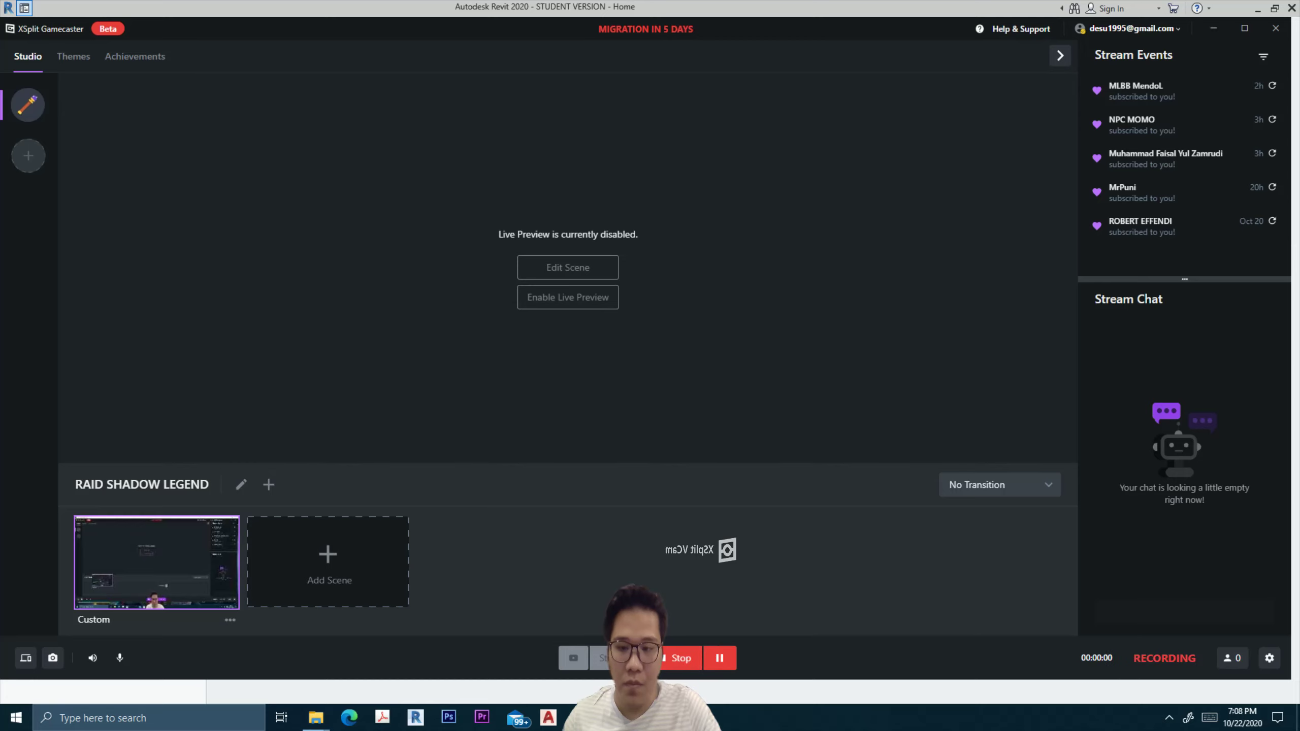
Minimize XSplit Gamecaster to reveal the Revit 2020 home page with recent files.
click(1258, 8)
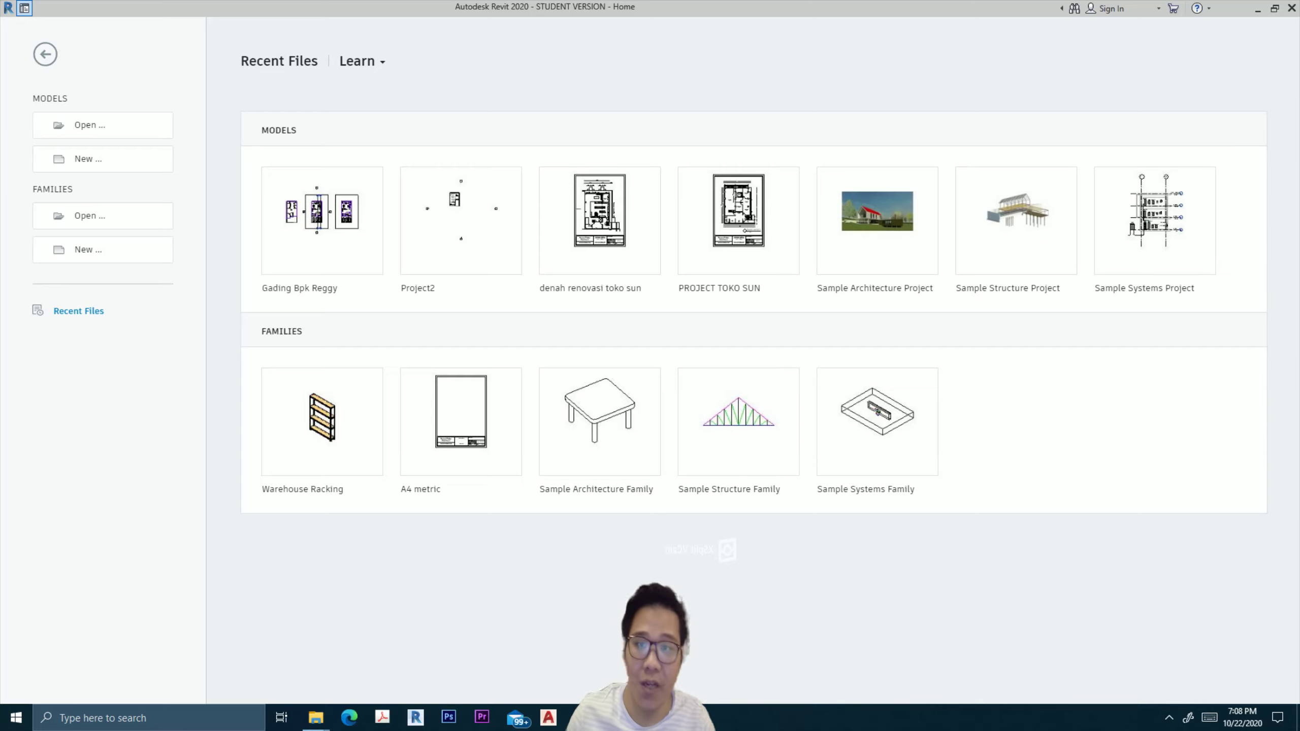
Create a new project from the Architectural Template, opening the Level 1 plan.
click(88, 159)
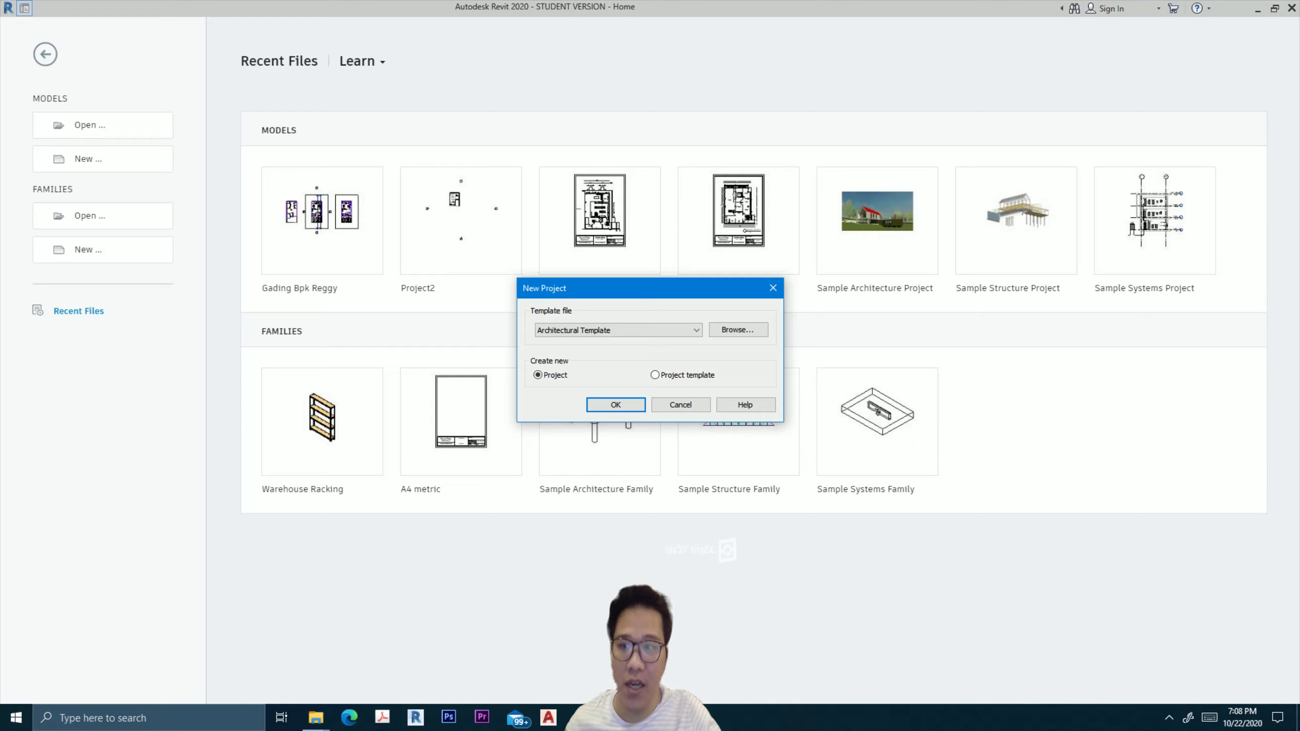
click(618, 330)
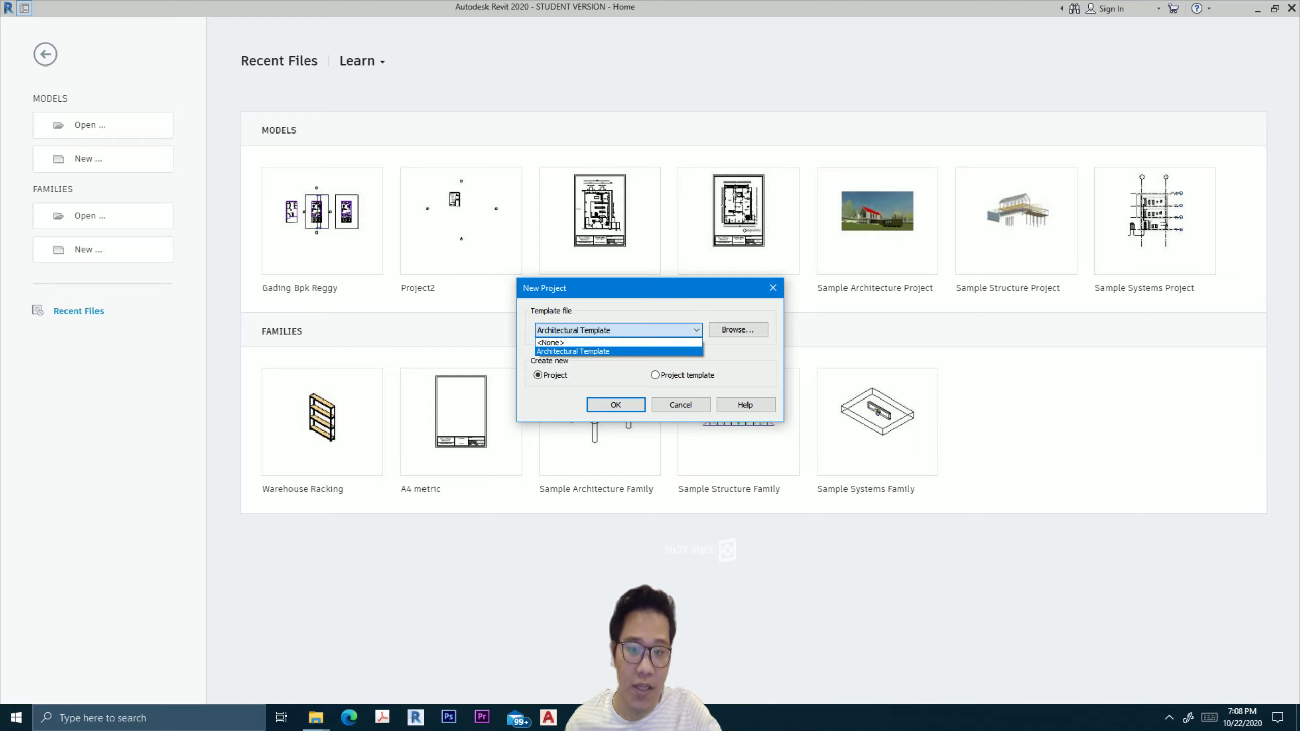
key(Return)
key(Return)
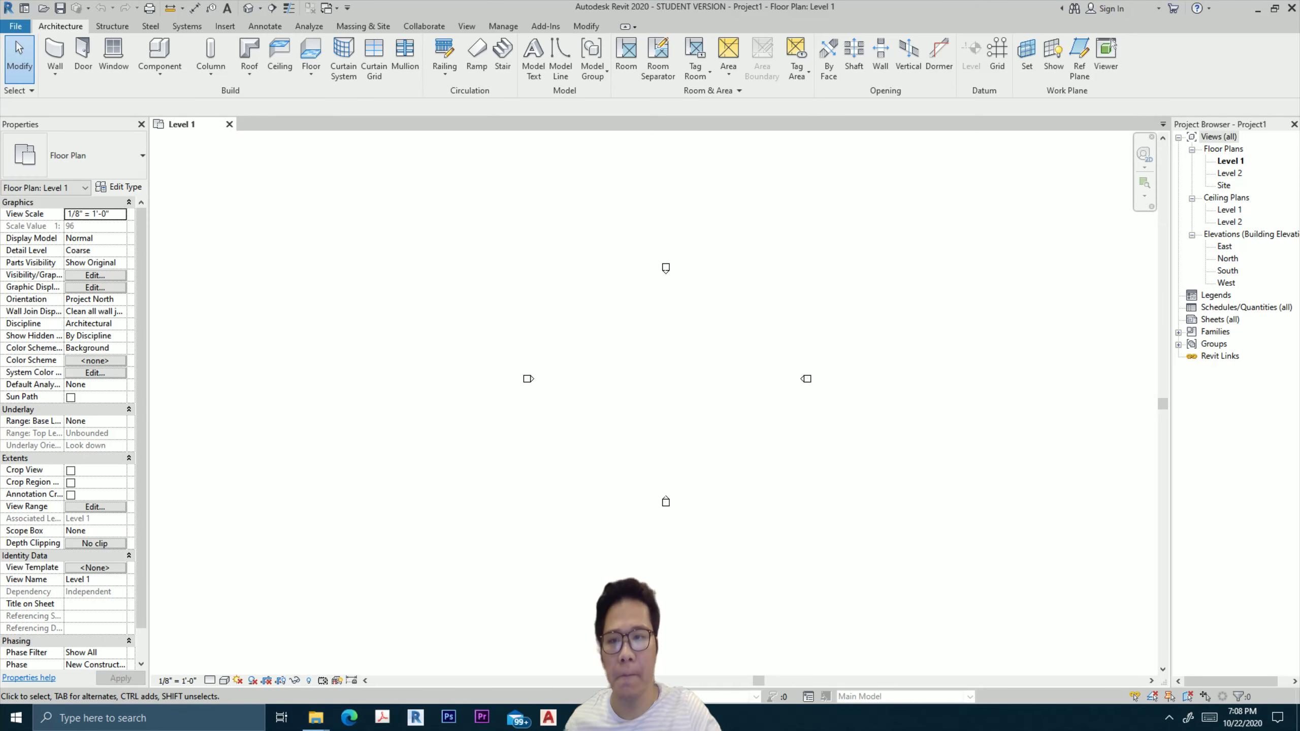
Open Project Units (UN) and try a Meters and centimeters length format with 0.1 mm rounding.
scroll(644, 414, up, 1)
mouse_move(644, 414)
middle_down()
mouse_move(694, 396)
mouse_move(671, 370)
middle_up()
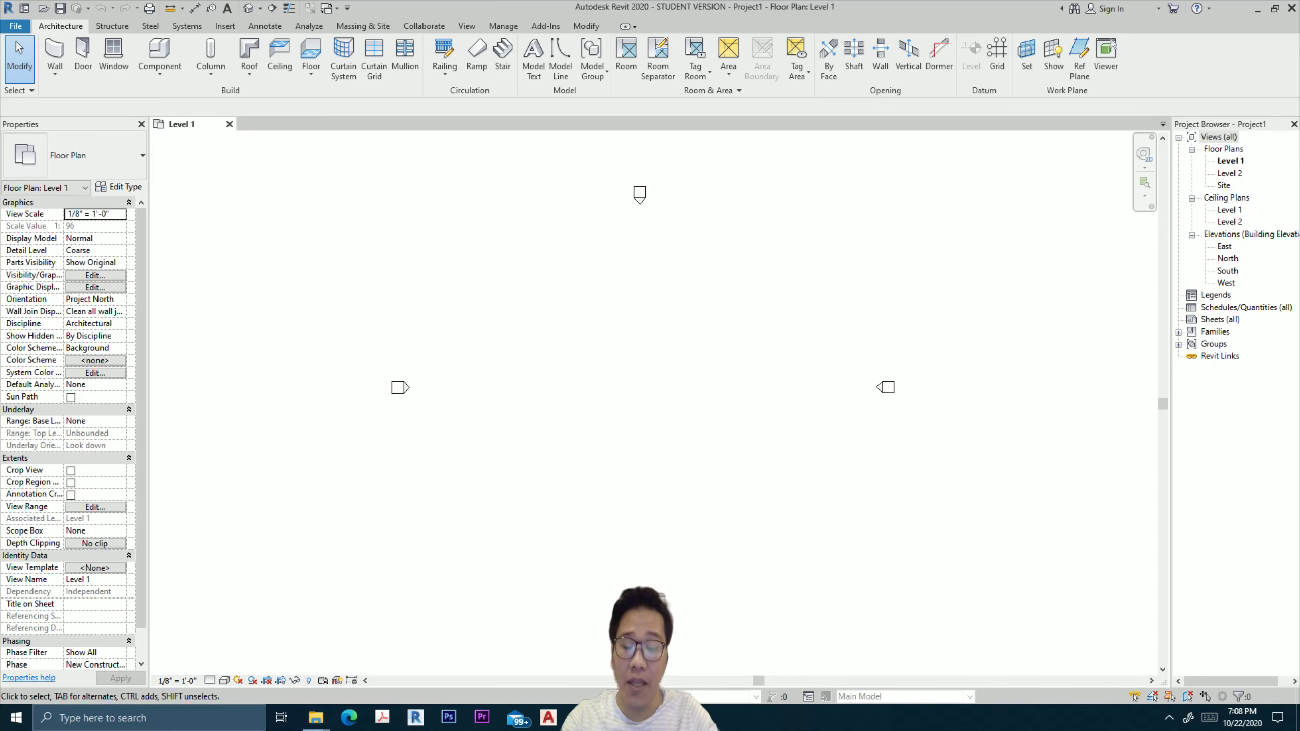
key(u)
key(n)
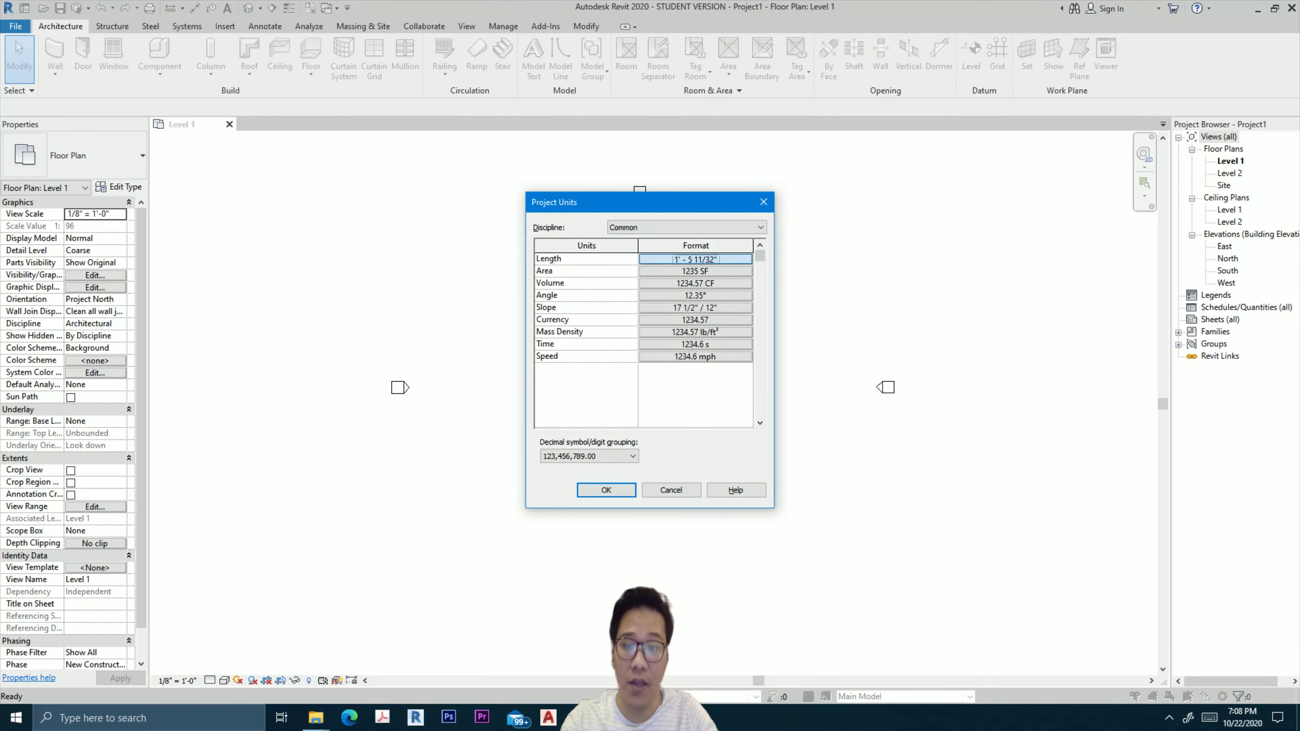
click(696, 259)
drag(718, 239, 953, 245)
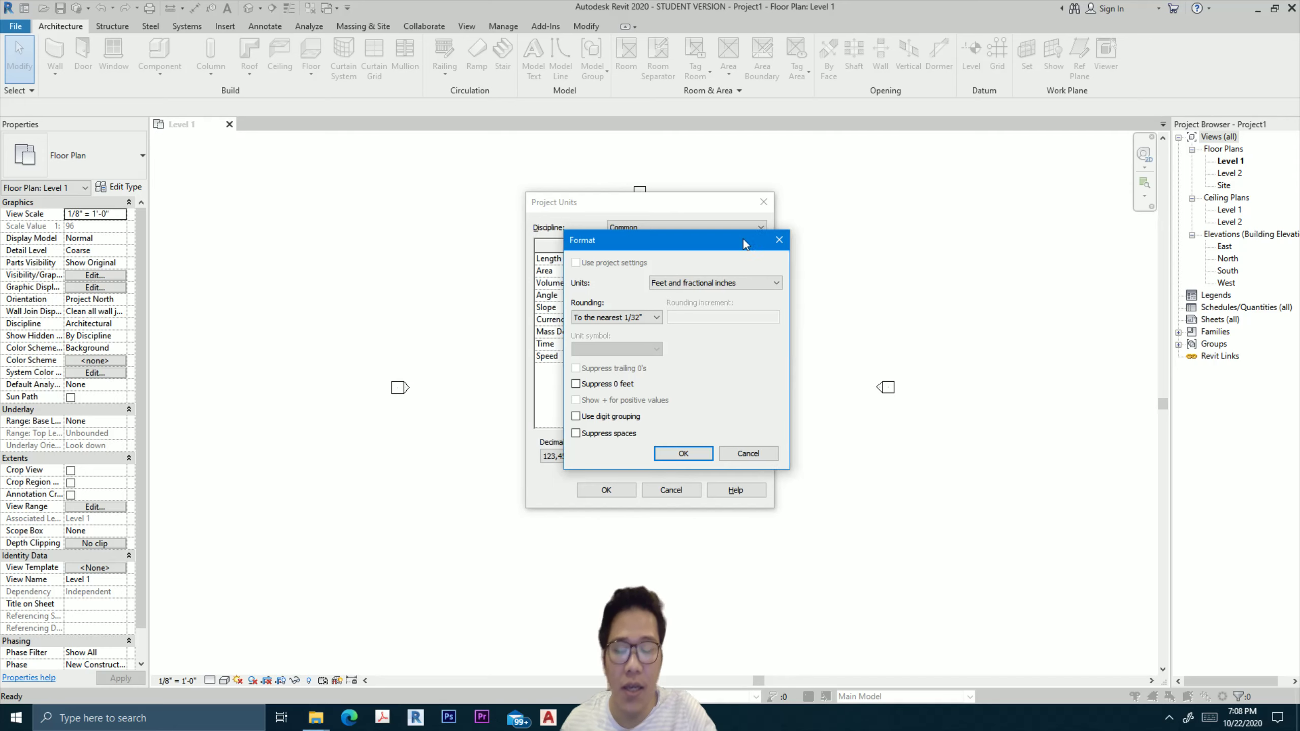
click(923, 289)
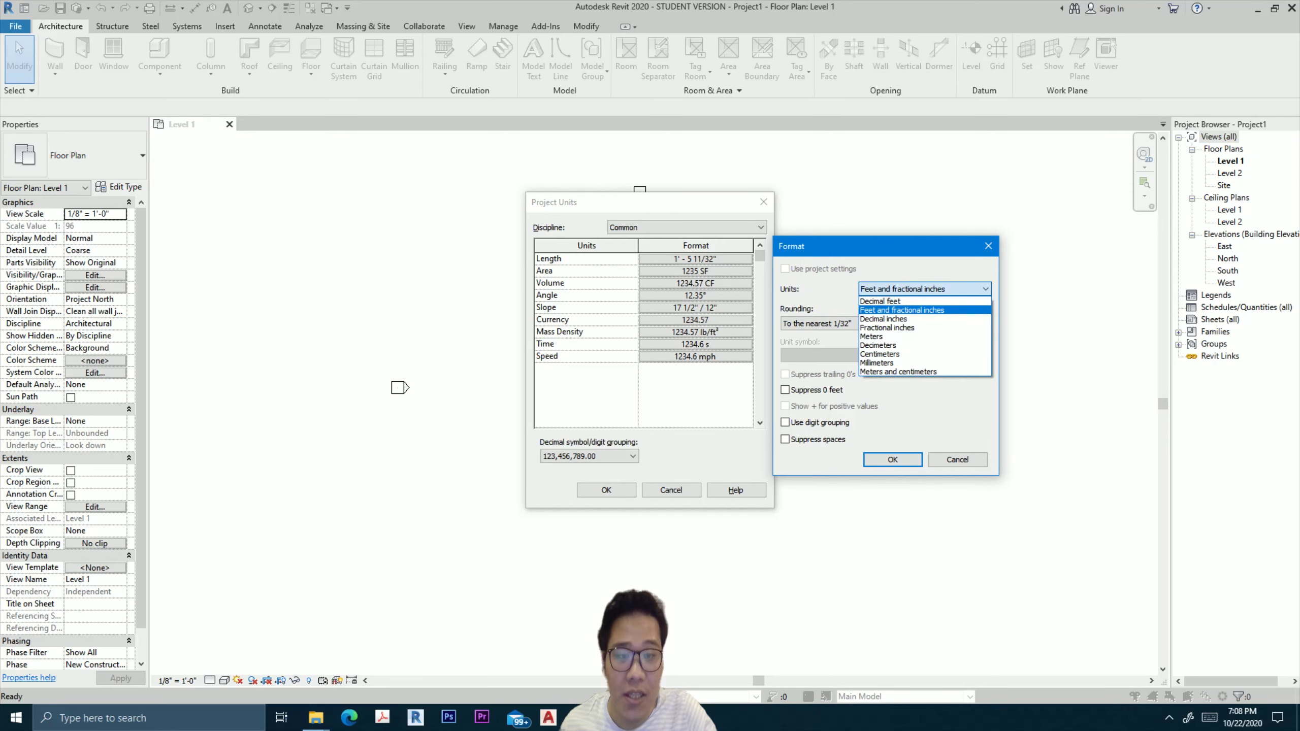
click(899, 371)
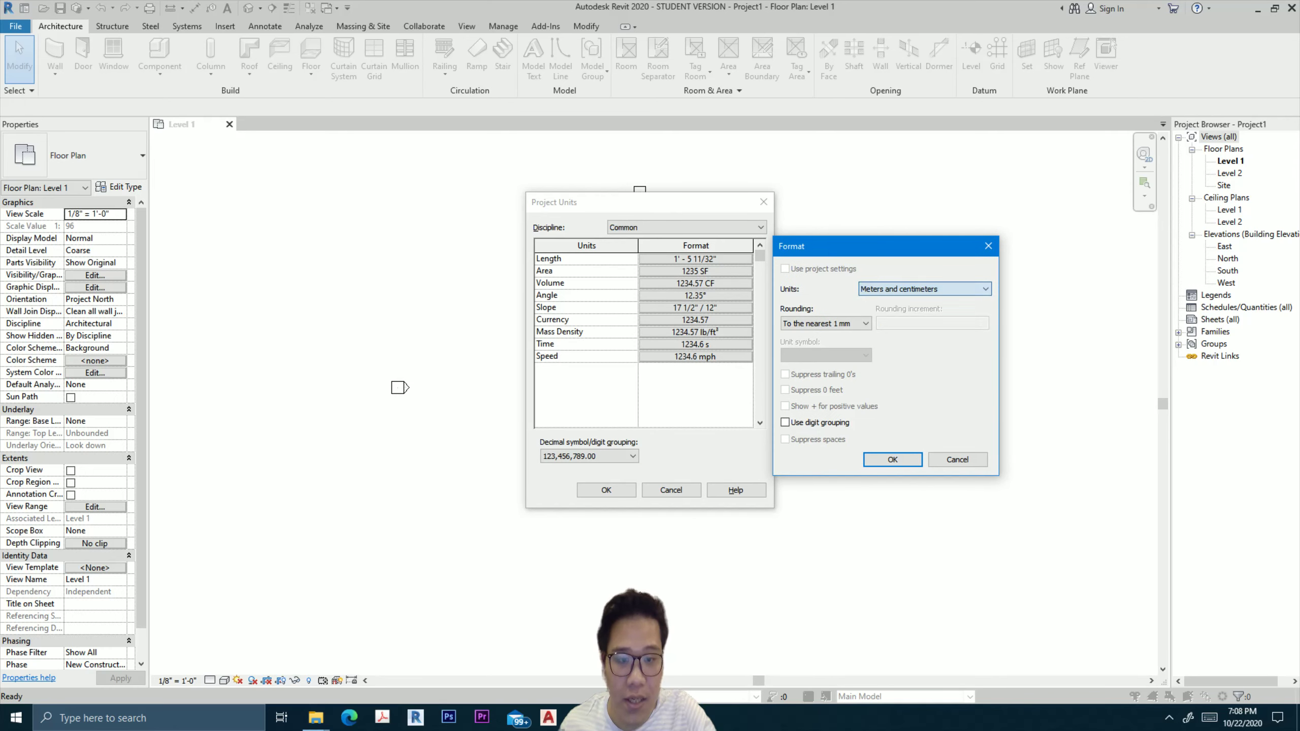
click(825, 323)
key(Return)
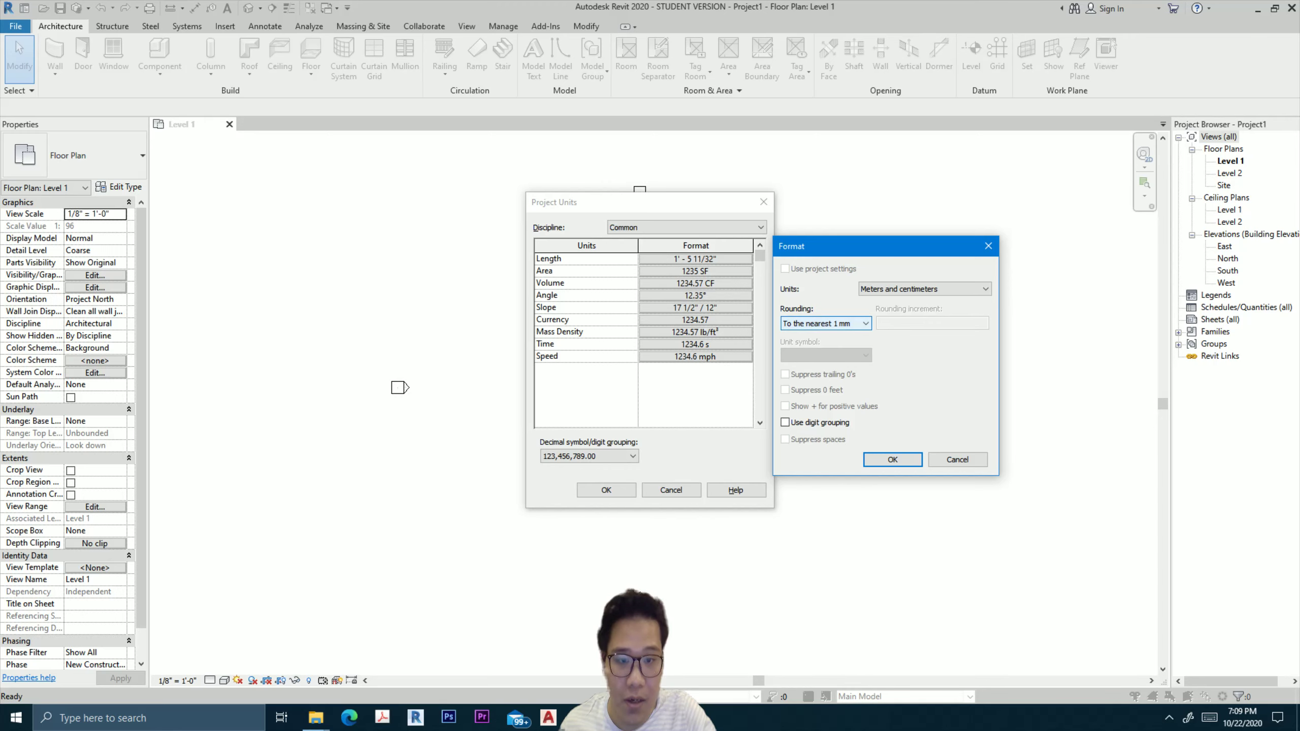
click(825, 323)
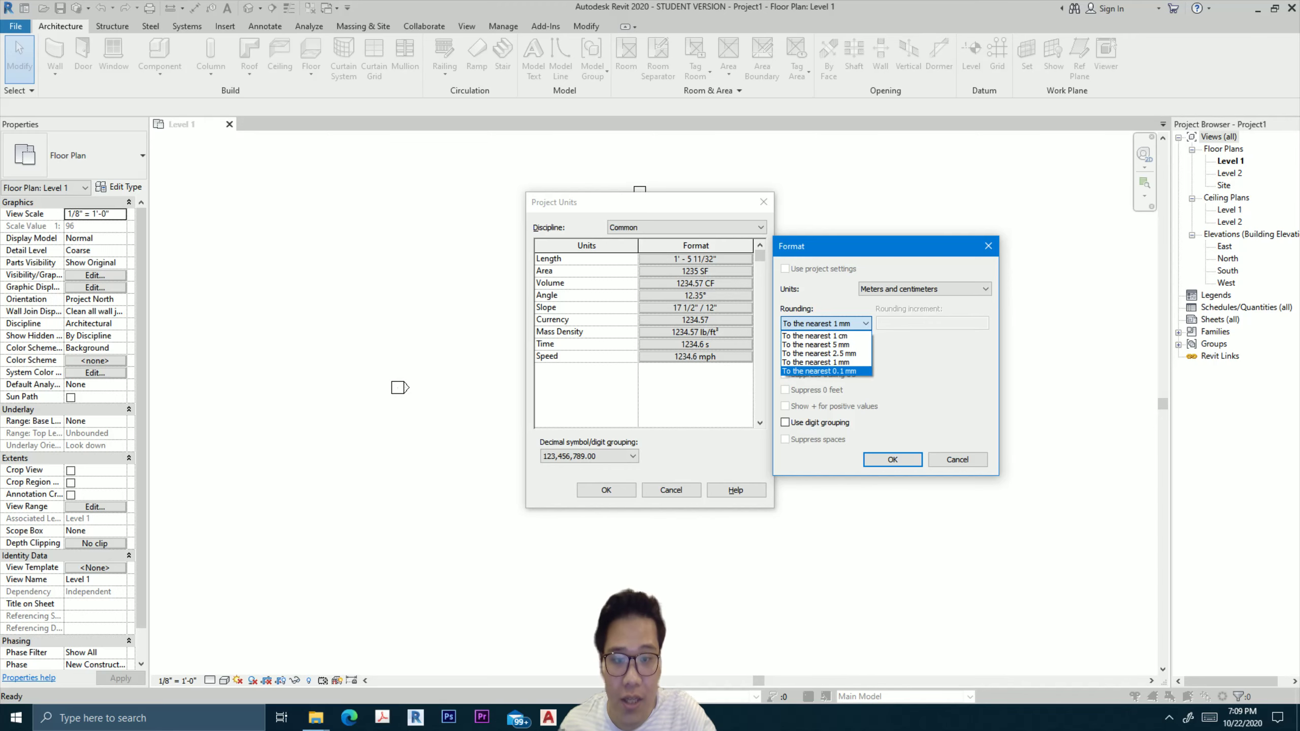
click(826, 371)
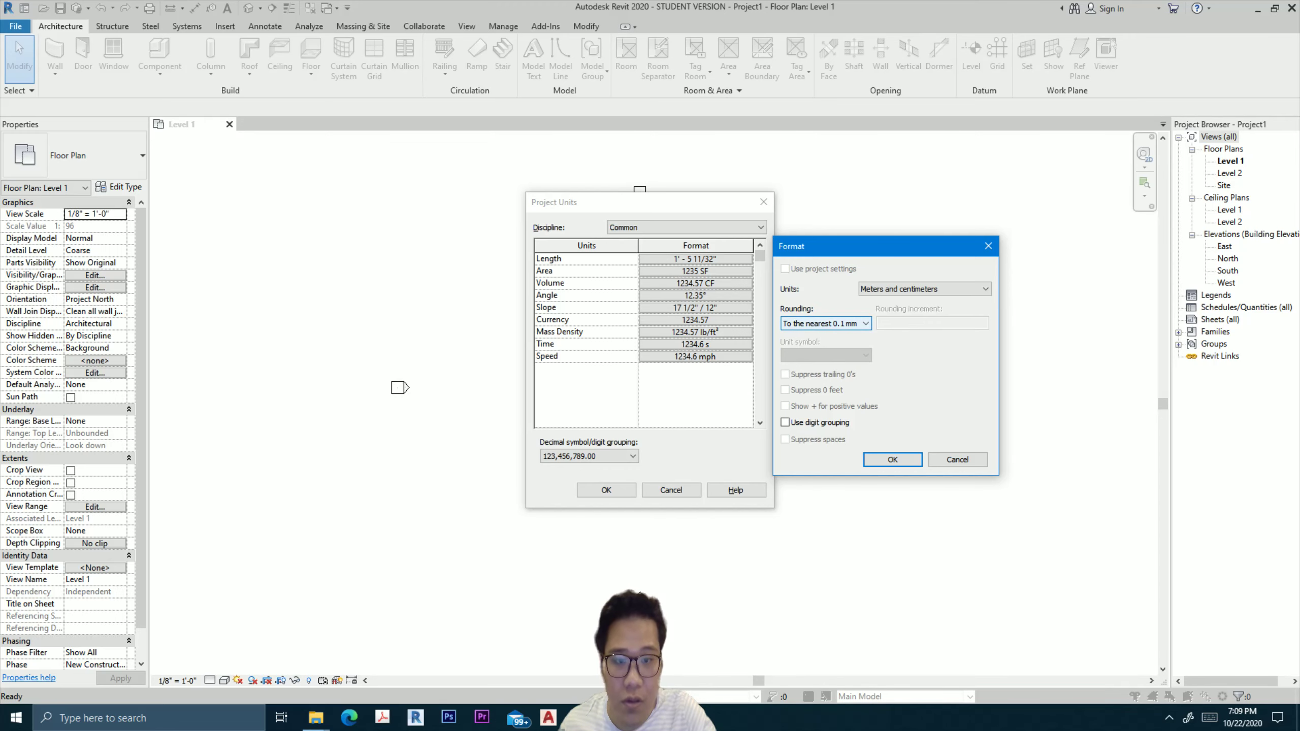
Switch the length format to plain Meters rounded to 2 decimal places and apply.
click(924, 289)
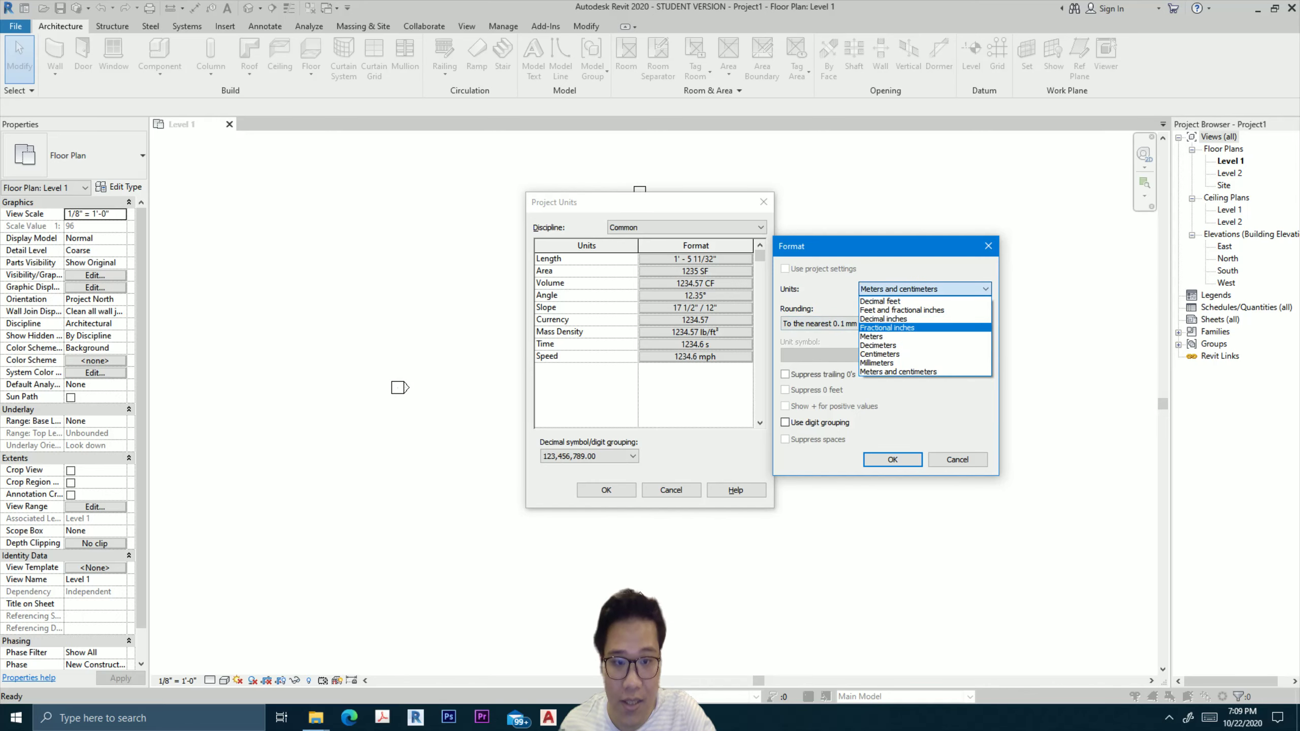
click(872, 337)
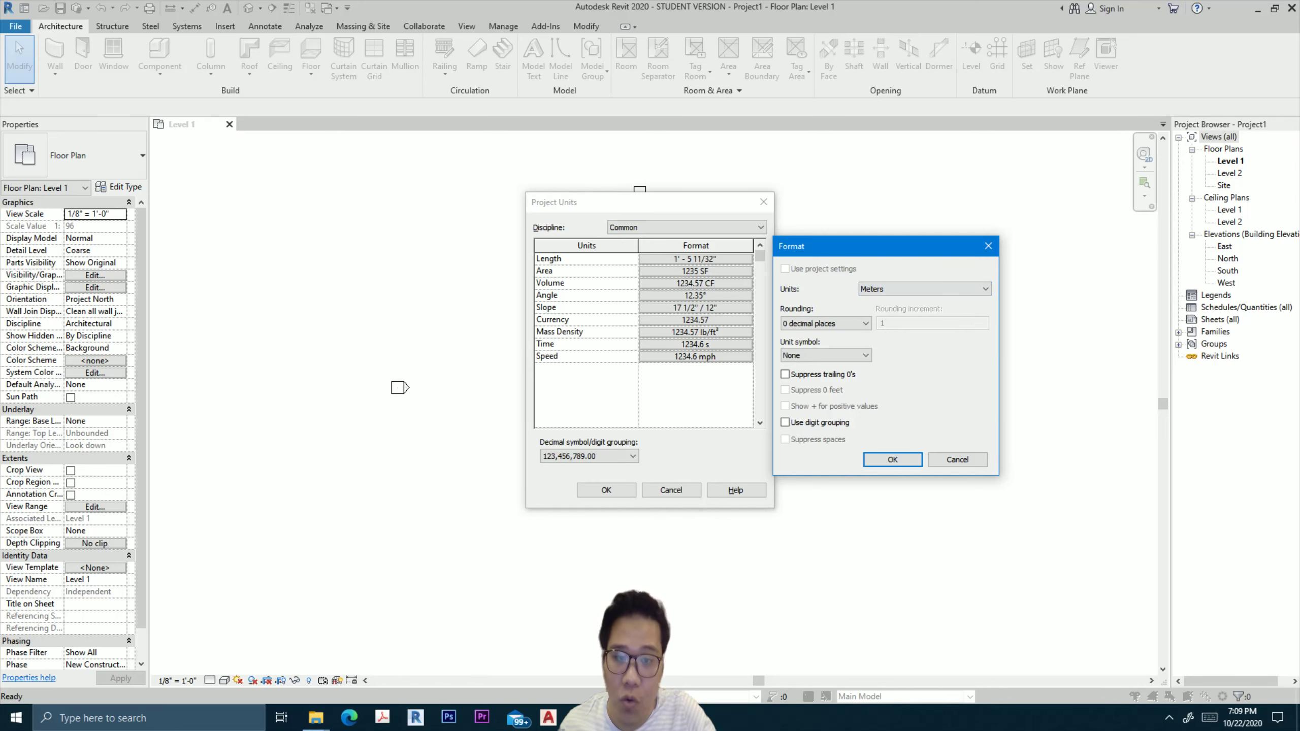
click(826, 323)
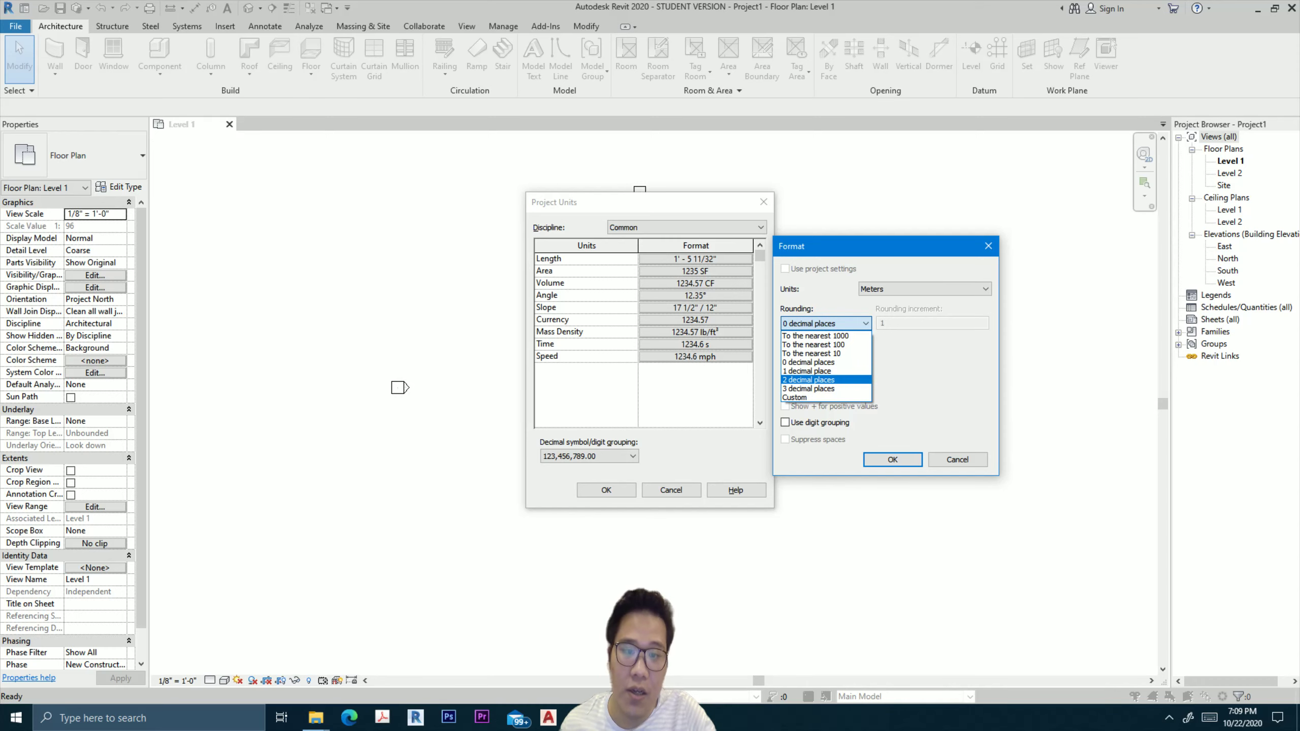
click(808, 379)
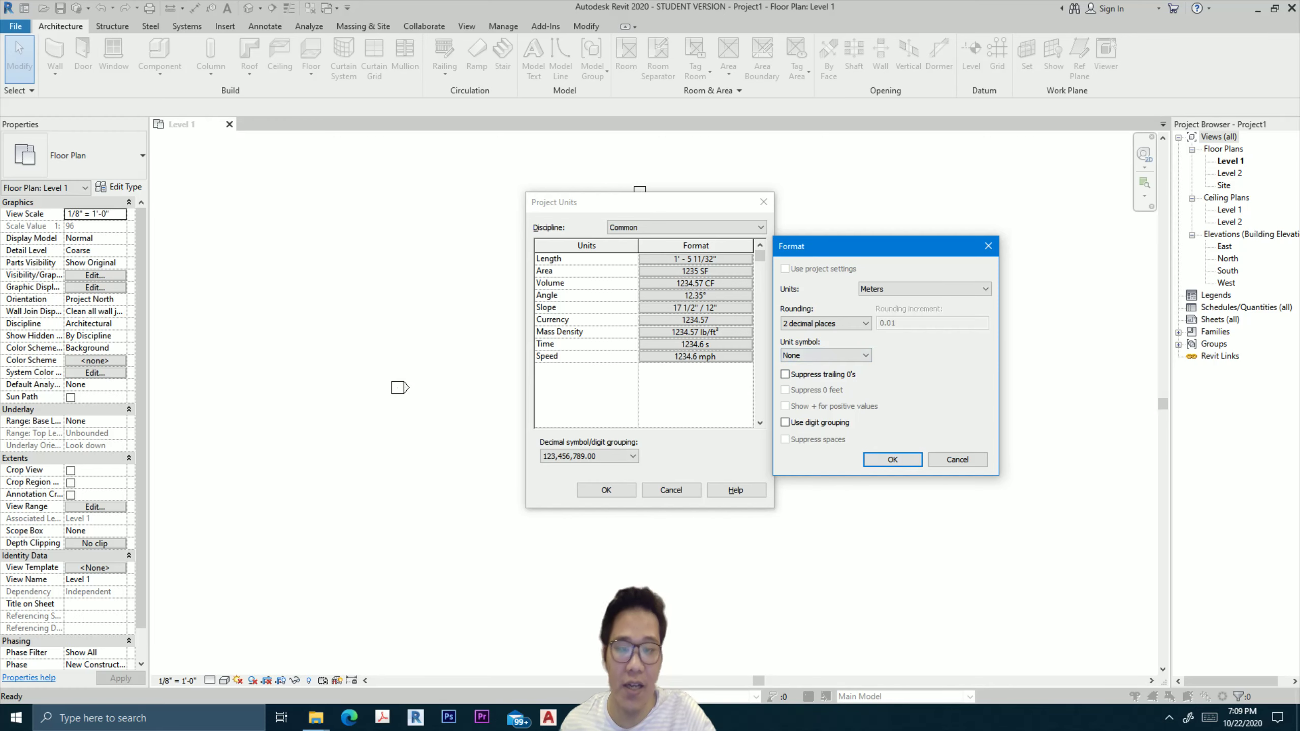
click(893, 460)
click(606, 490)
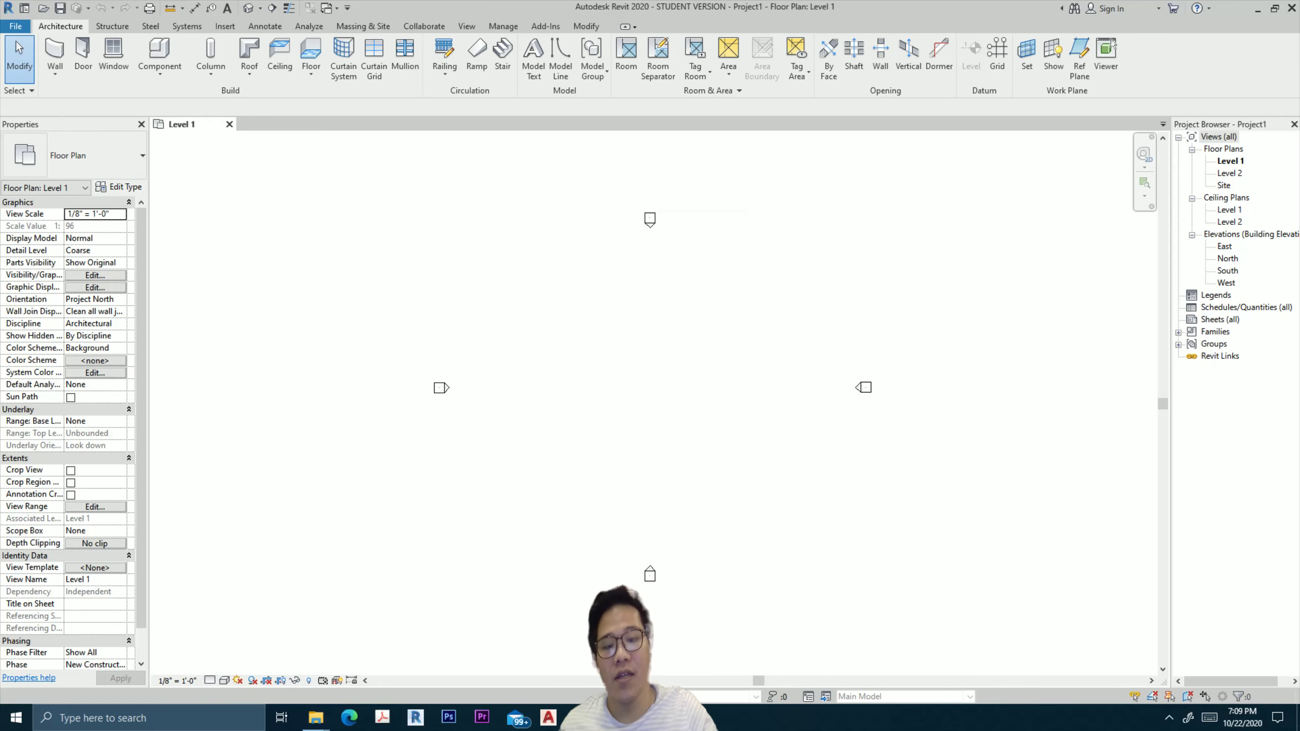
mouse_move(722, 400)
middle_down()
mouse_move(638, 349)
mouse_move(677, 376)
middle_up()
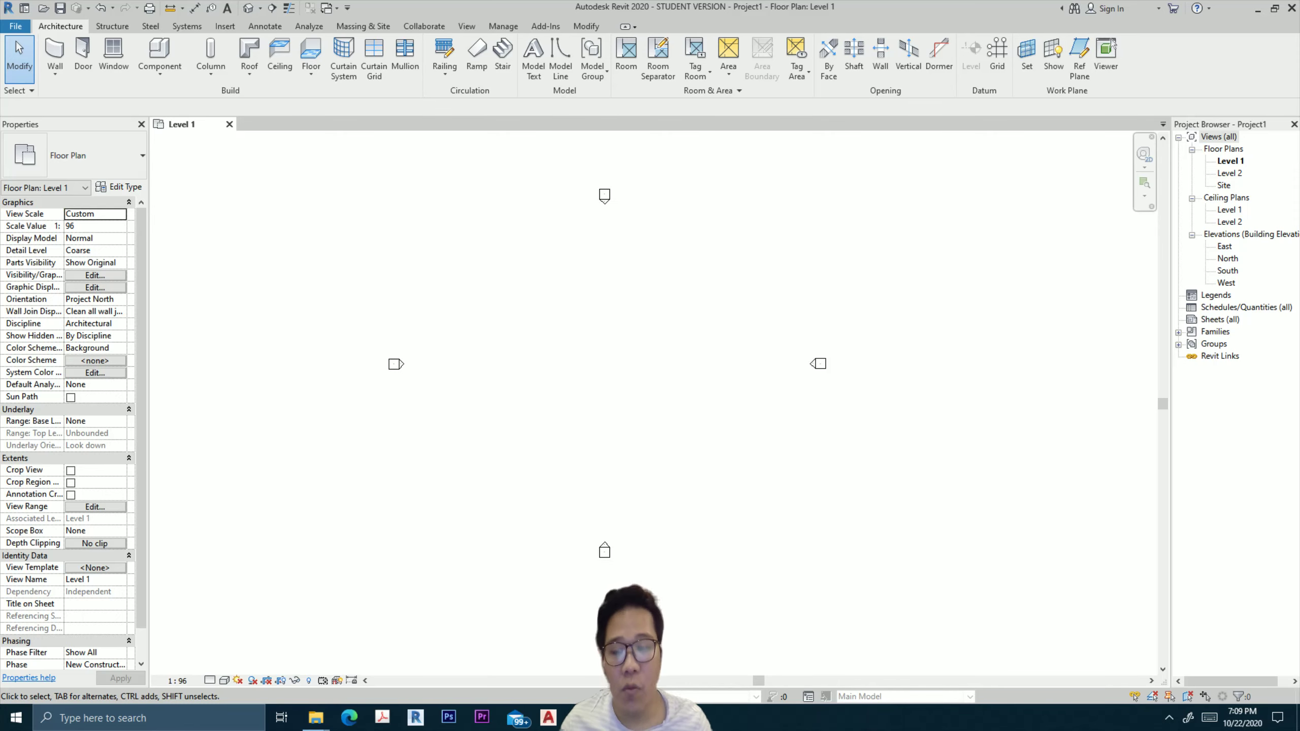
middle_drag(678, 376, 643, 362)
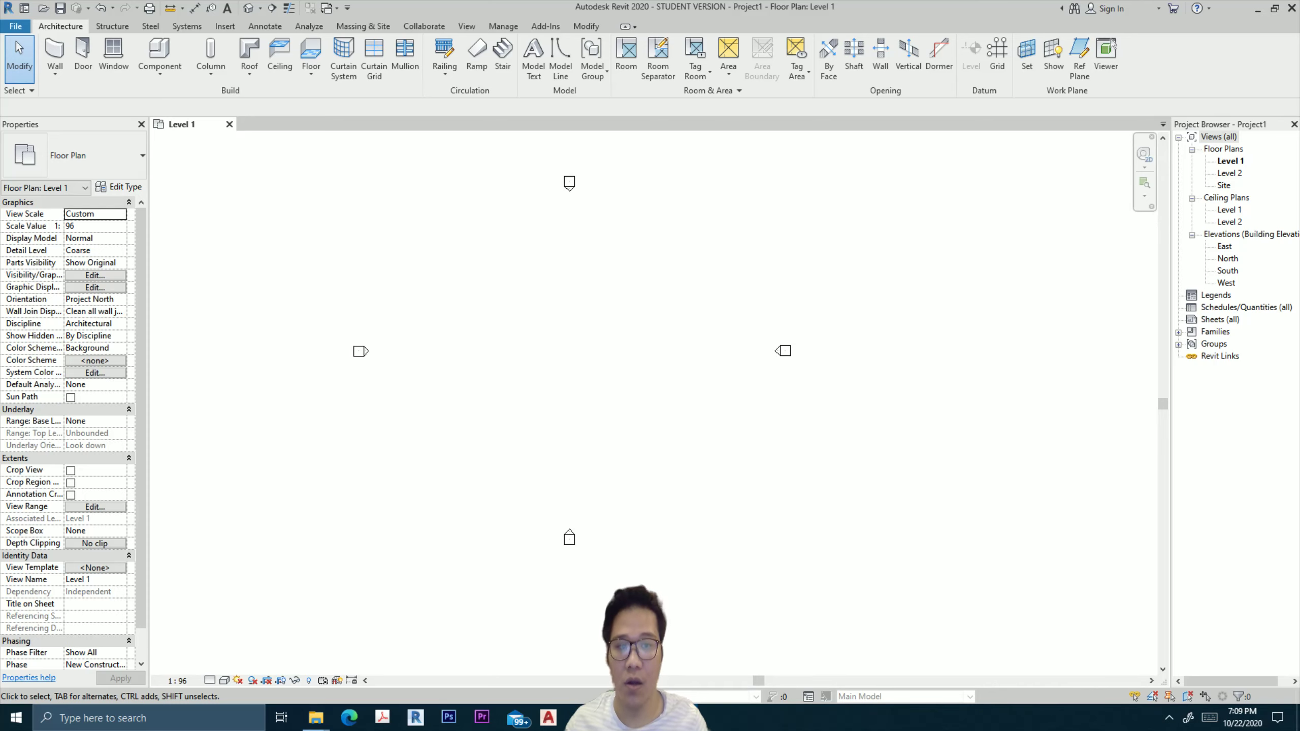
scroll(544, 210, up, 1)
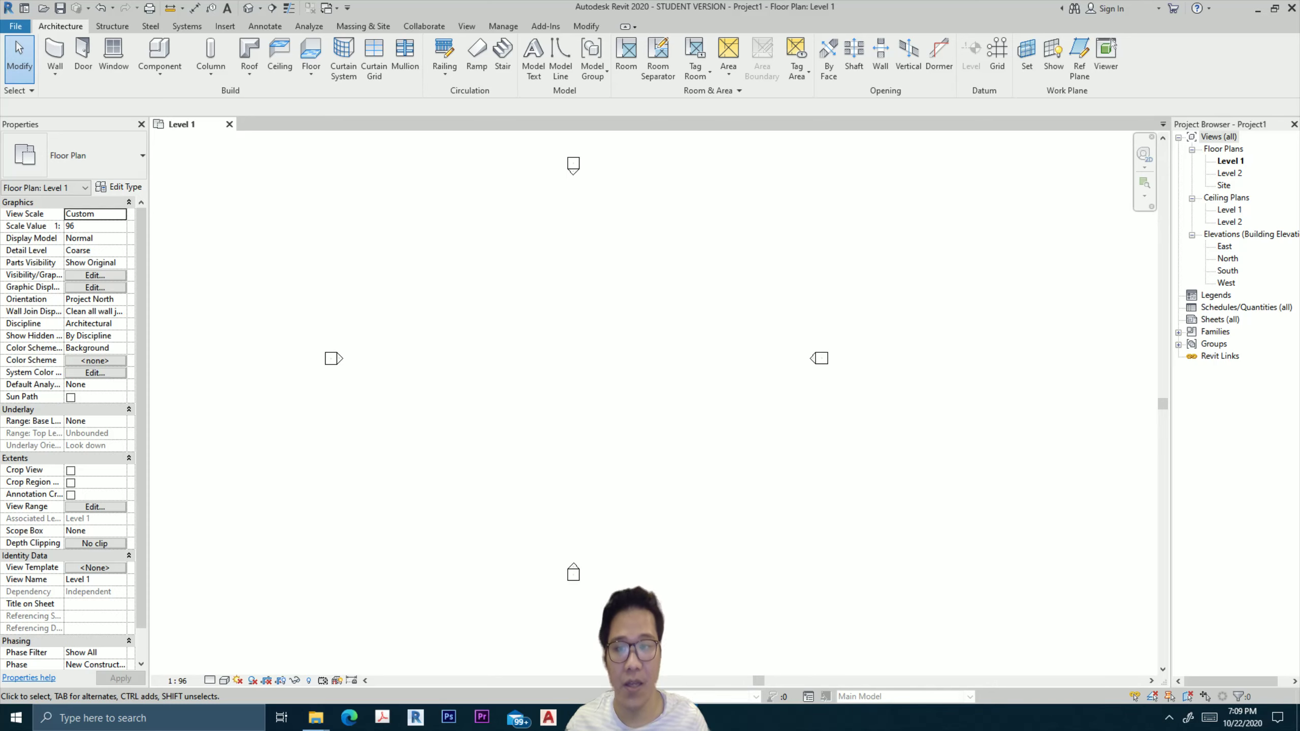
scroll(544, 210, up, 1)
scroll(553, 339, down, 1)
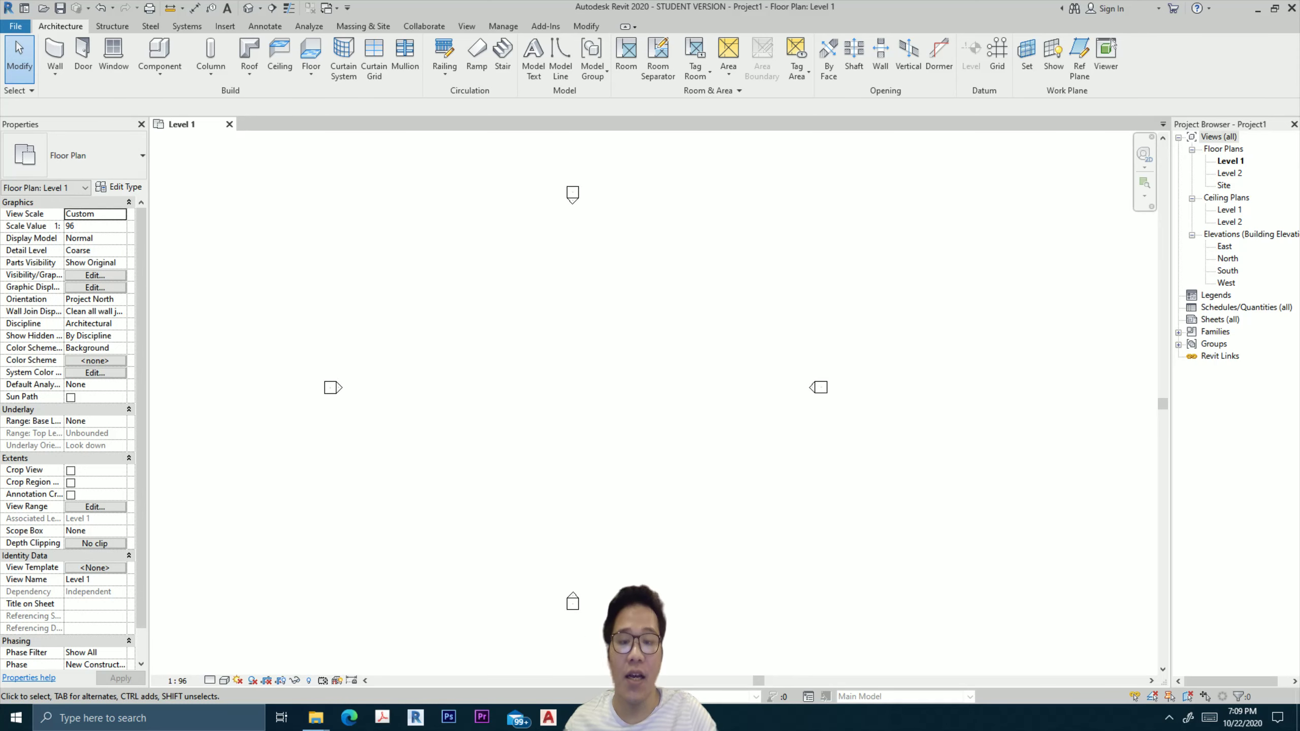
scroll(553, 338, up, 1)
scroll(553, 339, up, 1)
scroll(553, 338, down, 2)
middle_drag(655, 389, 580, 387)
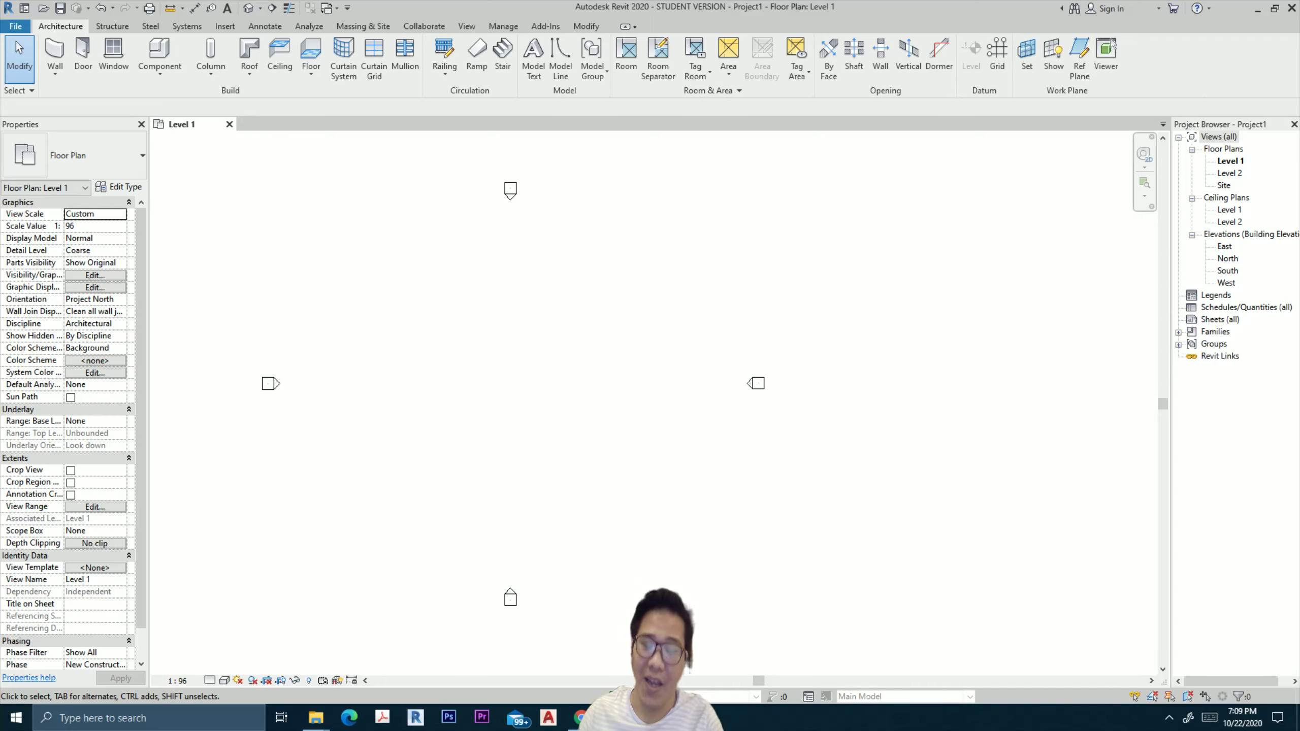
middle_drag(579, 389, 651, 369)
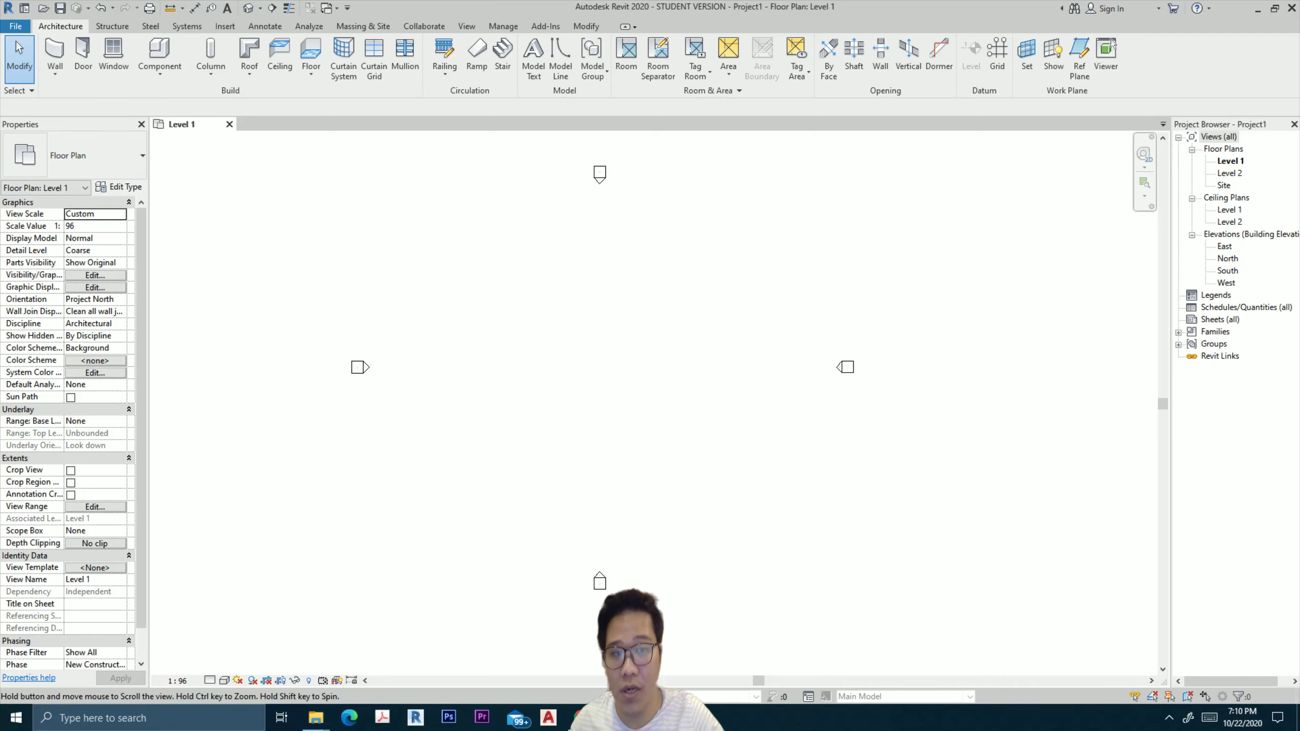
middle_drag(640, 384, 655, 388)
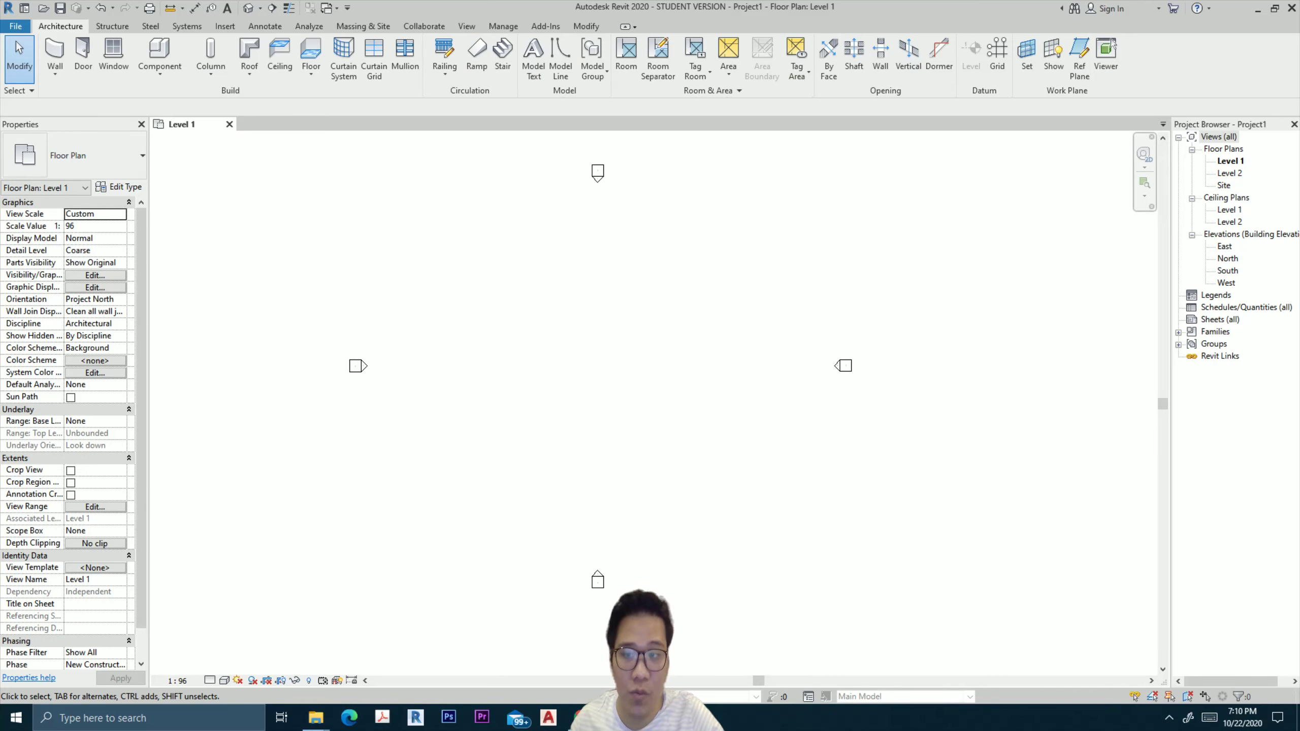
mouse_move(655, 389)
middle_down()
mouse_move(622, 368)
mouse_move(663, 395)
middle_up()
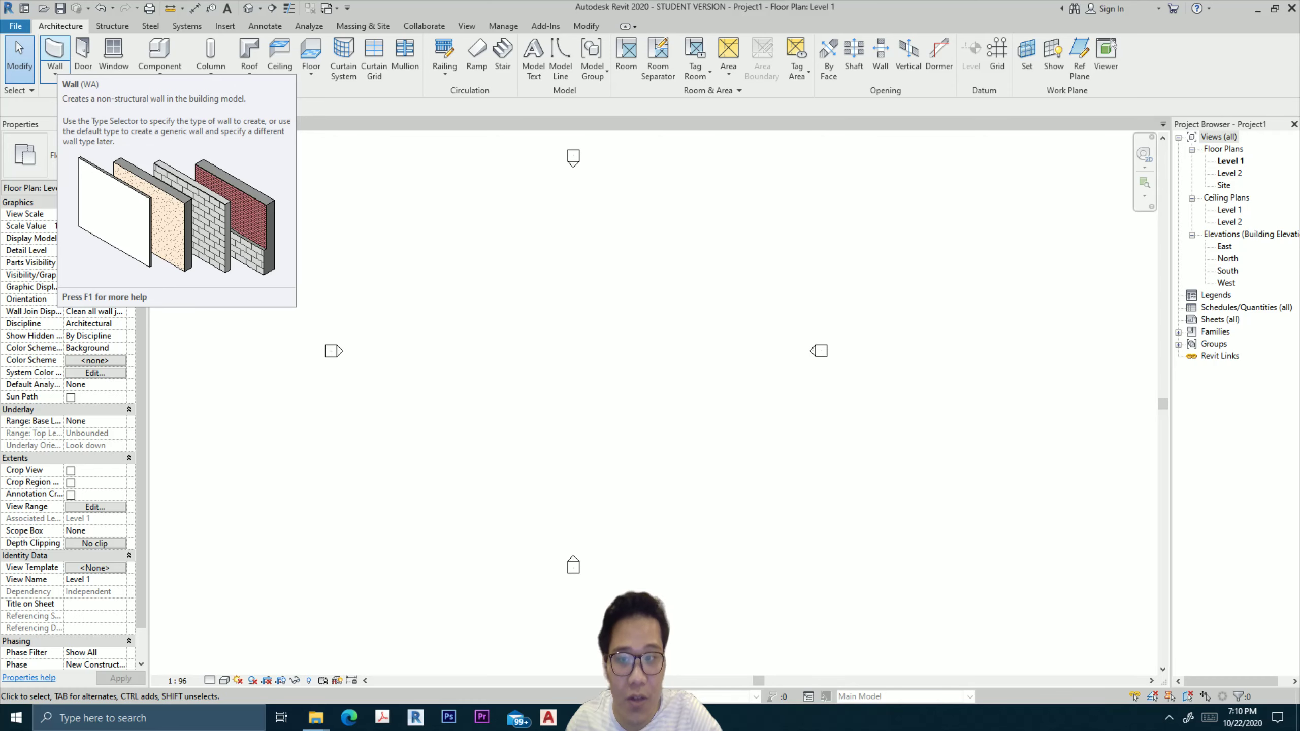
Start the Wall tool and browse the wall type list without changing it.
click(55, 56)
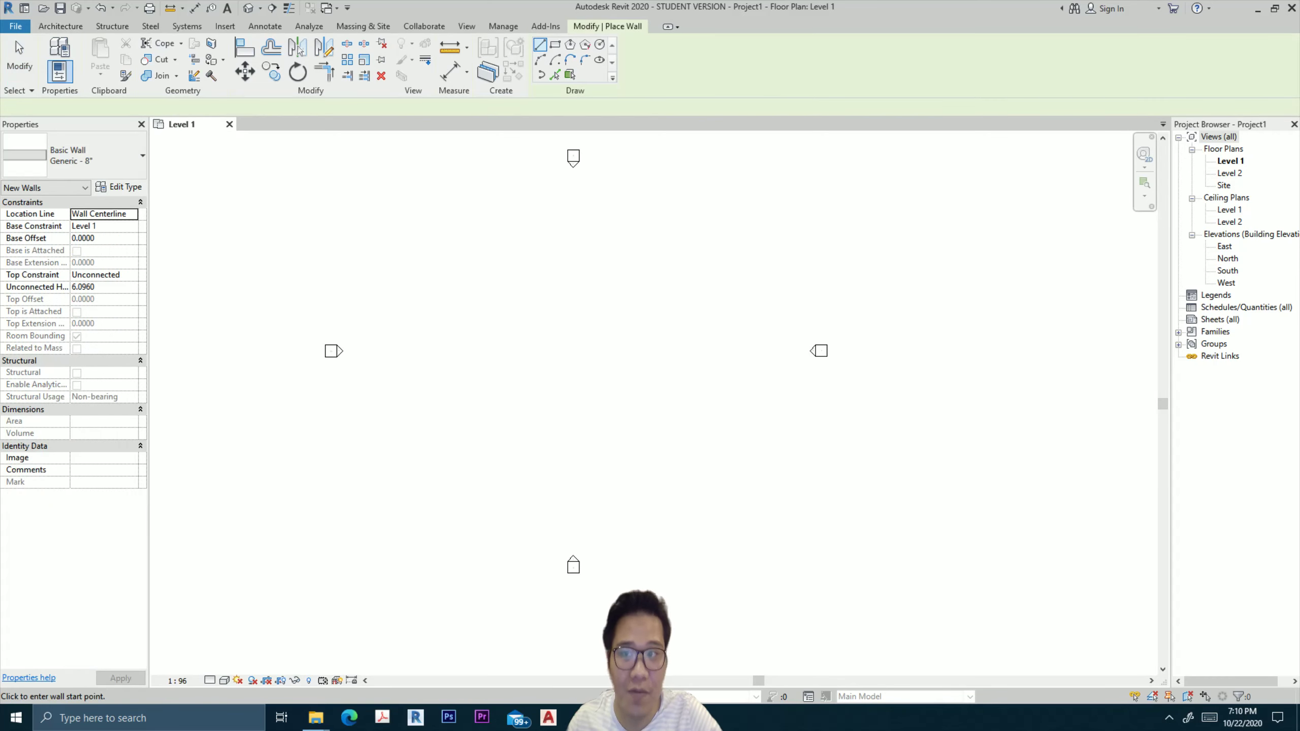
scroll(493, 318, up, 1)
scroll(443, 307, down, 1)
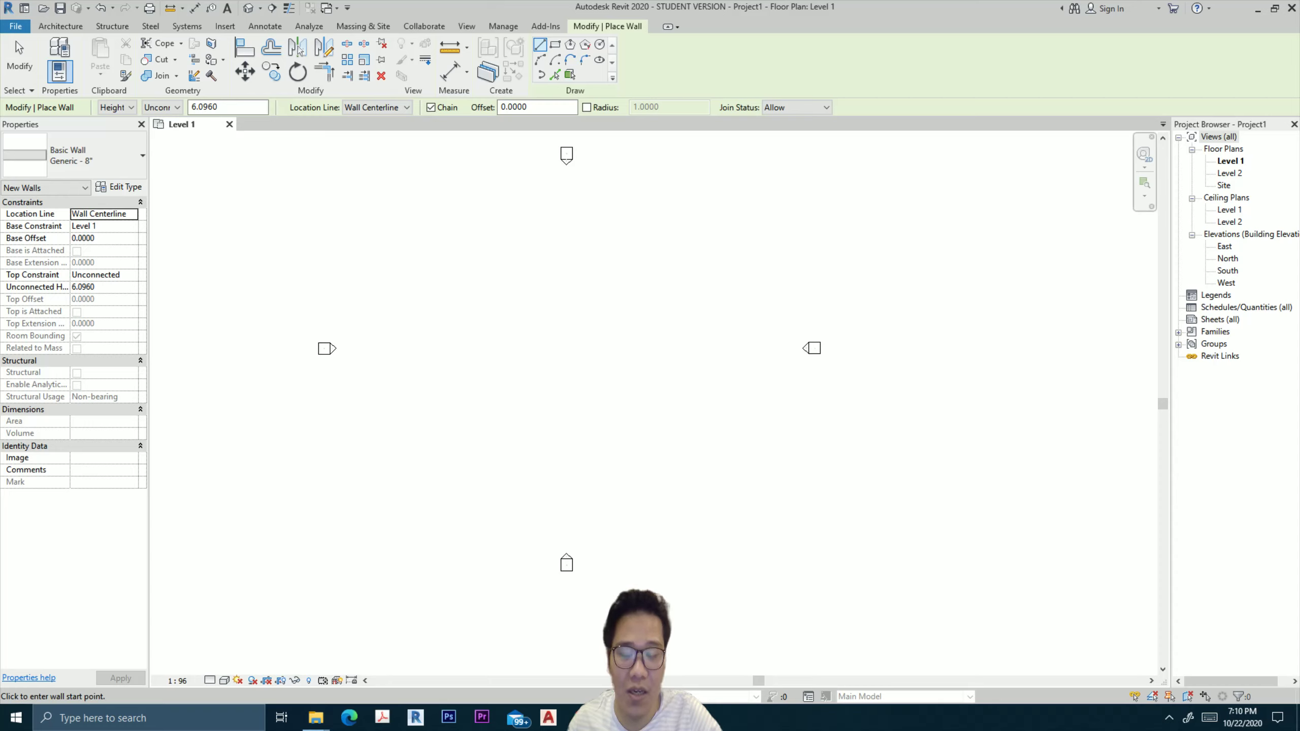
click(77, 156)
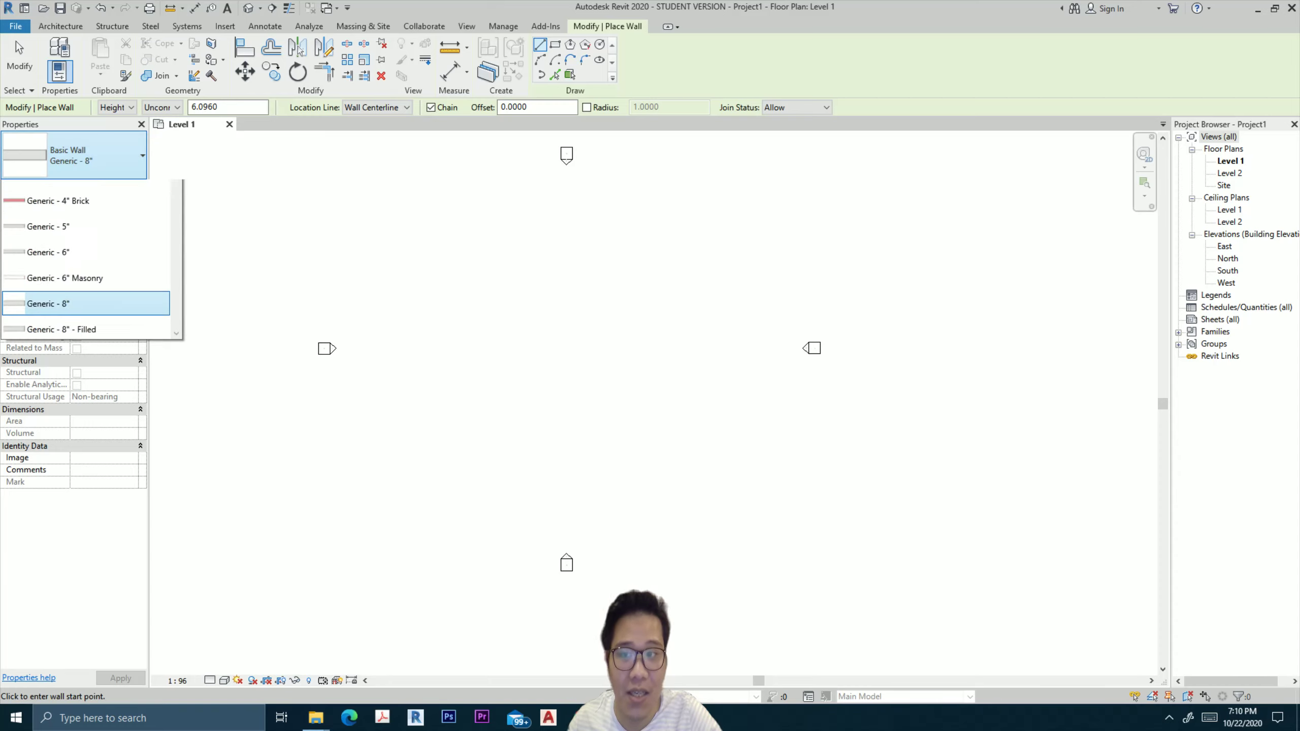
scroll(86, 308, down, 1)
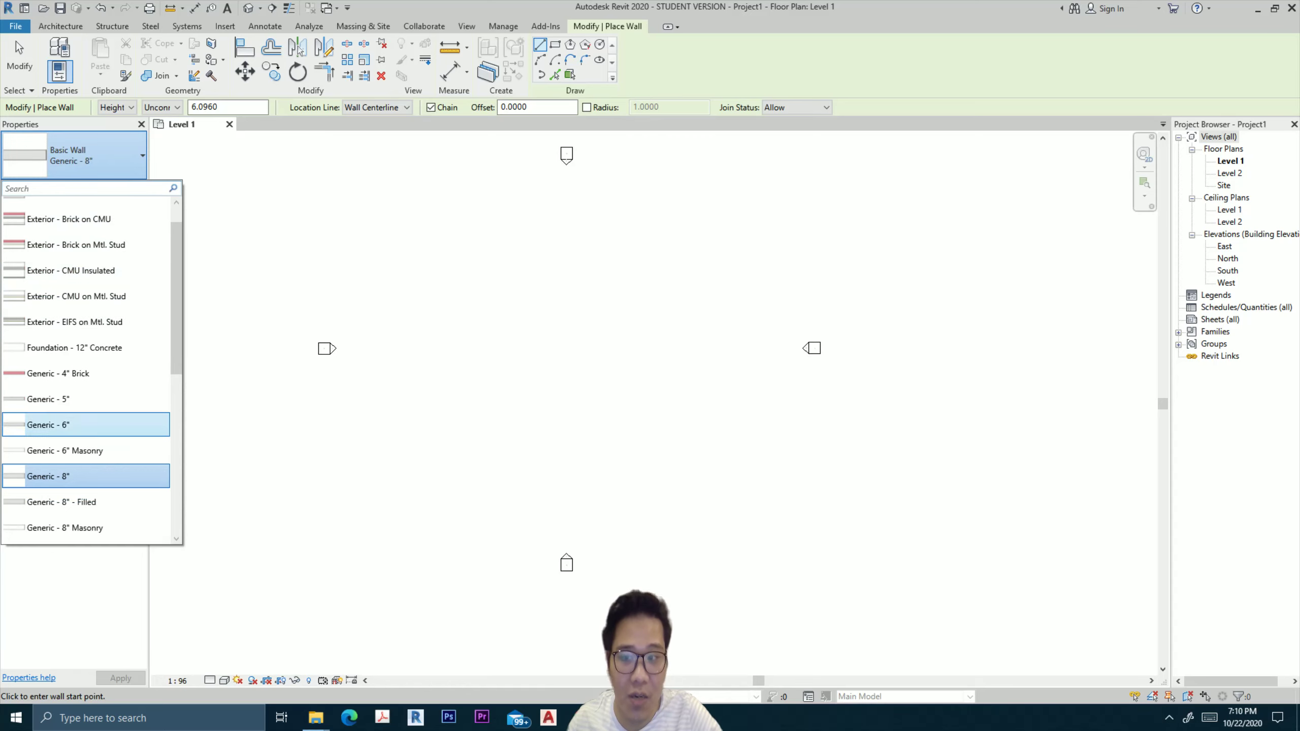
scroll(87, 435, down, 3)
scroll(87, 475, down, 1)
scroll(86, 410, up, 2)
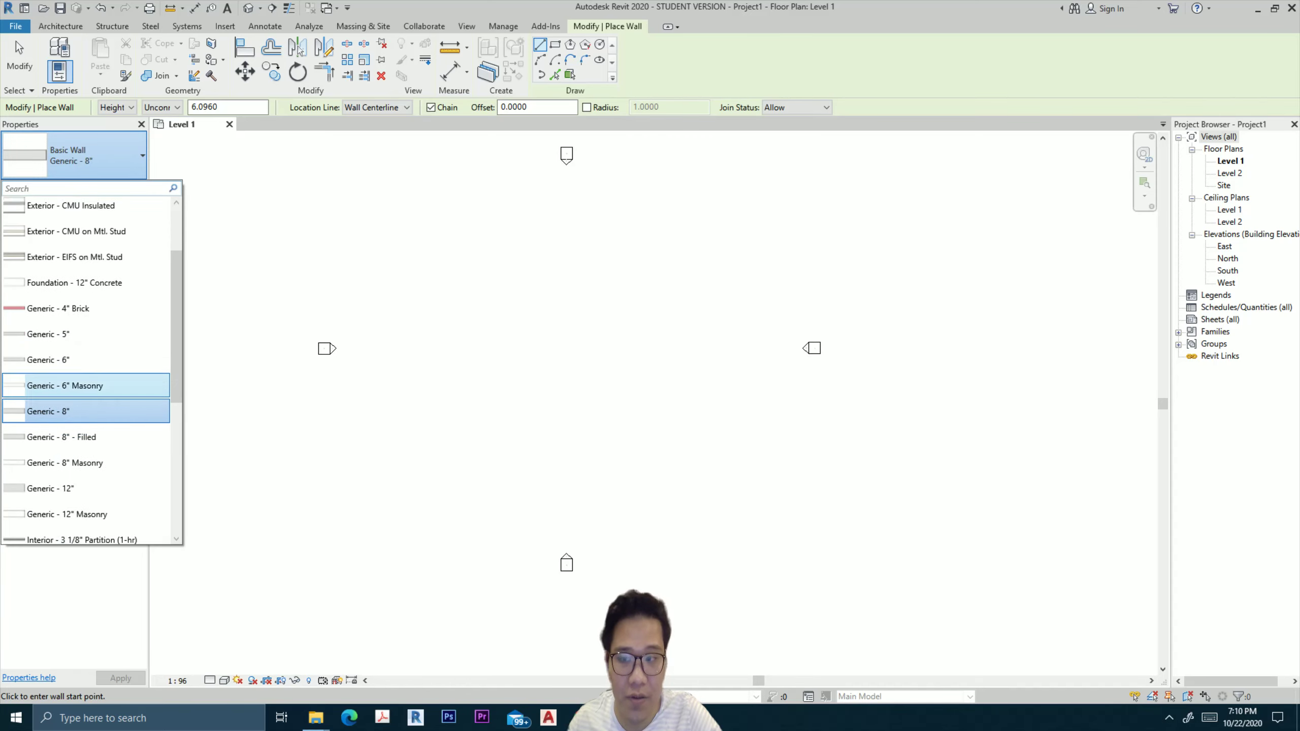
scroll(87, 359, up, 2)
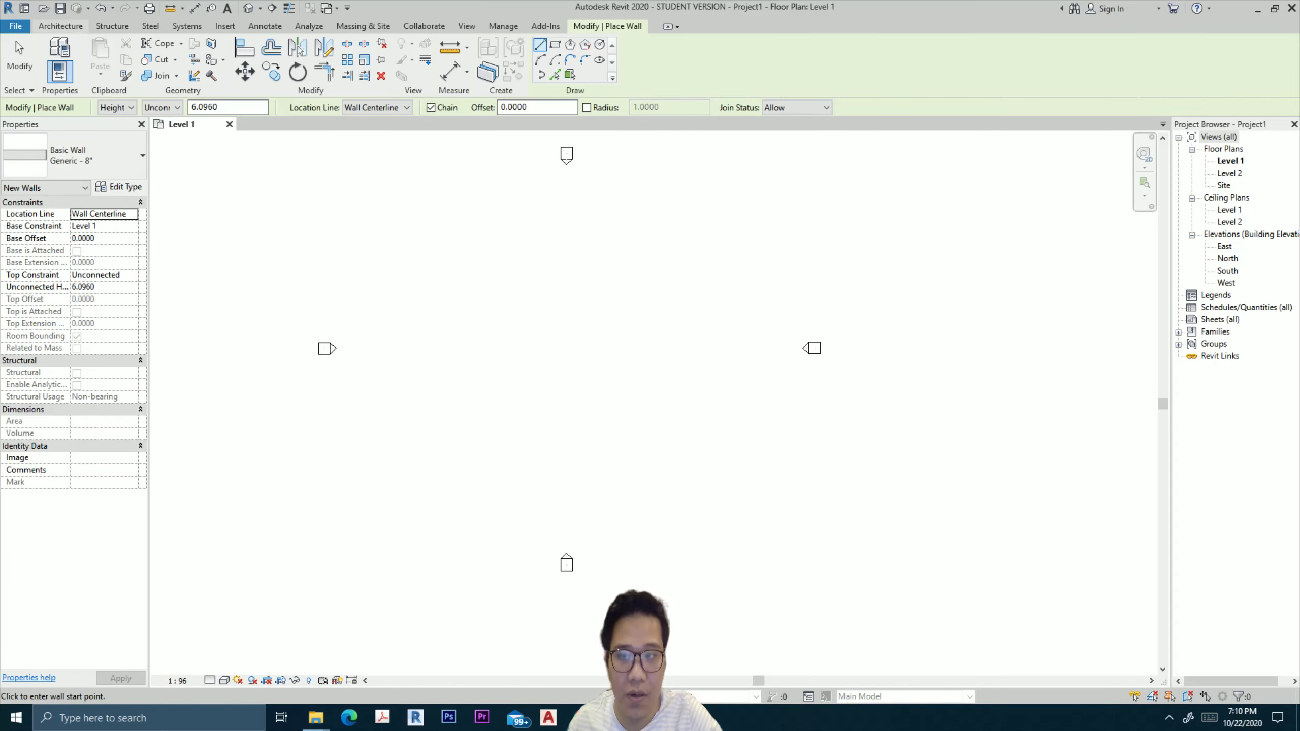
click(61, 25)
Try the Door, Window, Component and Structural Column placement modes in turn.
click(82, 56)
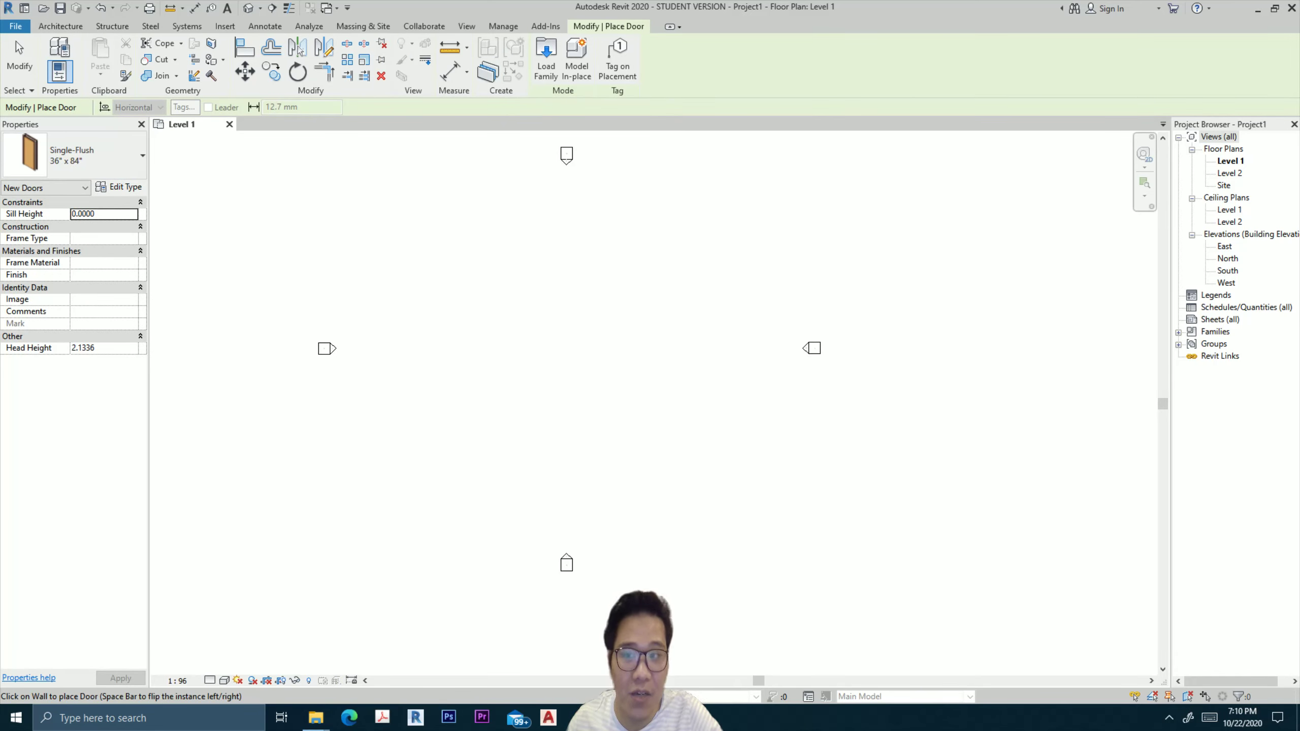
click(60, 26)
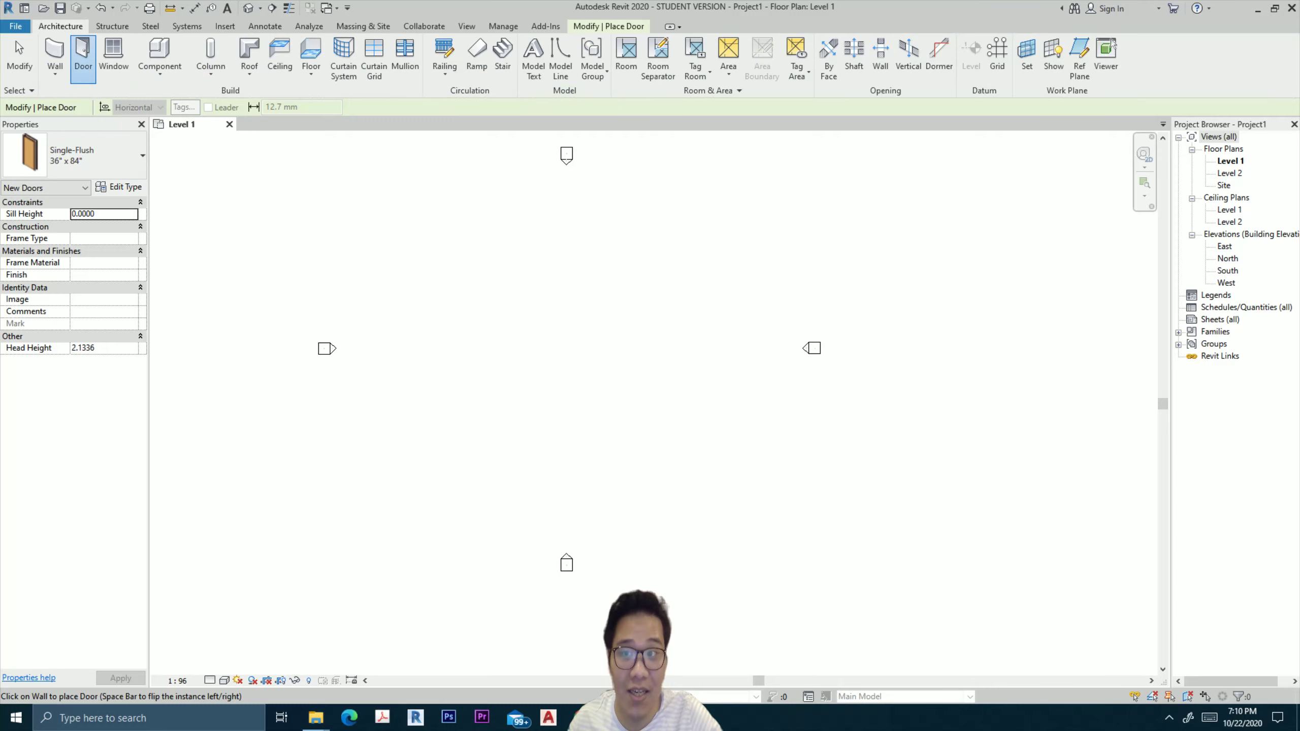
click(114, 57)
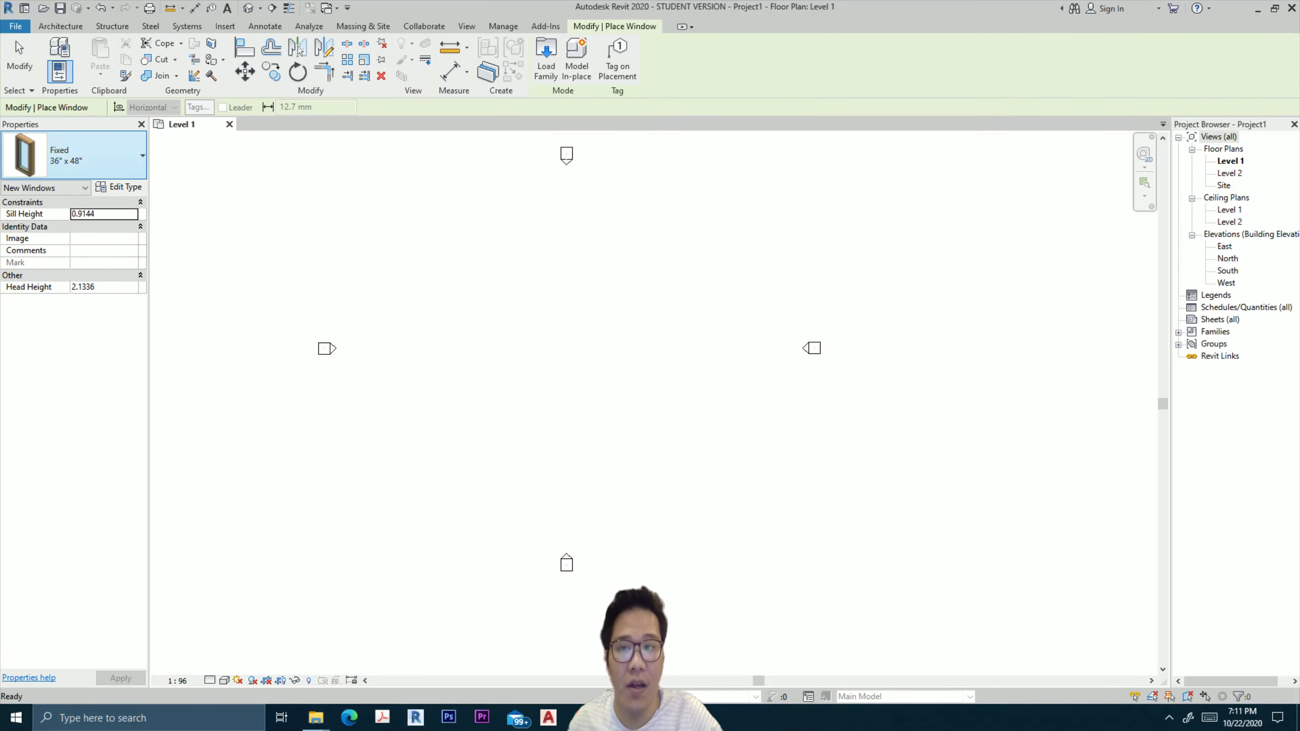
click(60, 26)
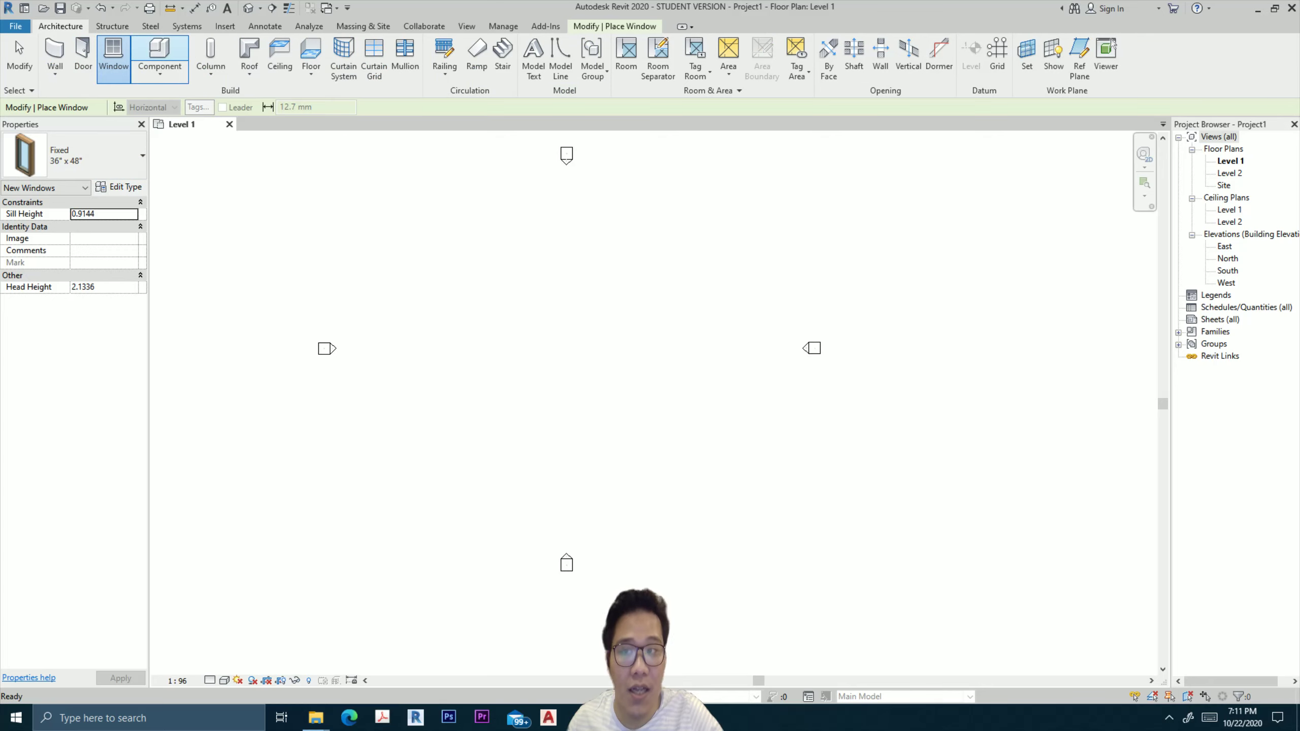
click(156, 52)
click(77, 156)
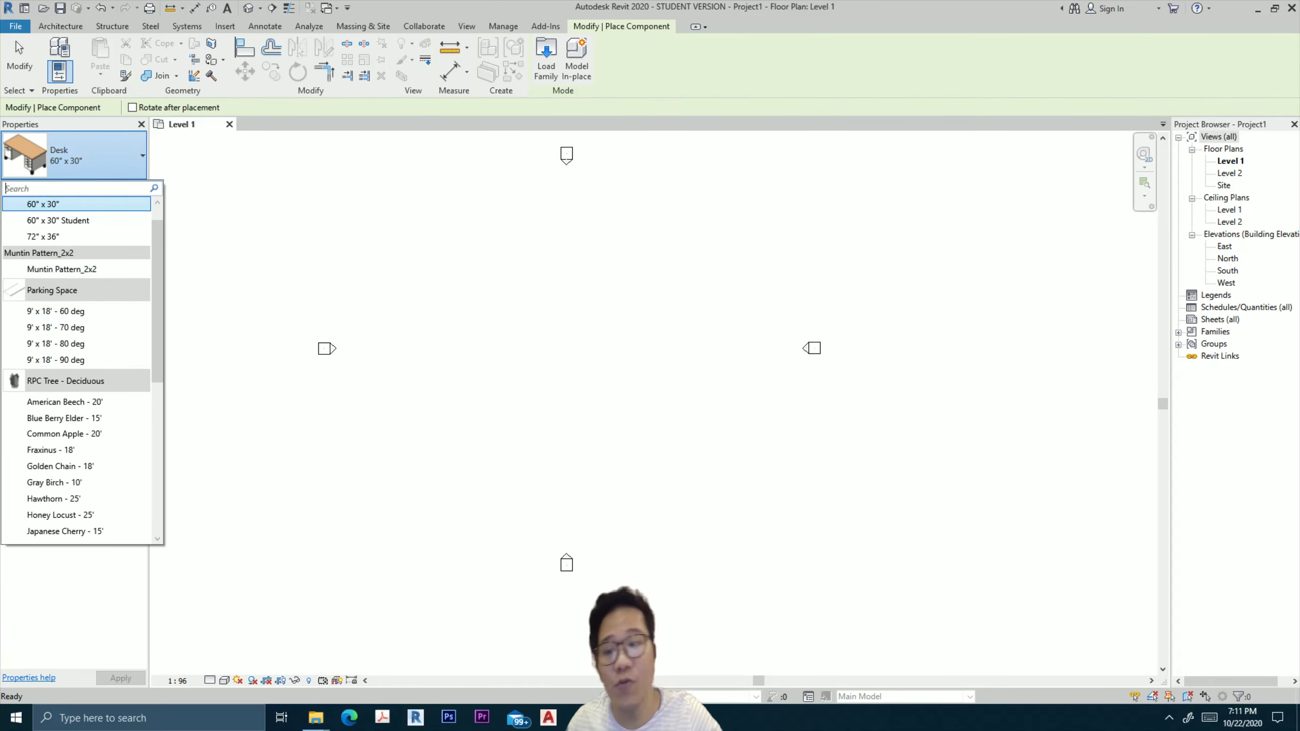
click(60, 25)
click(211, 52)
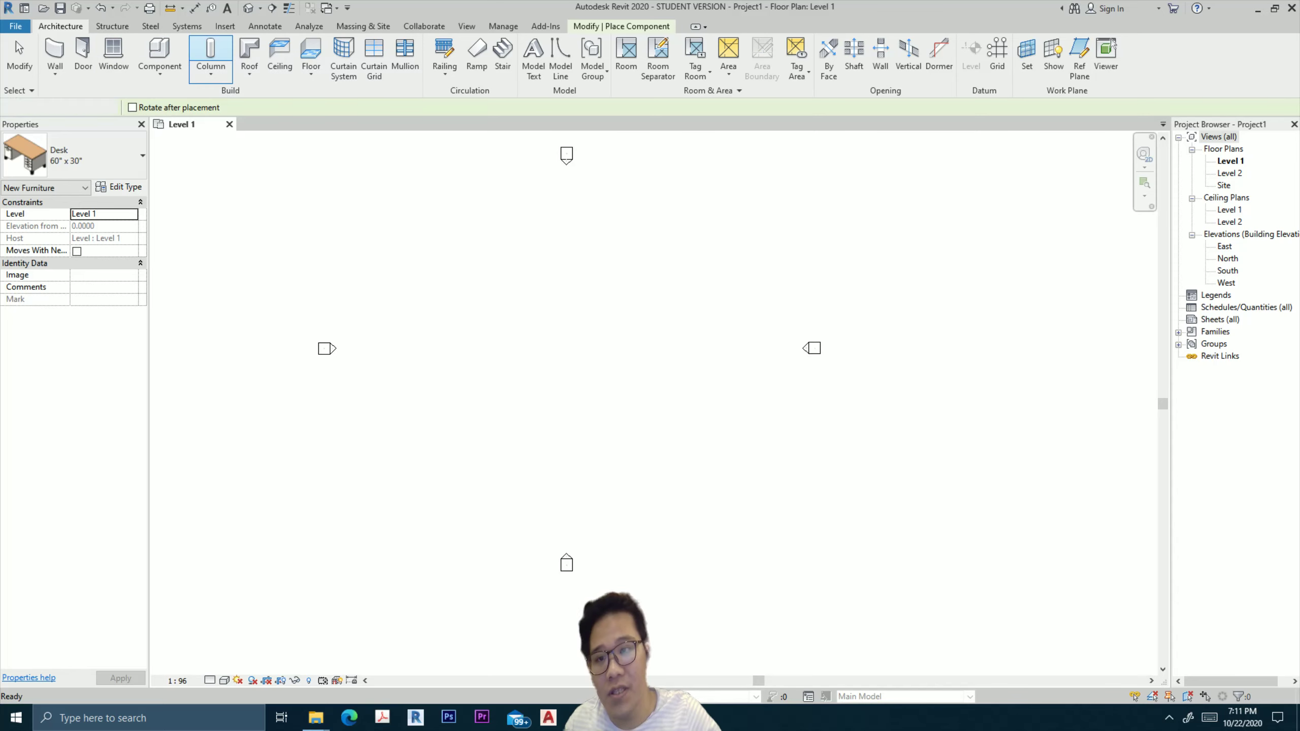
Enter Create Stair mode, browse another ribbon tab, then cancel back to idle.
click(60, 26)
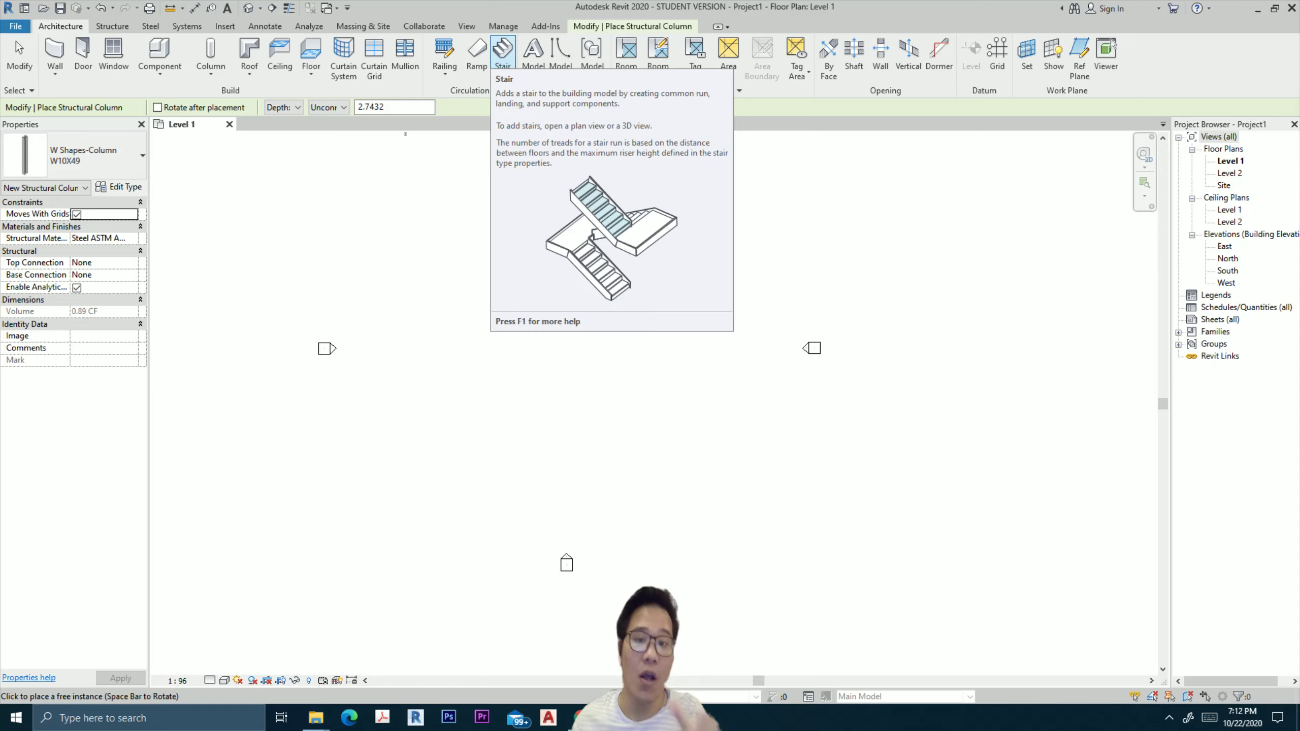
click(503, 52)
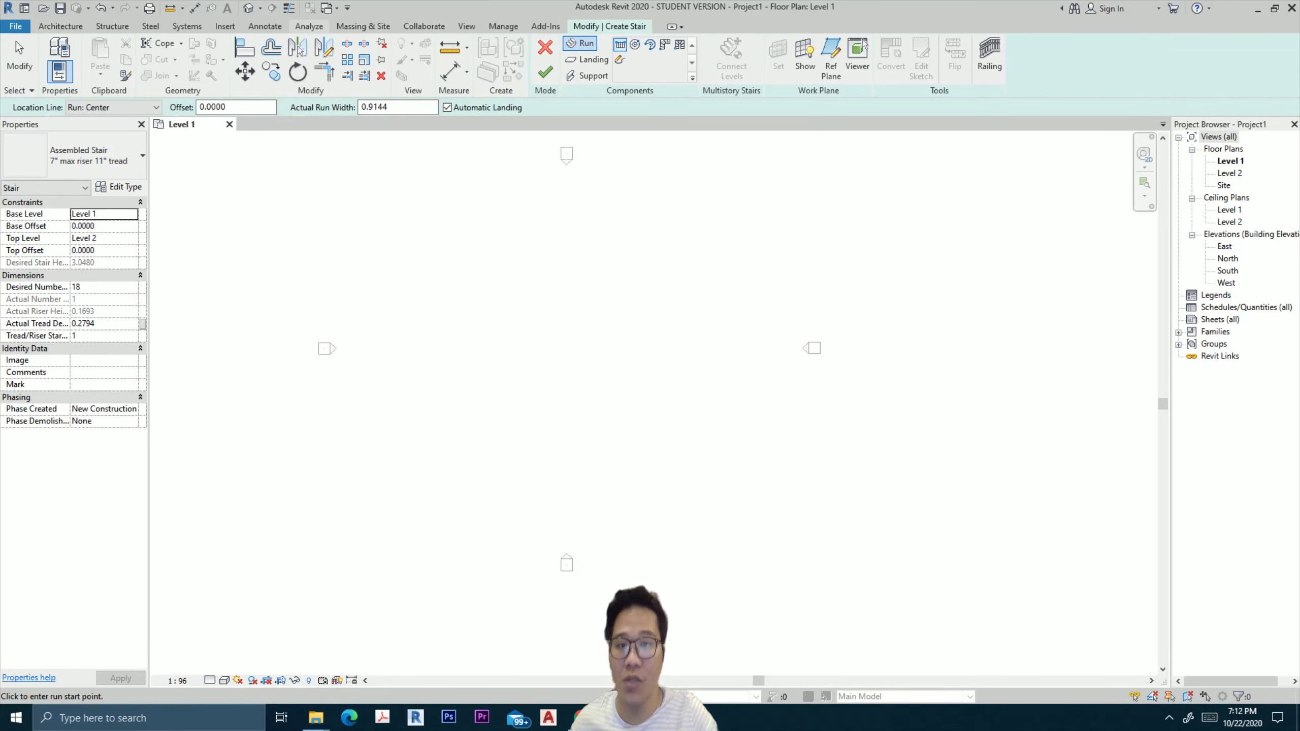
click(309, 26)
scroll(560, 57, up, 2)
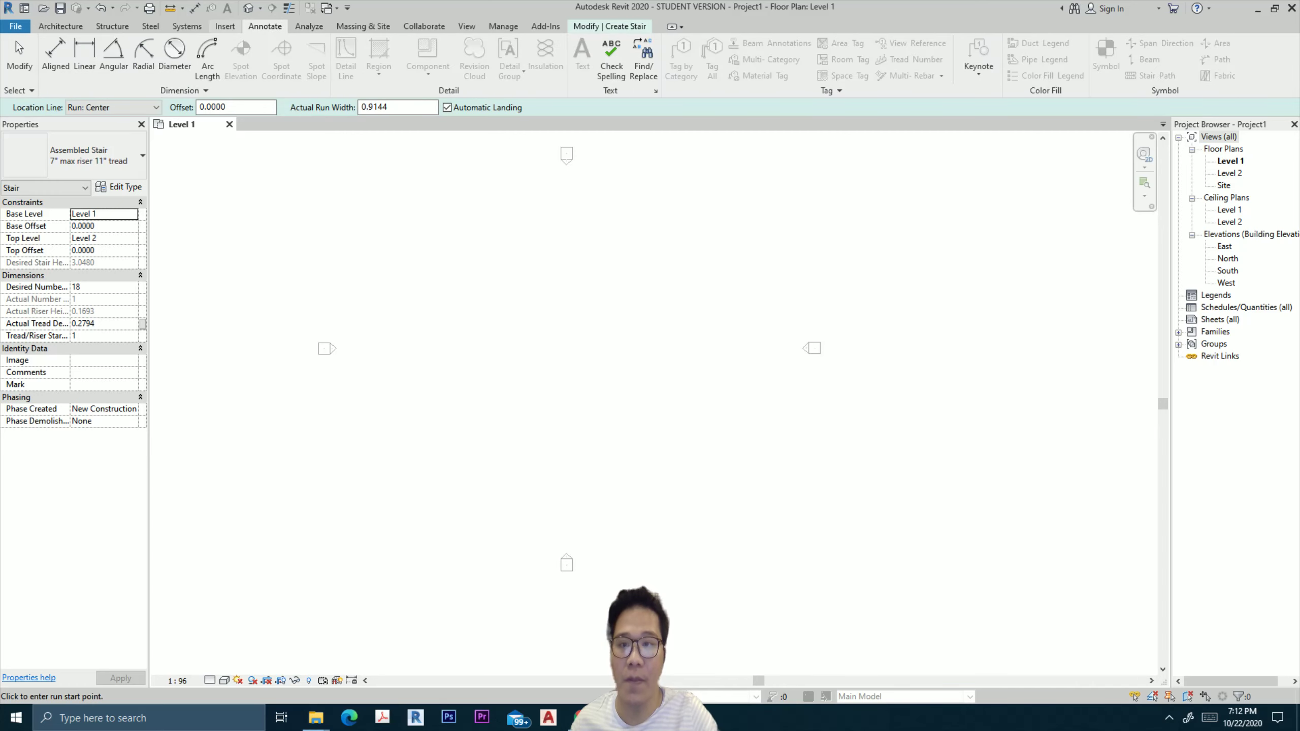
scroll(561, 56, up, 2)
scroll(561, 56, up, 2)
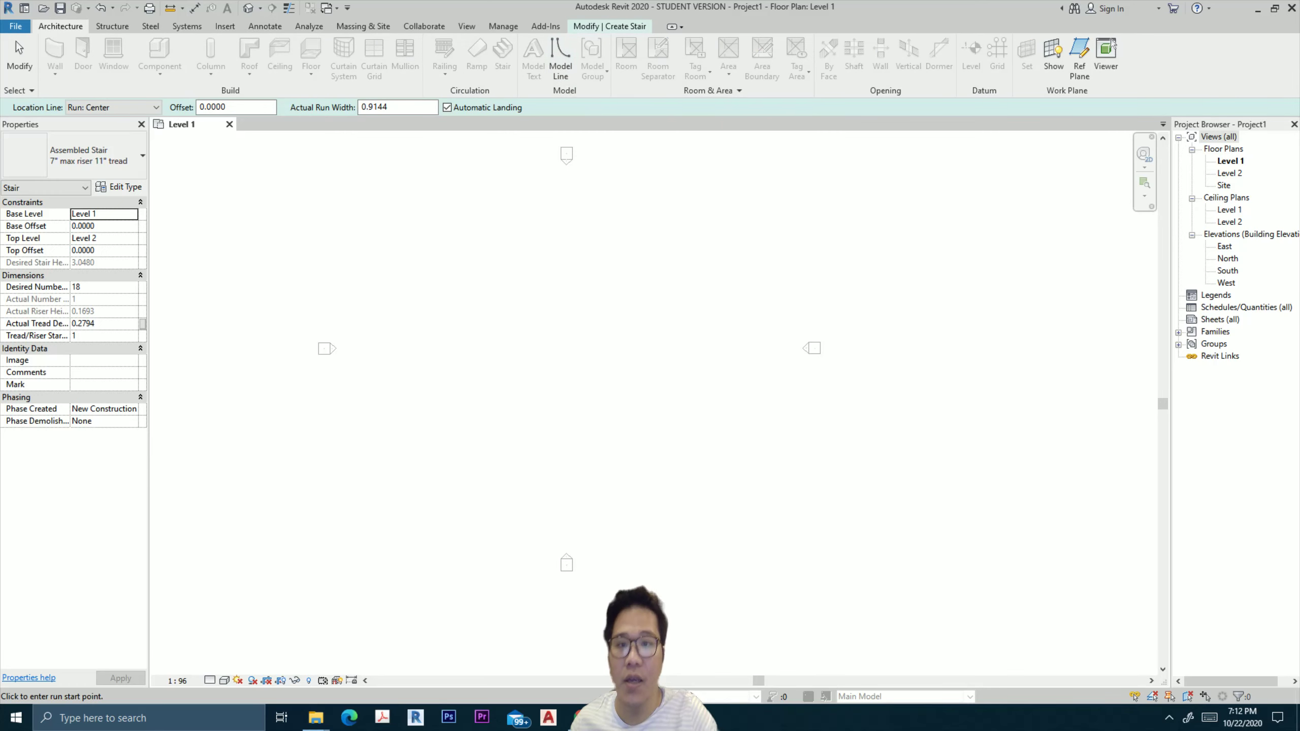
key(Escape)
key(Escape)
key(Escape)
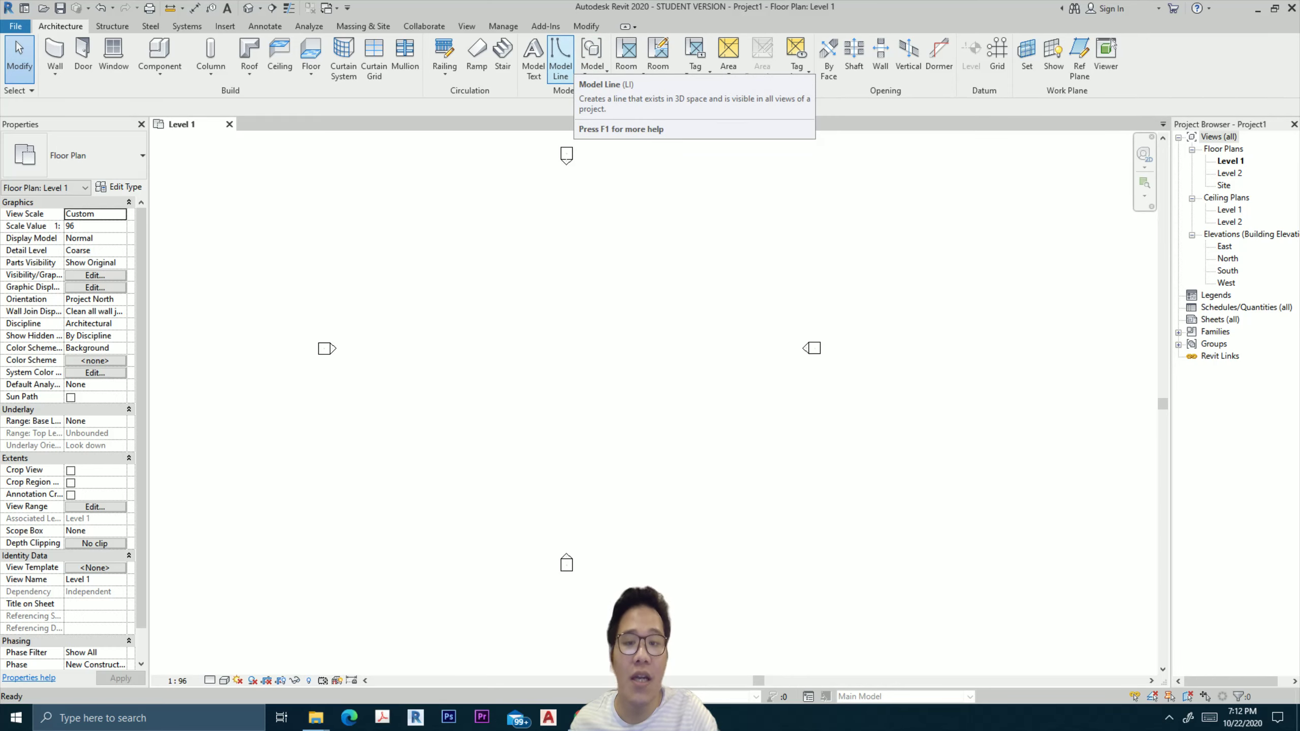
Start a model line at a trial point, then cancel it and re-centre the plan.
click(561, 58)
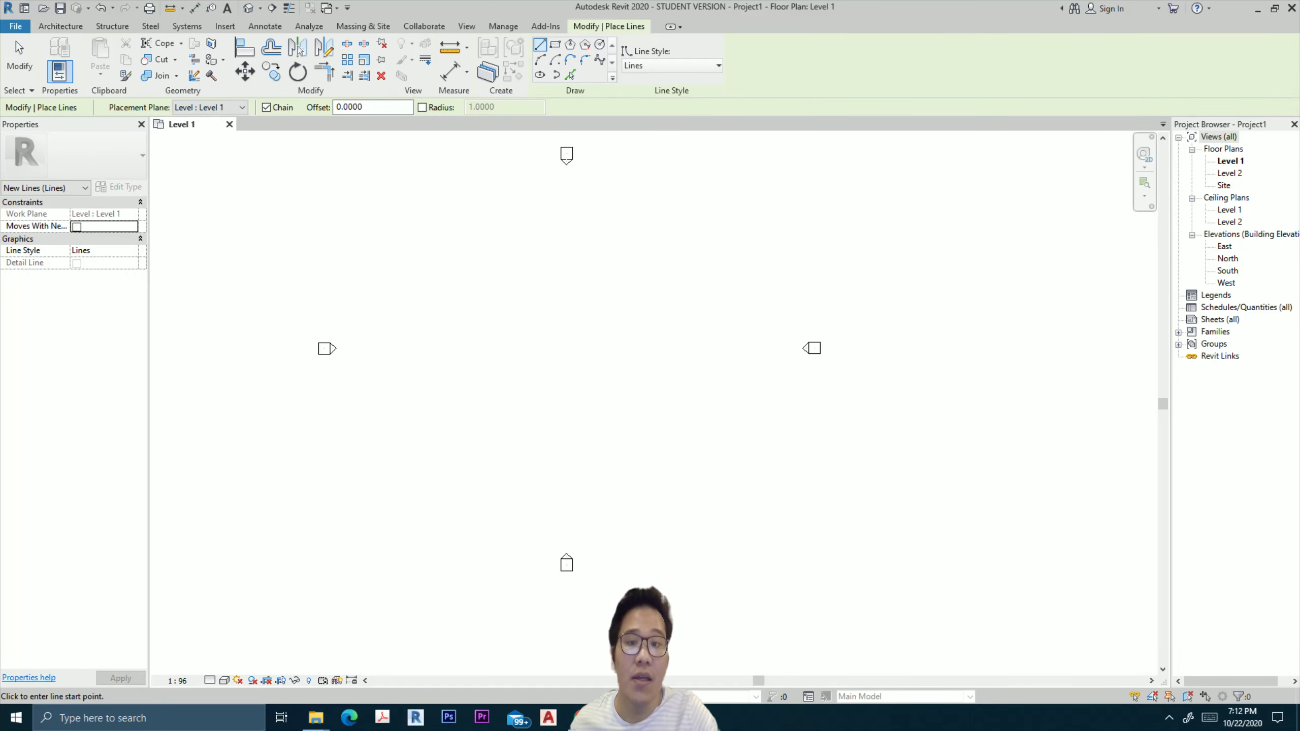
click(476, 296)
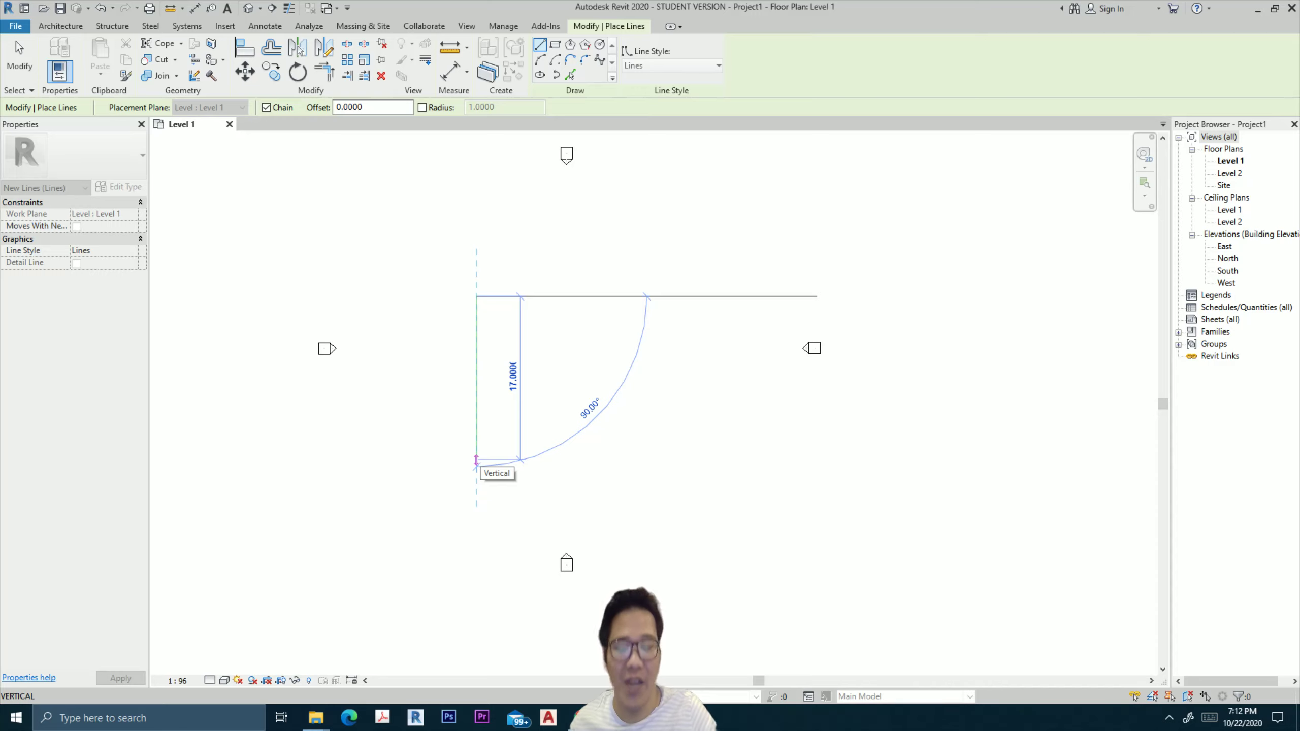
scroll(476, 461, up, 2)
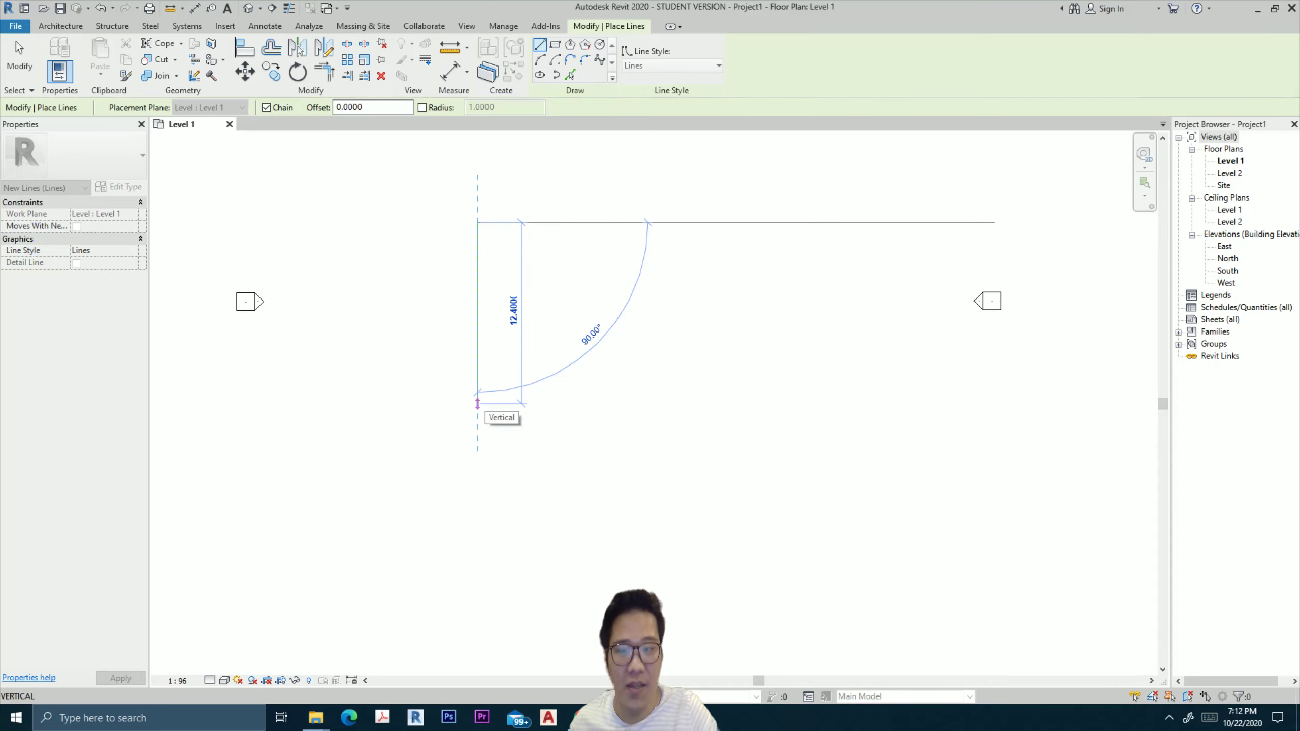
key(Escape)
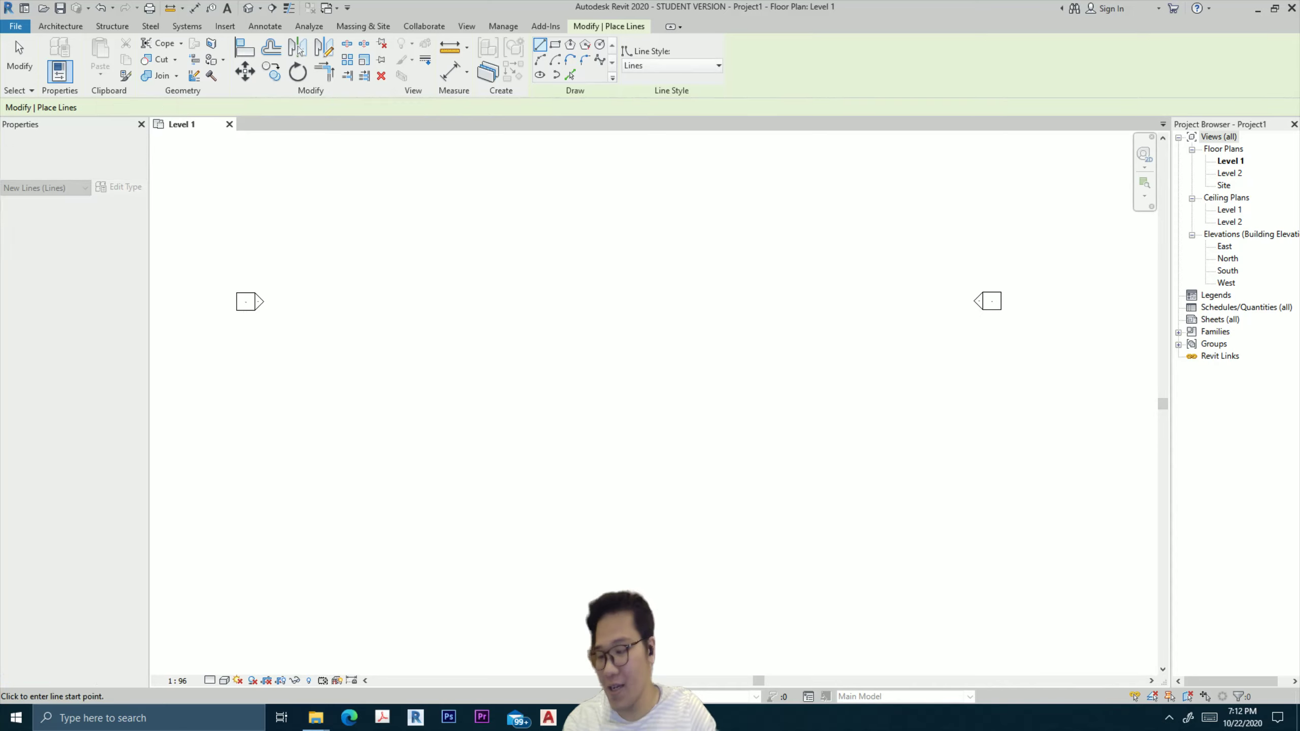
middle_drag(611, 618, 601, 669)
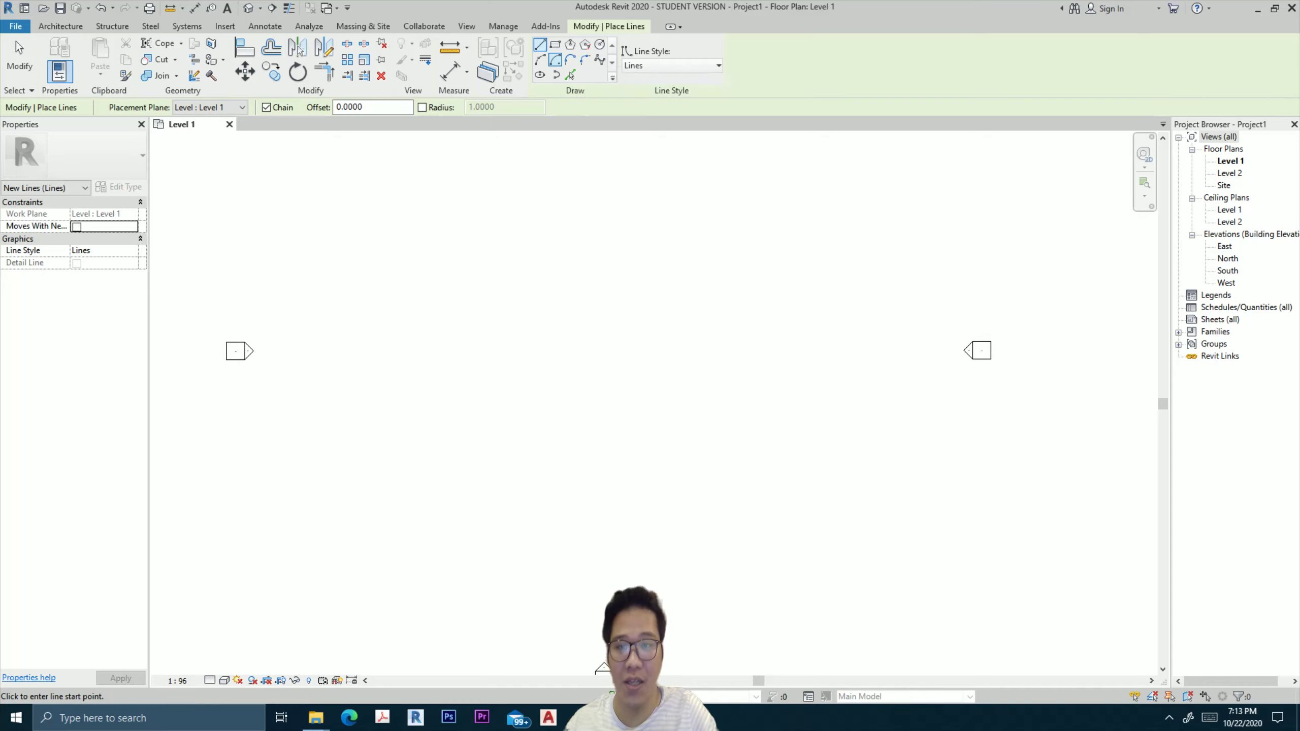
Draw the model-line room outline with a 7 edge and a 10 edge, closed at its start corner.
click(556, 45)
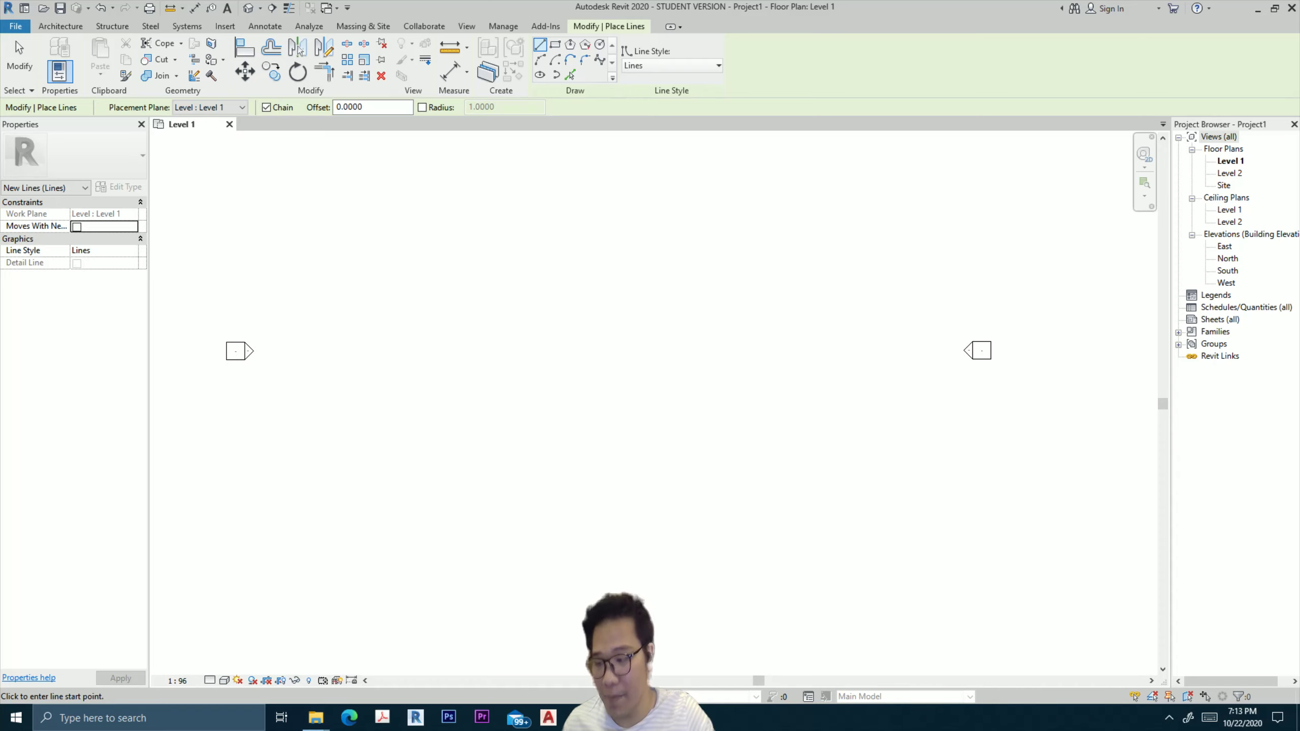
click(518, 290)
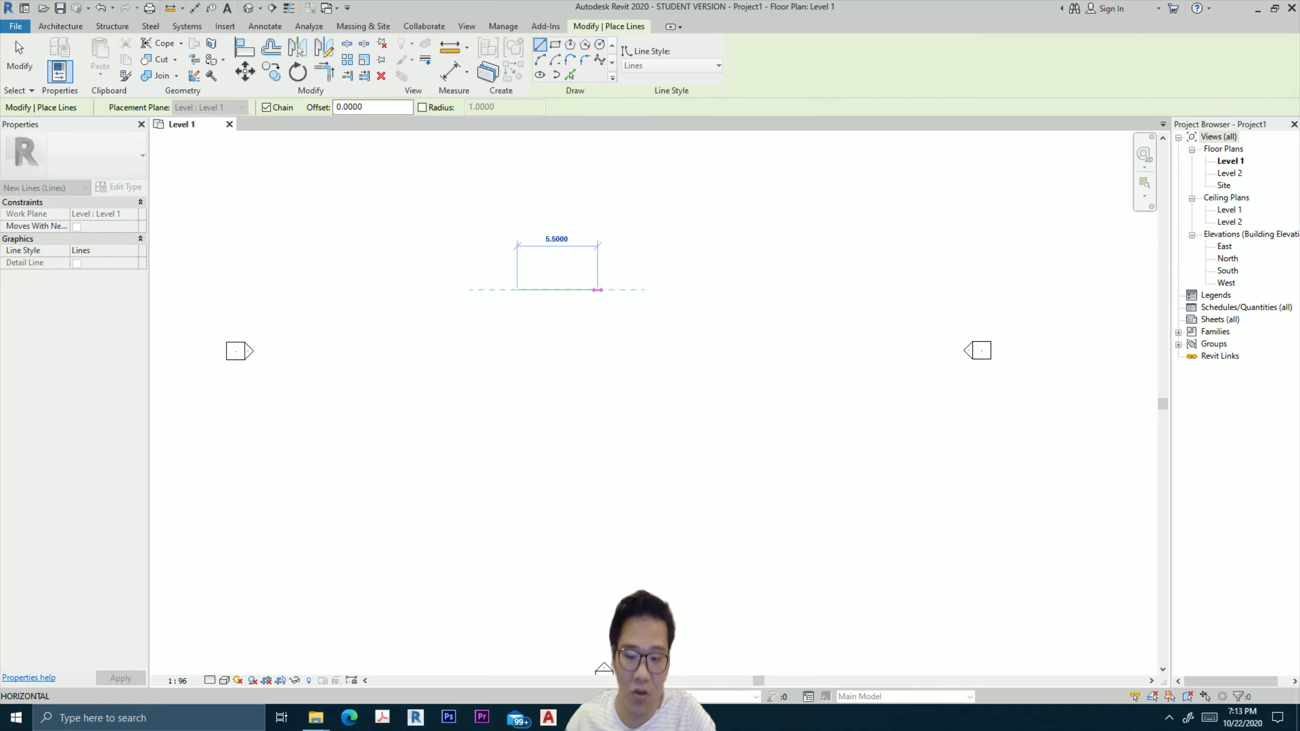
text(7)
key(Return)
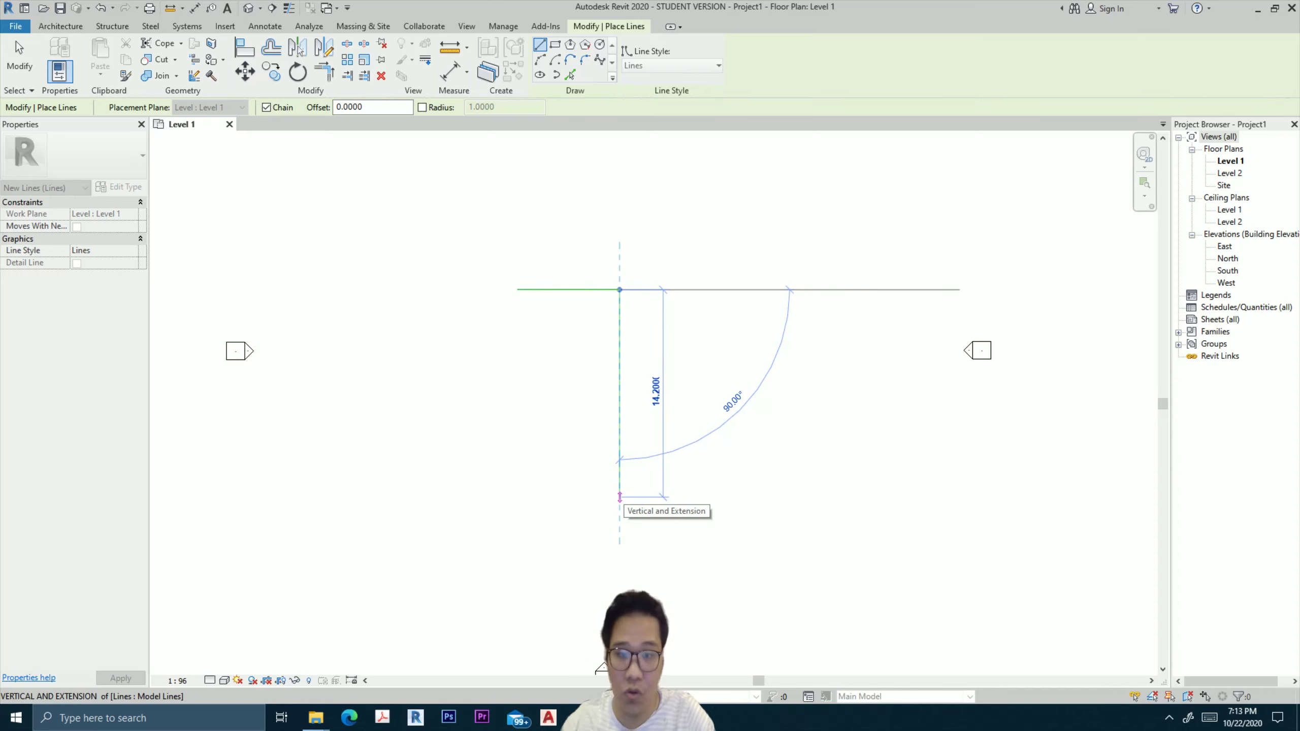
text(10)
key(Return)
scroll(620, 497, up, 1)
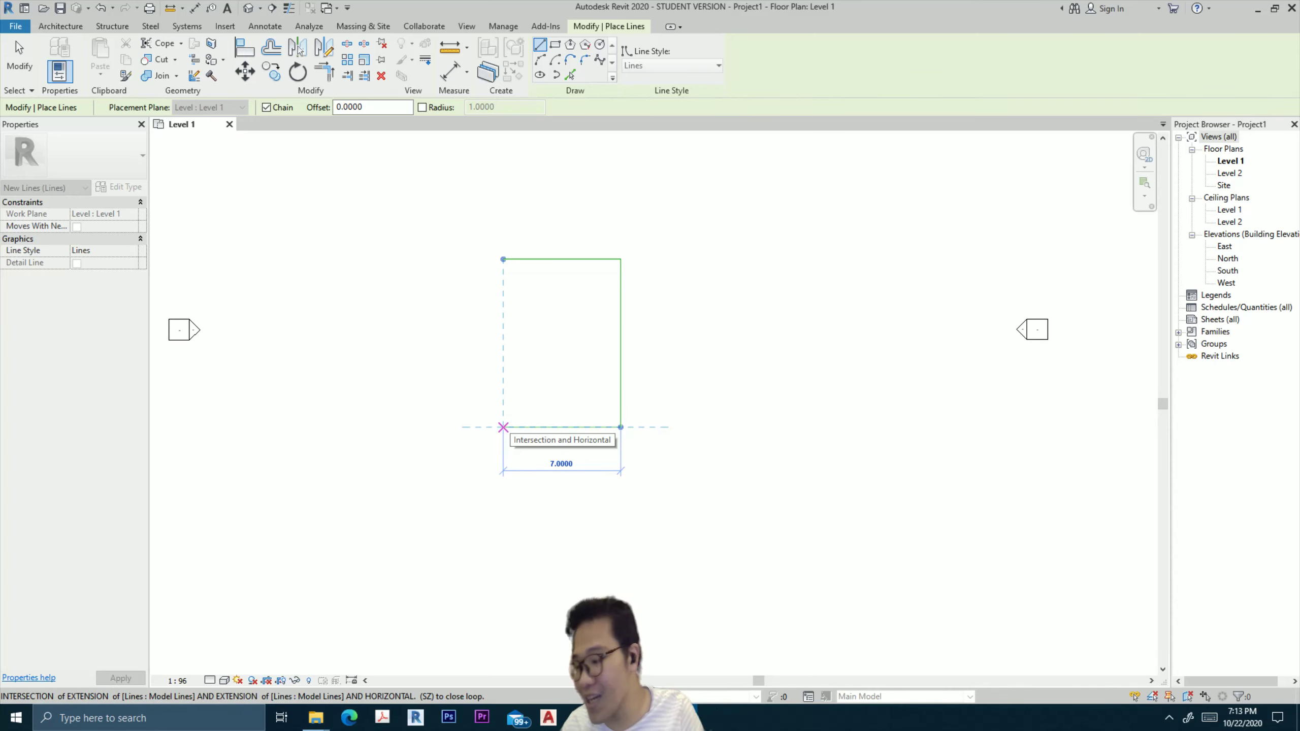
scroll(503, 427, up, 3)
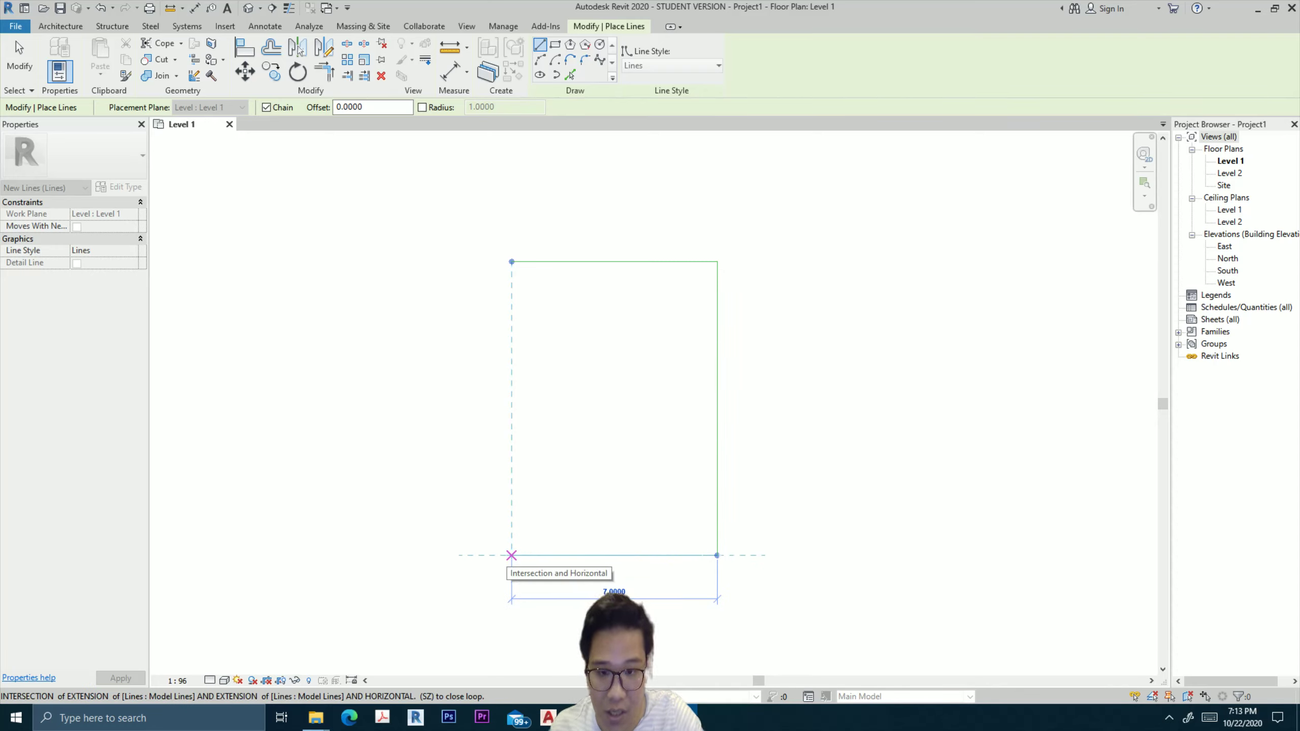
click(512, 555)
click(512, 262)
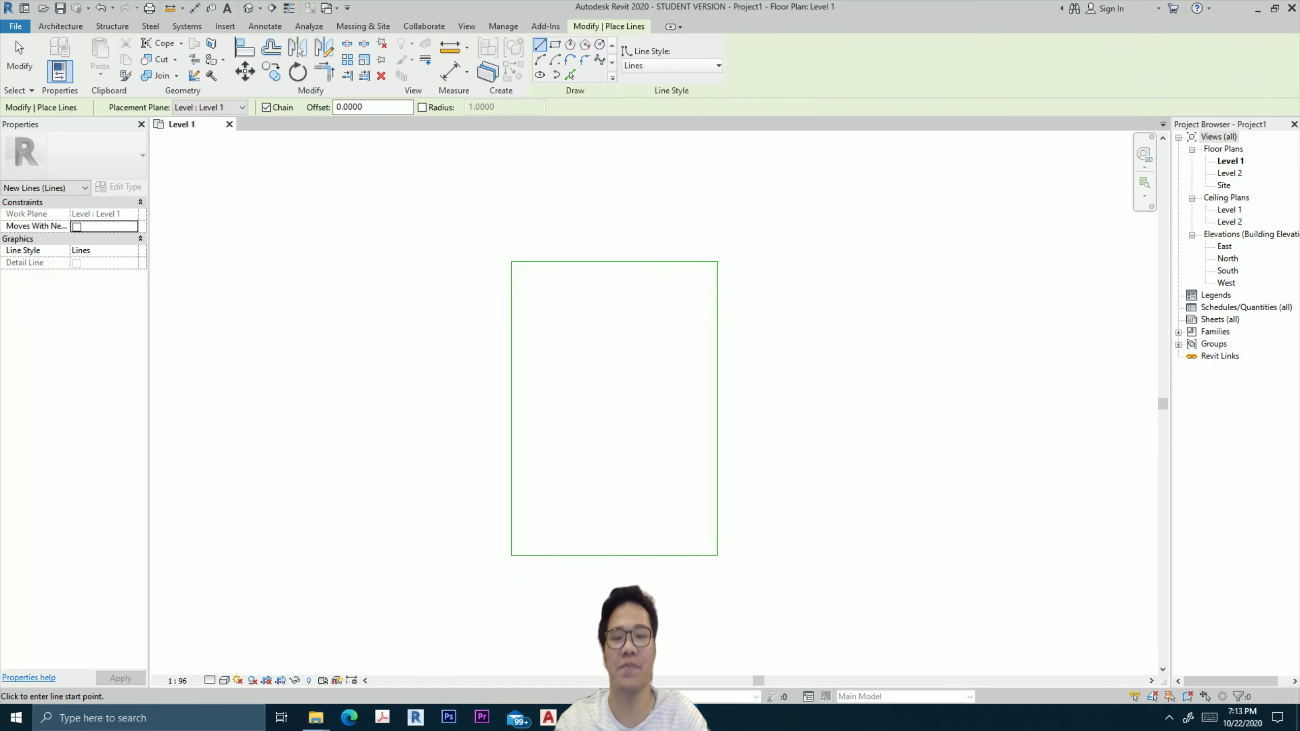
scroll(768, 323, down, 1)
Draw a divider rising 4 from the bottom edge, then running left to the left edge.
middle_drag(768, 322, 730, 256)
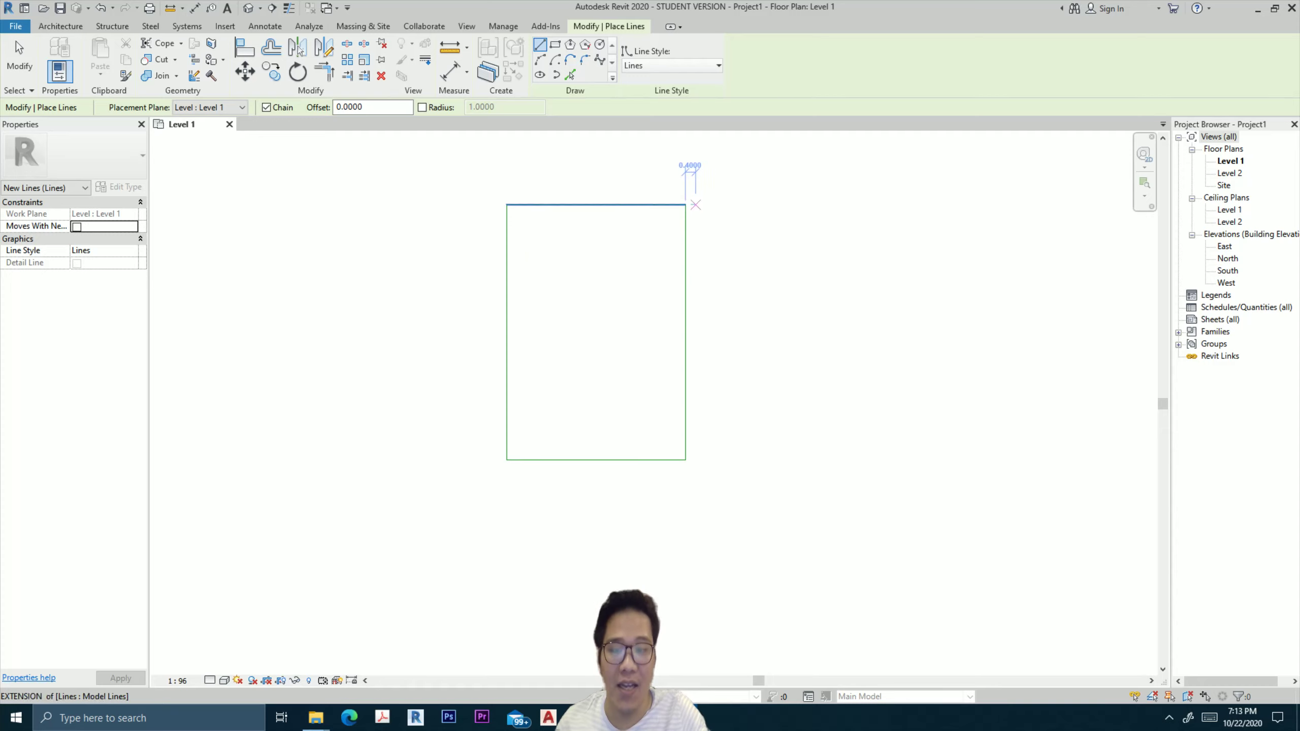
middle_drag(696, 205, 710, 259)
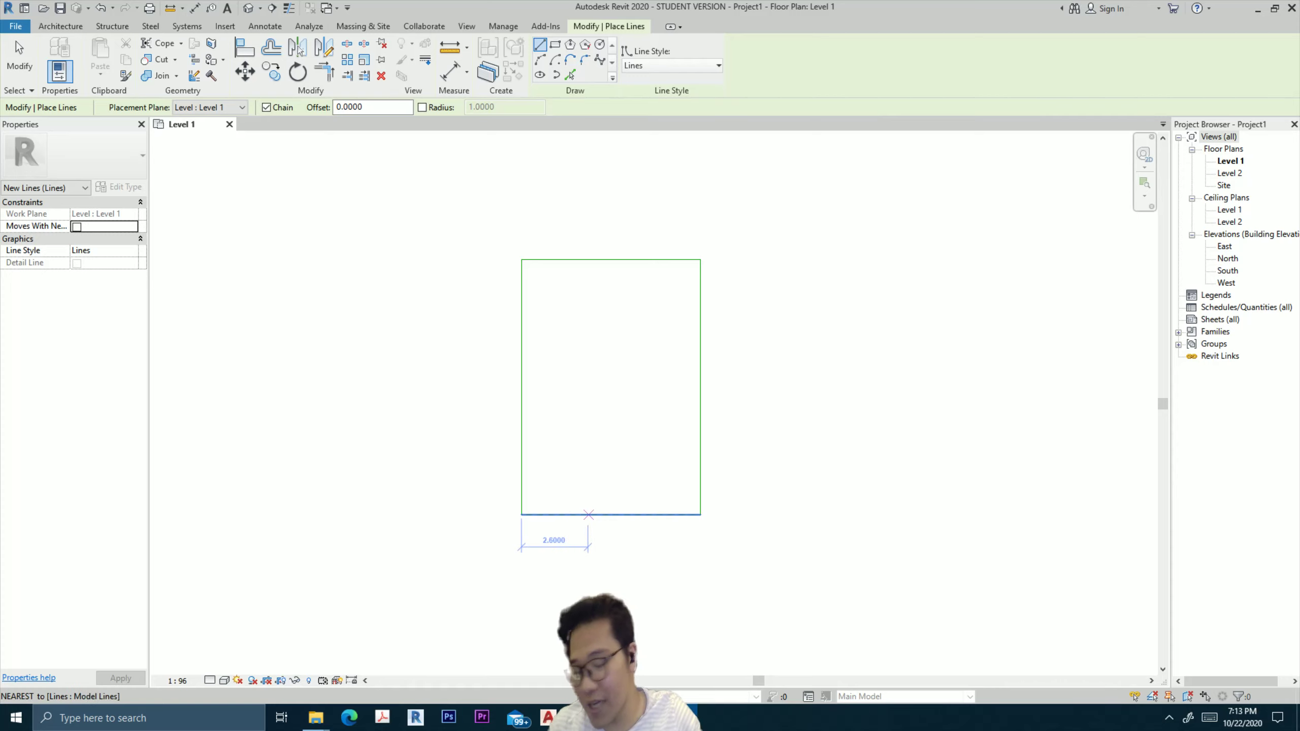
click(597, 514)
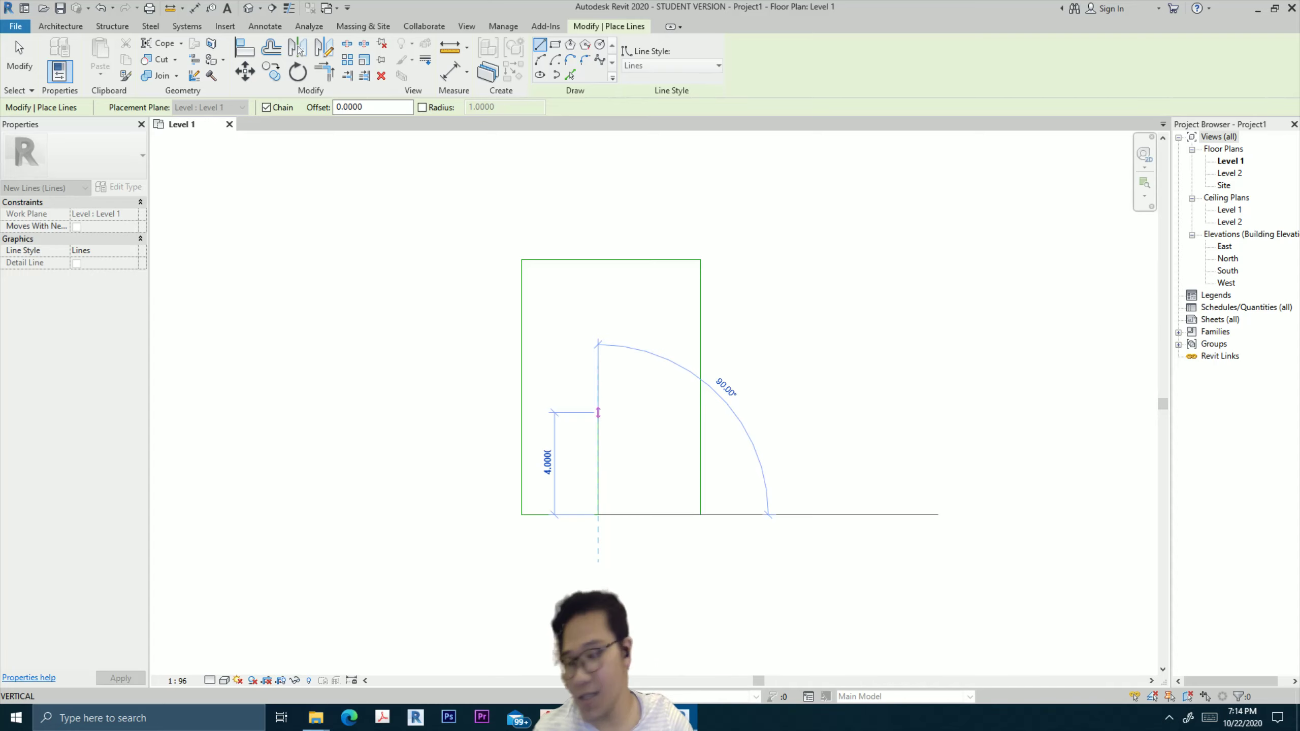
click(598, 412)
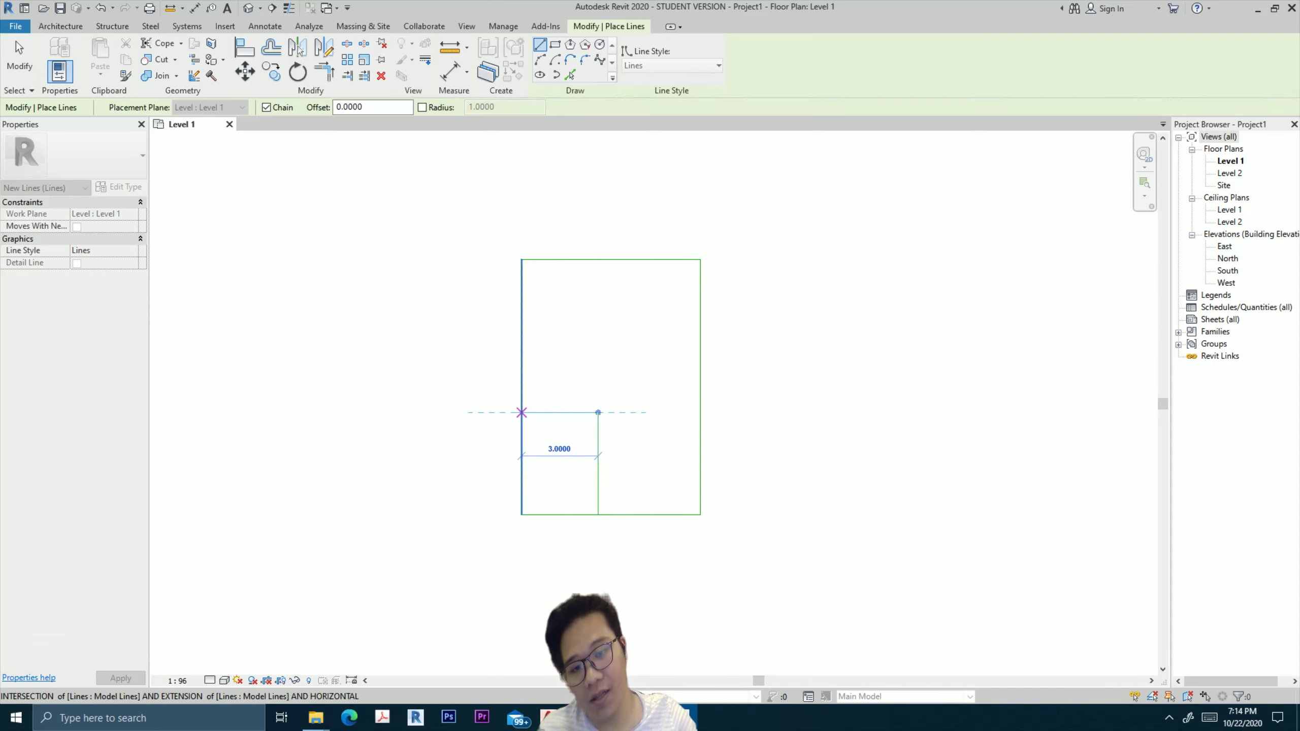
click(521, 412)
Draw a horizontal line across the lower-right room and a vertical line up to the top edge.
middle_drag(643, 336, 631, 369)
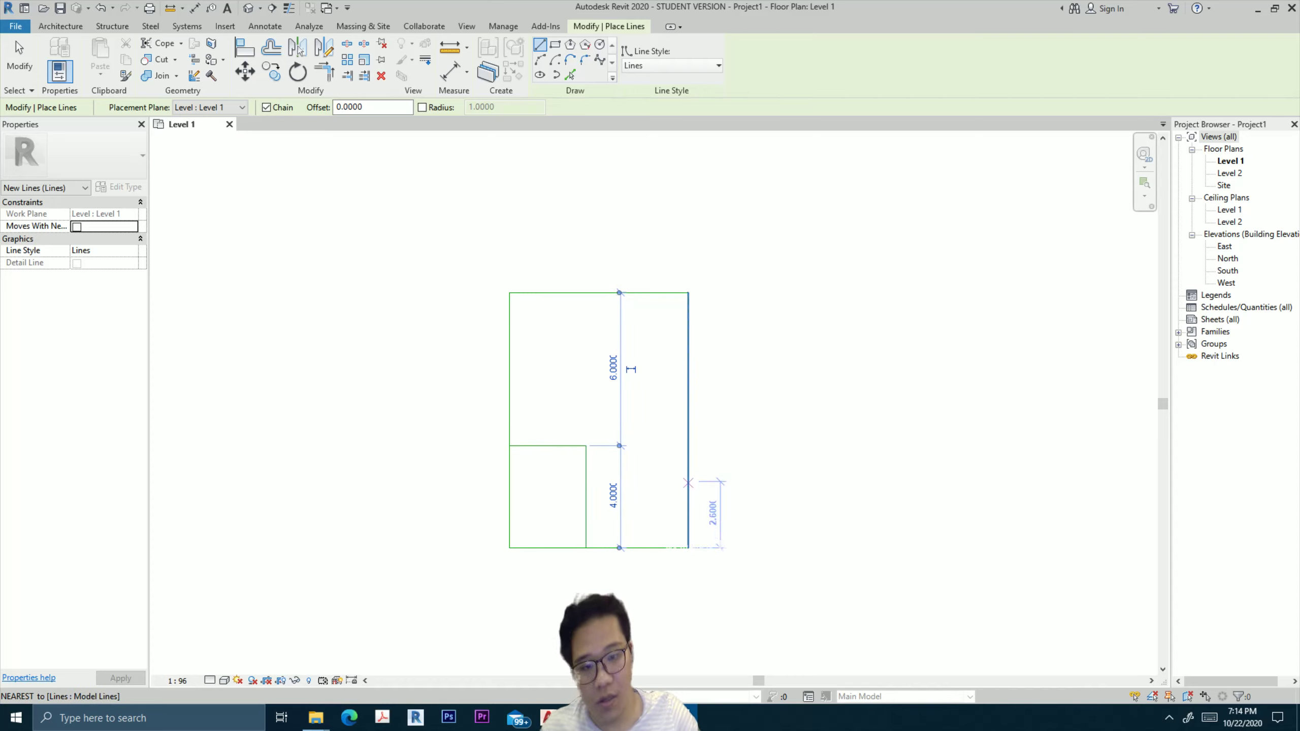
click(689, 483)
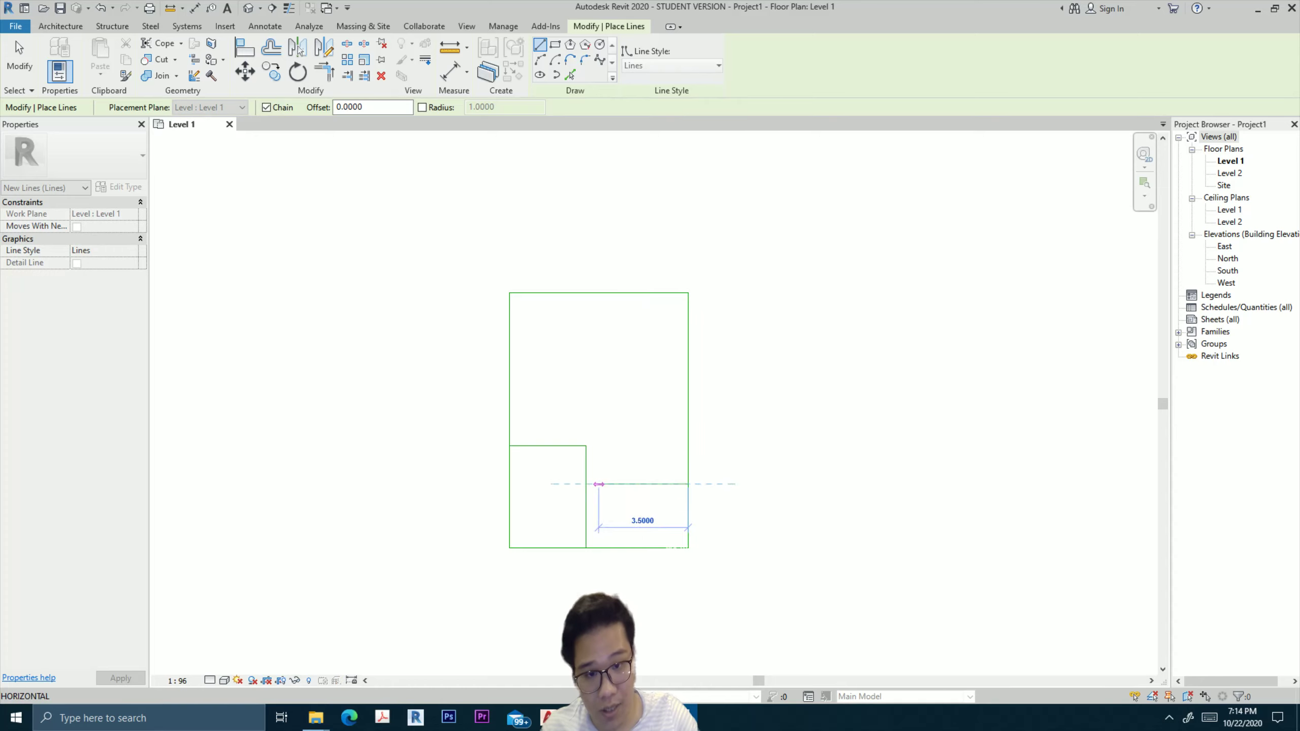
click(586, 484)
key(Escape)
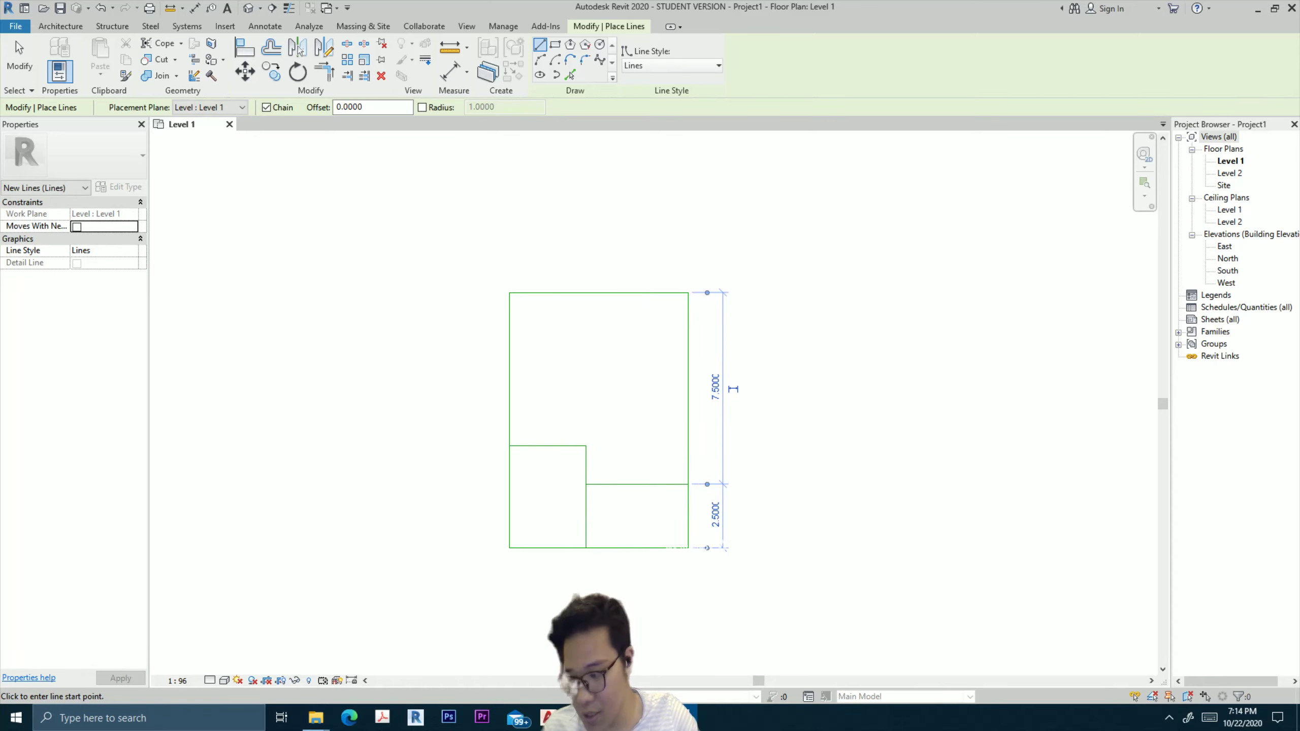
click(662, 484)
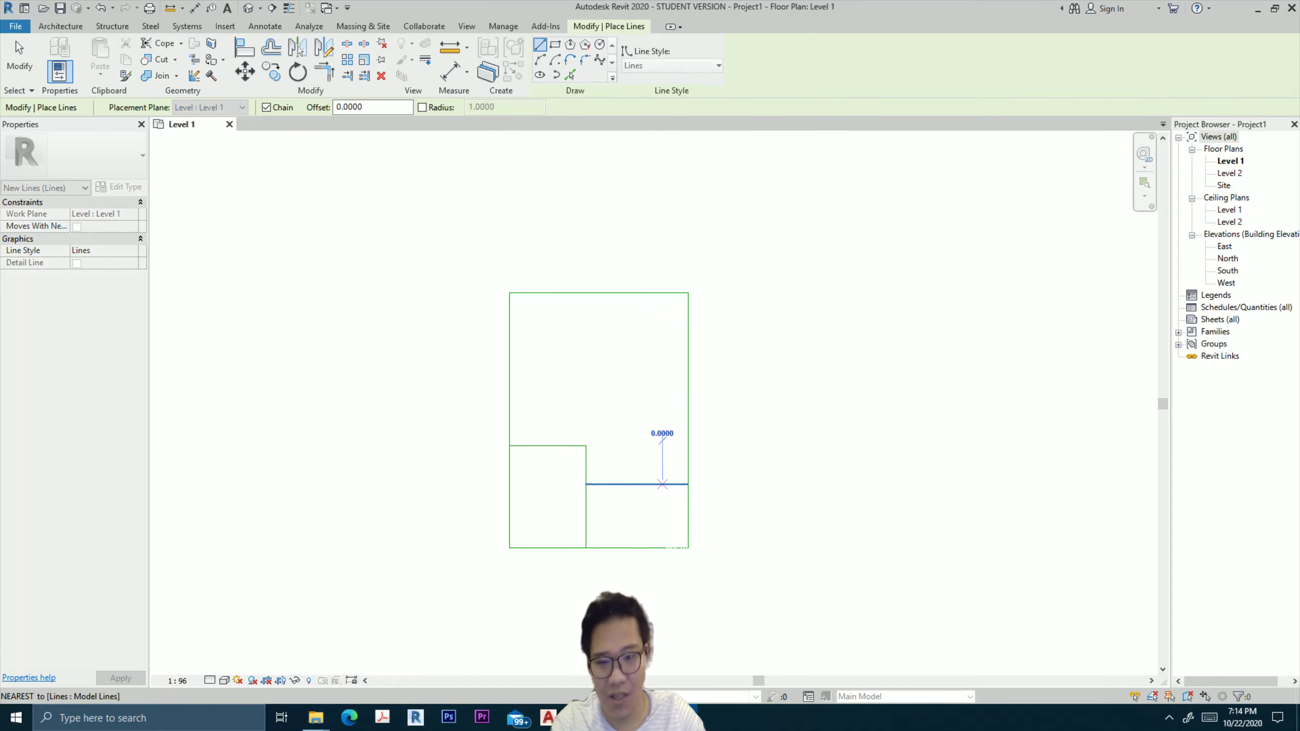
click(663, 293)
key(Escape)
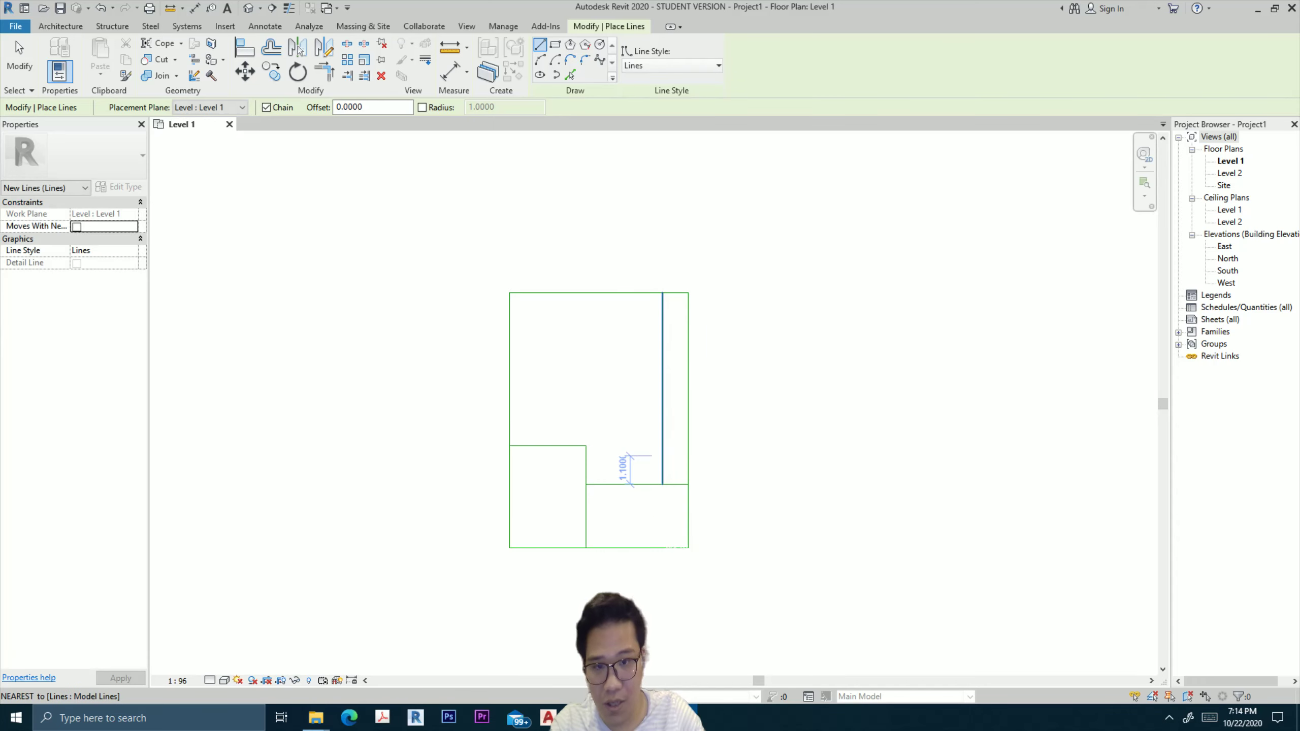
key(Escape)
Trim the inner vertical line and horizontal divider into a clean corner with Trim/Extend to Corner.
scroll(684, 461, up, 2)
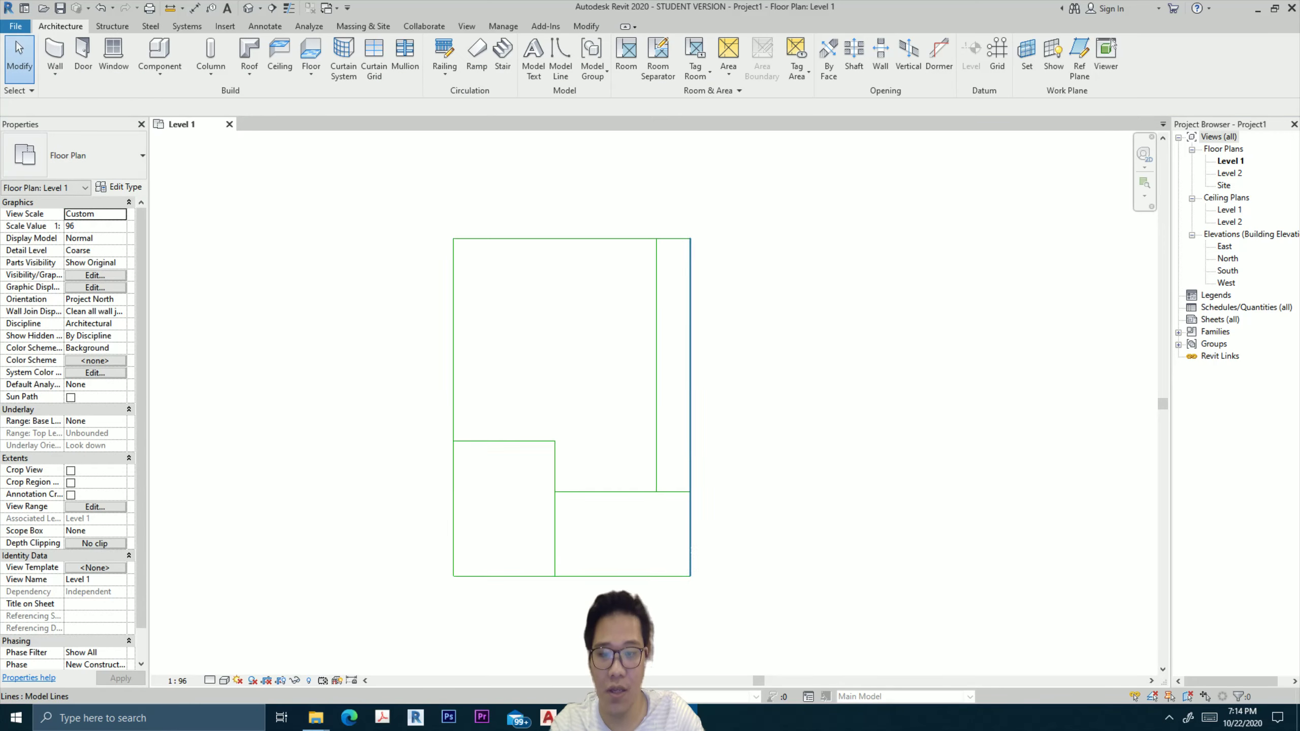
scroll(682, 468, up, 1)
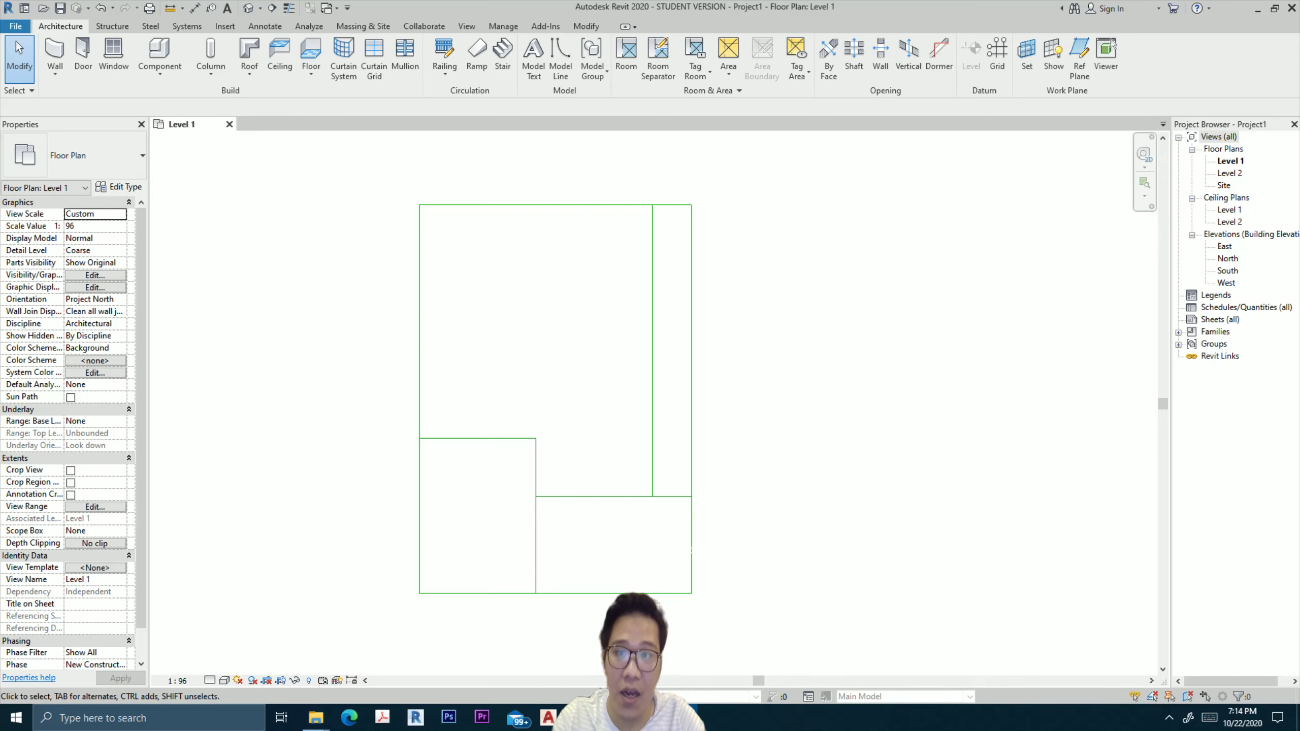
click(586, 26)
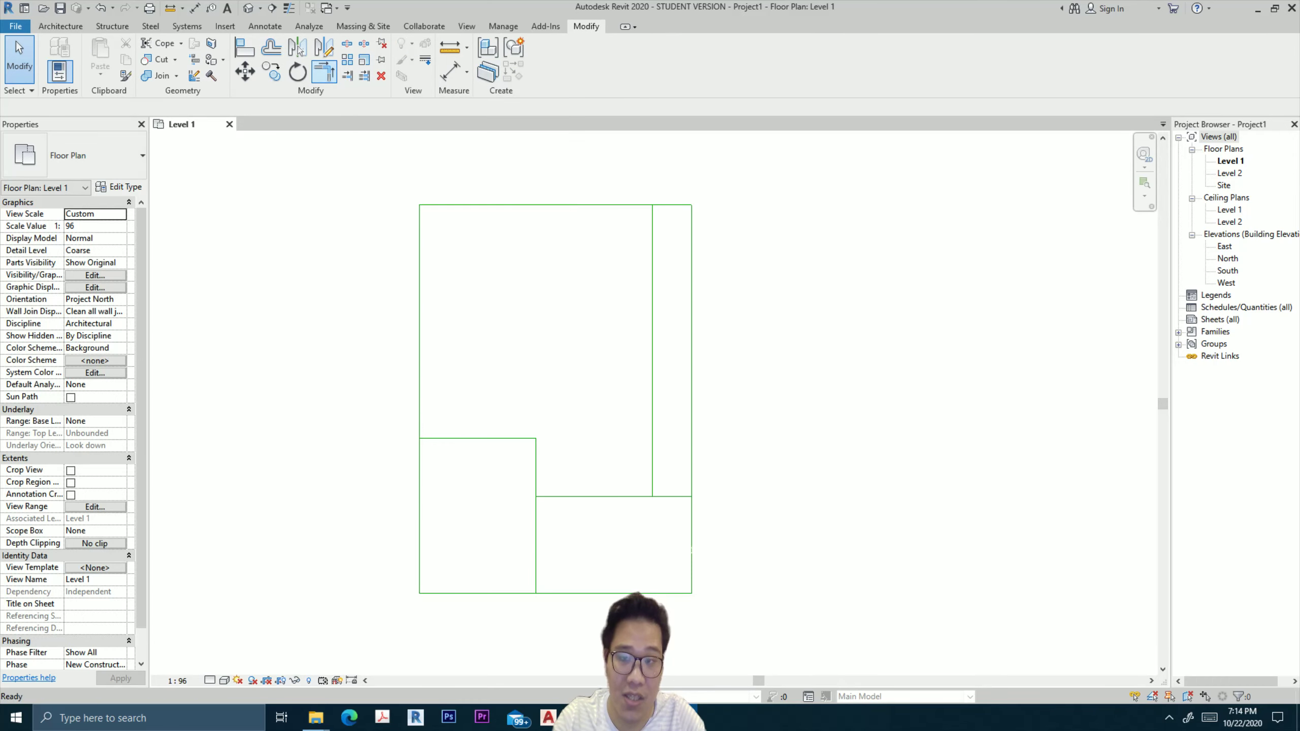
click(324, 71)
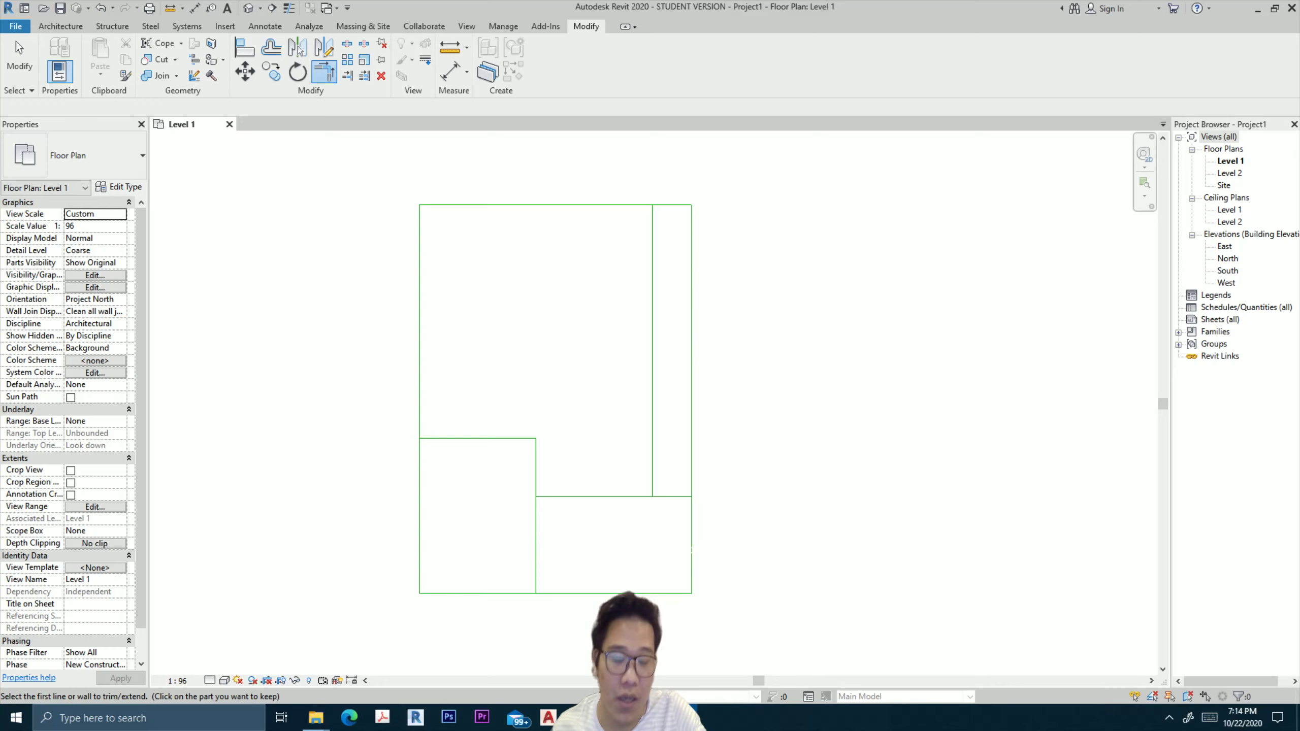
click(653, 461)
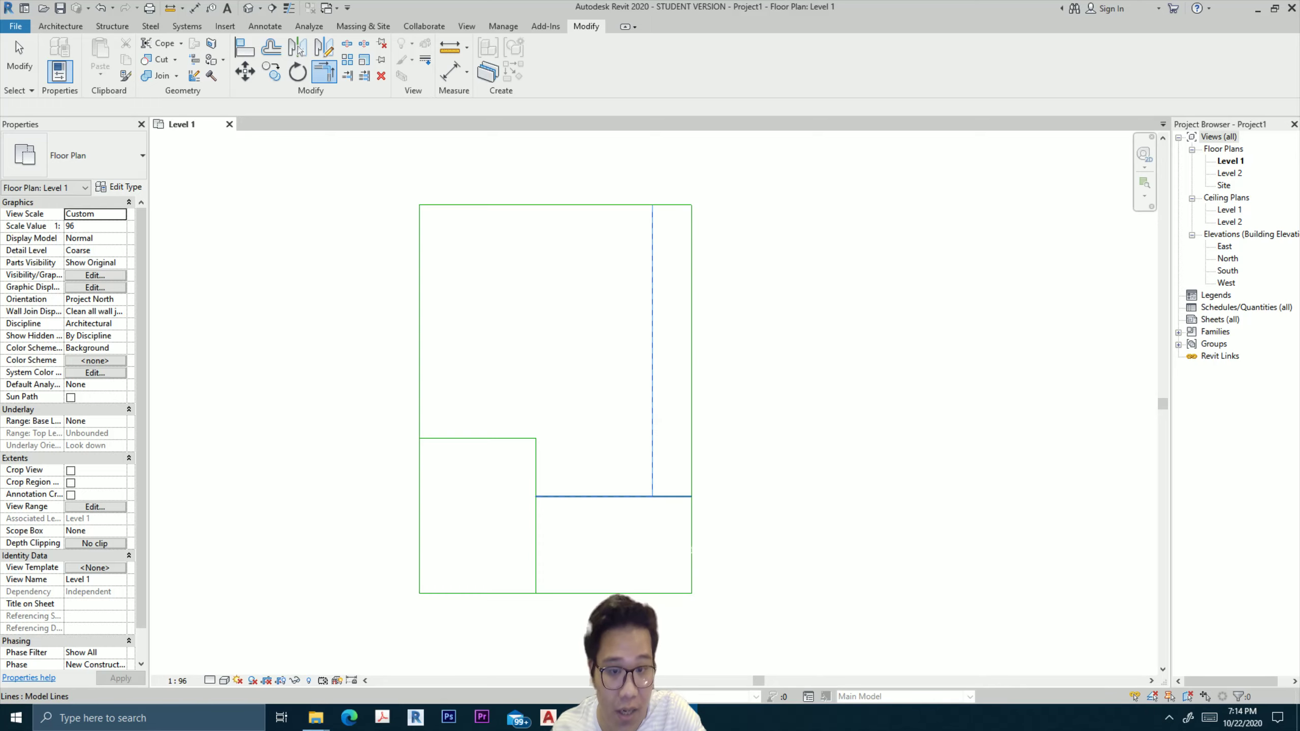
click(593, 496)
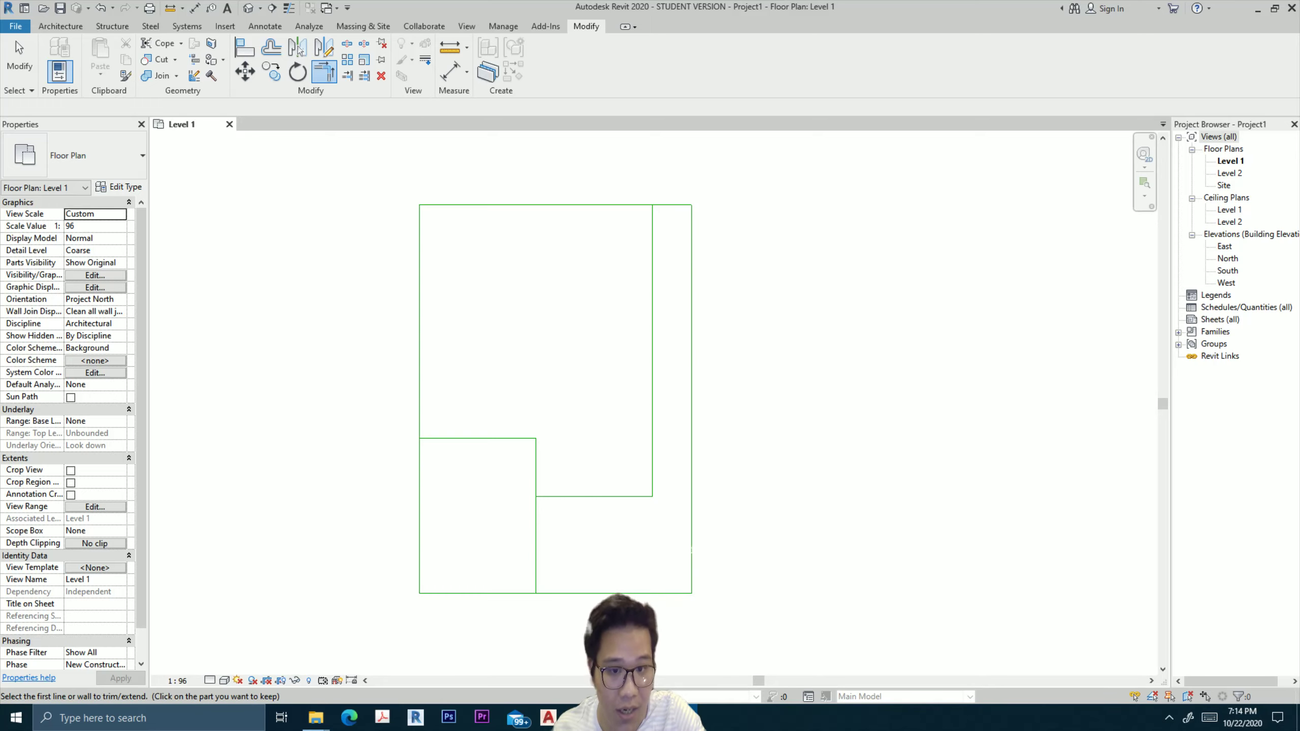
middle_drag(563, 410, 568, 374)
key(Escape)
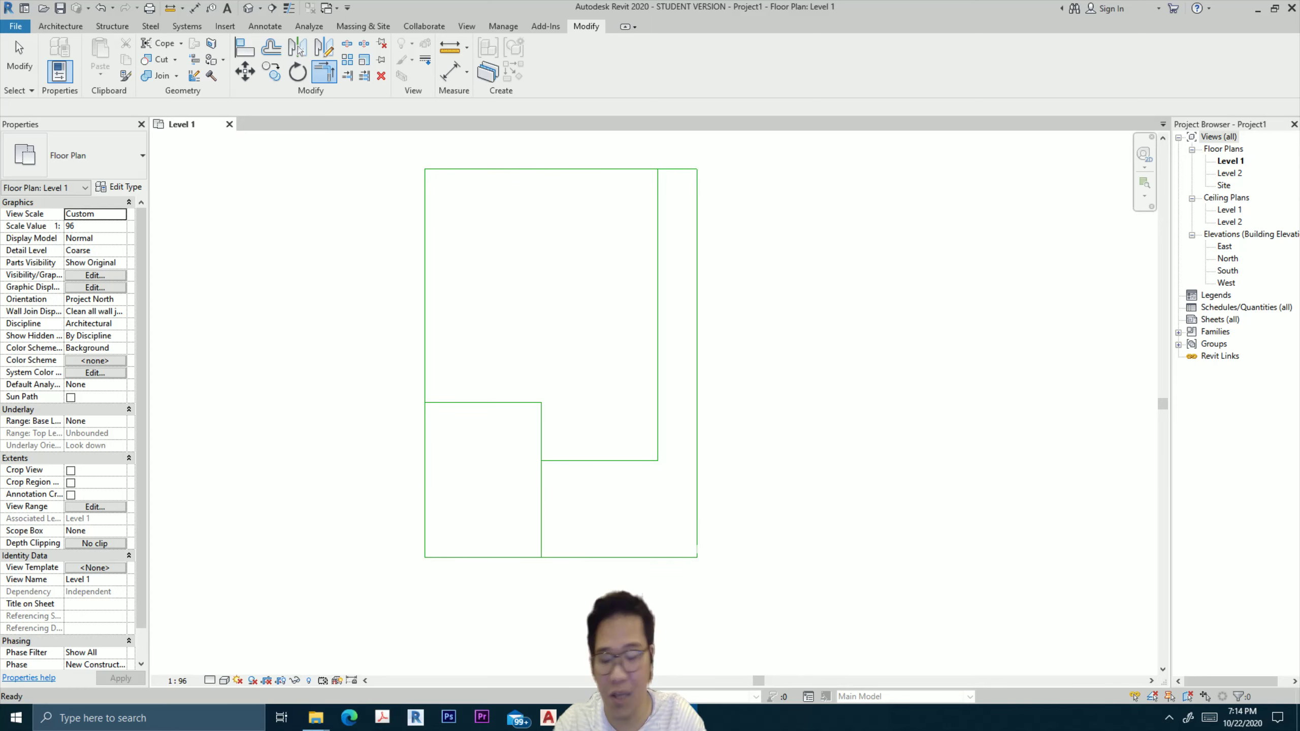
click(300, 49)
key(Escape)
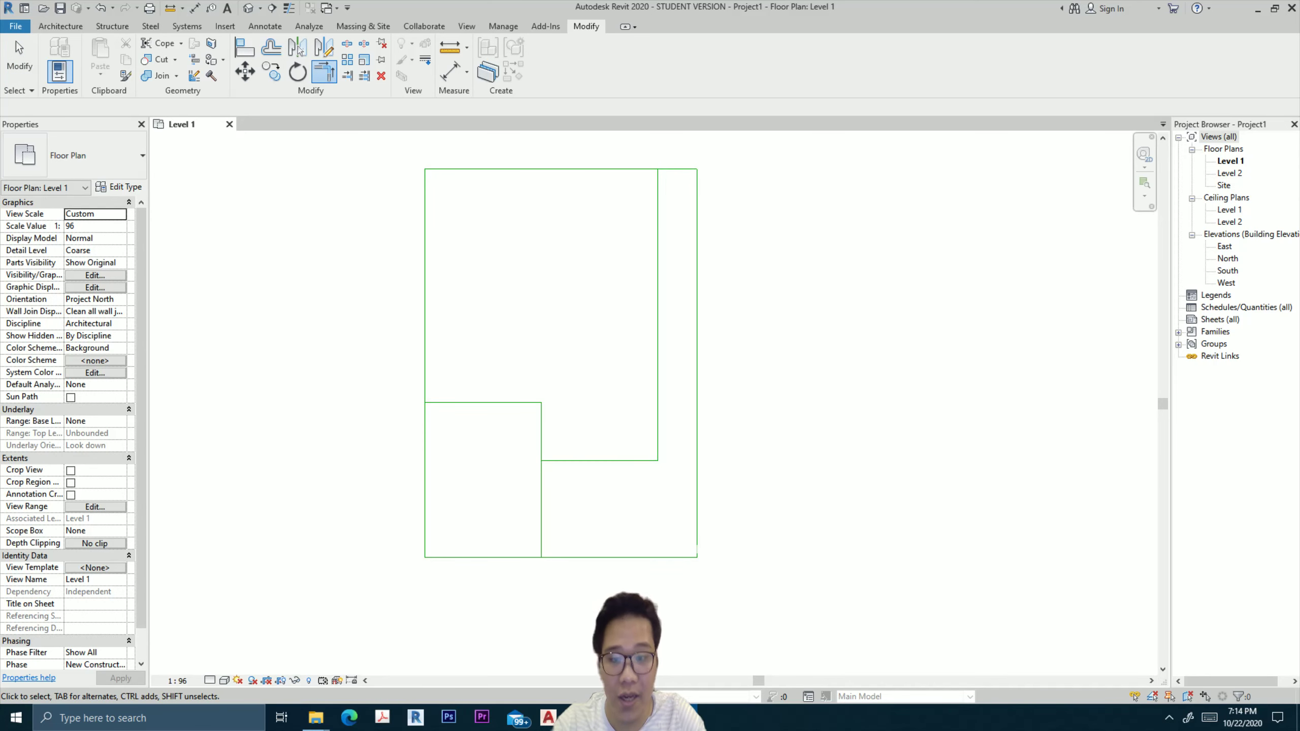
middle_drag(563, 359, 565, 365)
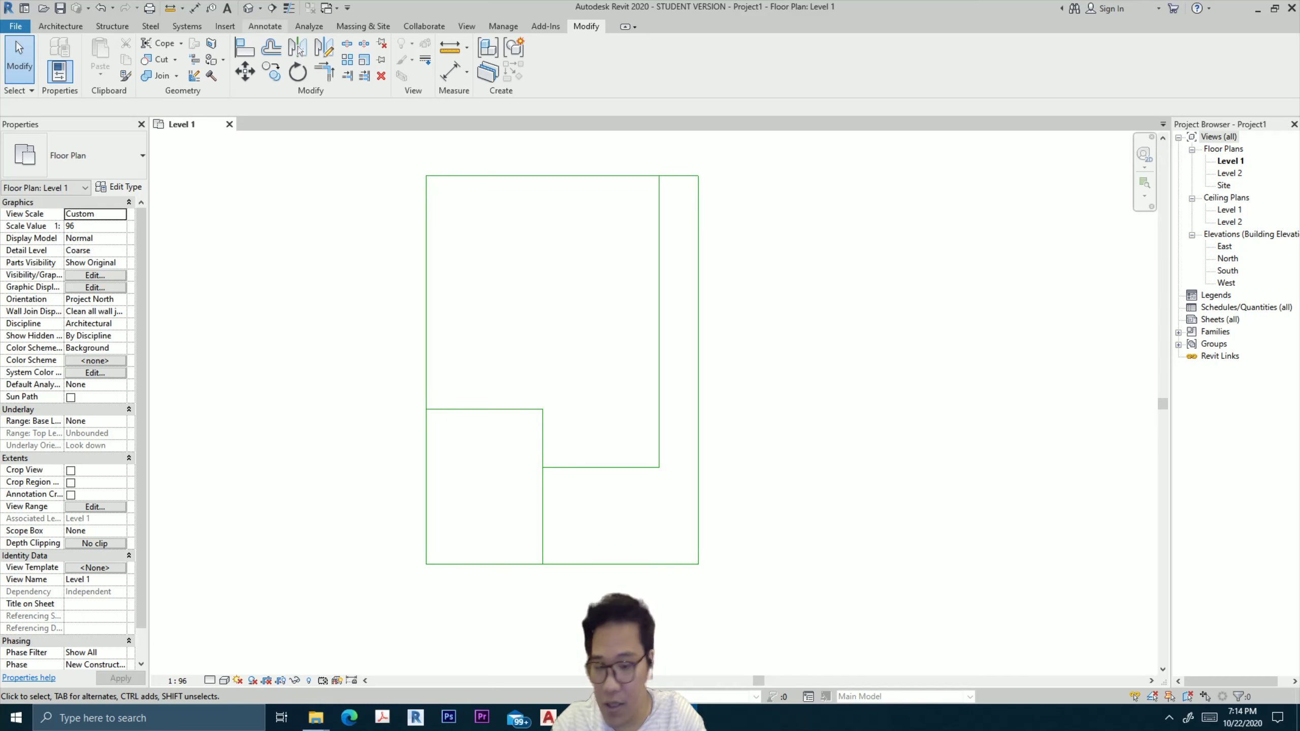
click(61, 26)
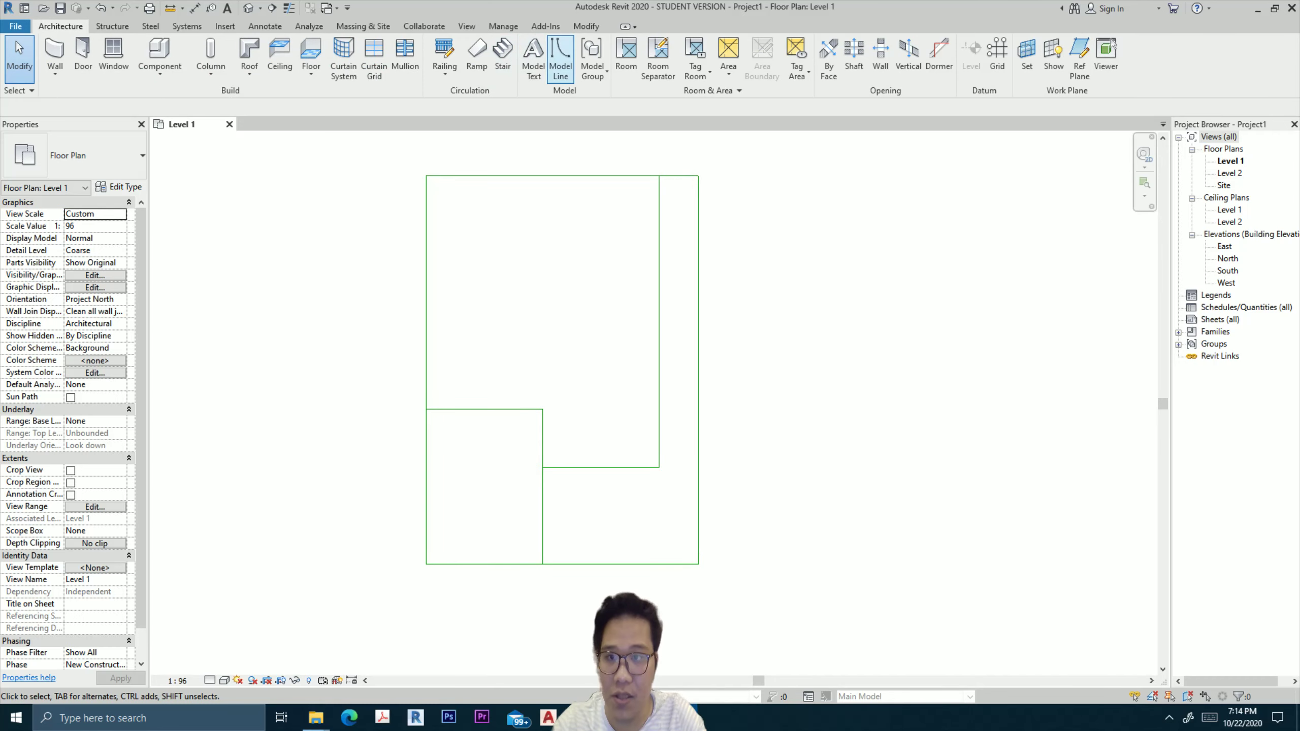
Draw a 3.0 vertical line up from the inner corner, then a horizontal line to the left wall.
click(561, 56)
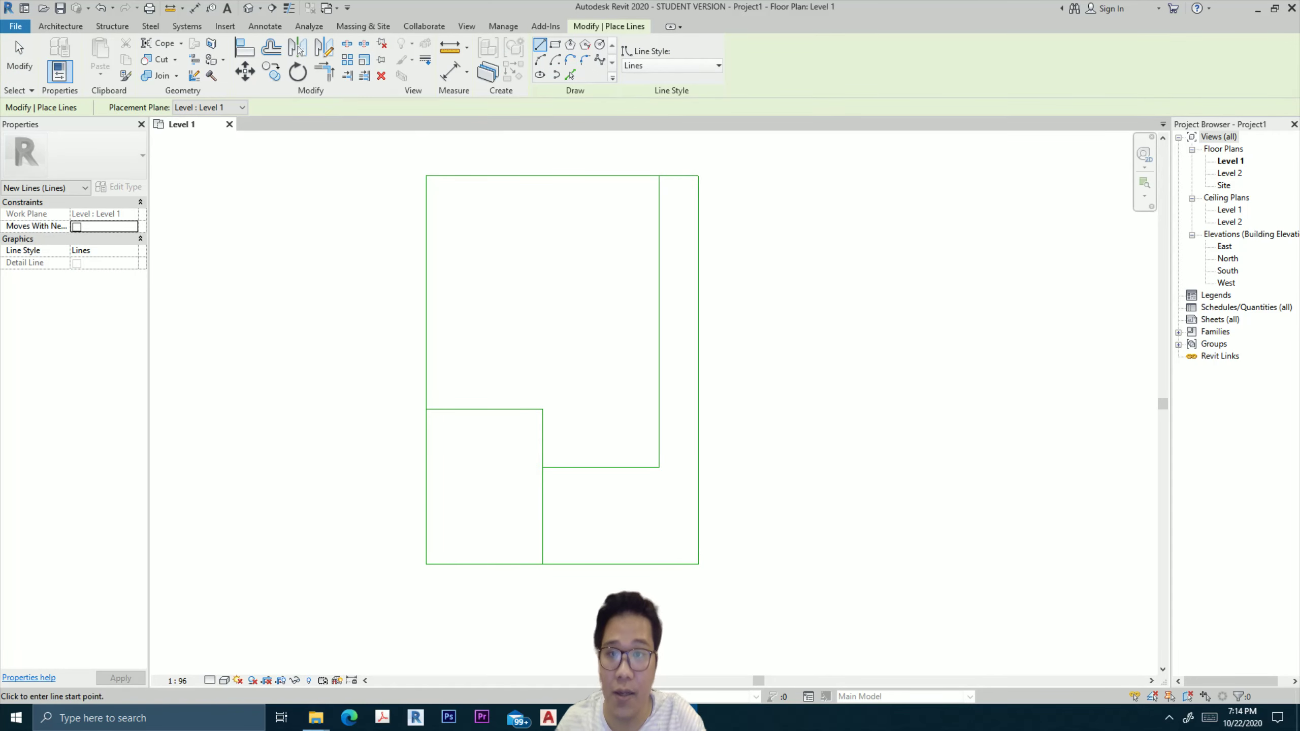
middle_drag(656, 359, 656, 393)
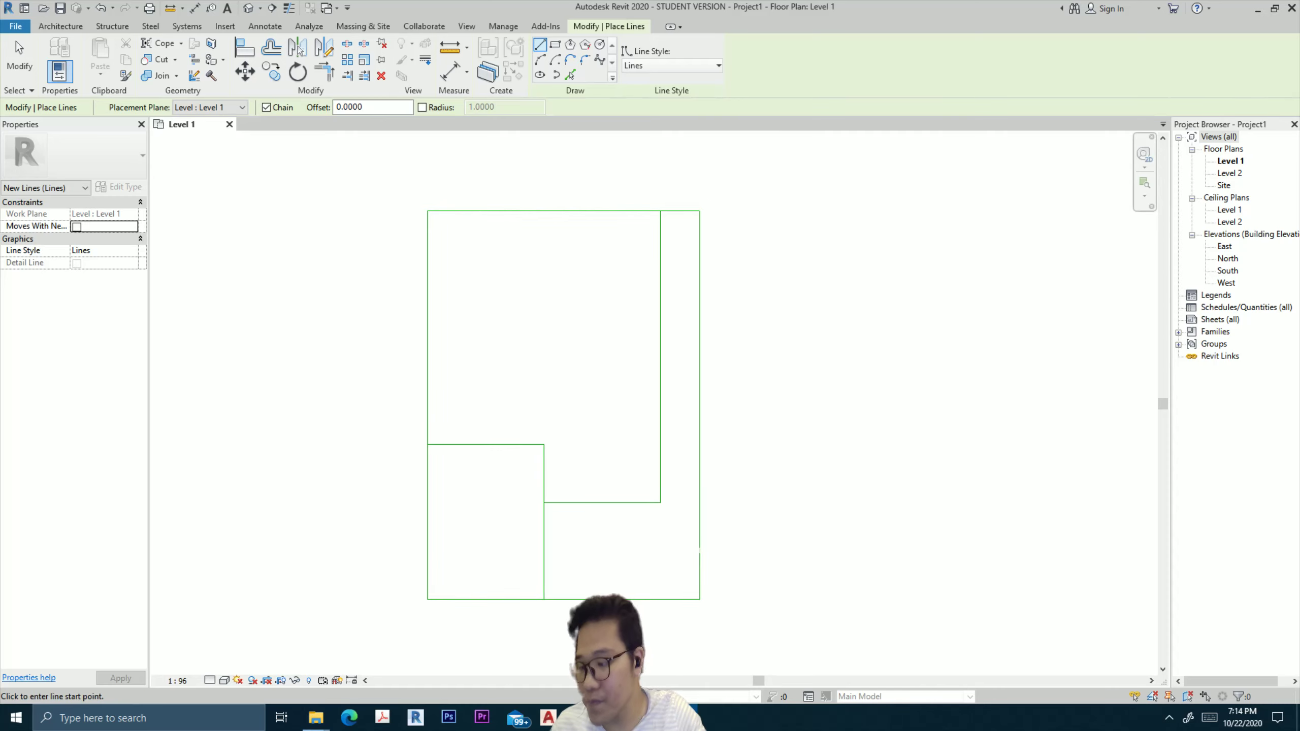
click(544, 444)
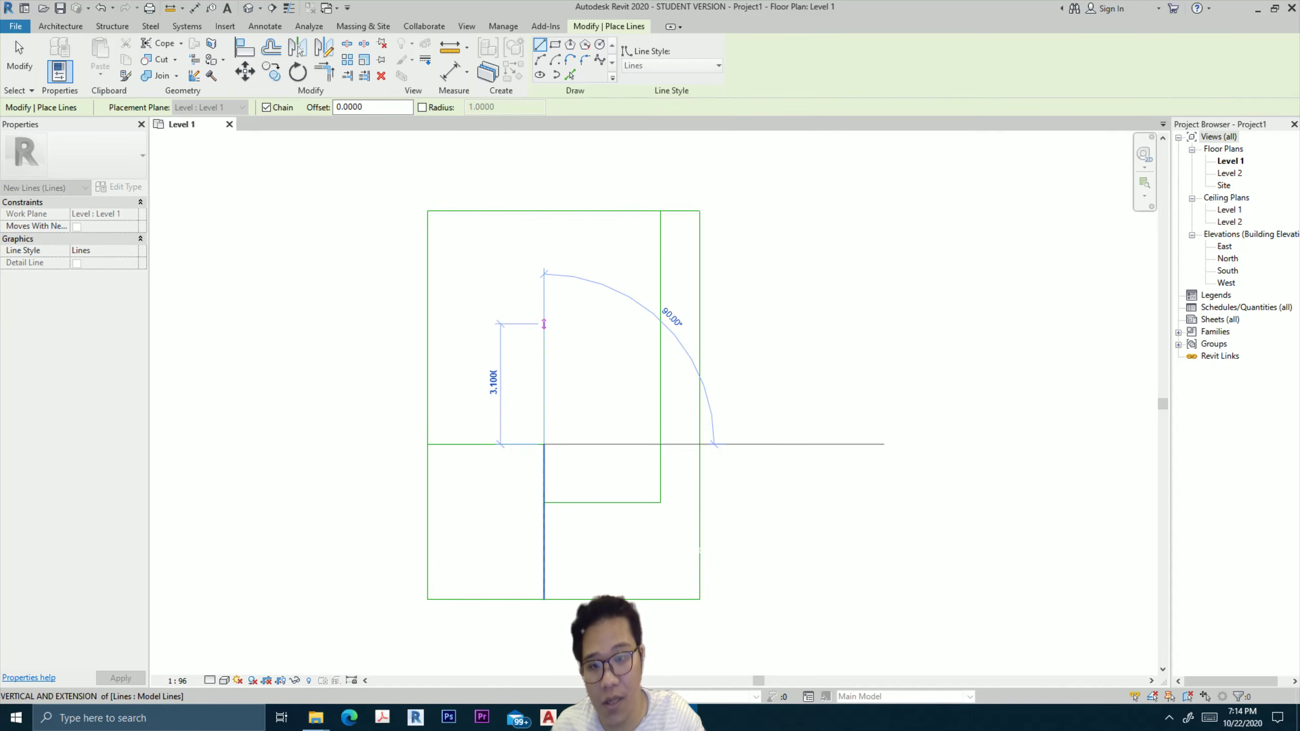
click(544, 327)
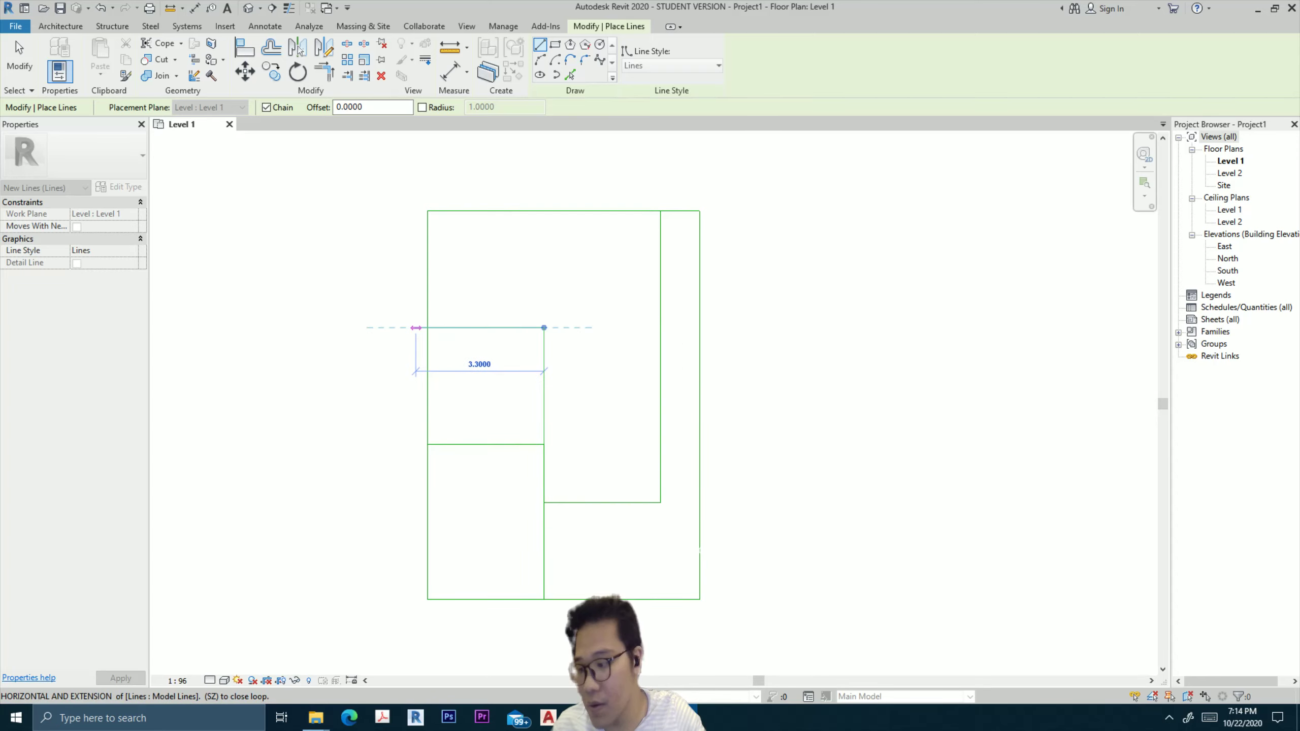
click(428, 328)
key(Escape)
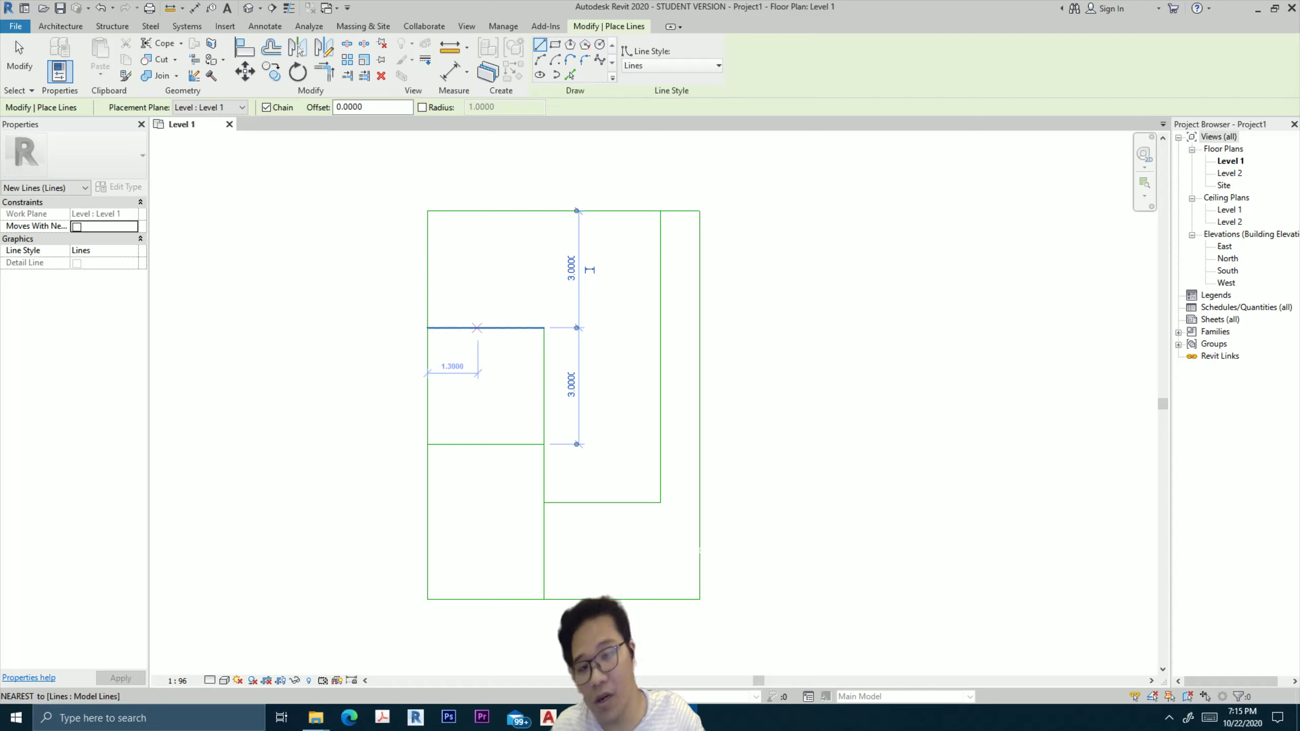
Add a 1.2 vertical line to the left wall, then a 1.5 stub off the corridor wall.
click(485, 327)
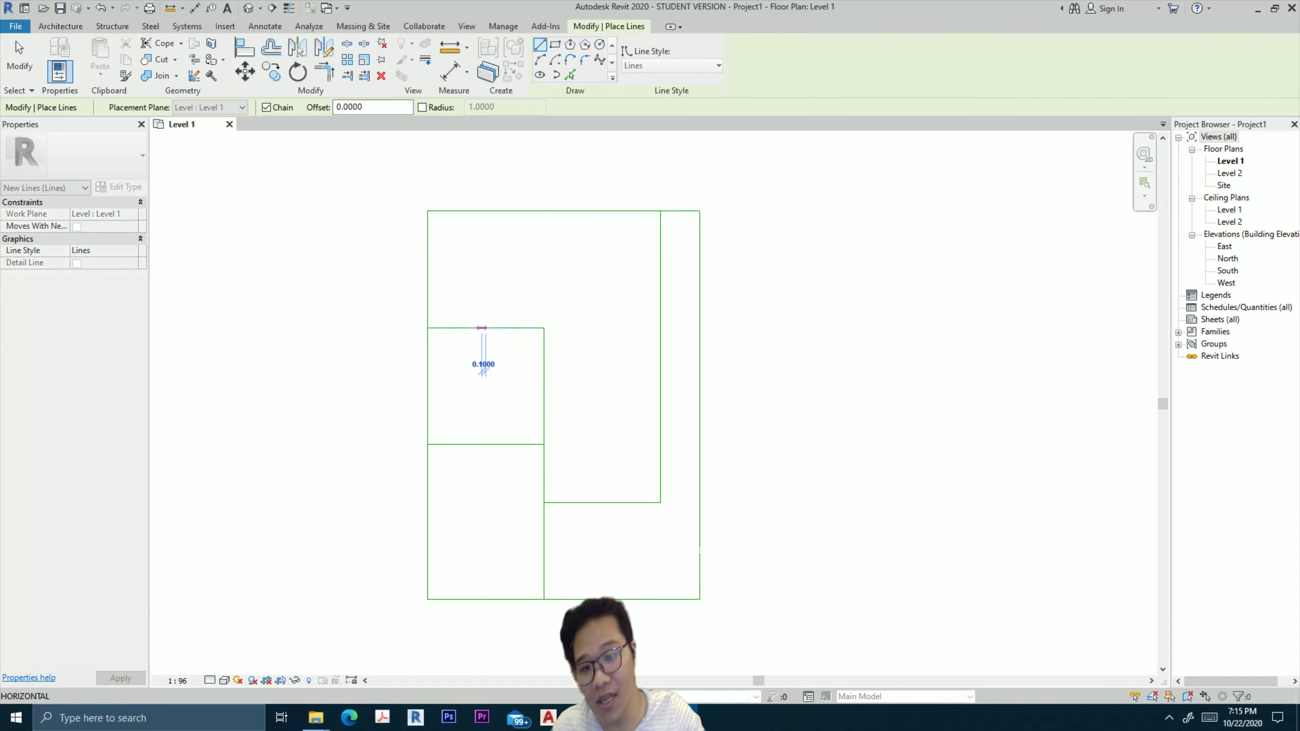
click(485, 269)
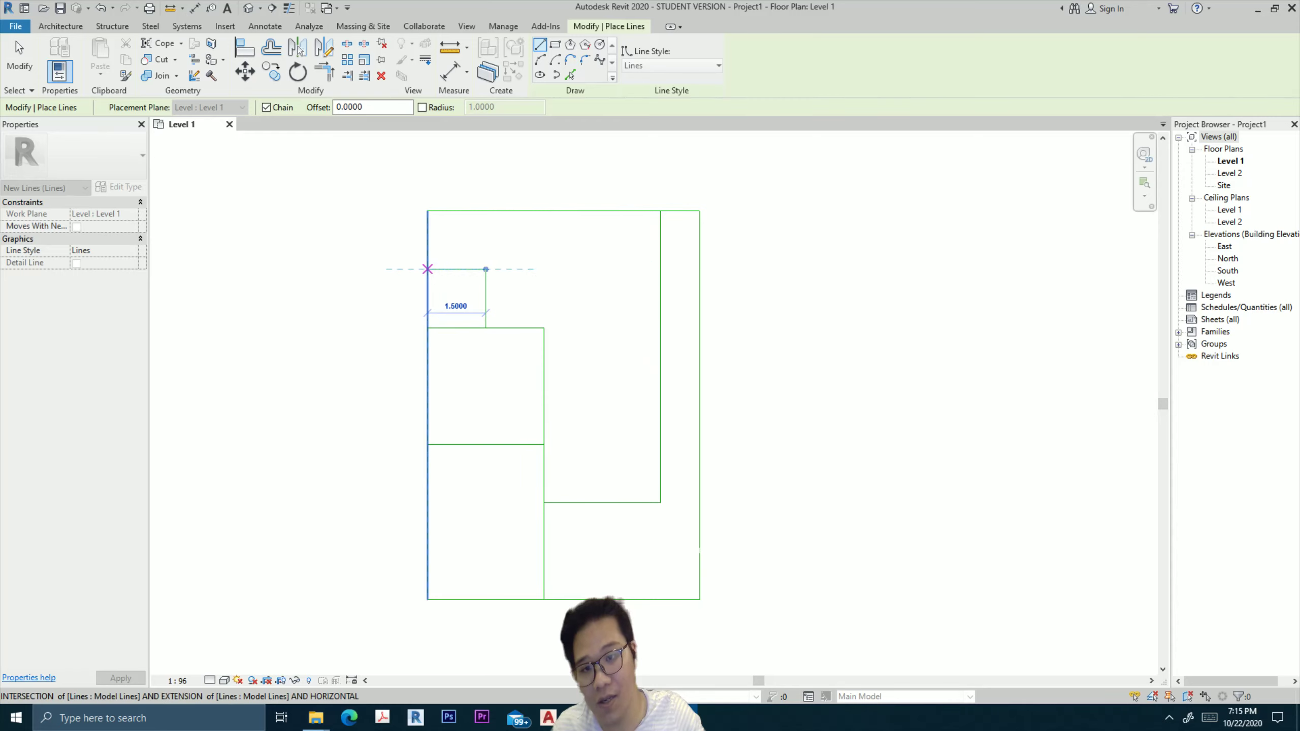
click(427, 269)
key(Escape)
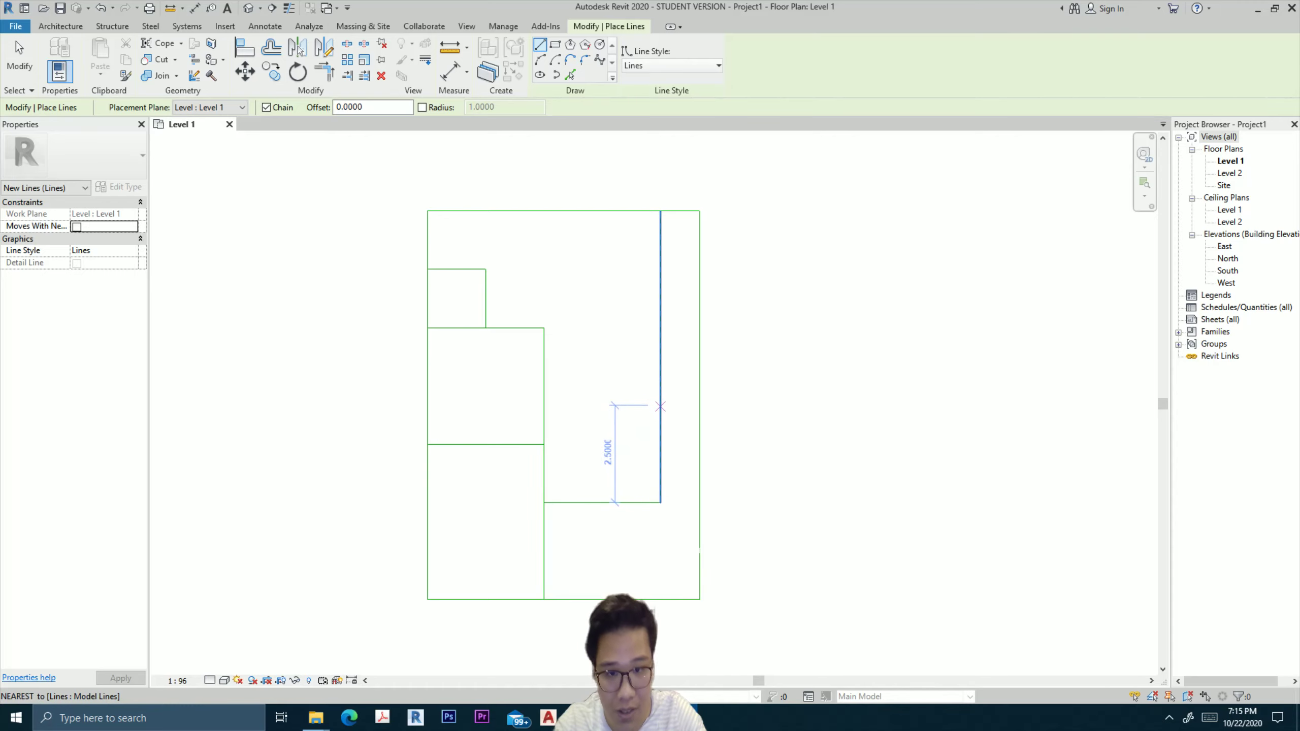
click(660, 386)
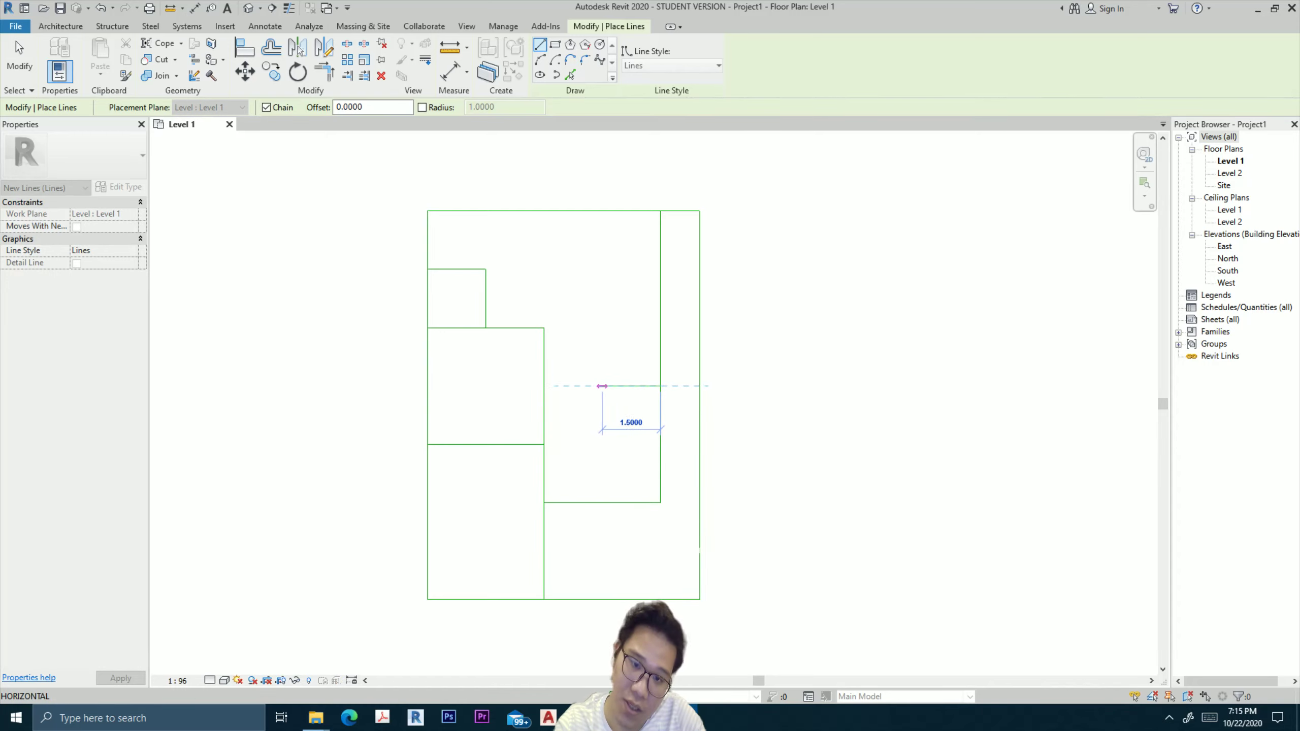
click(602, 385)
key(Escape)
key(Escape)
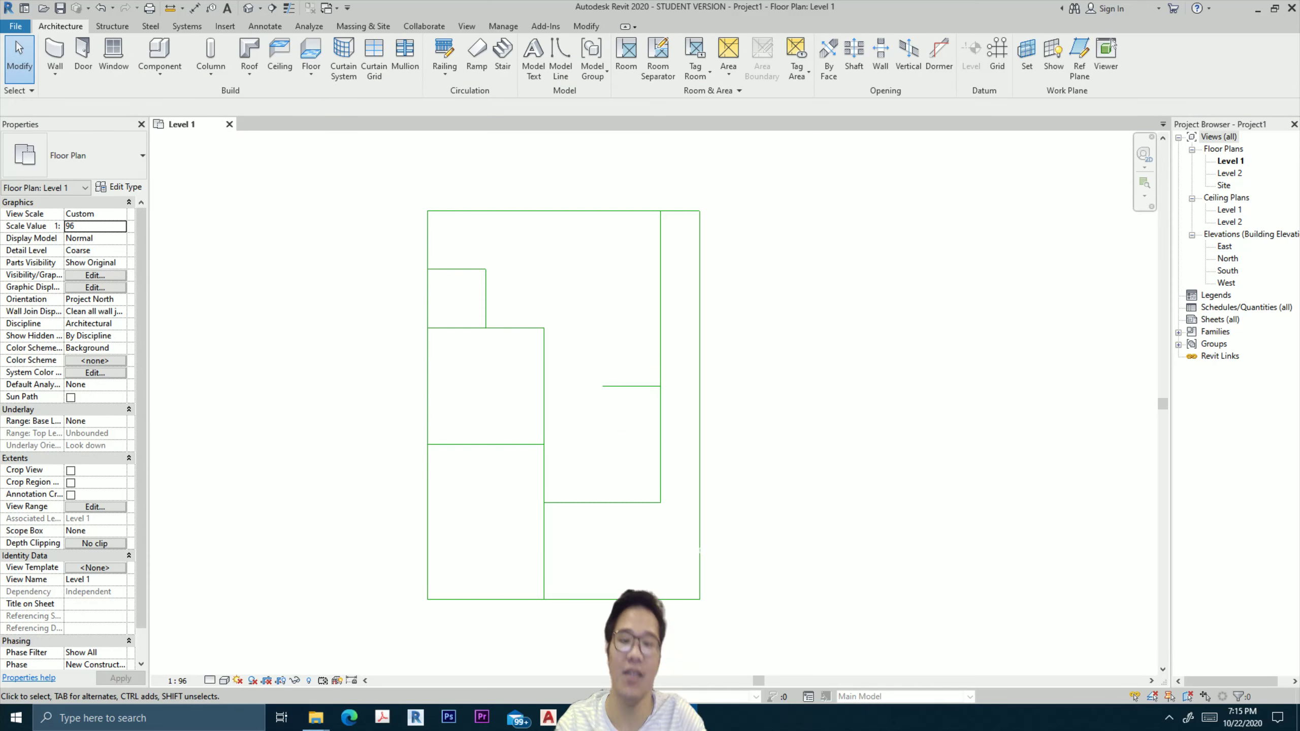
Place a TERAS text label beside the plan.
middle_drag(563, 405, 566, 375)
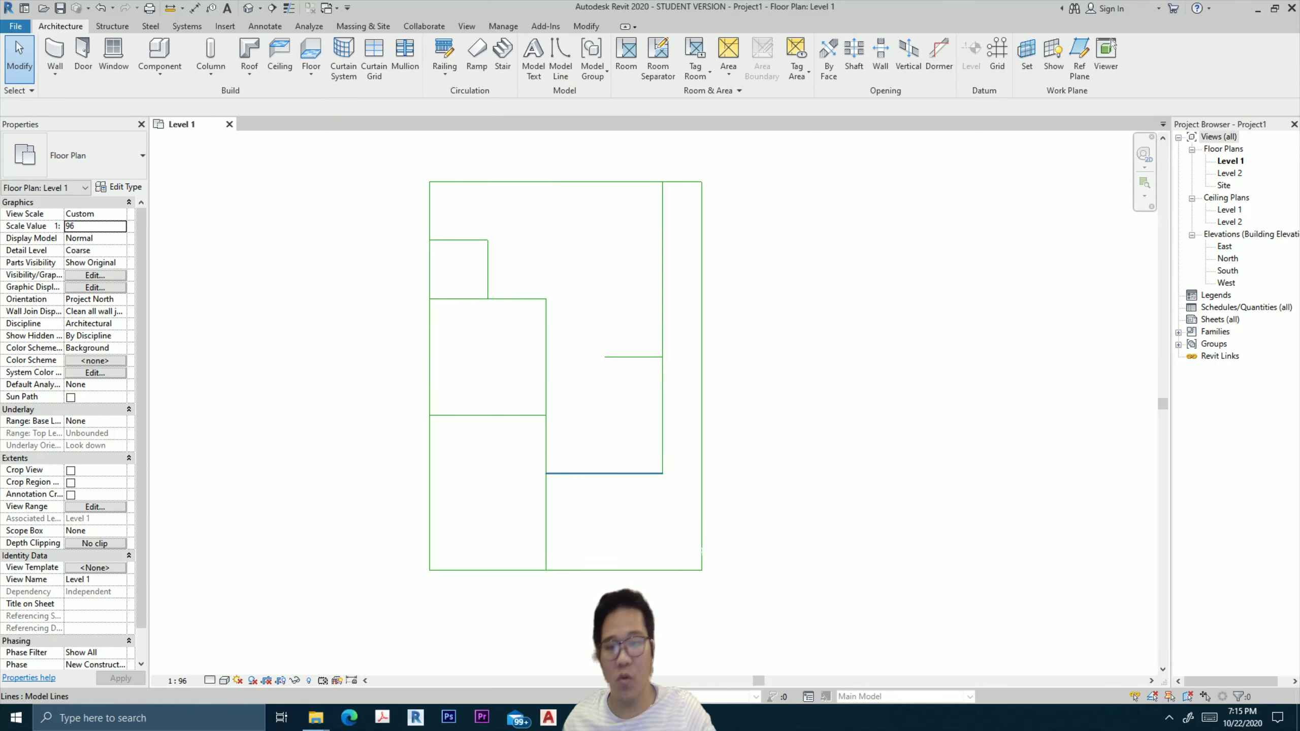
mouse_move(563, 358)
middle_down()
mouse_move(568, 349)
mouse_move(554, 374)
middle_up()
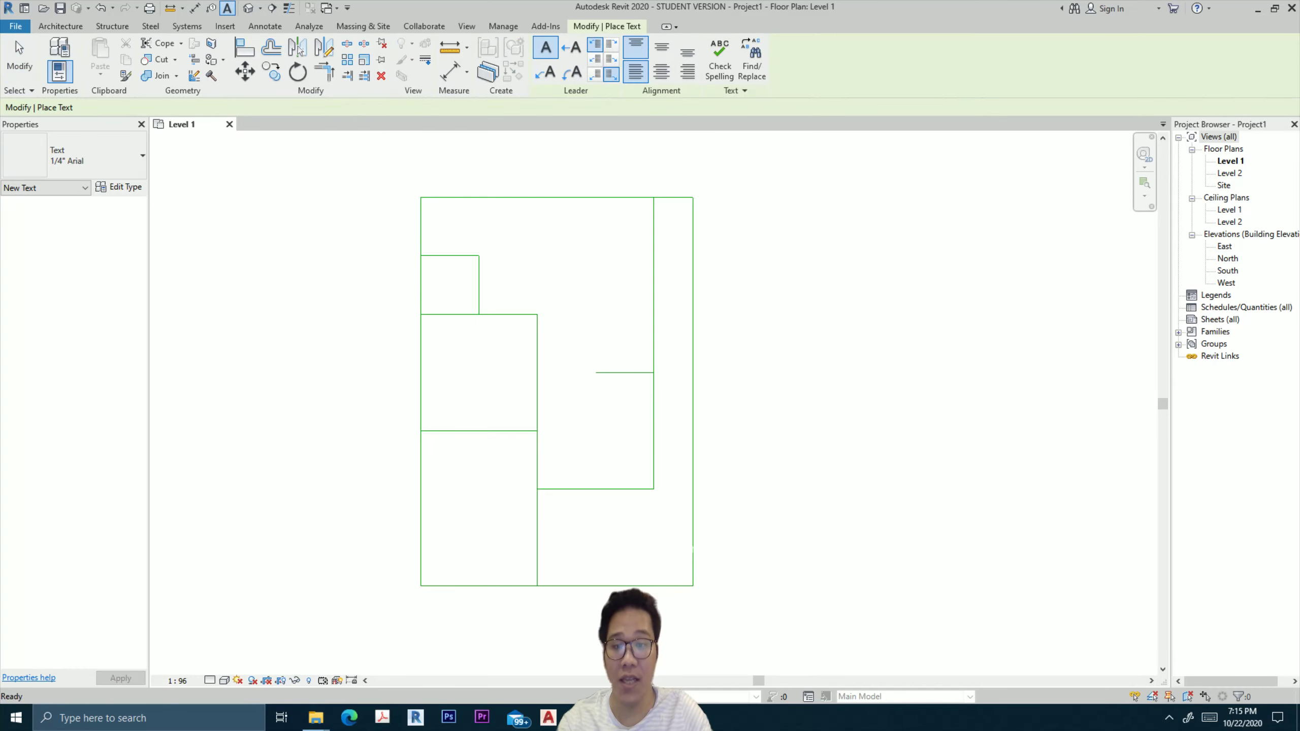
key(Escape)
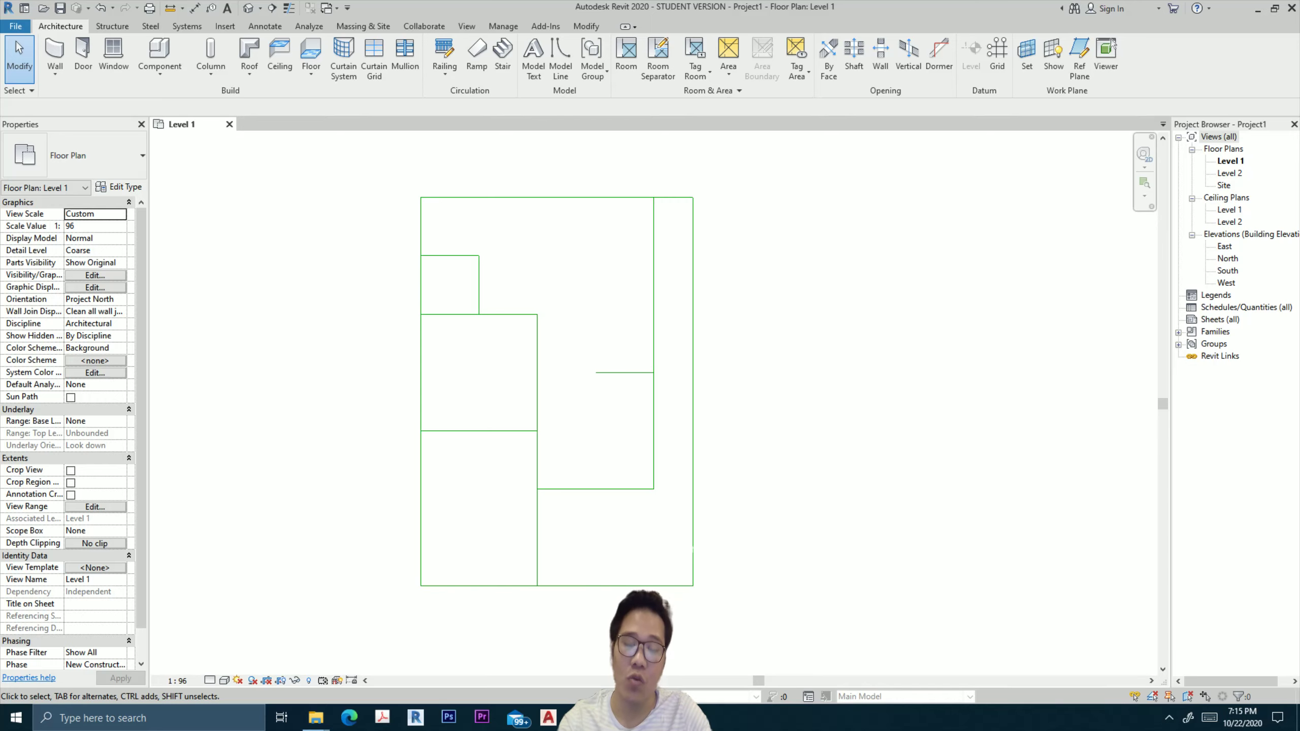
click(227, 8)
click(730, 367)
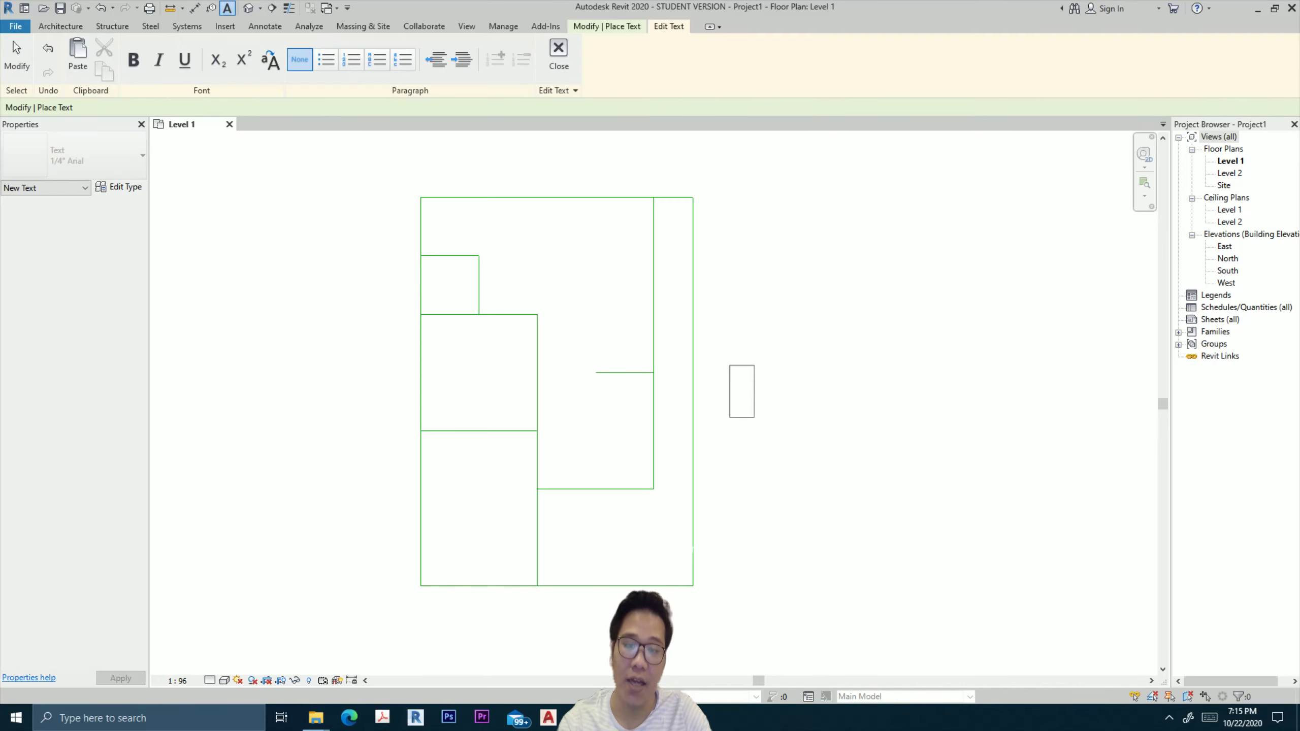
text(t)
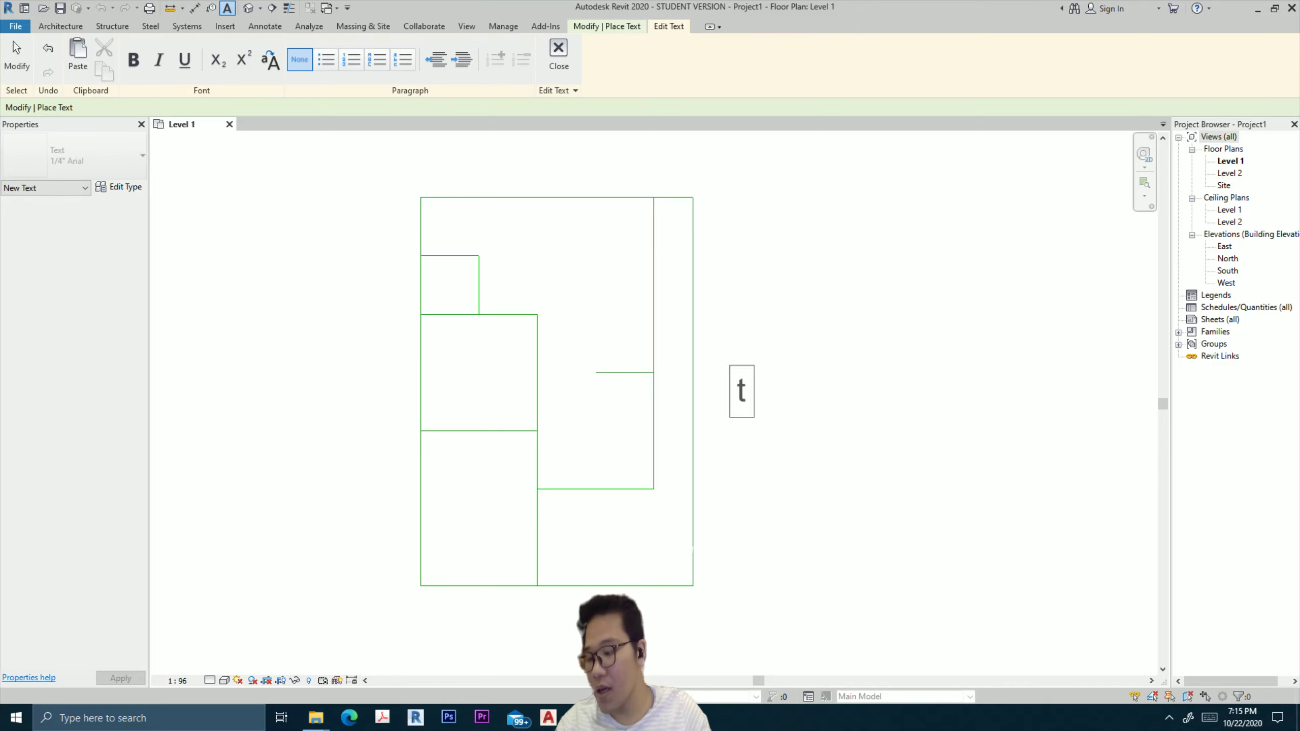
text(e)
key(BackSpace)
key(BackSpace)
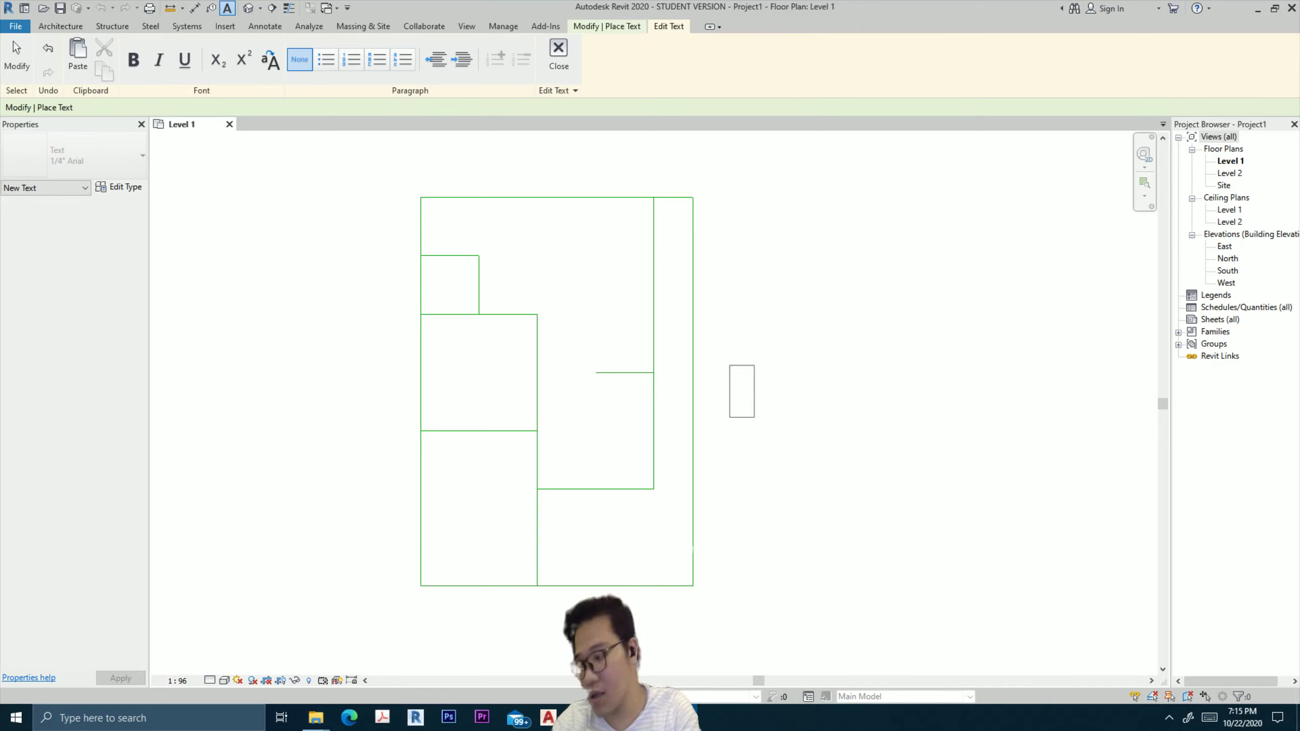
text(teras)
key(BackSpace)
key(BackSpace)
key(BackSpace)
key(BackSpace)
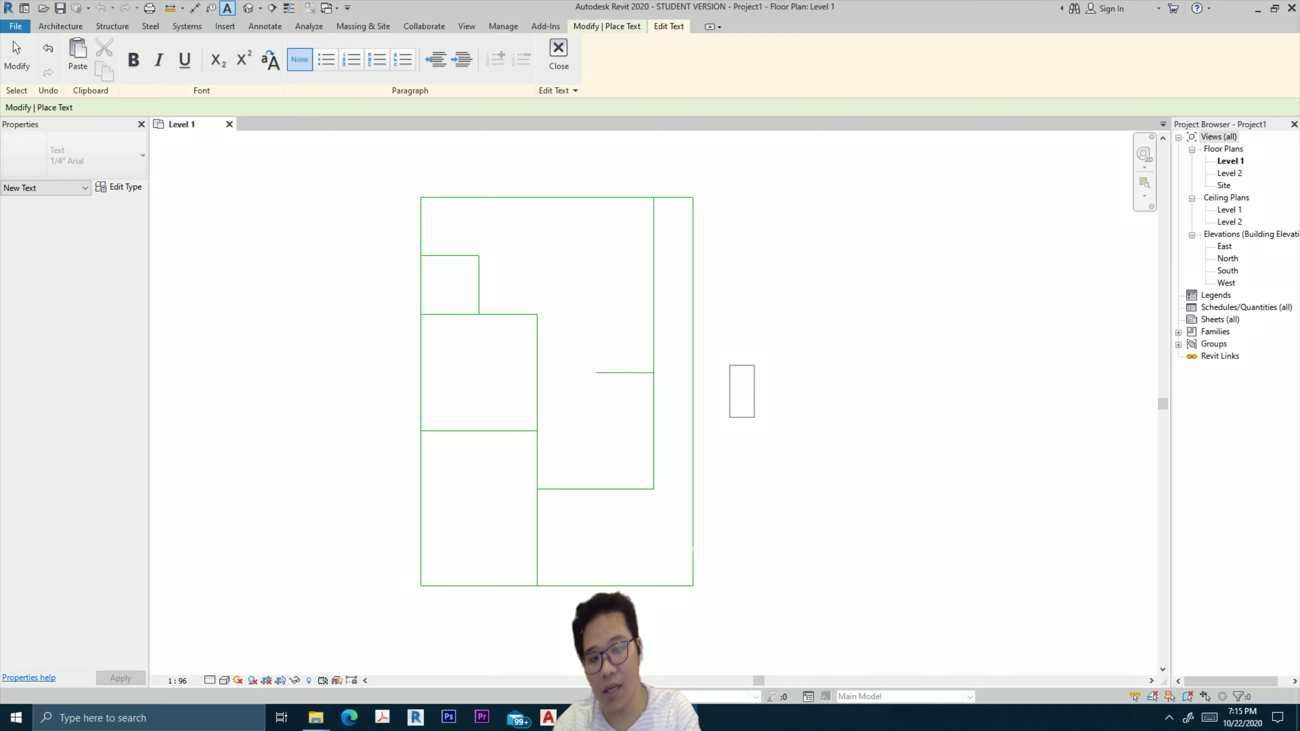
key(Caps_Lock)
text(TERAS)
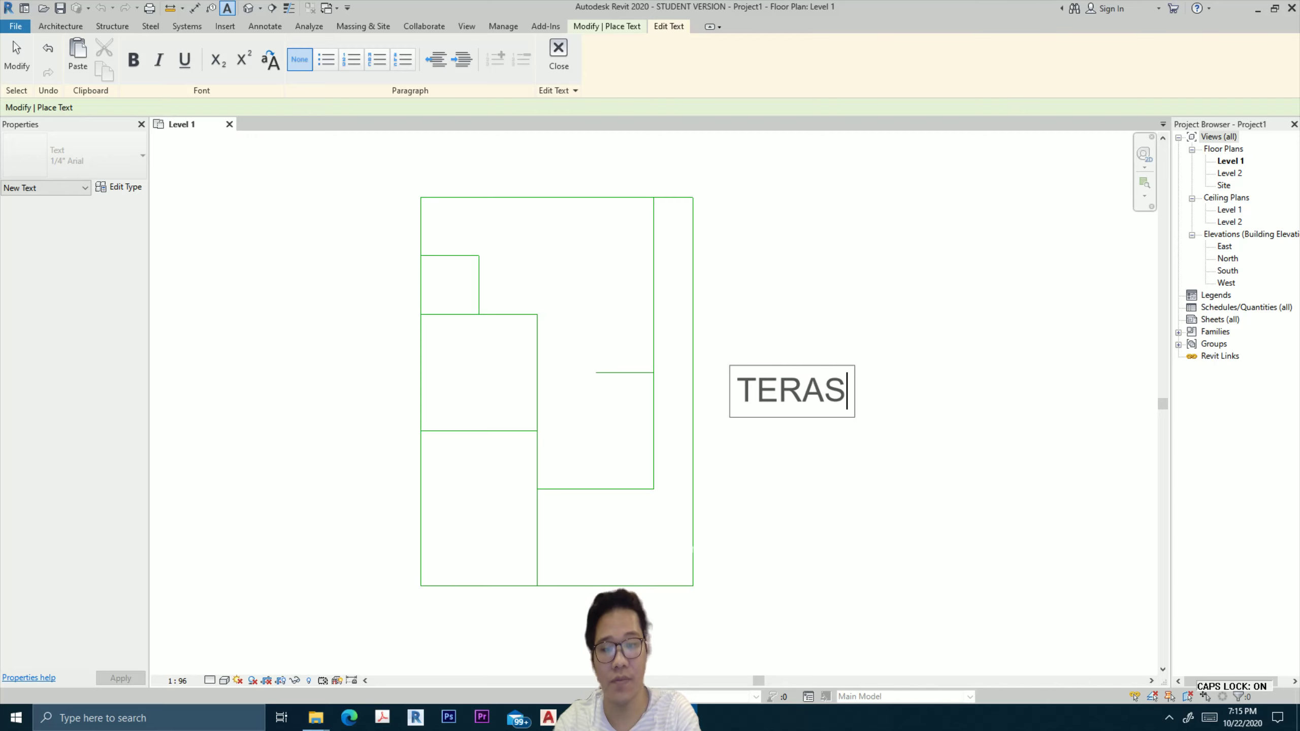
key(Escape)
key(Escape)
click(790, 389)
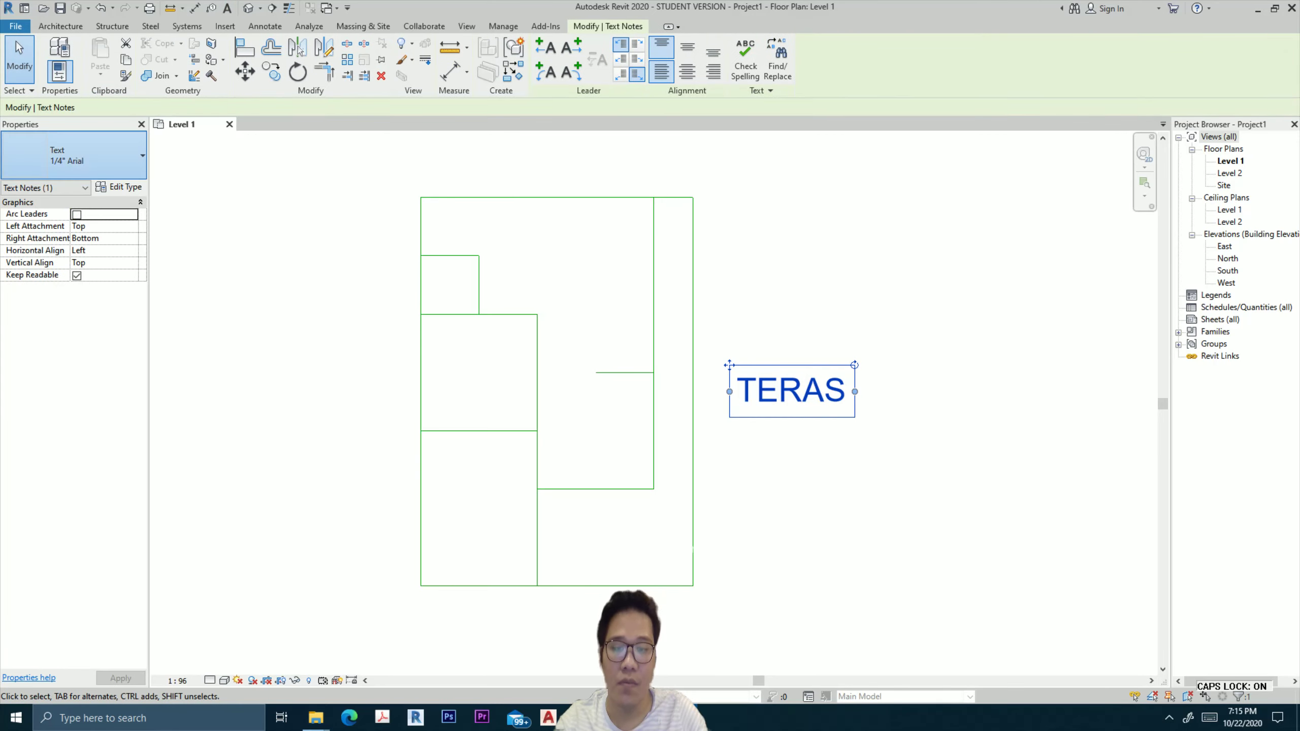
Duplicate the label's text type as 2MM with a 2 mm text size.
click(77, 154)
click(31, 215)
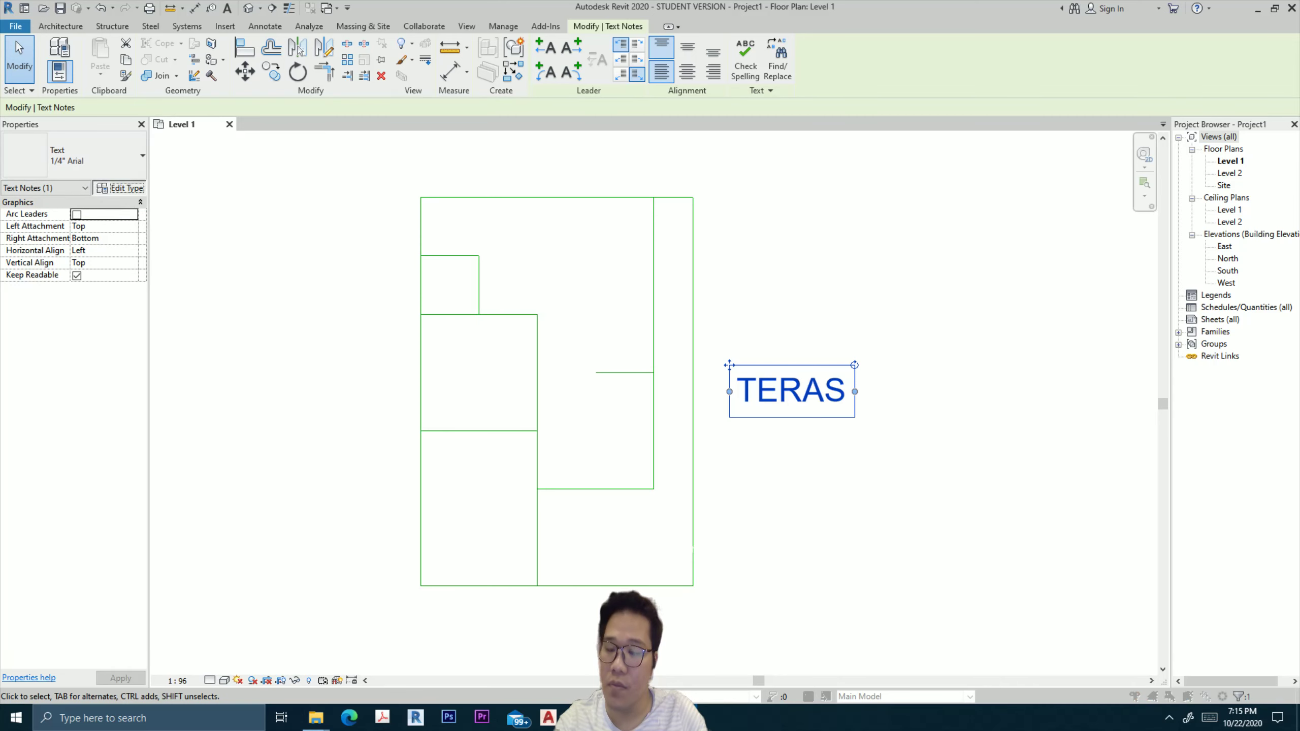
click(123, 187)
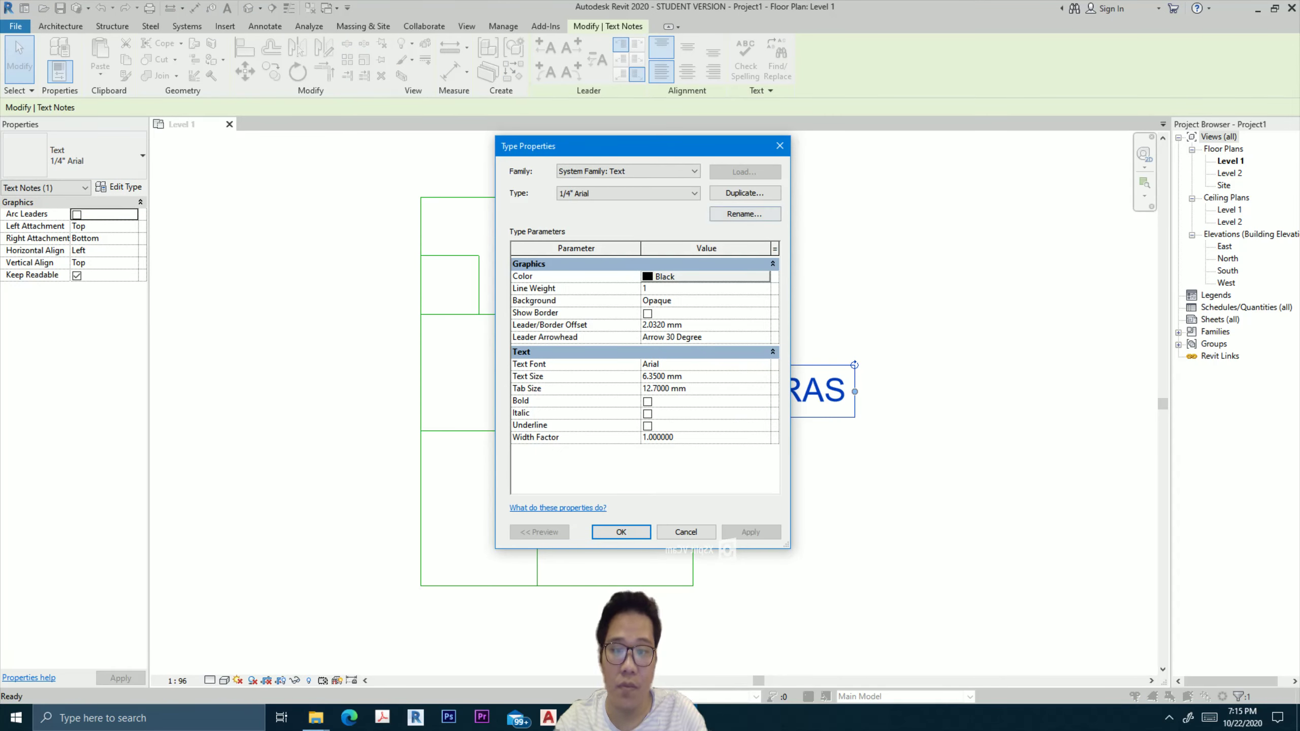
click(744, 193)
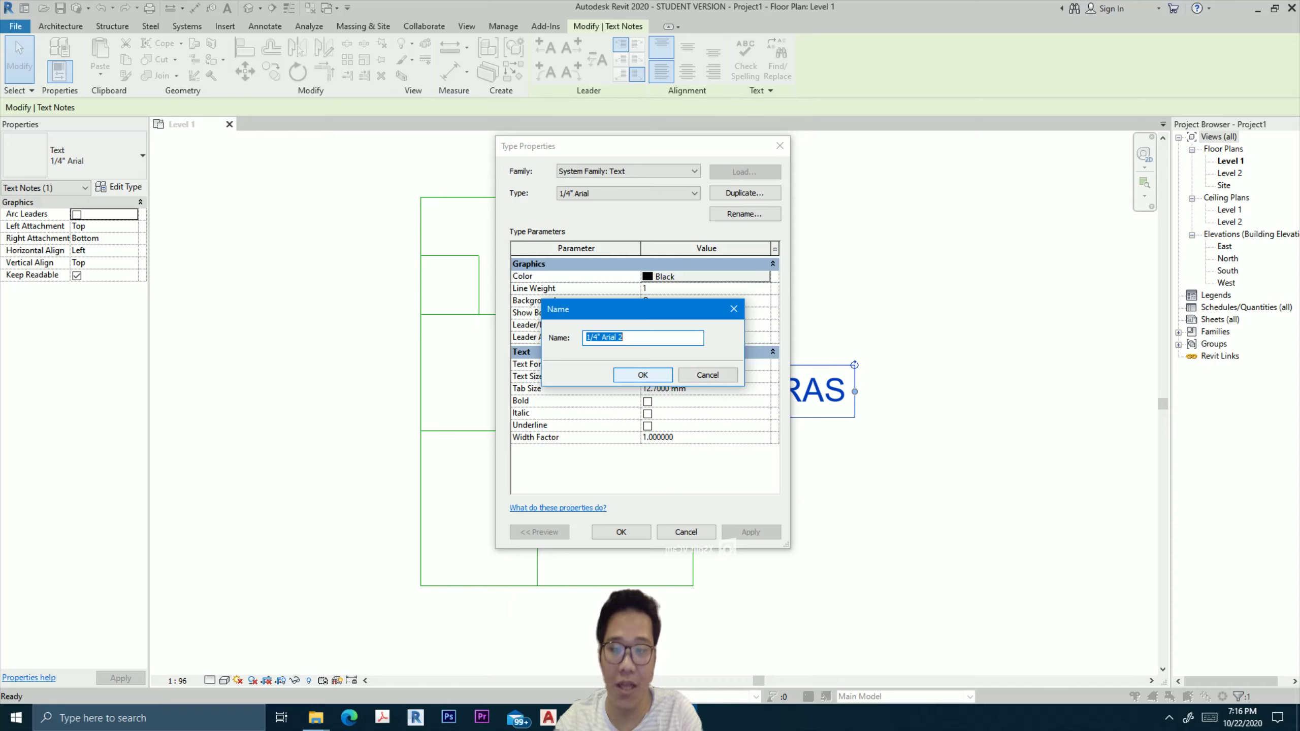
text(1)
key(BackSpace)
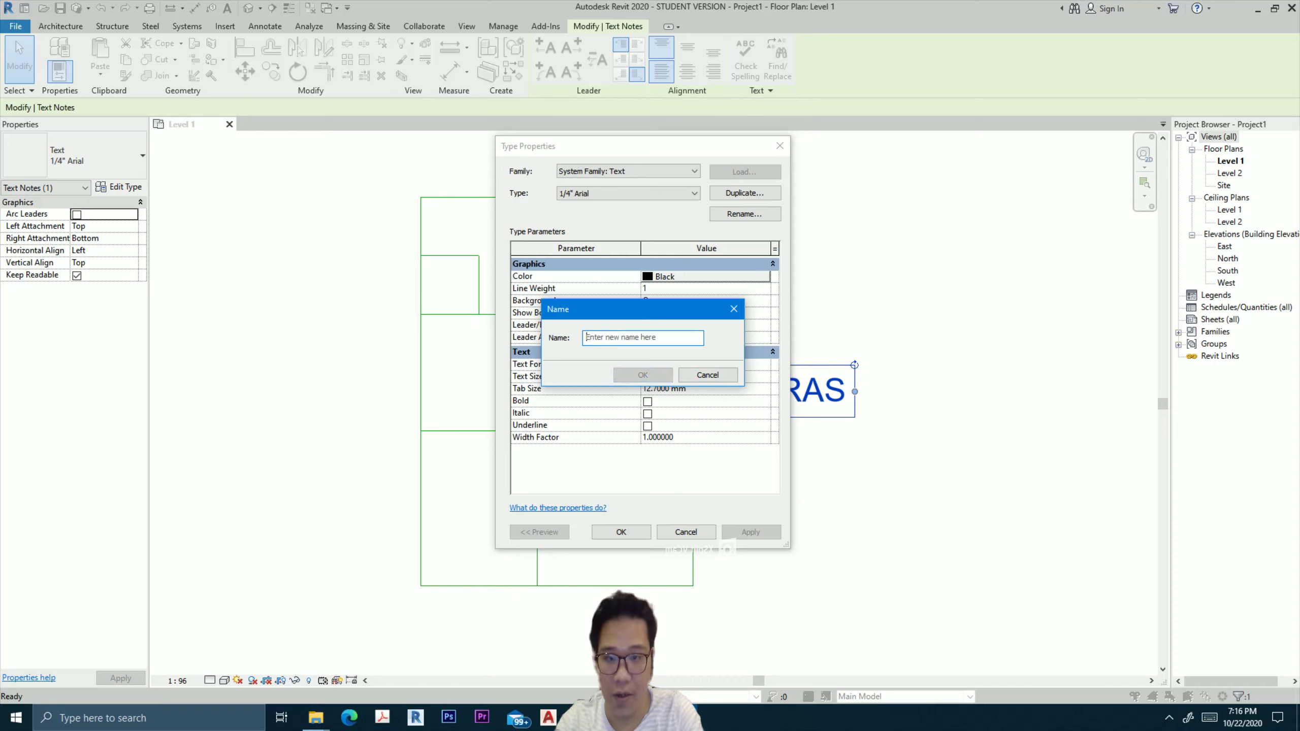
text(2)
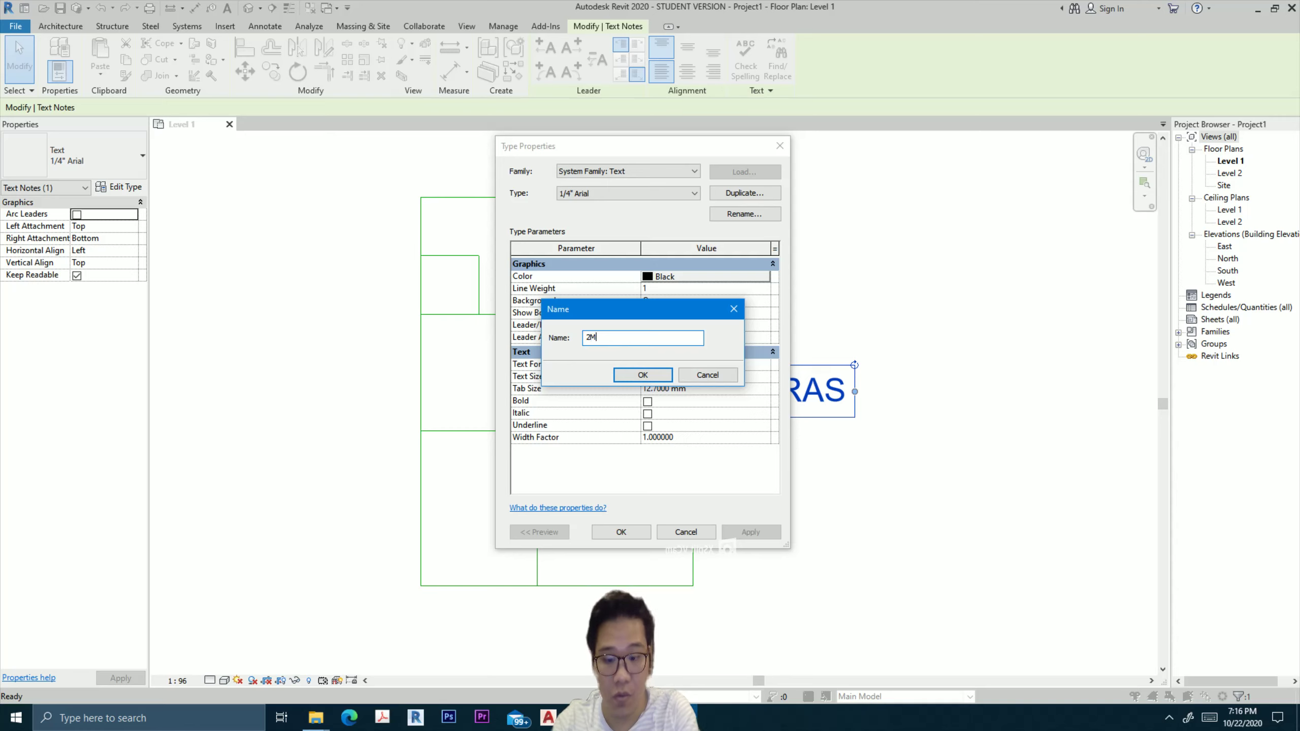
text(M)
key(Return)
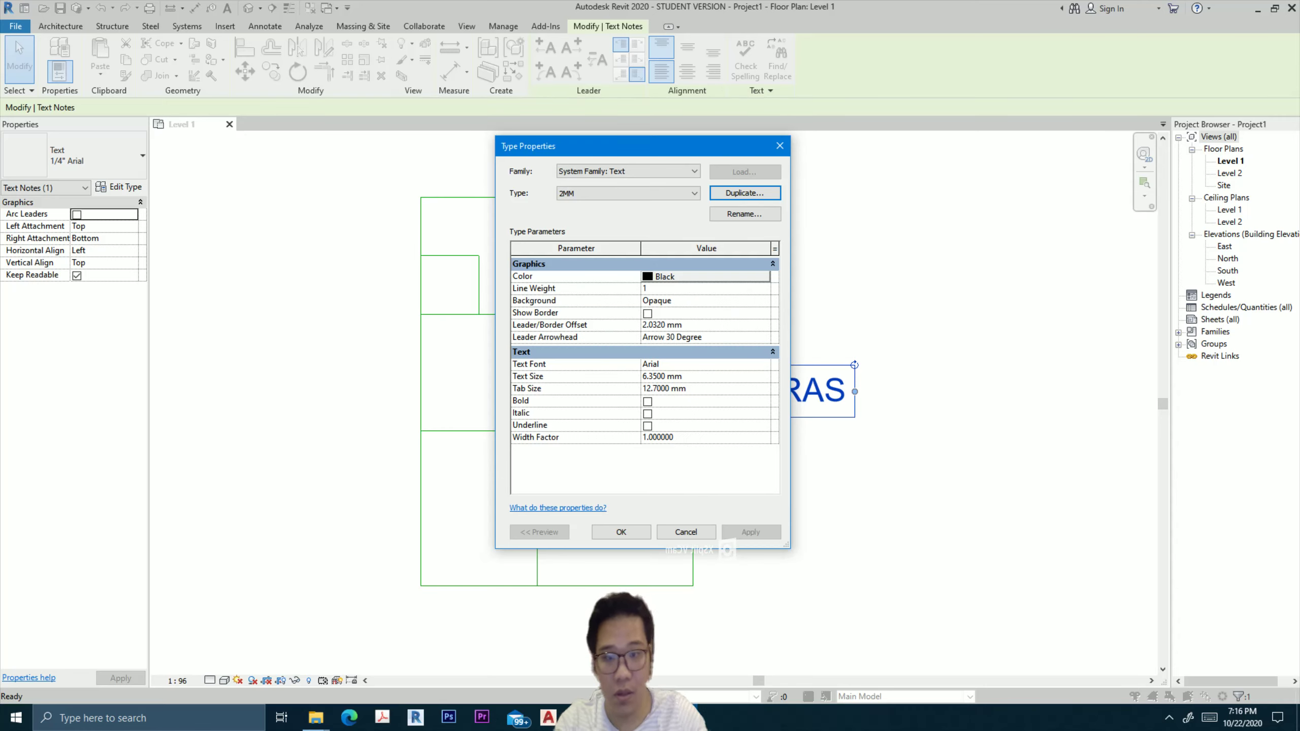
click(707, 376)
text(2)
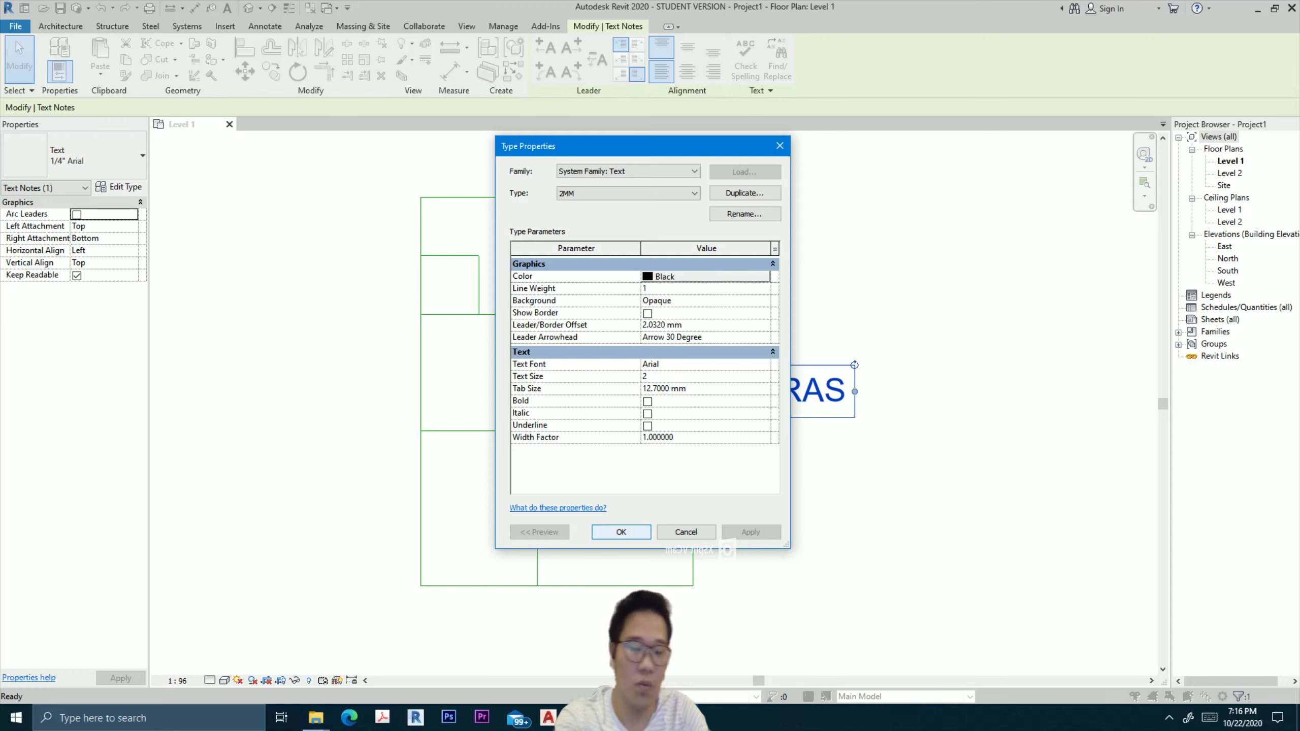
click(621, 531)
key(Escape)
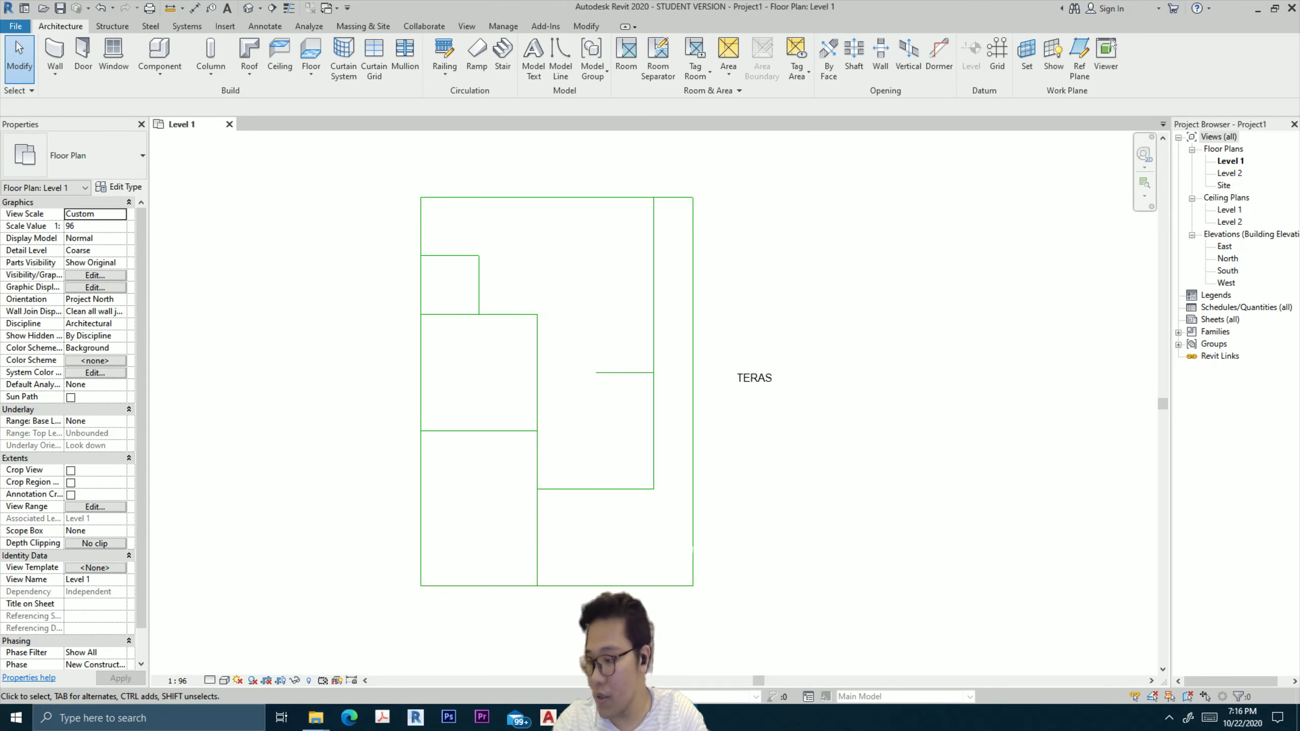
Draw trial detail lines down from the wall corner and across to the left wall.
key(d)
key(l)
click(653, 489)
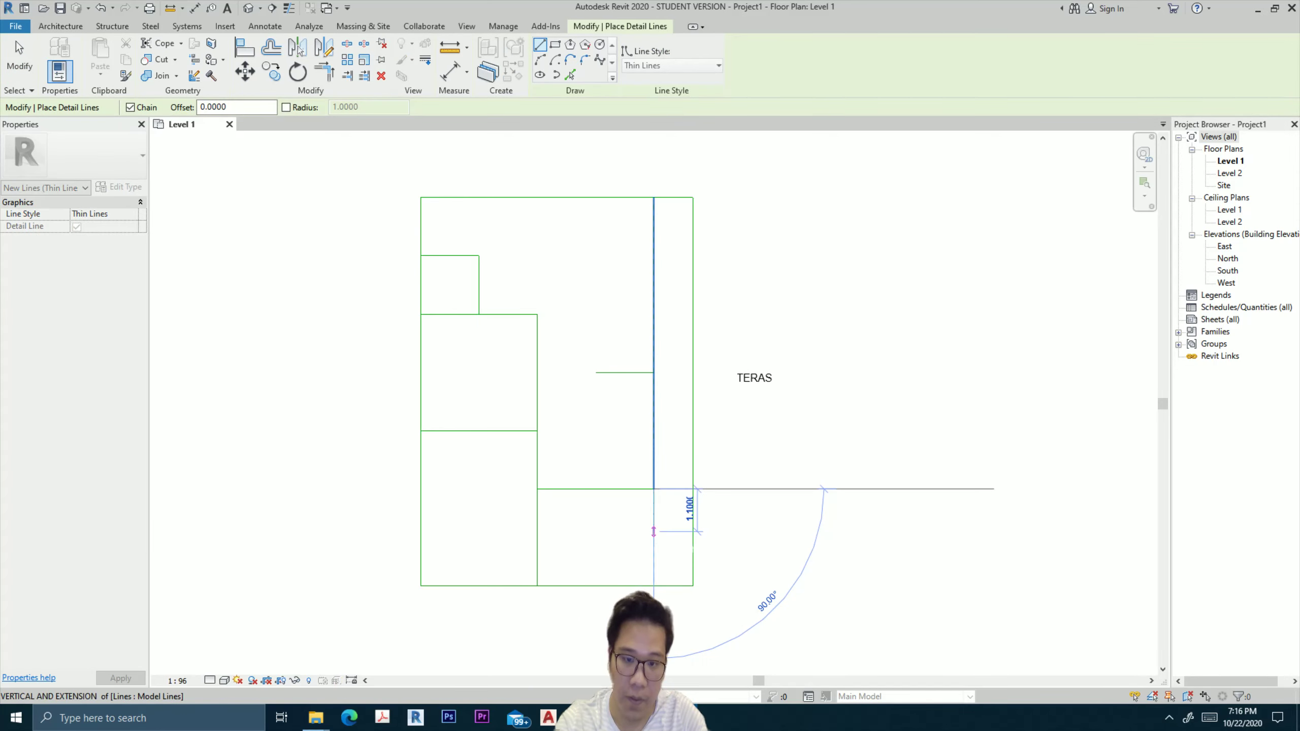
click(654, 535)
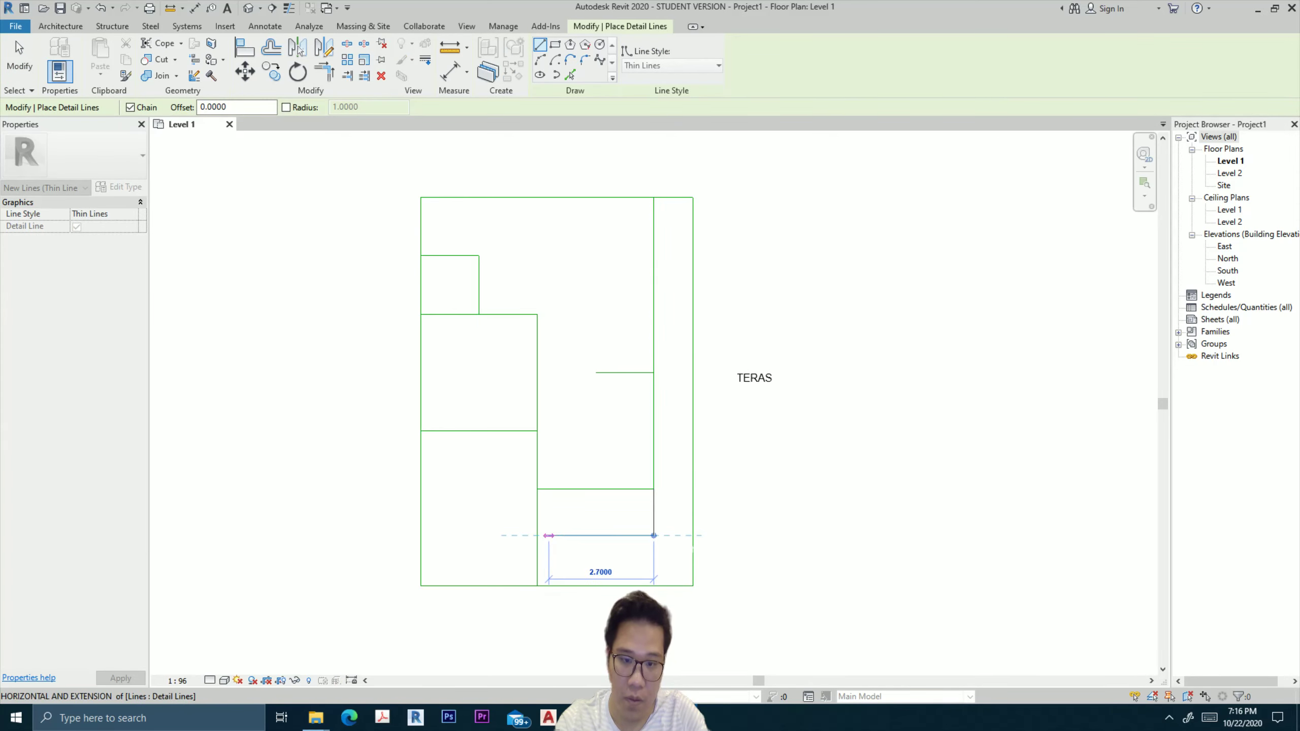
click(537, 535)
key(Escape)
key(Escape)
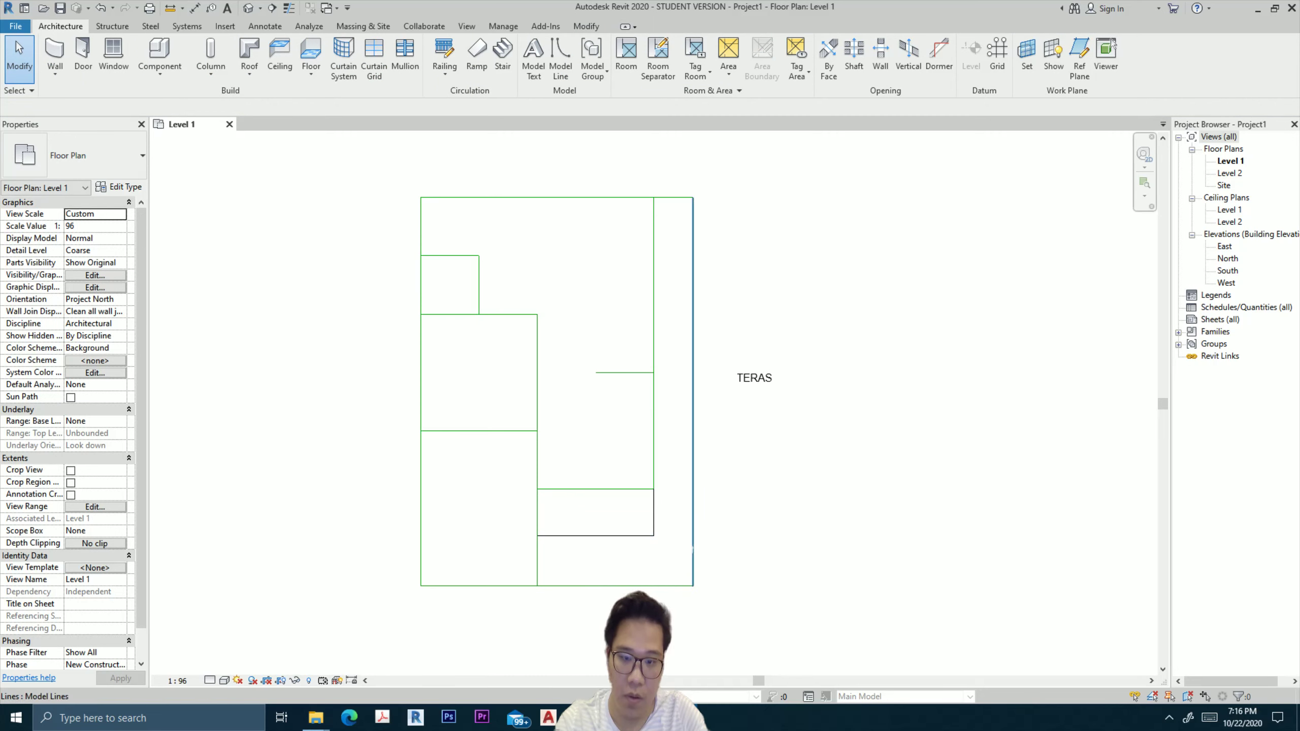
Delete the trial horizontal and vertical detail lines, abandoning a stray new detail line.
right_click(816, 305)
key(Escape)
right_click(723, 486)
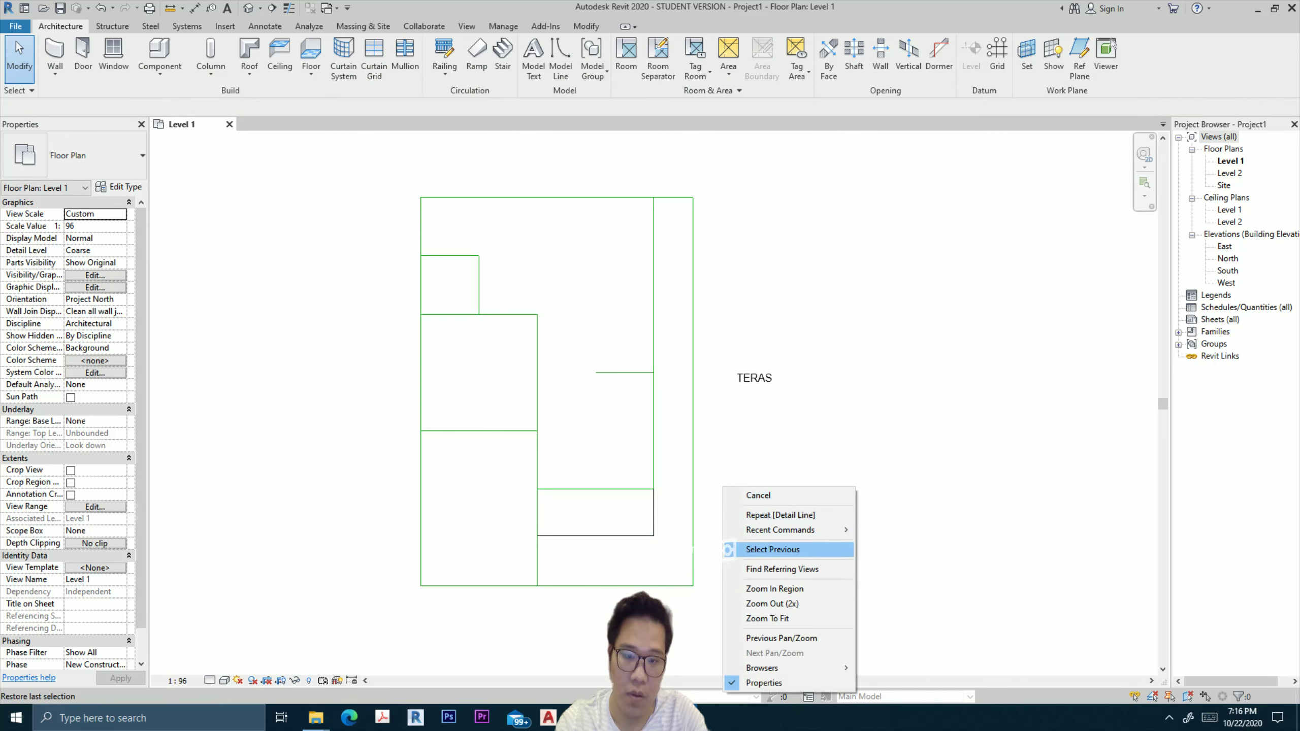
click(757, 495)
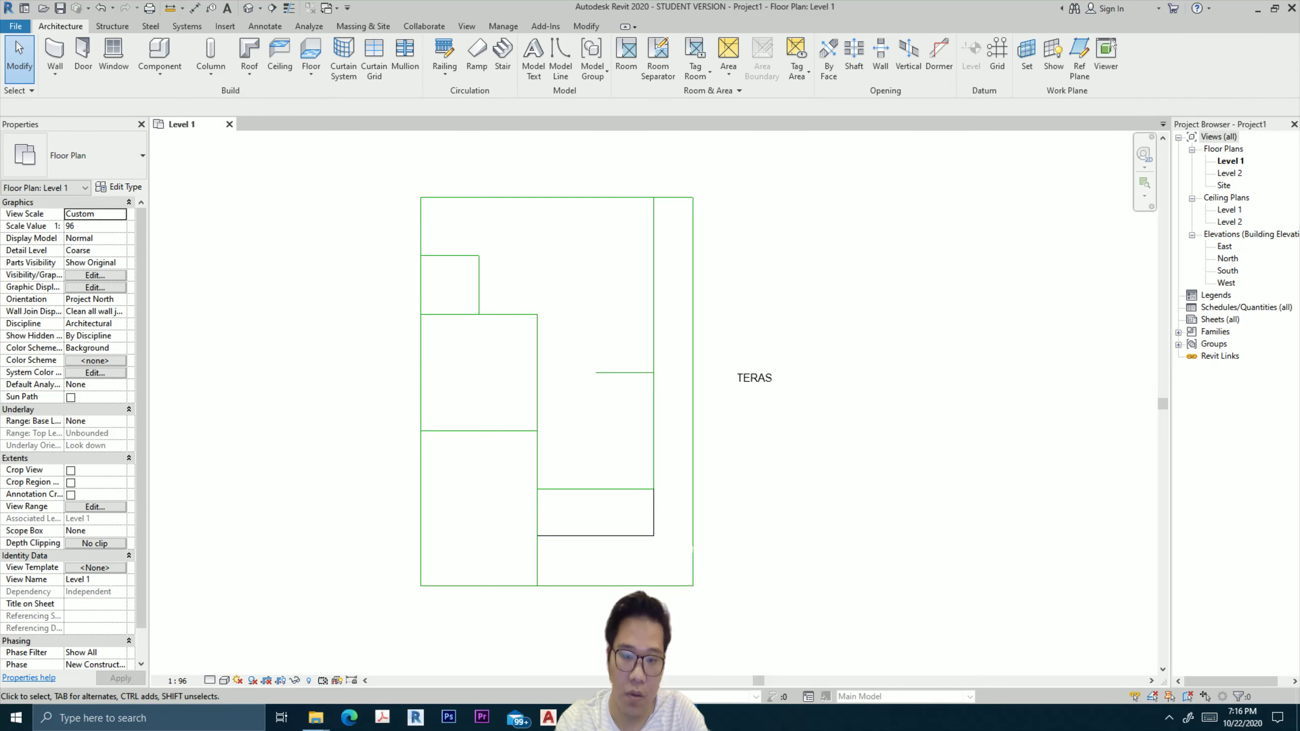
click(596, 535)
key(Delete)
click(654, 512)
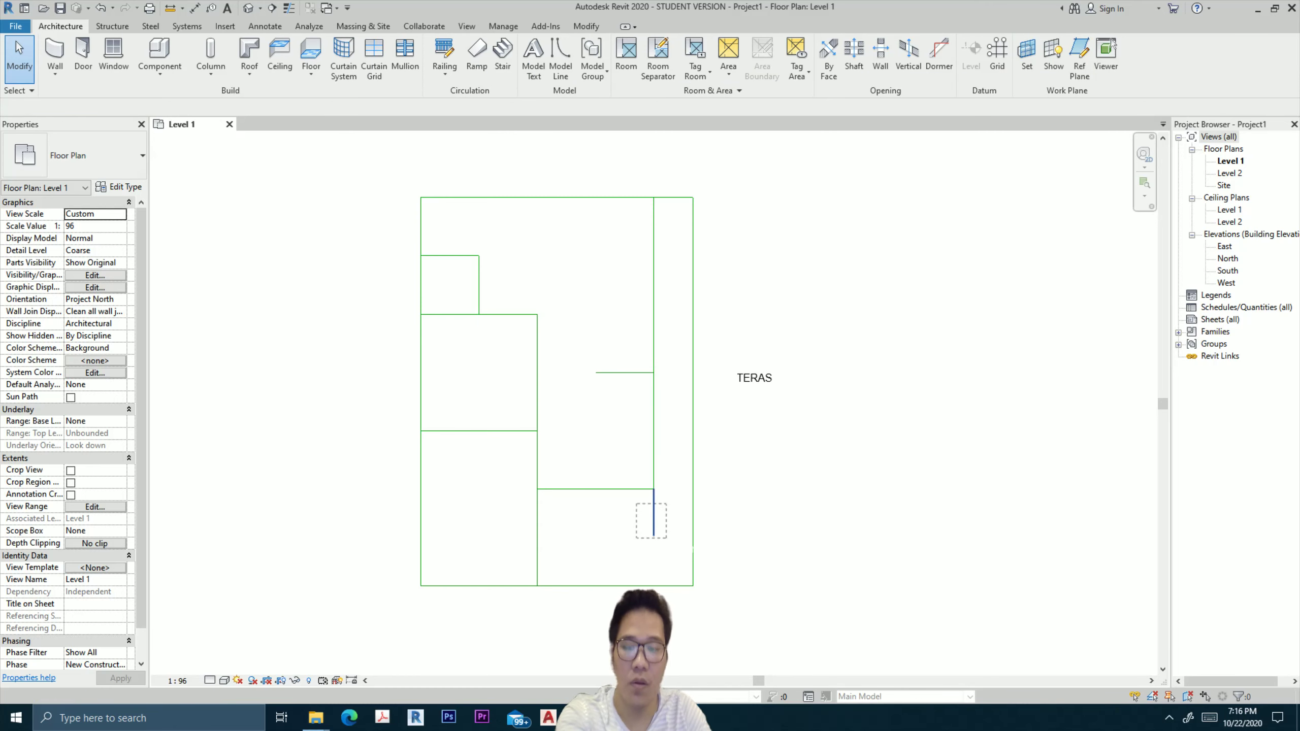
key(d)
key(e)
key(l)
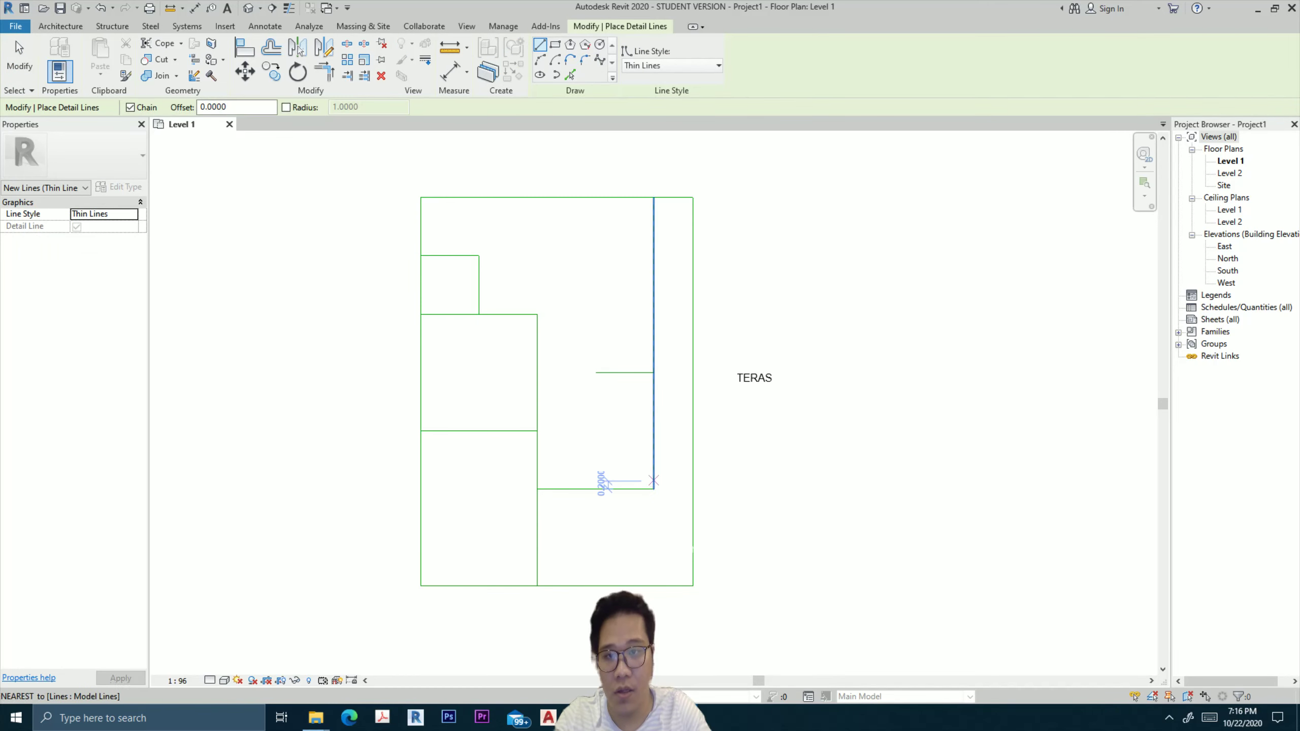
click(596, 373)
key(Escape)
key(Escape)
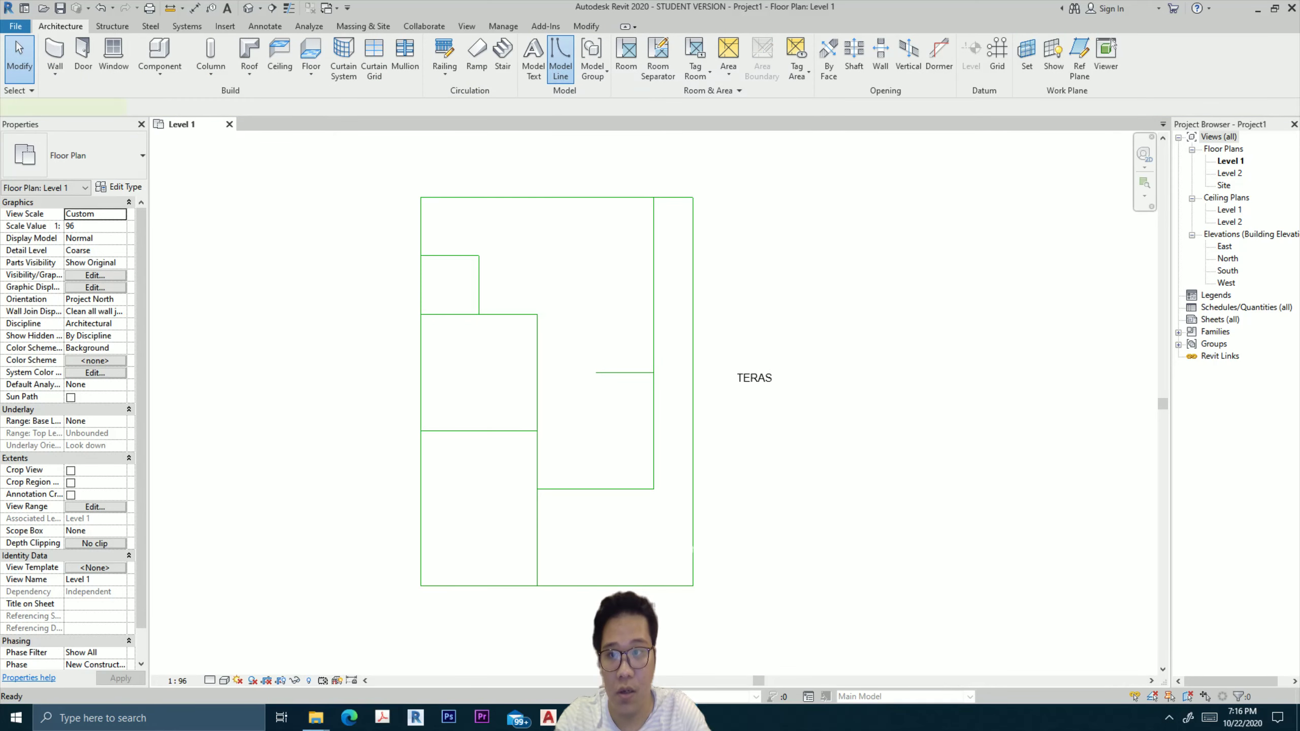
Draw model lines down from the corner and across to the left wall, then move TERAS inside.
click(561, 59)
click(653, 489)
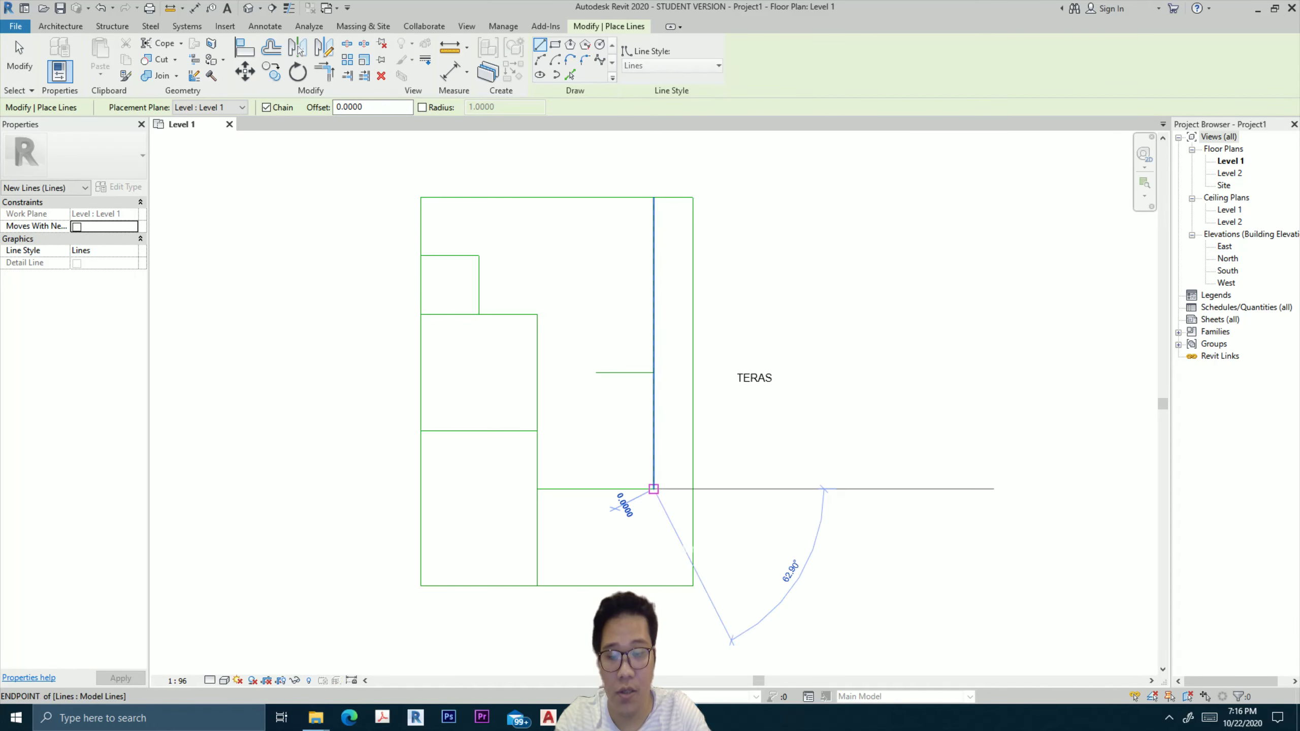
click(654, 547)
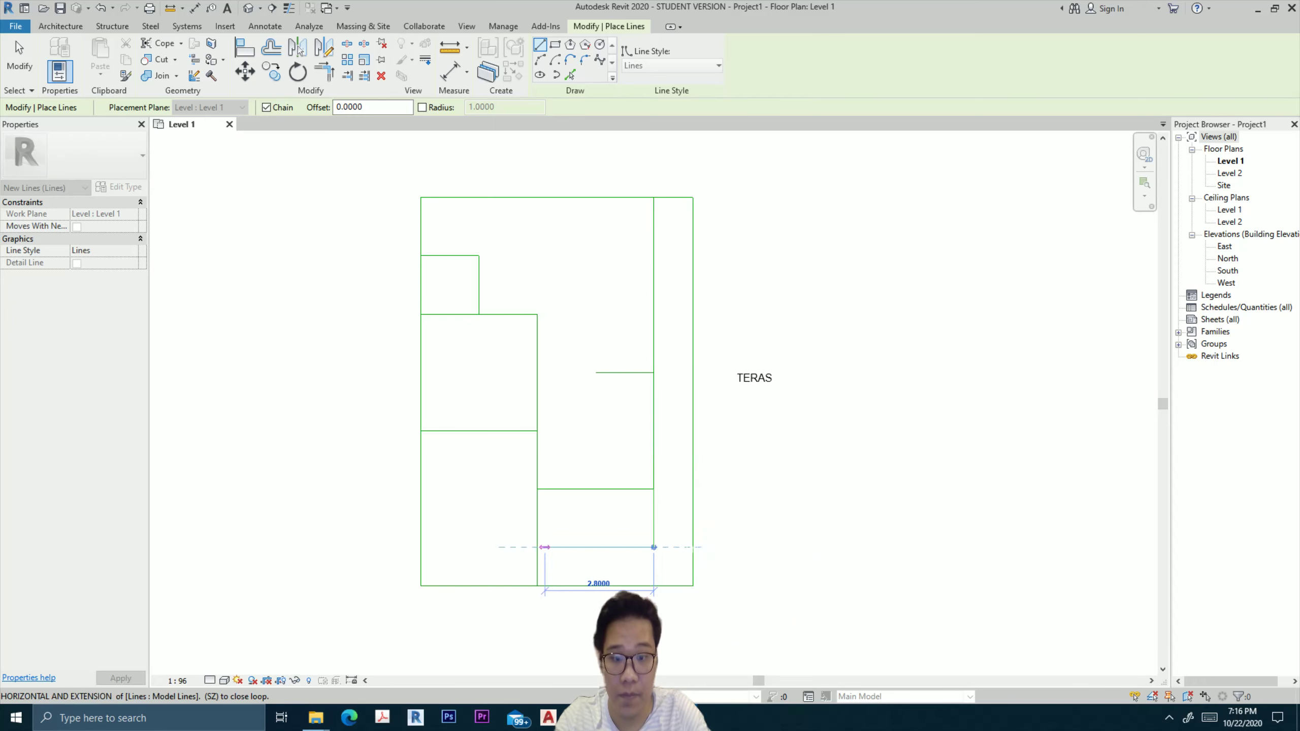
click(537, 547)
key(Escape)
key(Escape)
drag(755, 378, 596, 517)
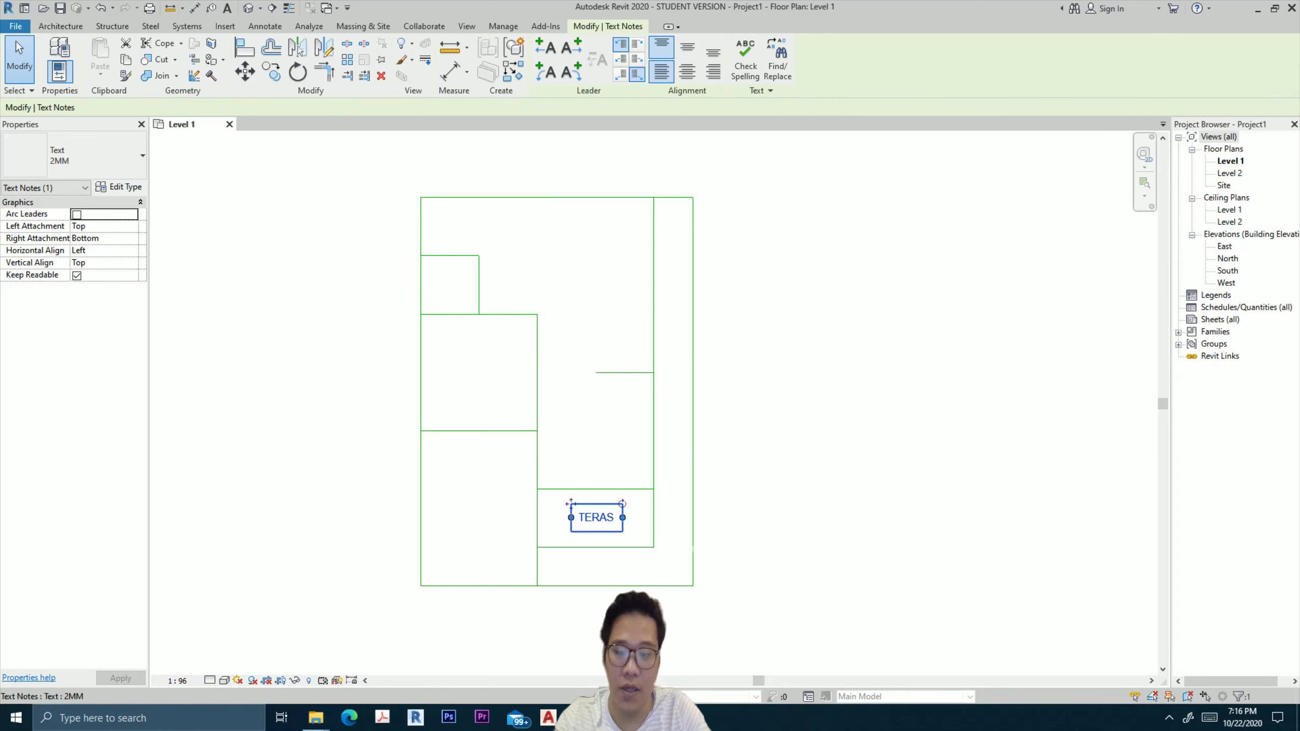
Paste a copy of the TERAS label into the lower-left room and retype it CARPORT.
key(ctrl+c)
key(ctrl+v)
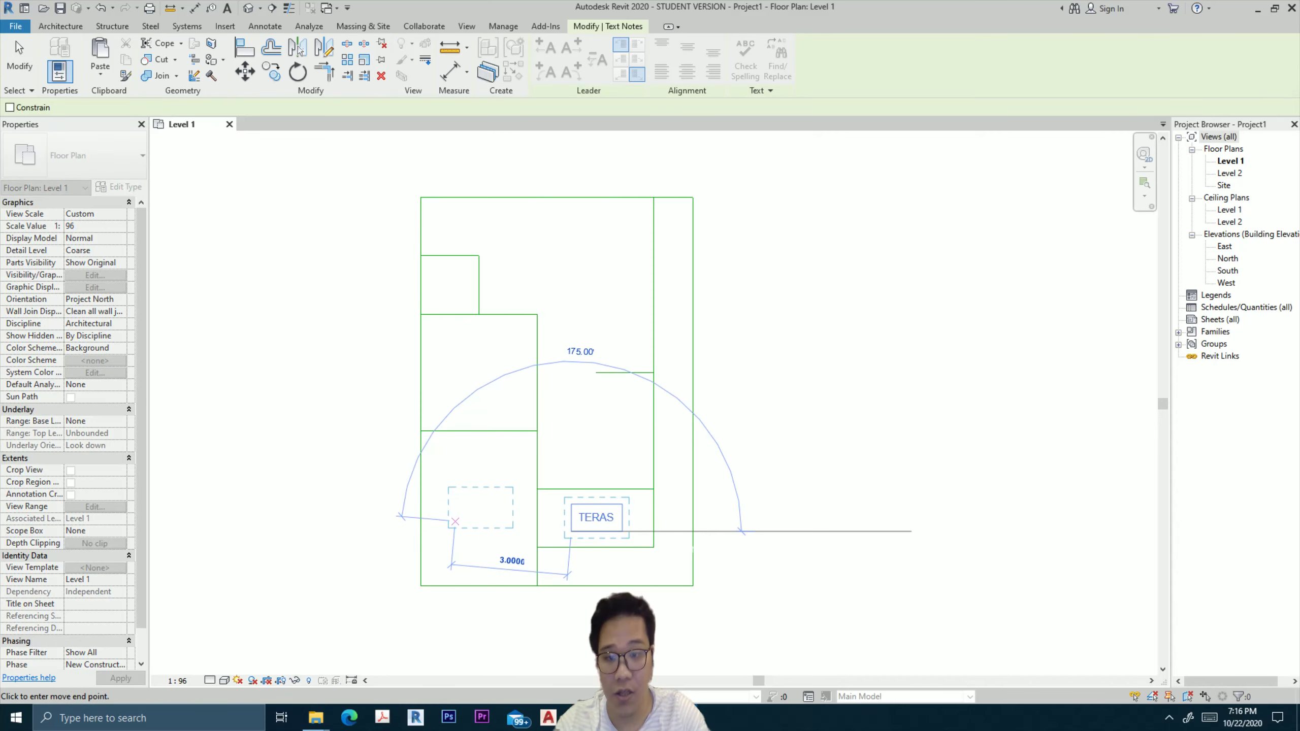
click(480, 507)
double_click(480, 507)
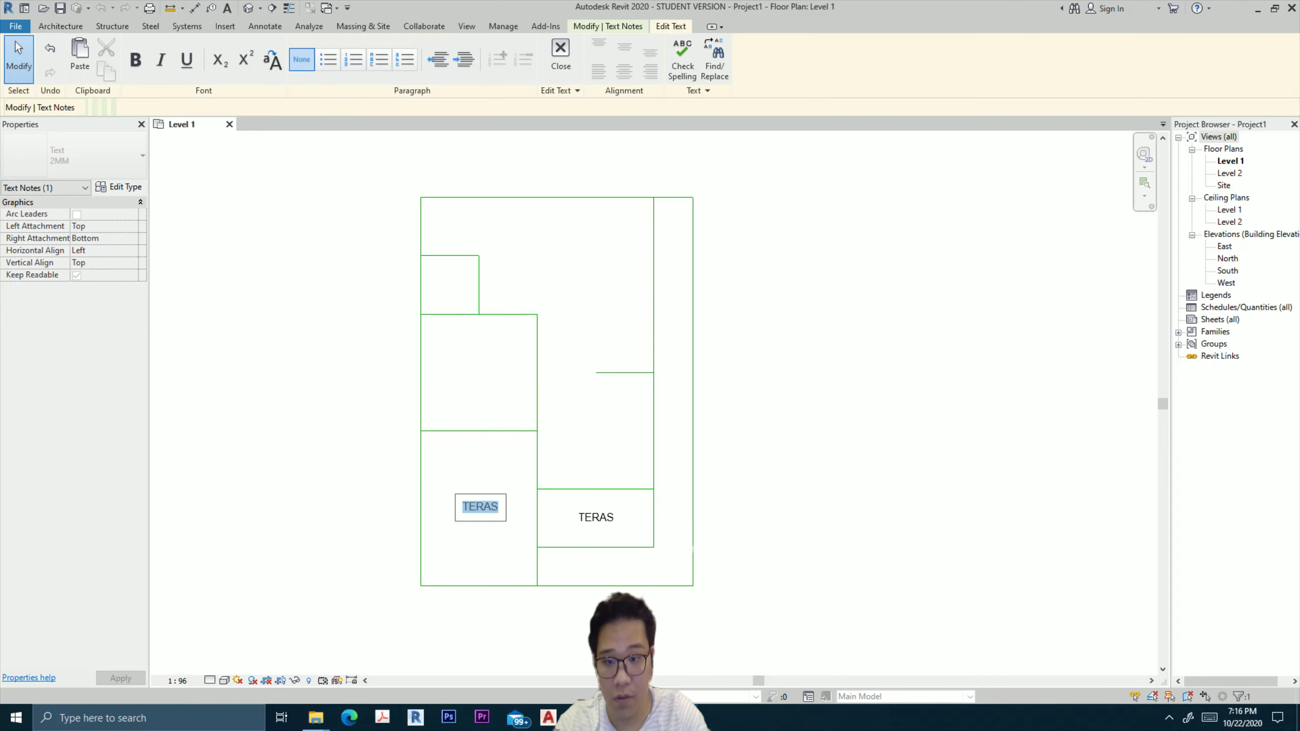
text(CARPORT)
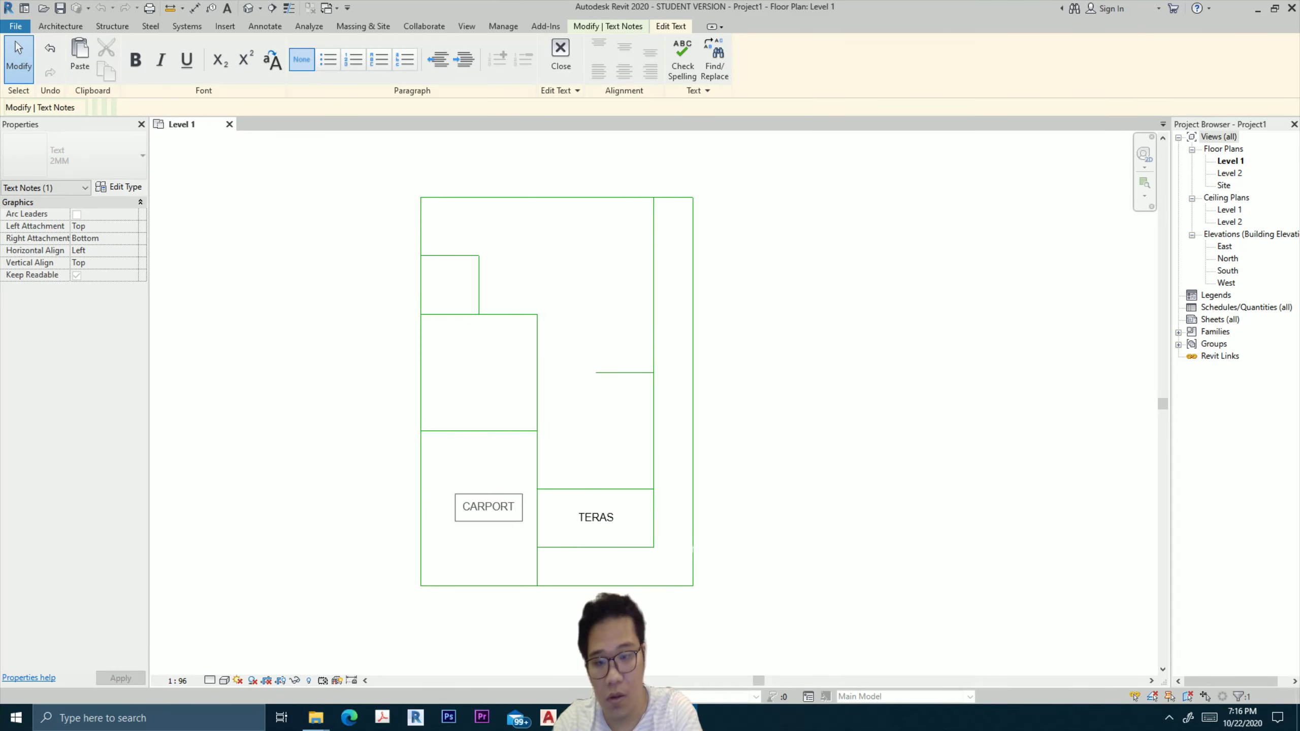
key(Escape)
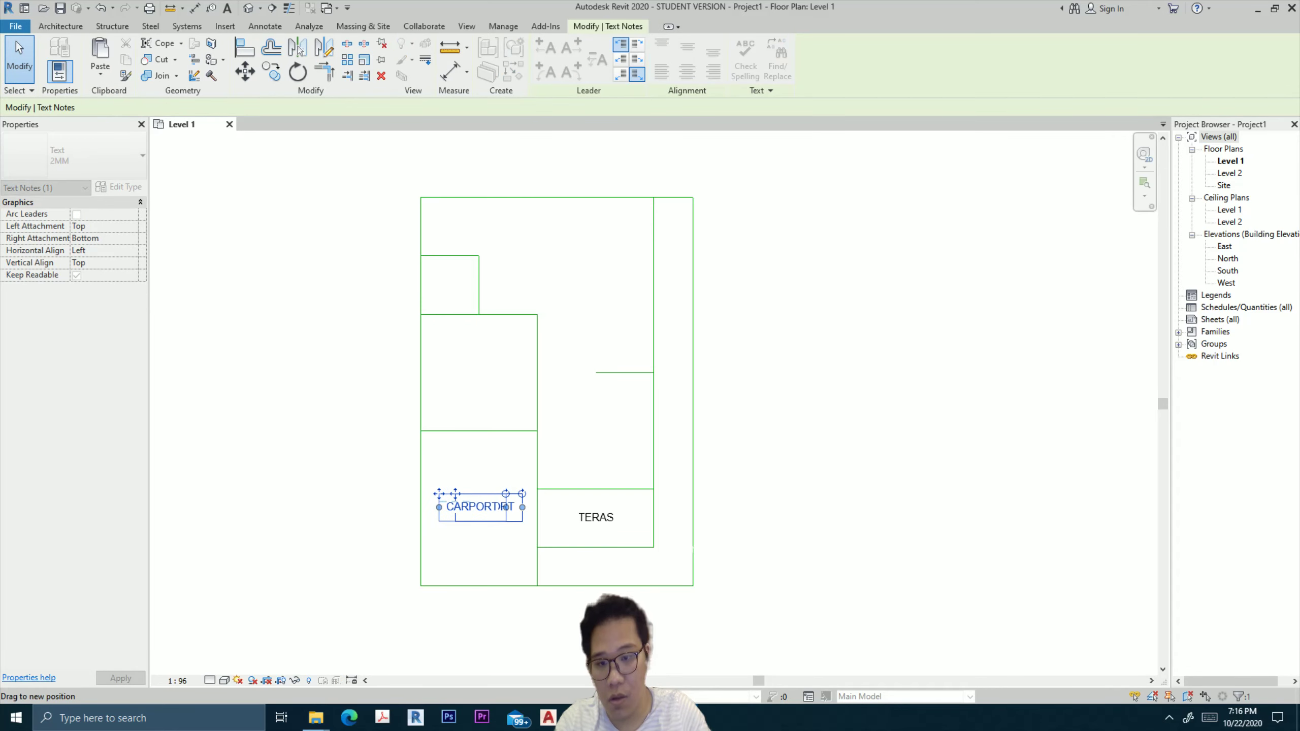
drag(461, 507, 464, 507)
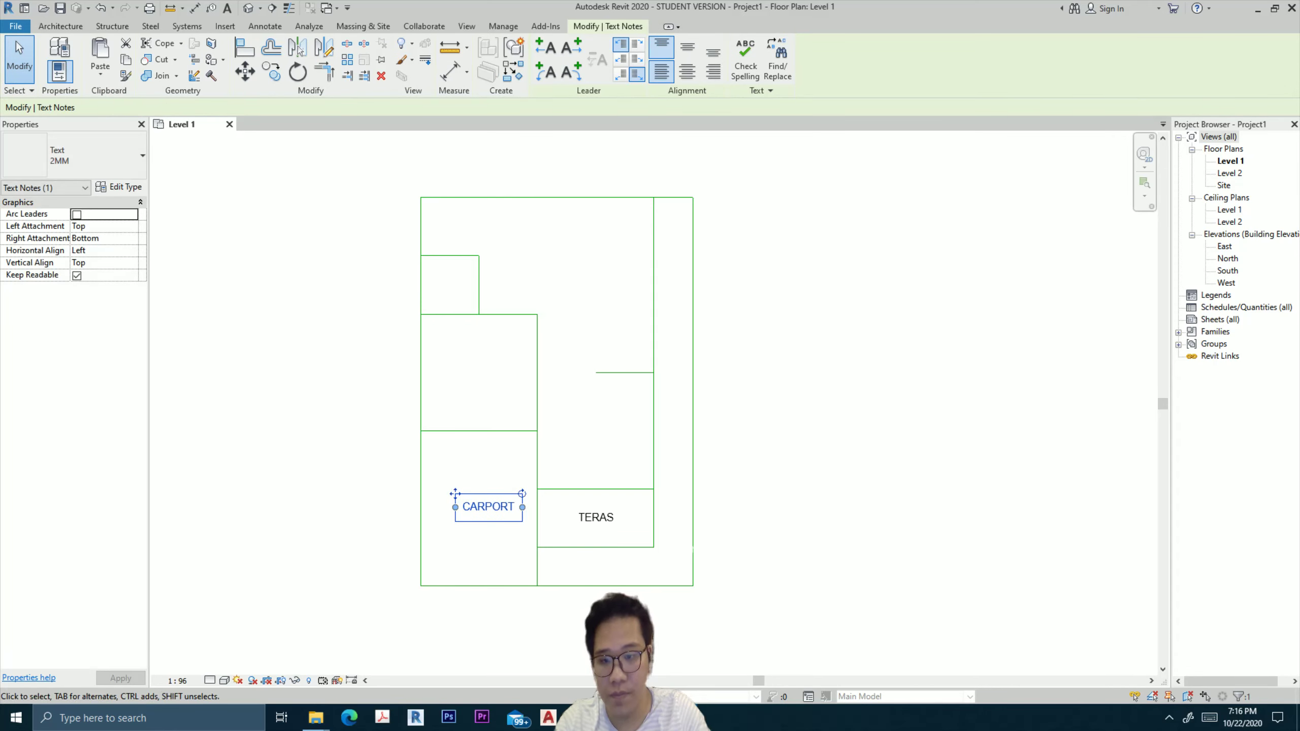
Place another label copy above TERAS, retype it RUANG TAMU and reposition it.
key(ctrl+c)
key(ctrl+v)
click(596, 431)
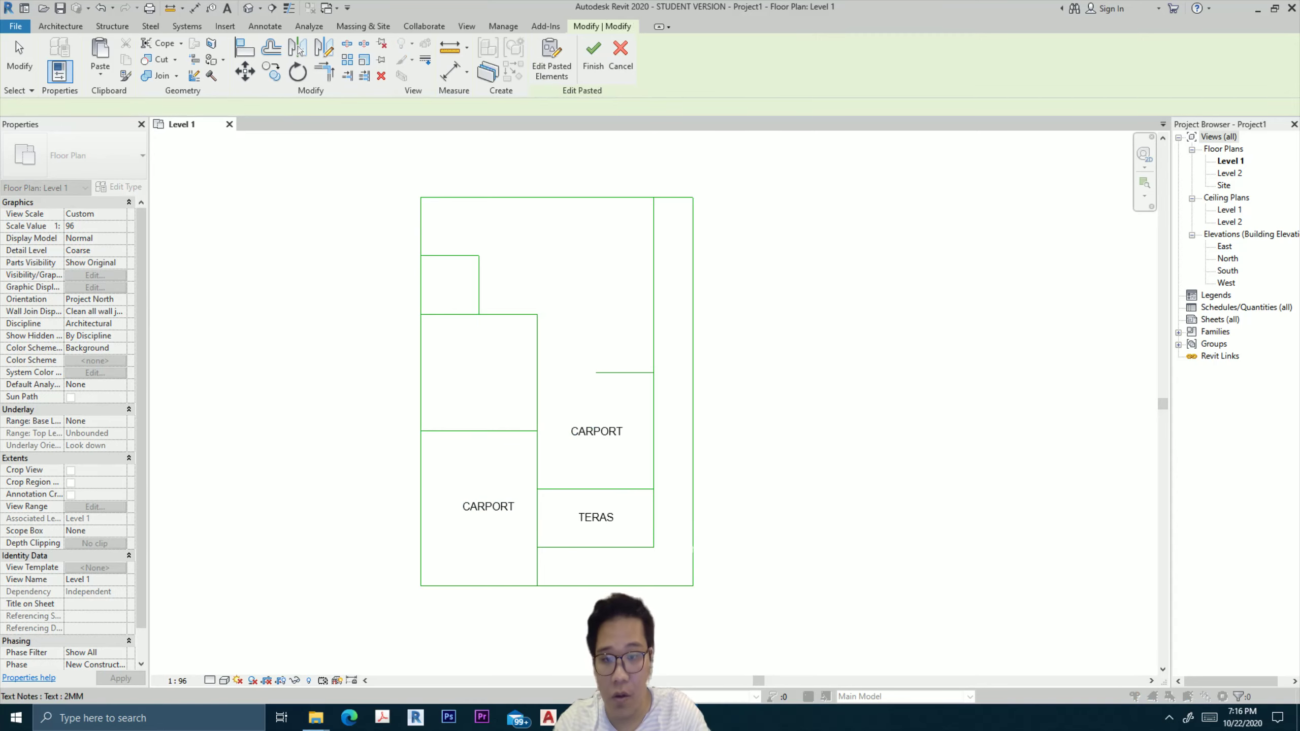
click(596, 431)
double_click(596, 432)
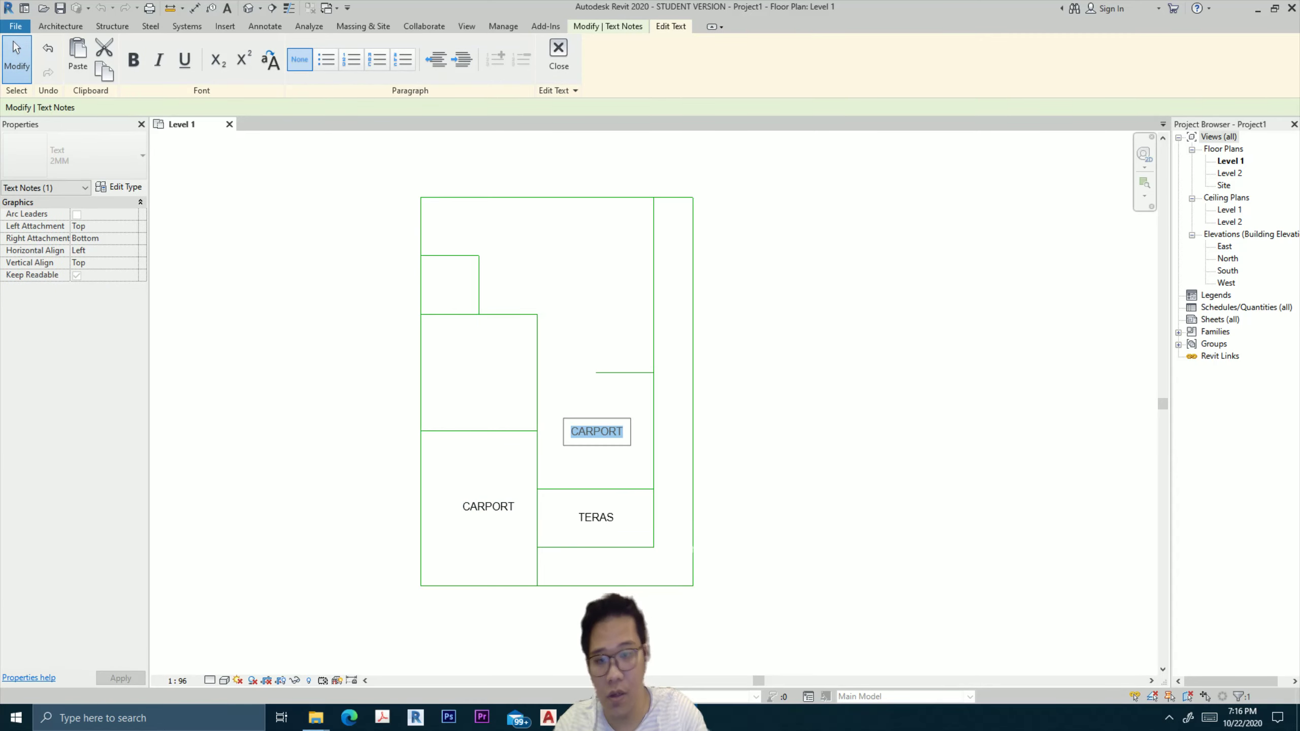
text(RUANG TAMU)
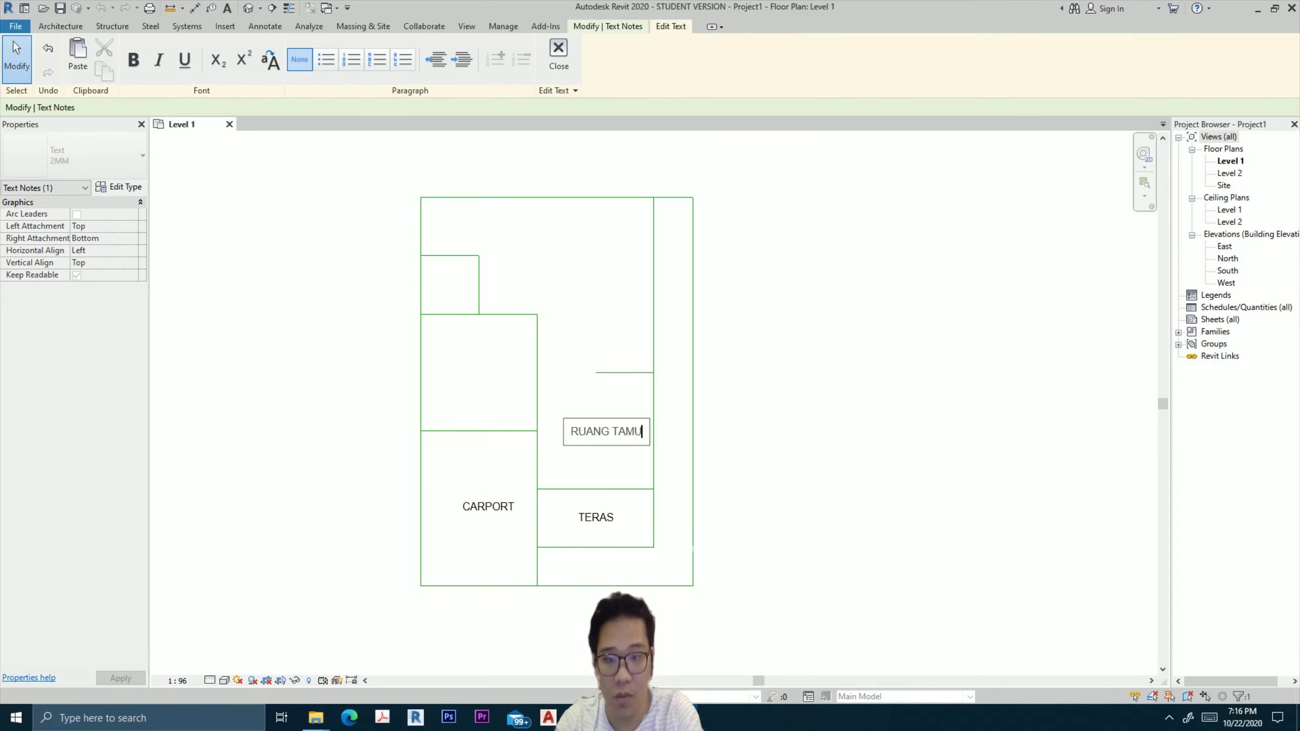
key(Escape)
mouse_move(606, 431)
mouse_down()
mouse_move(594, 431)
mouse_move(594, 342)
mouse_up()
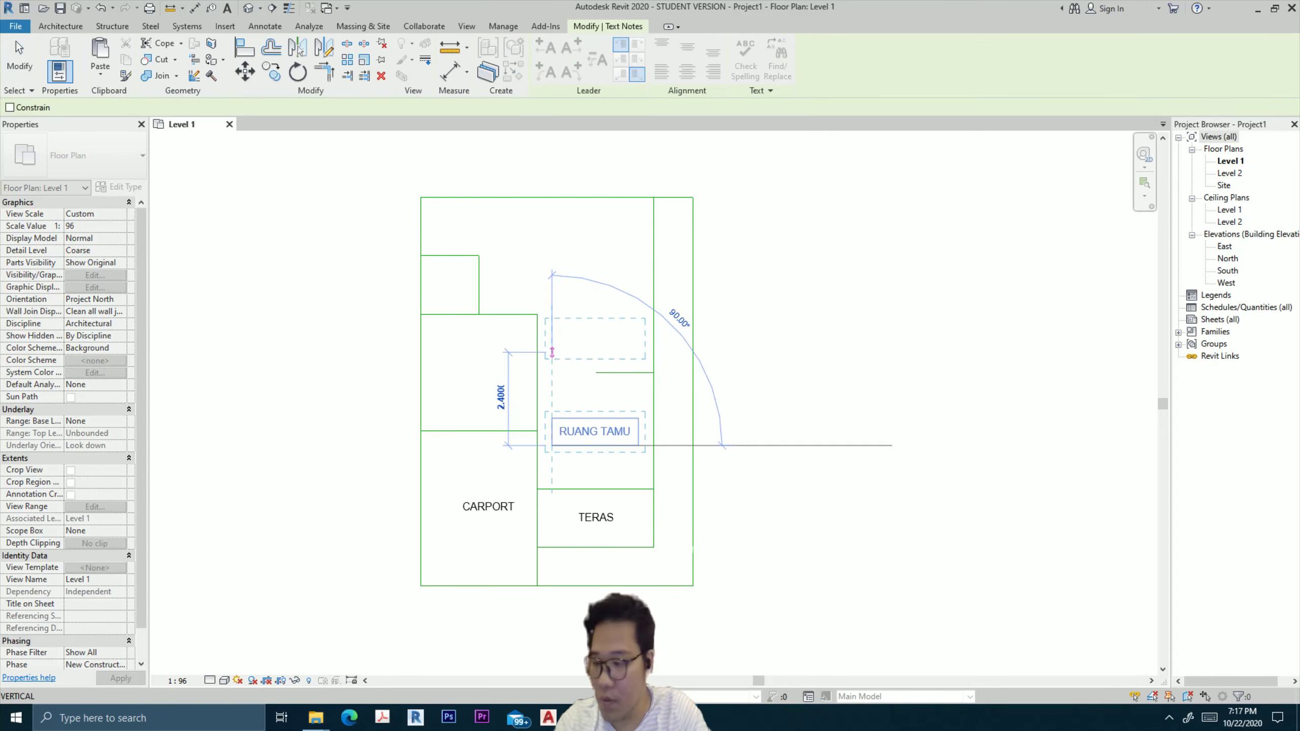
Change the upper label to RUANG MAKAN and drag a copy into the top room.
double_click(595, 342)
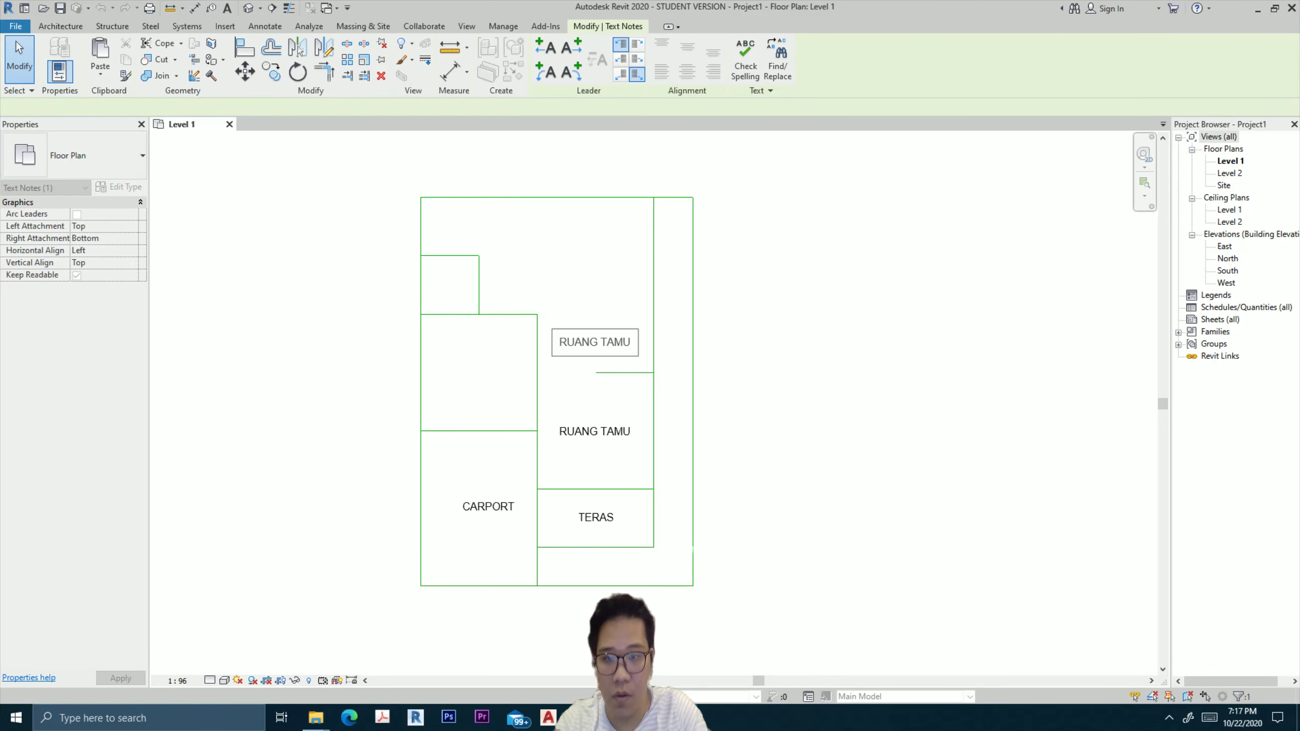
key(BackSpace)
key(ctrl+a)
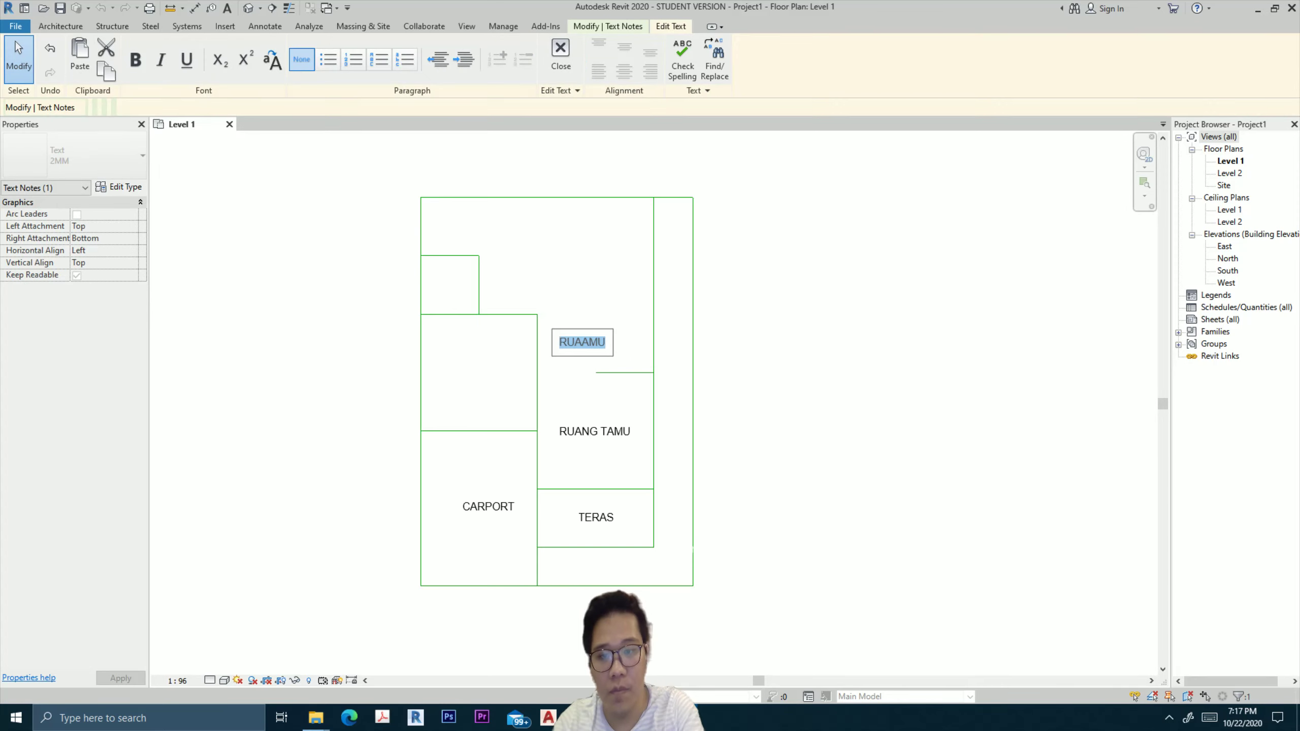
text(RUA)
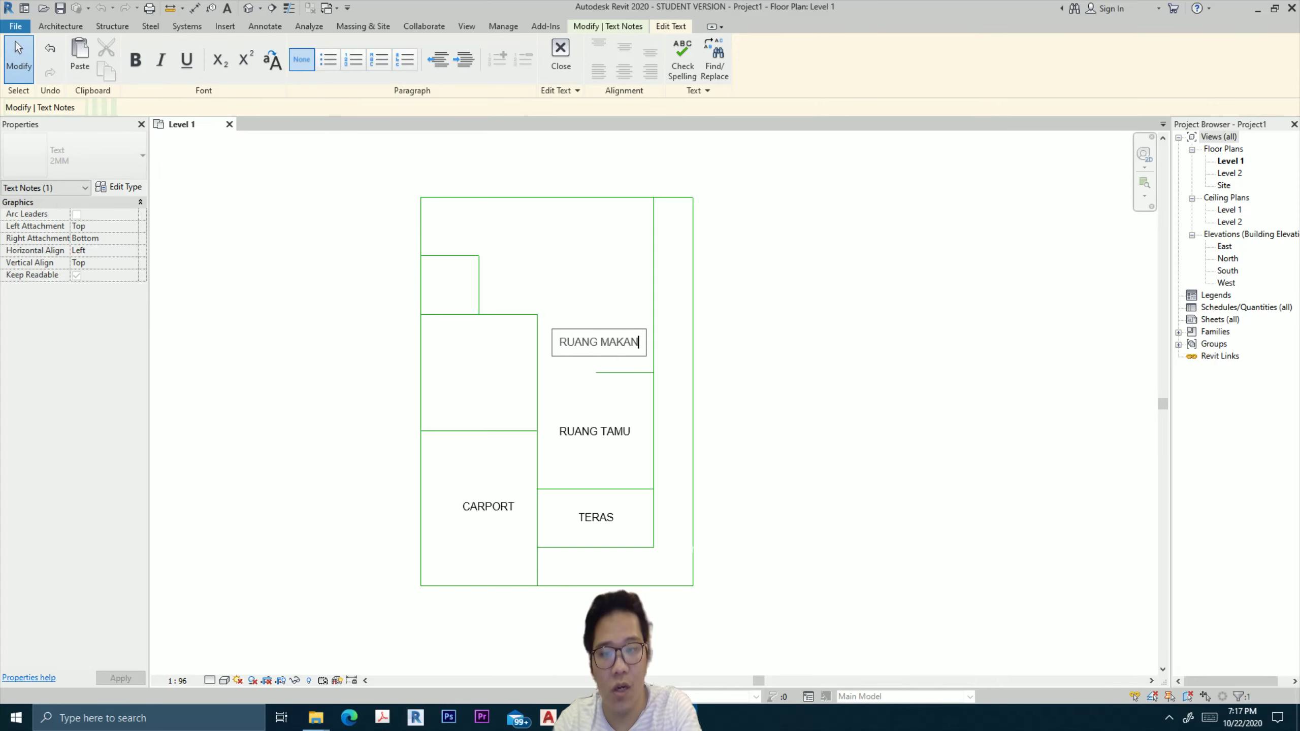
key(Escape)
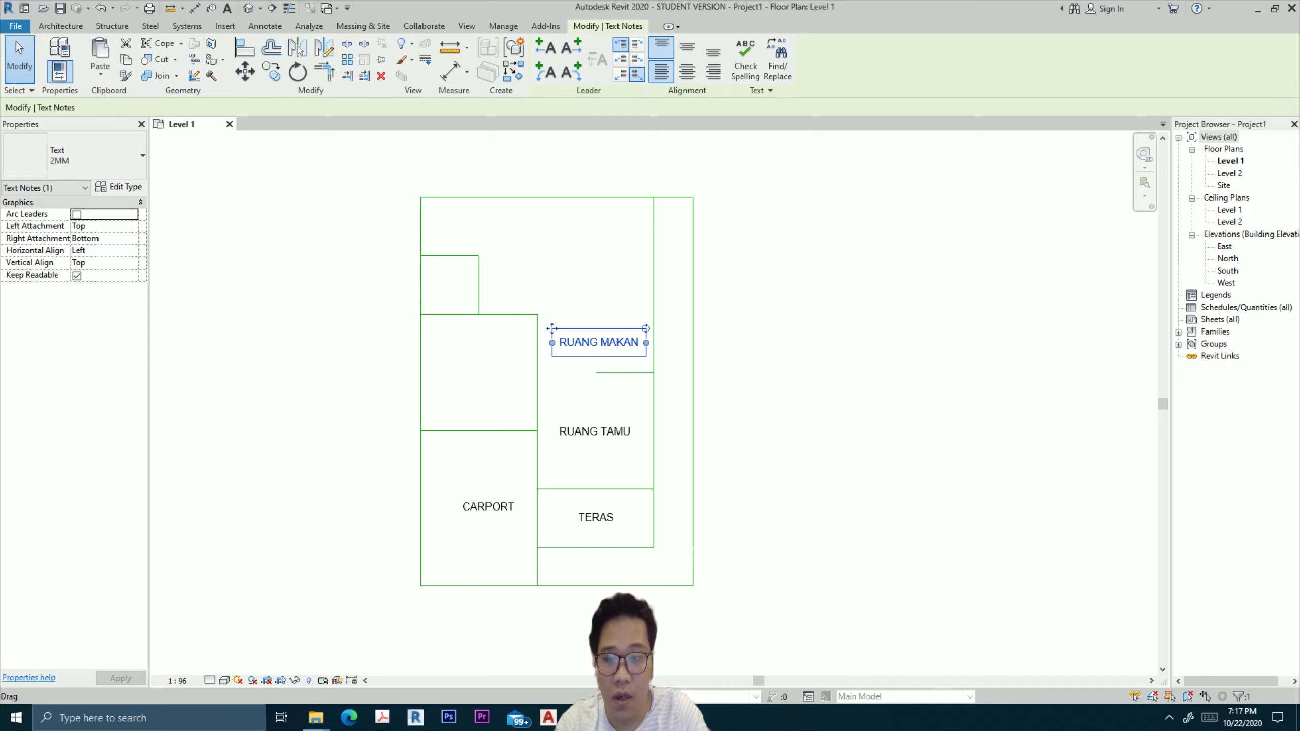
ctrl+drag(598, 343, 598, 222)
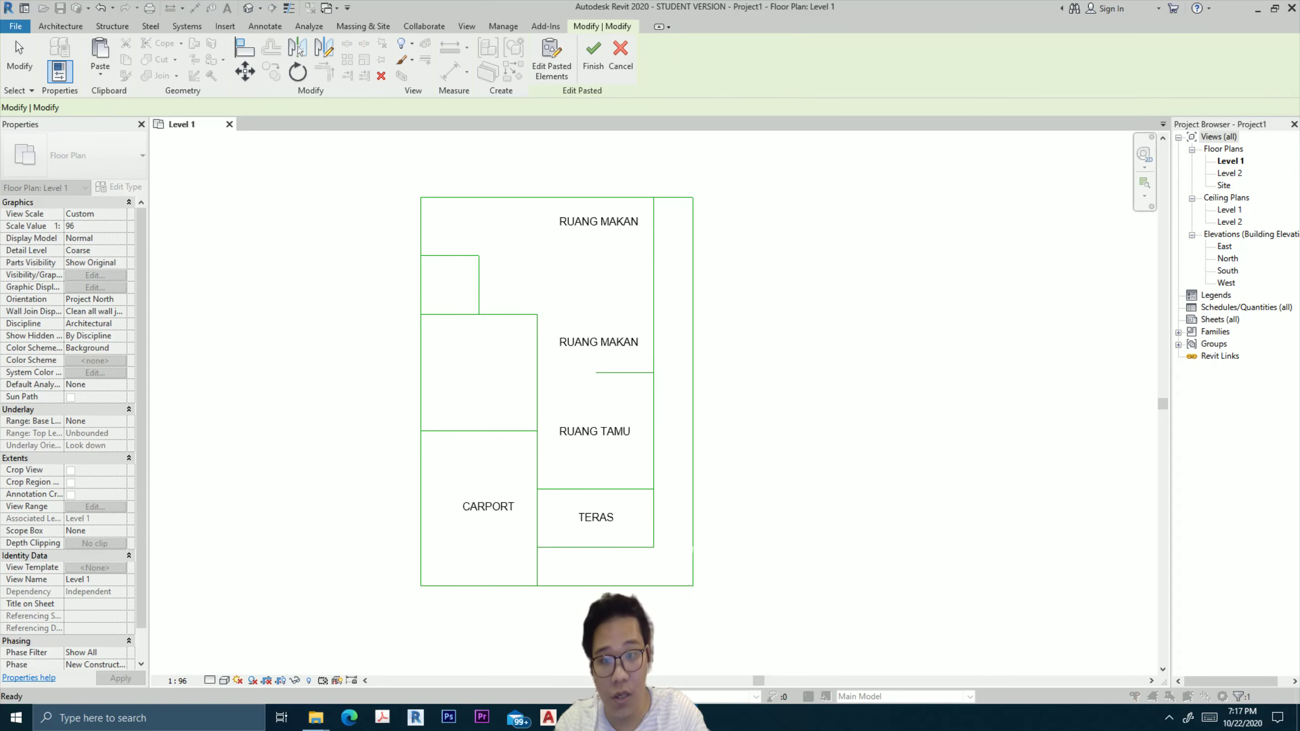
key(Escape)
Retype the top-room copy as DAPUR and copy it toward the small left room.
double_click(598, 221)
text(DAPIU)
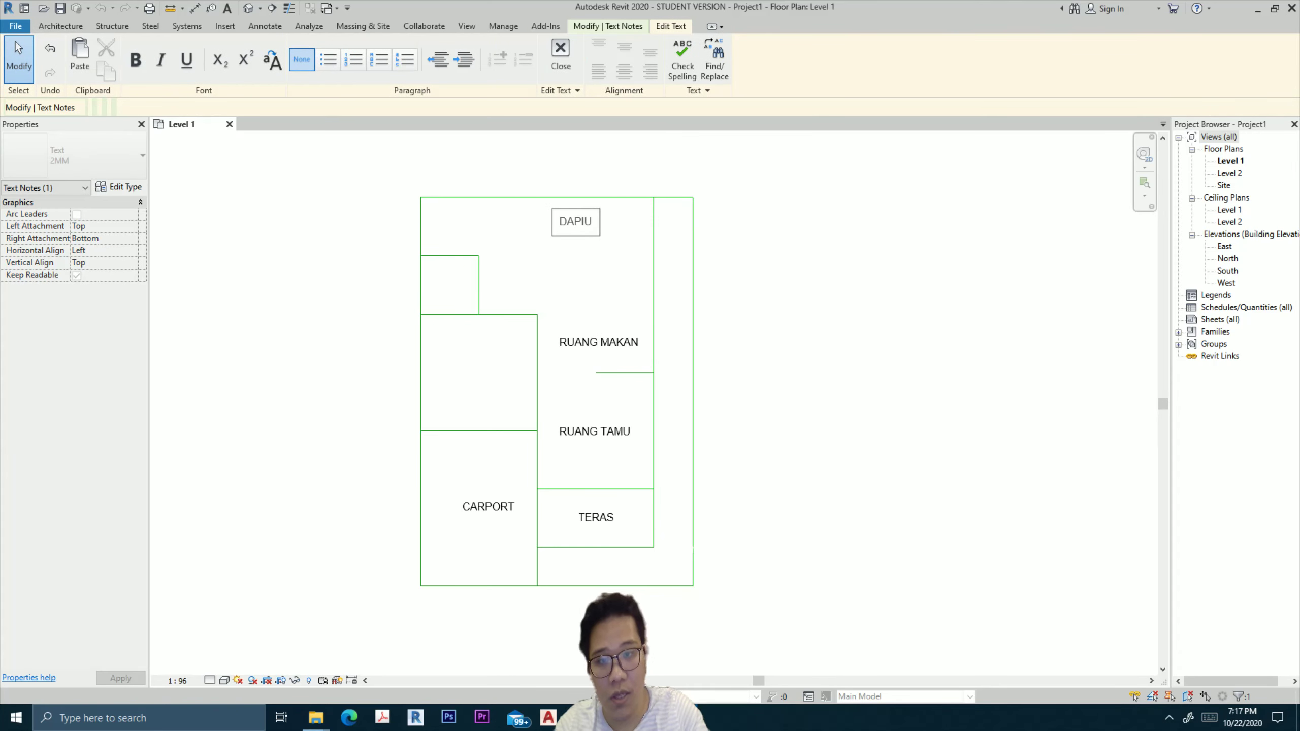
key(BackSpace)
key(BackSpace)
text(UR)
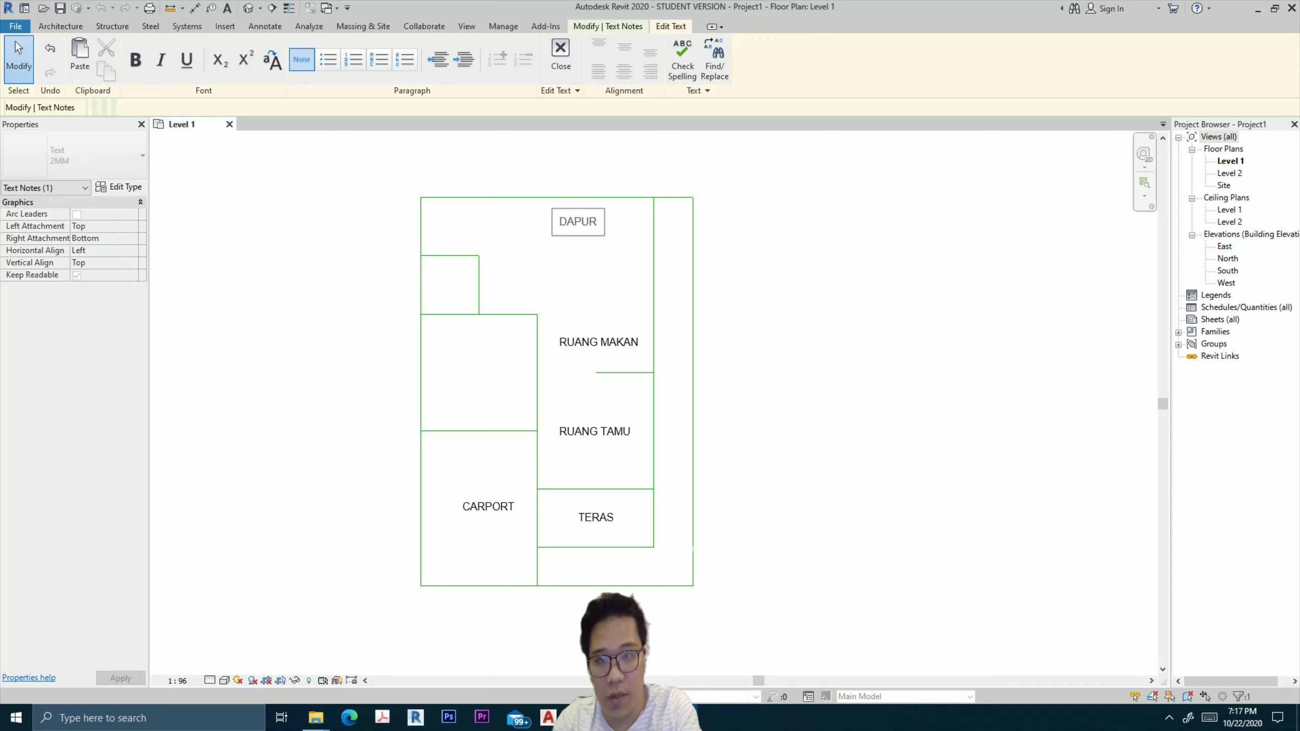
key(Escape)
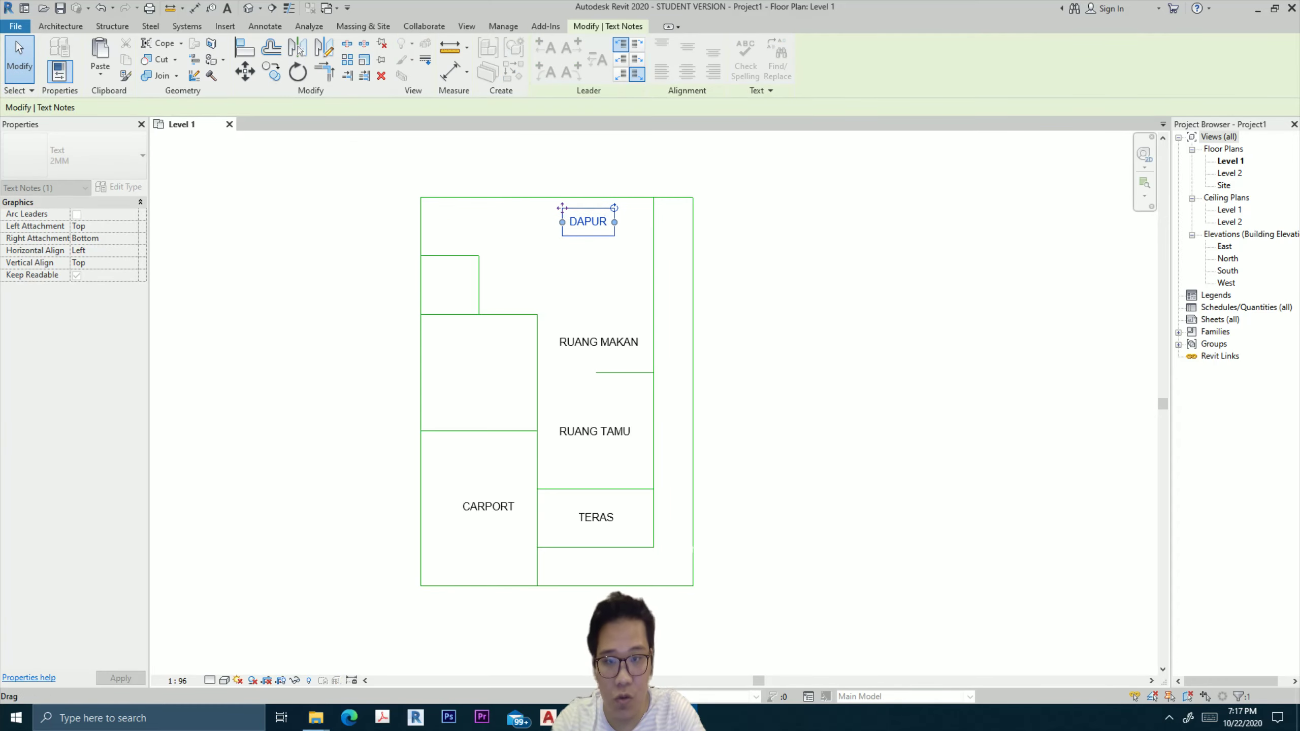
key(Escape)
click(588, 222)
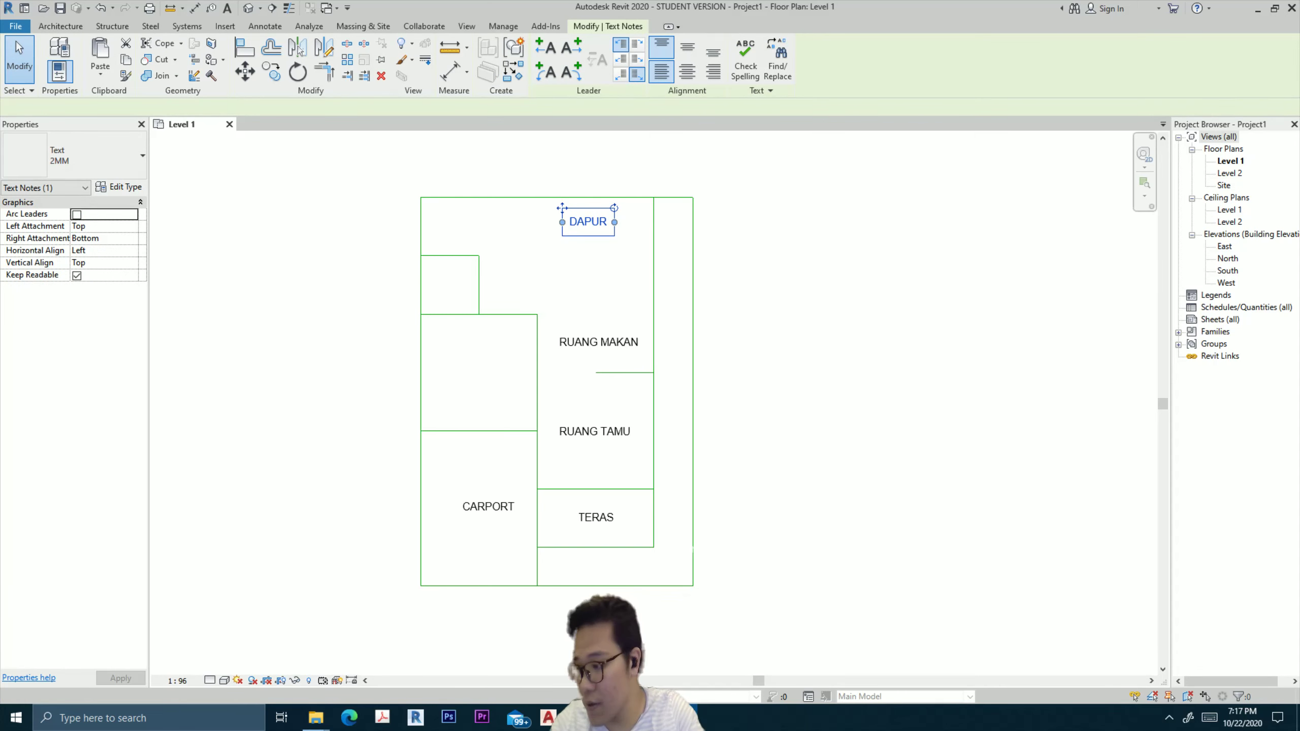
ctrl+drag(587, 222, 544, 265)
key(Escape)
Change the copy to WC, then copy it and move the extra into the room below.
double_click(544, 265)
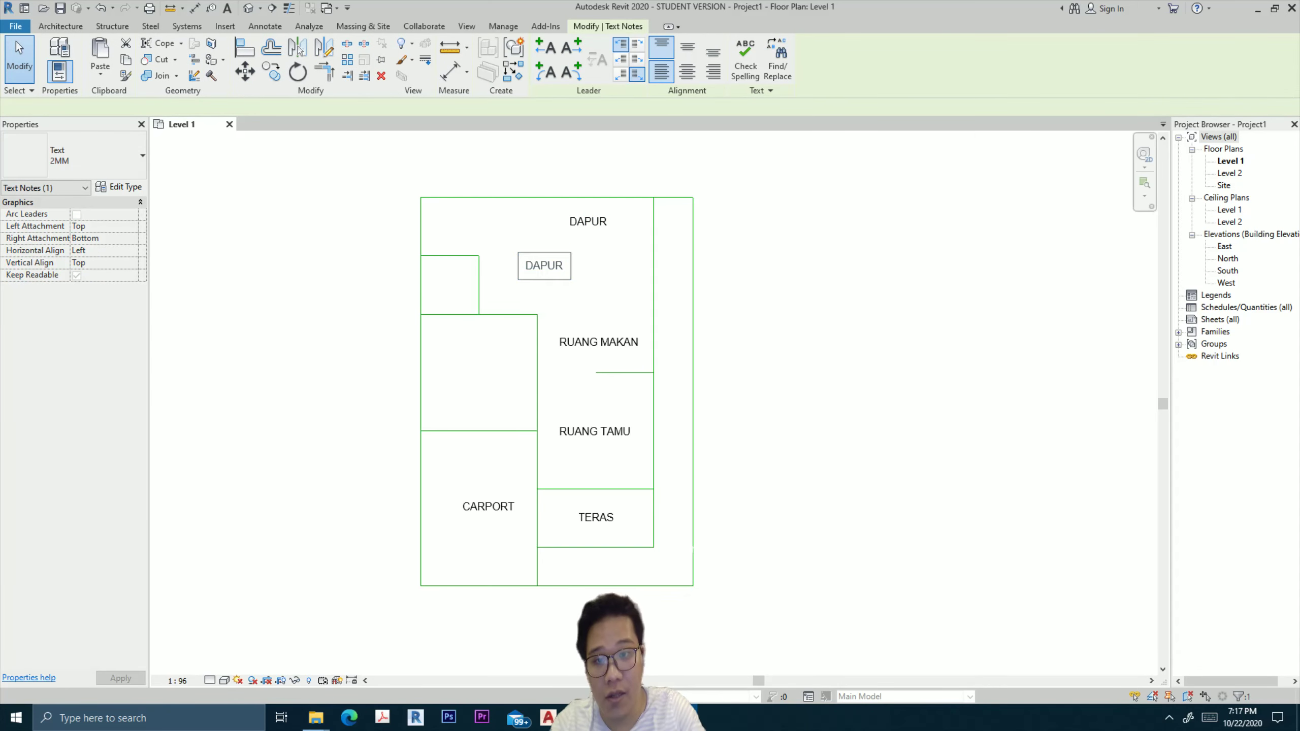
text(WC)
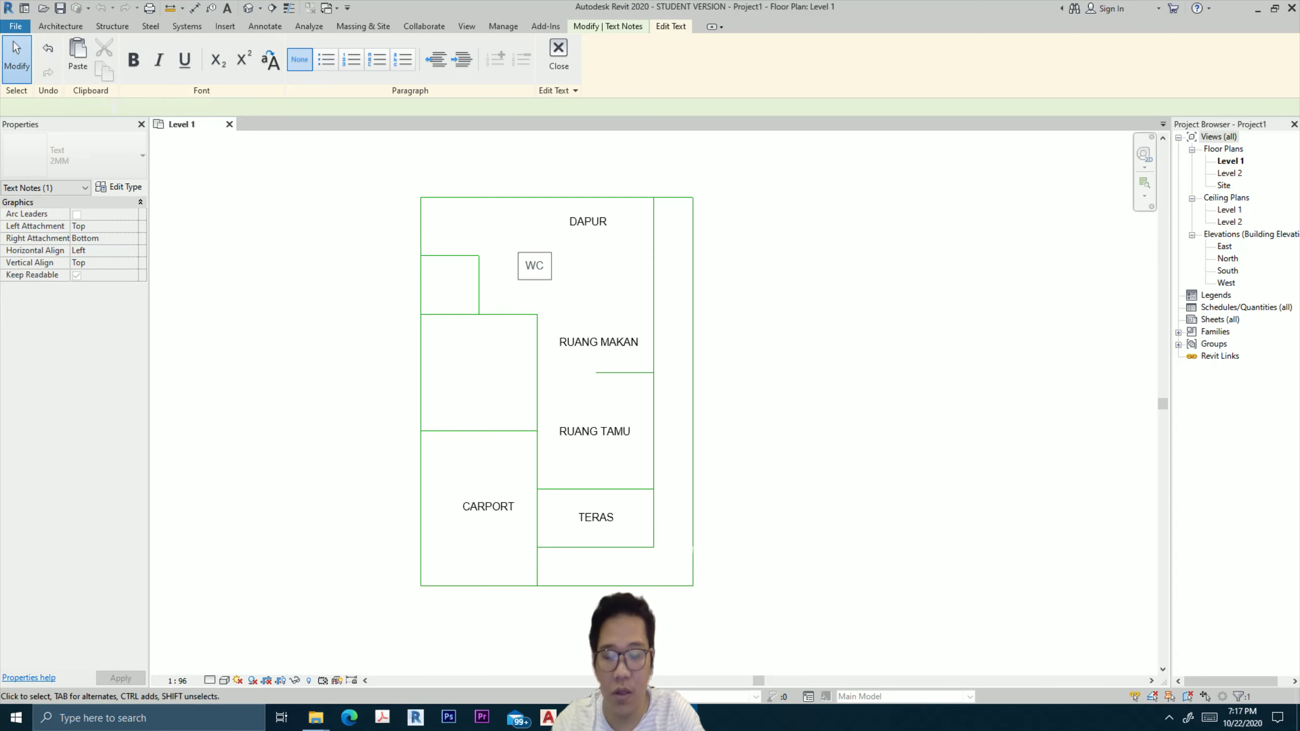
key(Escape)
ctrl+drag(534, 266, 443, 287)
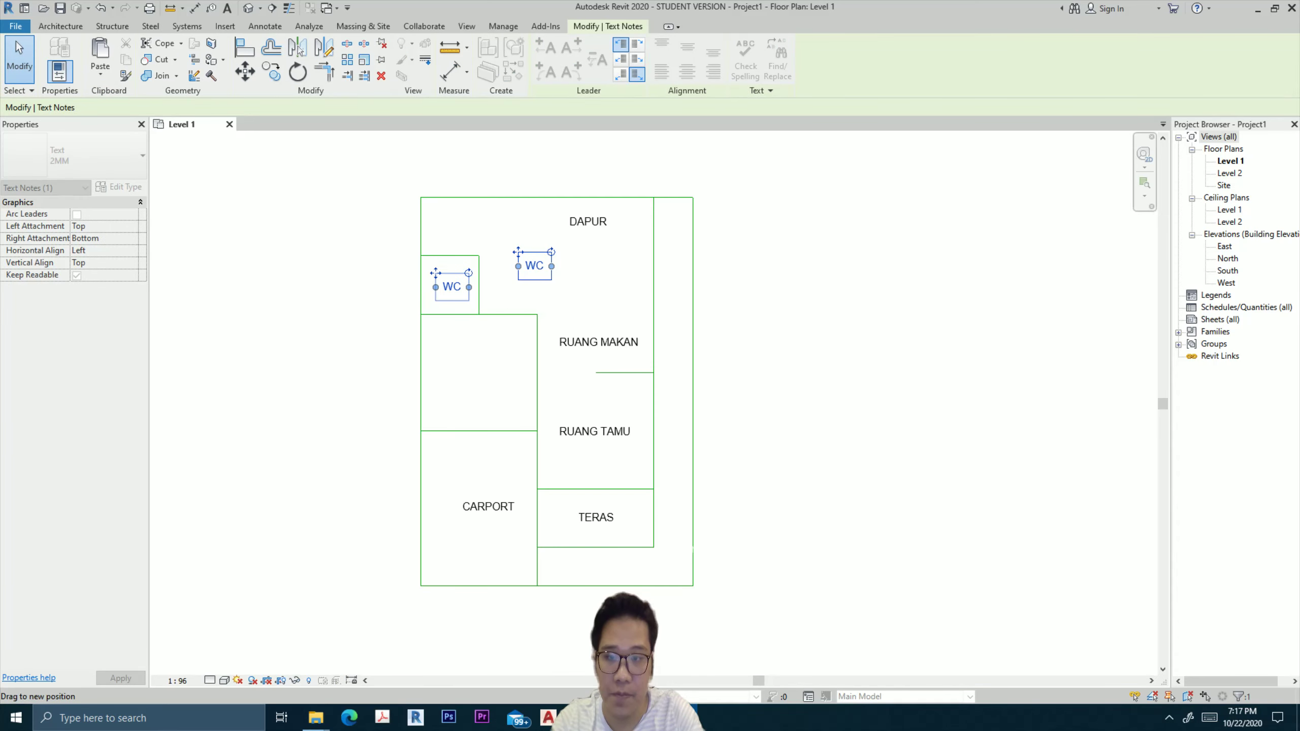
key(m)
key(v)
click(479, 290)
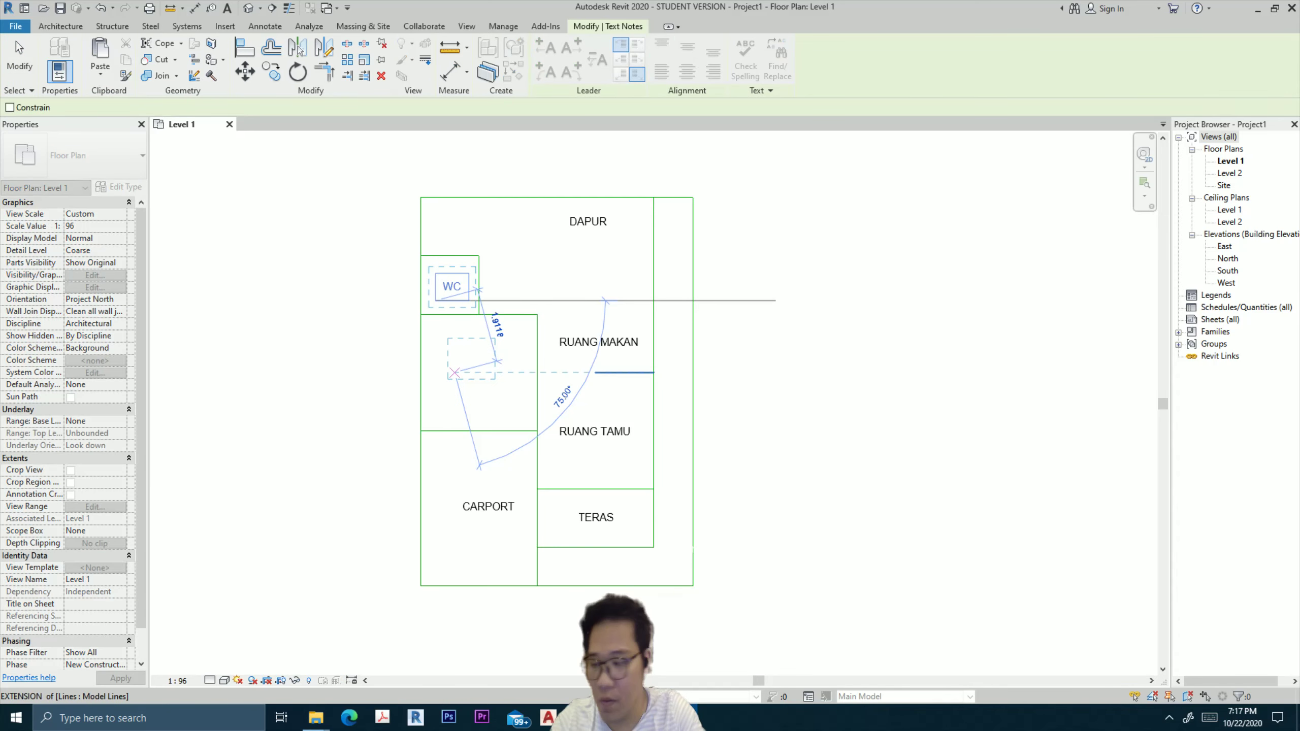
click(507, 367)
key(Escape)
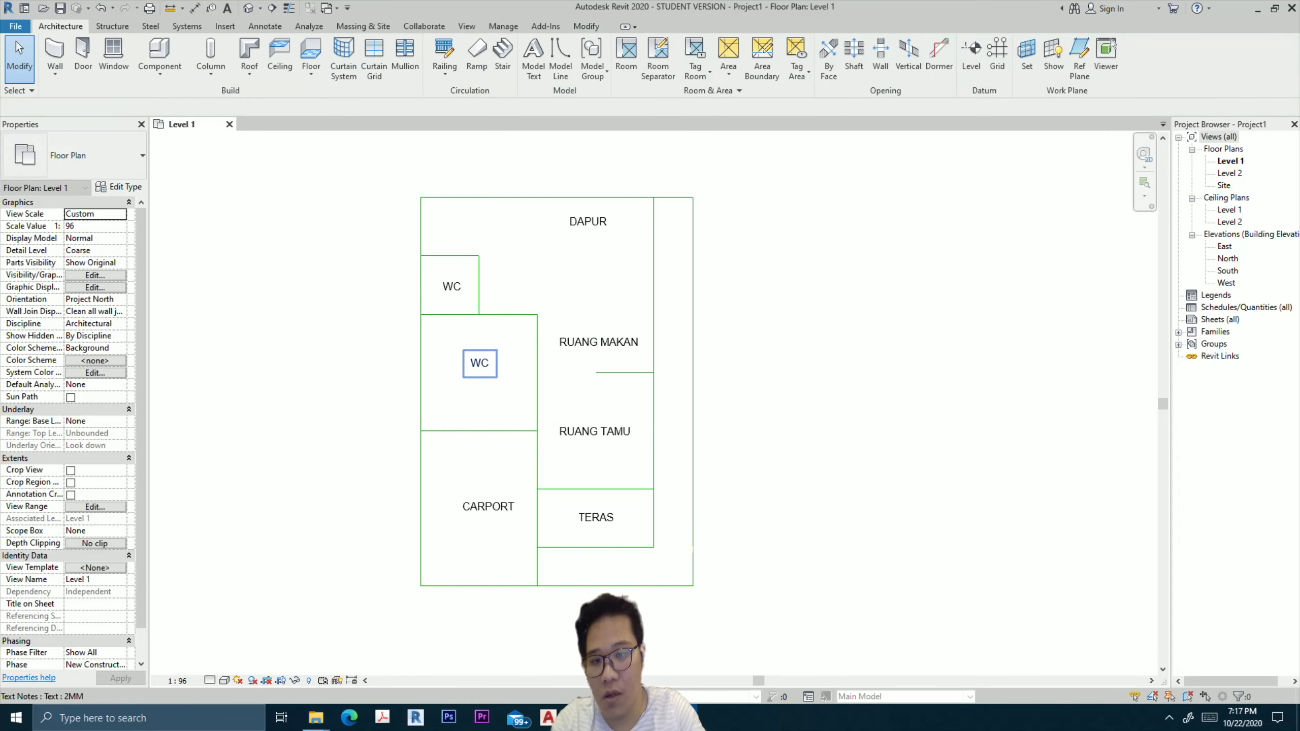
Retype the lower label as KAMAR TIDUR and centre it in its room.
double_click(479, 363)
text(KAMAR TIDUR)
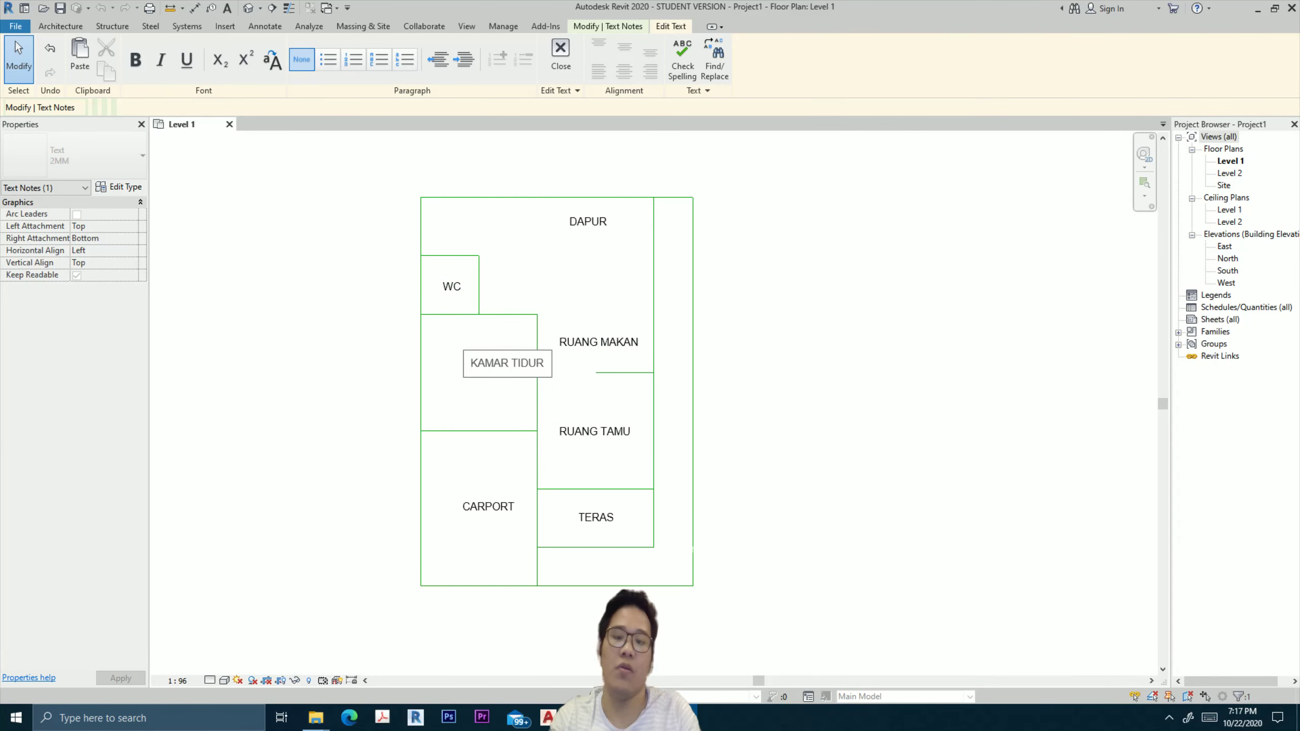
click(463, 348)
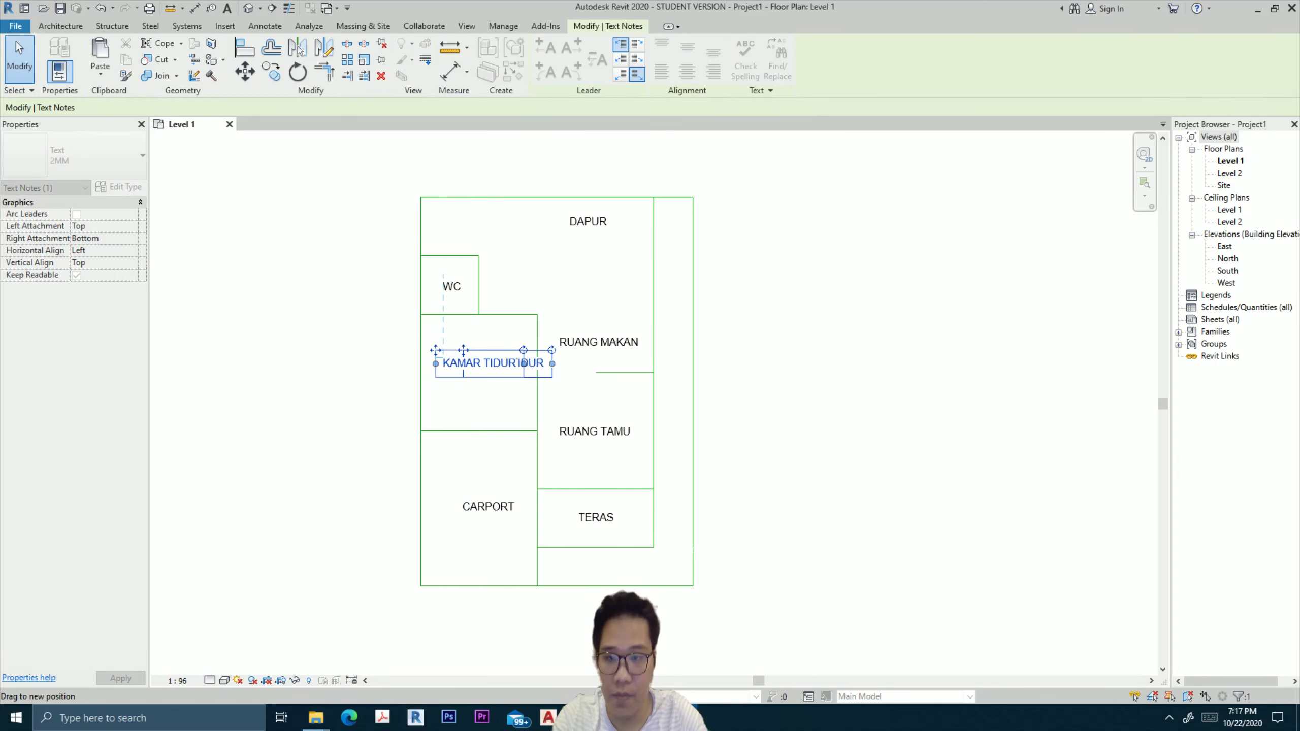
drag(463, 350, 463, 361)
key(Escape)
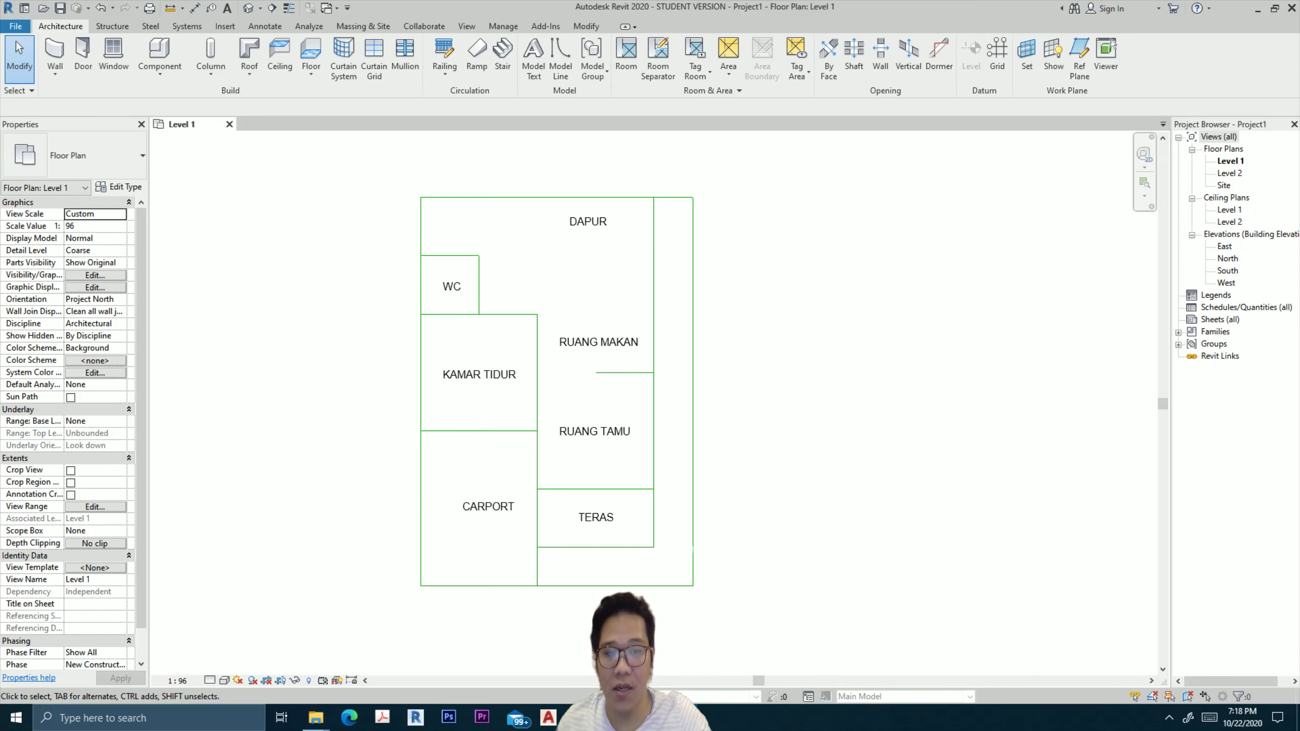
Rename the South elevation TAMPAK DEPAN and the North elevation TAMPAK BELAKANG.
click(1228, 270)
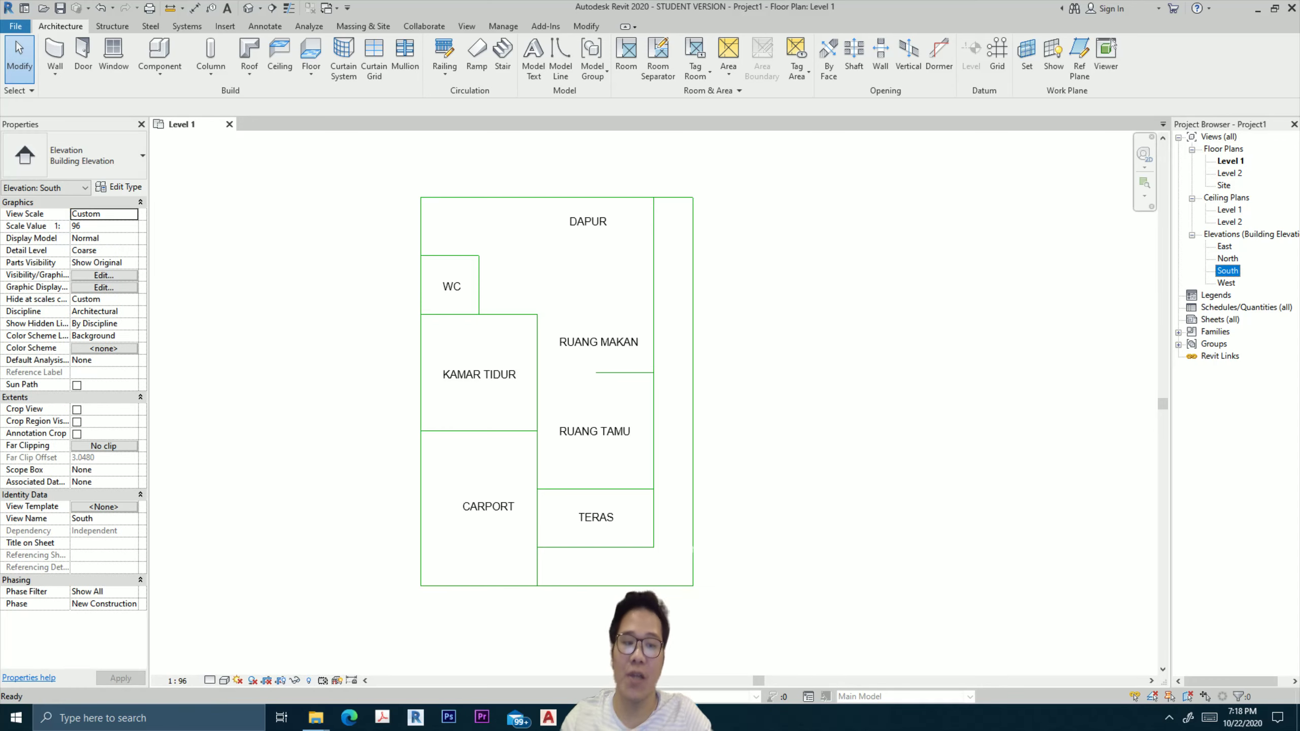
right_click(1228, 270)
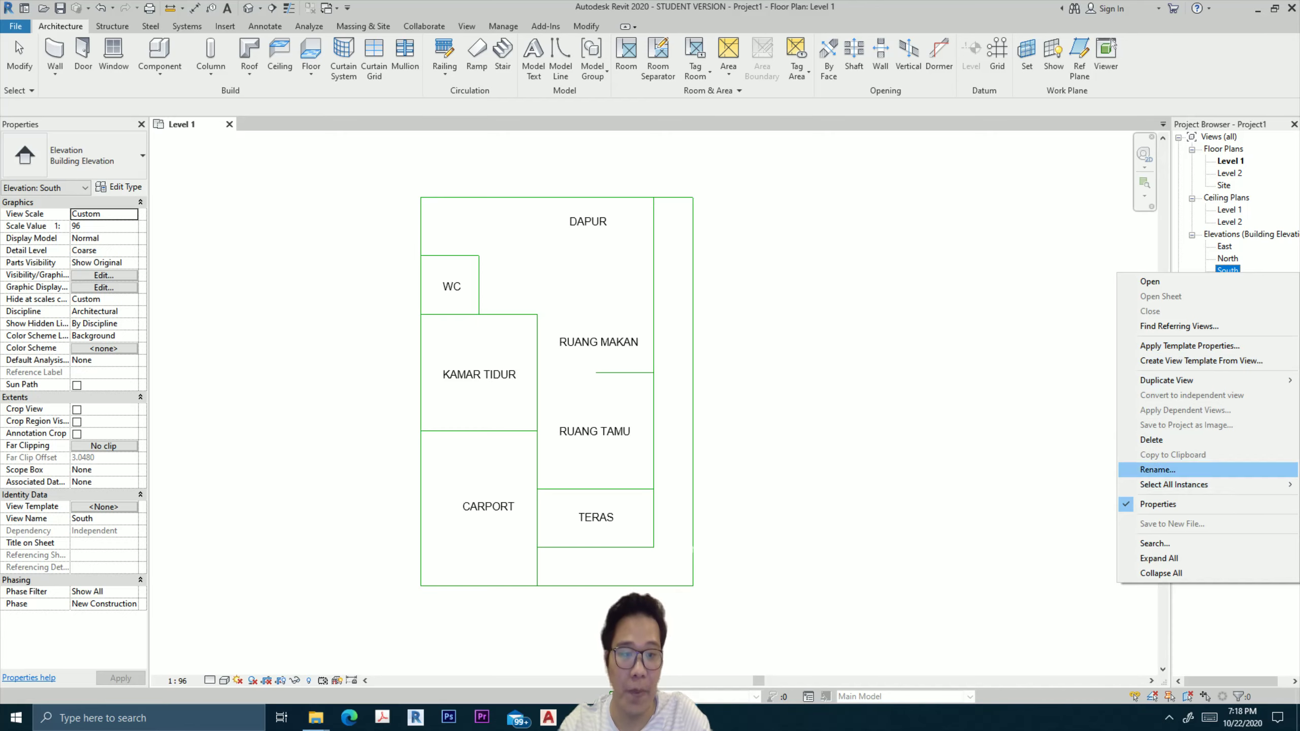
click(1158, 469)
text(TAMPAK )
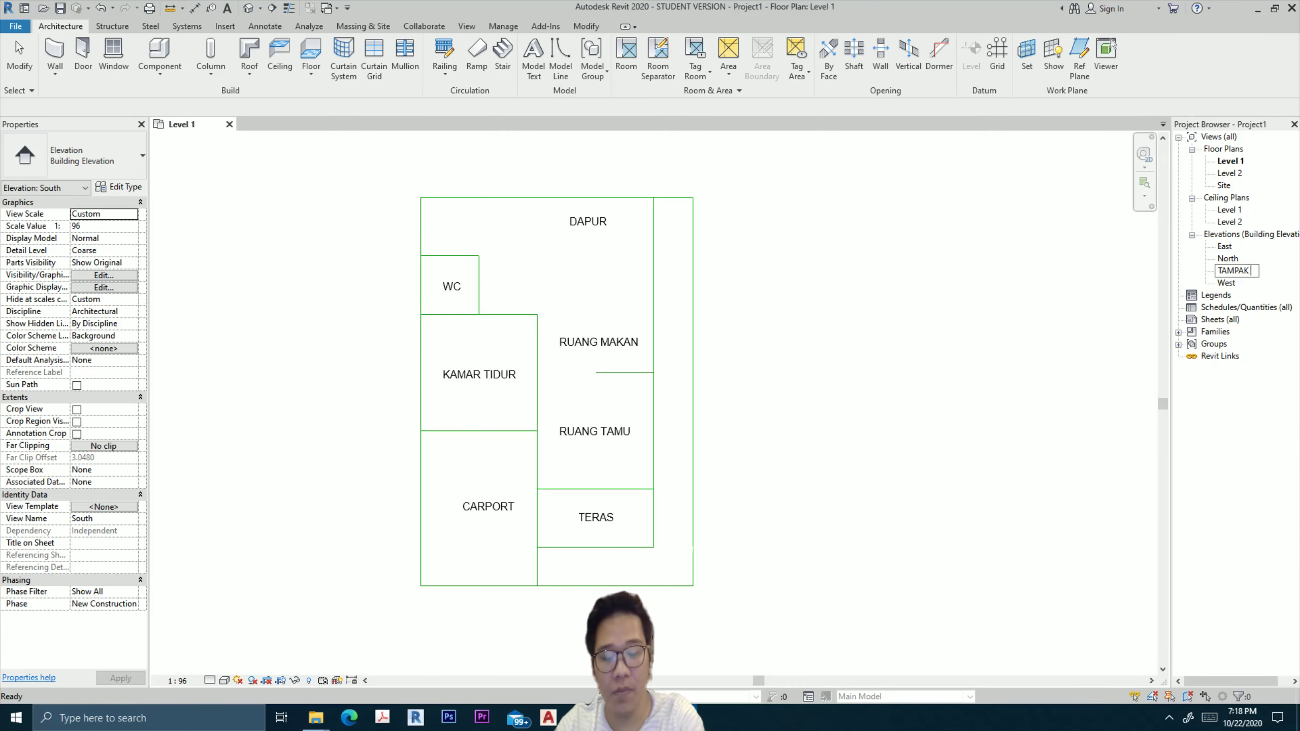
text(DEPAN)
key(Return)
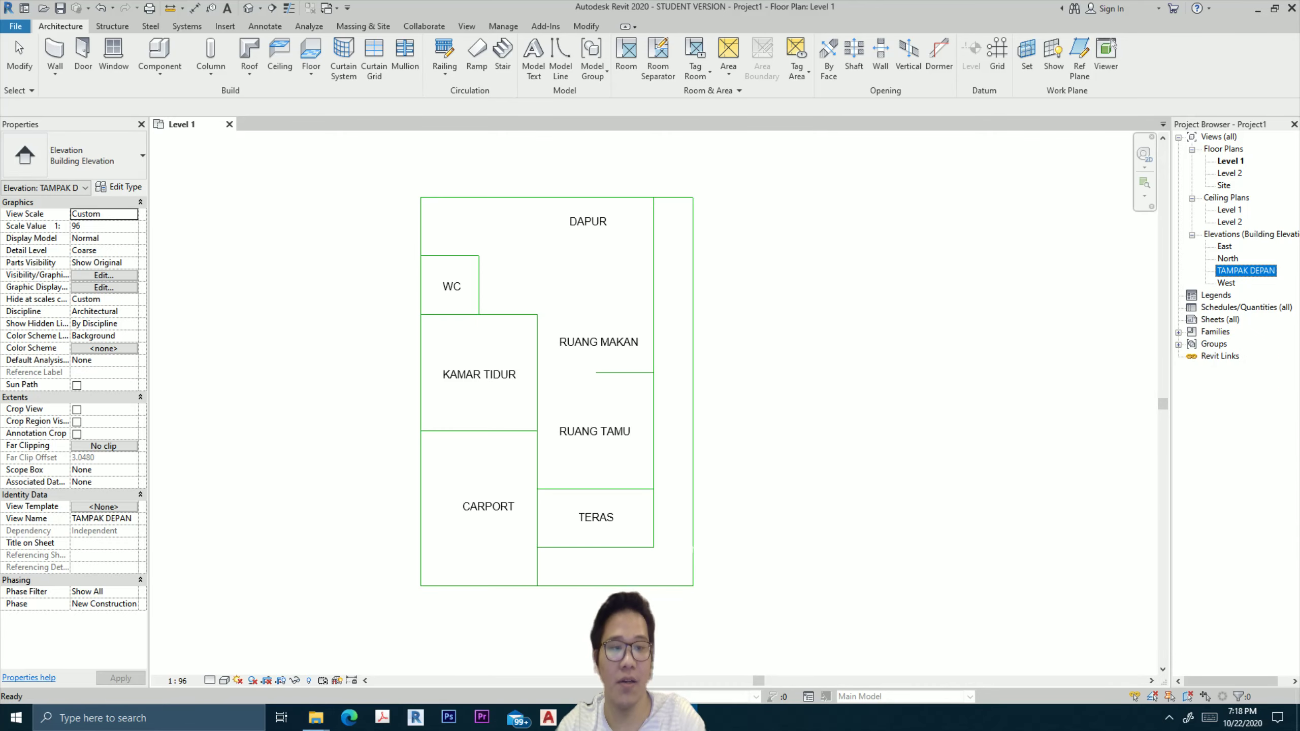
right_click(1227, 258)
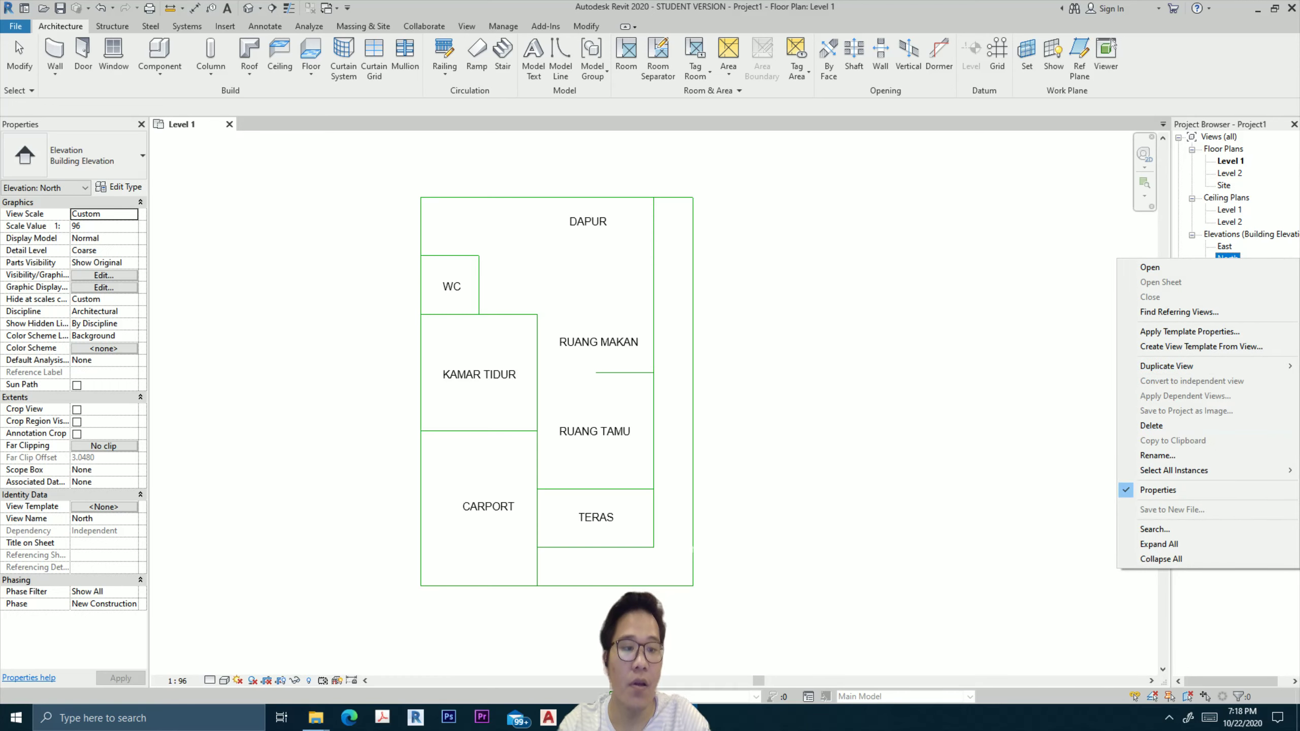
click(1158, 455)
text(TAMPAK BELAKANG)
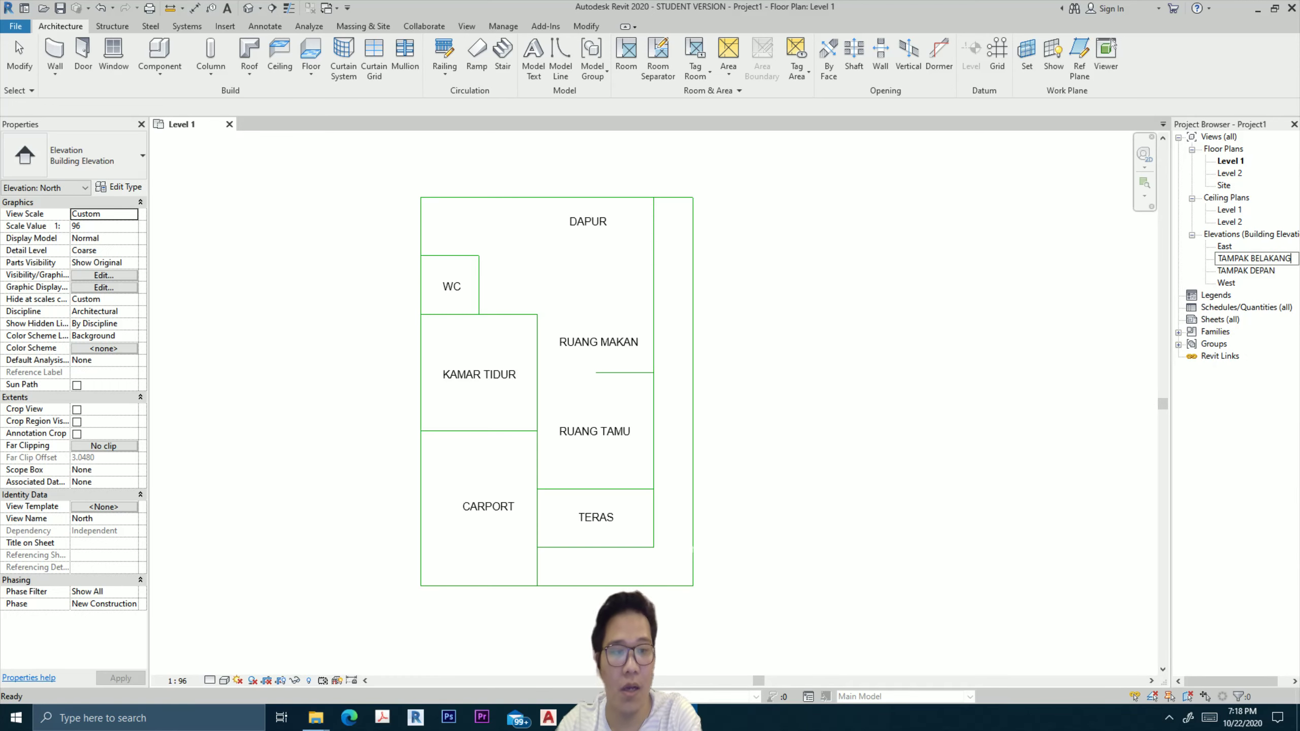
key(Return)
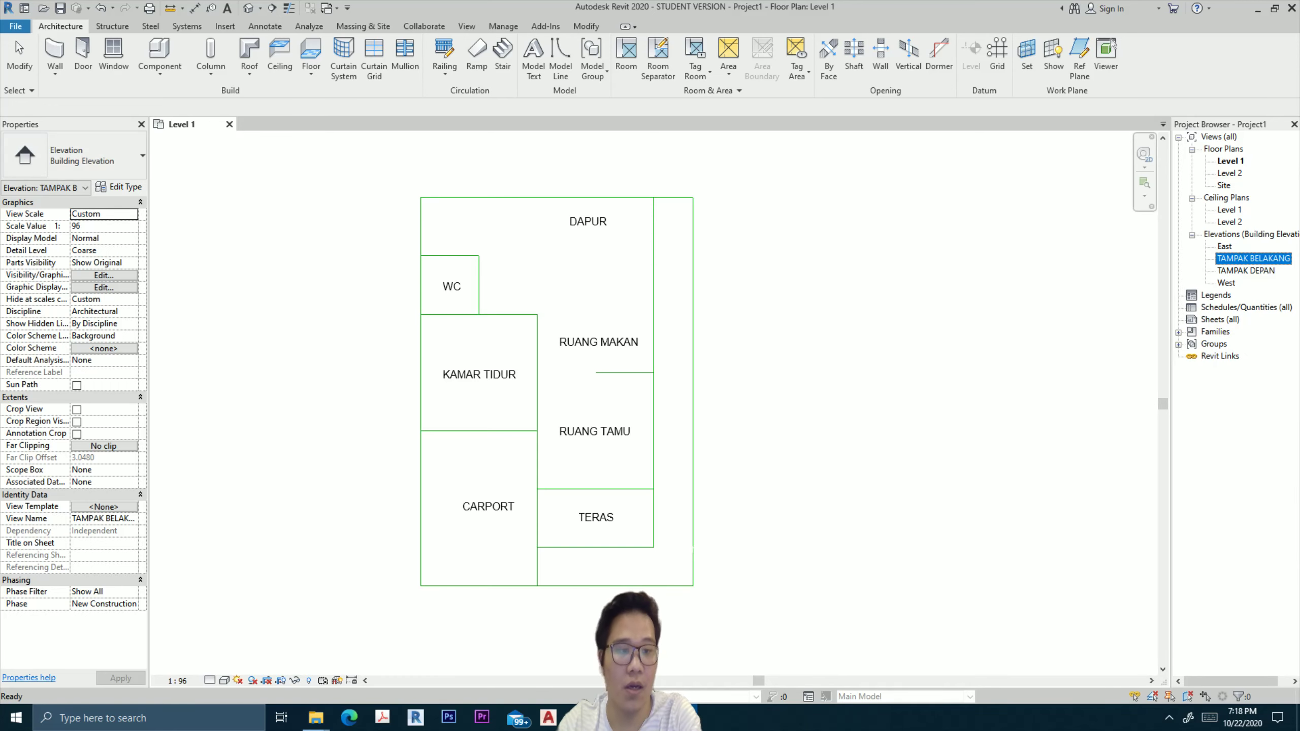
Rename the West elevation TAMPAK SAMPING KIRI and the East elevation TAMPAK SAMPING KANAN.
right_click(1226, 283)
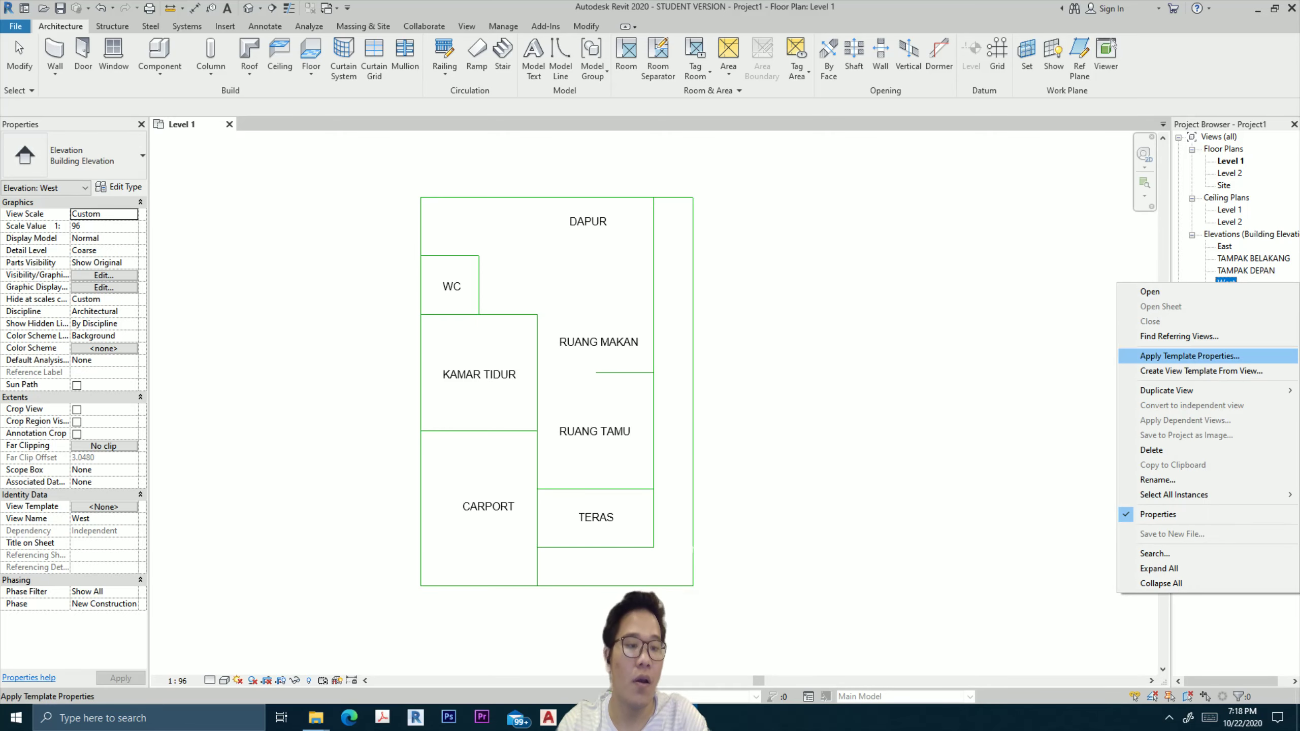
click(1158, 480)
text(TAM)
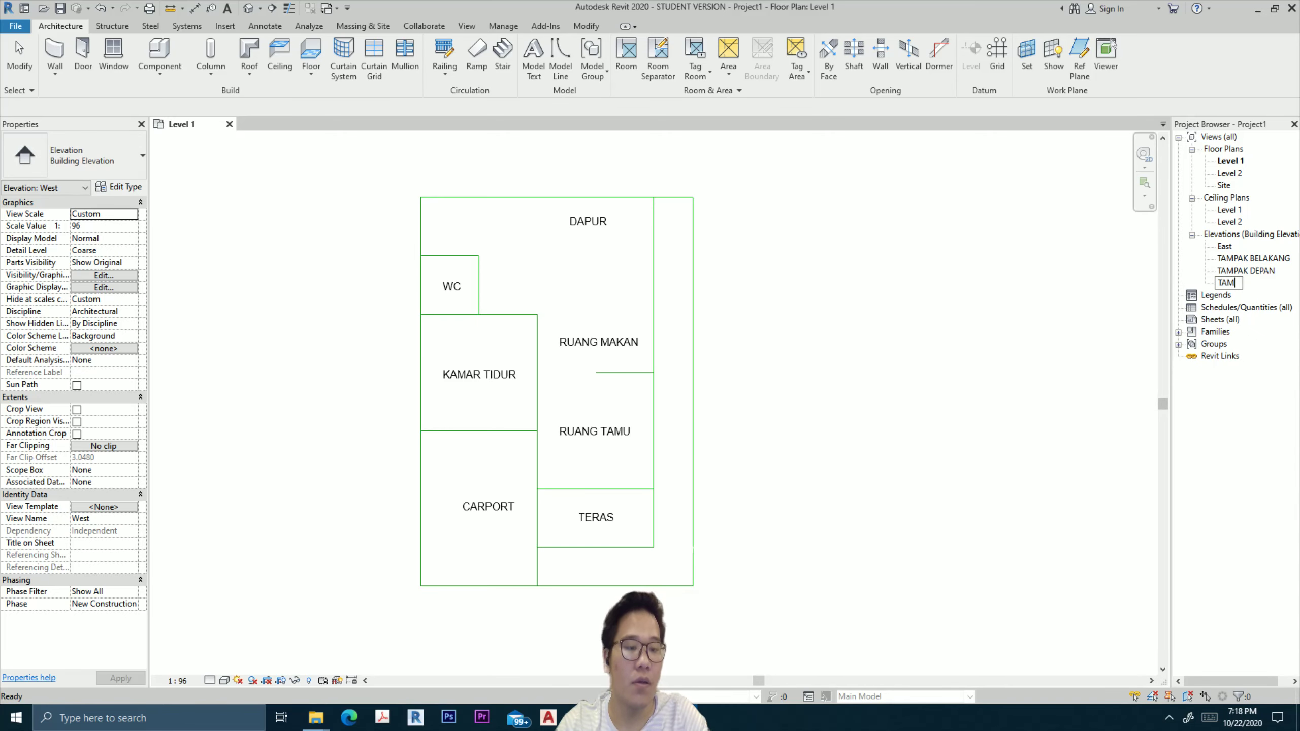
text(PAK SAMPI)
text(RI)
key(Return)
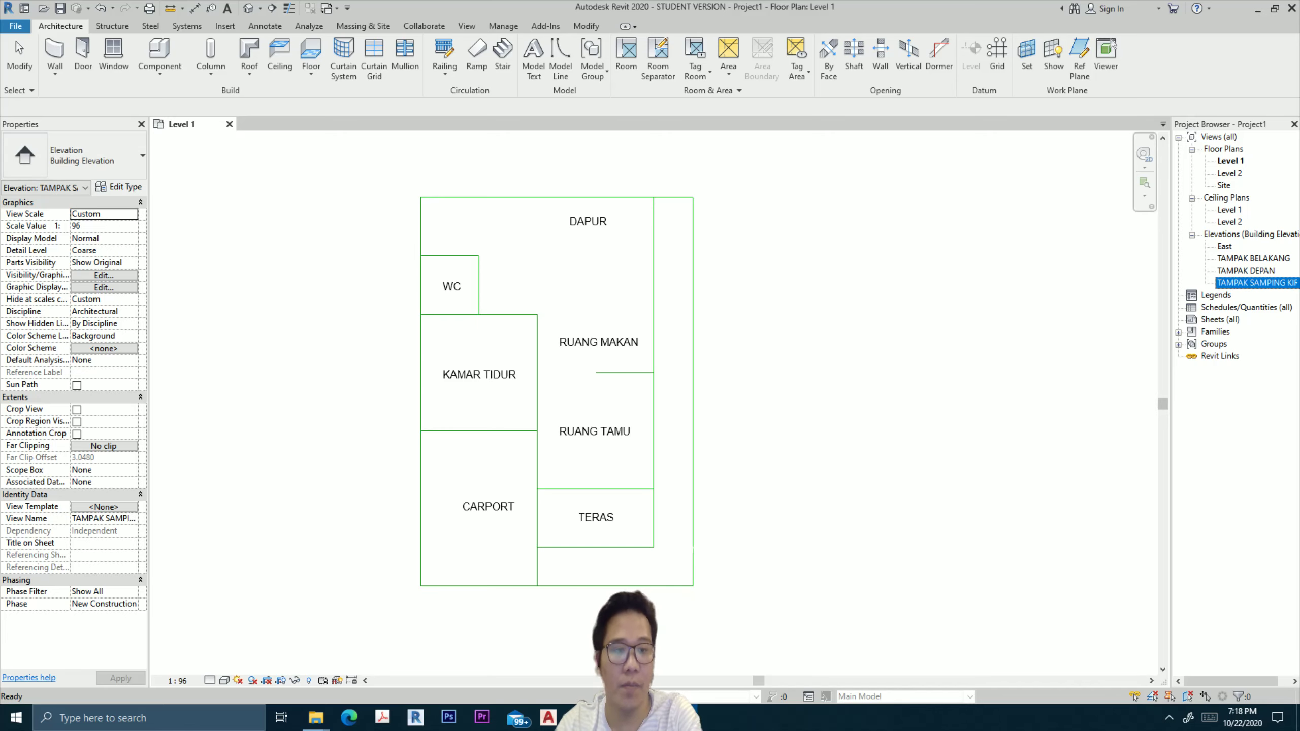
click(1225, 246)
right_click(1224, 247)
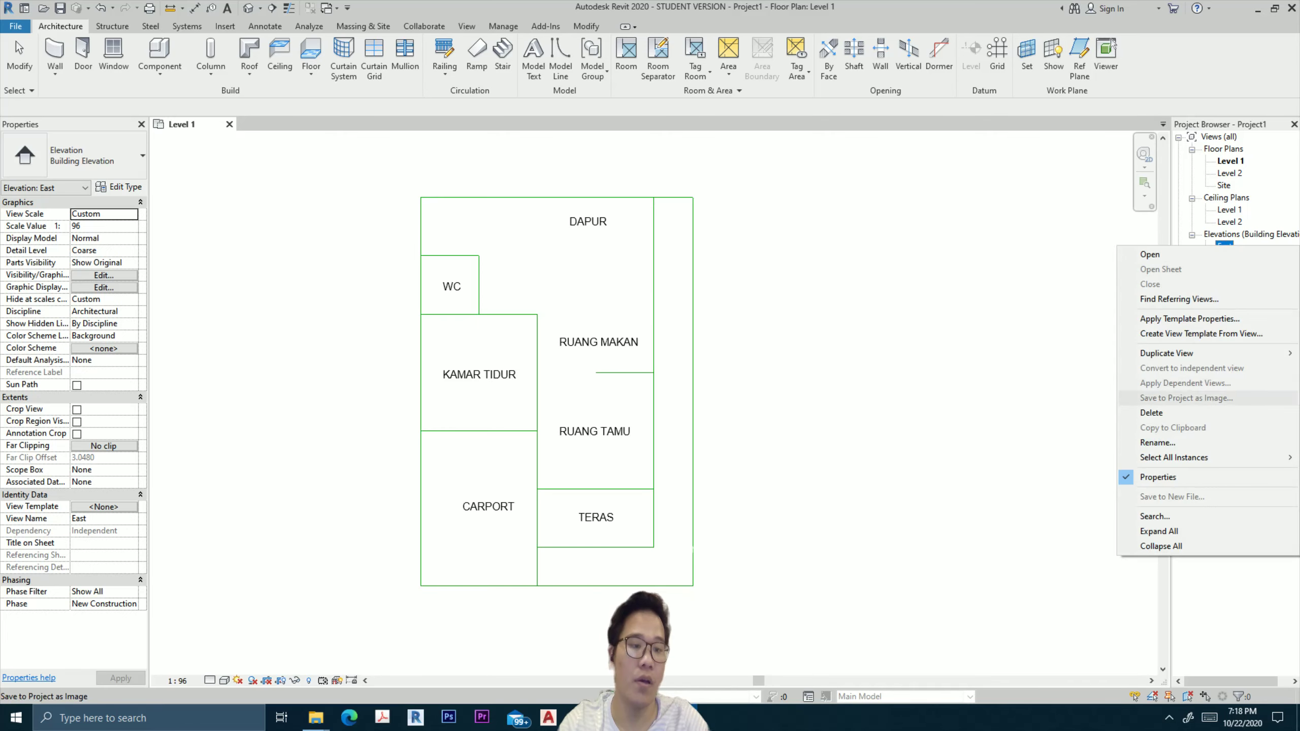
click(1157, 442)
text(TA)
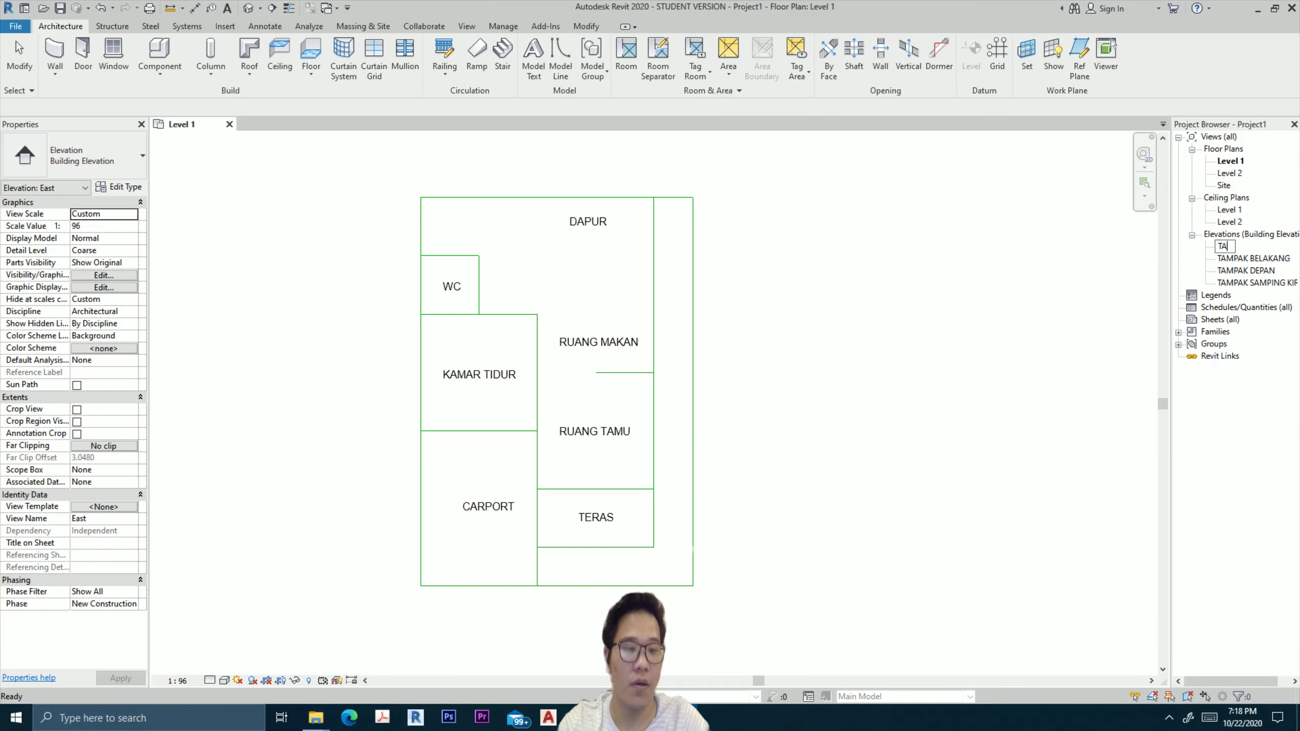
text(MPAK SAMPING KANAN)
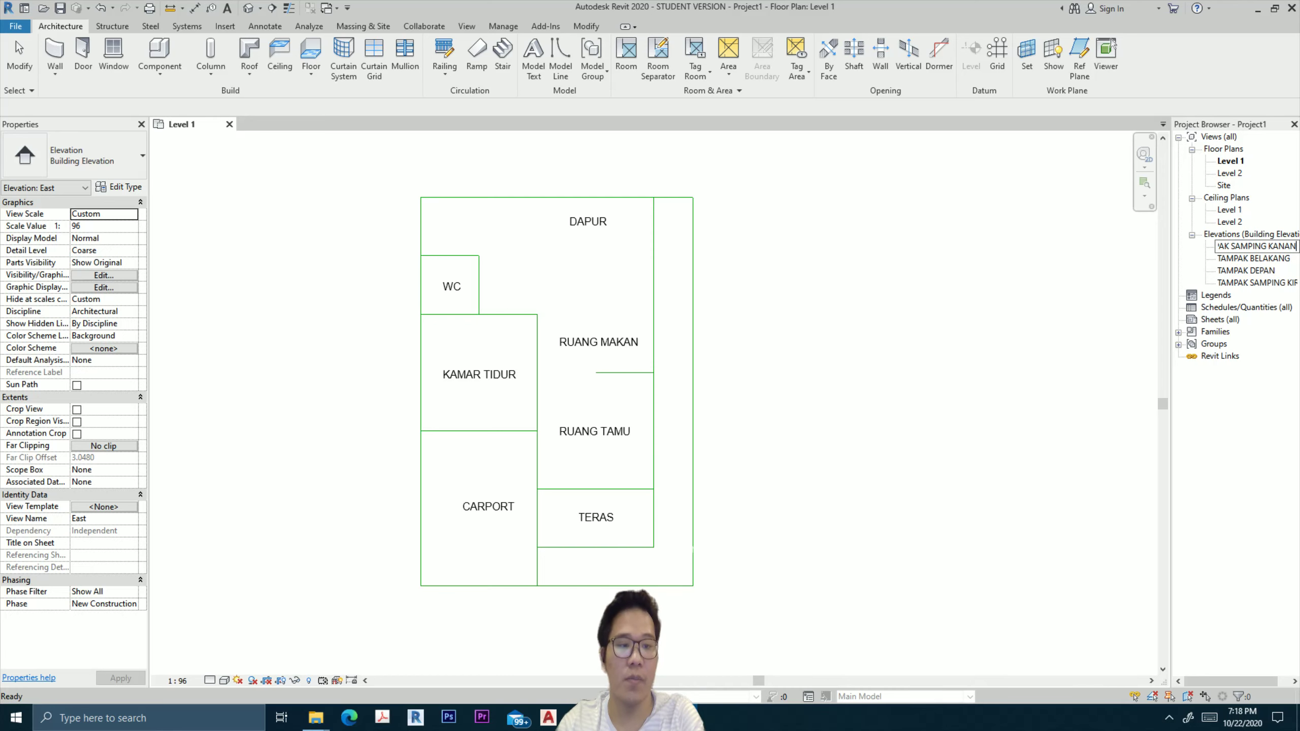
key(Return)
Rename the Level 1 view to DENAH LANTAI 1, renaming the matching level too.
click(1230, 161)
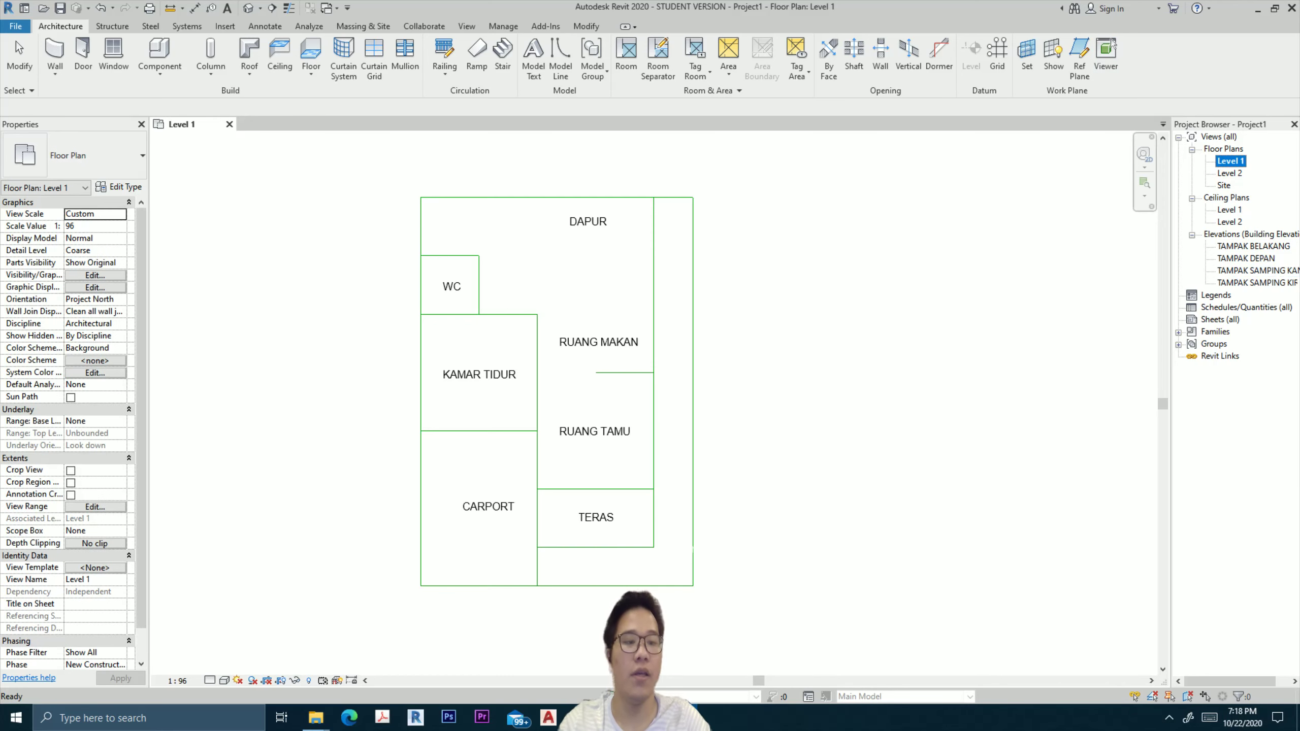
right_click(1231, 161)
click(1157, 362)
text(DE)
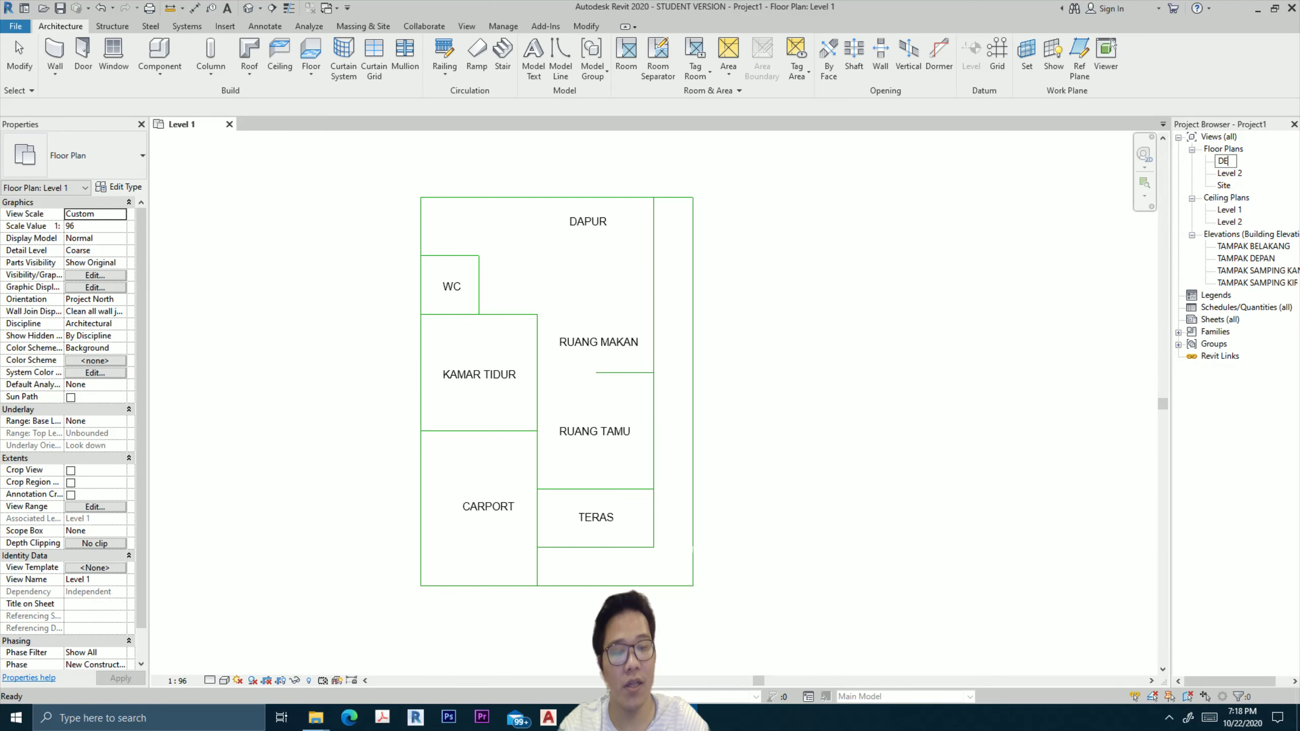
text(NAH LANTAI 1)
key(Return)
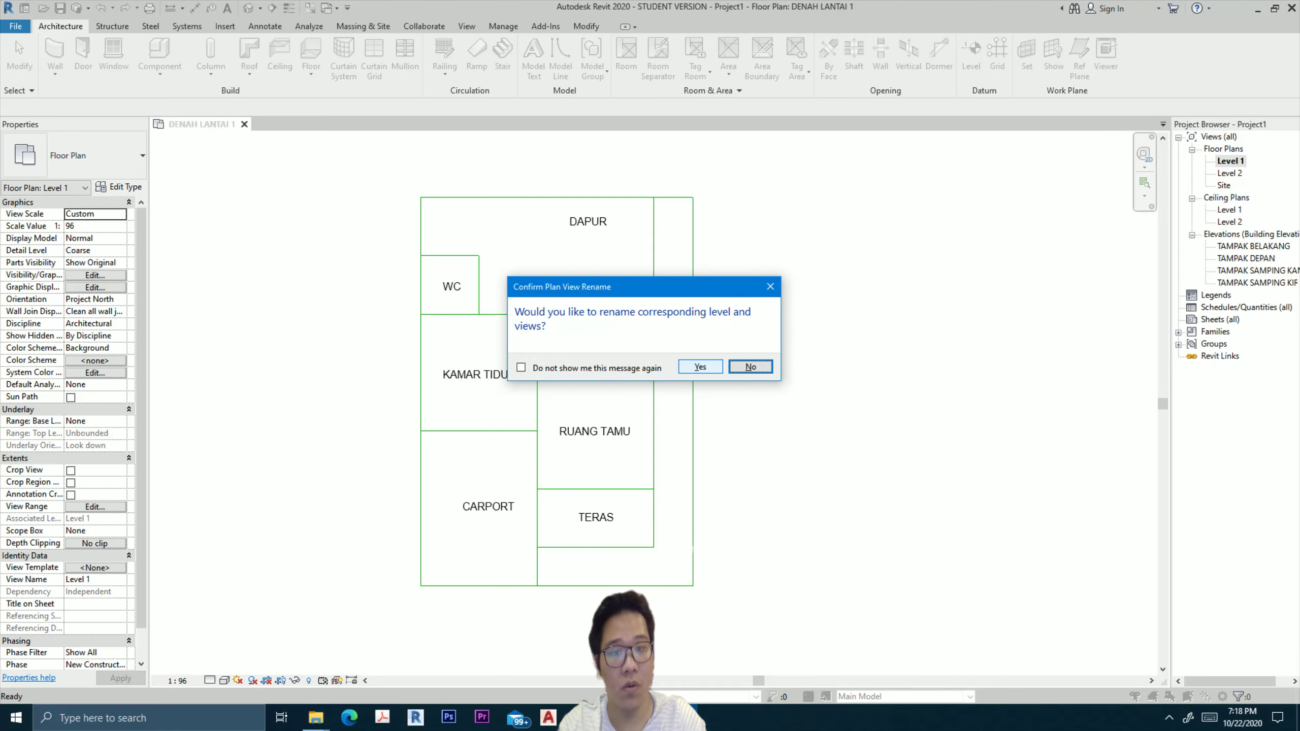
click(700, 366)
Rename the Level 2 view to DENAH LANTAI 2, confirming the level rename.
click(1230, 173)
right_click(1230, 173)
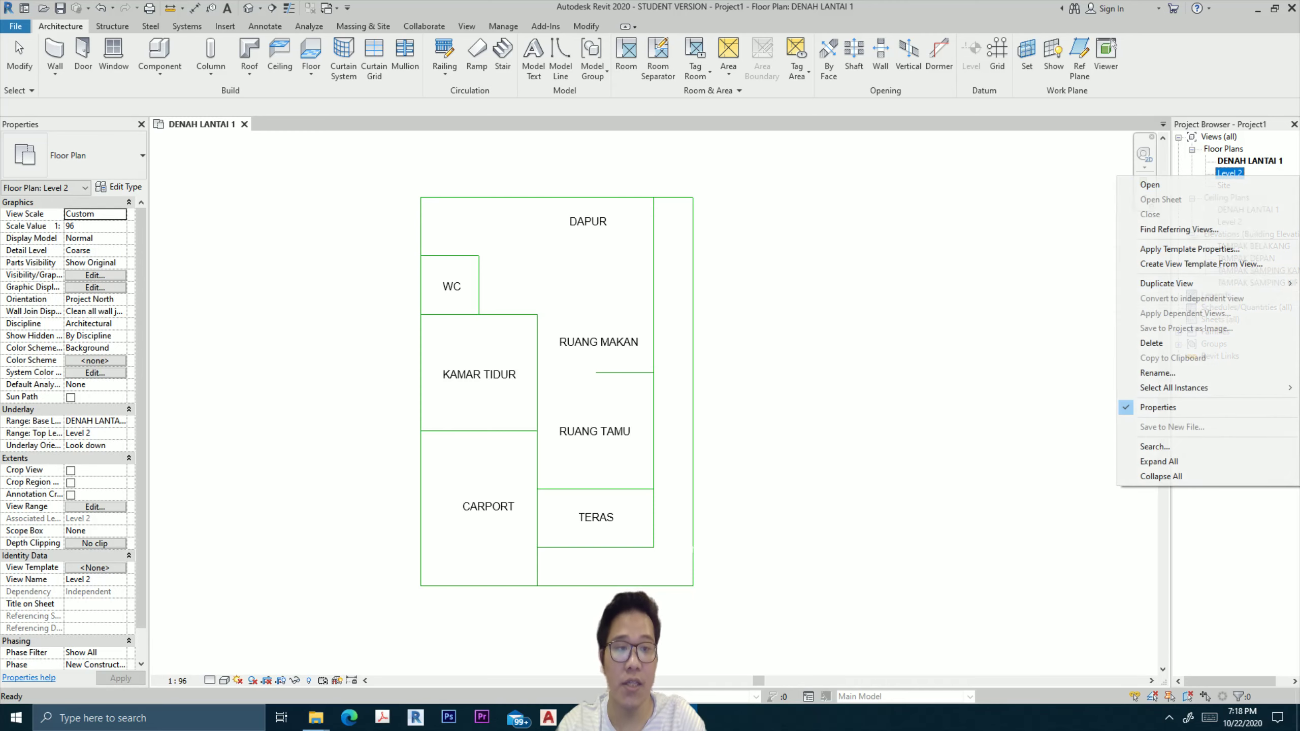
click(1158, 373)
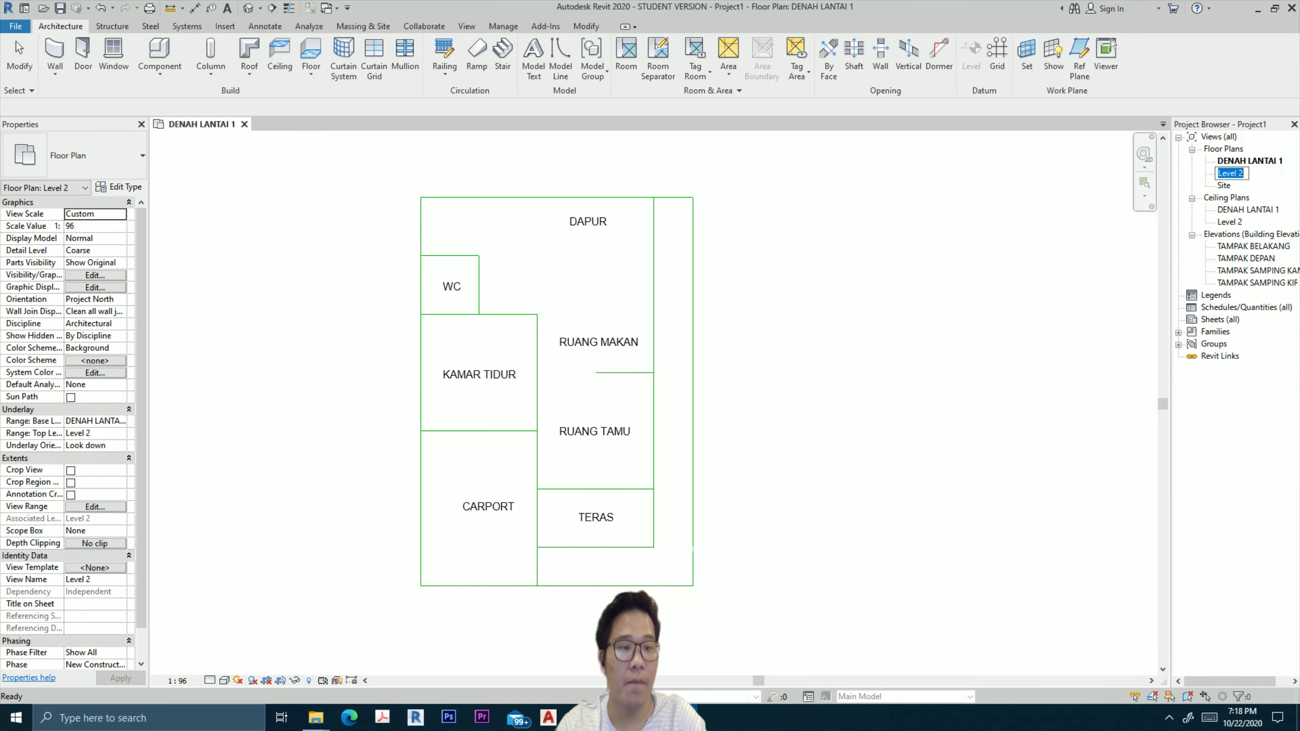
text(DEN)
text(NTAI 2)
key(Return)
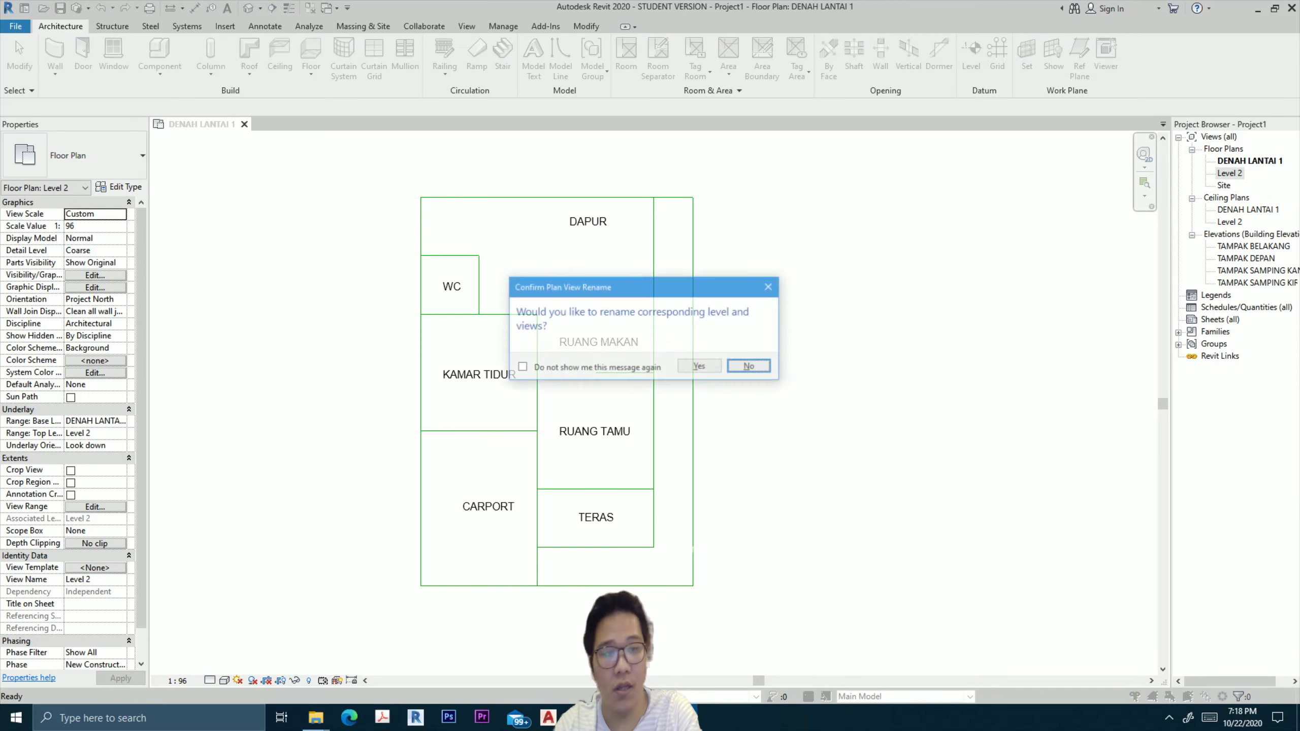
key(Left)
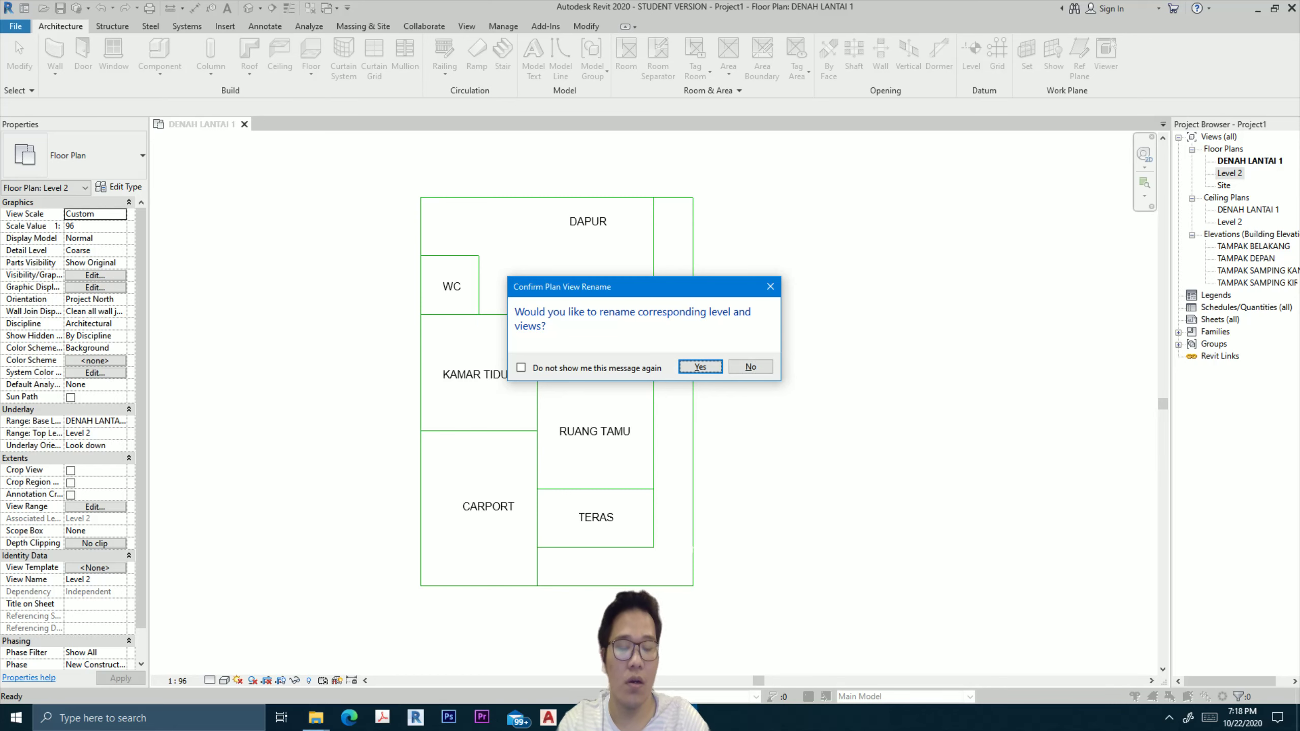
key(Return)
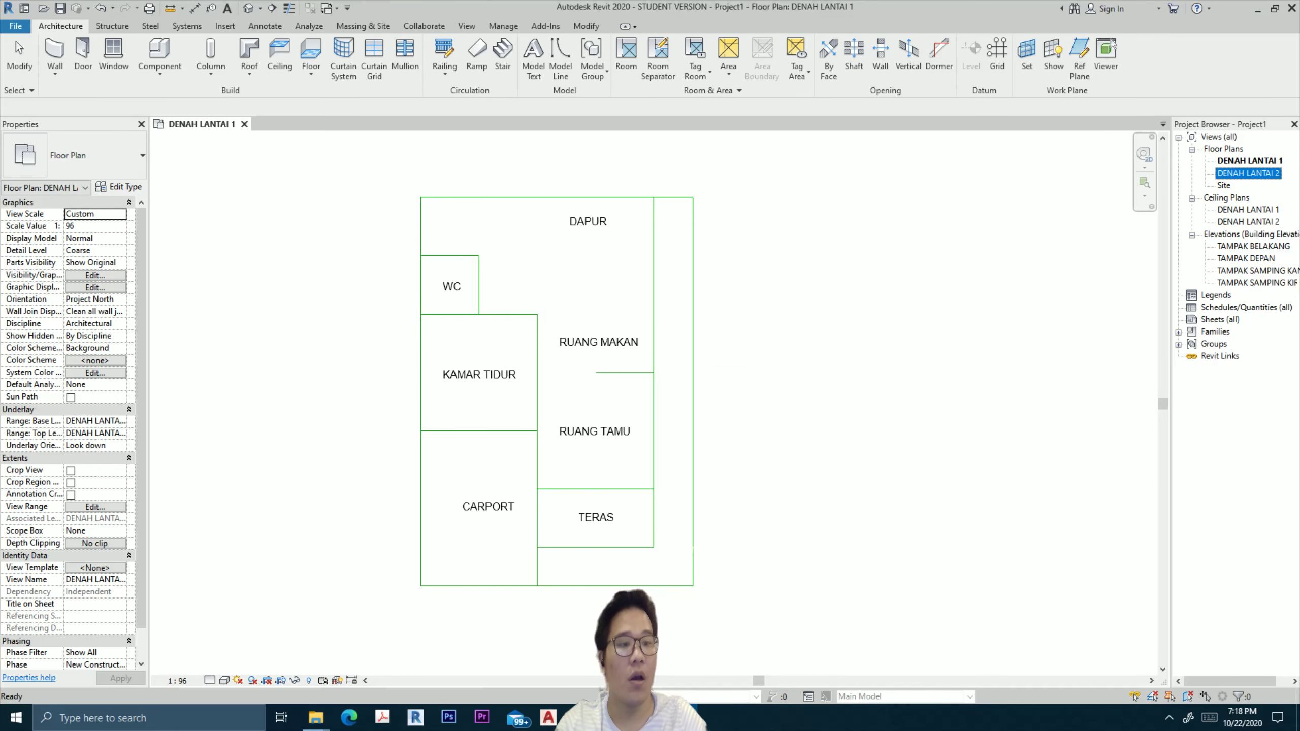
Rename the Site plan view to SITE PLAN.
click(1224, 185)
right_click(1224, 185)
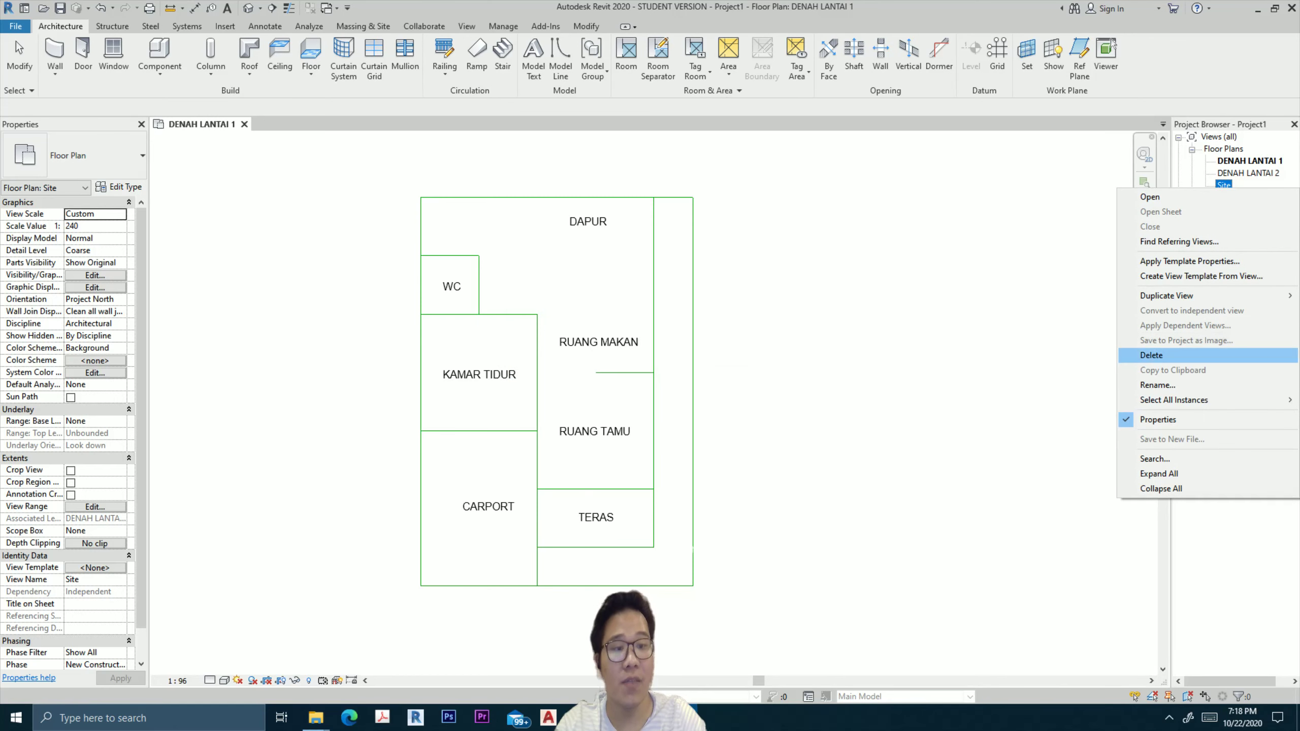
click(1158, 384)
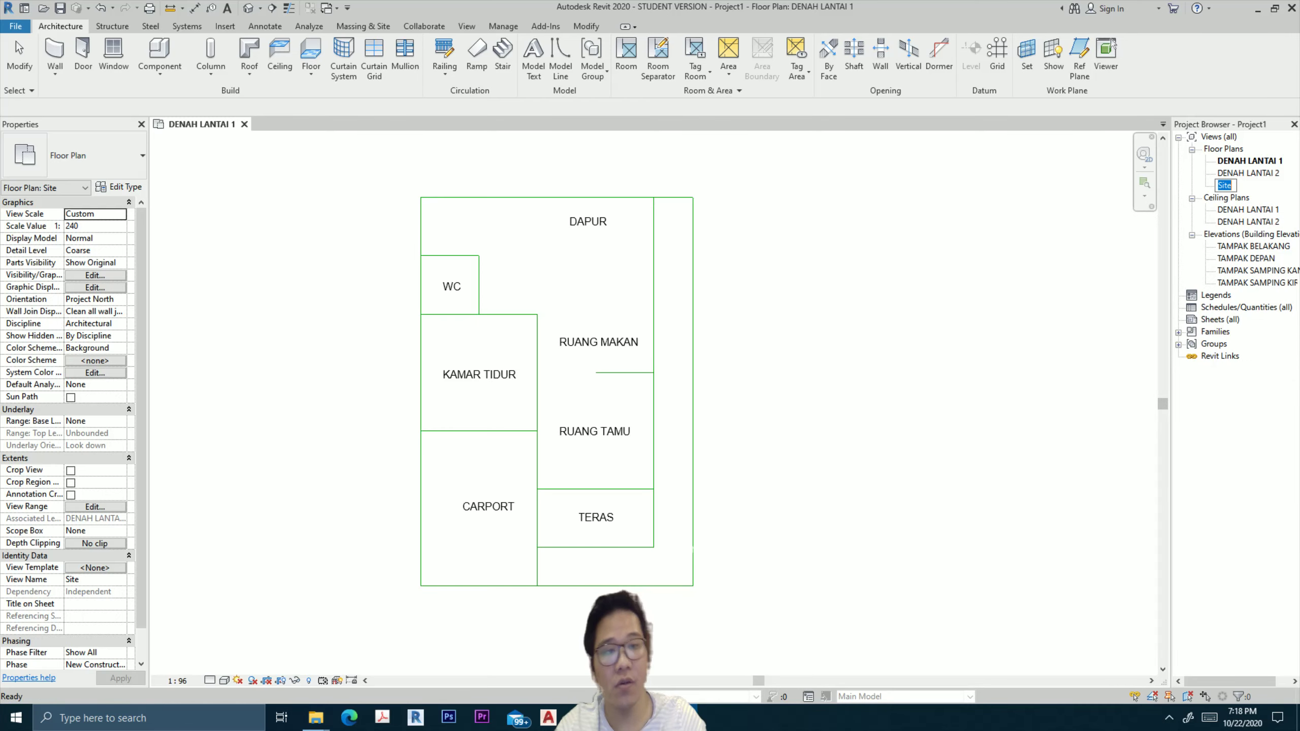
text(SITE PLAN)
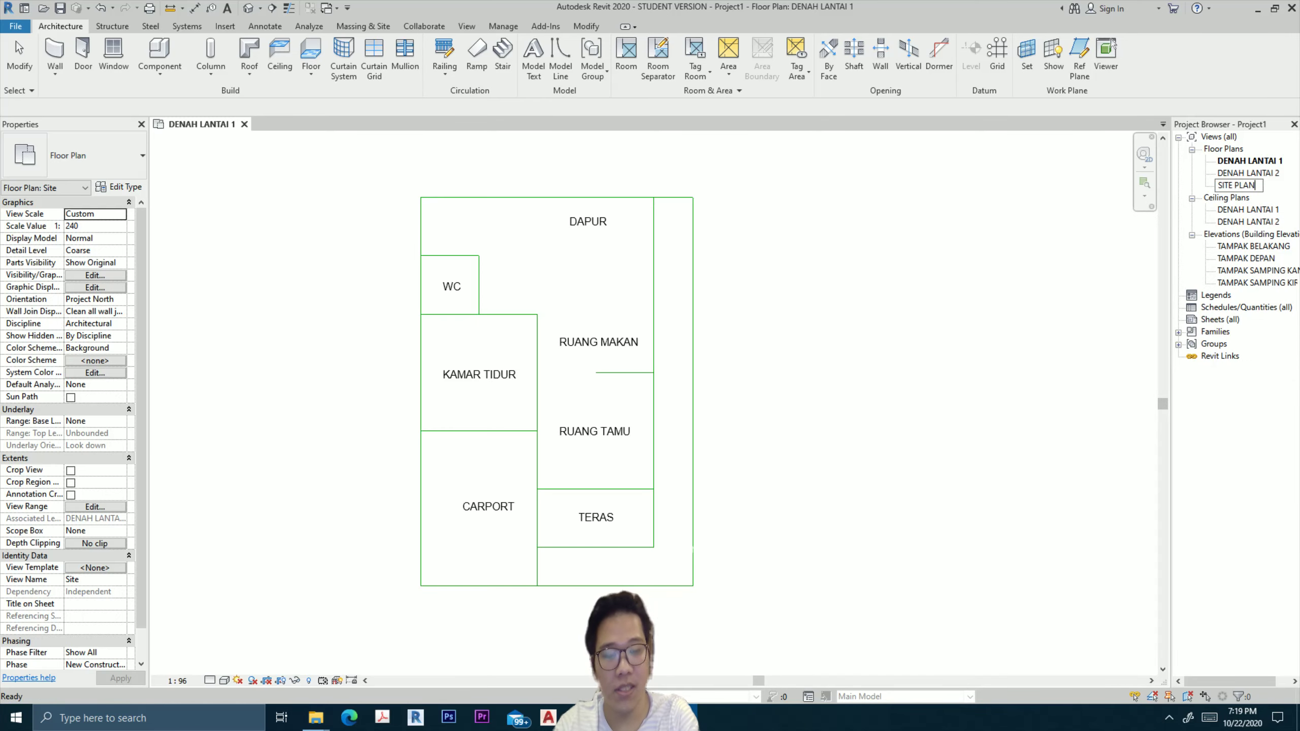
key(Return)
key(Escape)
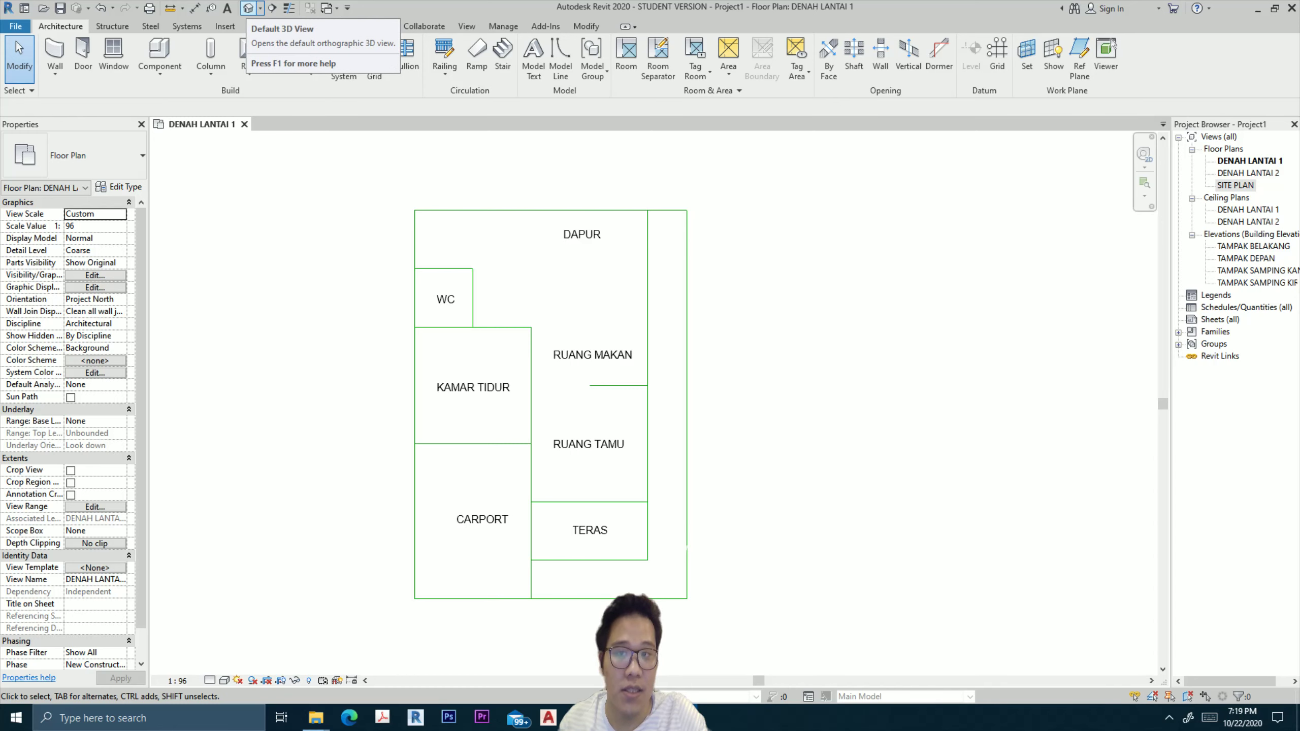
Open the default 3D view, then zoom and pan to recentre the room outlines.
click(250, 9)
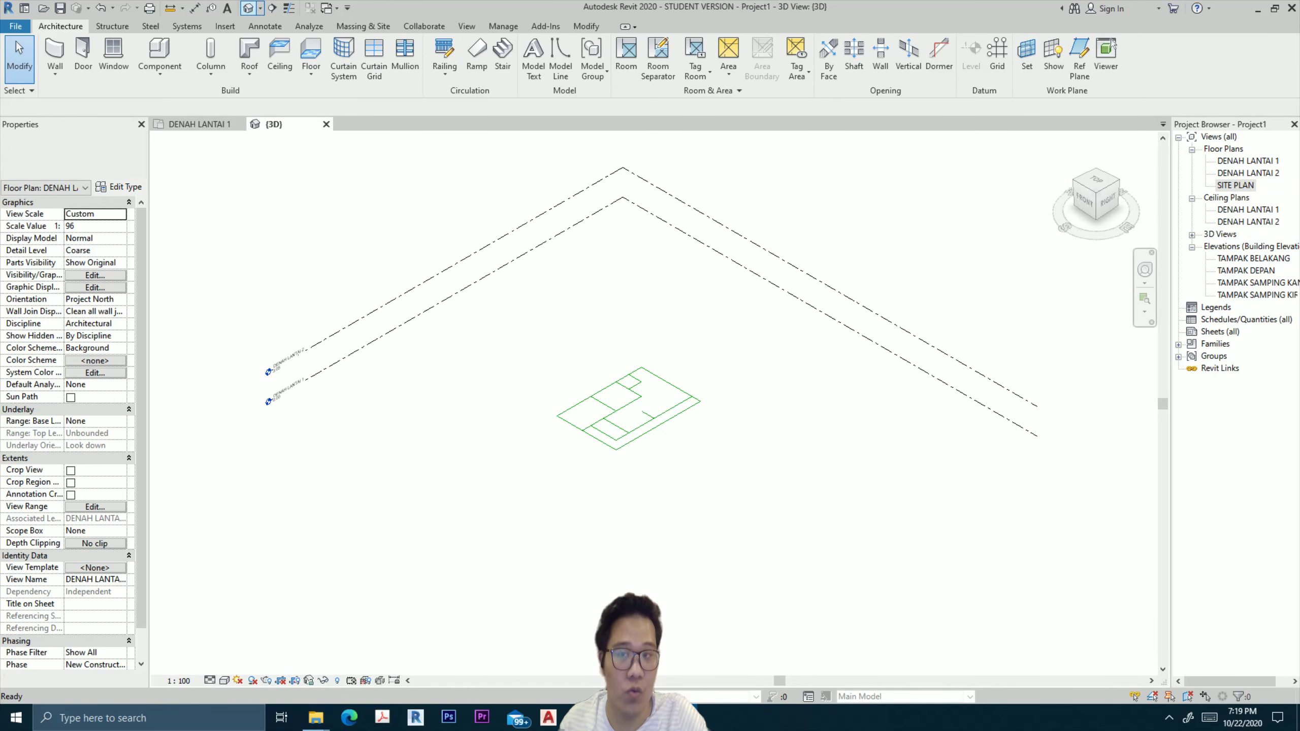
scroll(586, 413, up, 2)
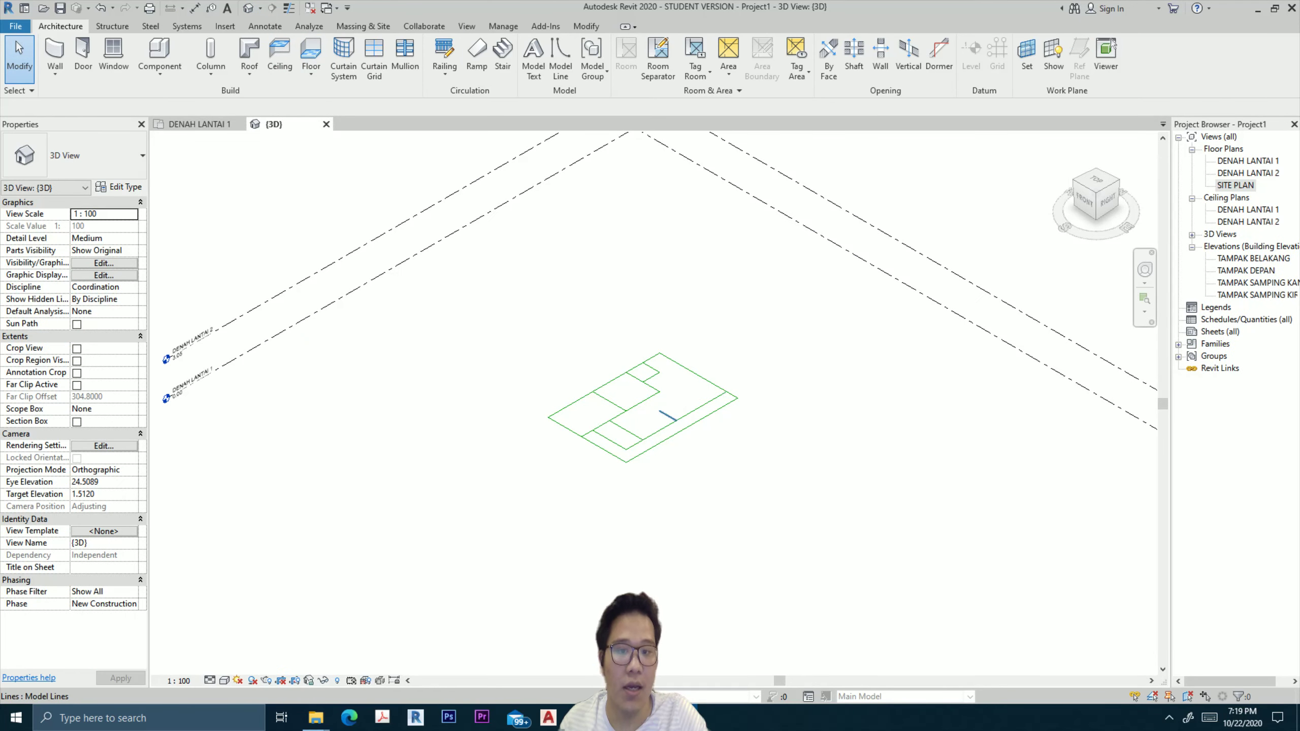
mouse_move(668, 416)
middle_down()
mouse_move(666, 368)
mouse_move(650, 379)
mouse_move(660, 340)
mouse_move(660, 366)
mouse_move(640, 379)
middle_up()
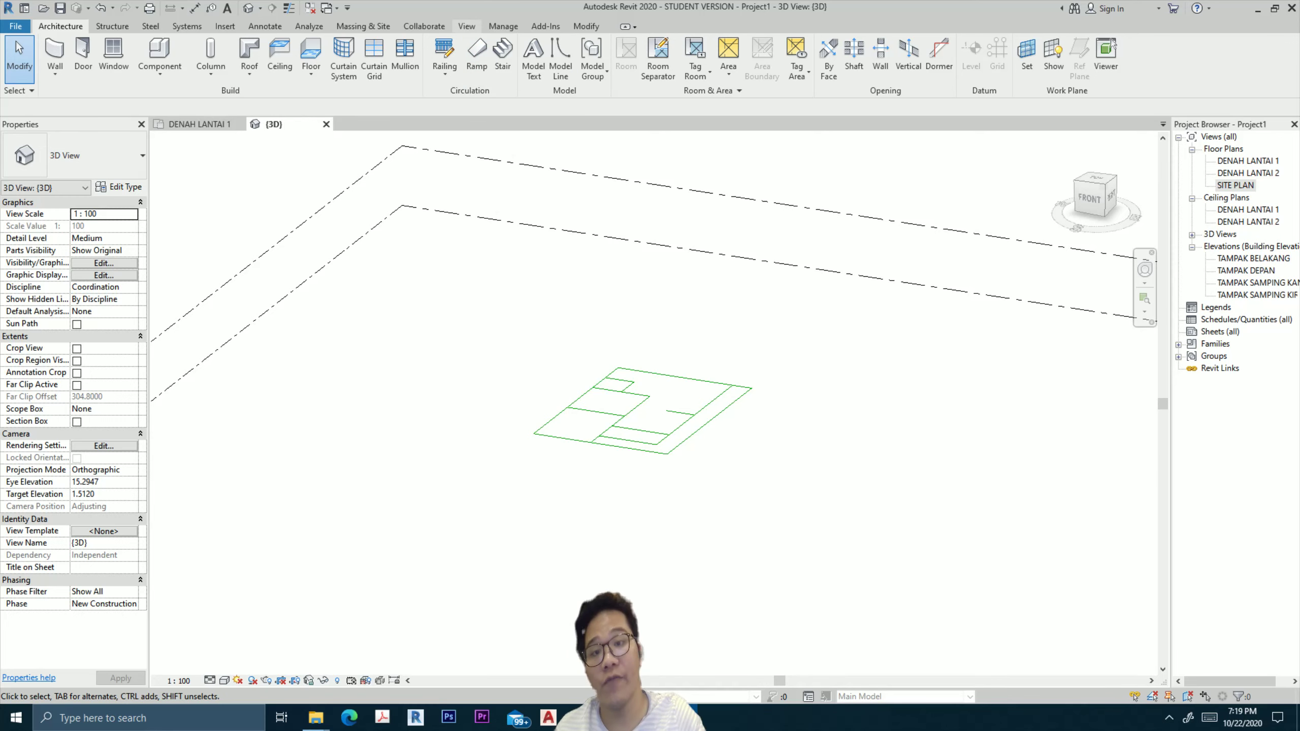
click(466, 26)
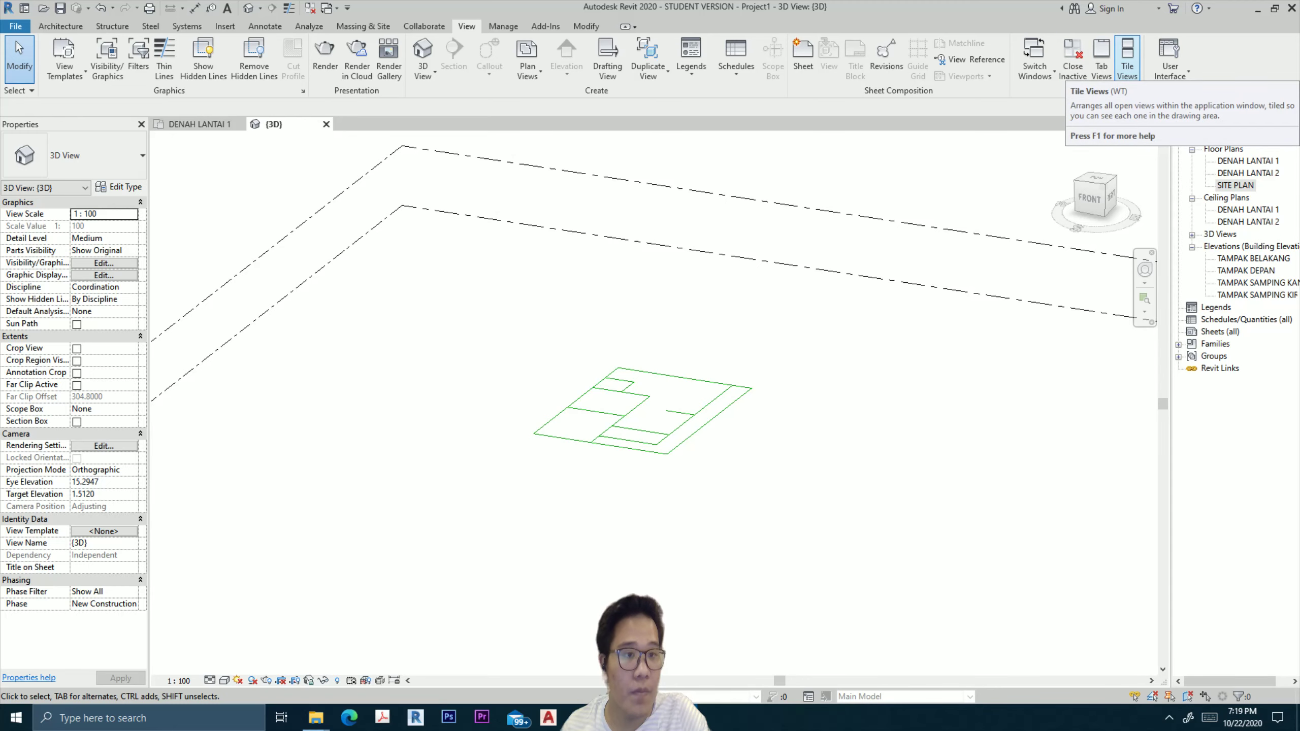
Tile the open views, make DENAH LANTAI 1 active, and re-tile them.
click(1128, 58)
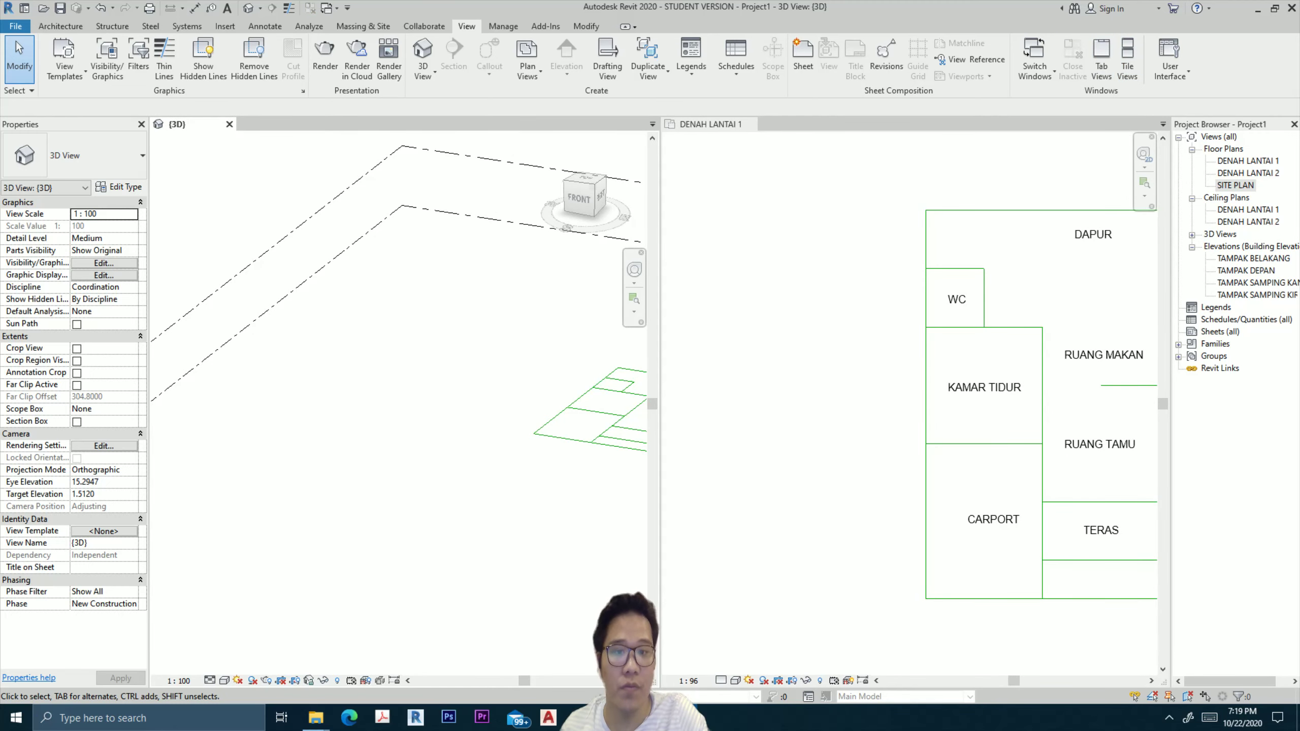
middle_drag(563, 410, 276, 405)
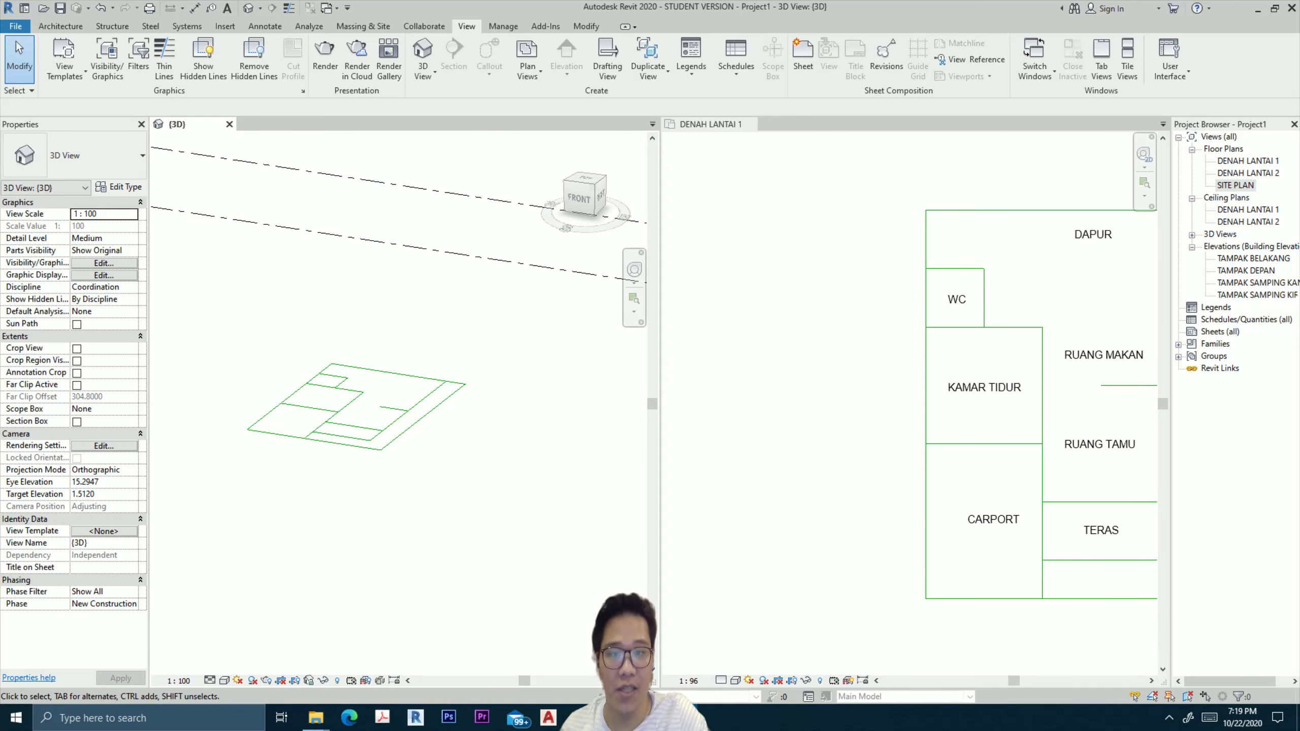
click(1035, 65)
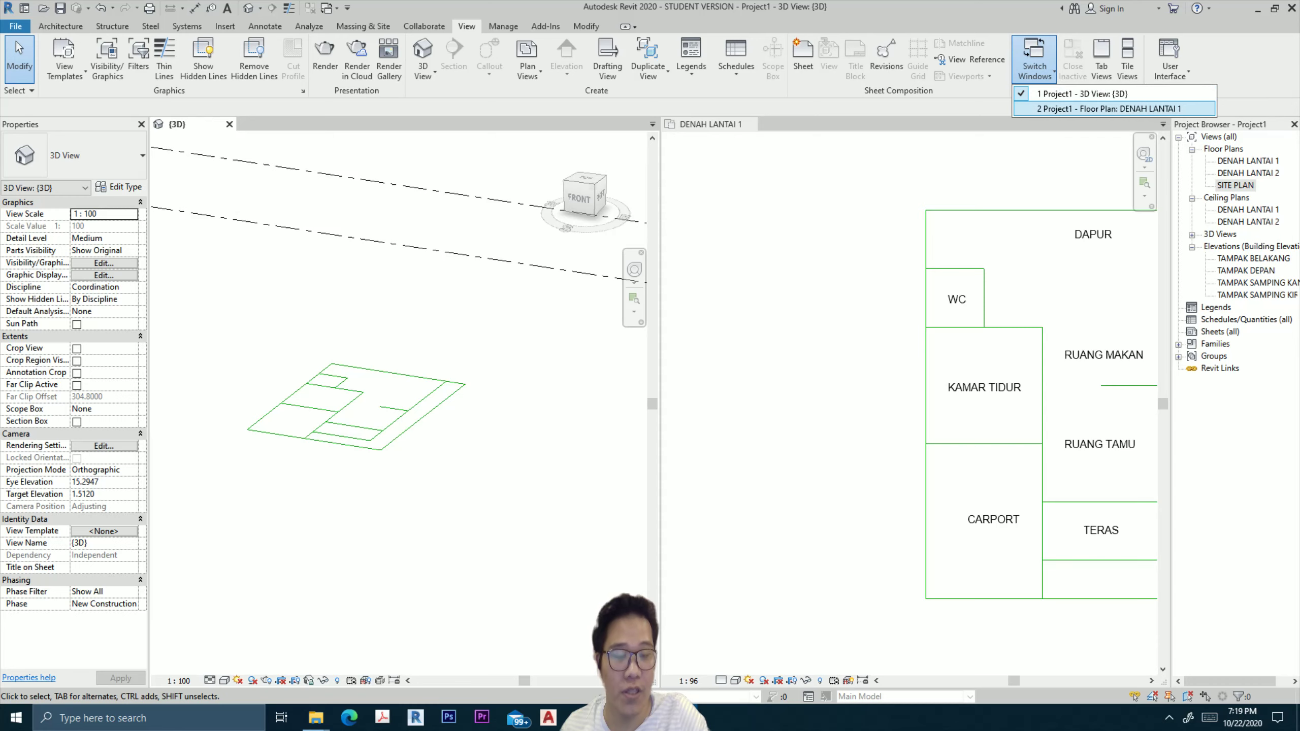
click(1108, 108)
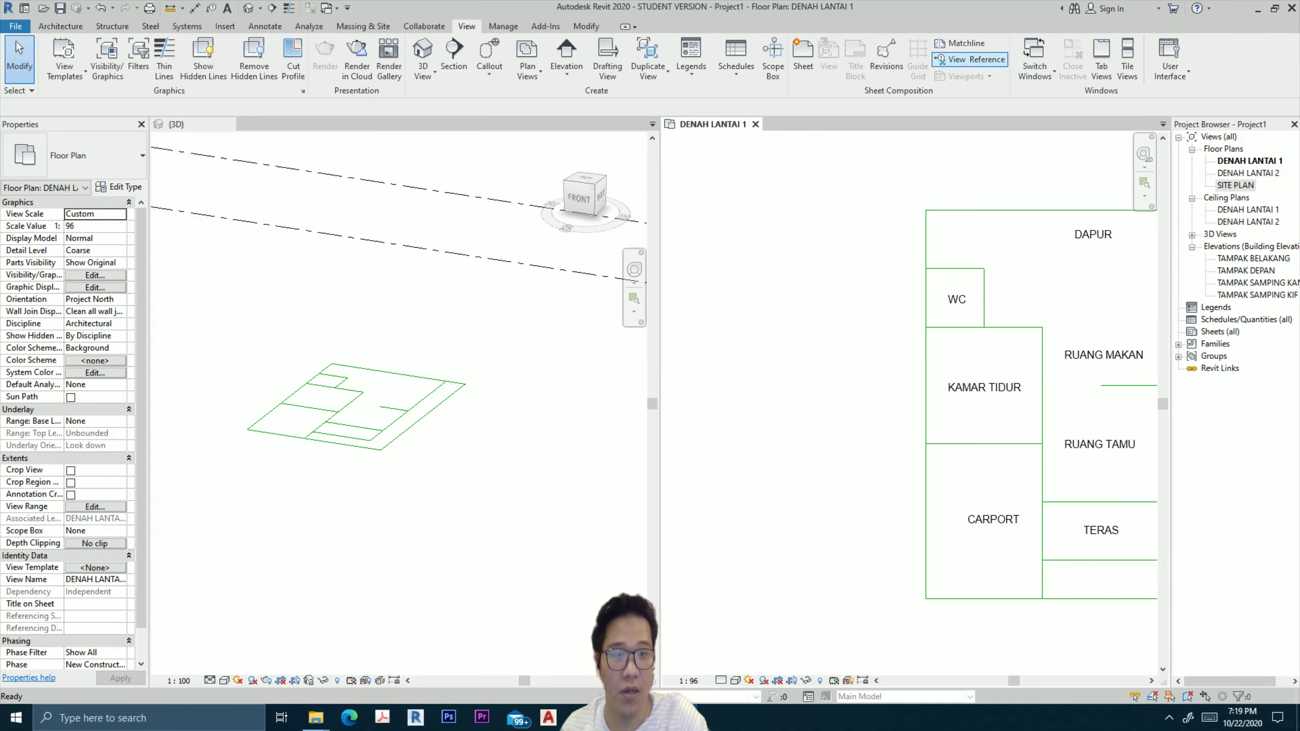
click(1127, 61)
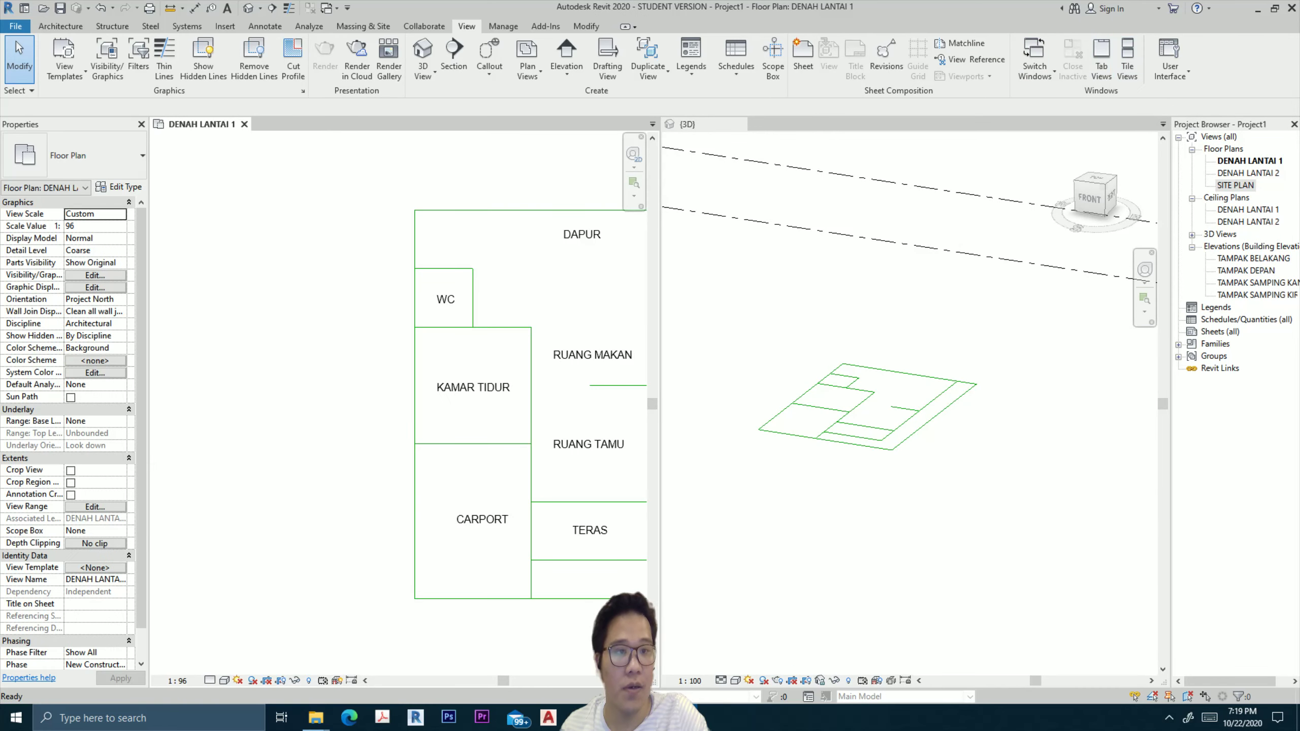
Zoom and pan so the floor plan and 3D model are both centred in their views.
scroll(474, 388, down, 1)
mouse_move(474, 388)
middle_down()
mouse_move(319, 377)
mouse_move(316, 395)
middle_up()
scroll(826, 461, up, 2)
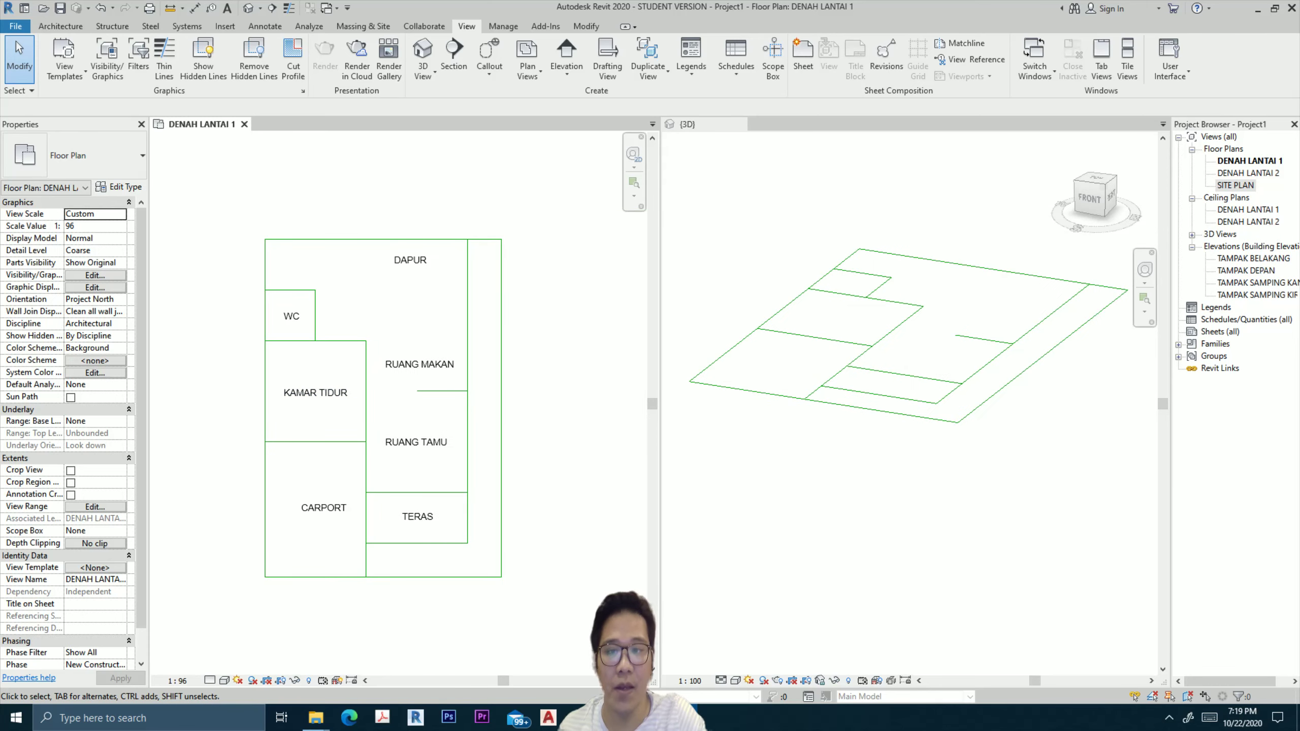
scroll(896, 333, down, 1)
mouse_move(896, 332)
middle_down()
mouse_move(860, 450)
mouse_move(906, 425)
middle_up()
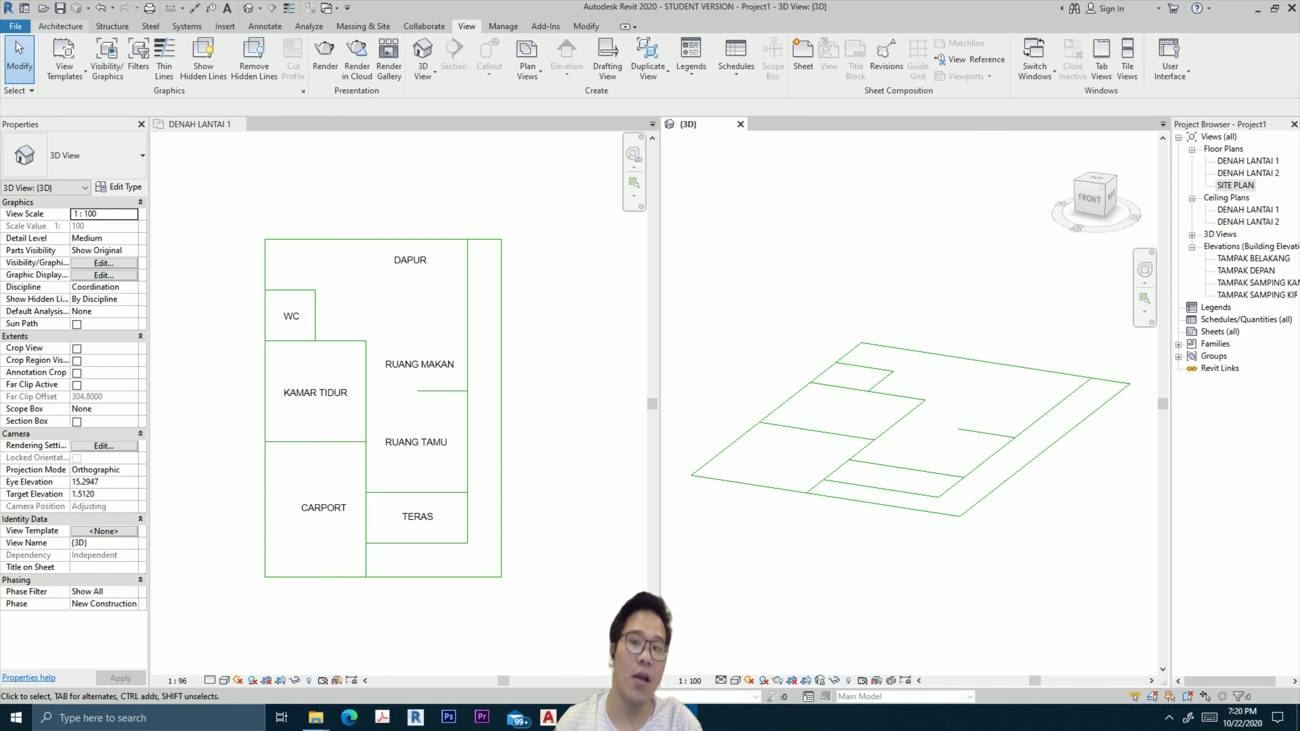
click(60, 25)
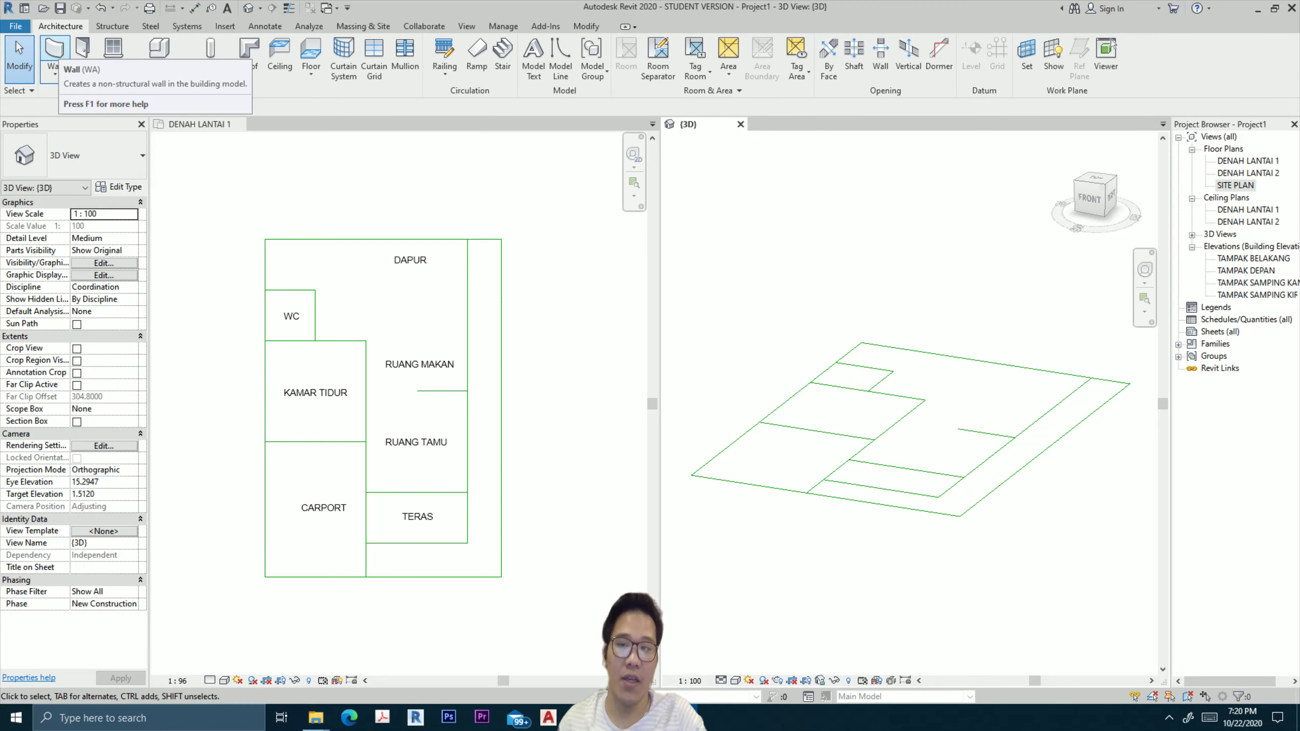
From the Wall tool's type properties, duplicate Generic - 8" as DINDING and edit its Structure.
click(54, 51)
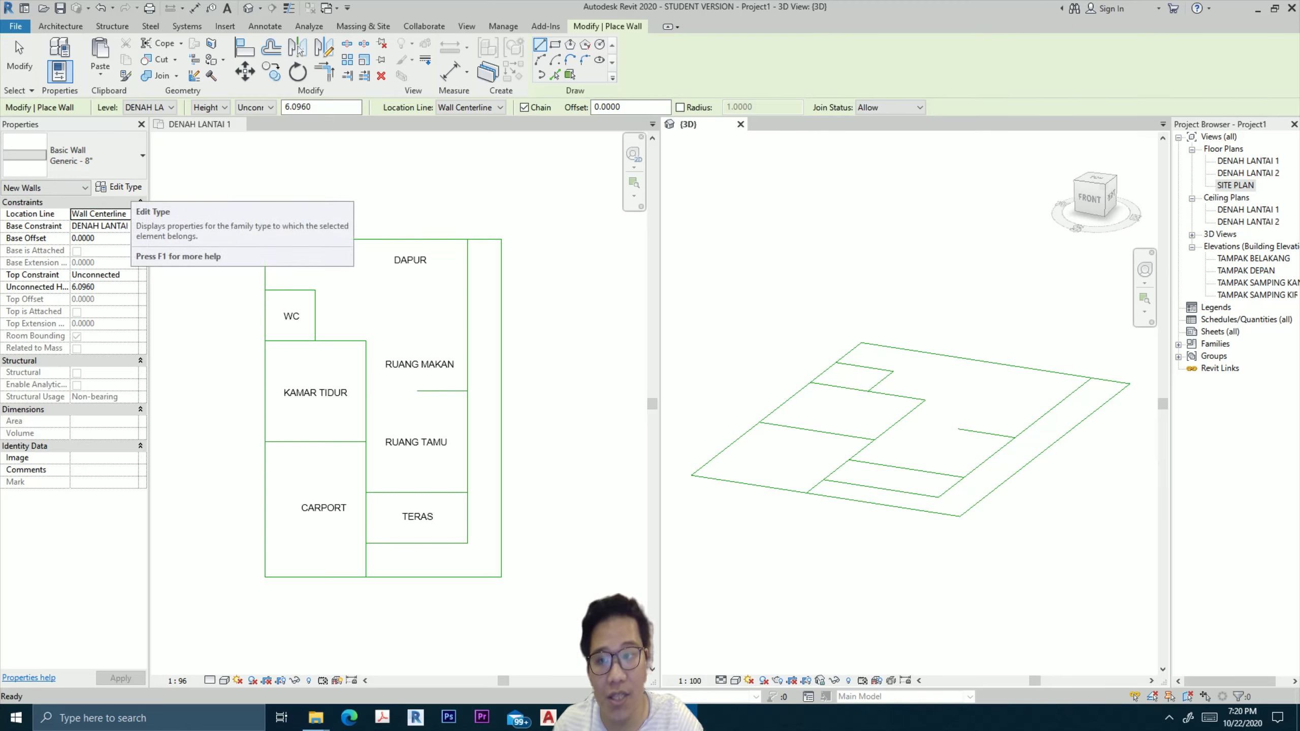
click(121, 187)
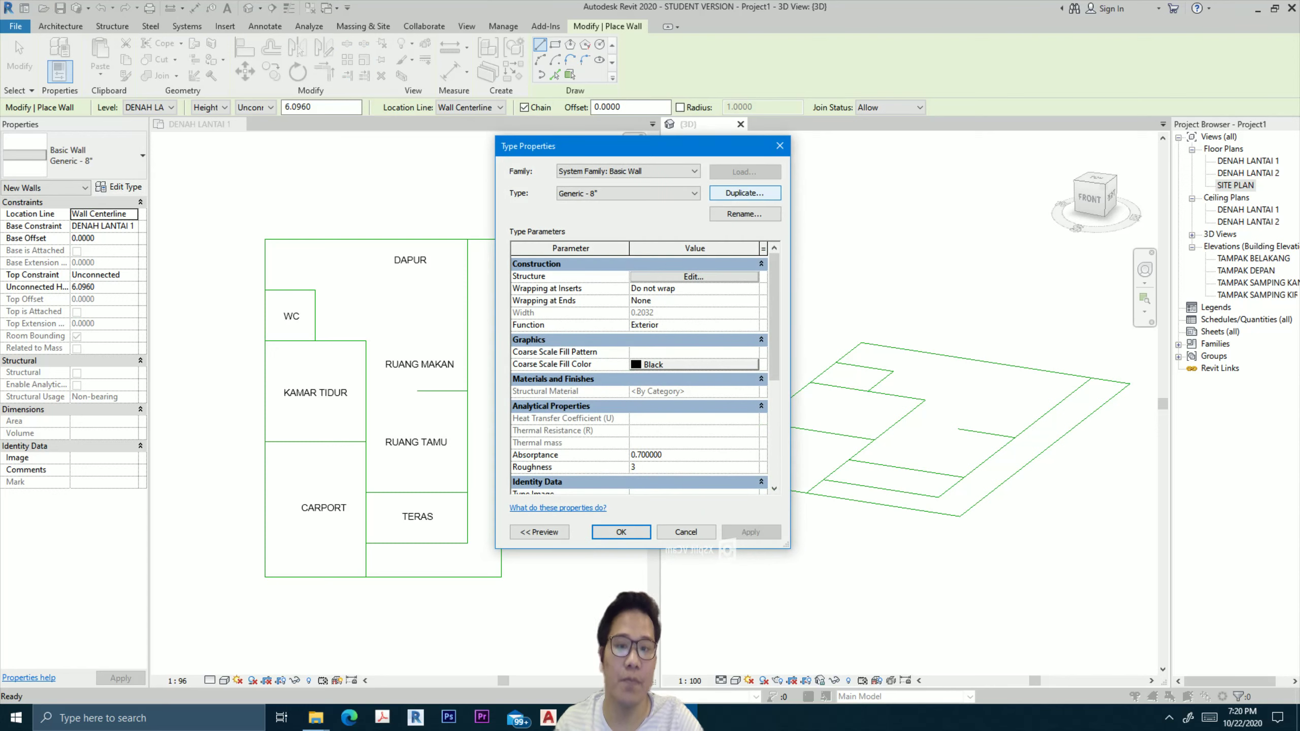
click(744, 193)
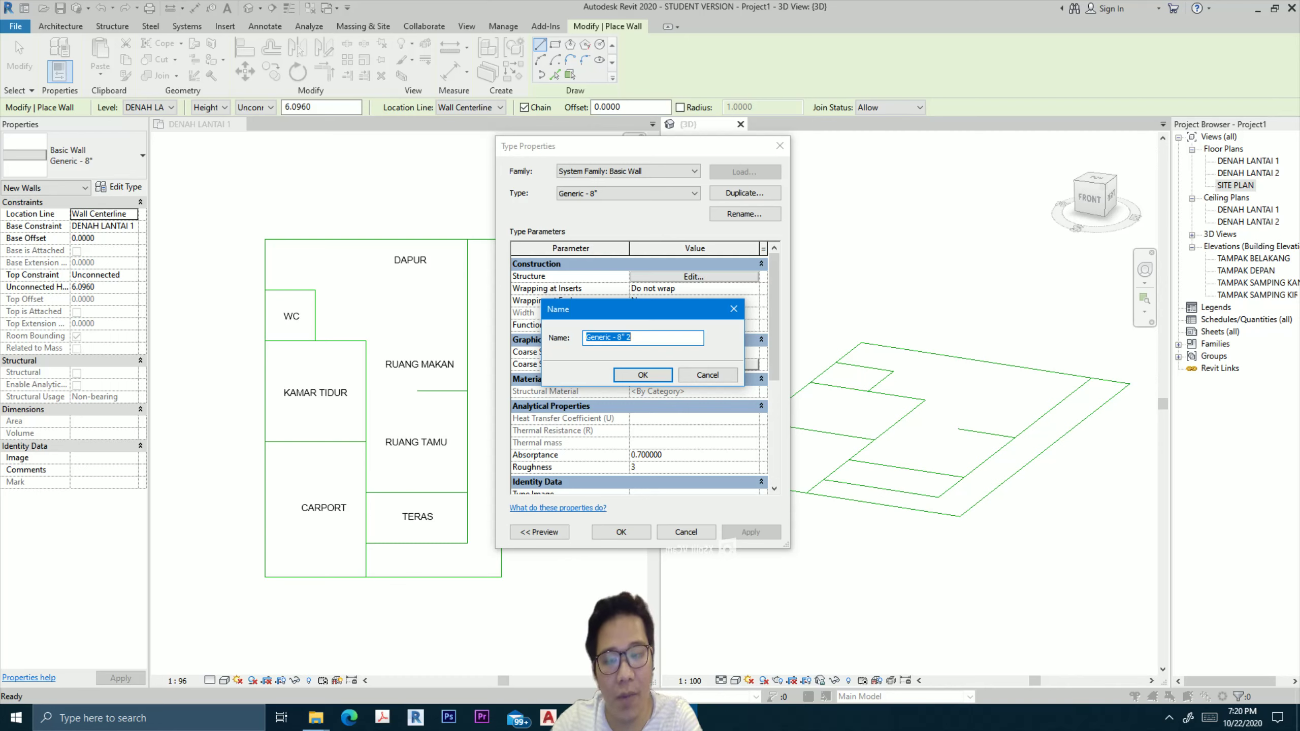
text(DINDING)
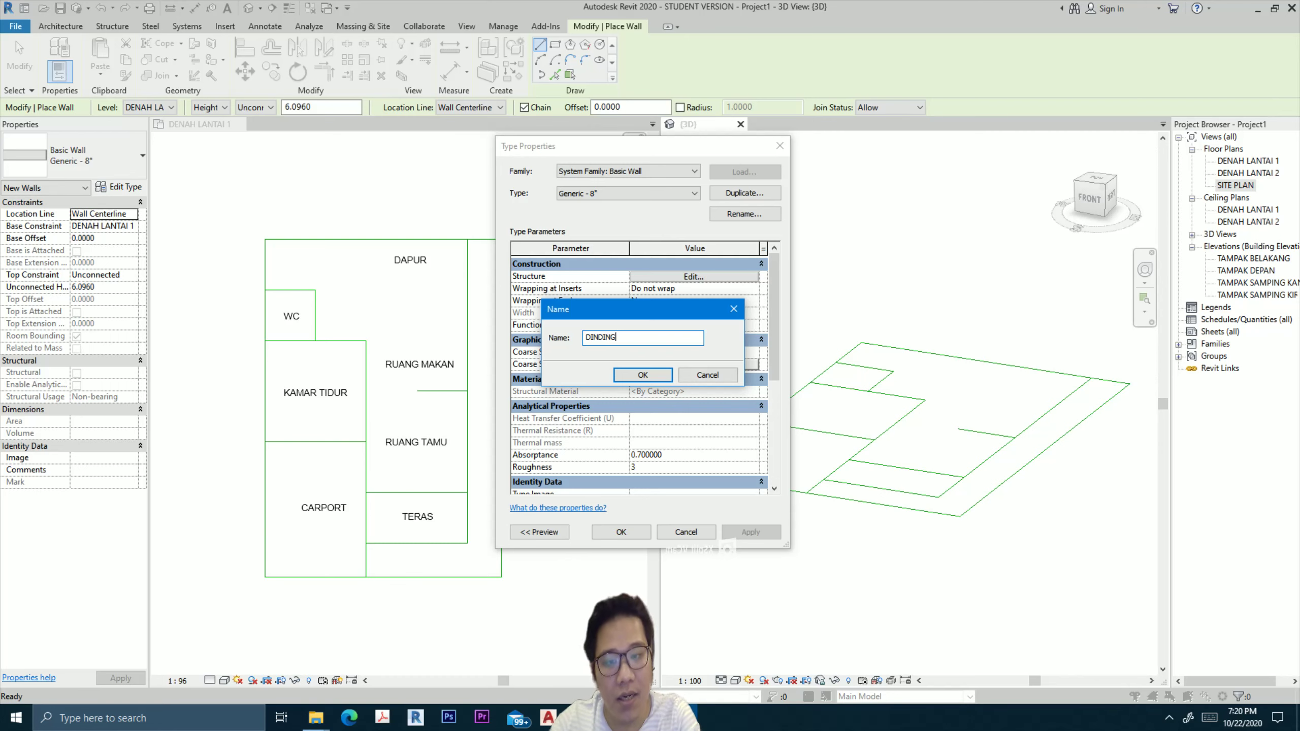
key(Return)
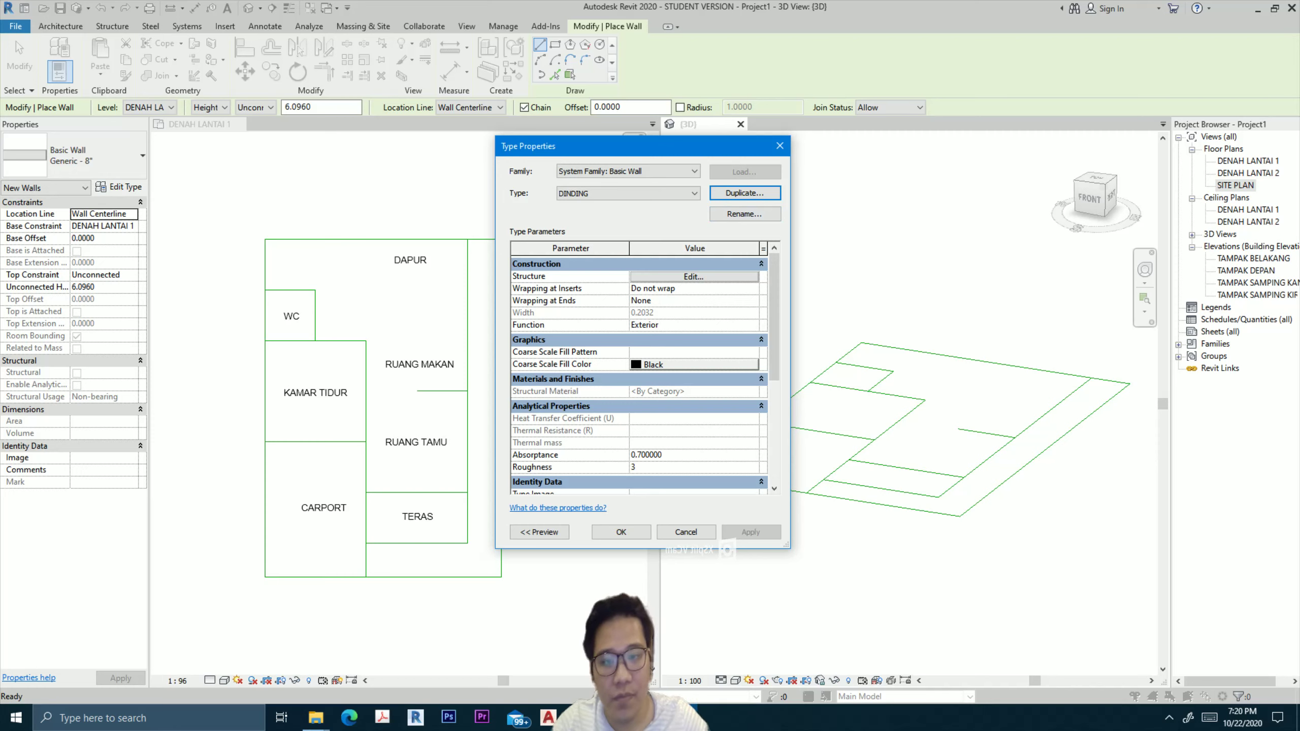
click(694, 276)
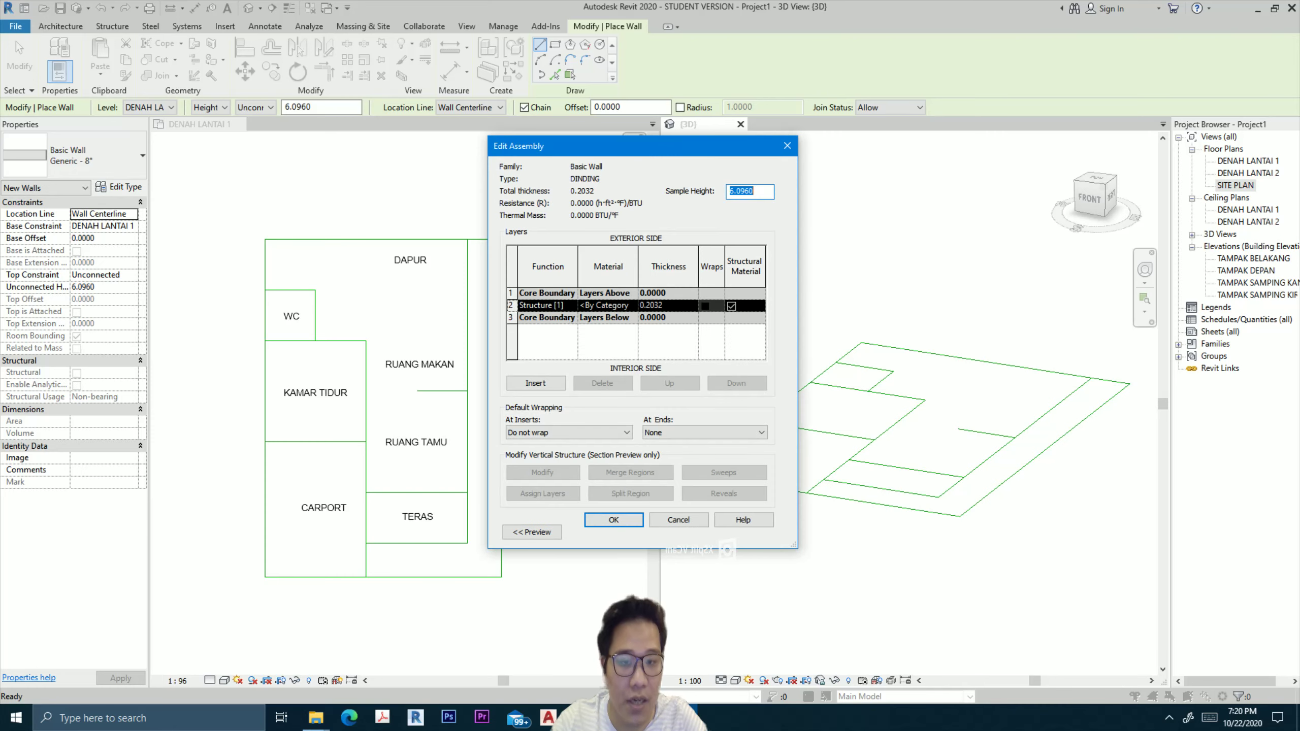
Give the DINDING structure layer 0.15 thickness and Default Wall material, and confirm both dialogs.
key(Tab)
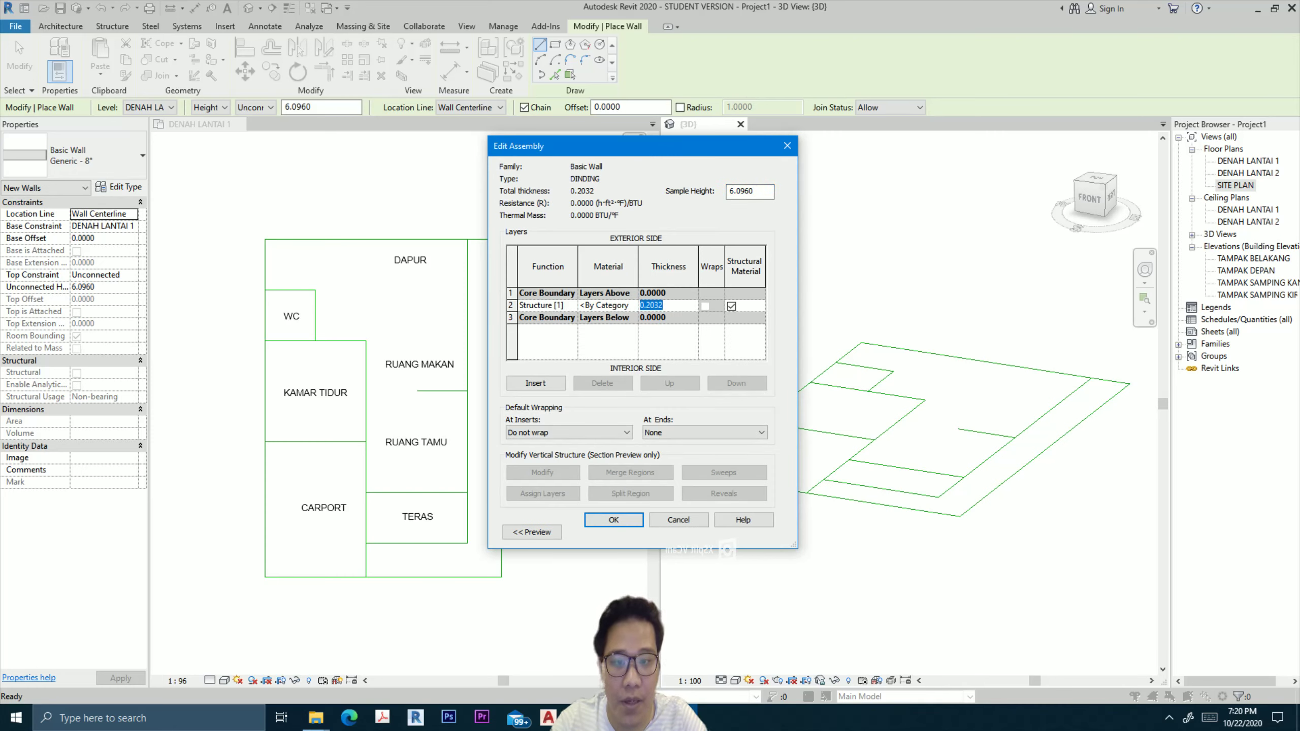
text(0.15)
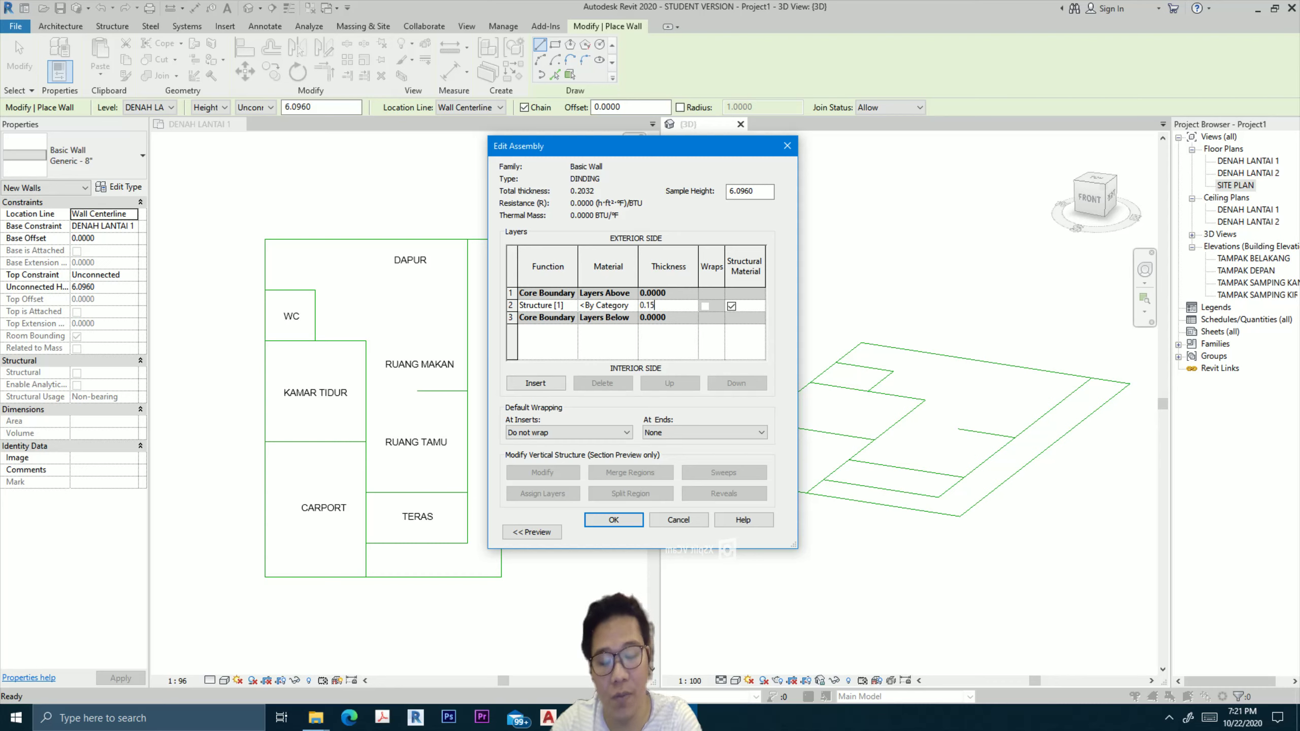
key(Return)
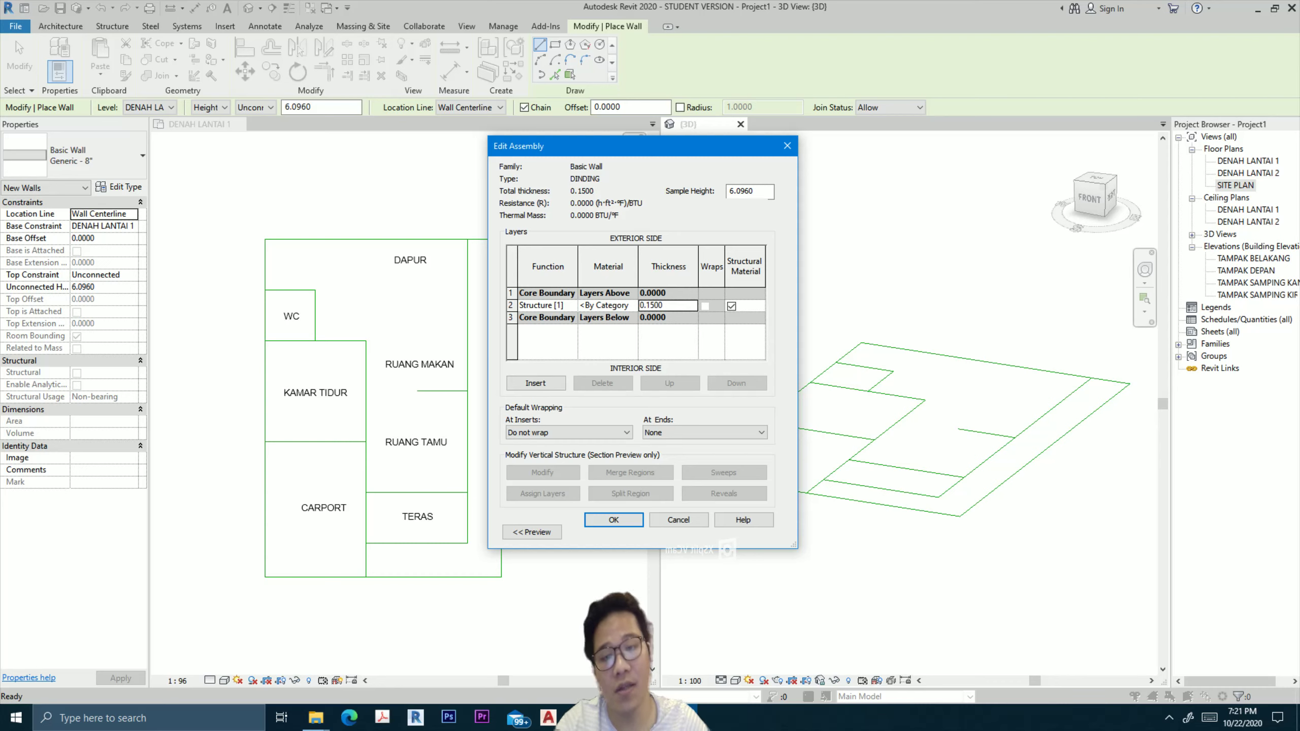
click(625, 306)
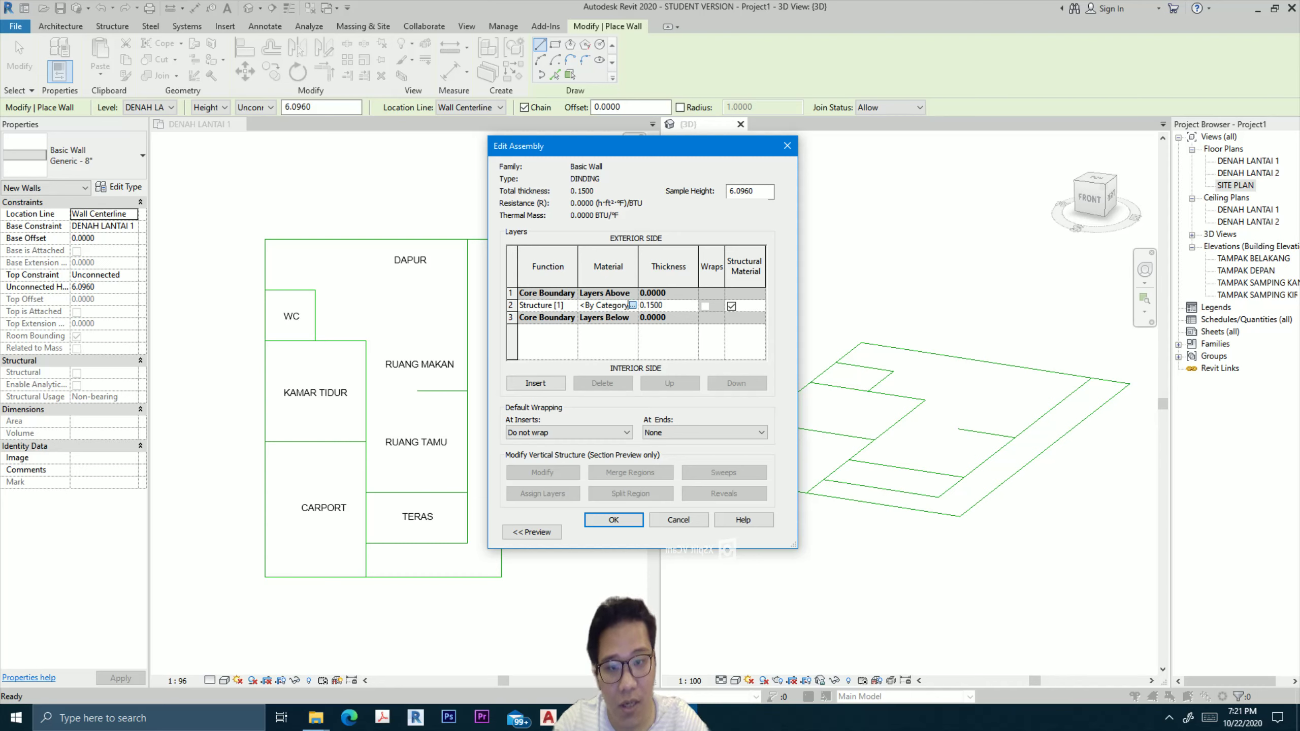
click(633, 305)
text(DEFA)
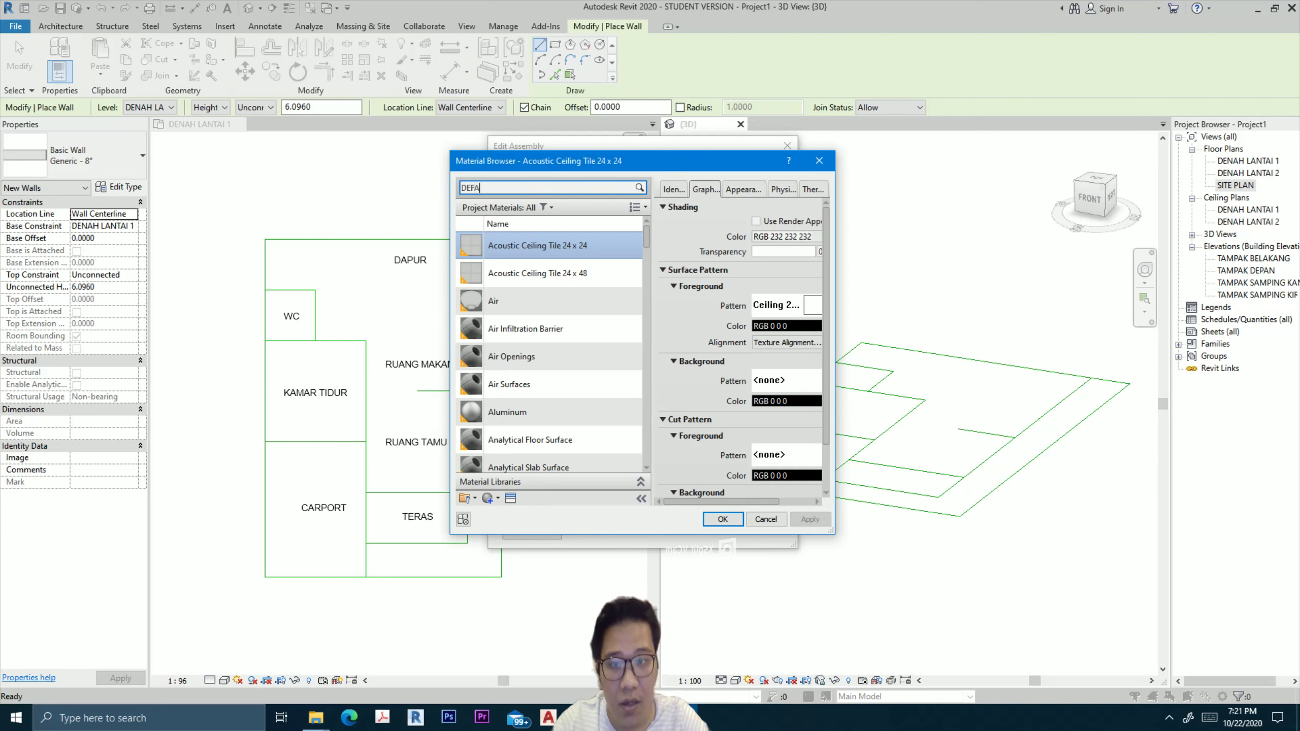
text(ULT)
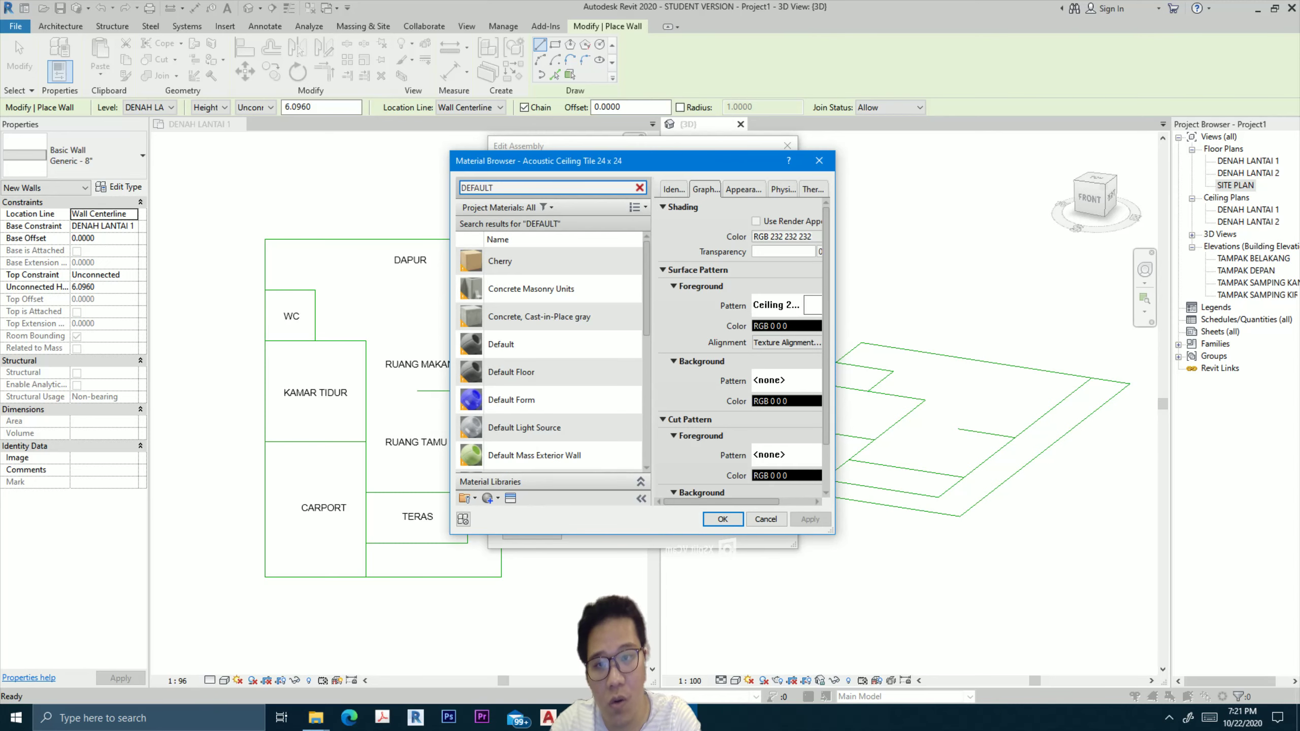
scroll(527, 340, down, 2)
scroll(528, 341, down, 1)
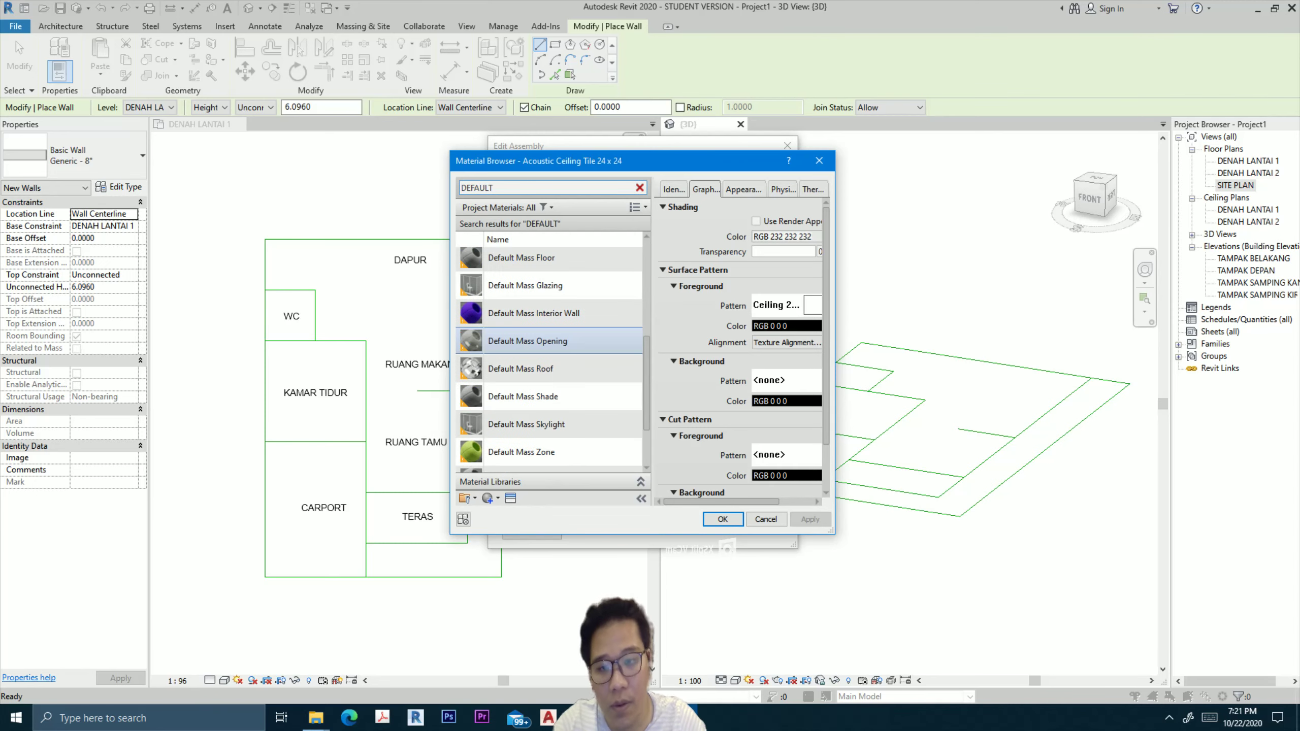
scroll(527, 341, down, 3)
click(512, 431)
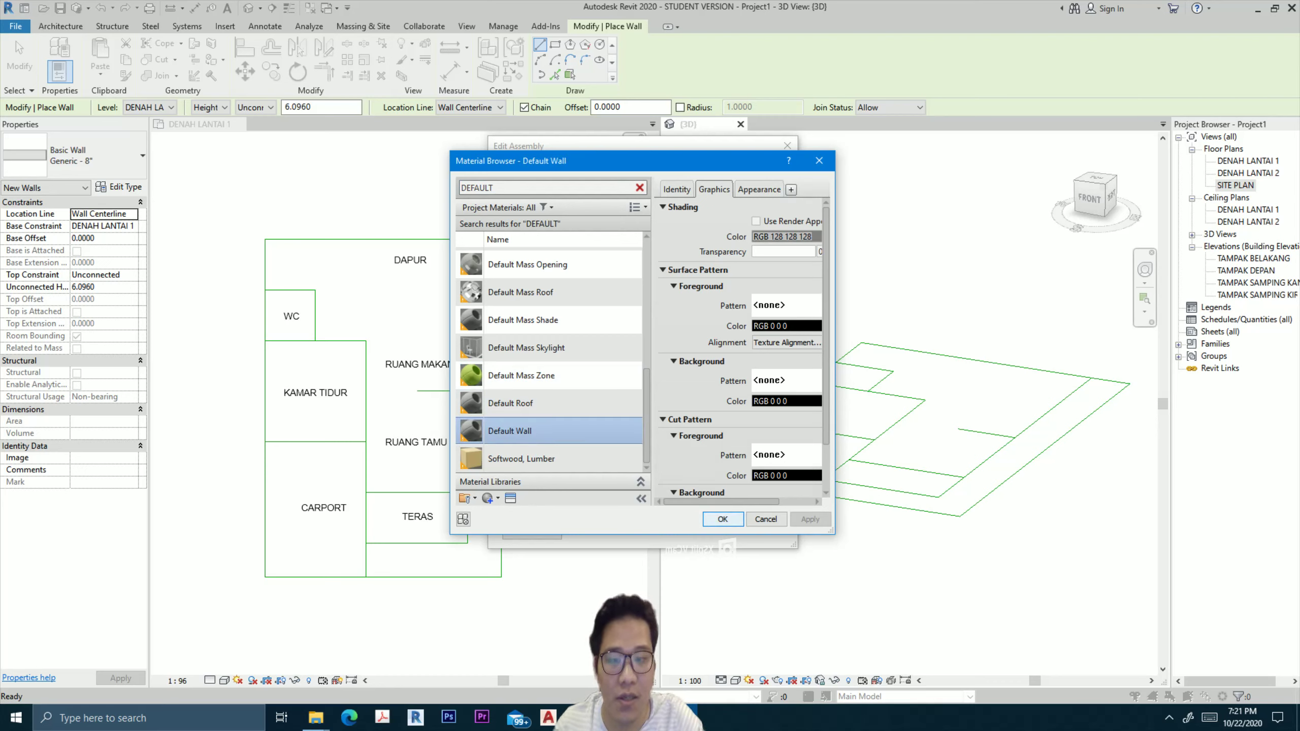
click(722, 519)
click(614, 520)
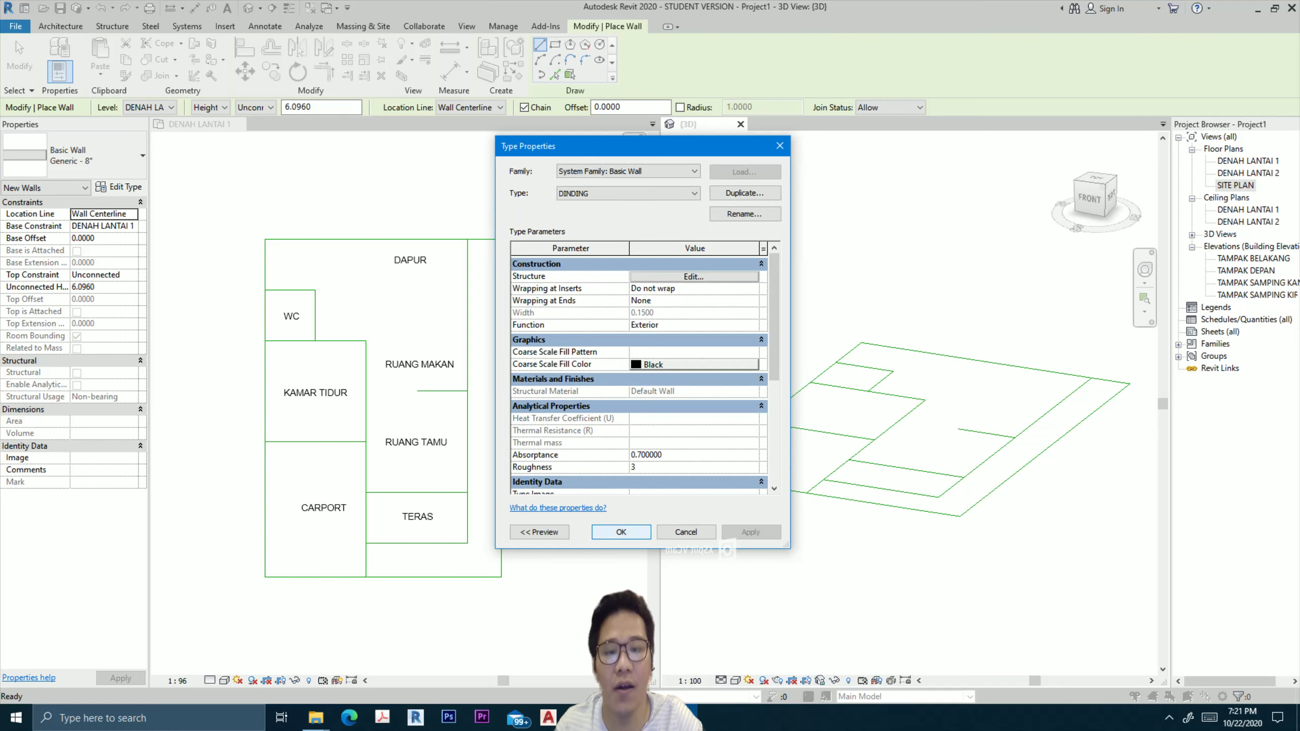
click(621, 531)
Exit wall placement and recentre the DENAH LANTAI 1 floor plan.
middle_drag(921, 410, 851, 421)
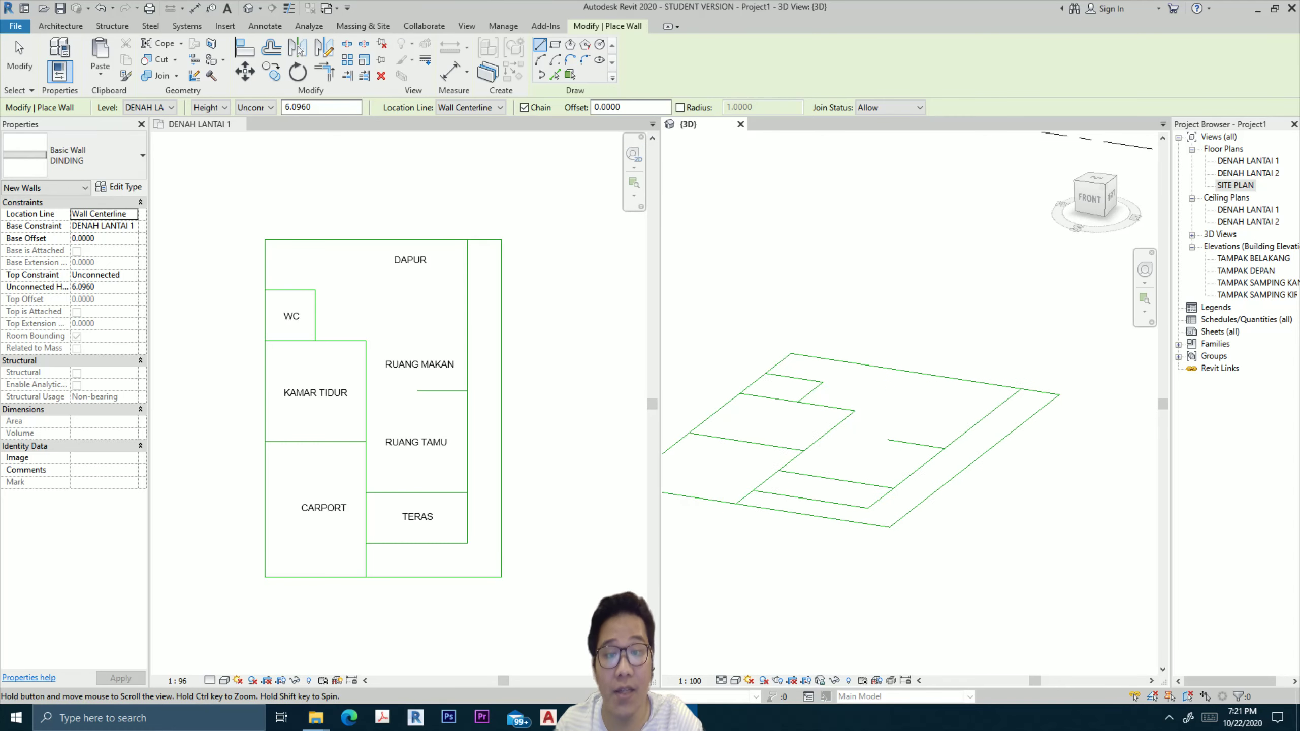
scroll(911, 420, up, 2)
shift+middle_drag(921, 410, 901, 431)
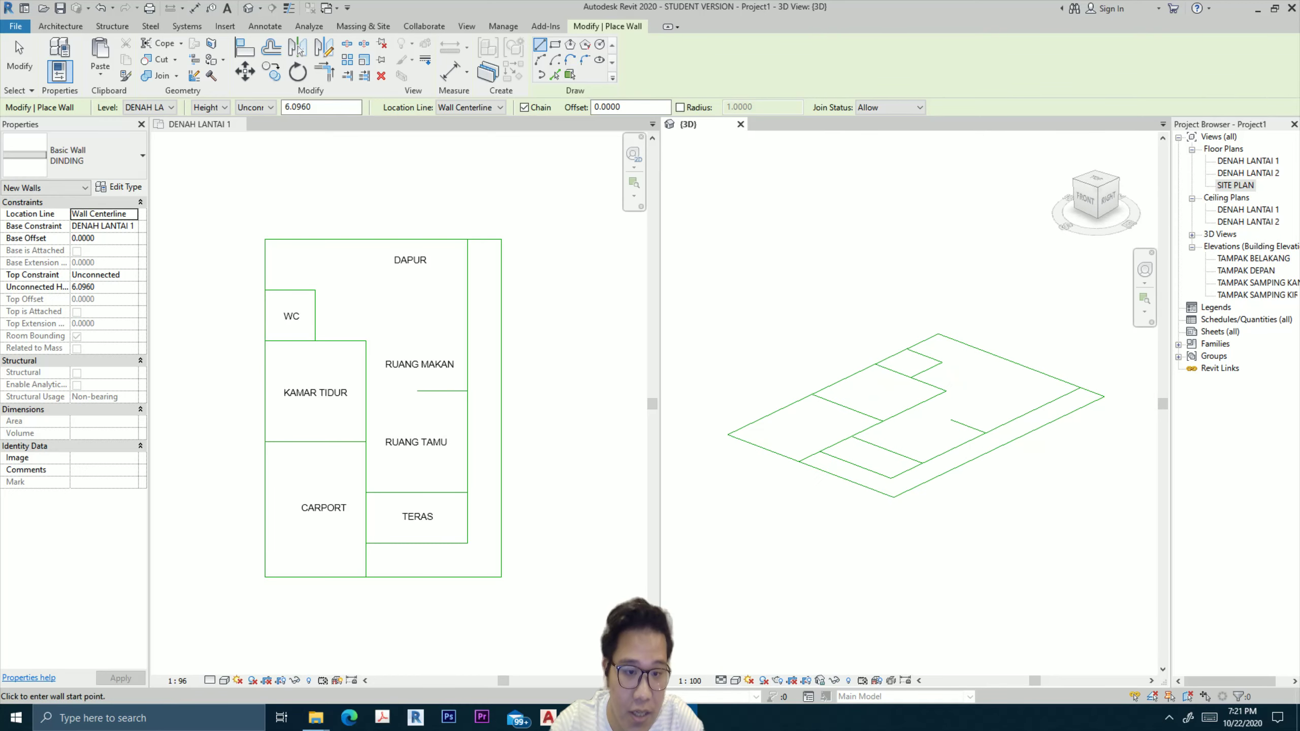
scroll(431, 462, up, 2)
scroll(517, 427, down, 2)
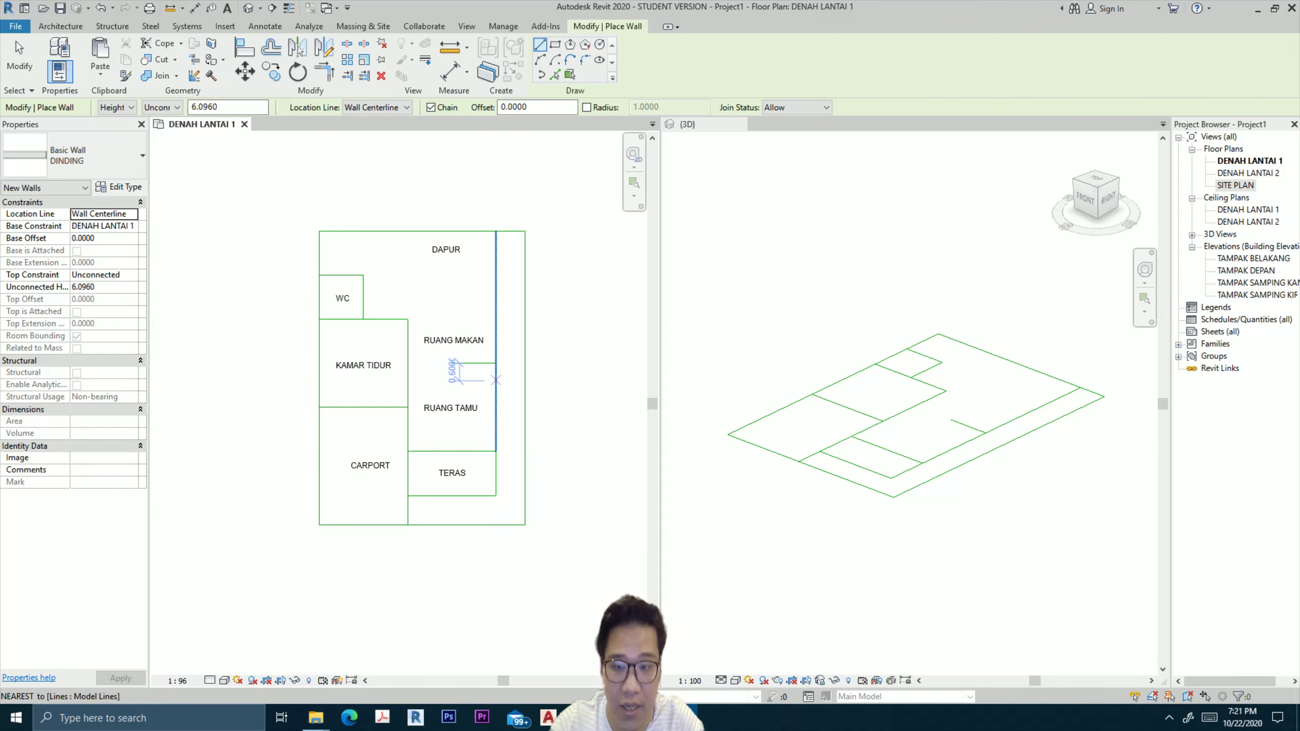
scroll(518, 428, down, 1)
key(Escape)
key(Escape)
mouse_move(518, 427)
middle_down()
mouse_move(503, 428)
mouse_move(516, 469)
middle_up()
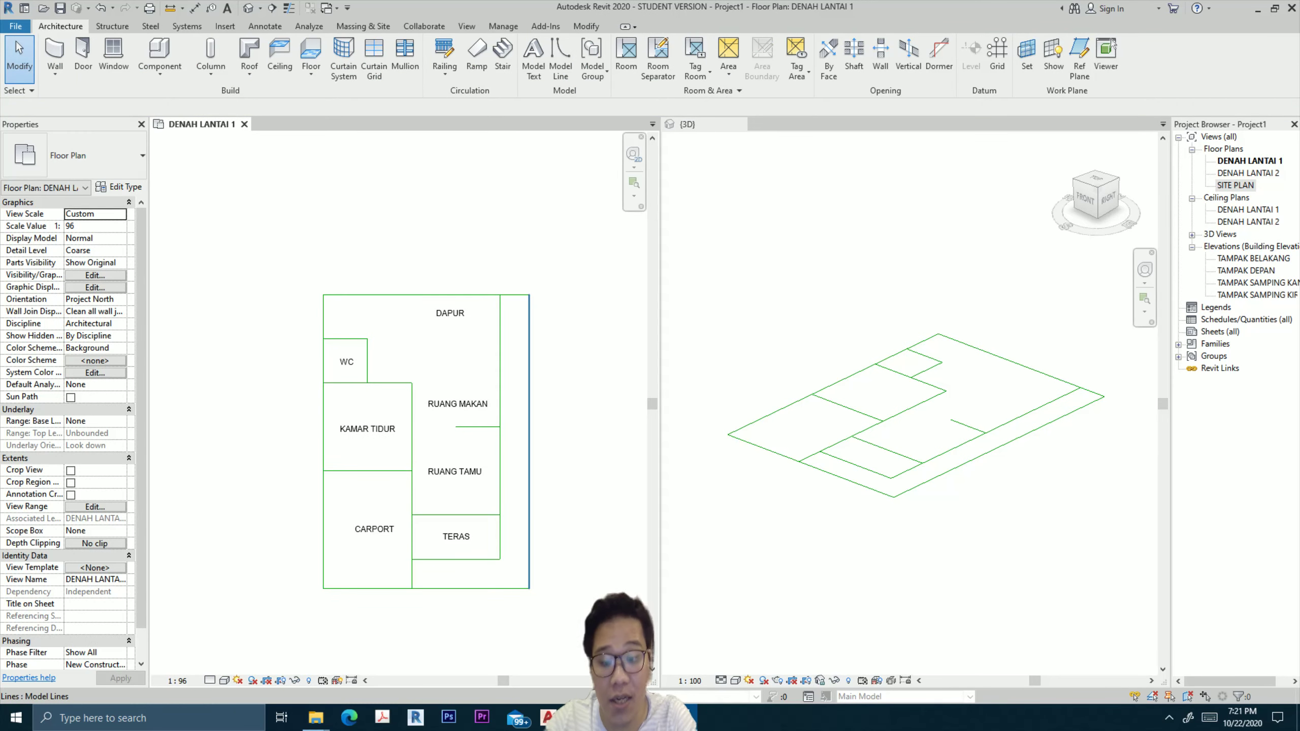
Dimension the right side from the bottom wall through TERAS, RUANG MAKAN and DAPUR walls.
click(195, 7)
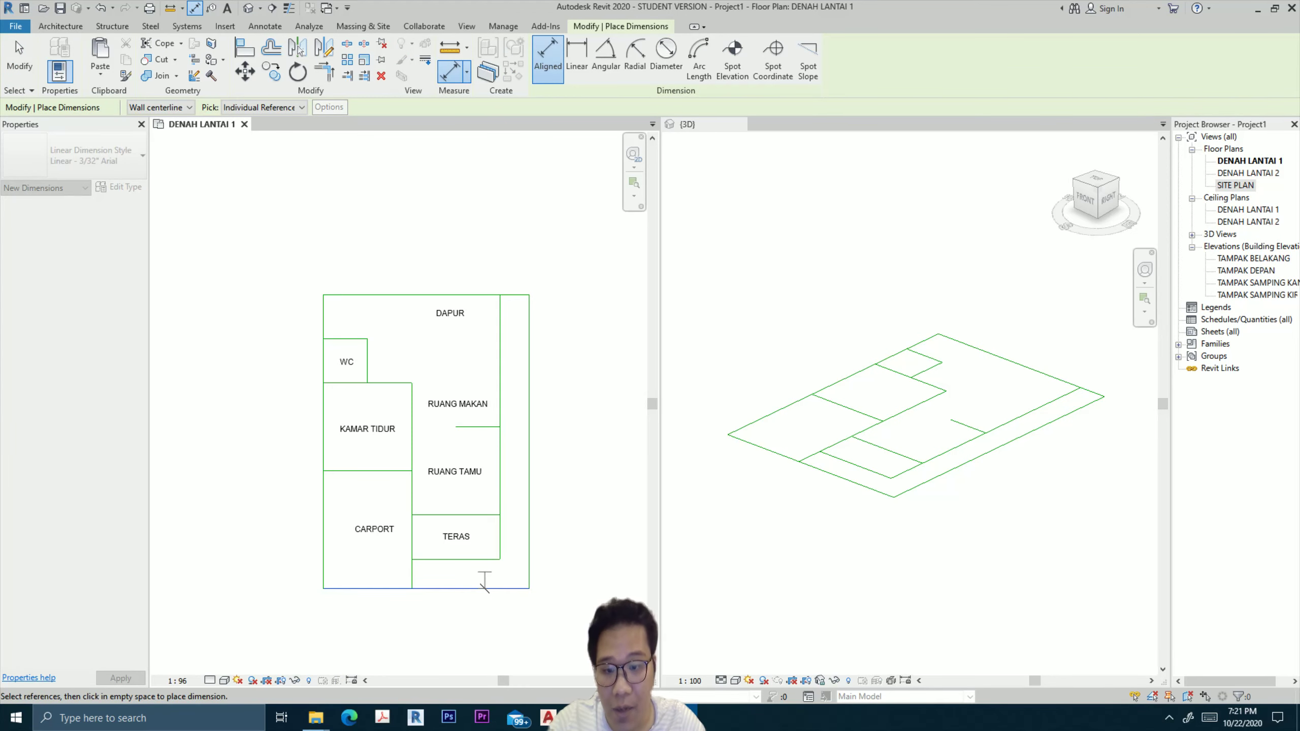
click(485, 588)
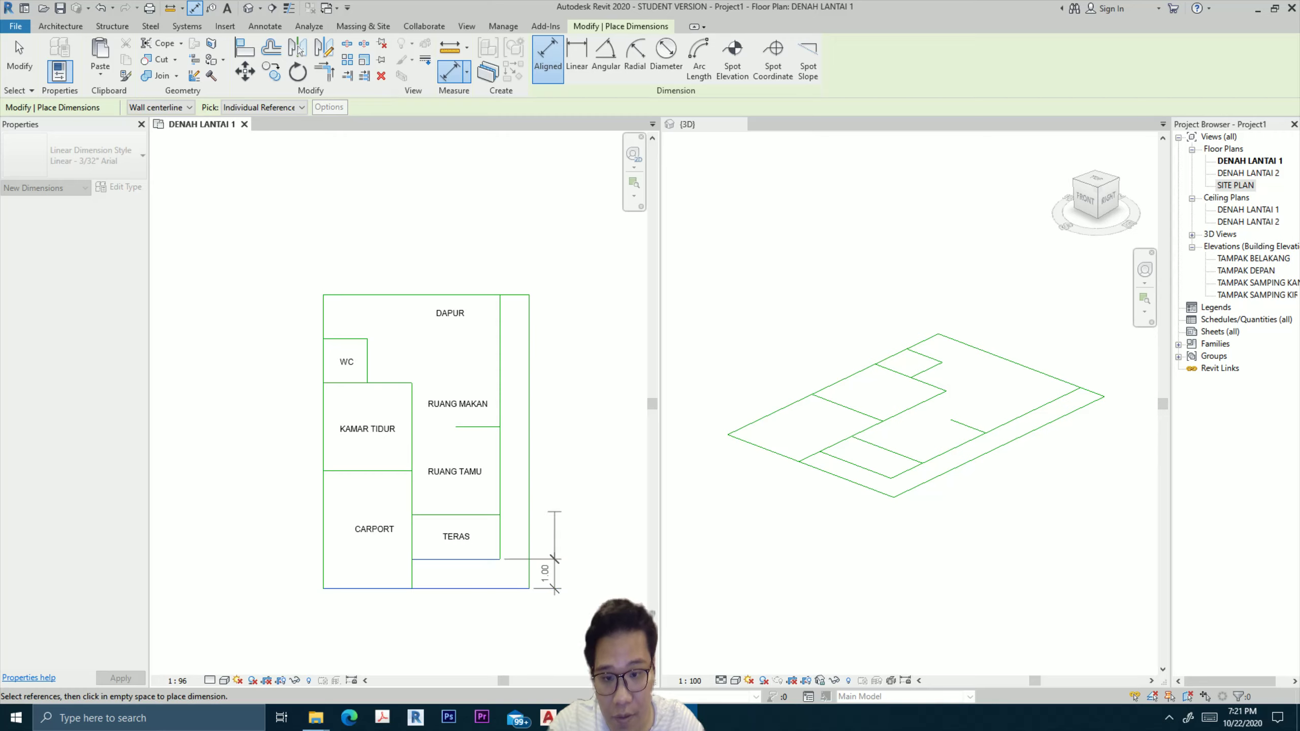
click(485, 514)
click(476, 427)
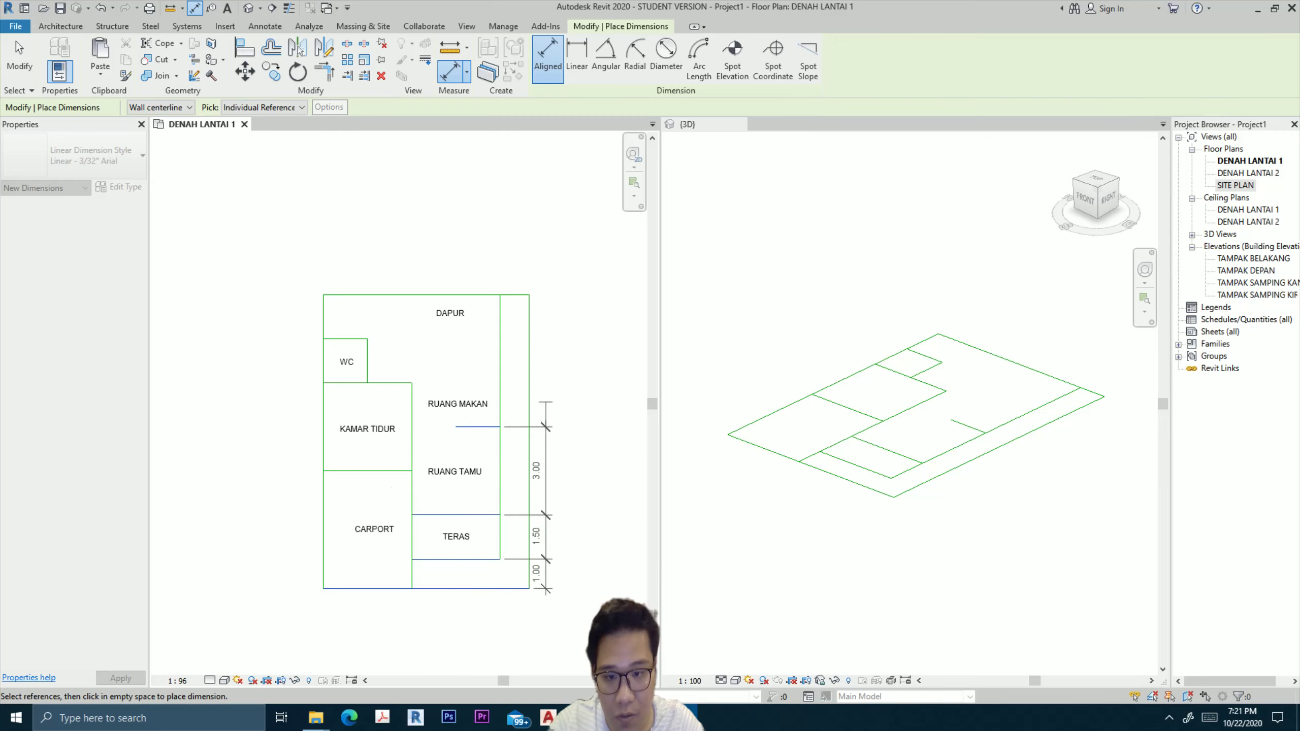
click(514, 295)
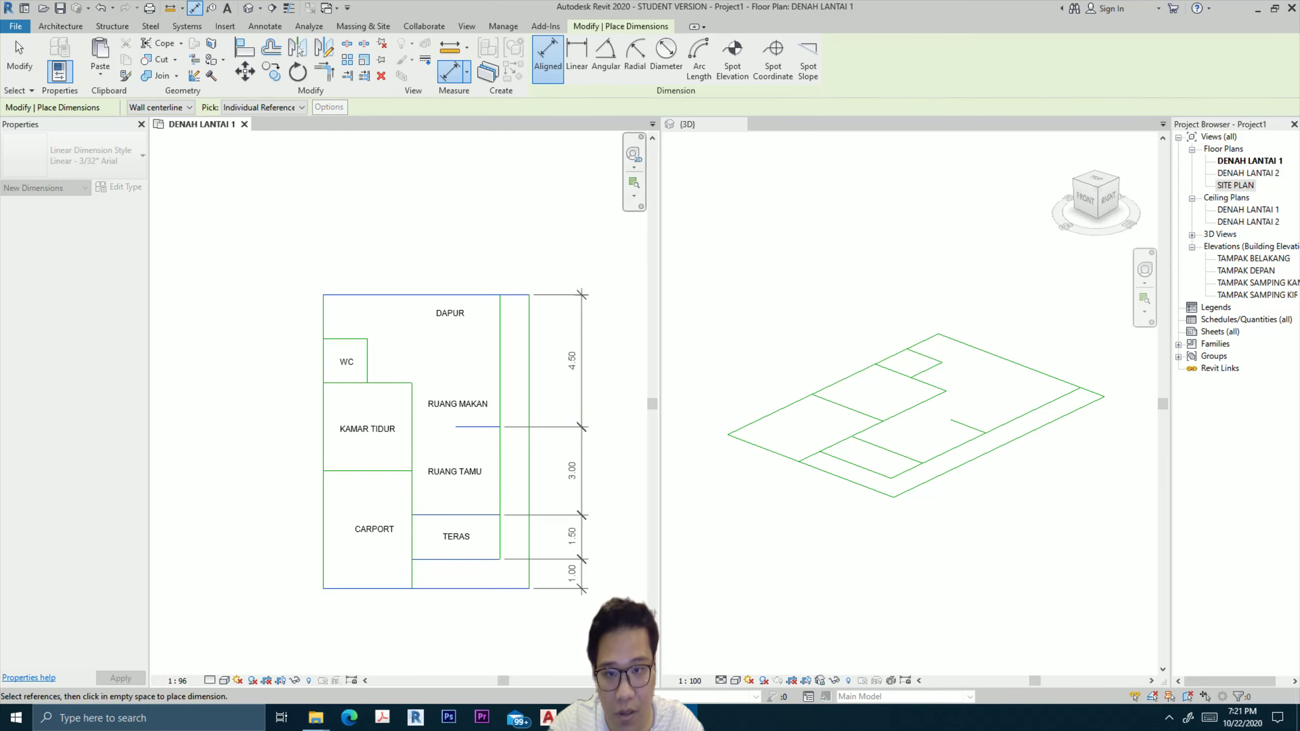
click(583, 358)
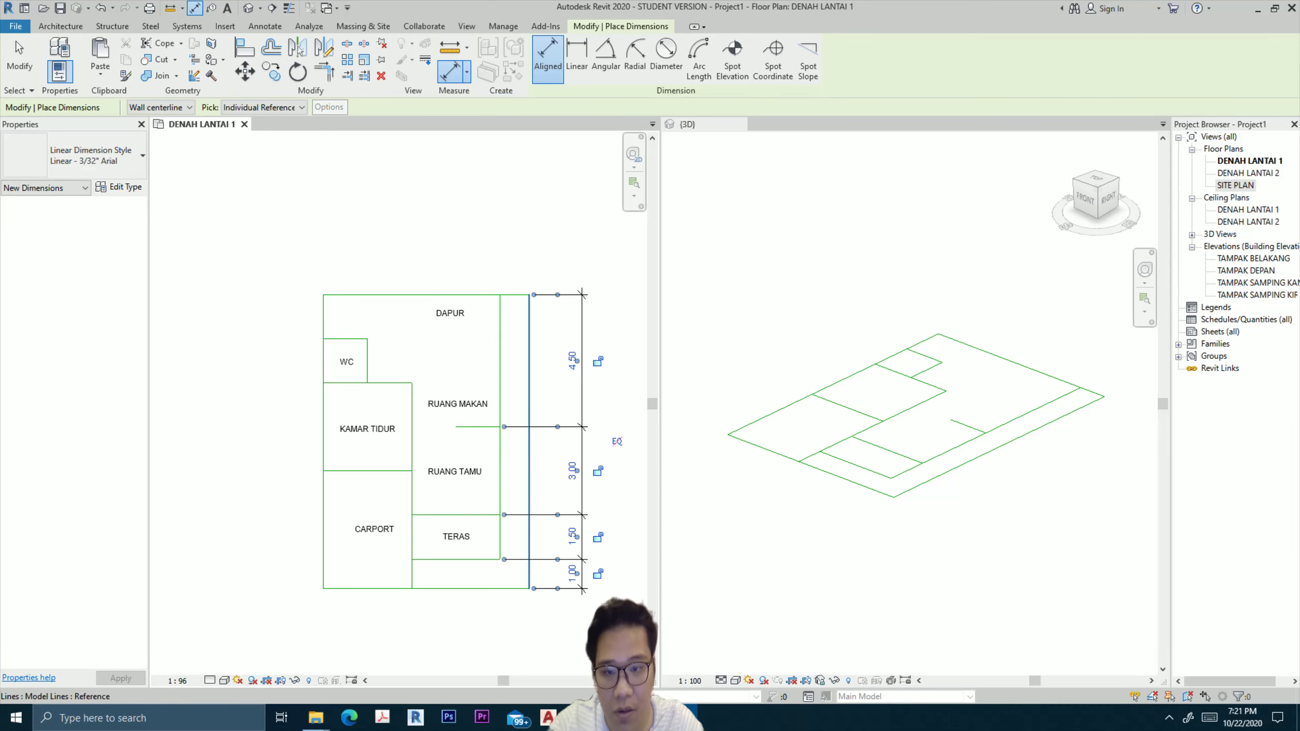
Add a horizontal dimension string above the plan across KAMAR TIDUR, WC and left walls.
click(530, 358)
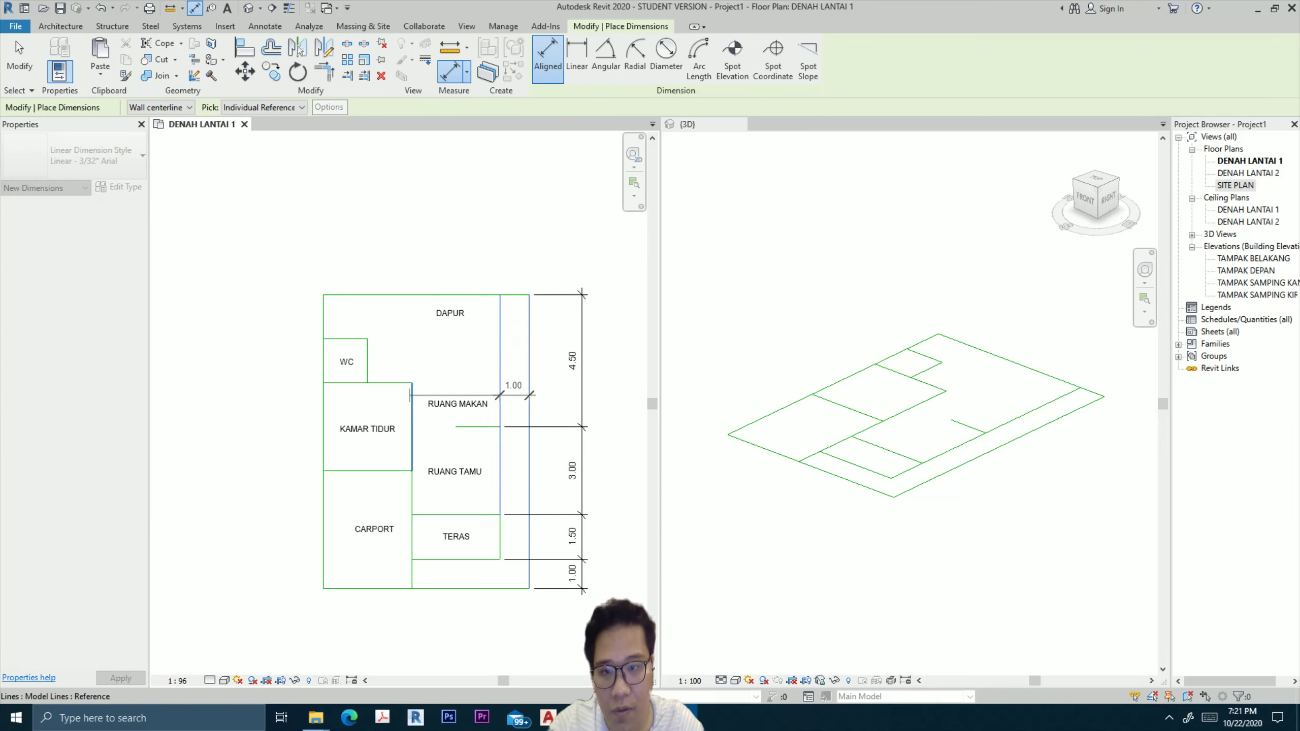
click(412, 397)
click(368, 365)
click(323, 359)
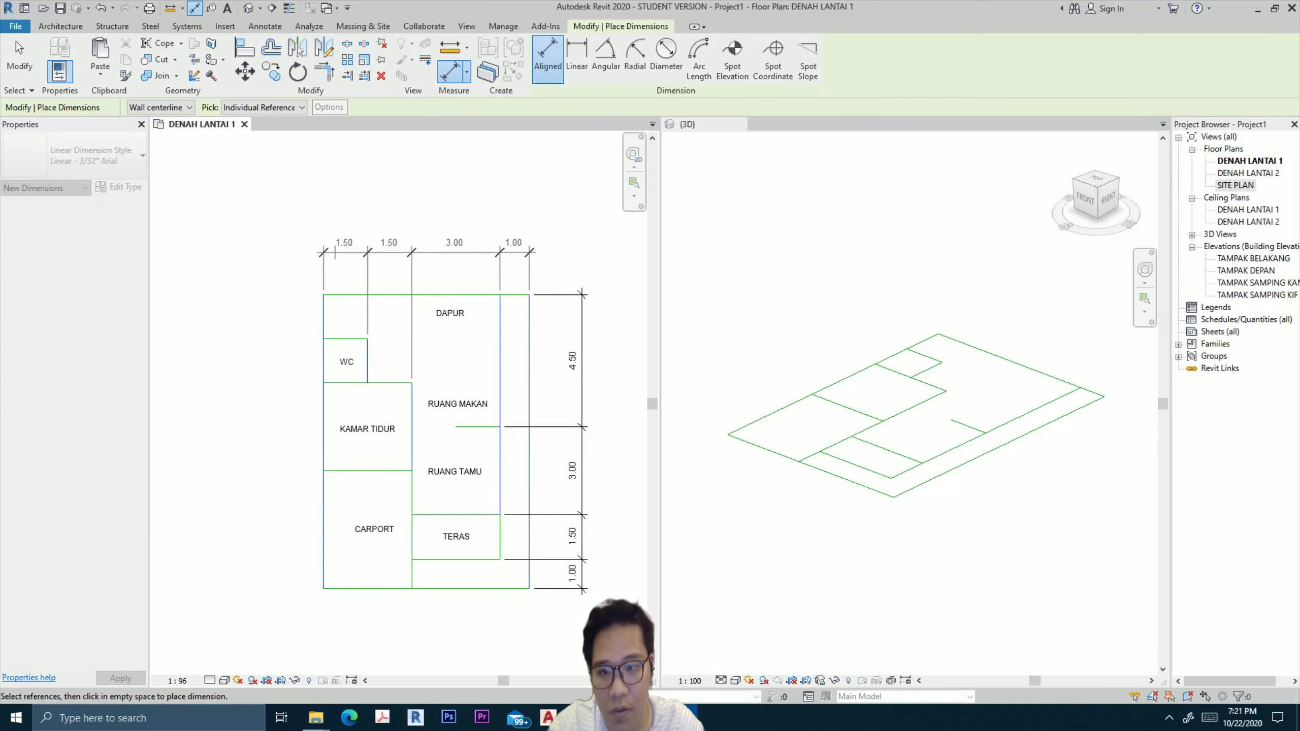
click(455, 261)
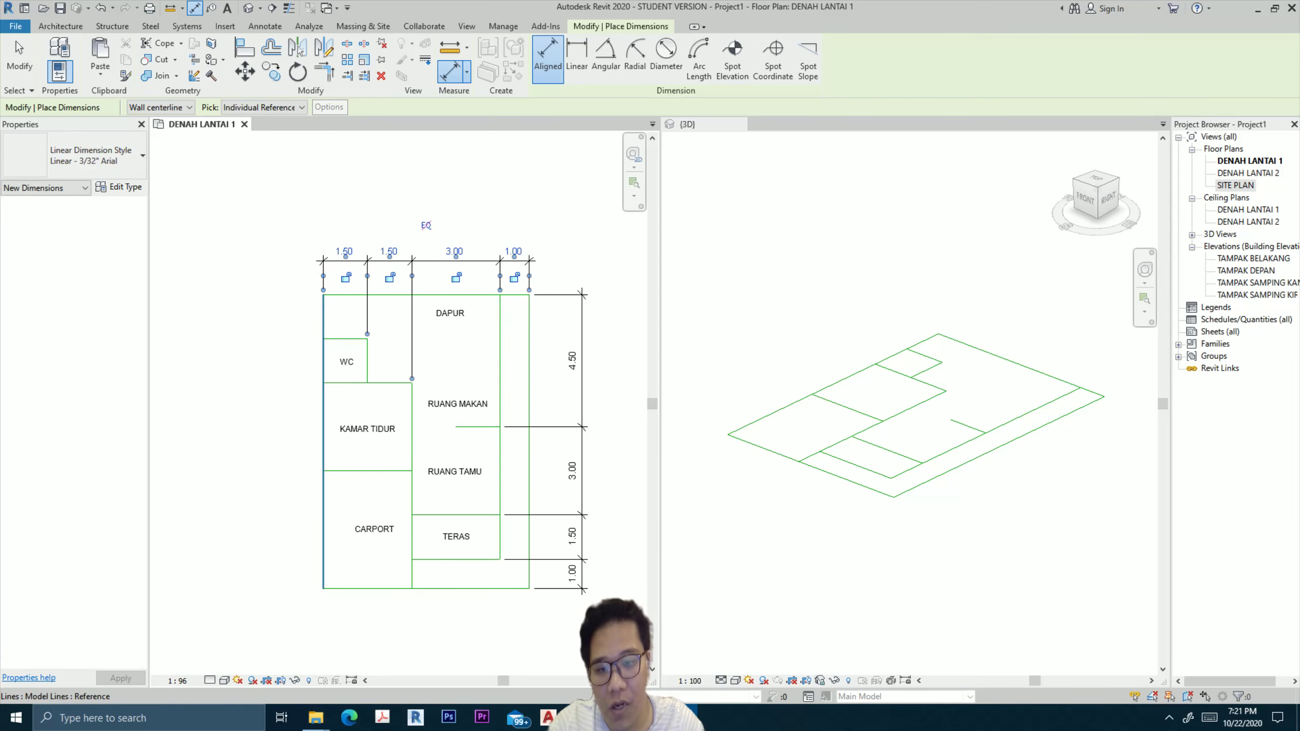
Add a left-side vertical string from the top wall through WC and KAMAR TIDUR to the bottom.
click(346, 296)
click(346, 339)
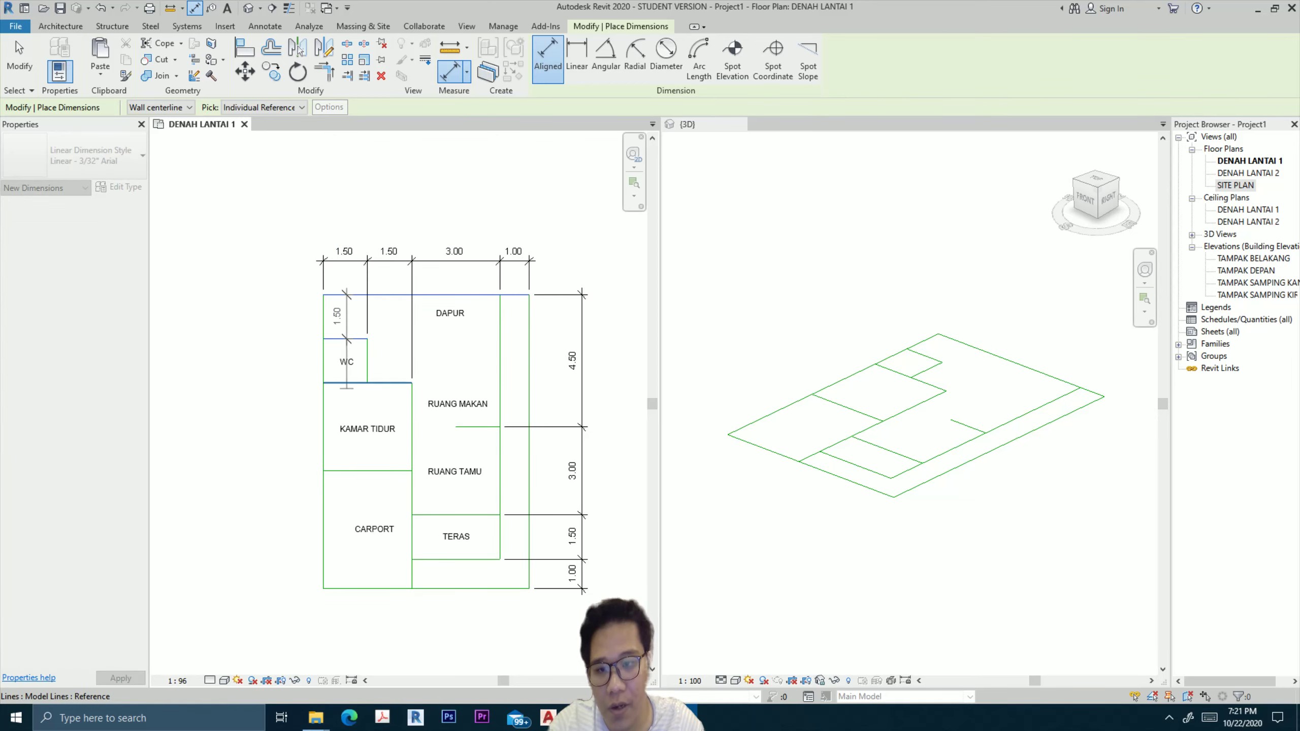
click(346, 382)
click(339, 470)
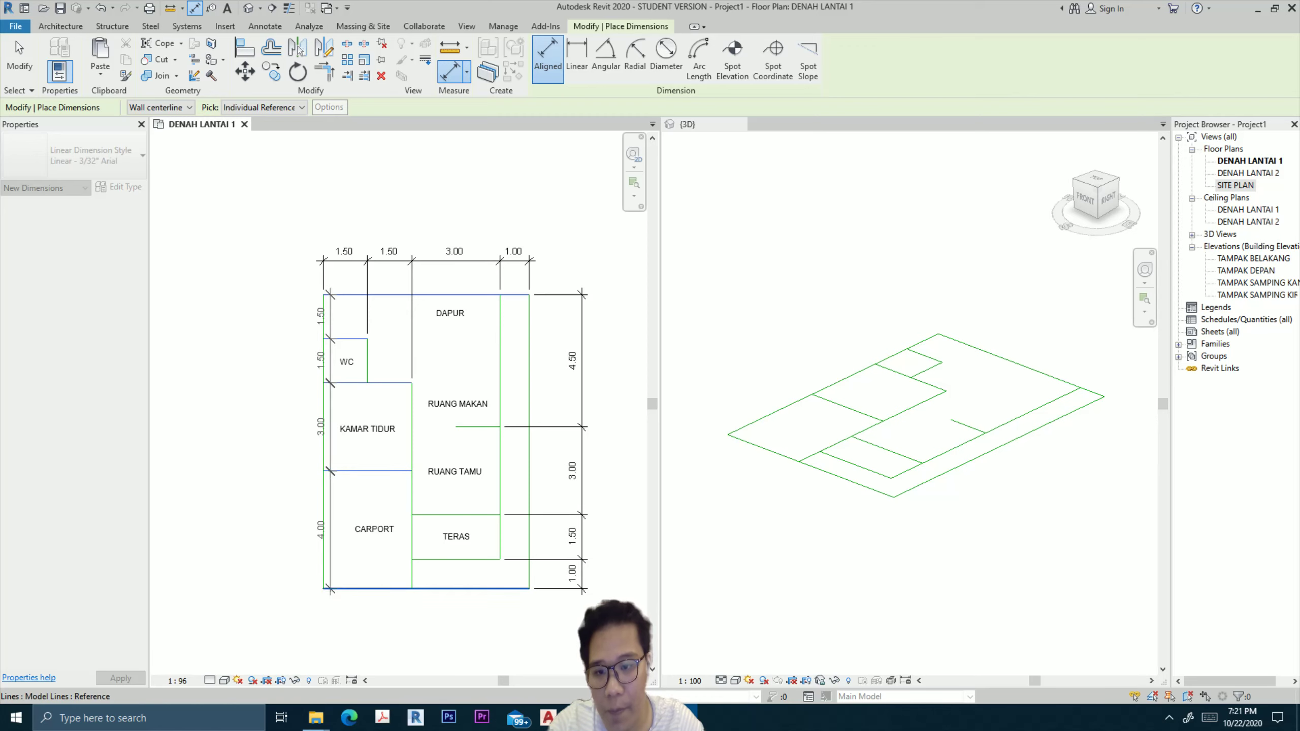
click(295, 431)
Set the dimension type's witness line control to fixed to dimension line.
key(Escape)
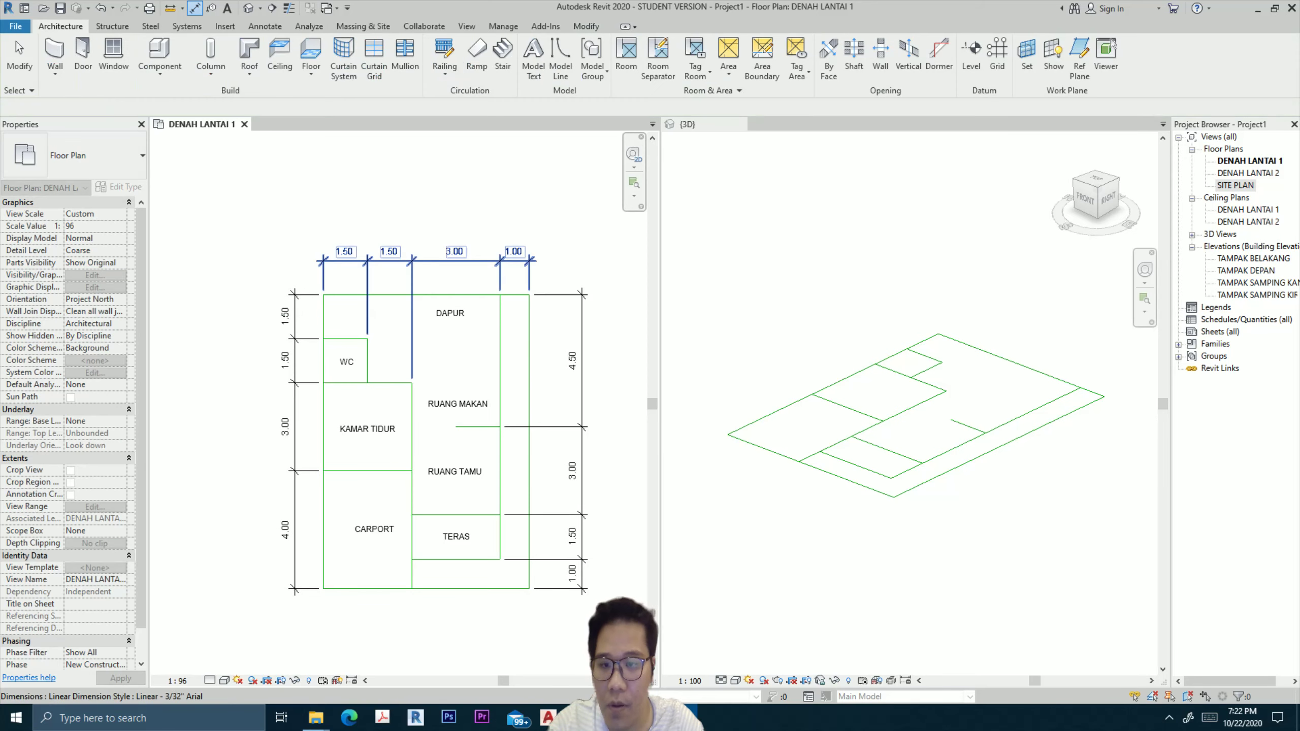
click(431, 261)
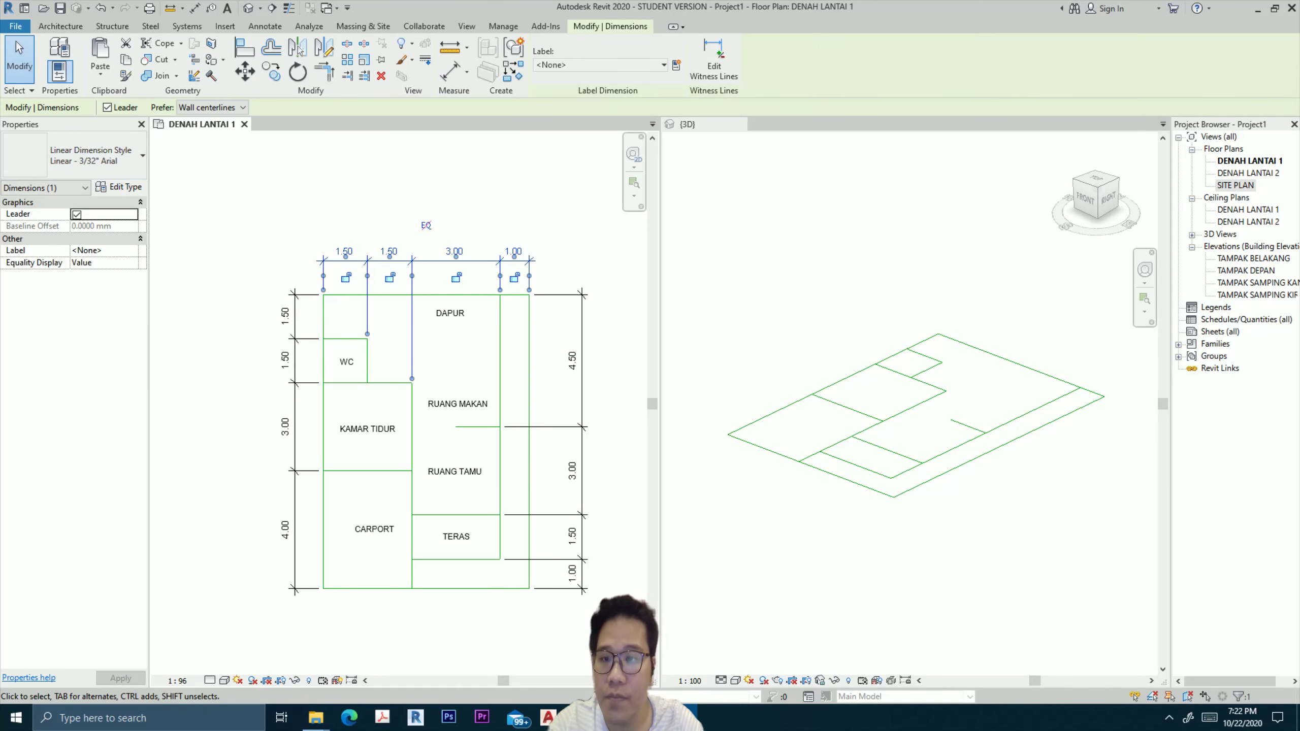
click(120, 187)
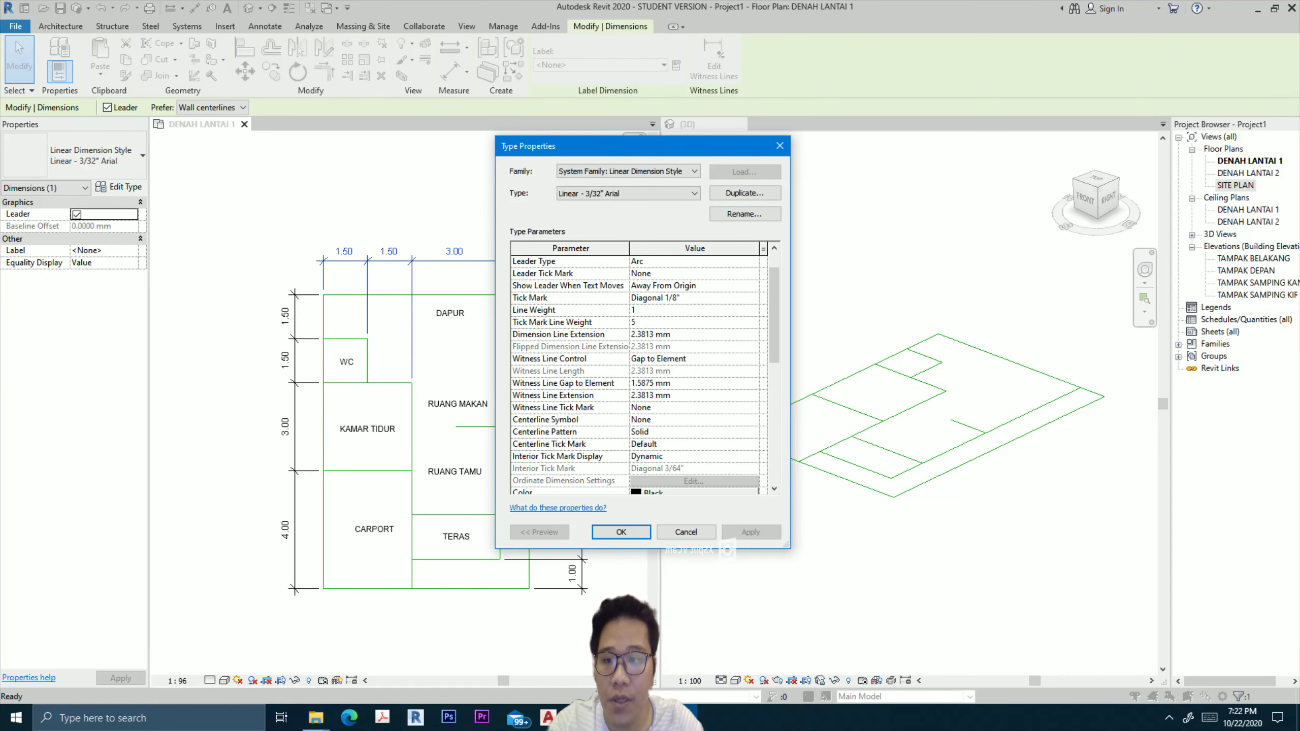
click(666, 358)
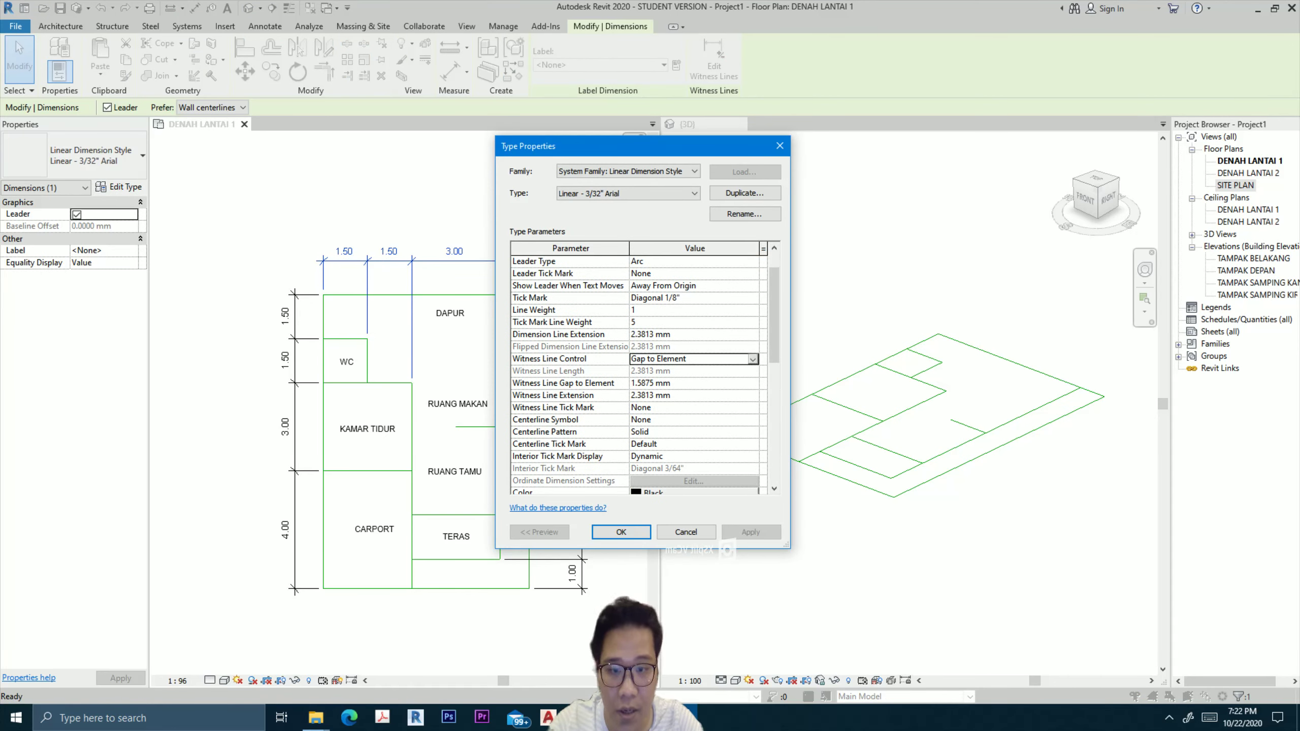
click(753, 359)
click(673, 381)
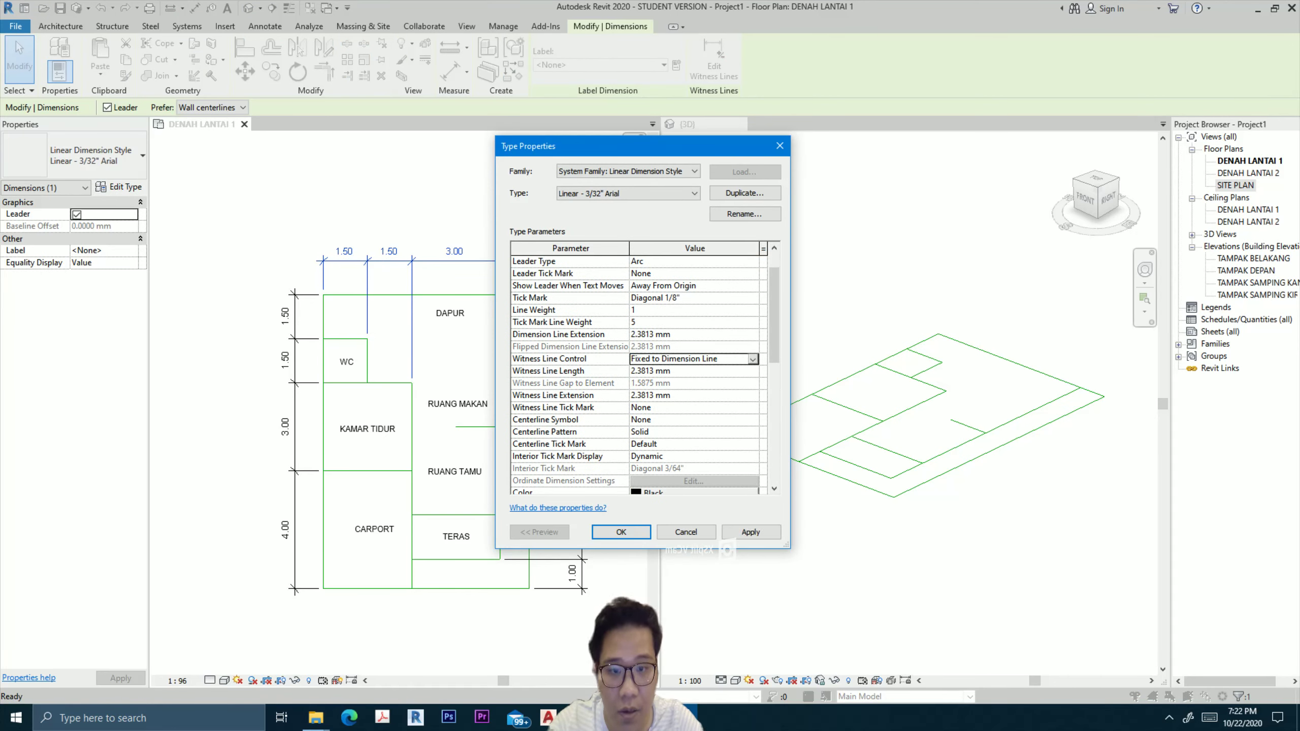
click(622, 532)
Move the right dimension string closer to the plan.
key(Escape)
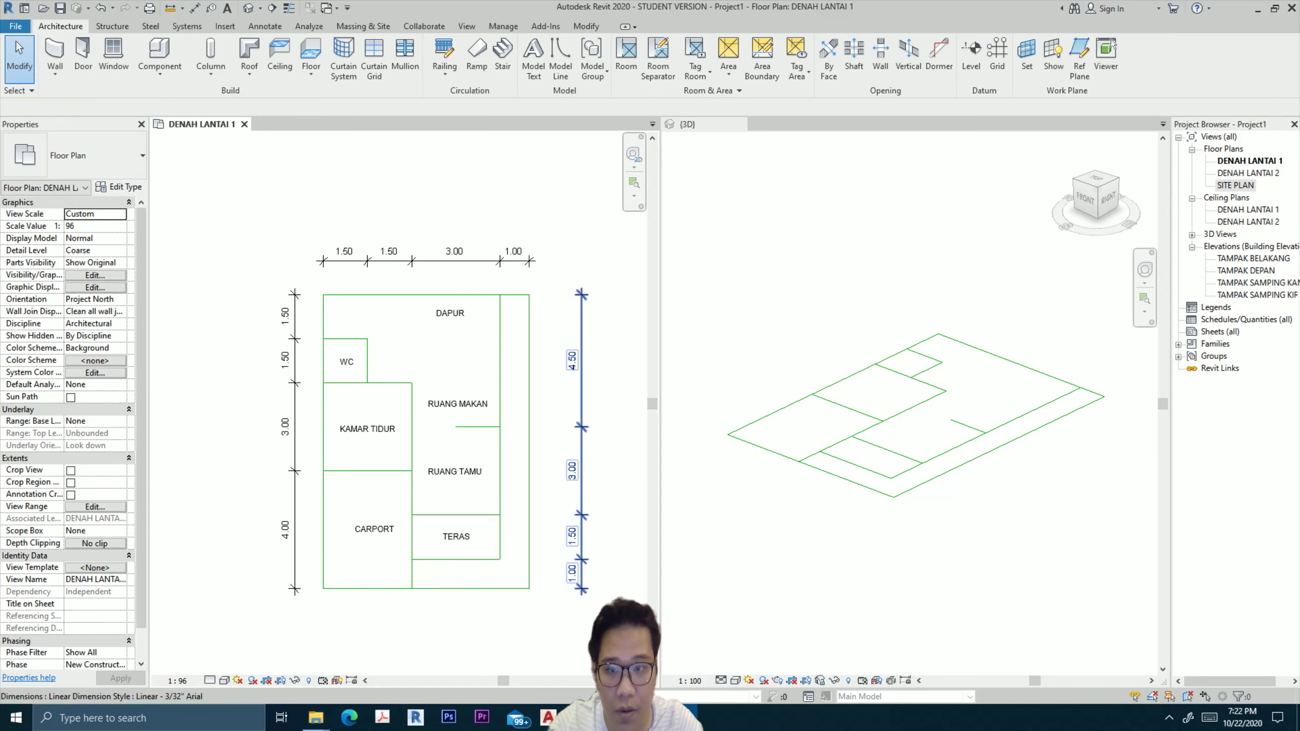
drag(582, 440, 558, 441)
key(Escape)
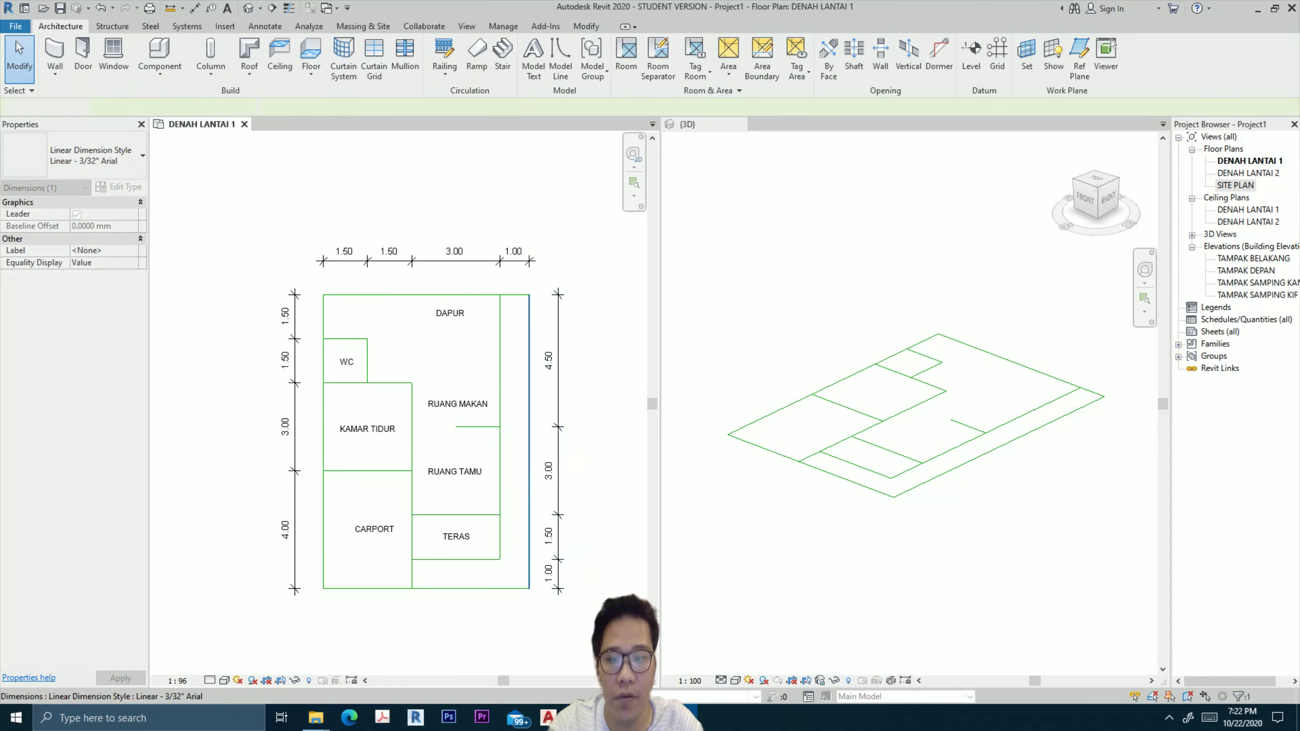
middle_drag(558, 440, 573, 380)
Add a dimension string below the plan reading 3.00 and 4.00 across the left, middle and right lines.
key(d)
key(i)
click(337, 512)
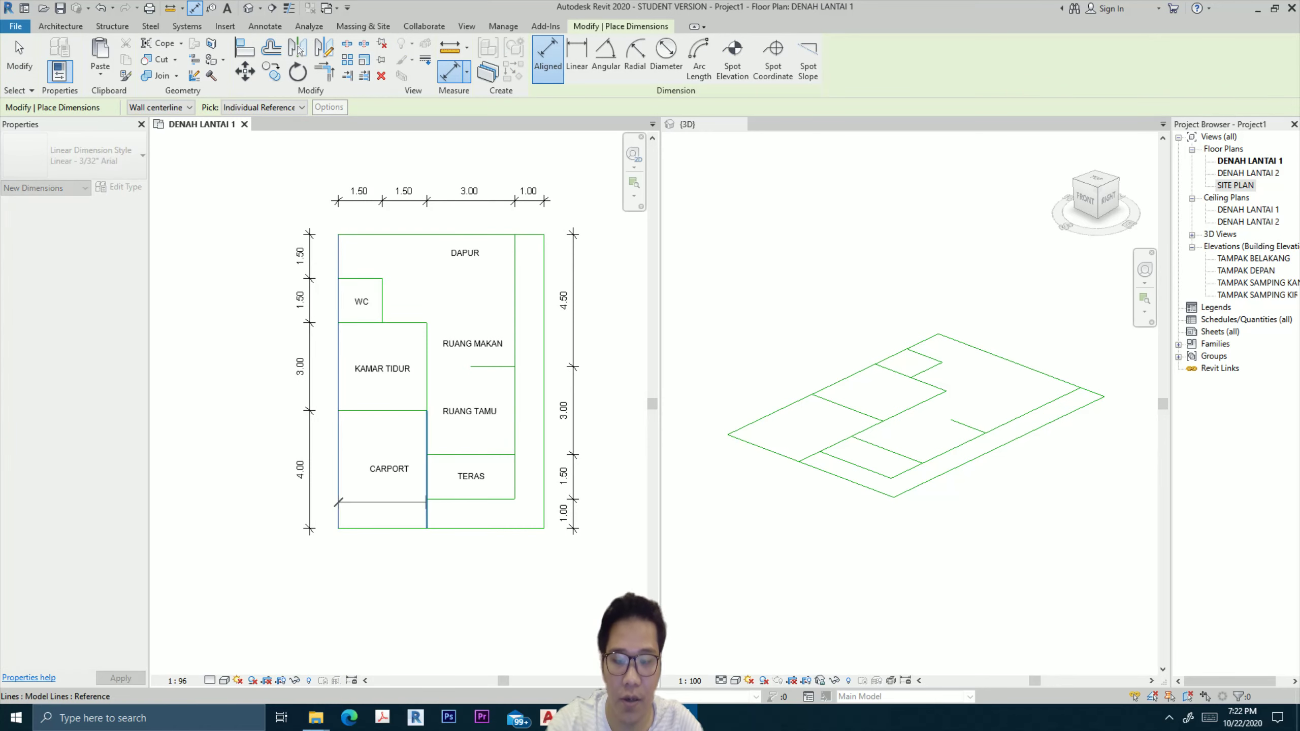
click(427, 512)
click(545, 512)
click(544, 570)
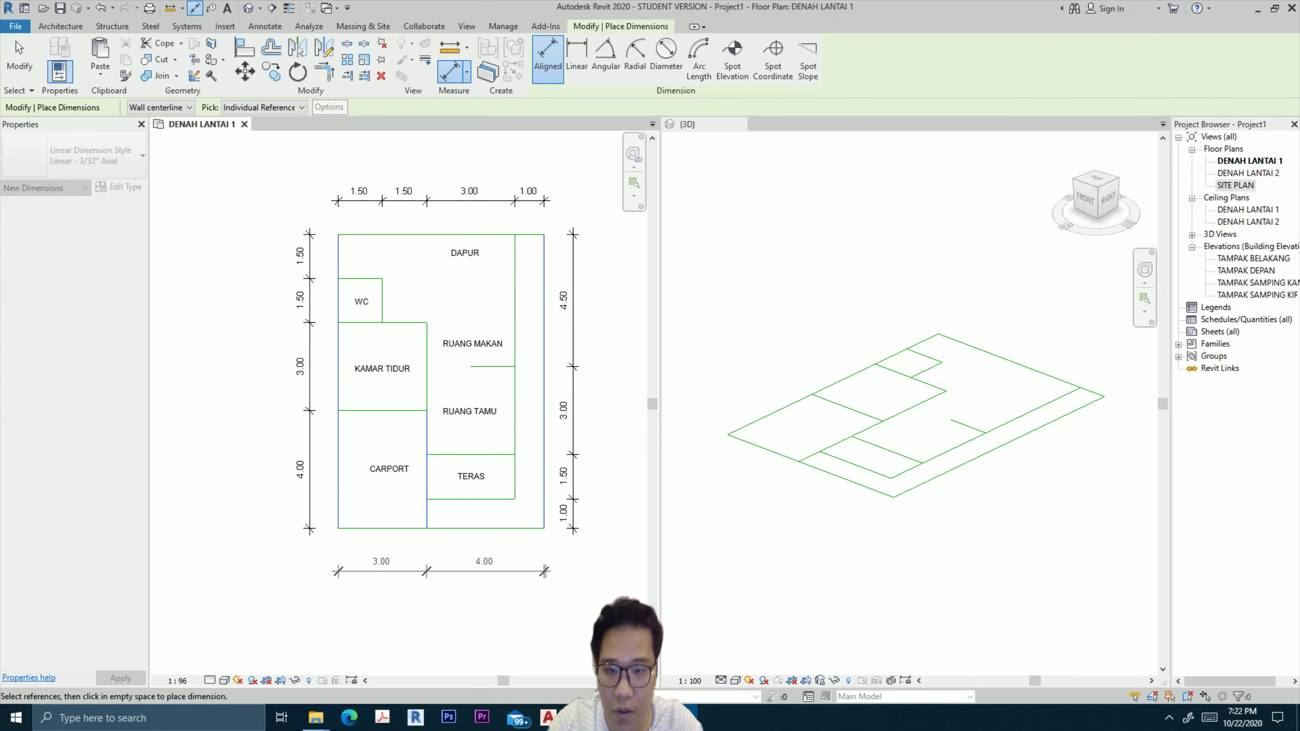
key(Escape)
key(Escape)
key(i)
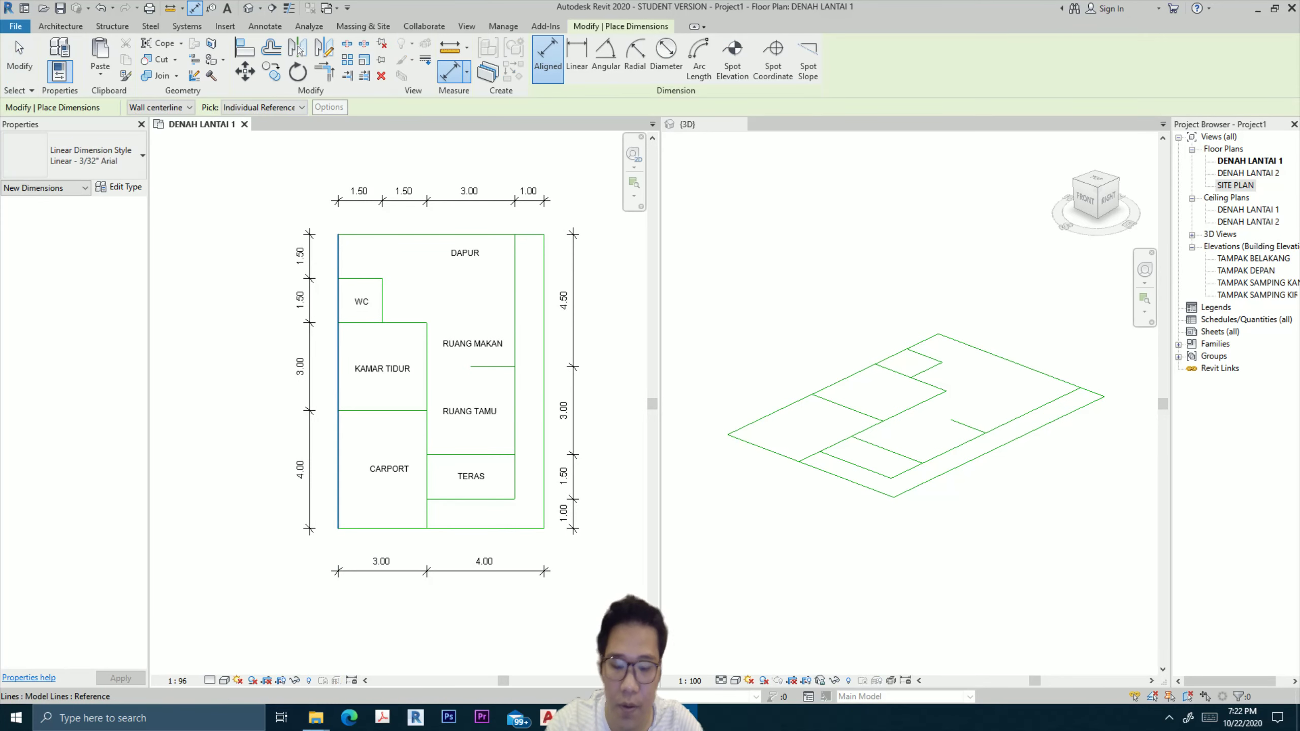
key(Escape)
click(461, 570)
click(465, 538)
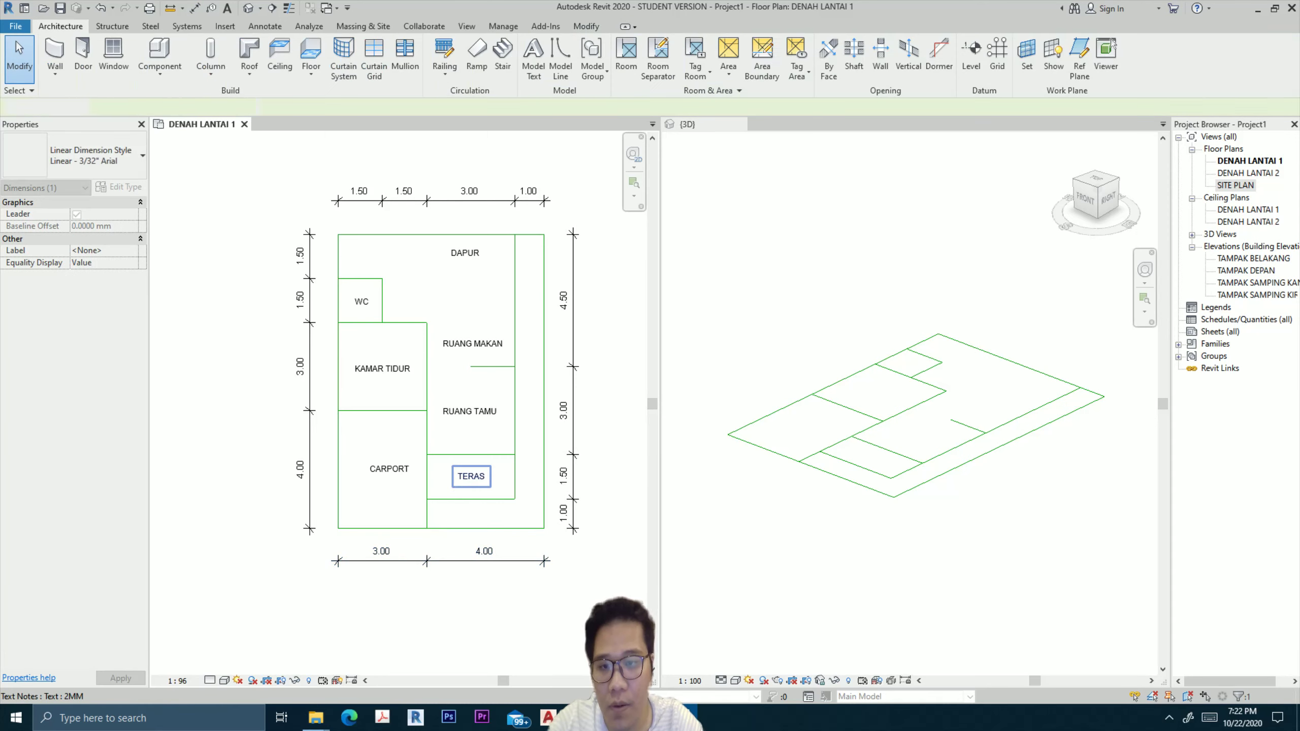
middle_drag(464, 538, 458, 548)
middle_drag(376, 421, 374, 425)
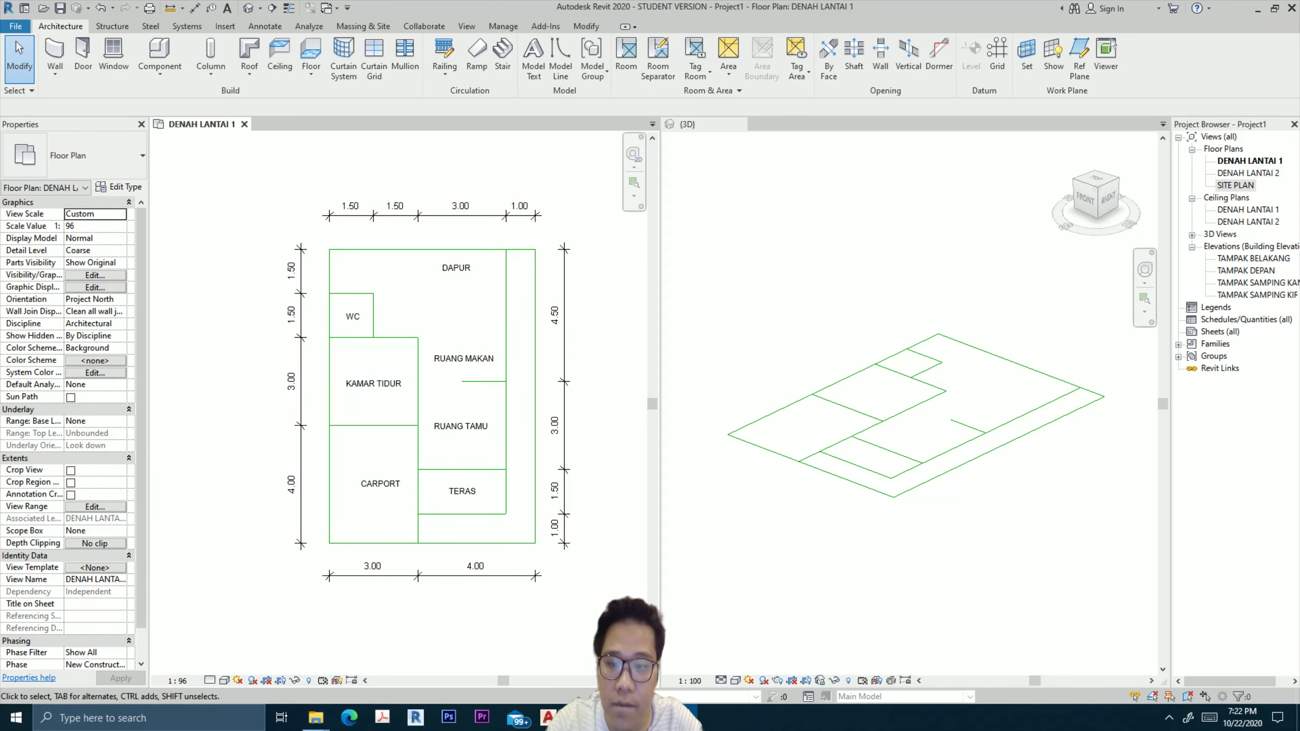
Move the WC lines up 1.50 into the top-left corner.
click(378, 484)
scroll(374, 468, up, 1)
scroll(374, 469, up, 1)
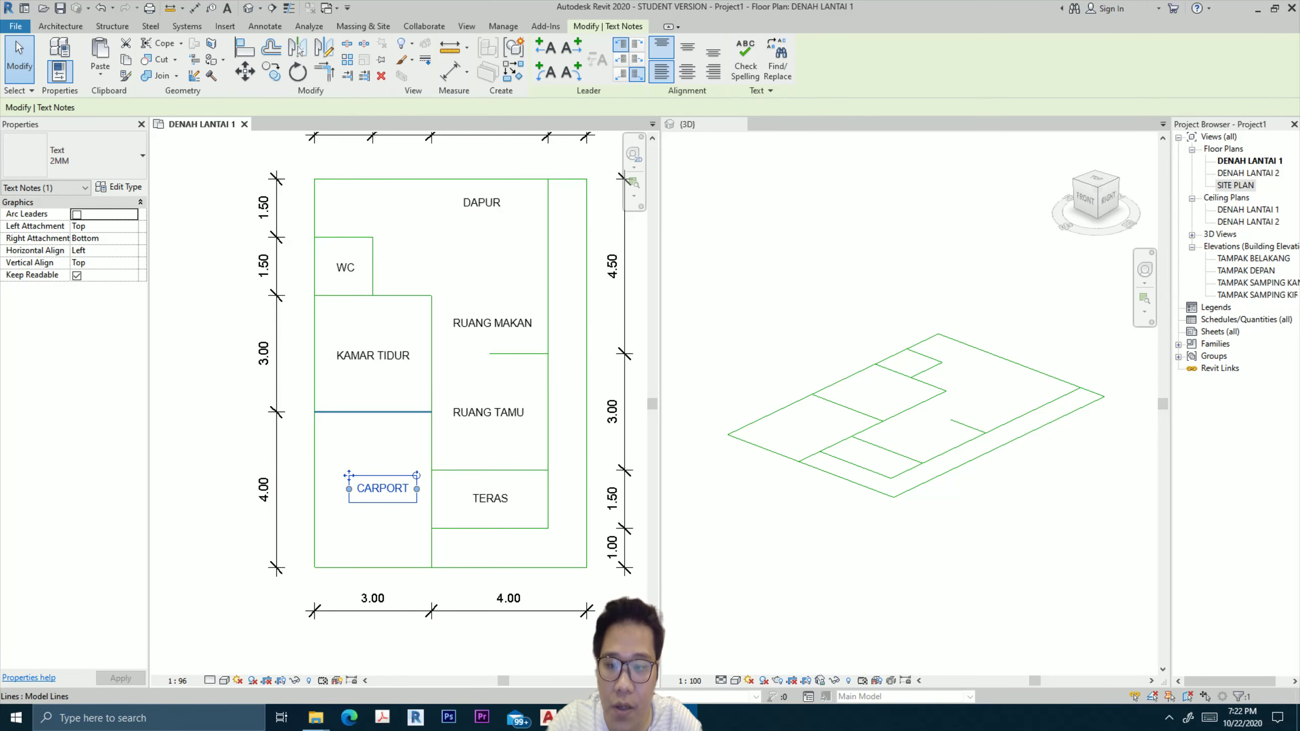
key(Escape)
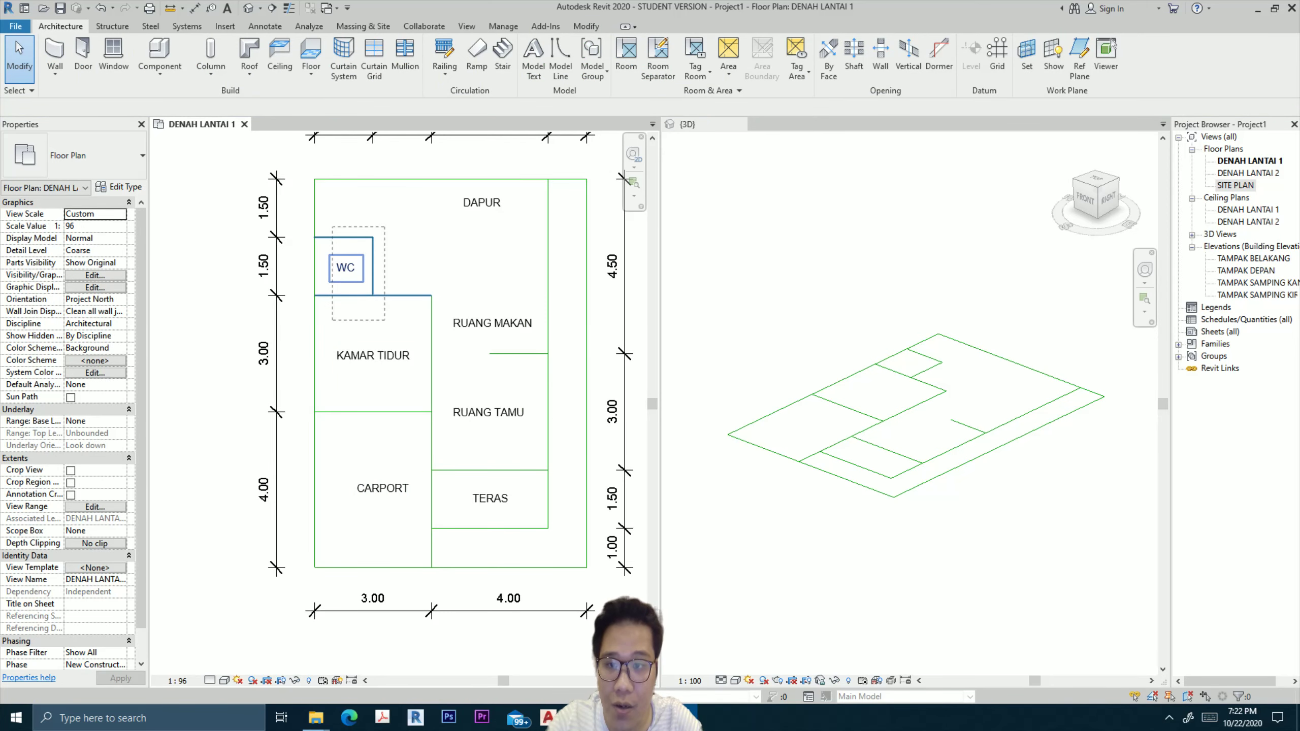
click(373, 266)
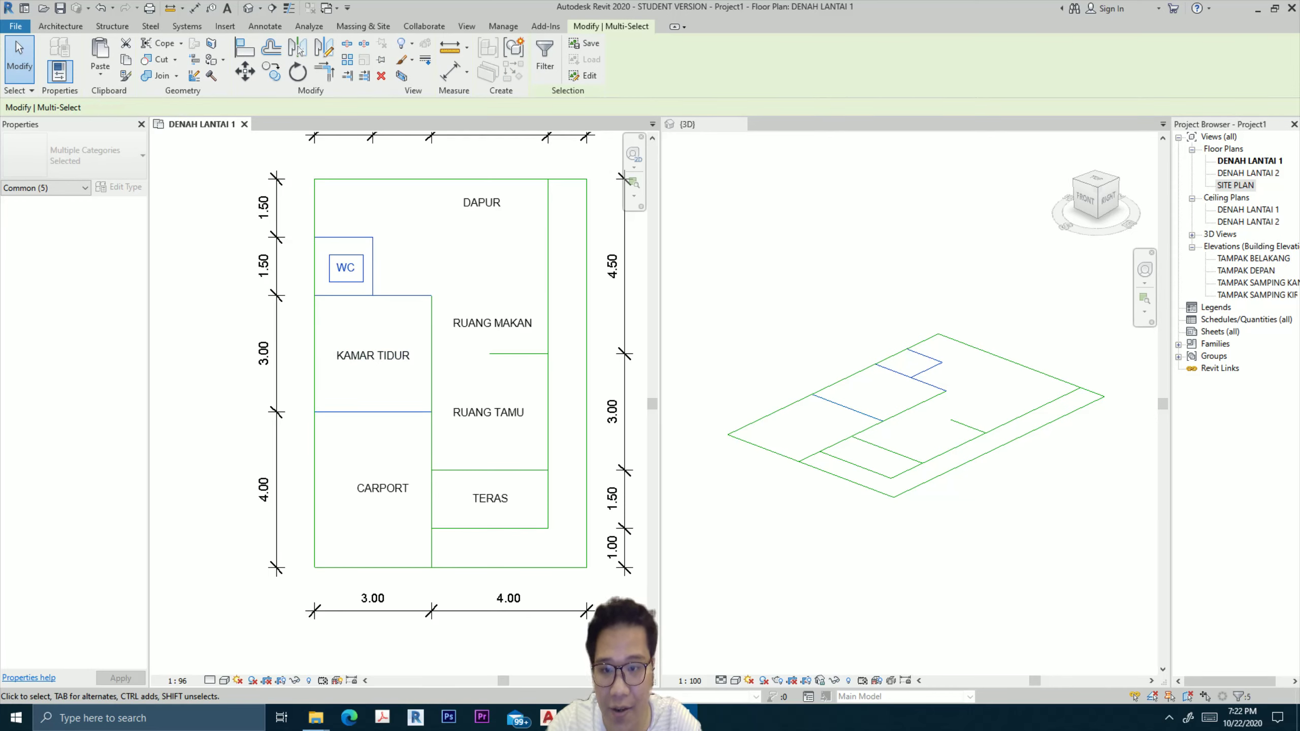
ctrl+click(432, 354)
ctrl+click(373, 412)
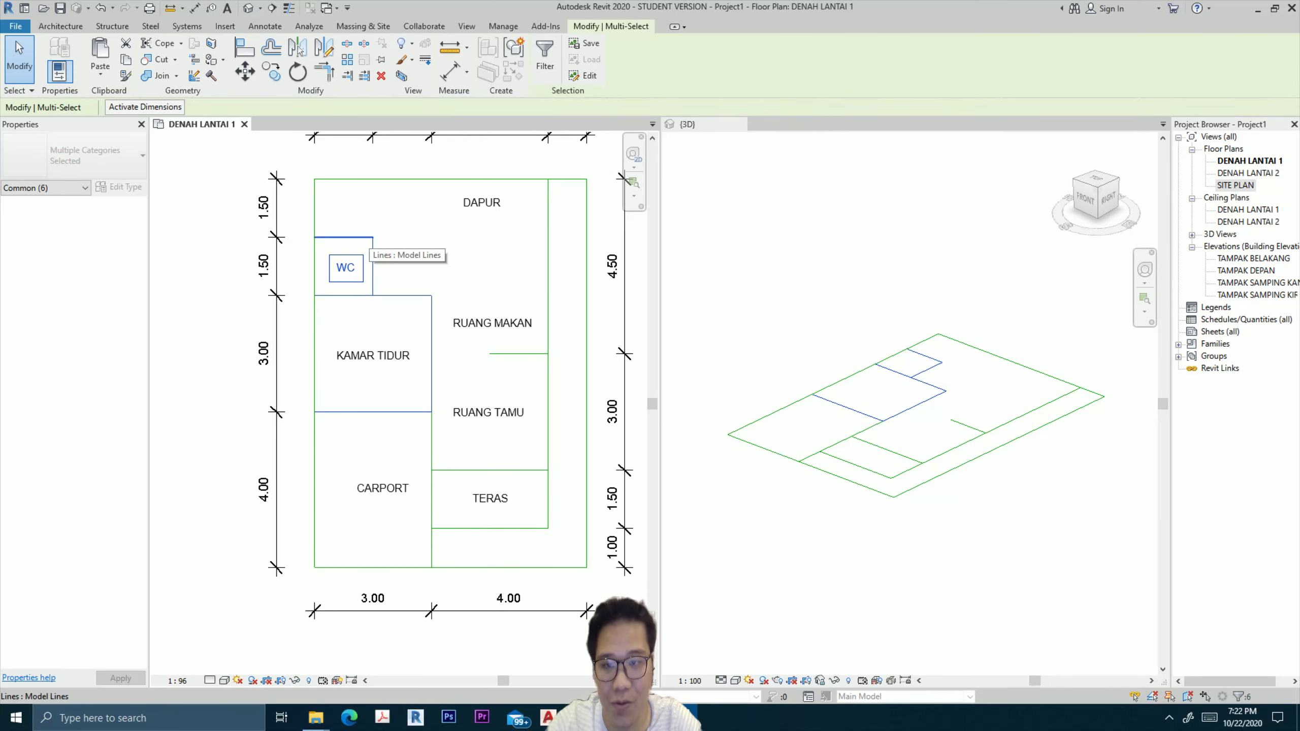
key(m)
key(v)
click(373, 237)
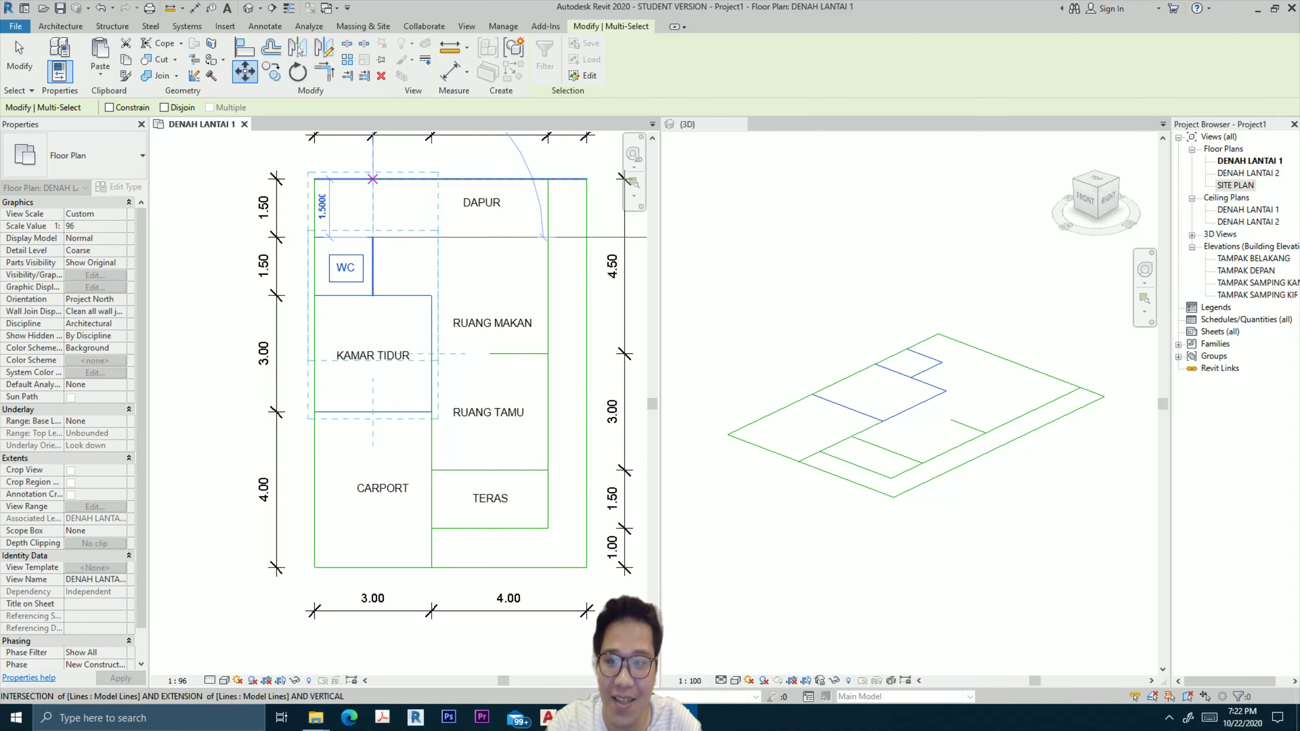
click(373, 179)
key(Escape)
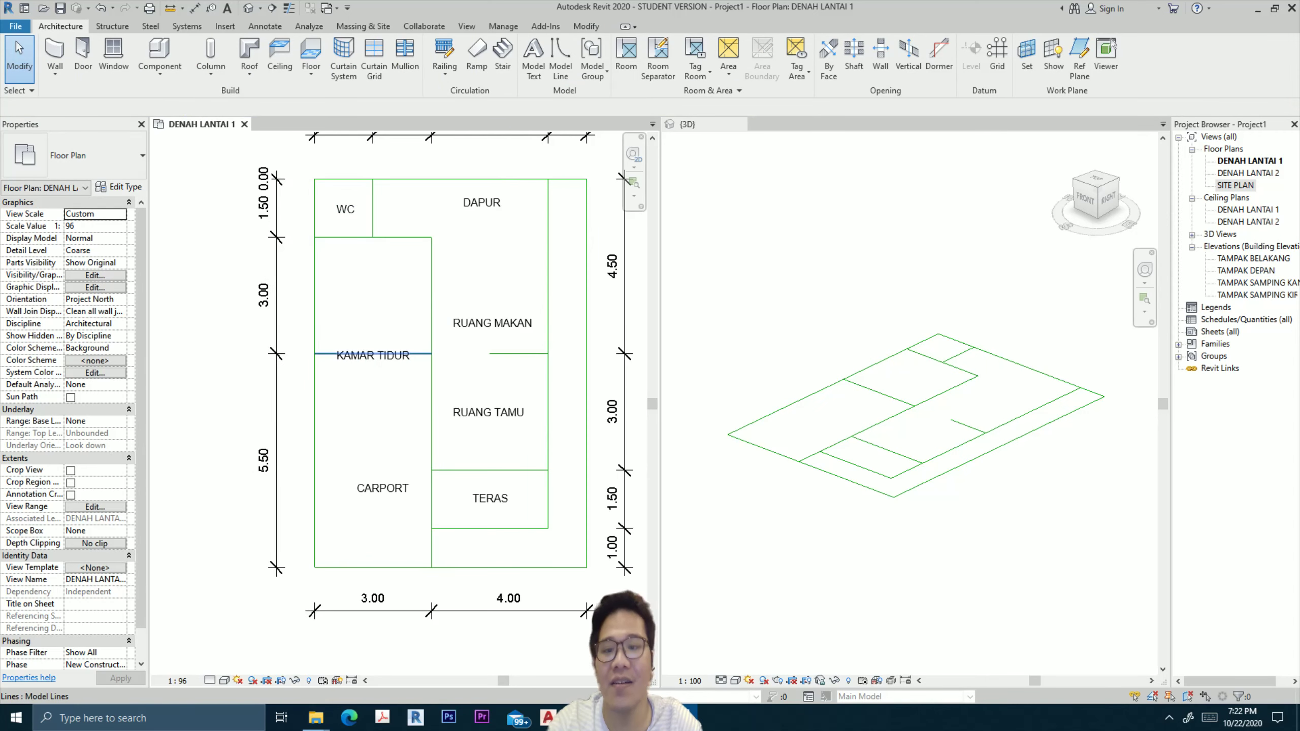
Raise the KAMAR TIDUR label and set the bedroom depth to 3.50.
drag(373, 356, 374, 296)
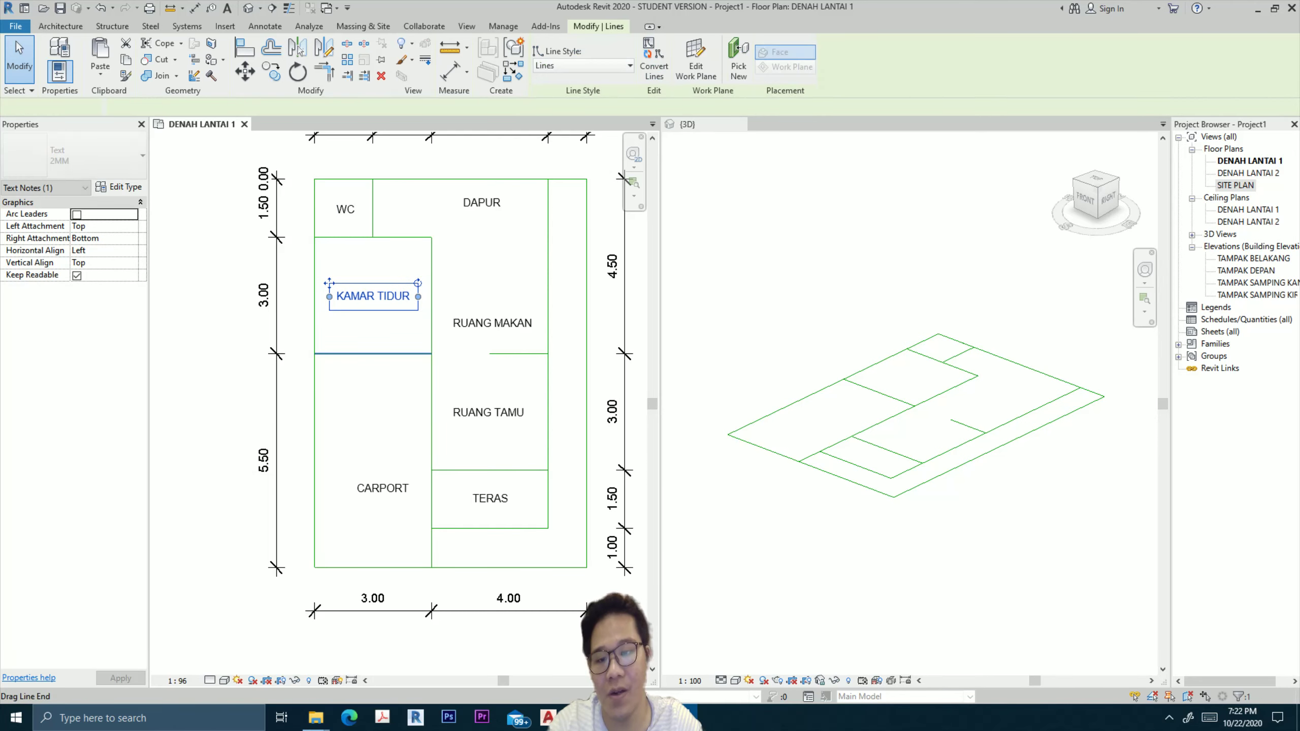
click(373, 353)
click(264, 296)
text(.5)
key(Return)
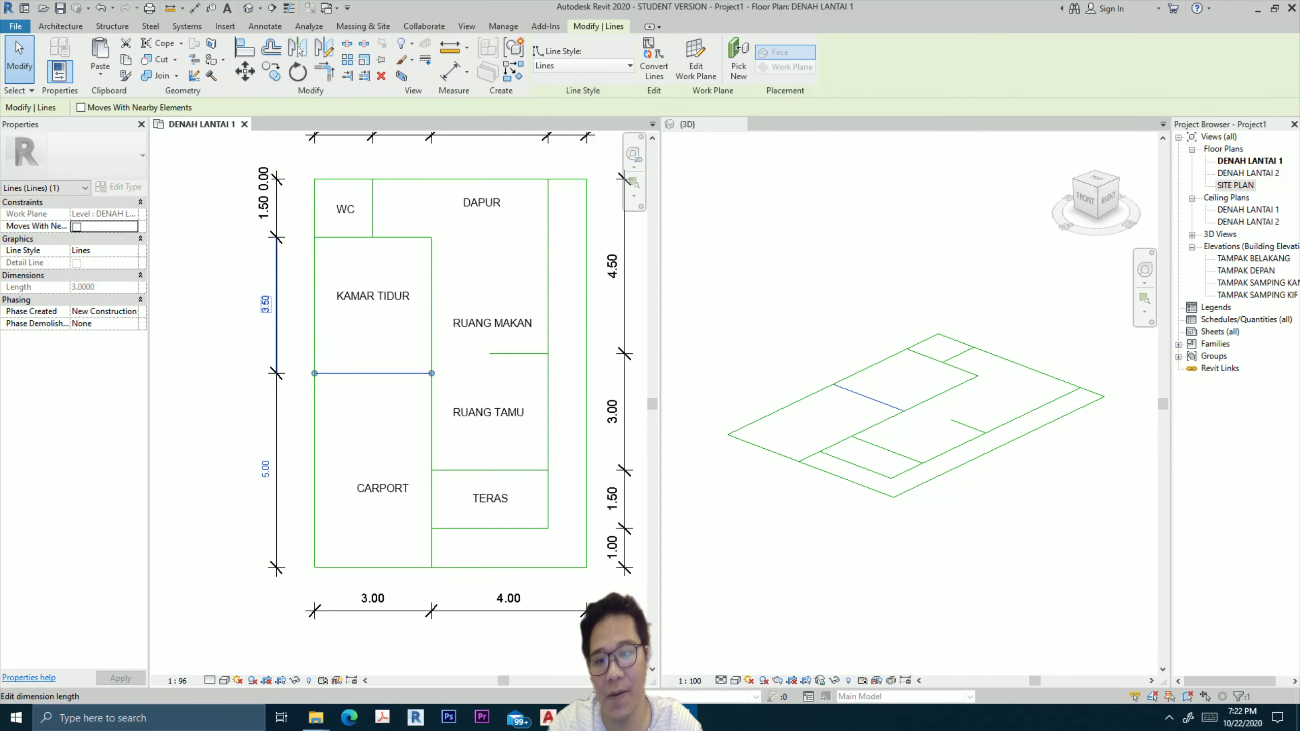
key(Escape)
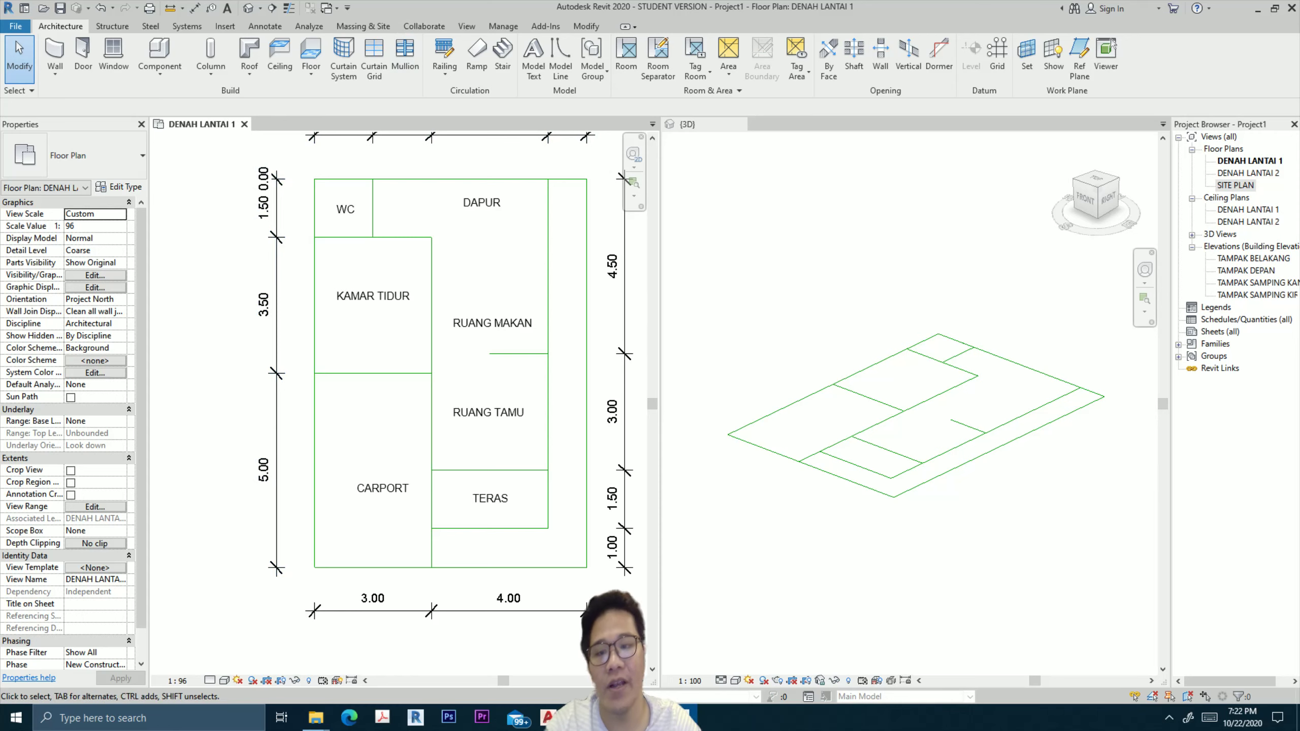
click(276, 369)
key(Escape)
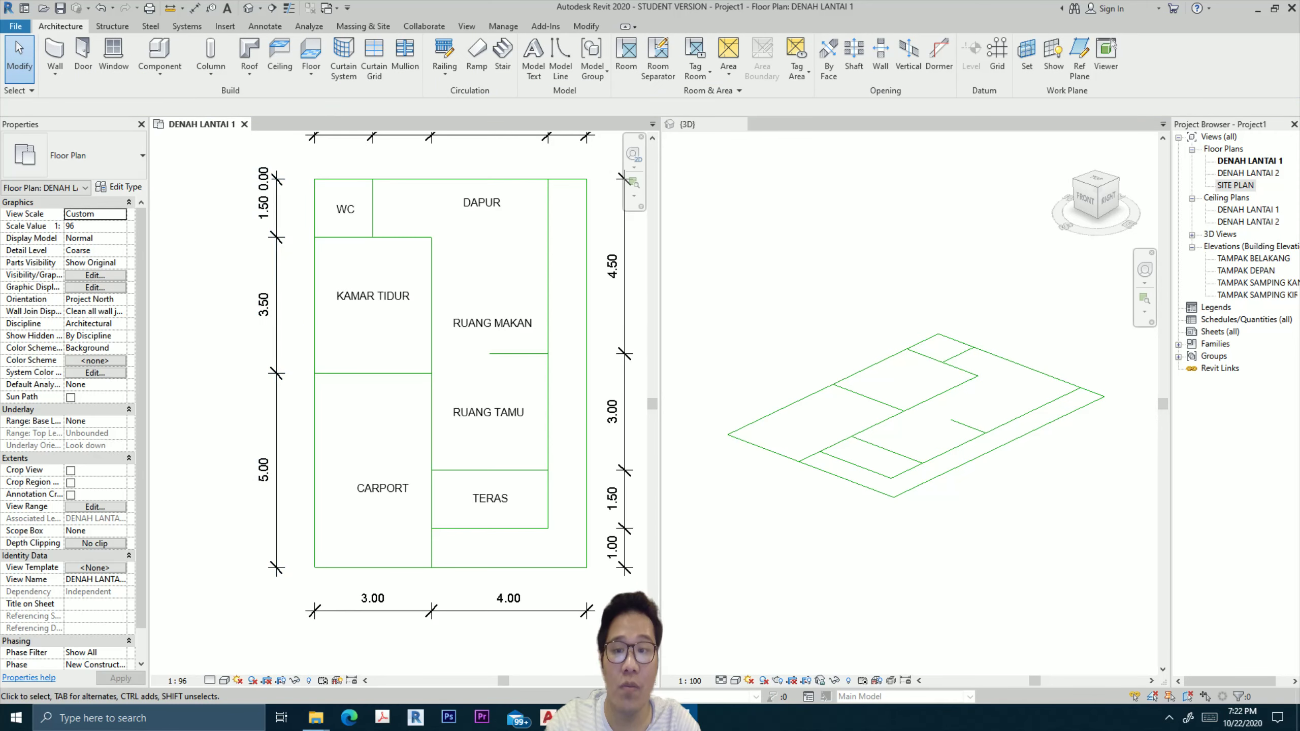
Set the KAMAR TIDUR depth to 4.00 and centre its label in the room.
click(373, 374)
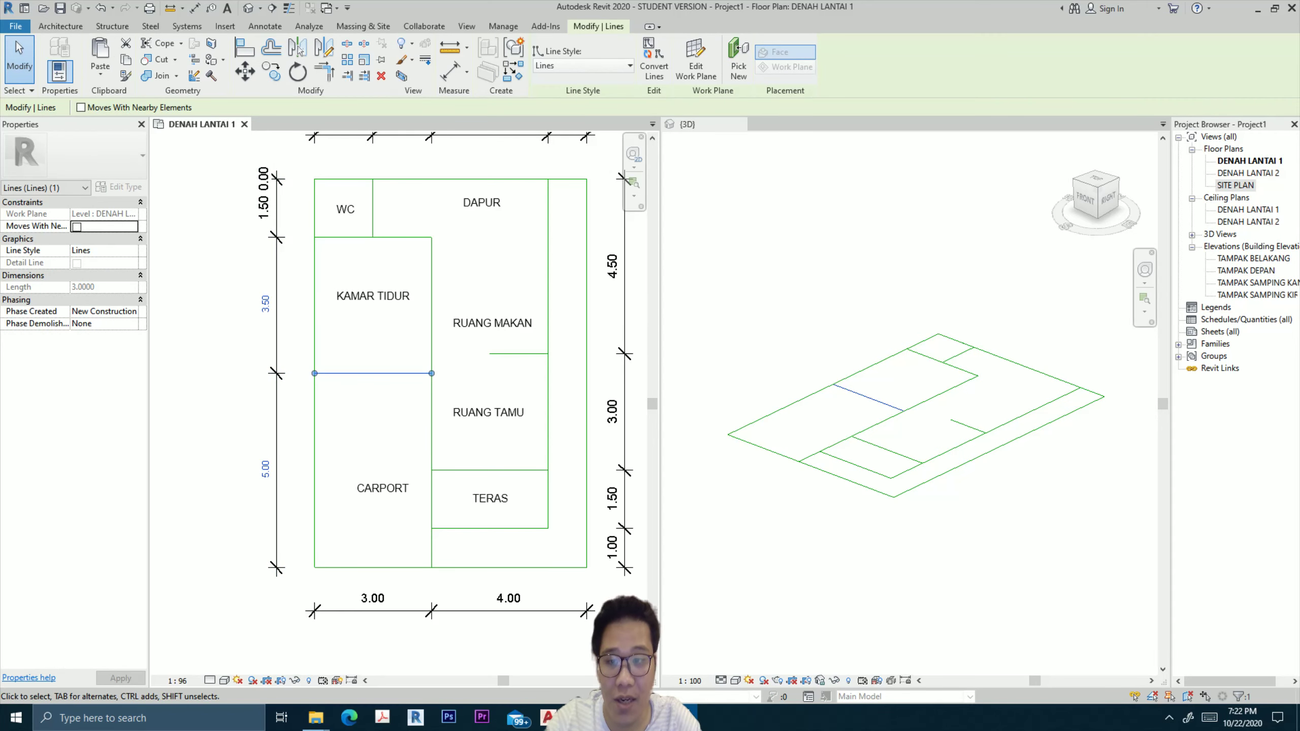
click(265, 304)
text(4)
key(Return)
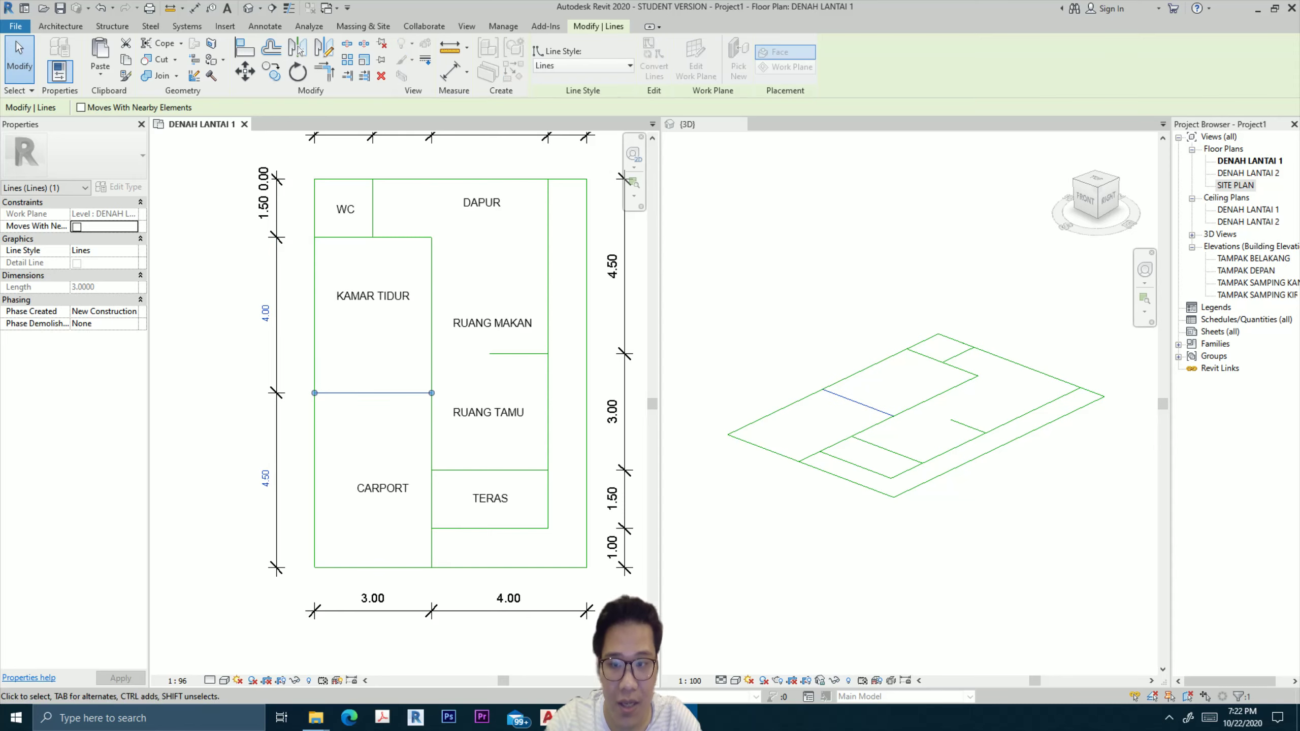
click(265, 312)
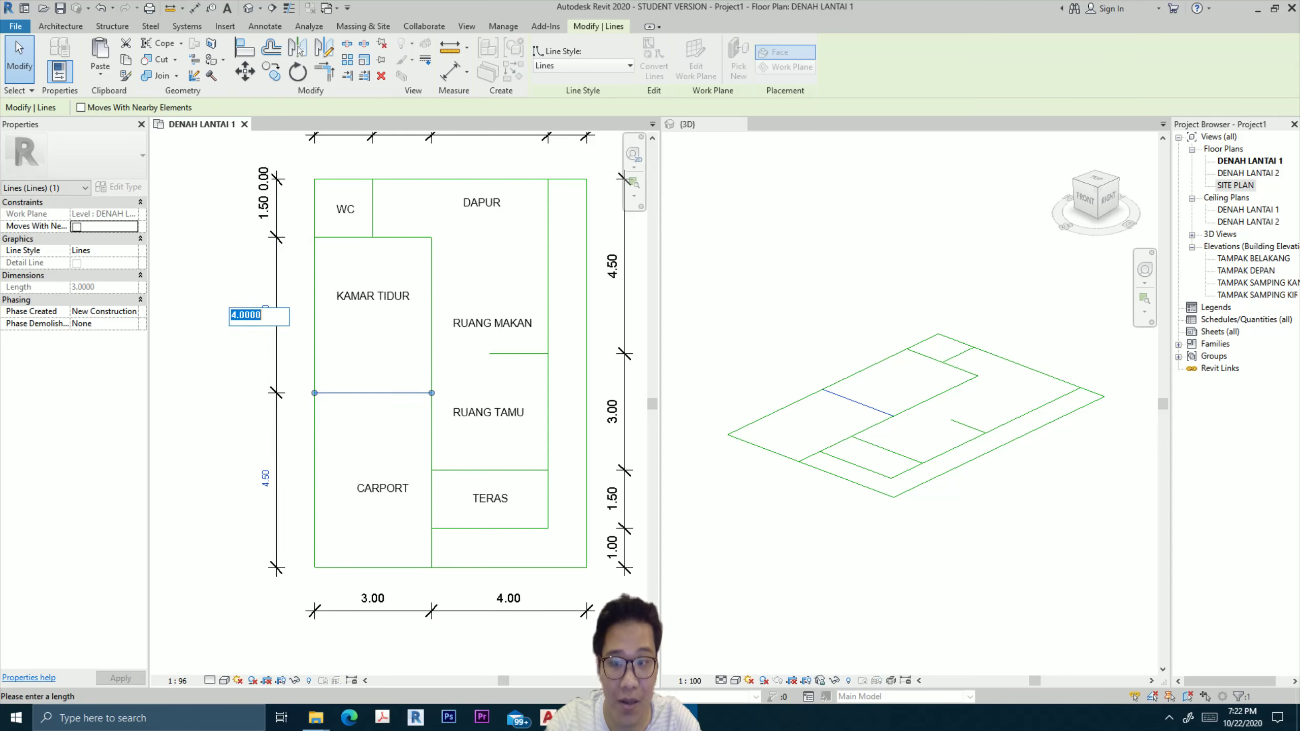
key(Return)
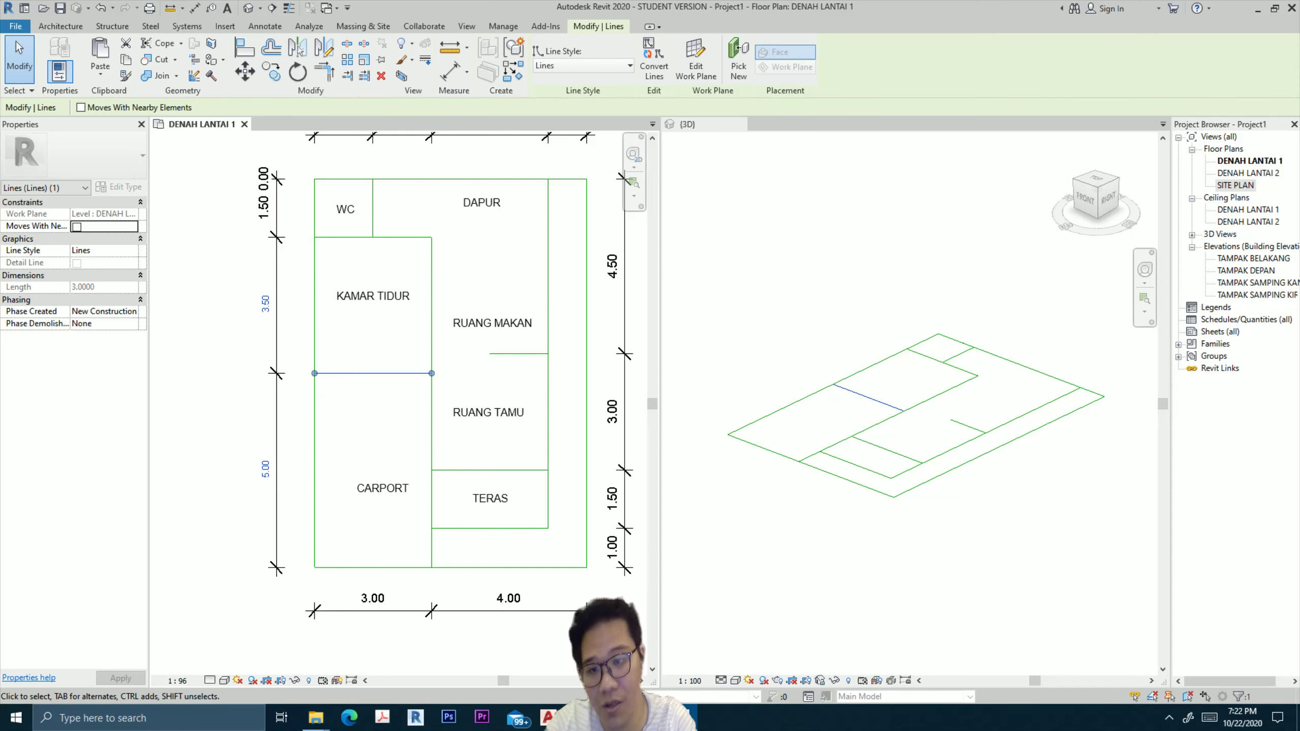
click(265, 305)
text(4)
key(Return)
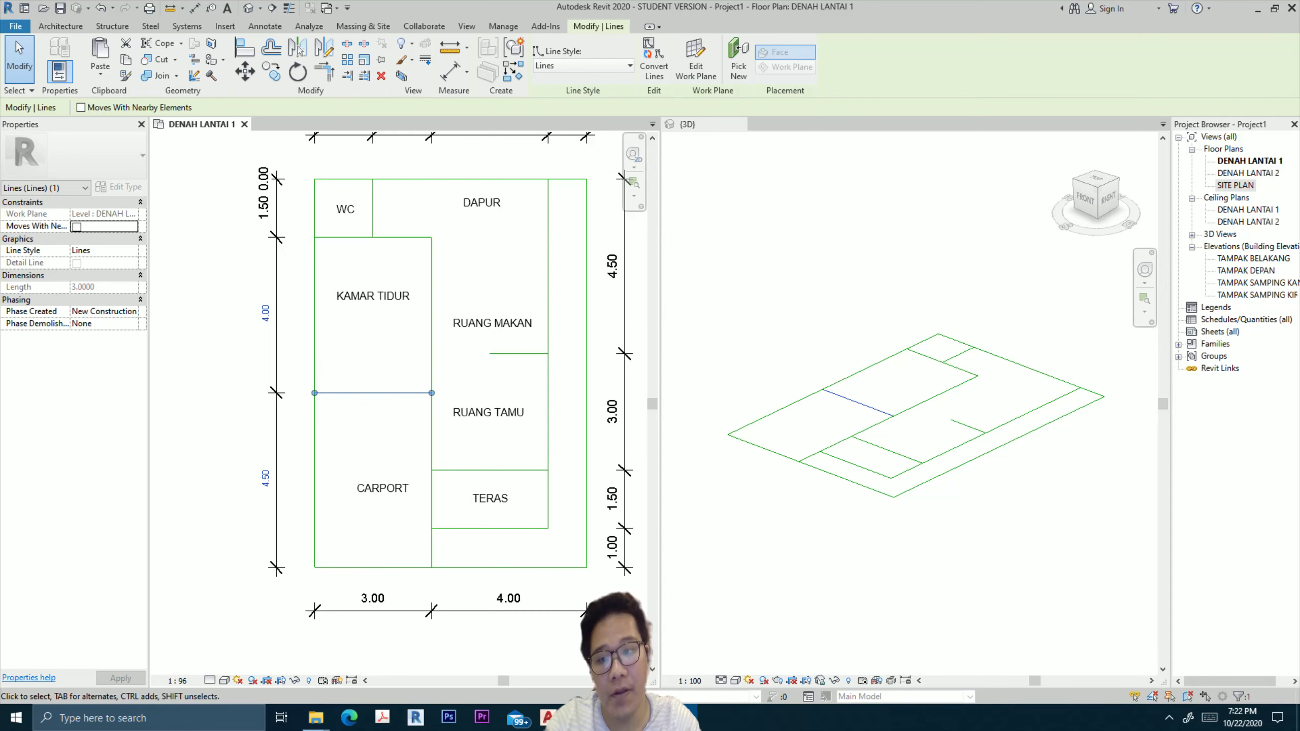
key(Escape)
drag(373, 296, 373, 323)
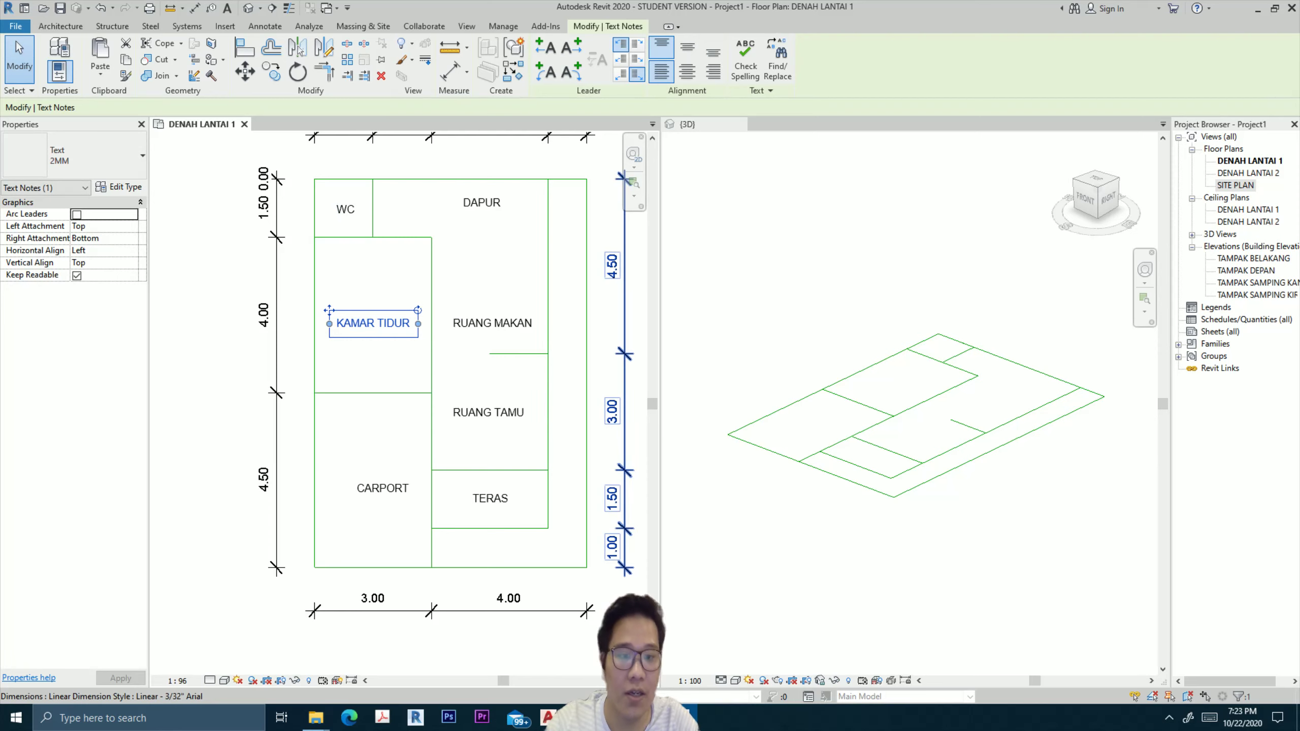
Pan the plan left and start the Wall tool with the Basic Wall DINDING type.
key(Escape)
middle_drag(450, 359, 411, 367)
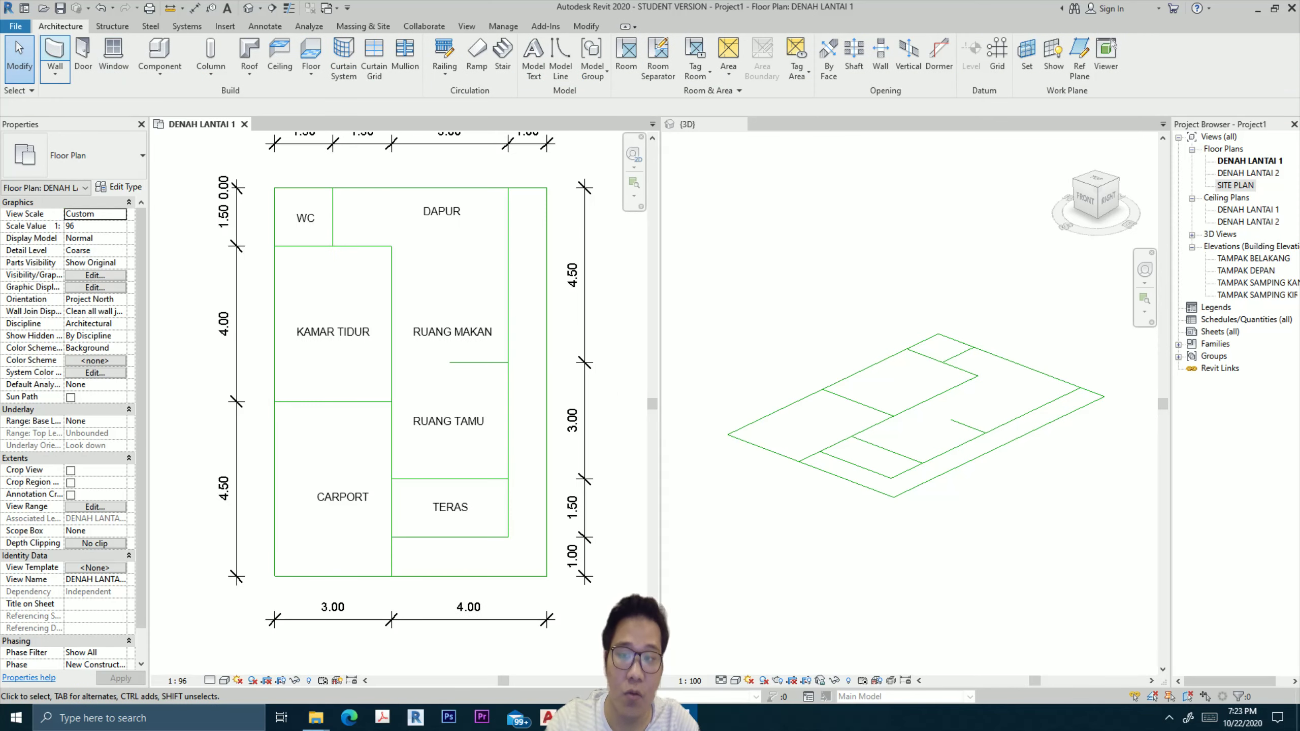
click(55, 52)
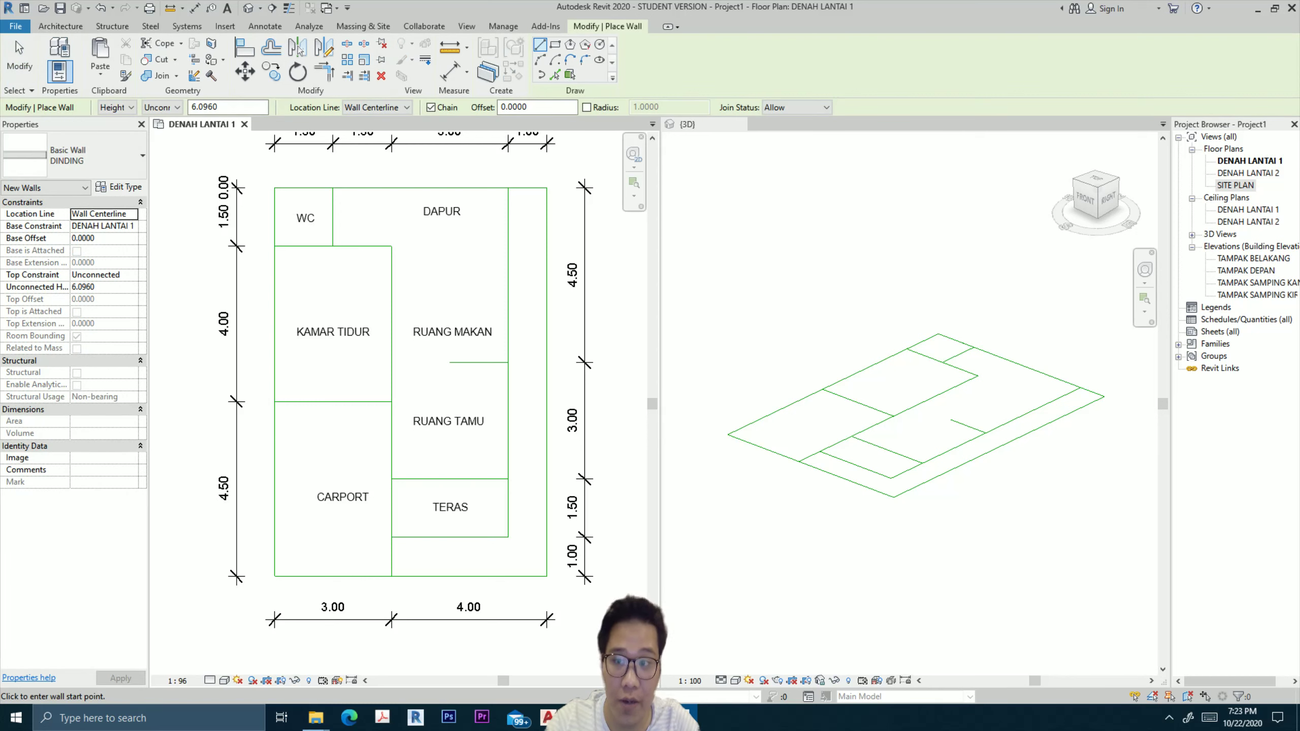
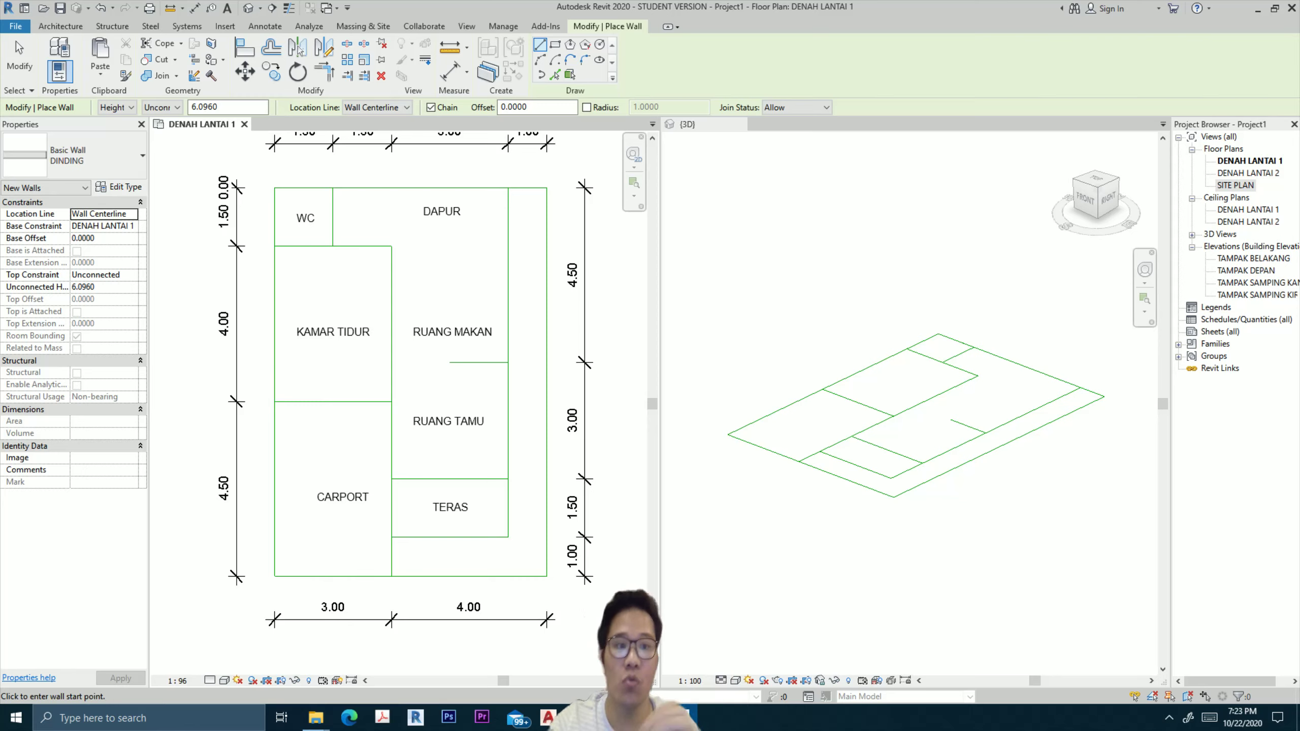
Set the wall Top Constraint to Up to level: DENAH LANTAI 2, then exit the Wall tool.
click(109, 275)
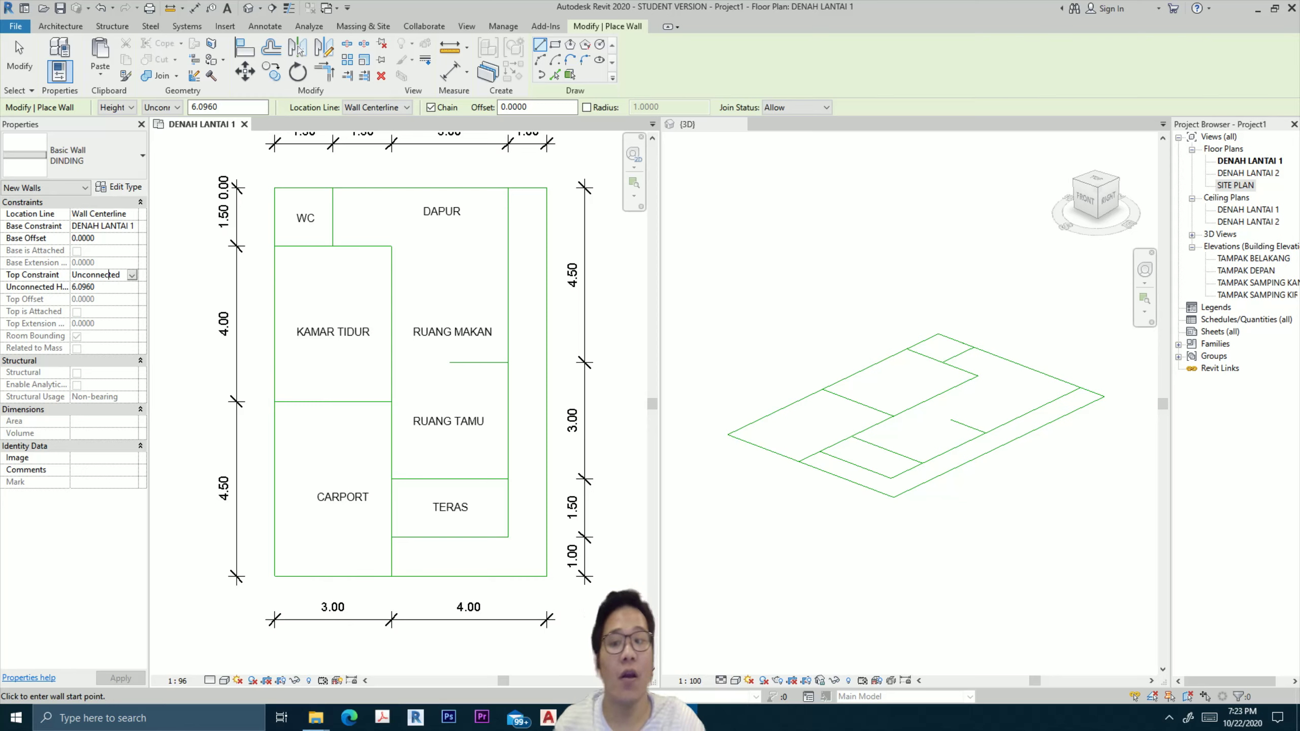
click(132, 276)
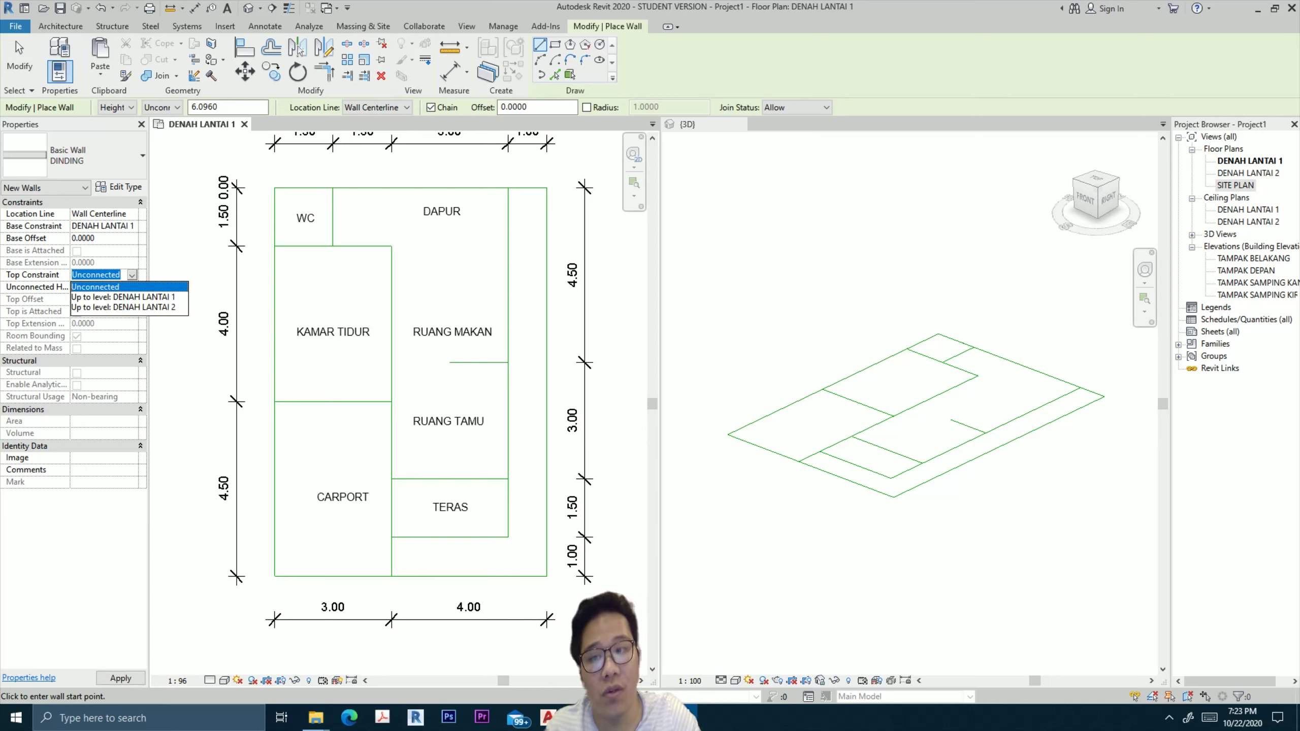
key(Down)
key(Down)
key(Return)
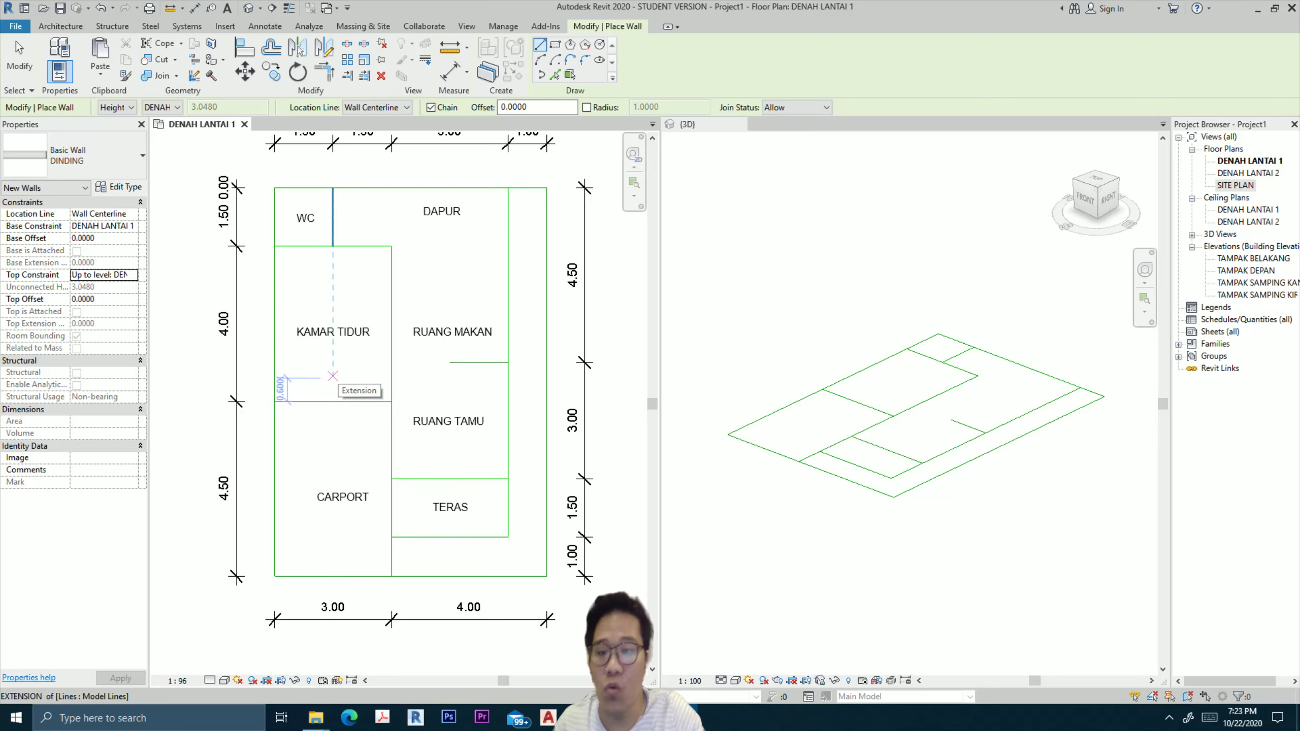
key(Escape)
key(Escape)
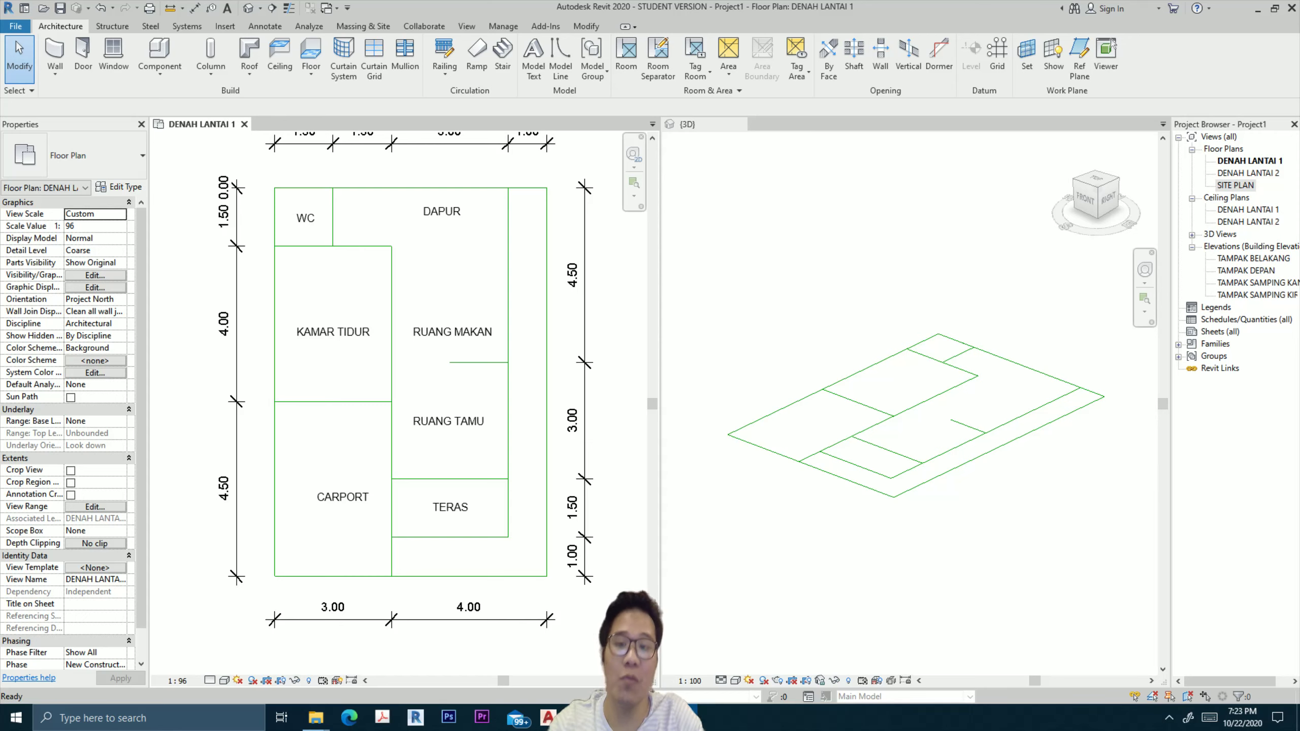
In the TAMPAK DEPAN elevation, change the DENAH LANTAI 2 level from 3.05 to 4.50, then close the elevation.
double_click(1248, 270)
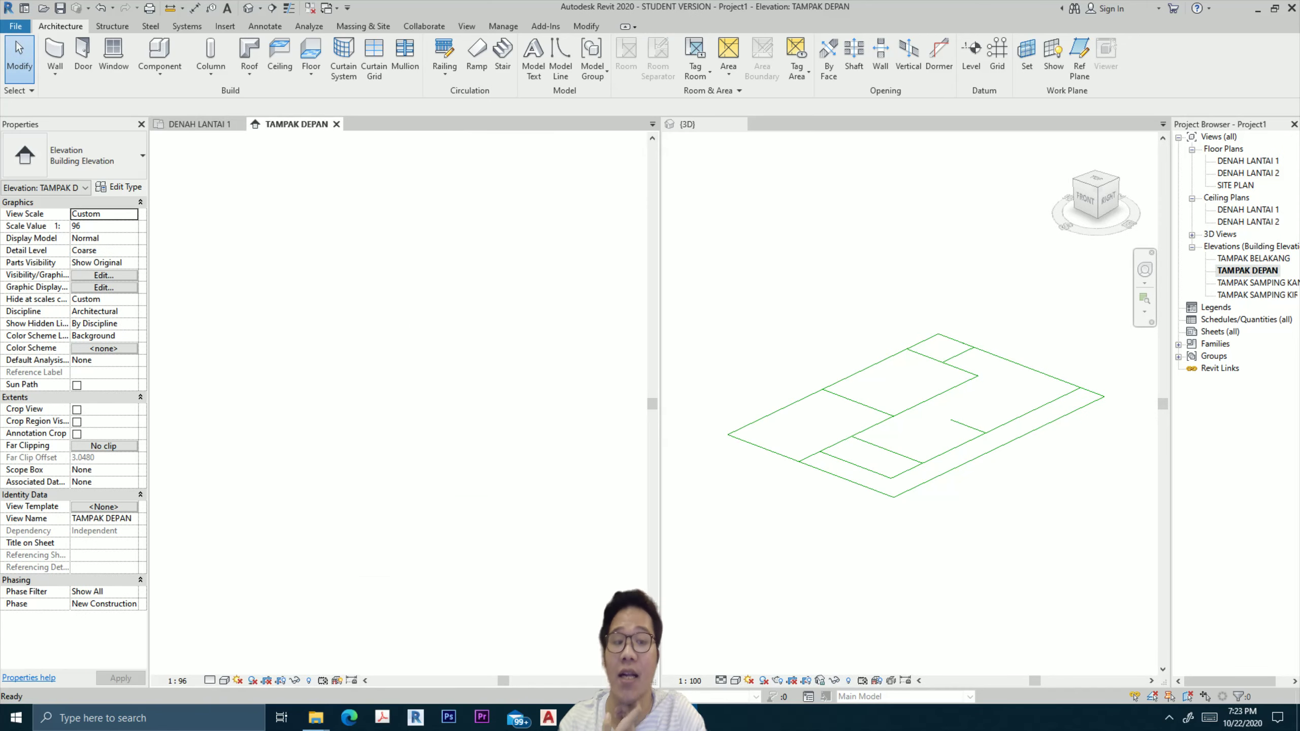
scroll(399, 389, up, 2)
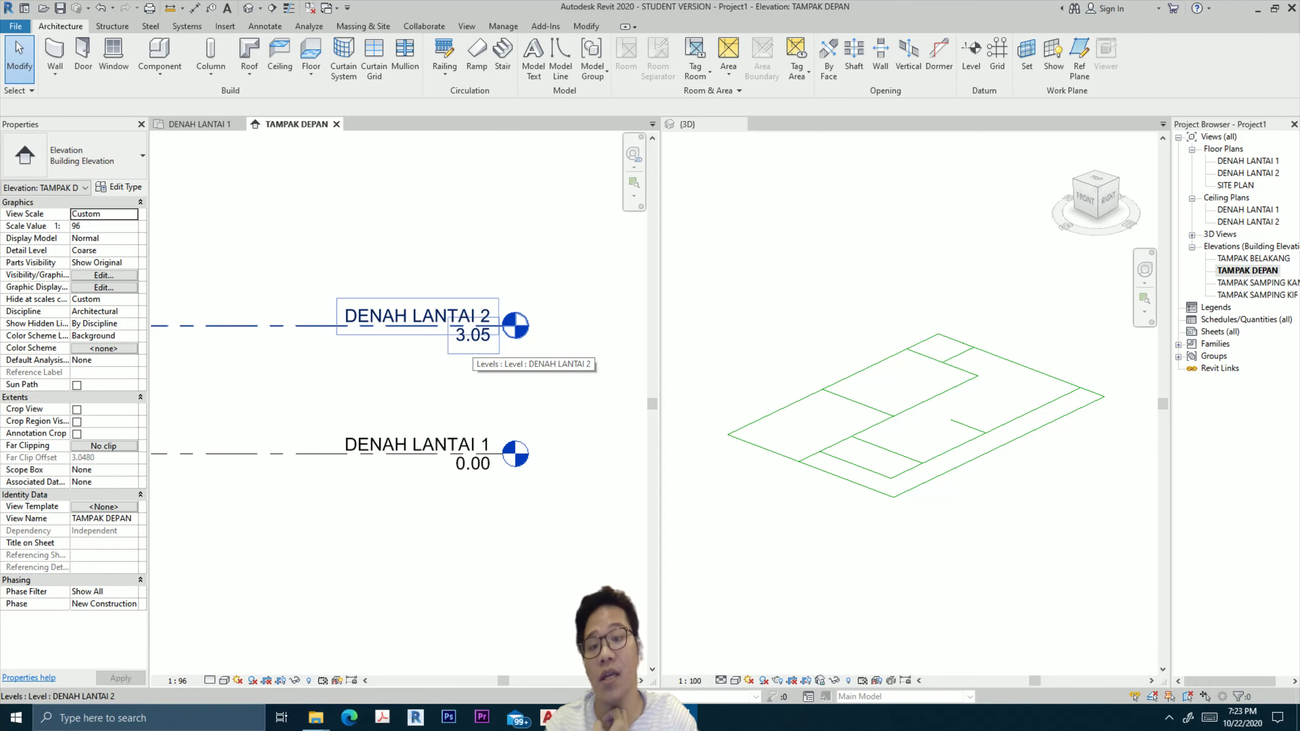
click(475, 328)
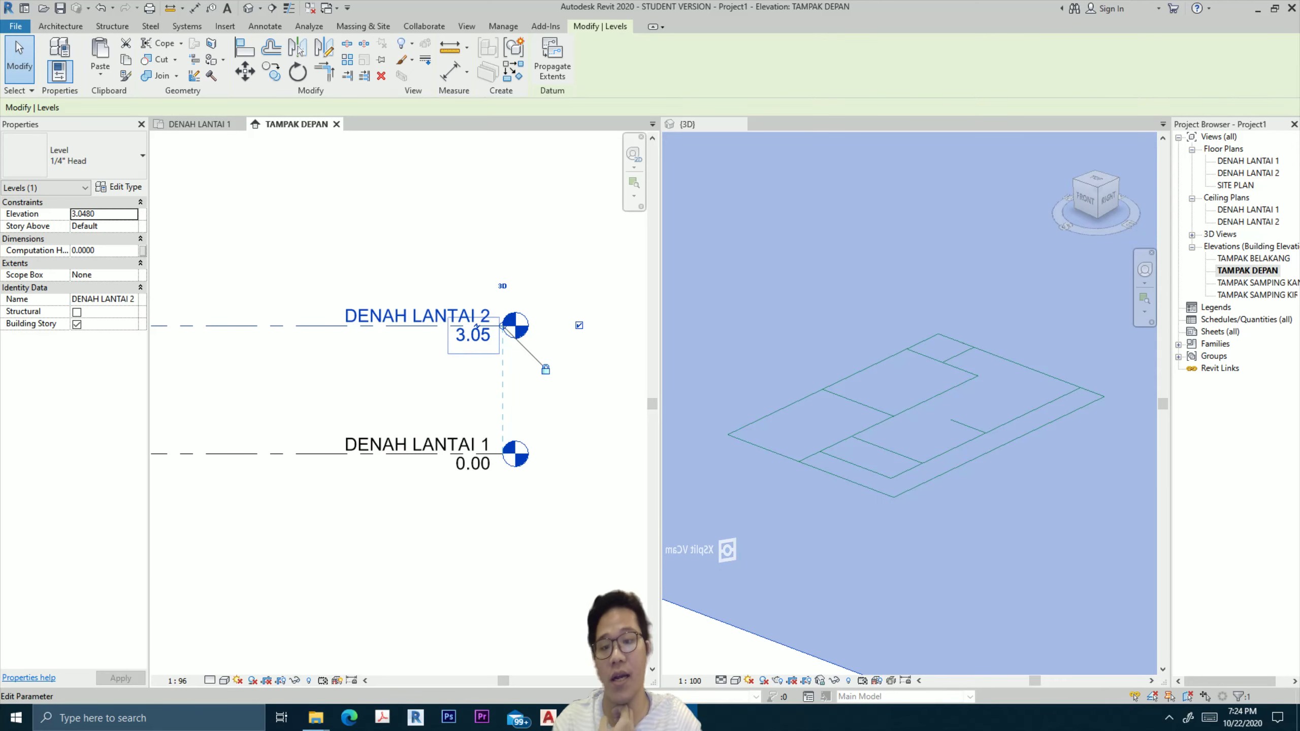
click(476, 327)
text(4.5)
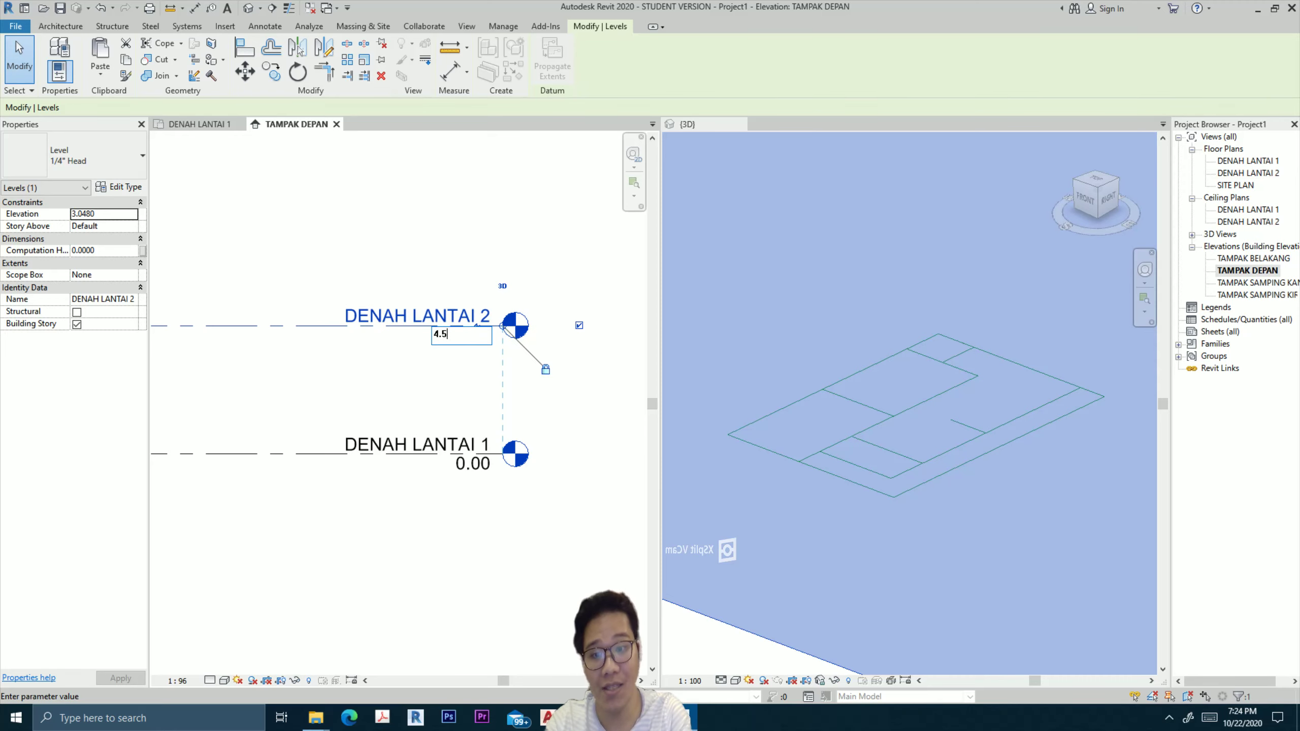
key(Return)
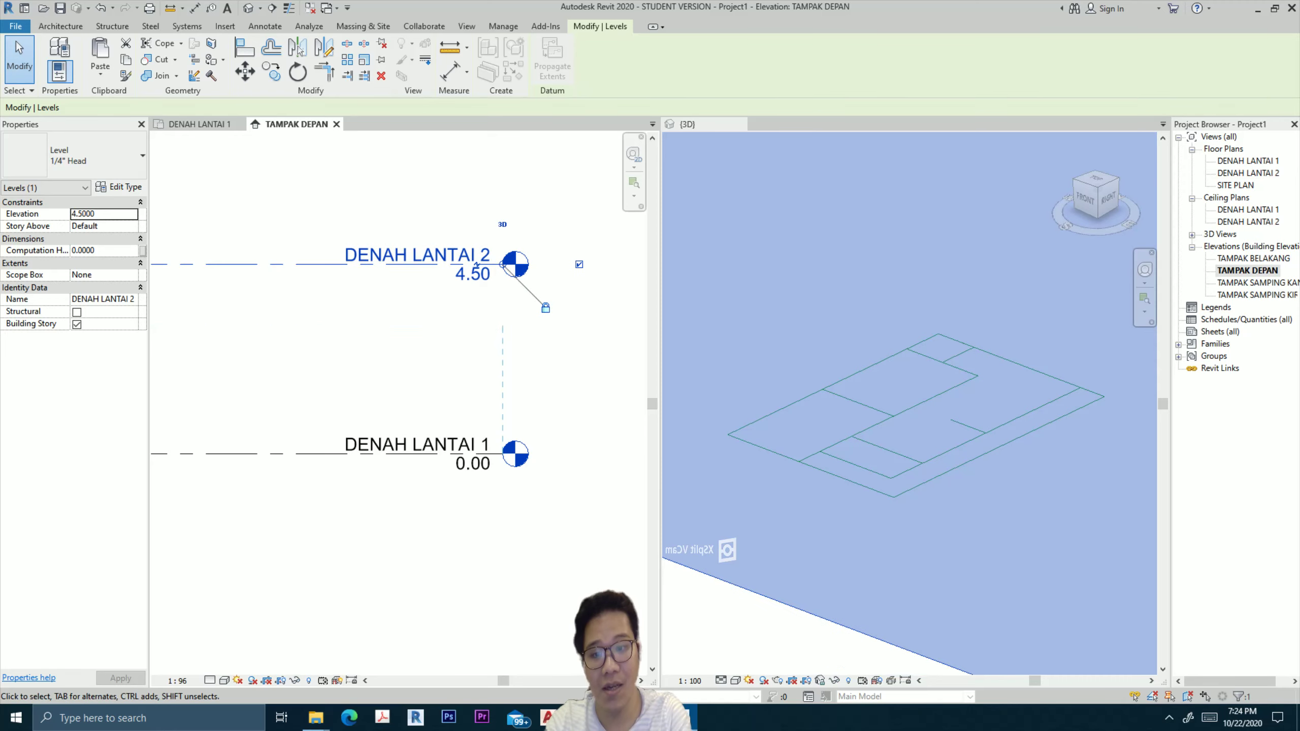
key(Escape)
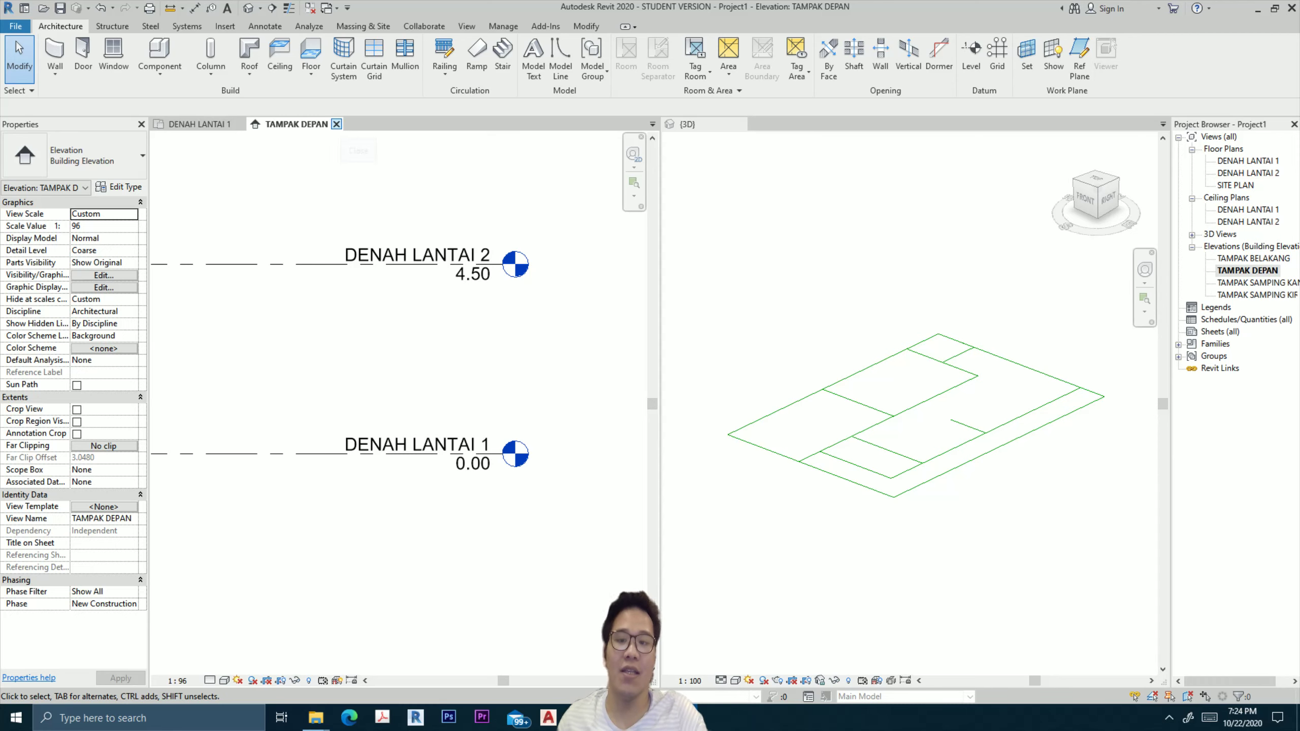
click(337, 124)
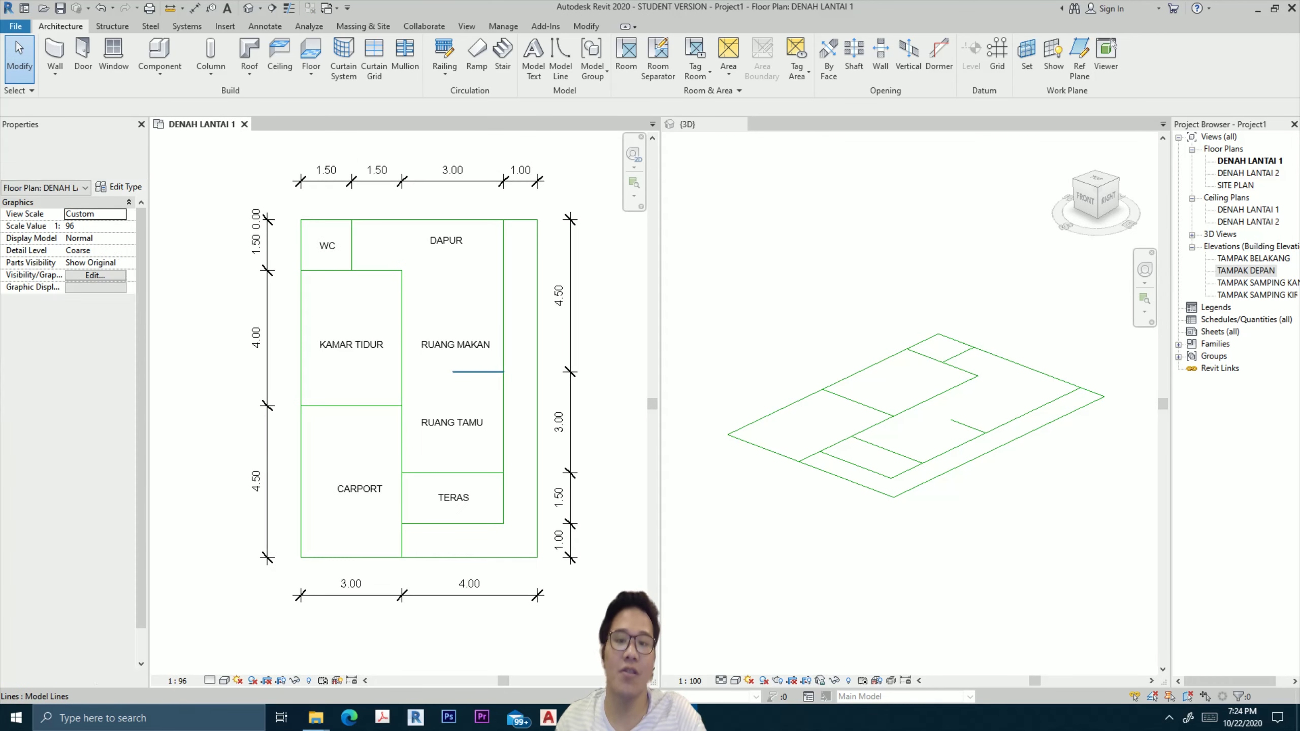
Start the Wall tool and look through the Location Line options without changing them.
middle_drag(478, 372, 473, 351)
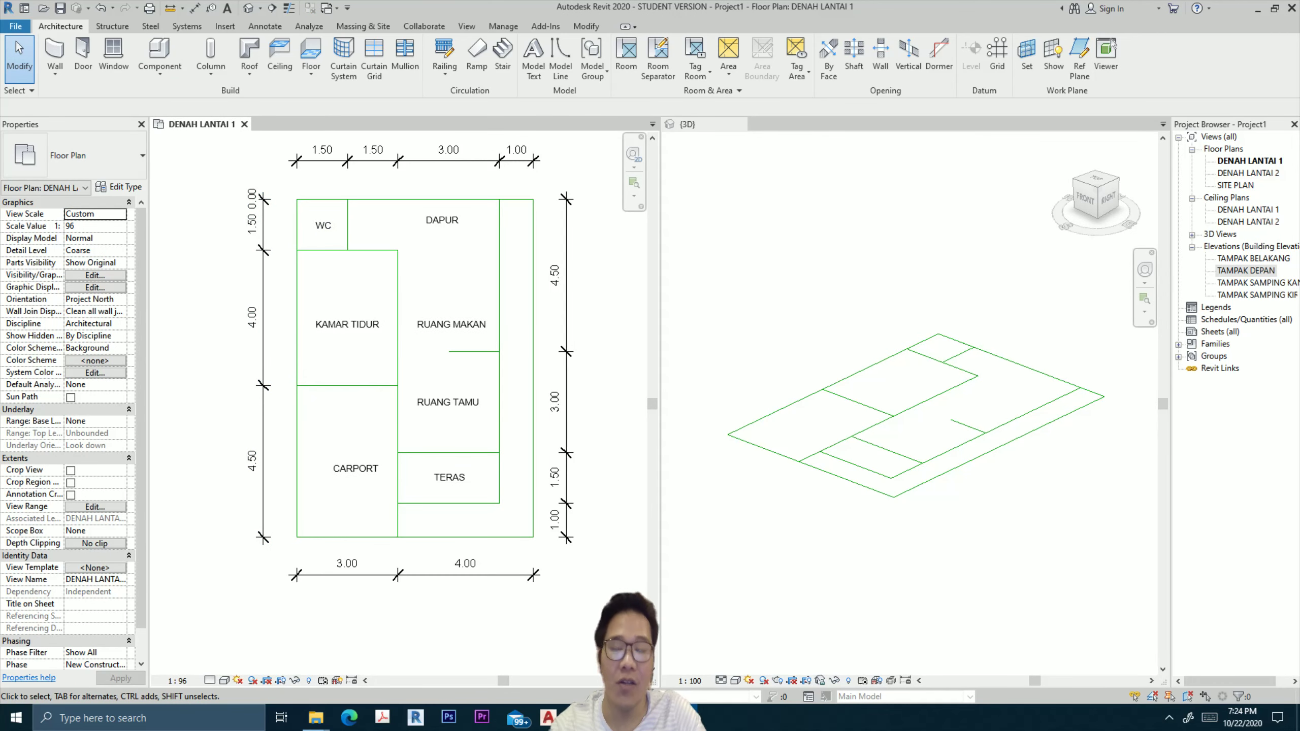
scroll(456, 322, up, 1)
scroll(385, 353, up, 1)
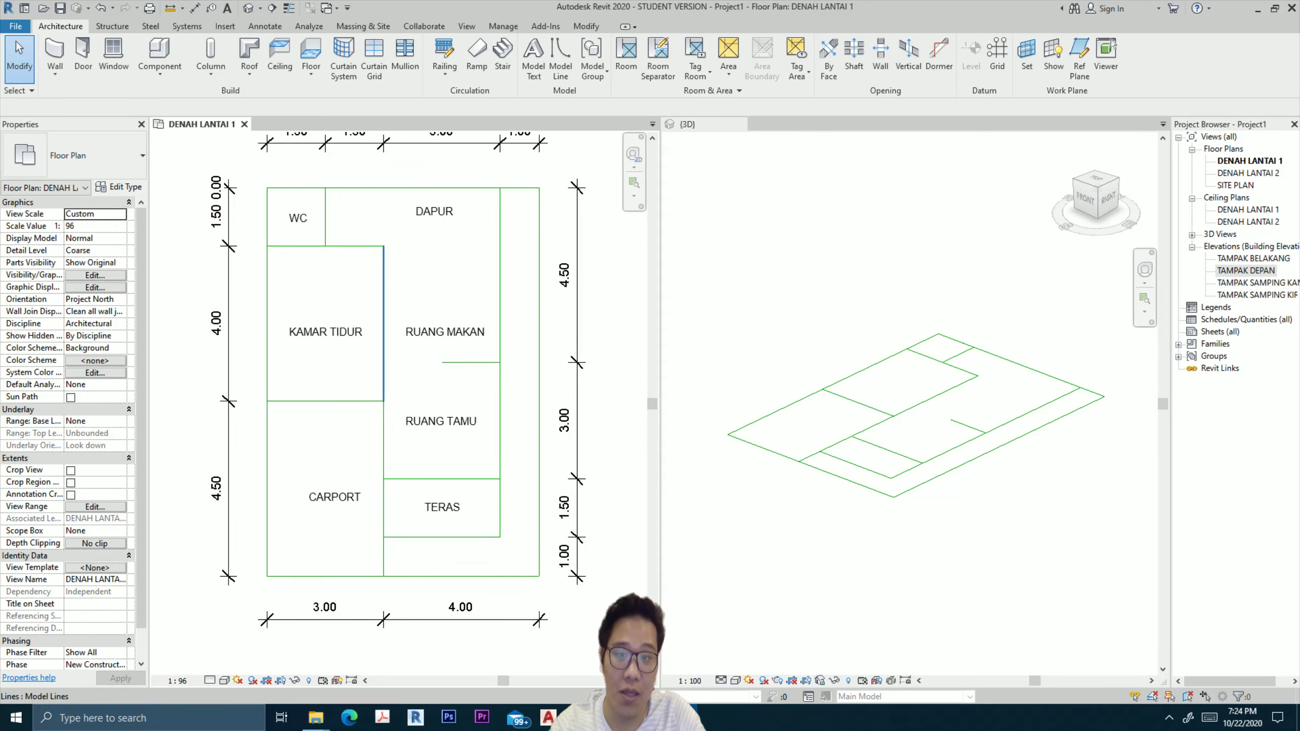
scroll(428, 415, down, 2)
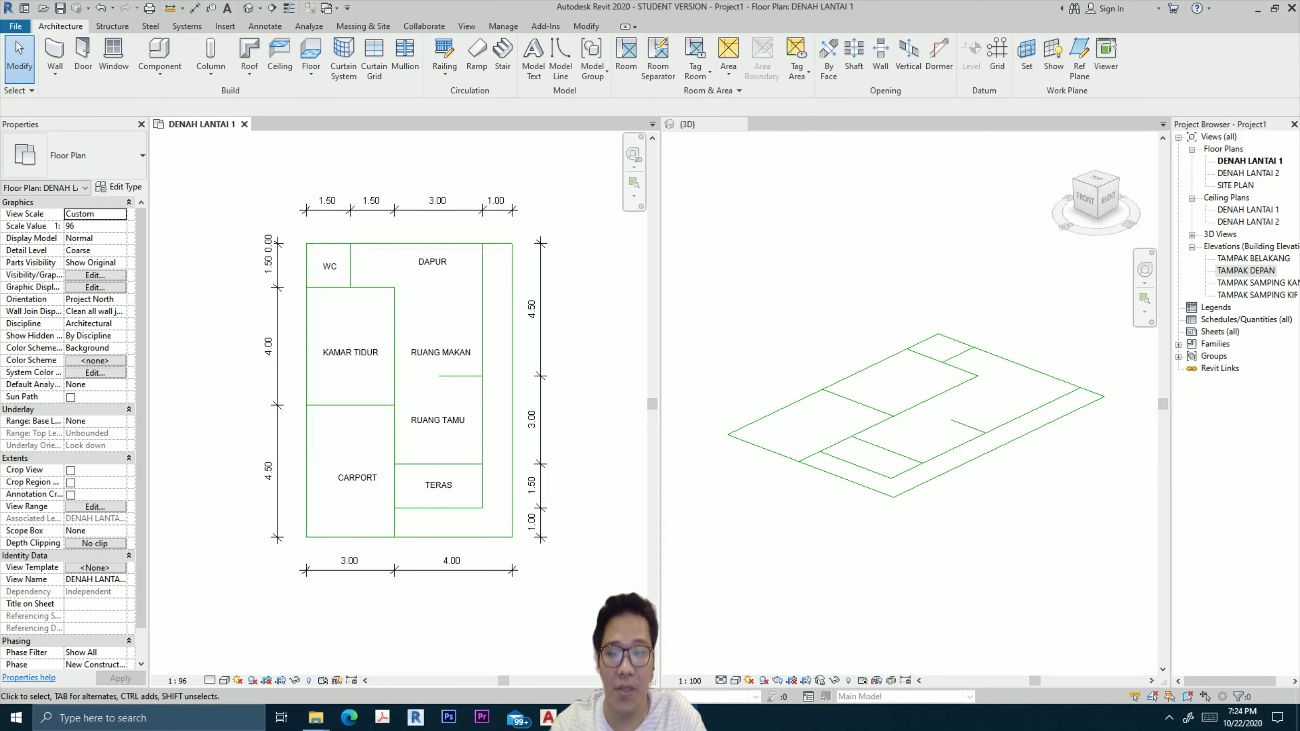
click(55, 56)
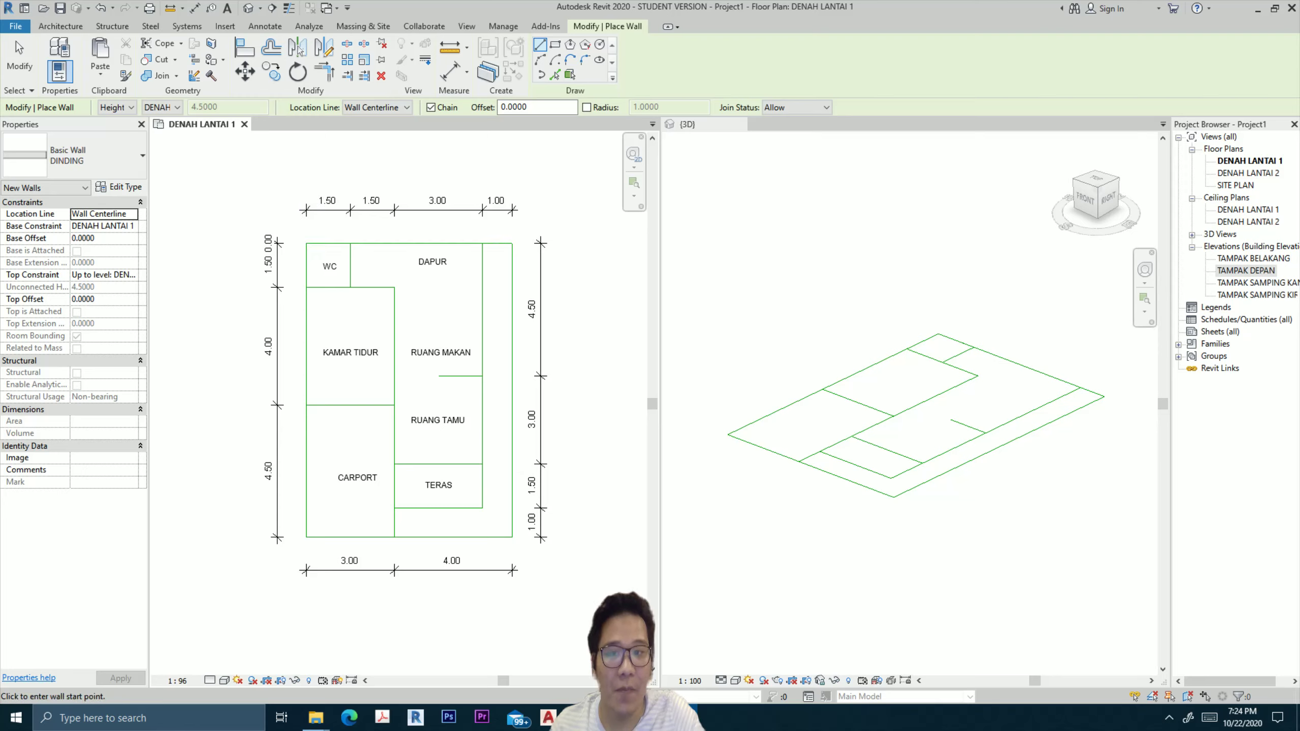
click(376, 107)
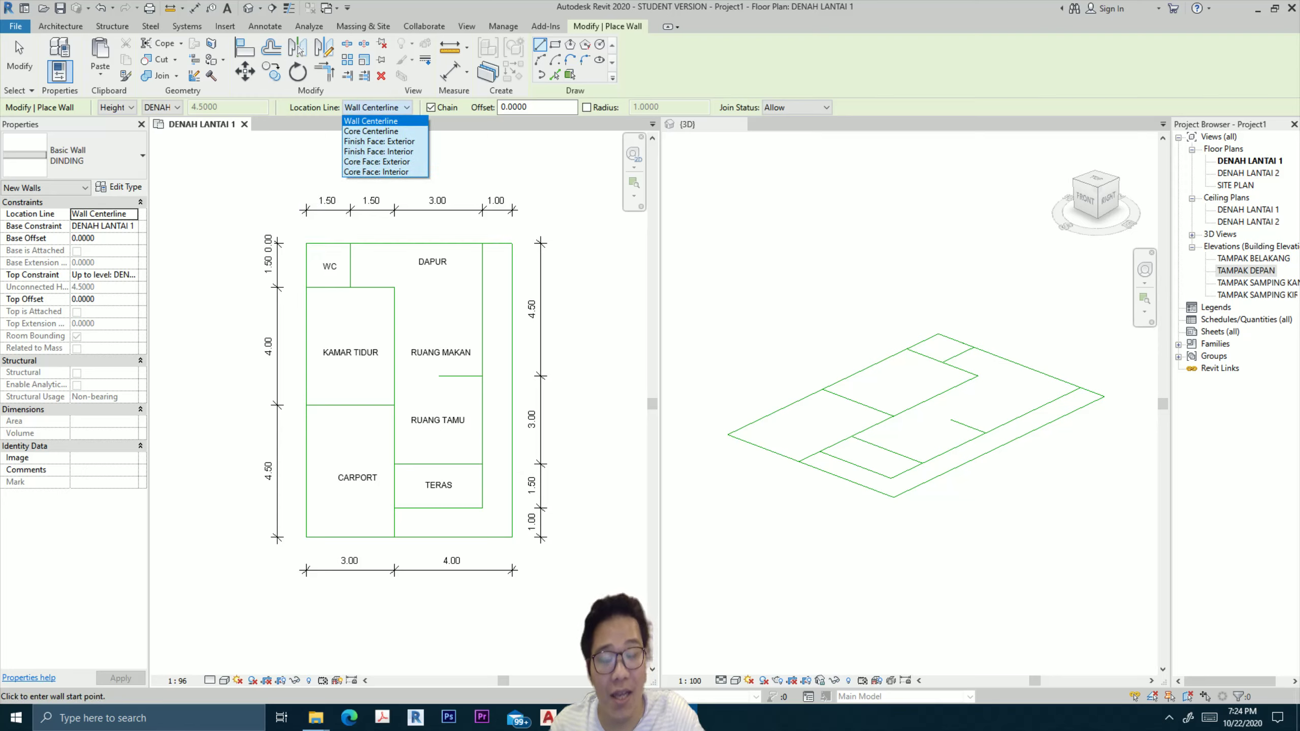
key(Escape)
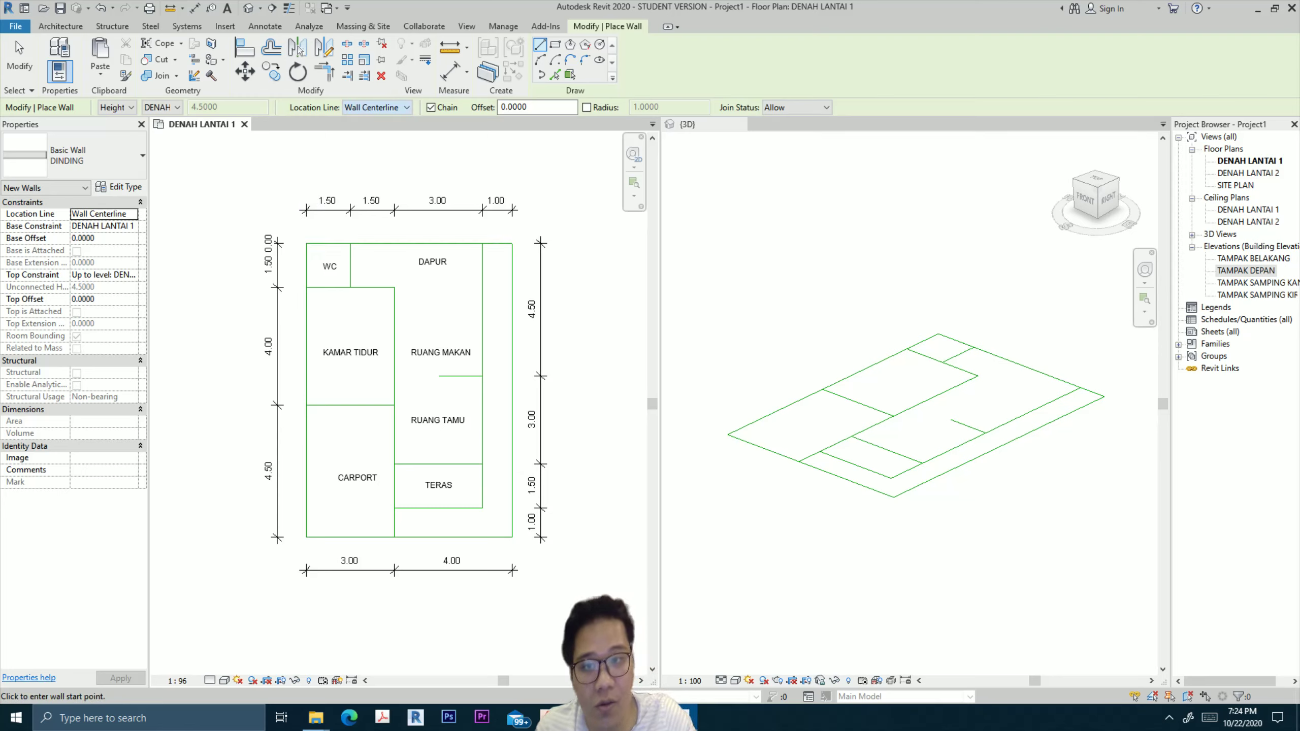
Cancel a test wall at the carport corner and set Location Line to Finish Face: Exterior.
scroll(284, 593, up, 3)
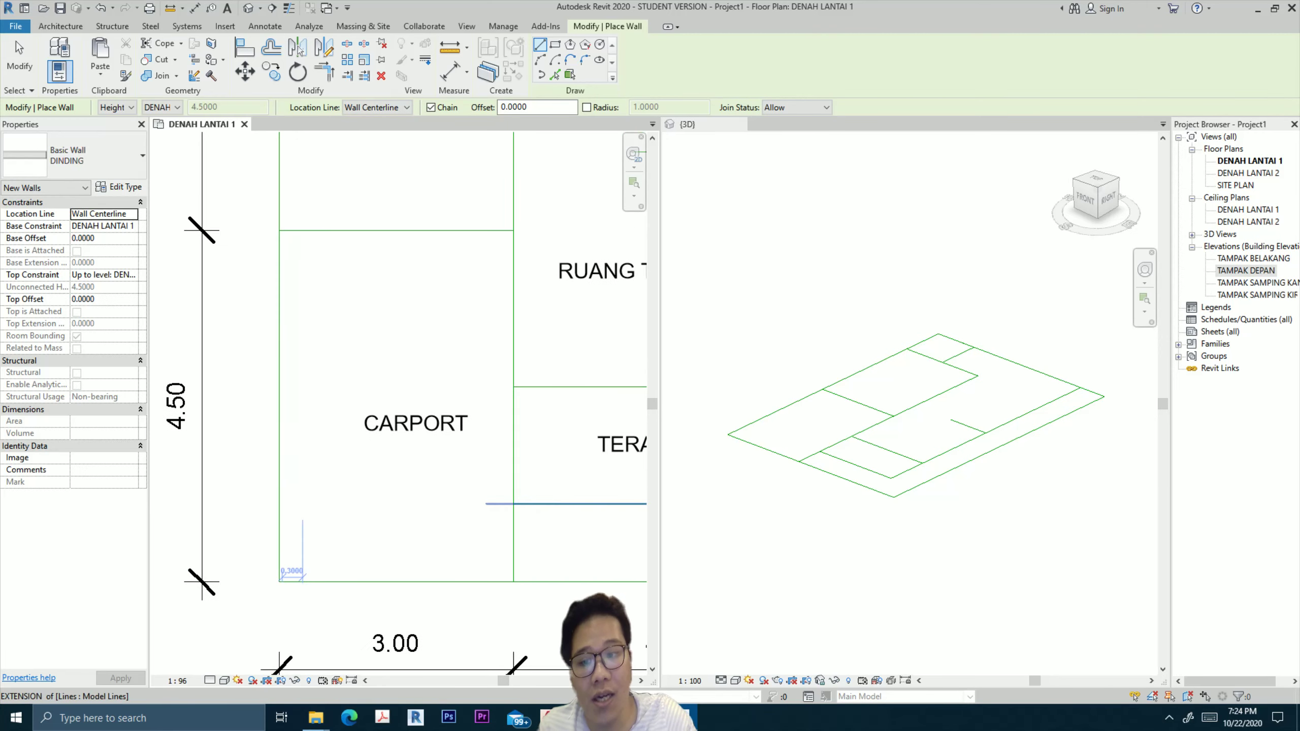
scroll(291, 515, down, 2)
click(289, 549)
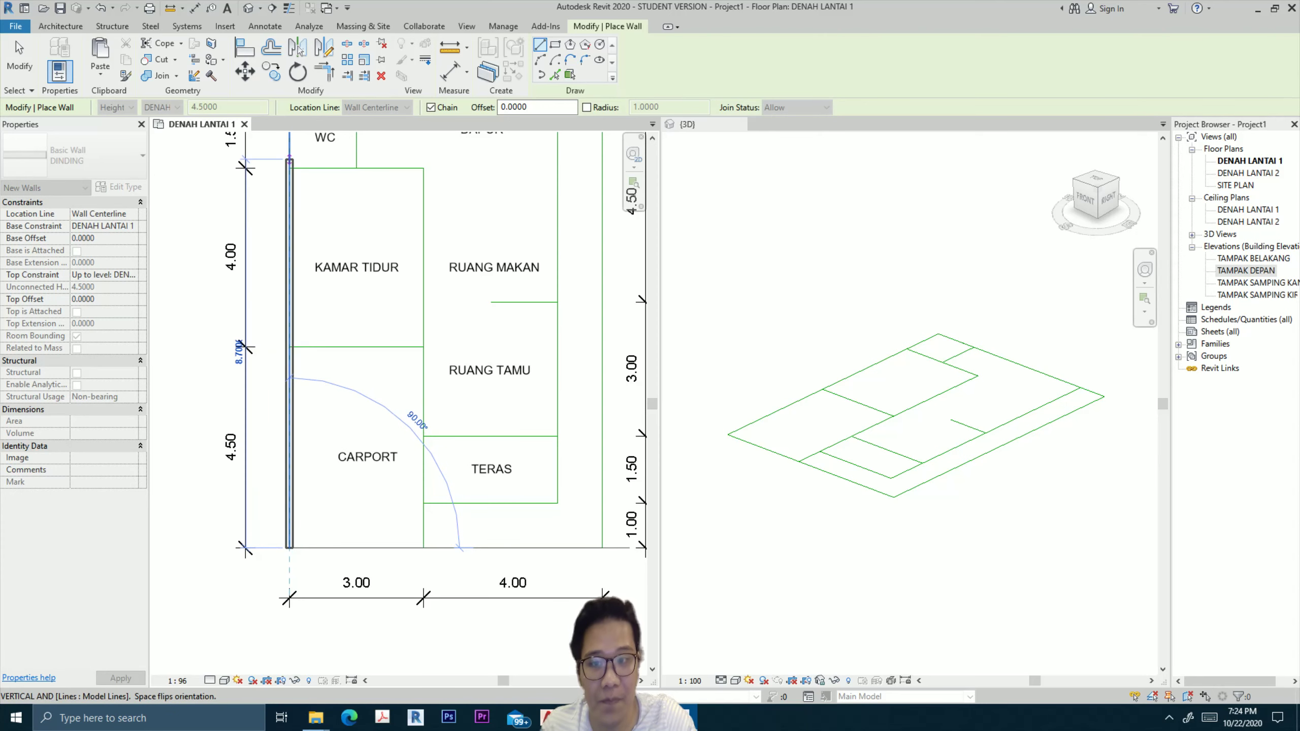
key(Escape)
key(Escape)
click(377, 107)
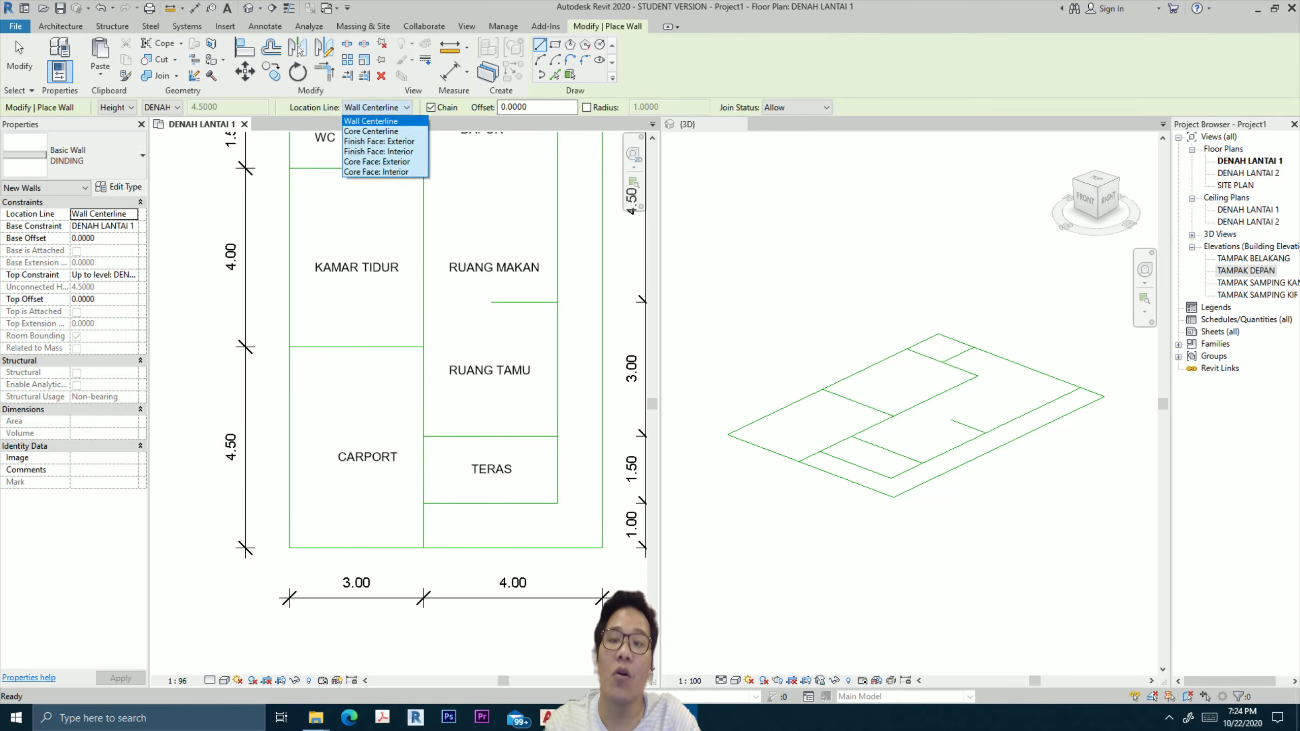
key(Up)
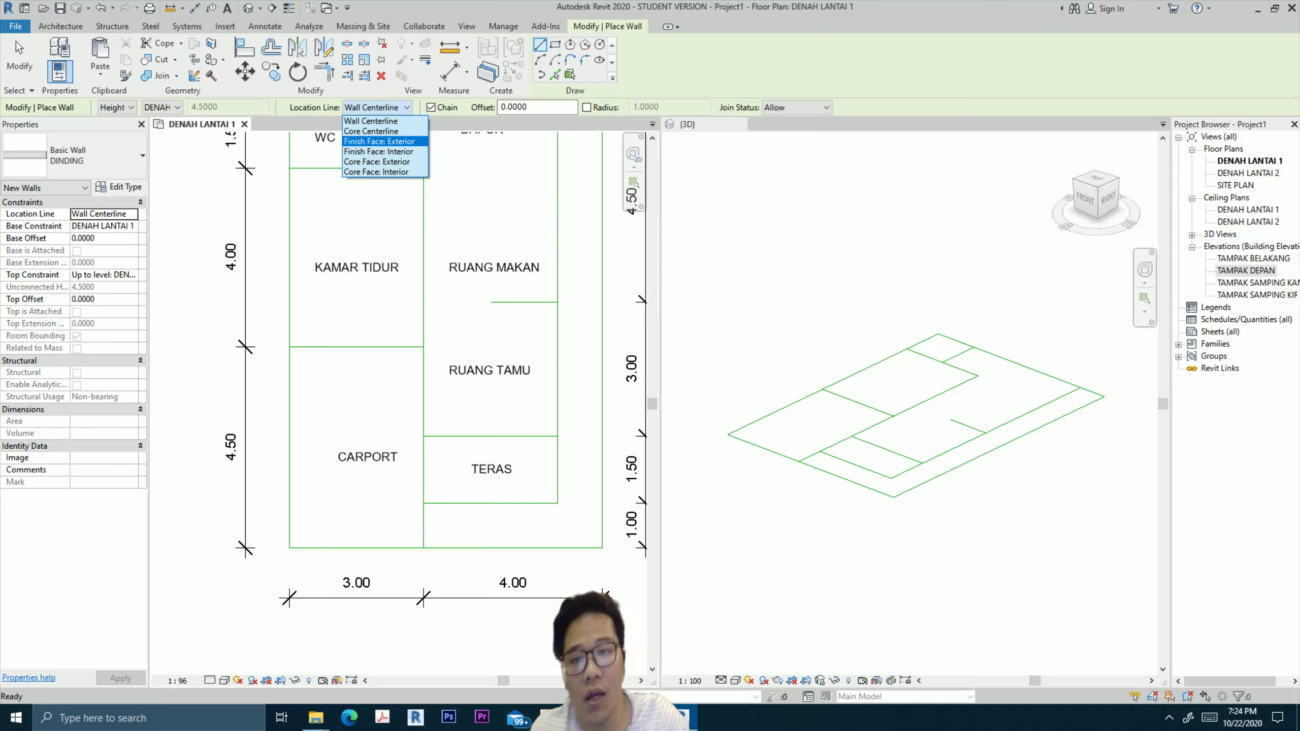
click(379, 141)
Cancel another test wall and set Location Line back to Wall Centerline.
click(290, 548)
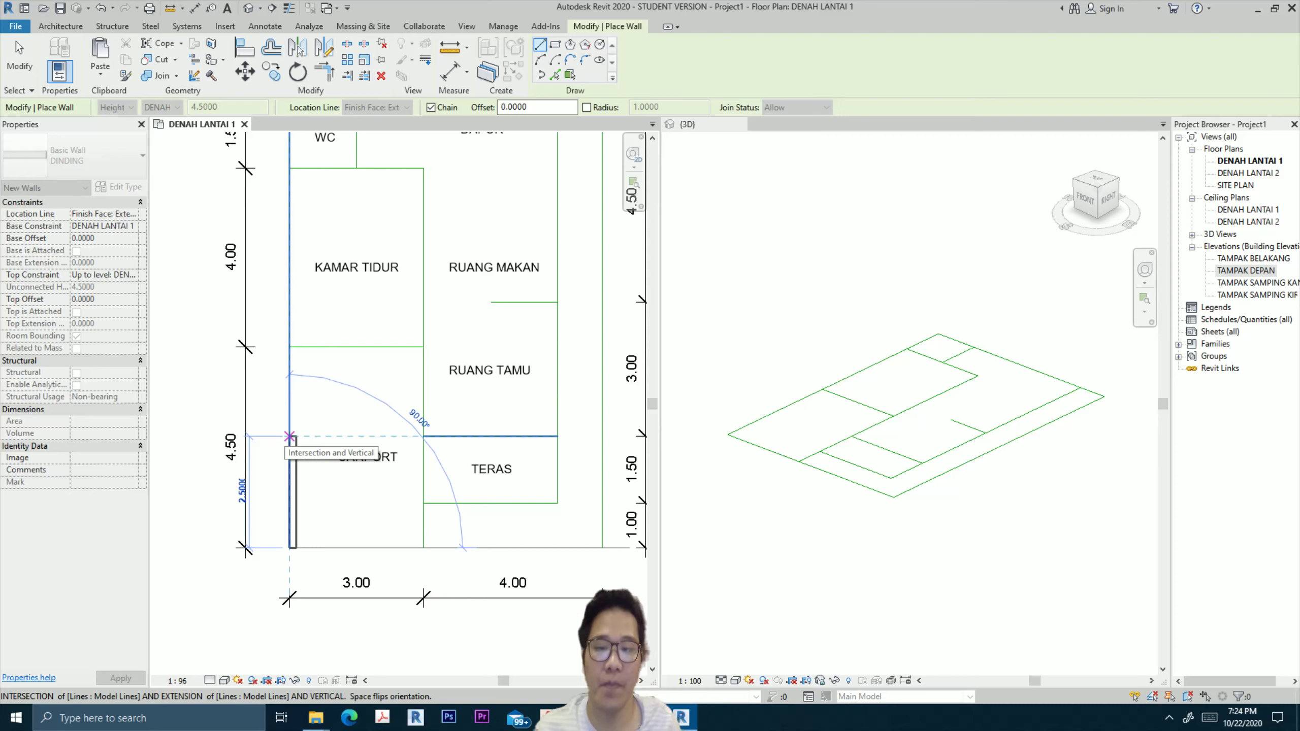
key(Escape)
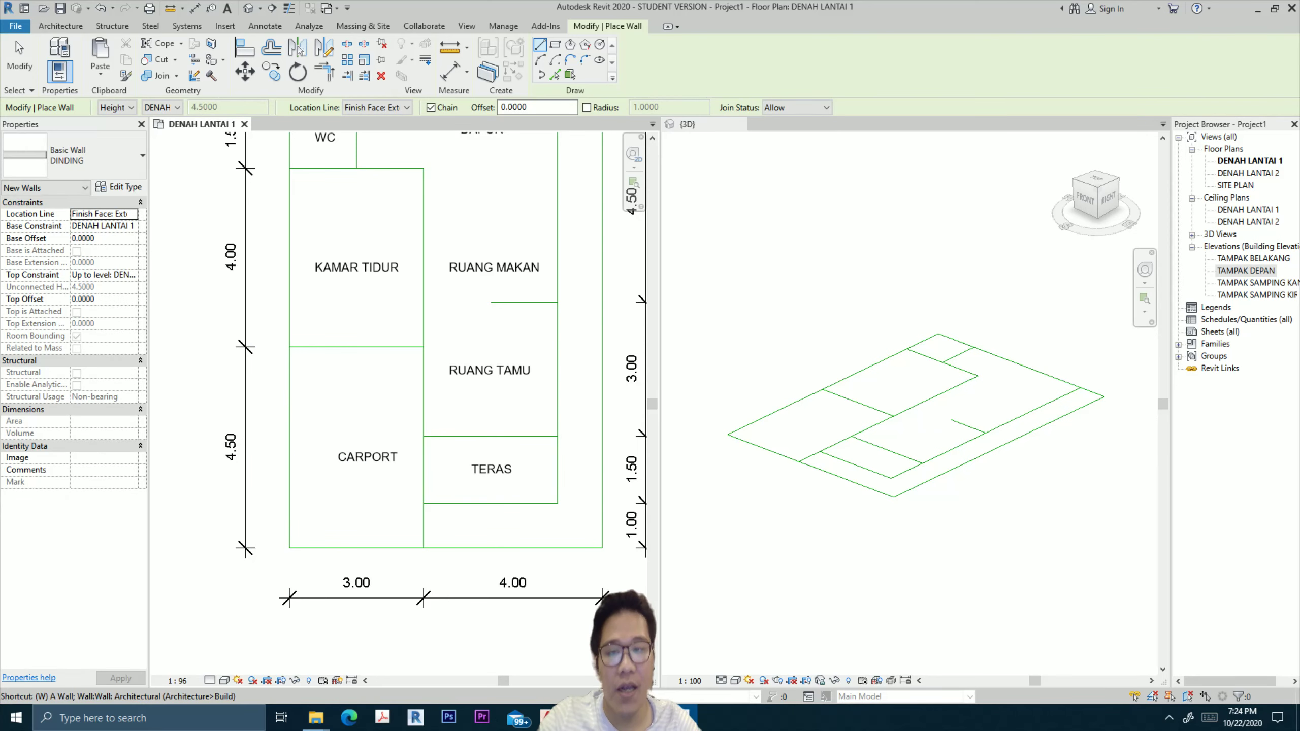
click(377, 107)
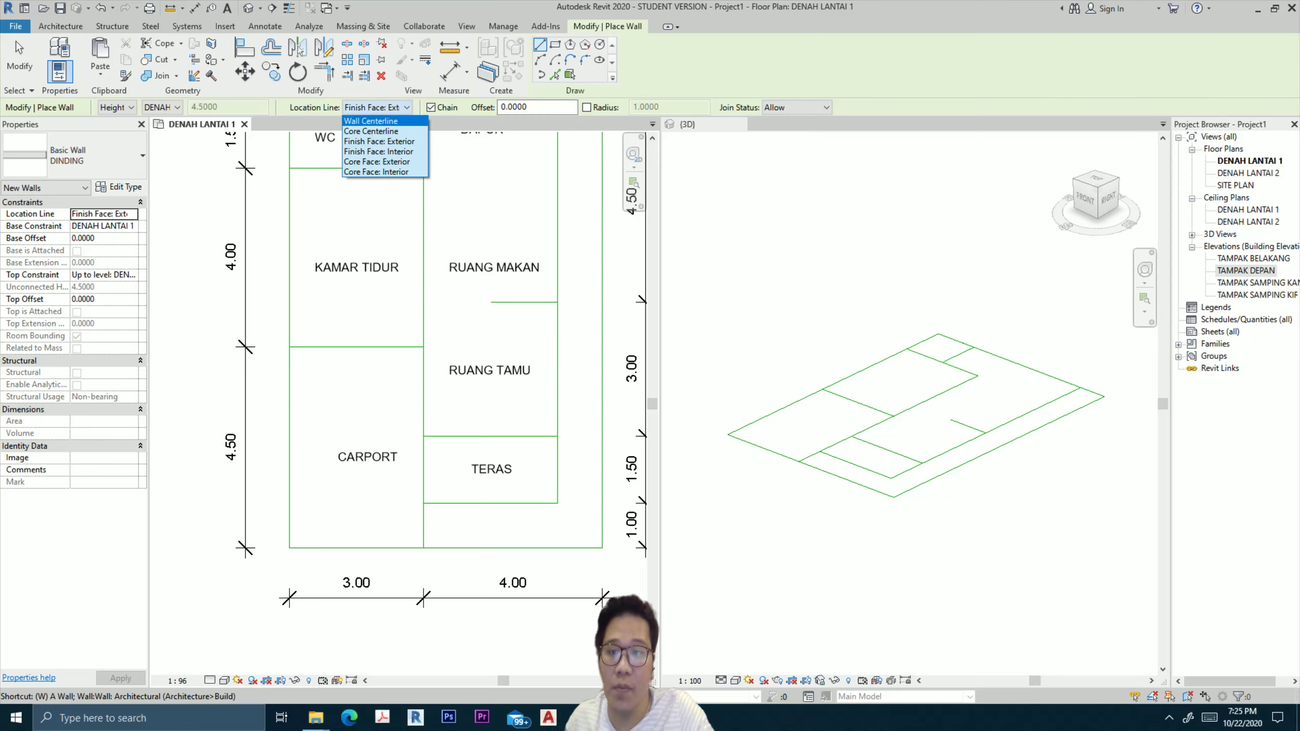
click(370, 121)
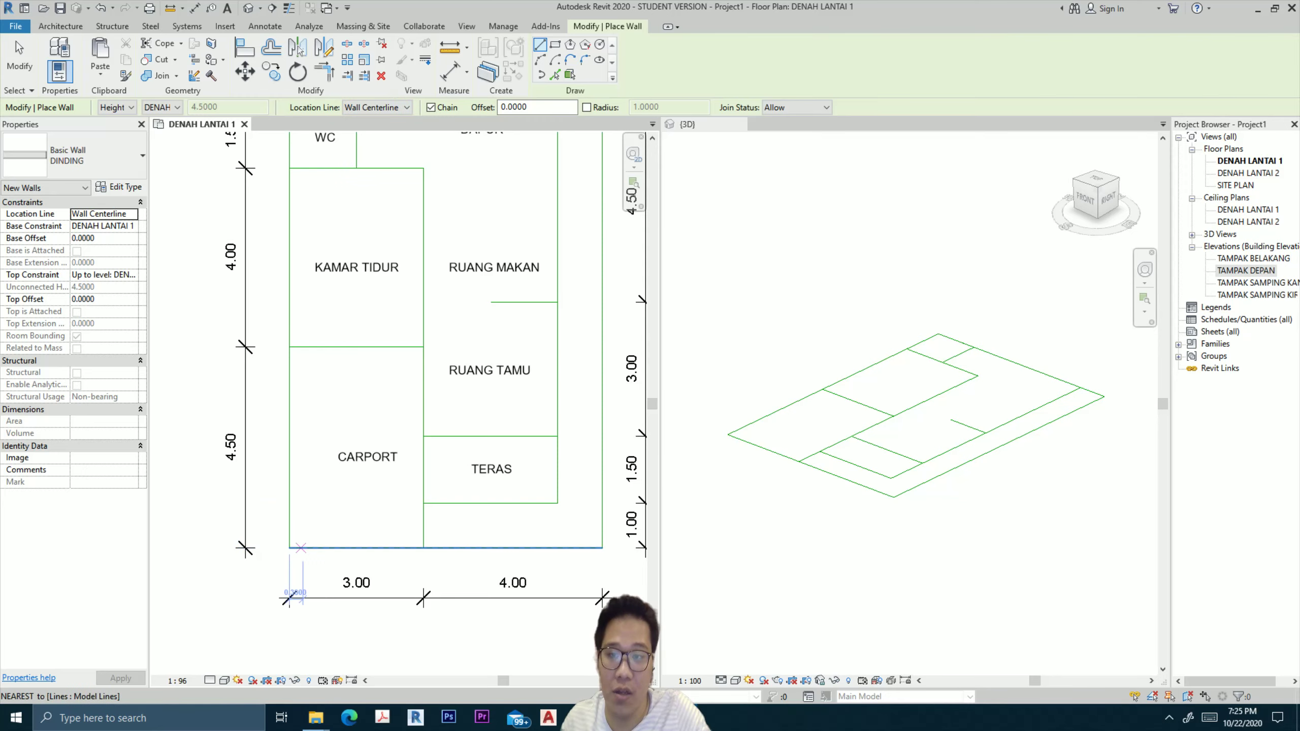
scroll(289, 548, down, 2)
Draw DINDING walls along the plan's left, top and right edges, then check them in 3D.
scroll(238, 584, down, 1)
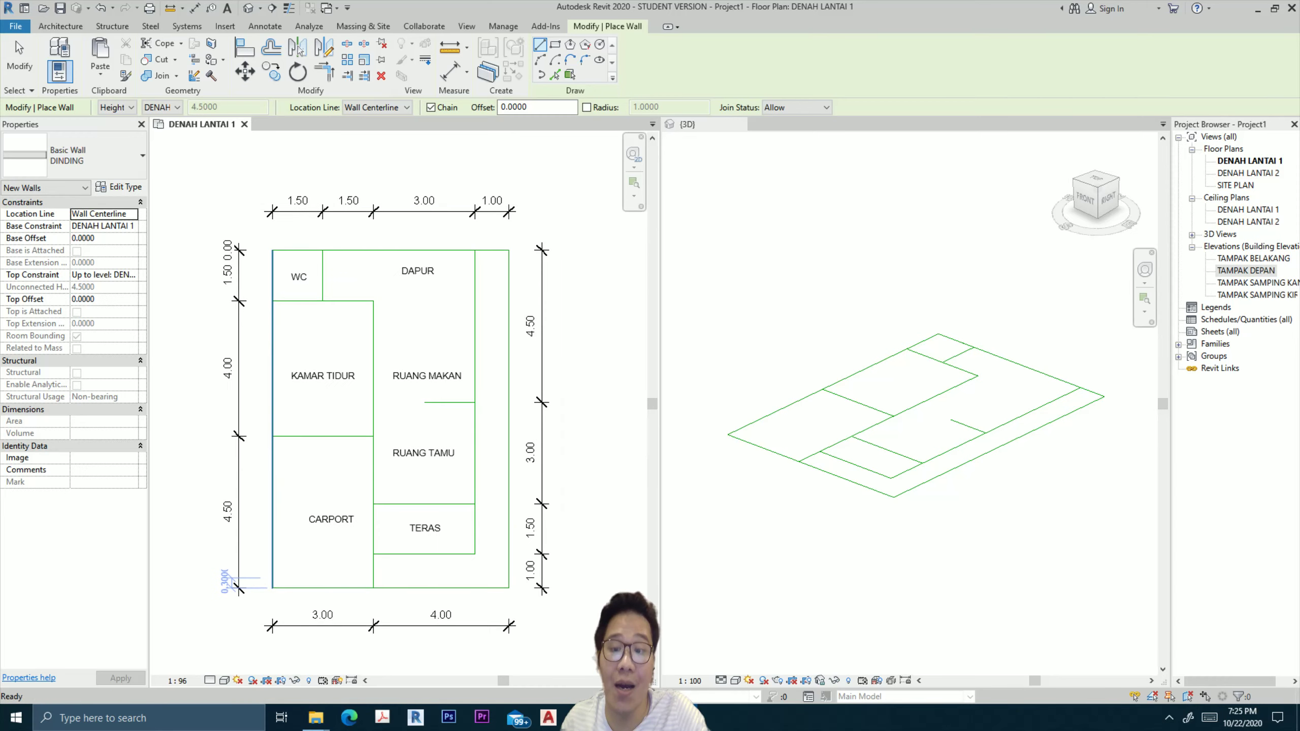
click(273, 588)
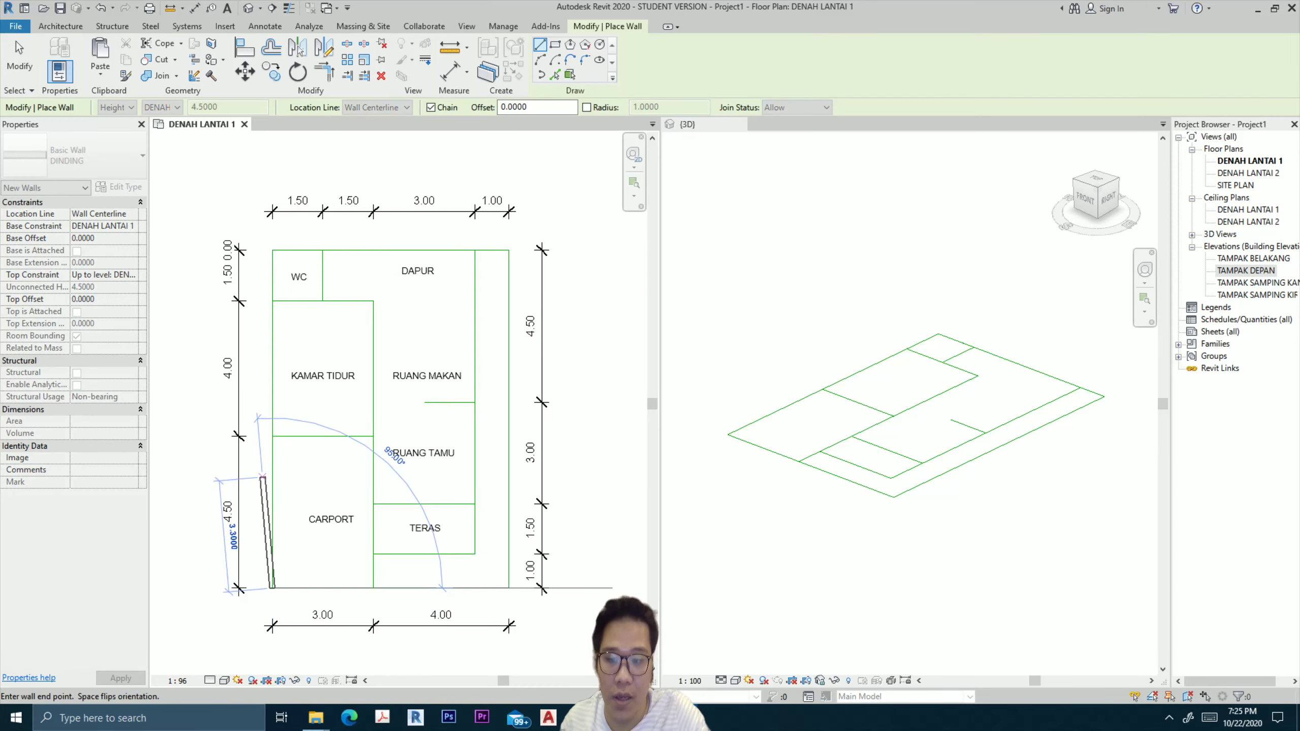
click(273, 249)
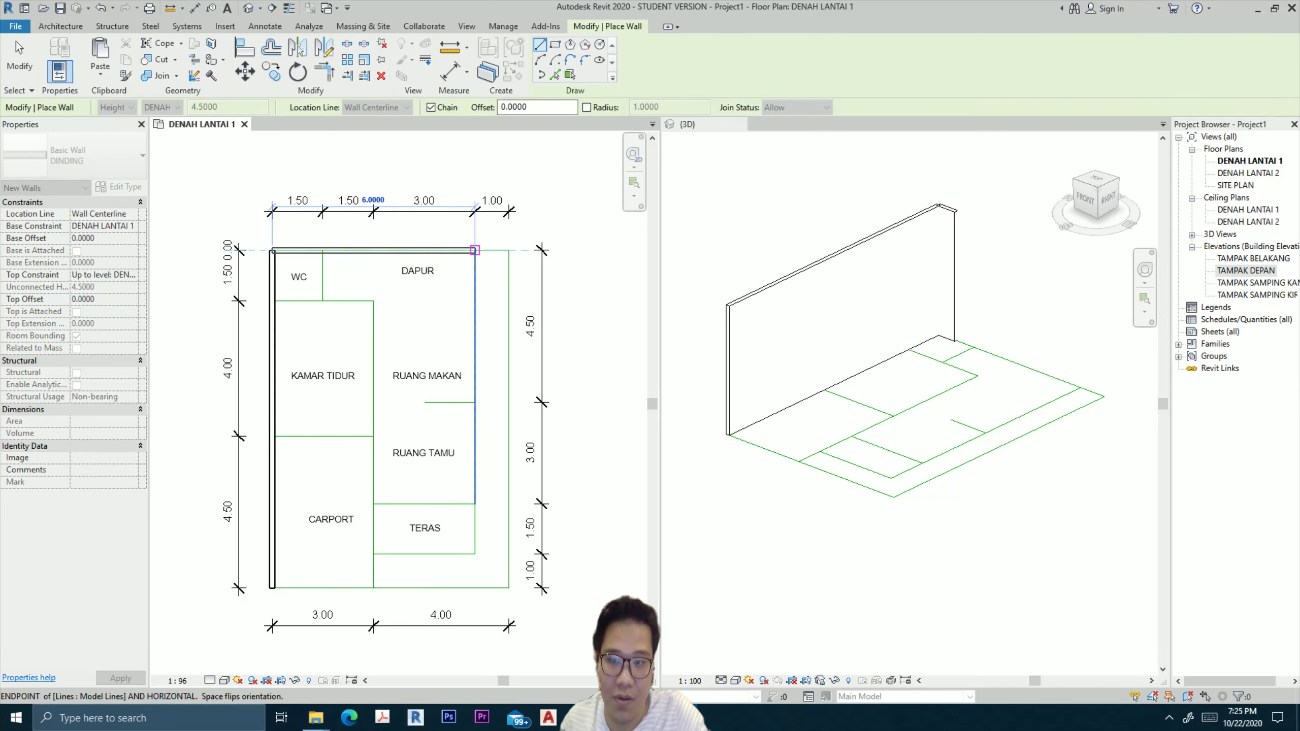
click(509, 250)
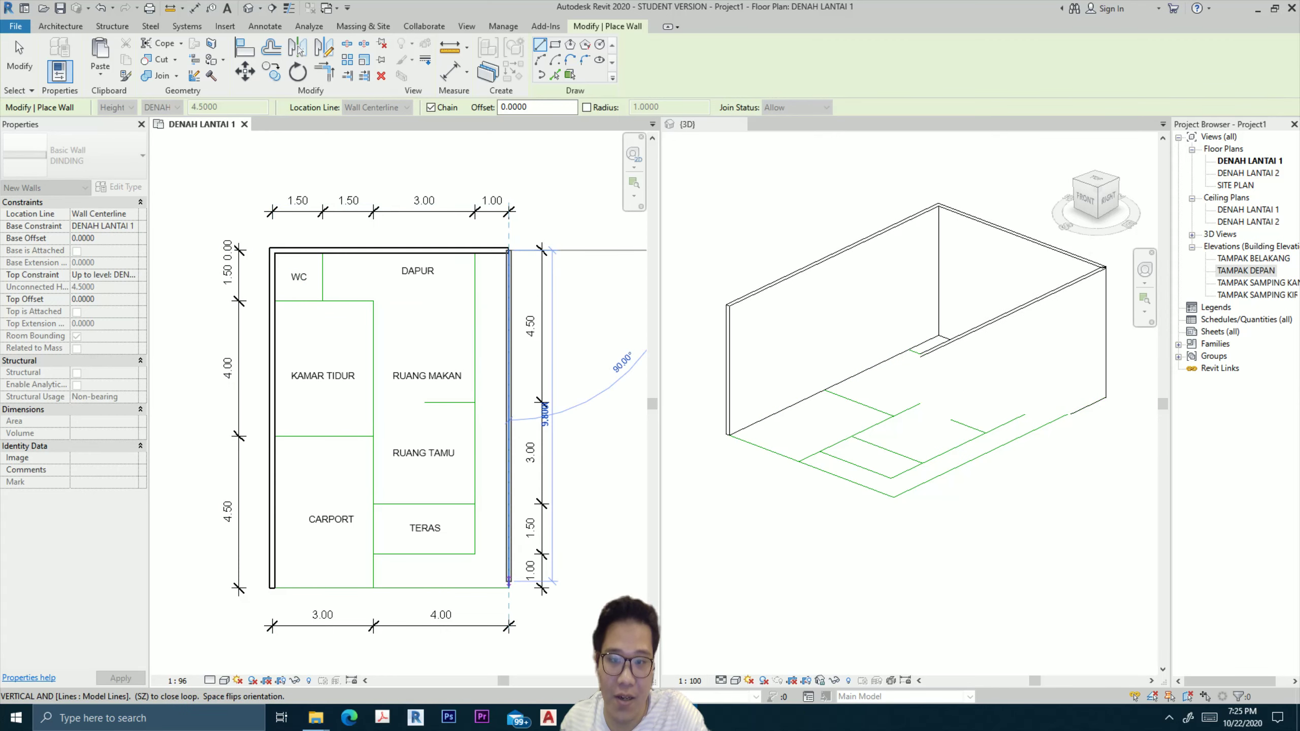
click(508, 587)
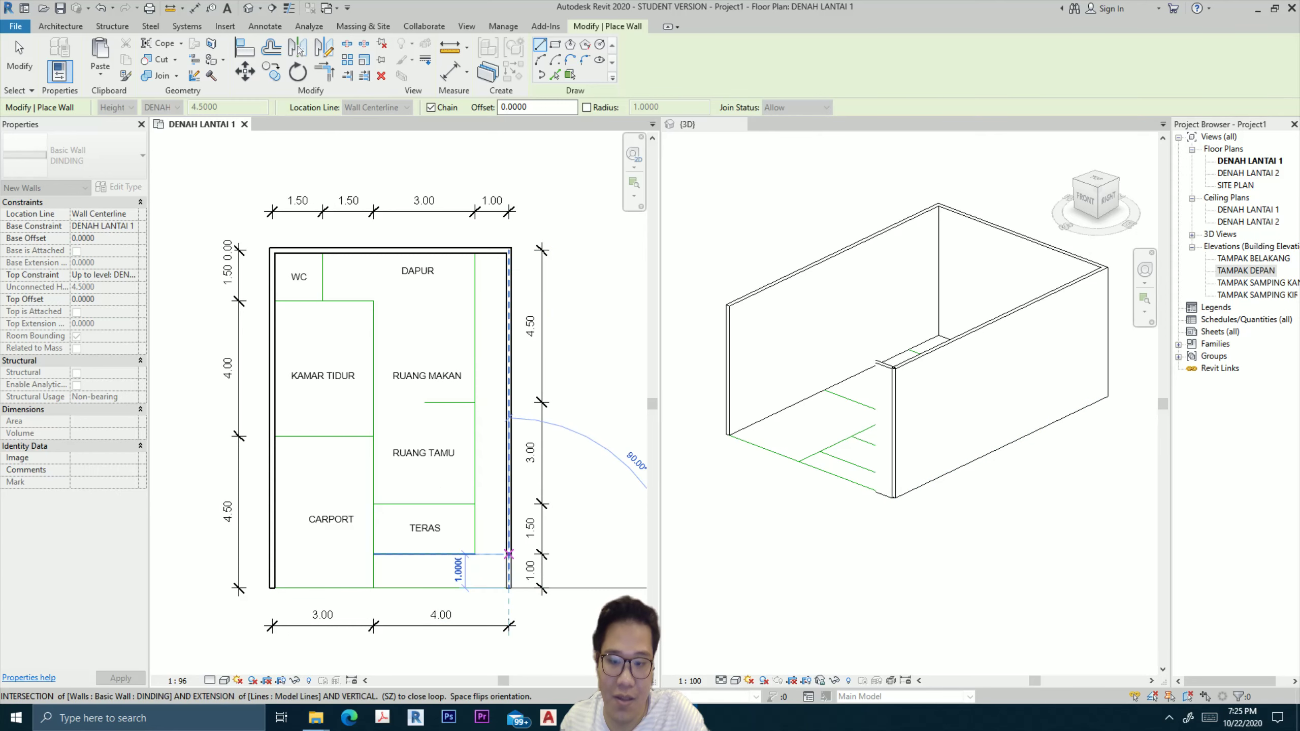
key(Escape)
mouse_move(896, 410)
middle_down()
mouse_move(887, 423)
mouse_move(844, 400)
mouse_move(829, 361)
middle_up()
key(Escape)
key(Escape)
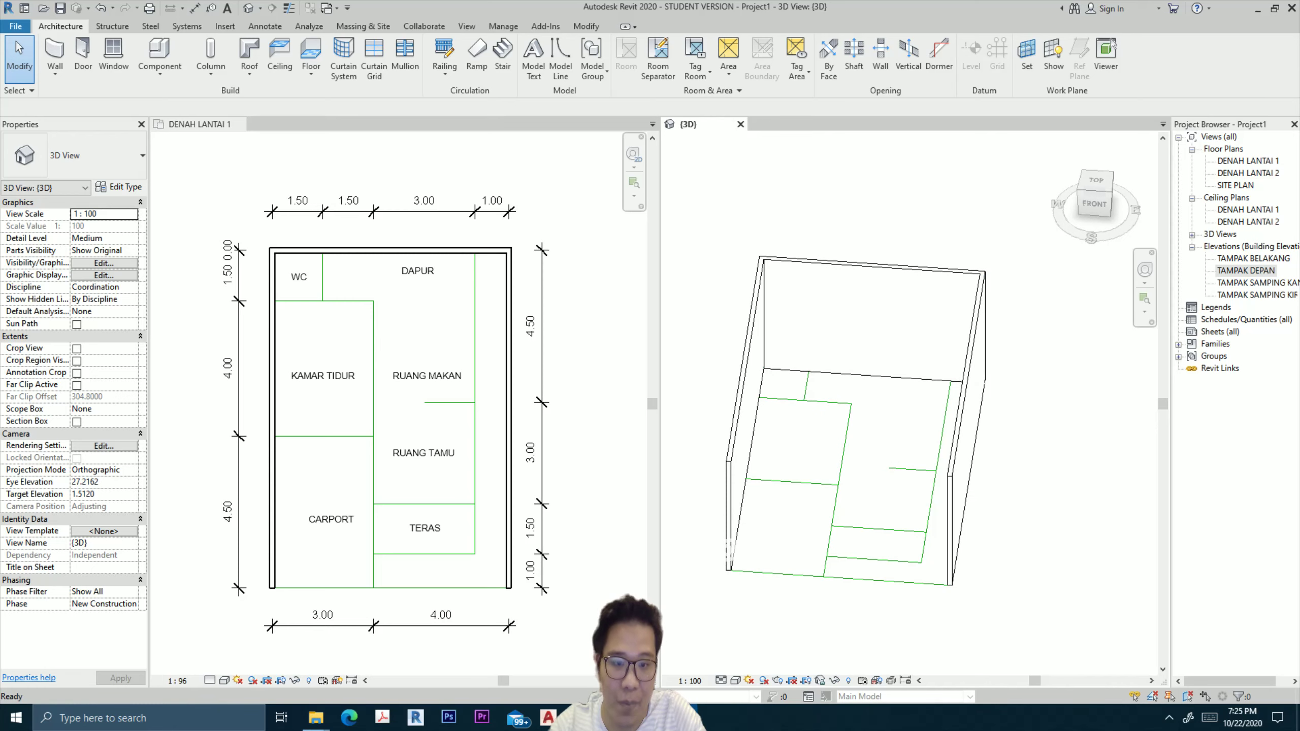
Restart the Wall tool with WA and draw walls enclosing KAMAR TIDUR and the WC.
key(w)
key(a)
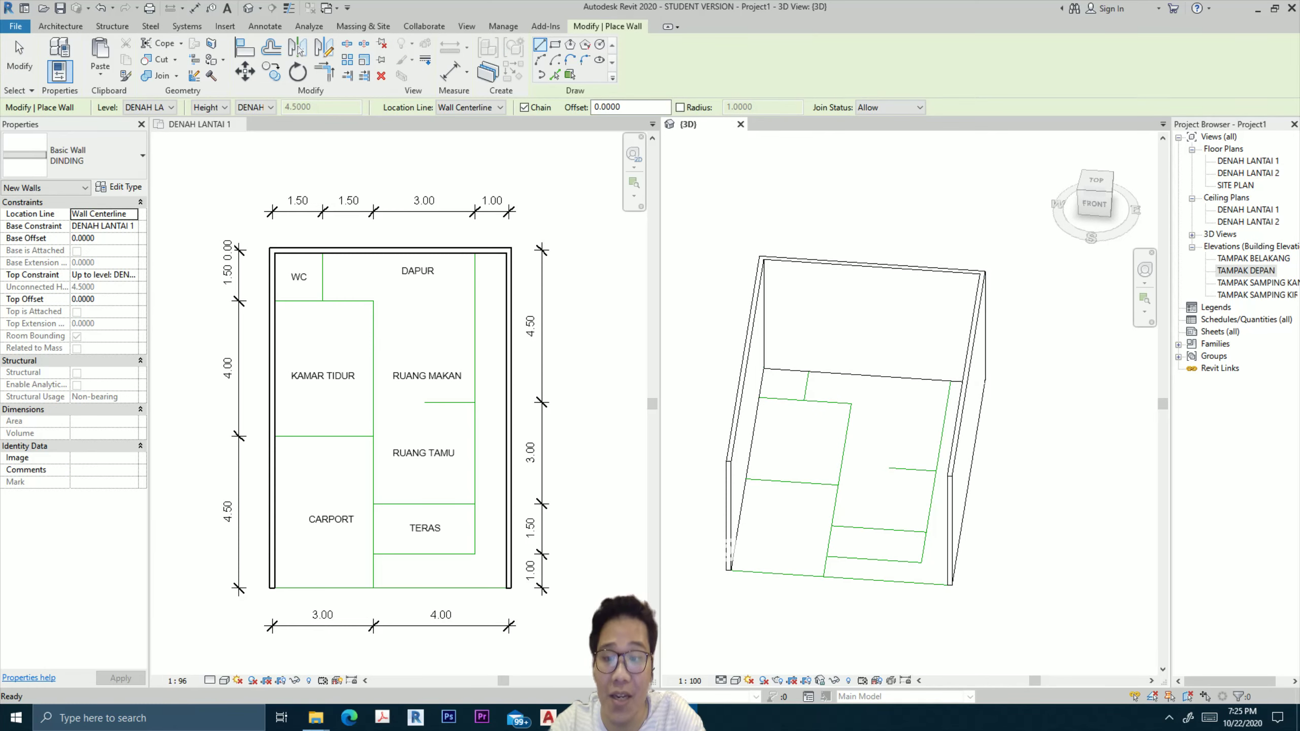
key(Escape)
key(Escape)
key(w)
key(a)
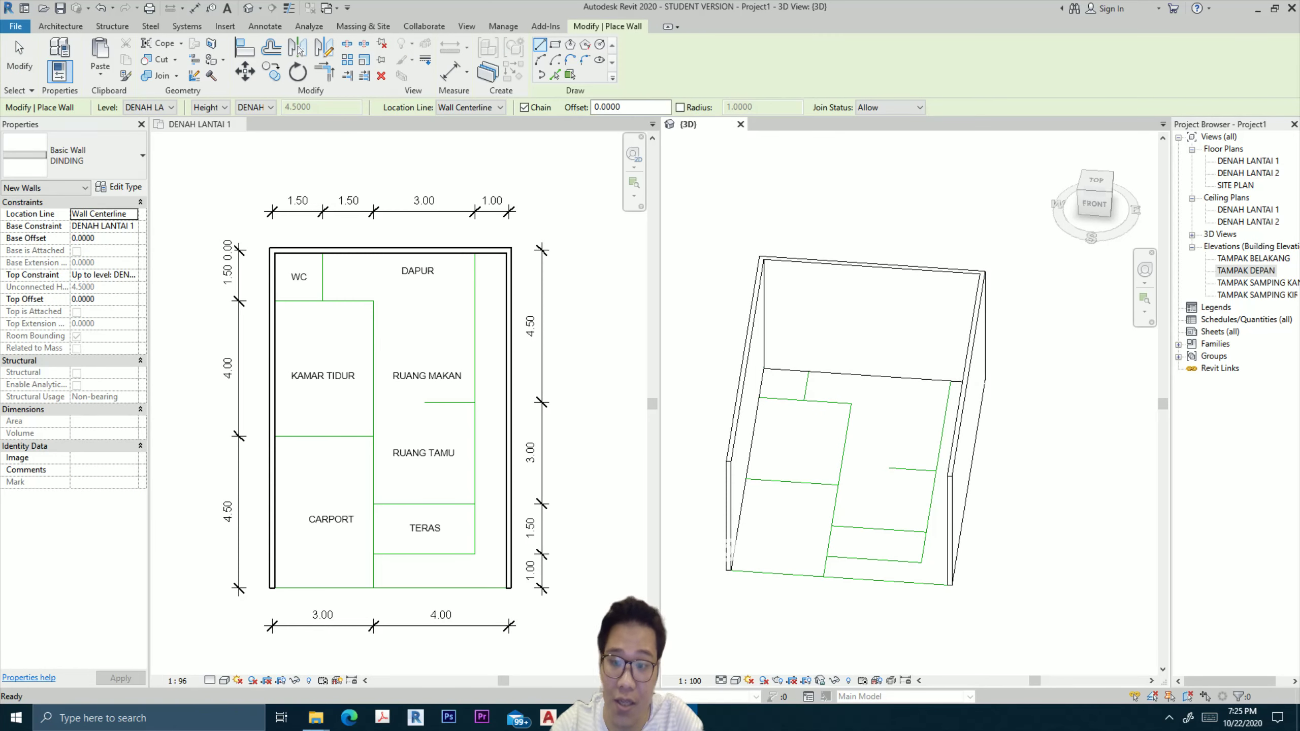
click(377, 445)
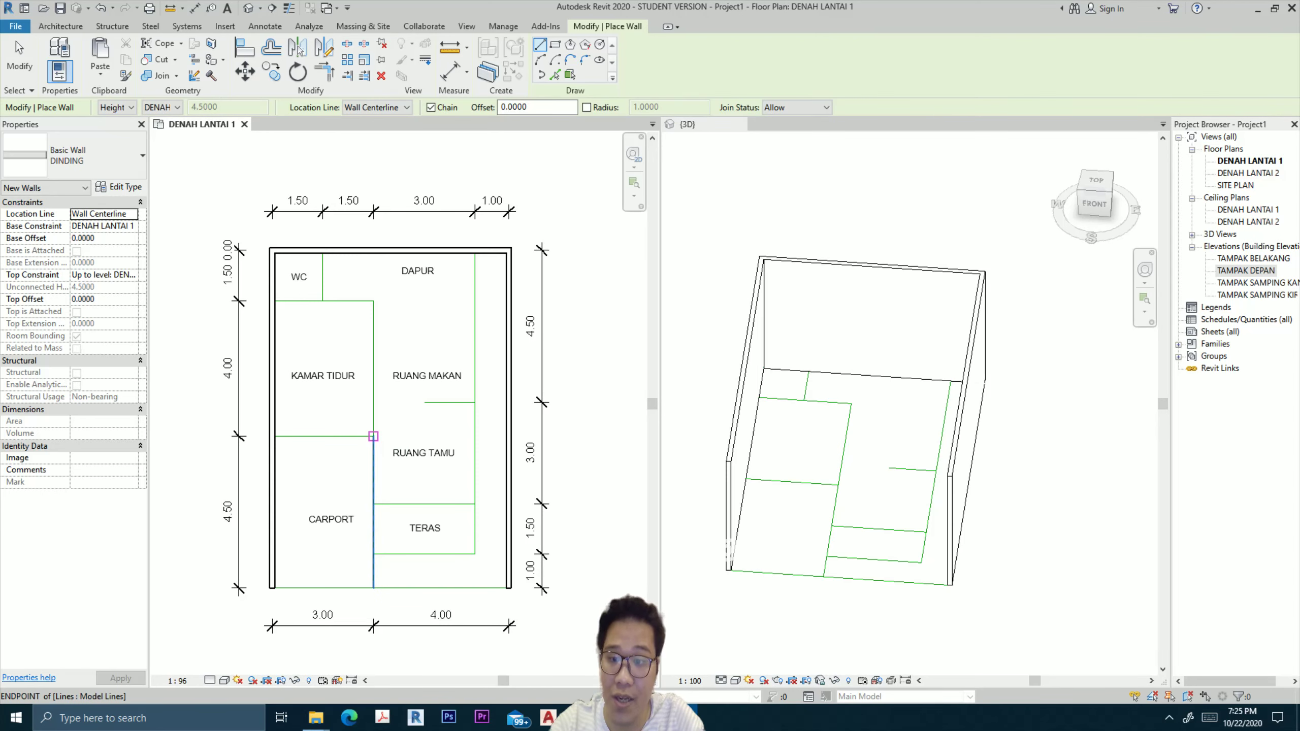
click(272, 435)
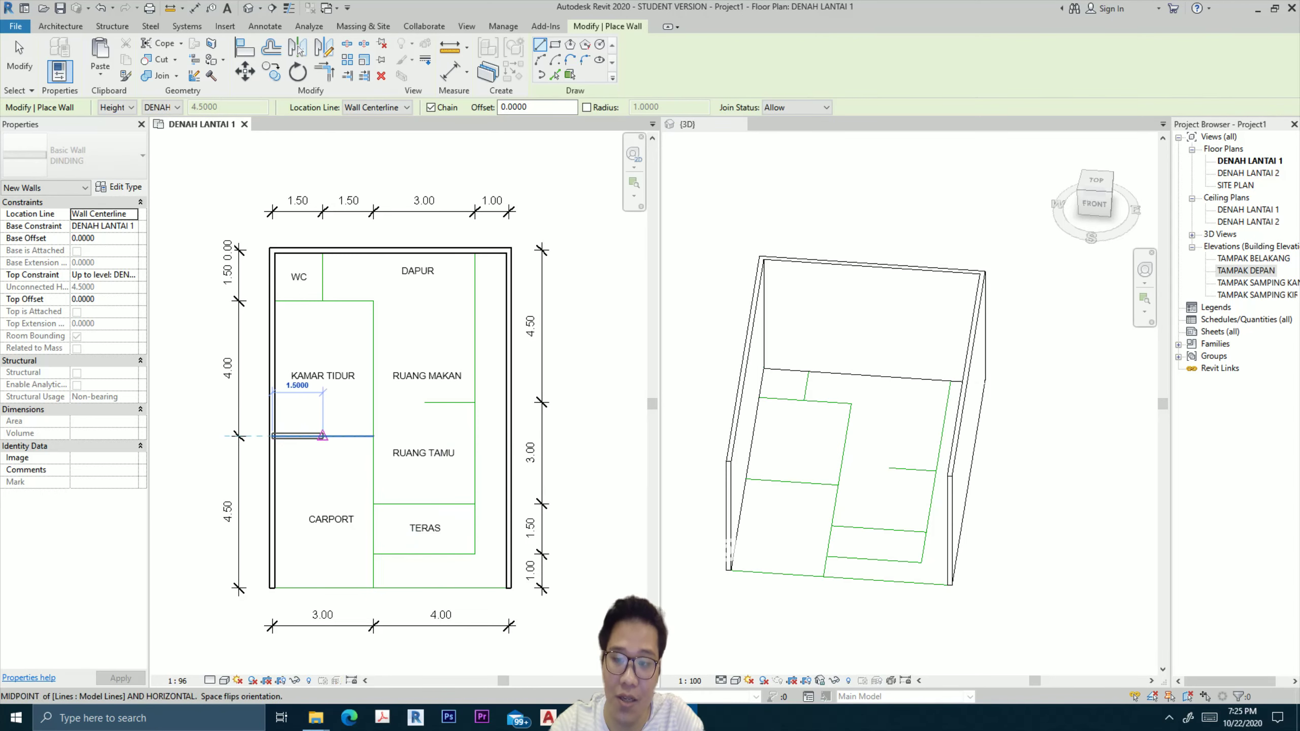
click(374, 436)
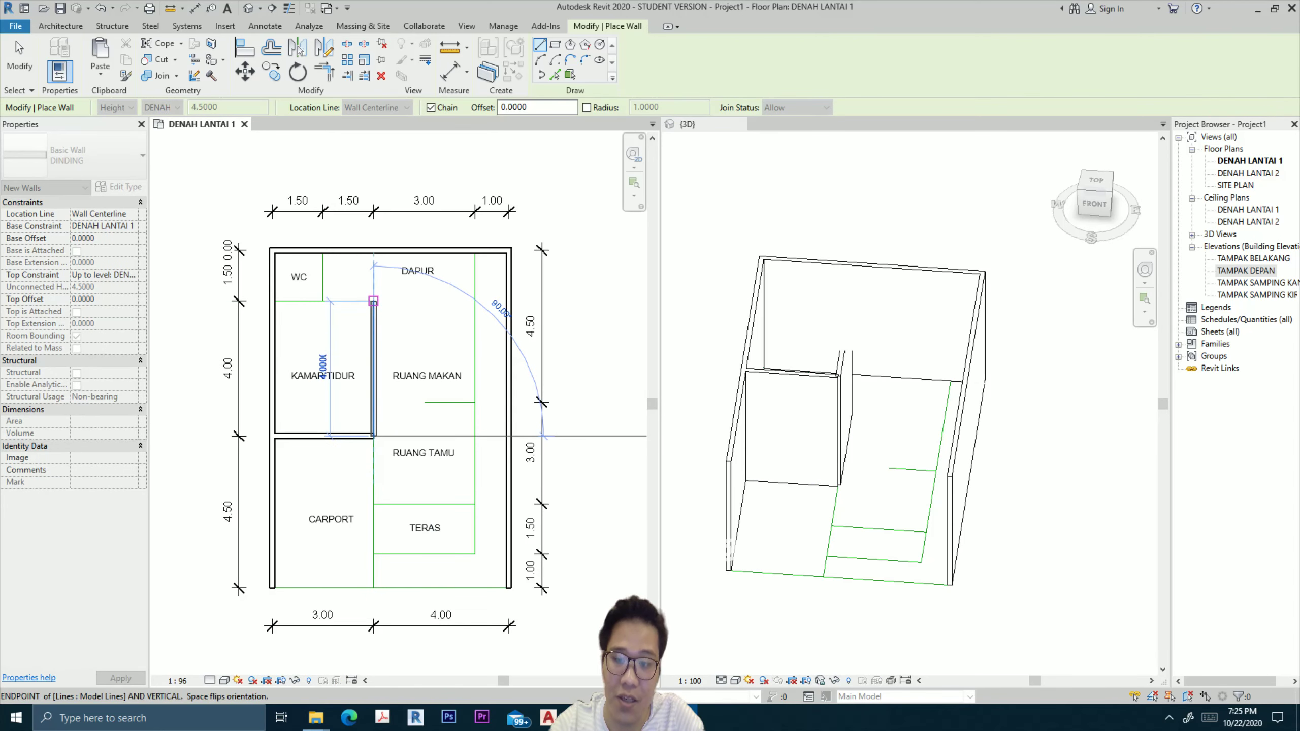
click(374, 302)
click(322, 301)
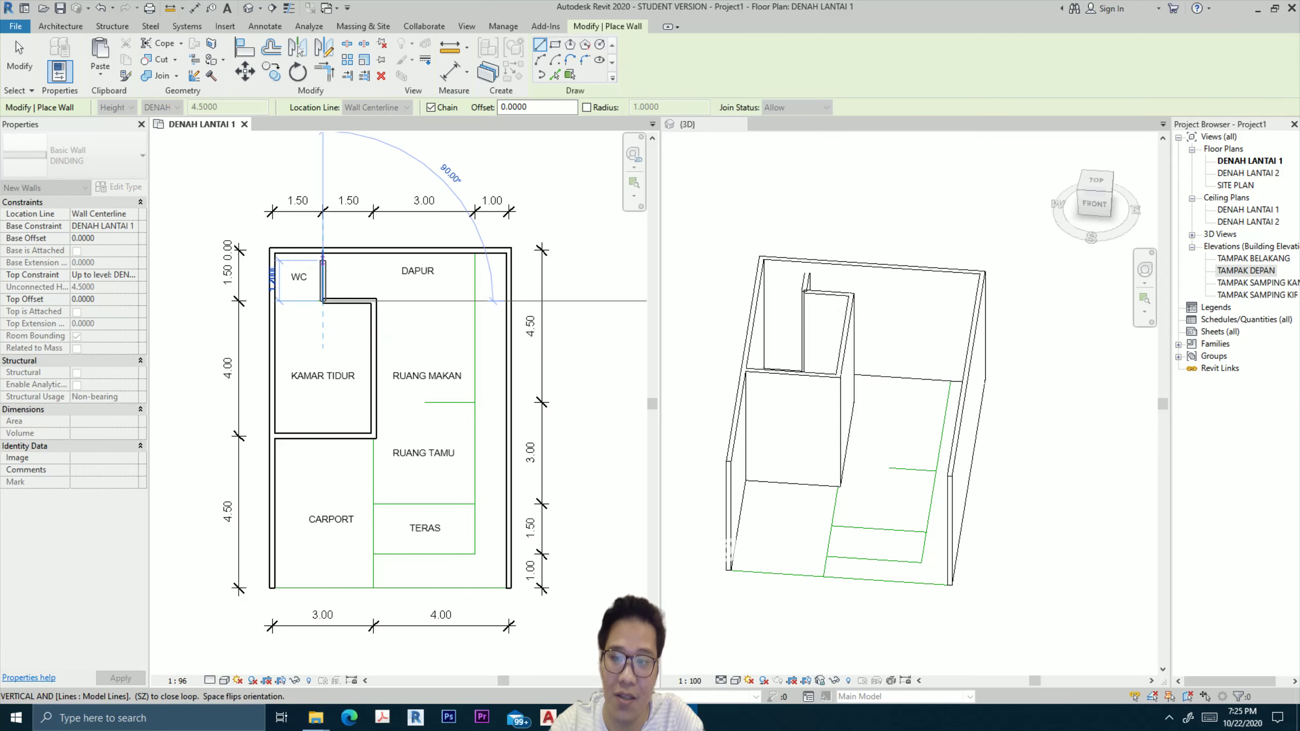
click(323, 251)
click(273, 301)
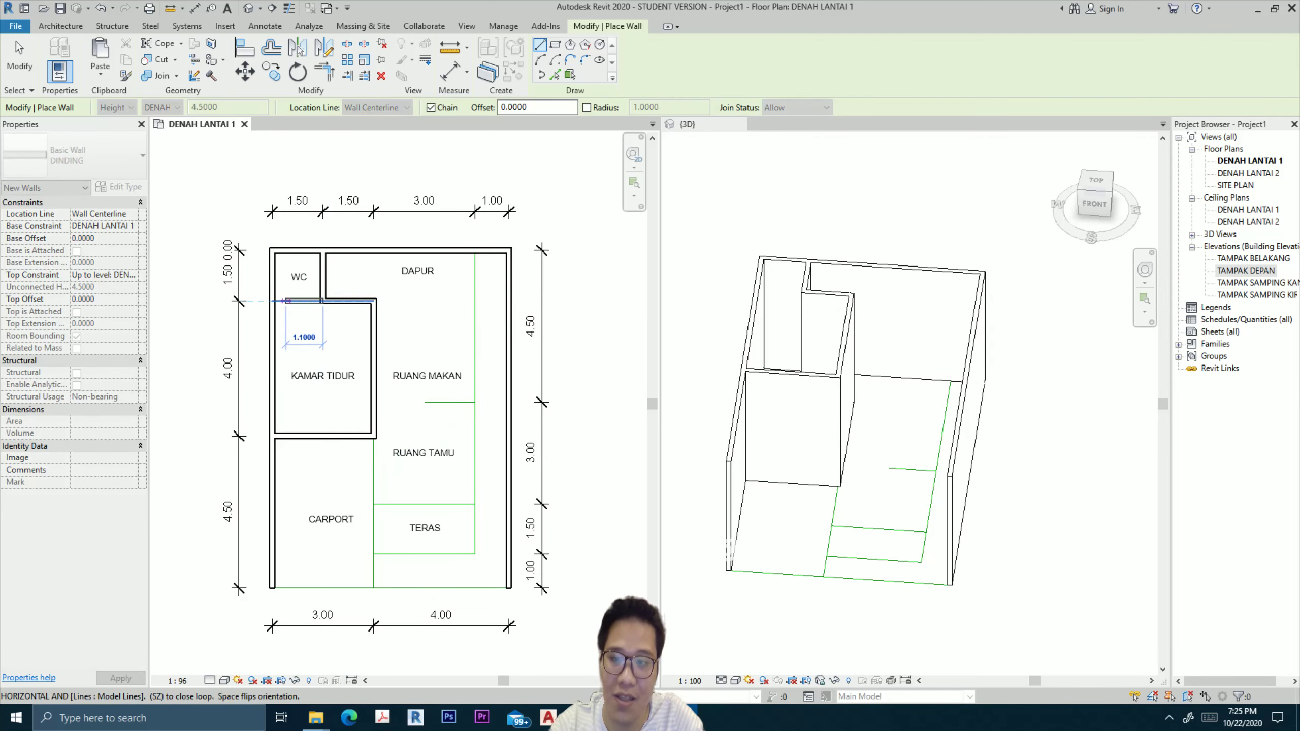
key(Escape)
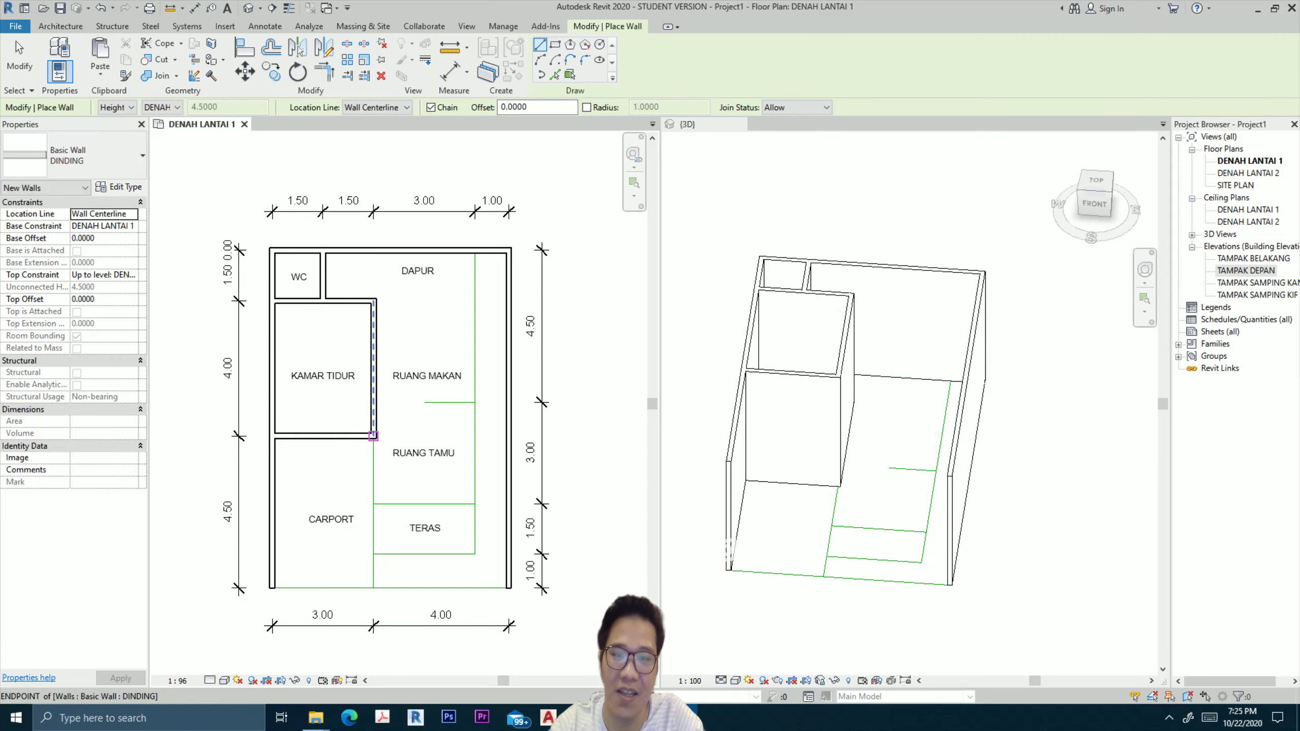
Draw walls along the top of TERAS and RUANG TAMU's right side, plus a short RUANG MAKAN partition.
click(374, 435)
click(374, 503)
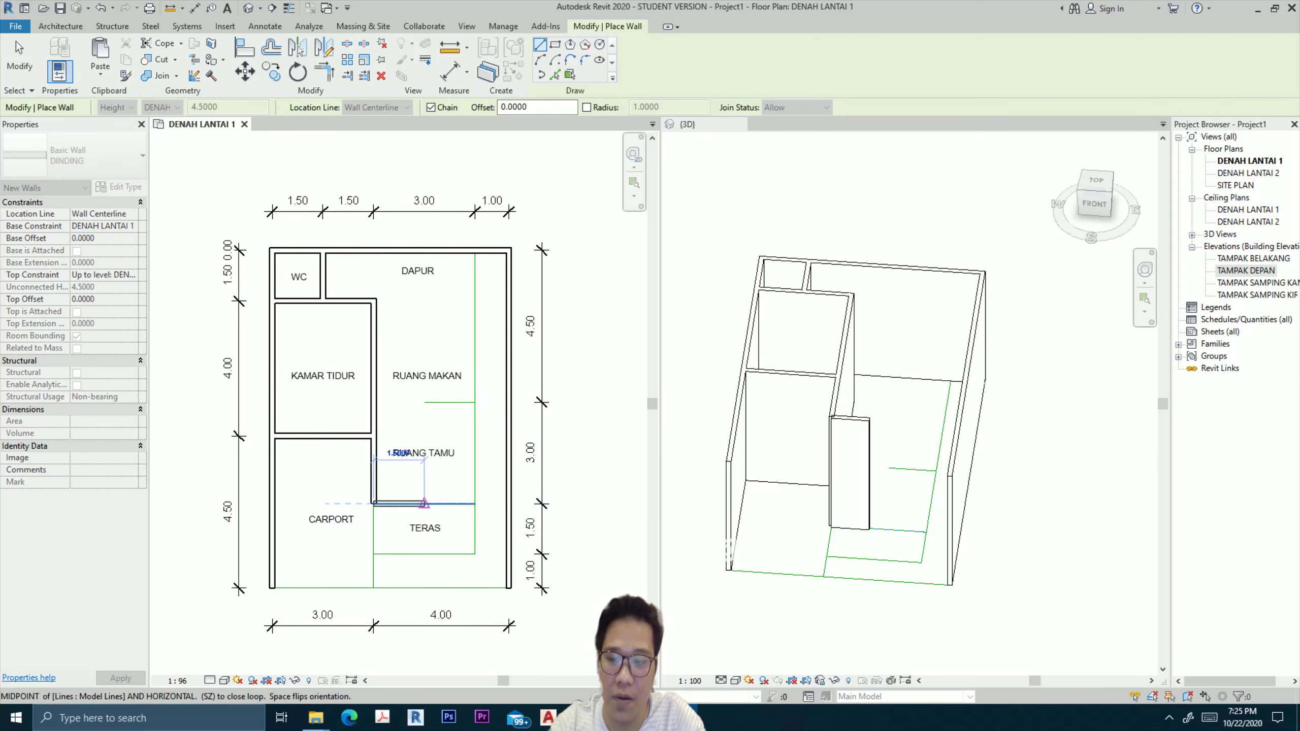
click(475, 504)
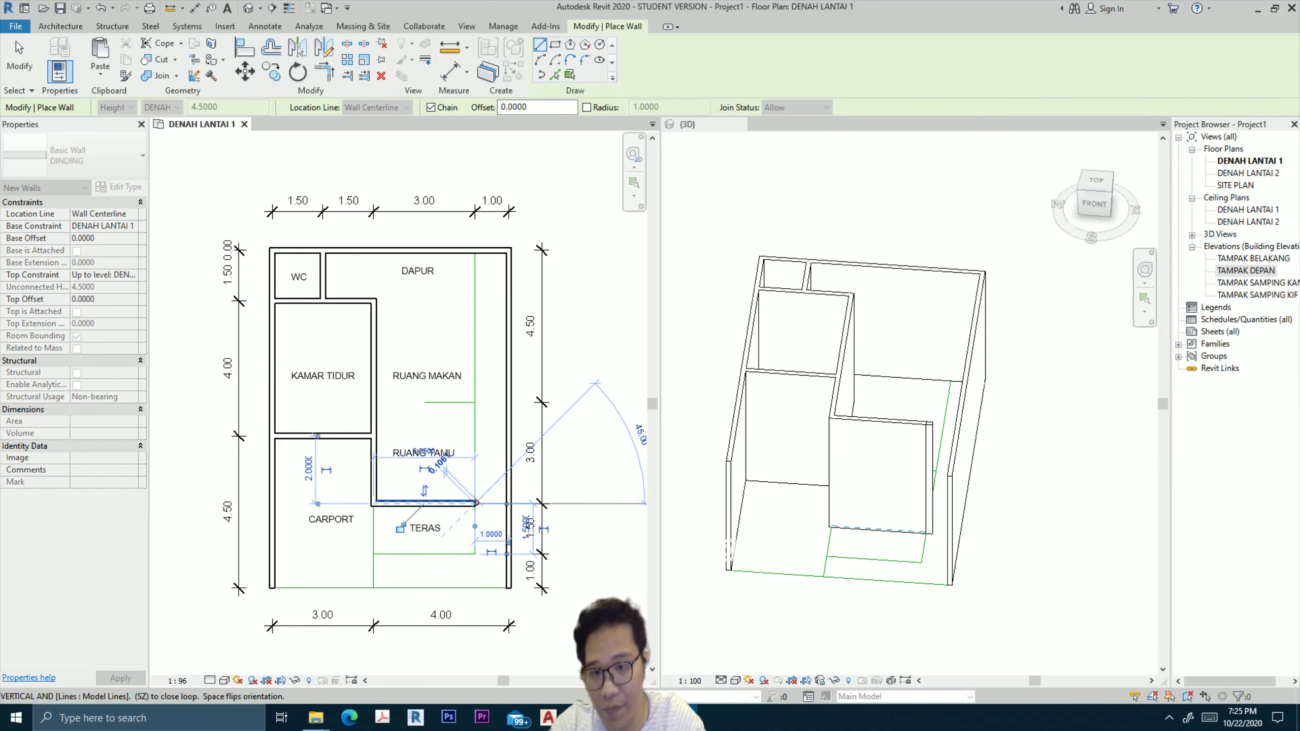
click(475, 252)
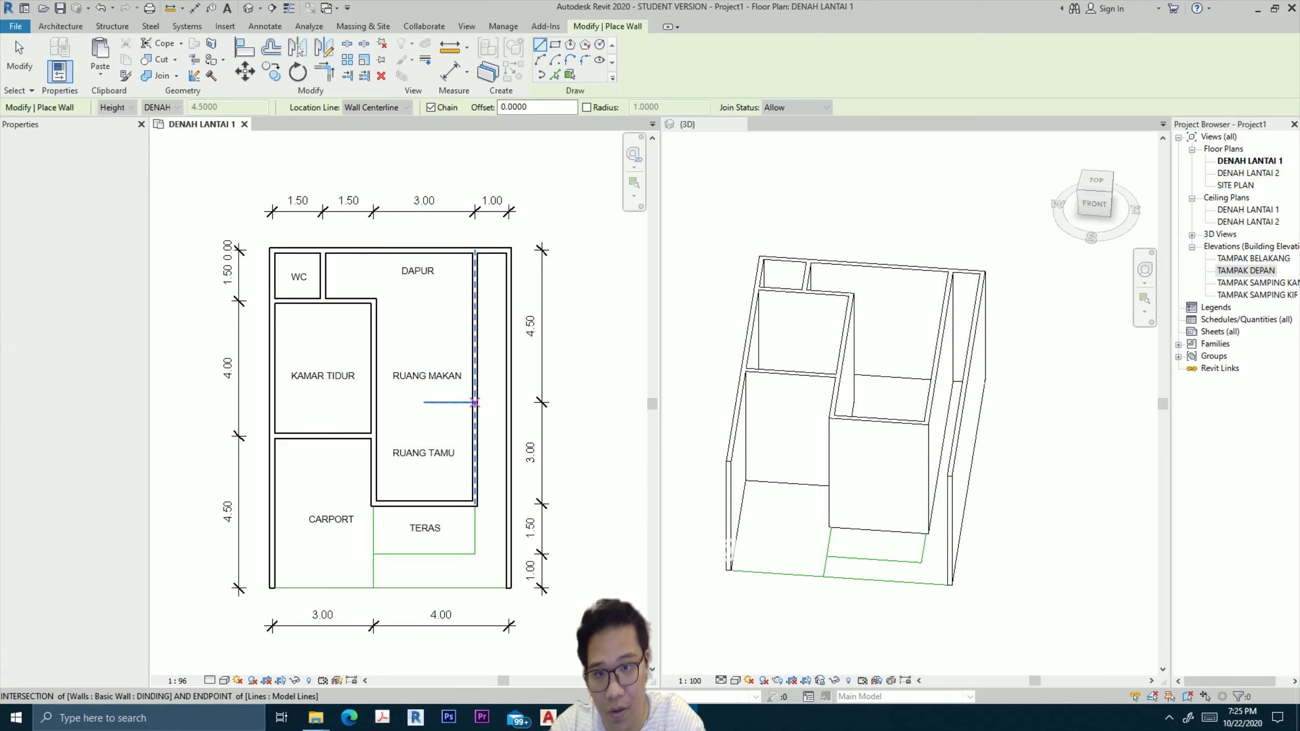
click(475, 402)
click(425, 402)
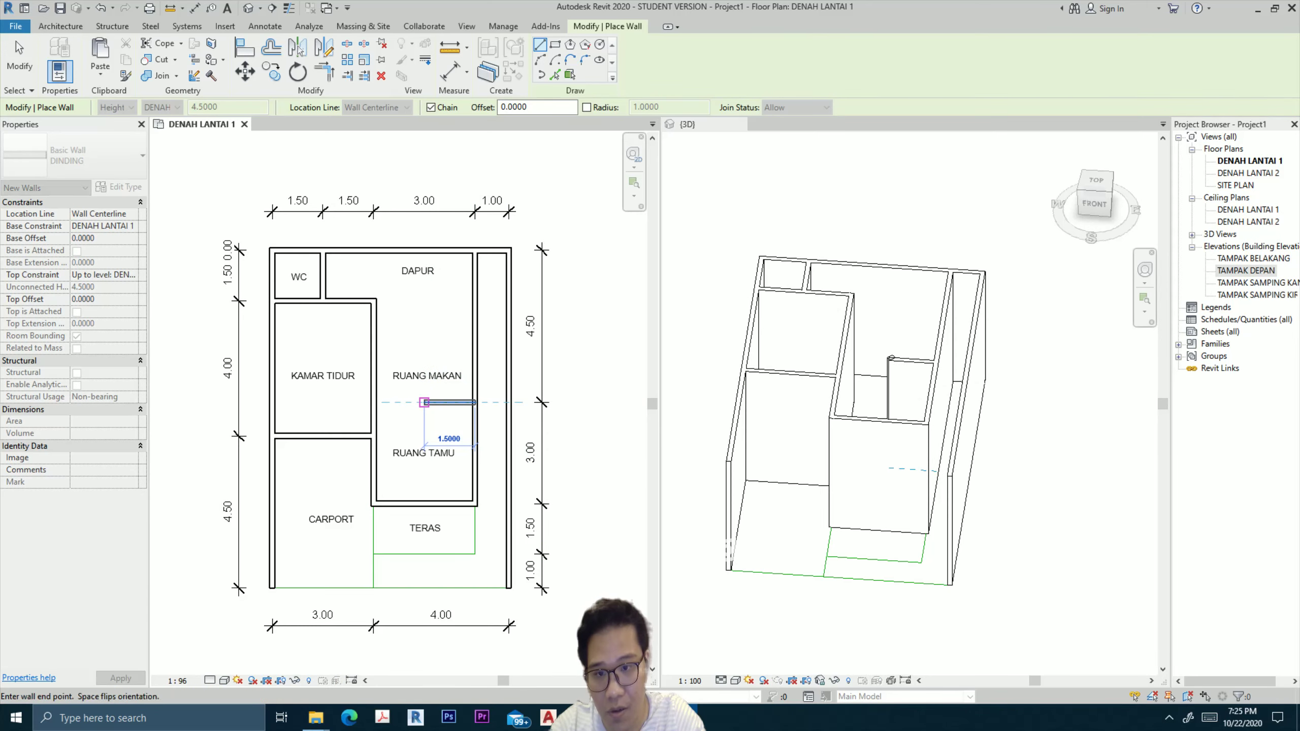
key(Escape)
key(Escape)
key(Escape)
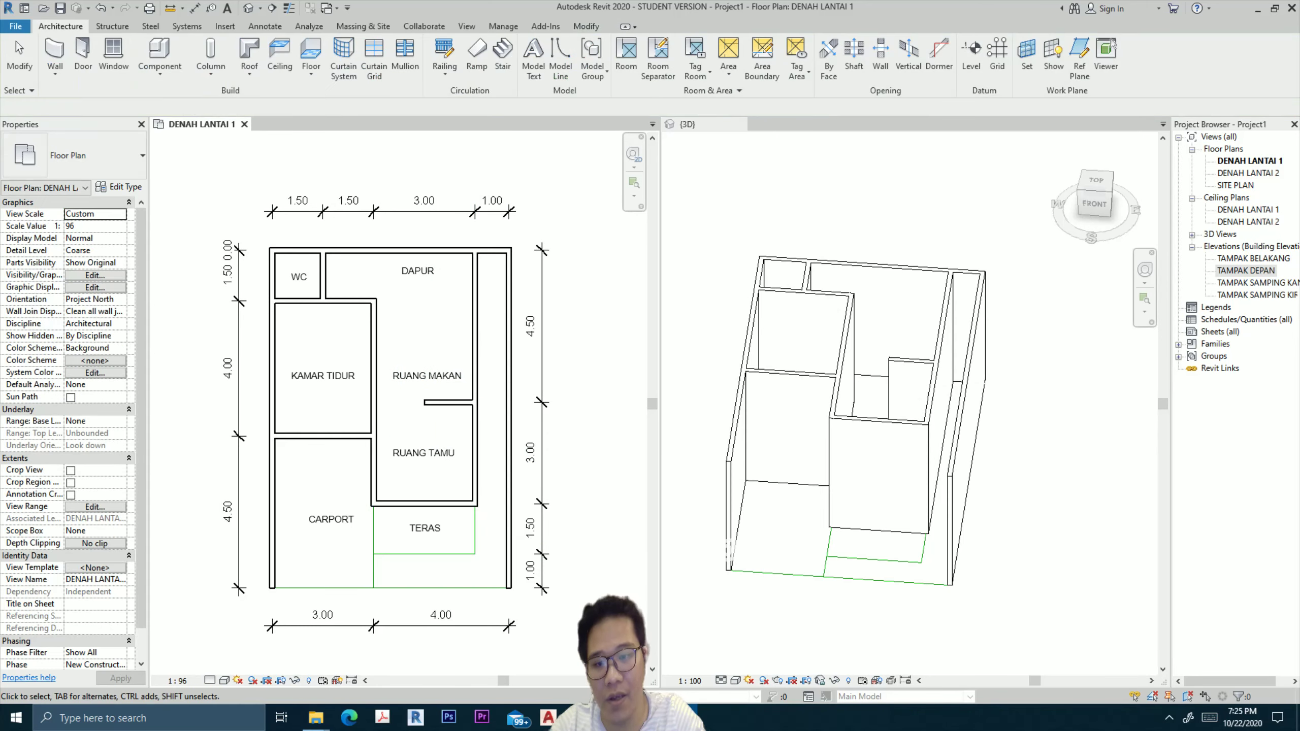
Orbit the 3D model and apply the Shaded visual style.
mouse_move(1075, 233)
mouse_down()
mouse_move(1101, 238)
mouse_move(1095, 197)
mouse_move(1123, 207)
mouse_up()
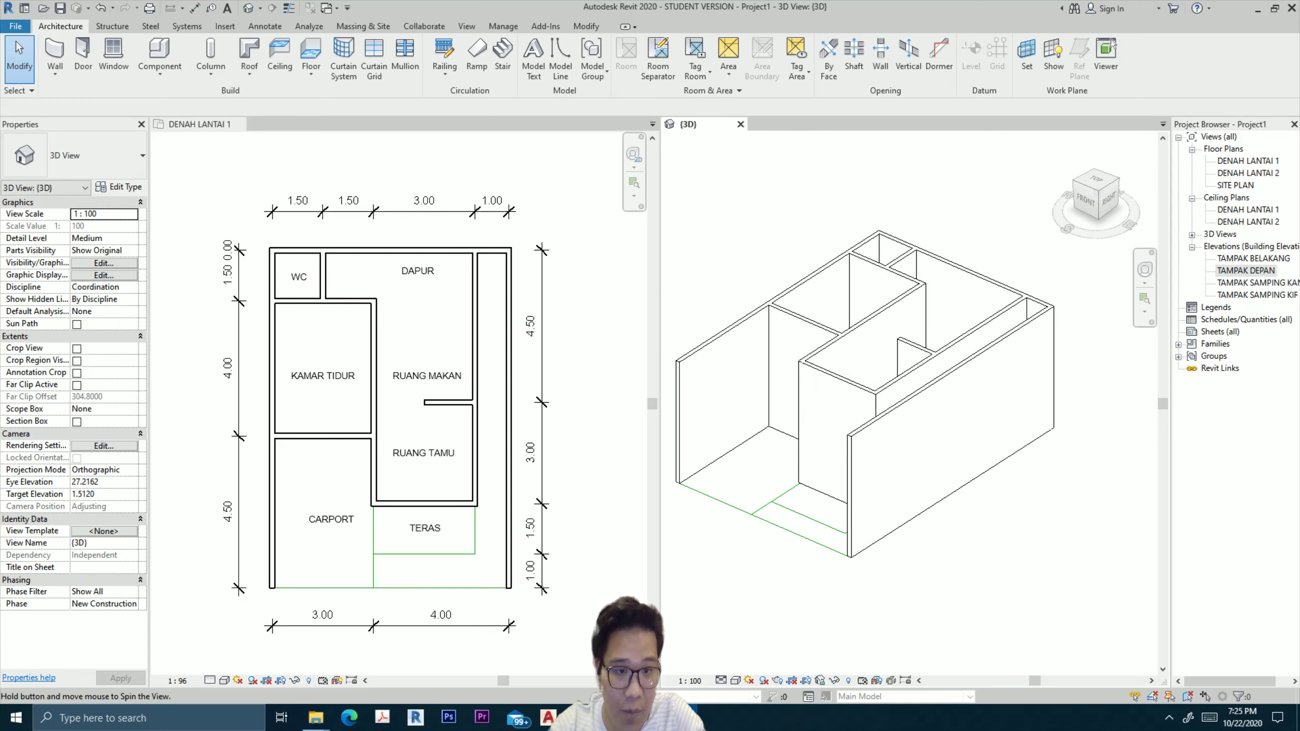
middle_drag(901, 450, 908, 448)
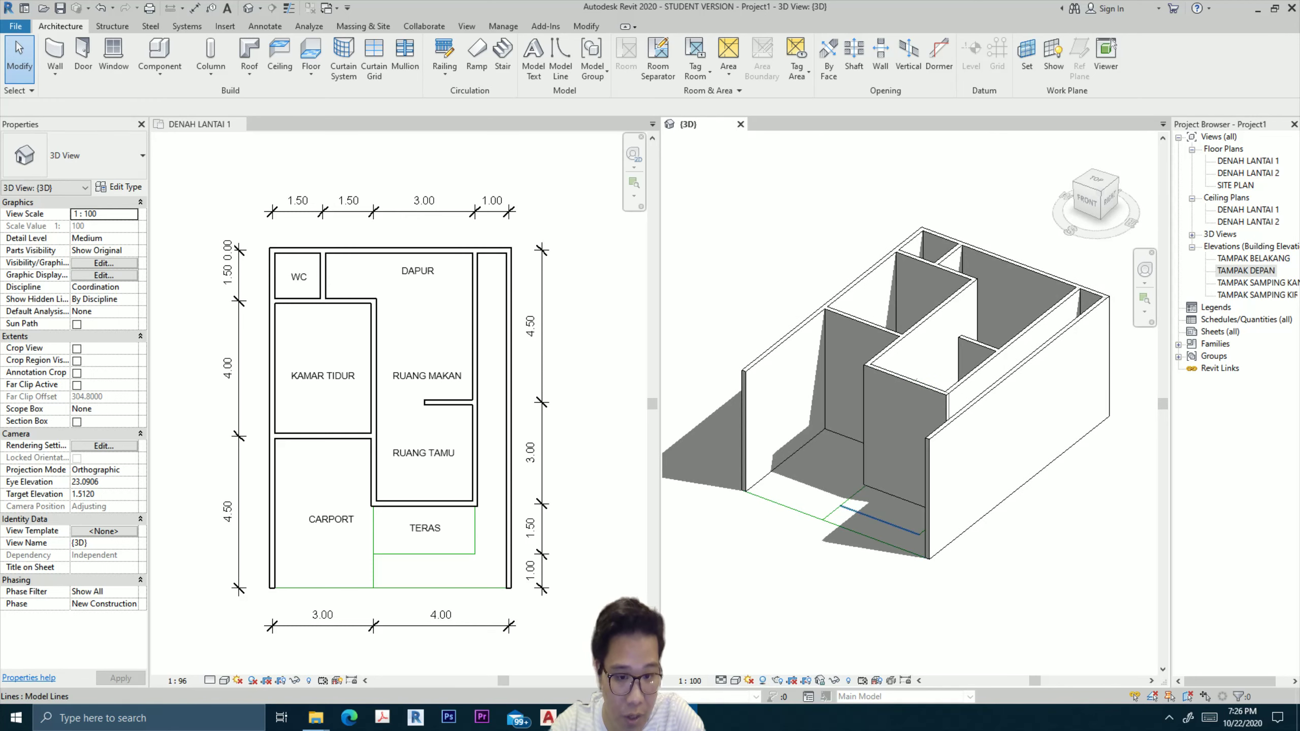
middle_drag(880, 519, 852, 551)
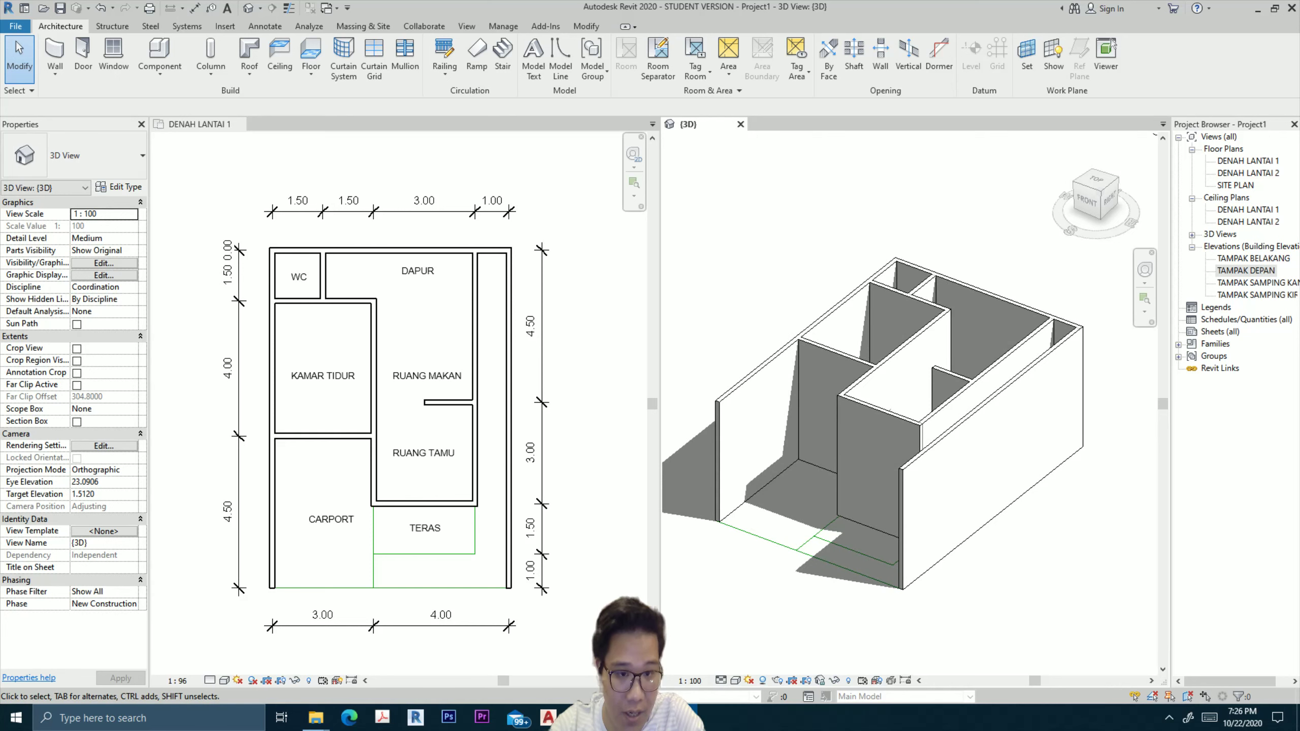
click(735, 680)
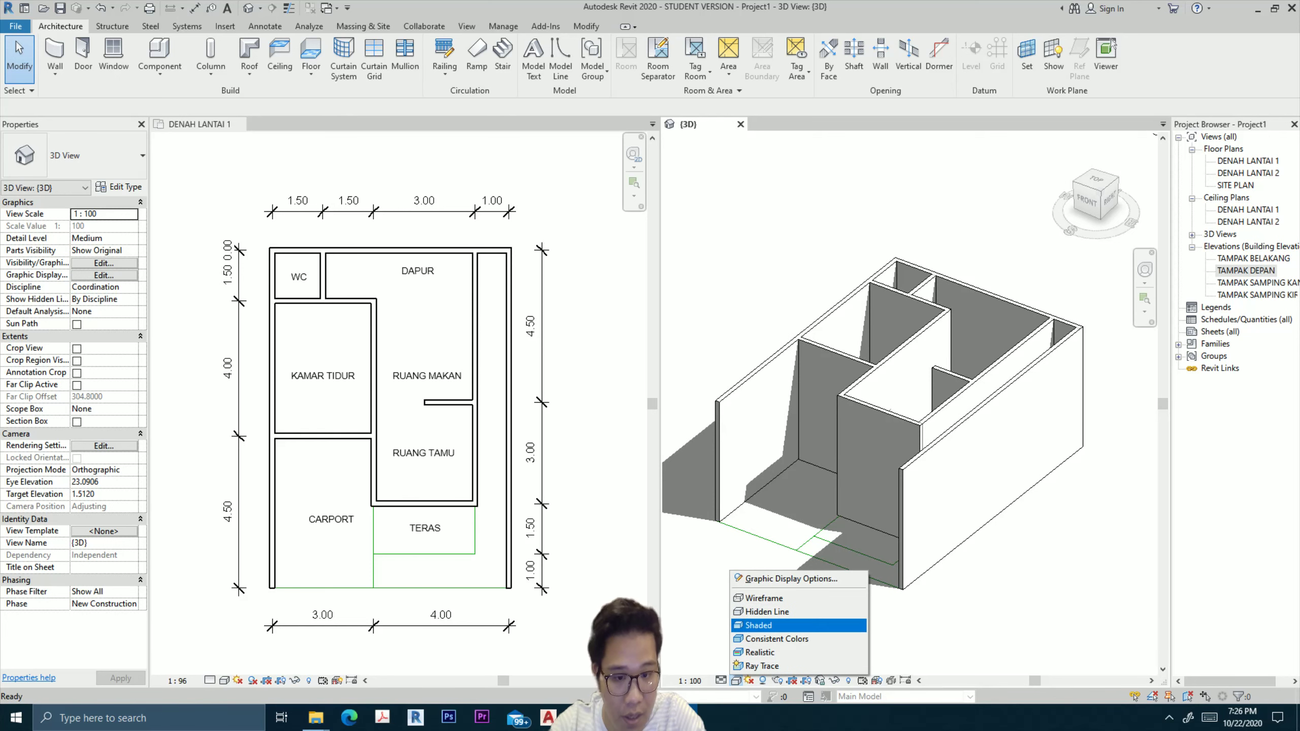
click(758, 626)
Compare other visual styles, settling on Consistent Colors for darker walls.
mouse_move(768, 512)
shift+middle_down()
mouse_move(804, 361)
mouse_move(745, 400)
shift+middle_up()
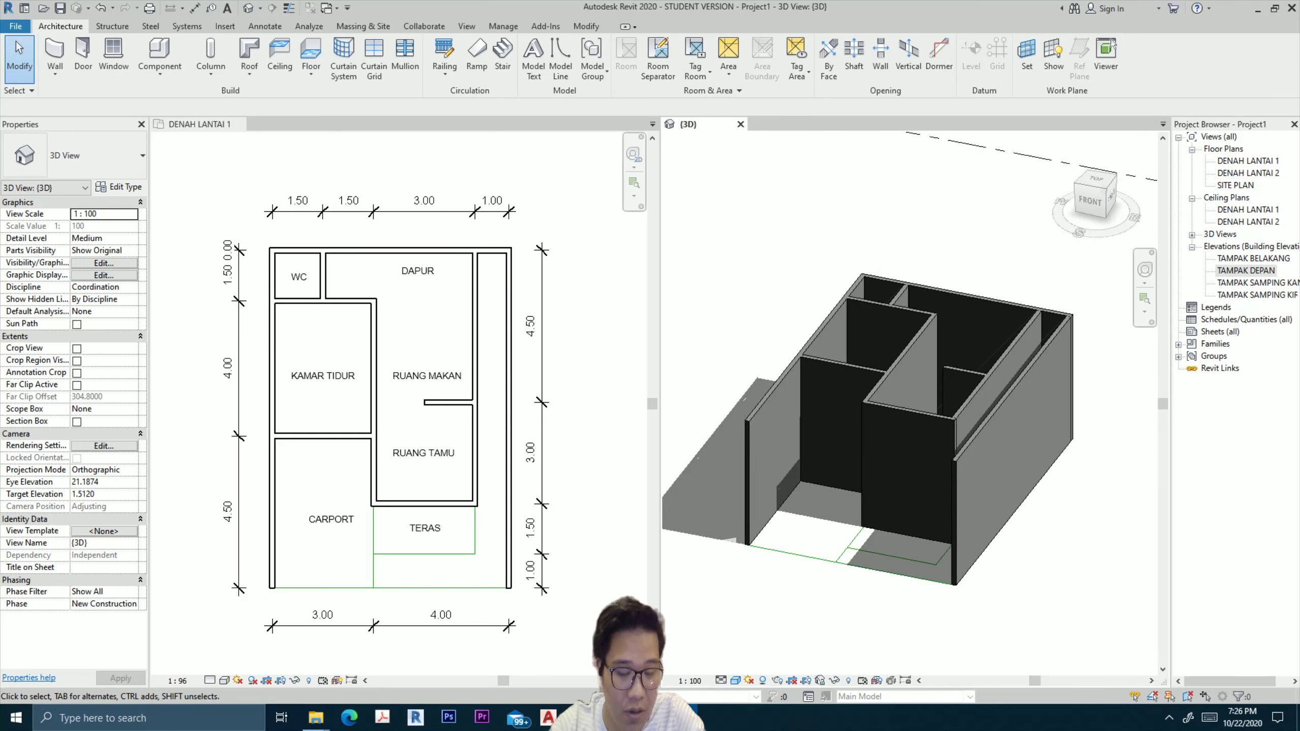
click(735, 681)
click(788, 639)
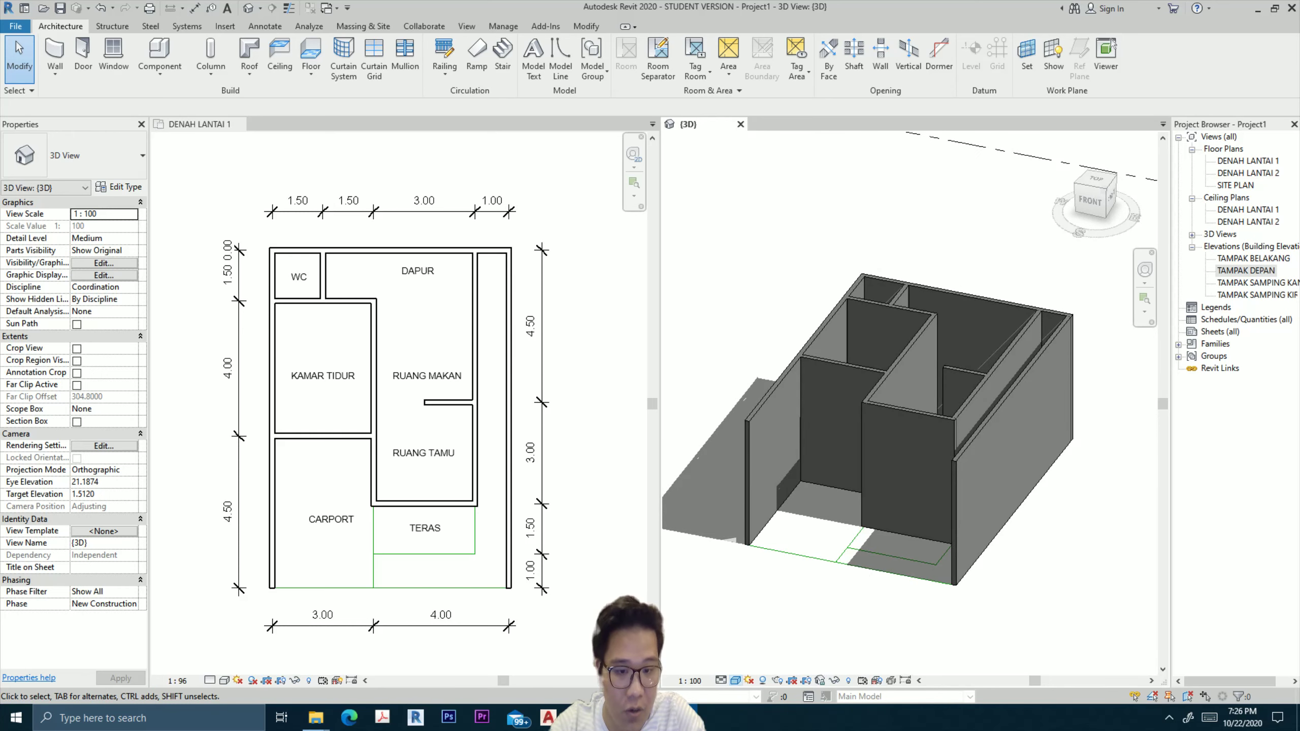
click(735, 680)
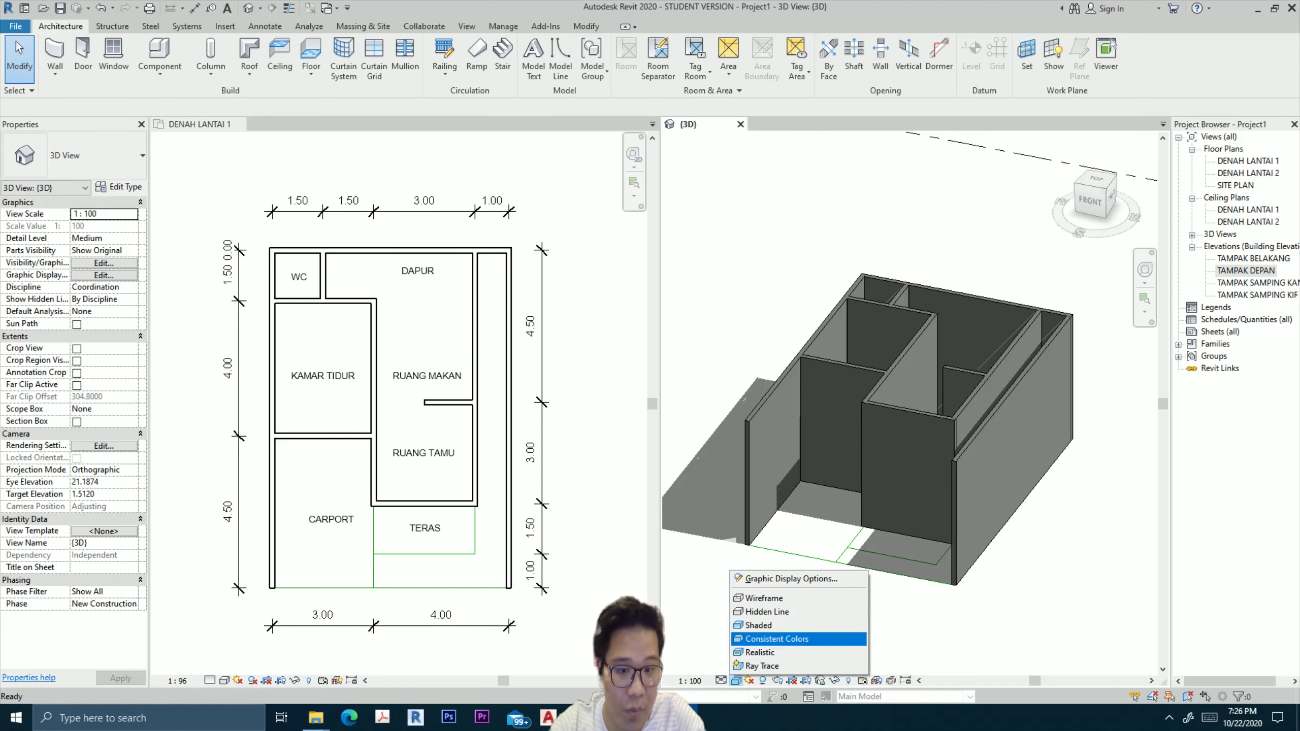
click(760, 653)
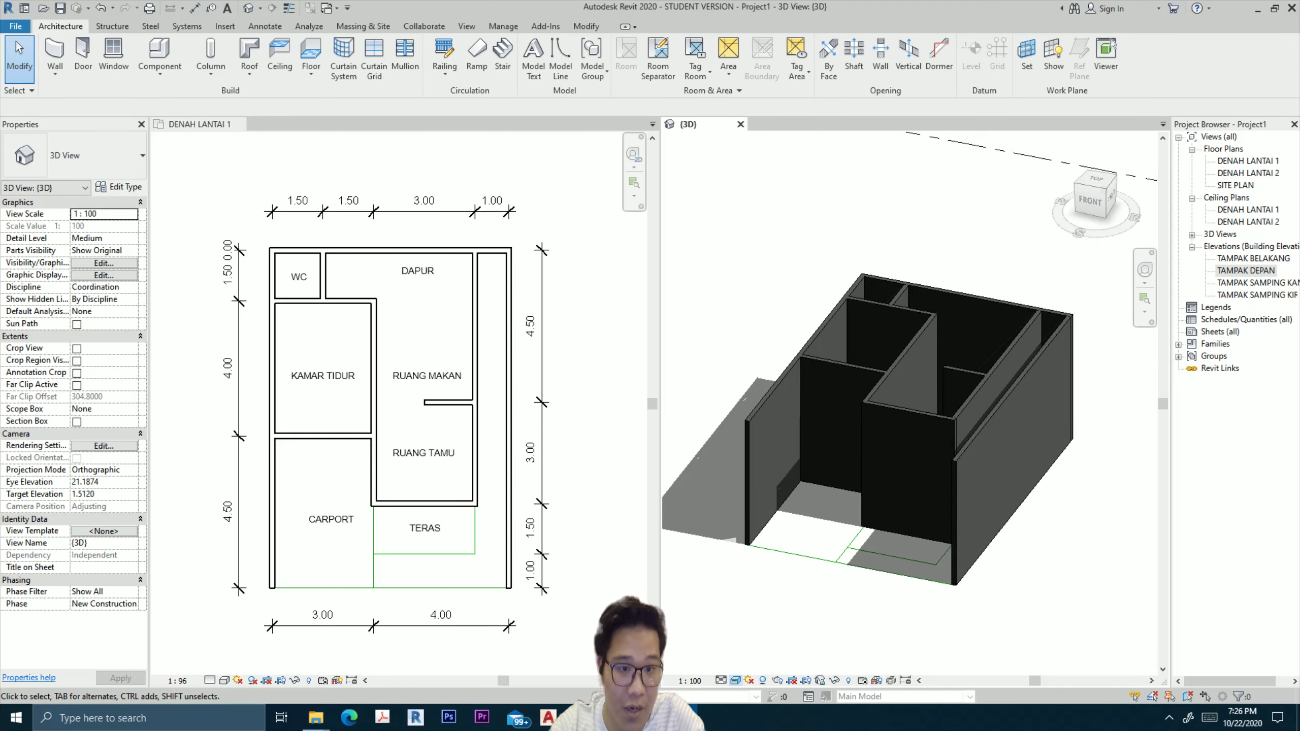
click(735, 680)
Orbit the 3D model and switch it to the Hidden Line visual style.
middle_drag(753, 537, 668, 550)
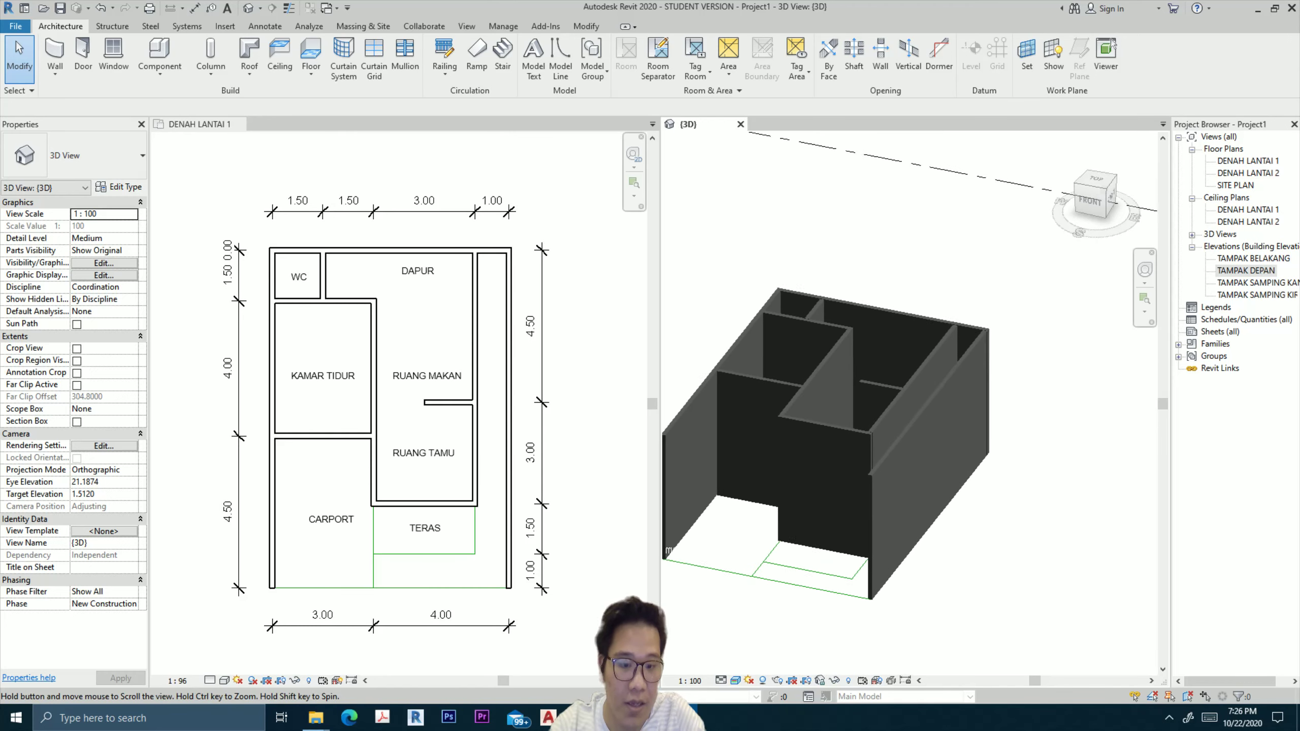
shift+middle_drag(820, 461, 953, 450)
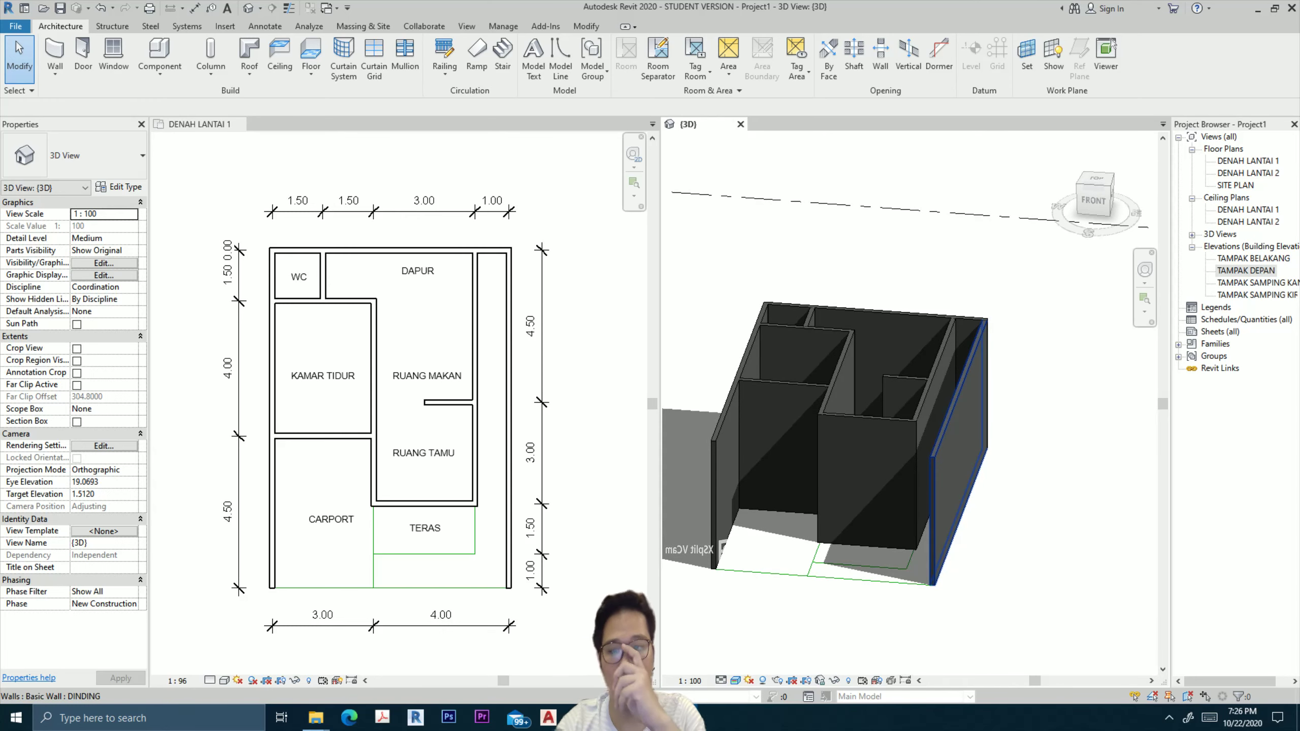
mouse_move(819, 435)
shift+middle_down()
mouse_move(931, 425)
mouse_move(864, 447)
shift+middle_up()
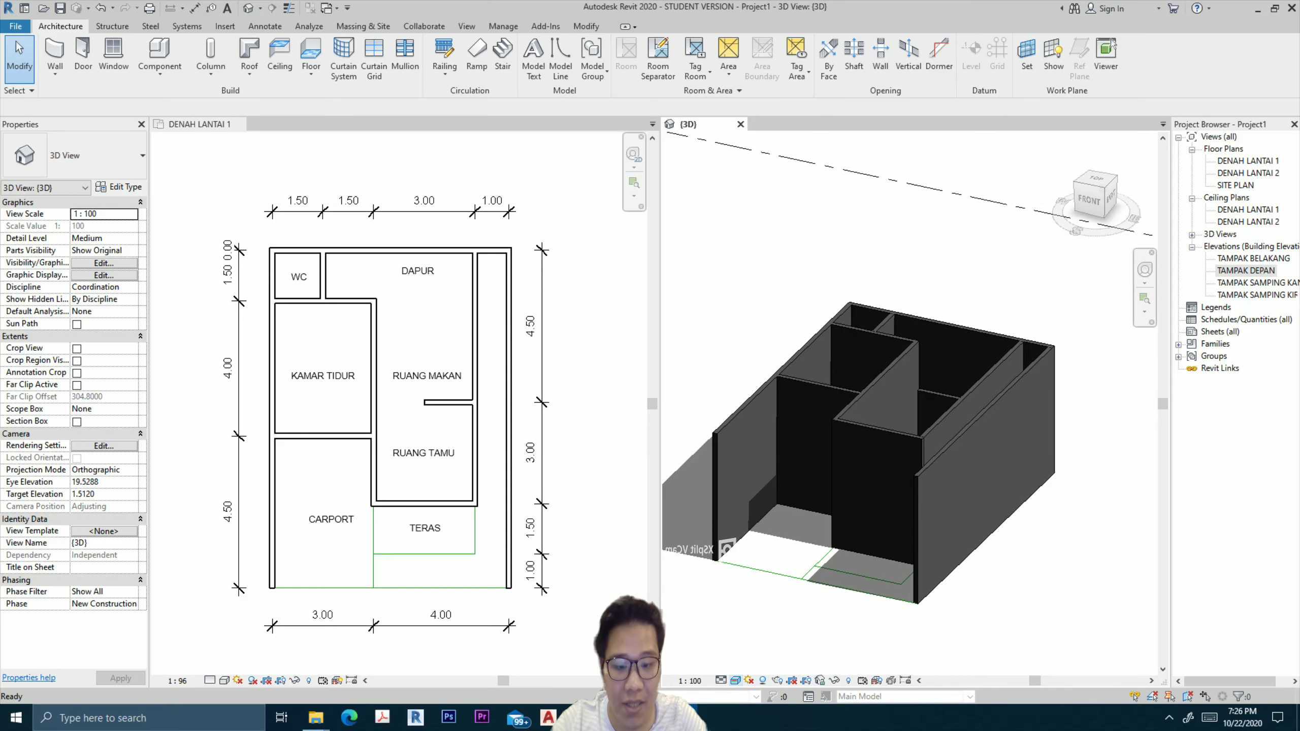
click(736, 681)
click(753, 612)
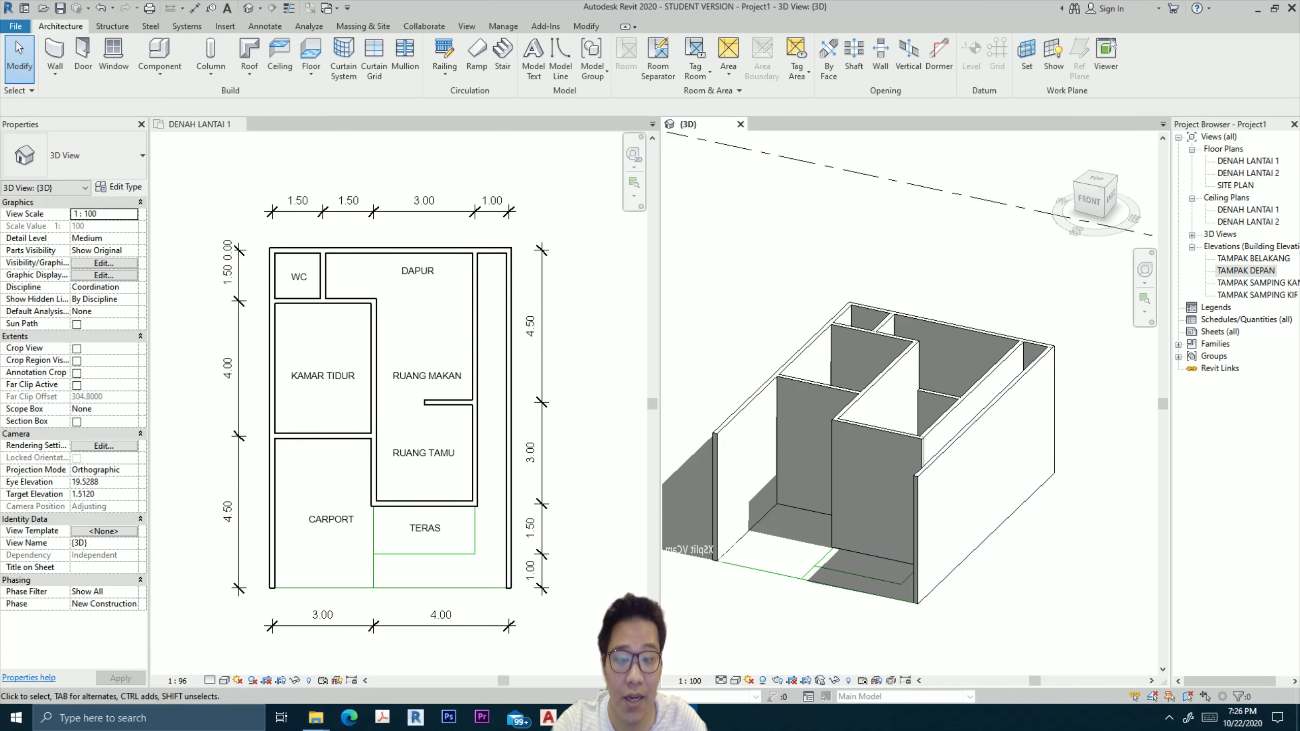
View the whole building from above and the front, then return to the DENAH LANTAI 1 plan.
mouse_move(870, 461)
shift+middle_down()
mouse_move(901, 450)
mouse_move(896, 441)
shift+middle_up()
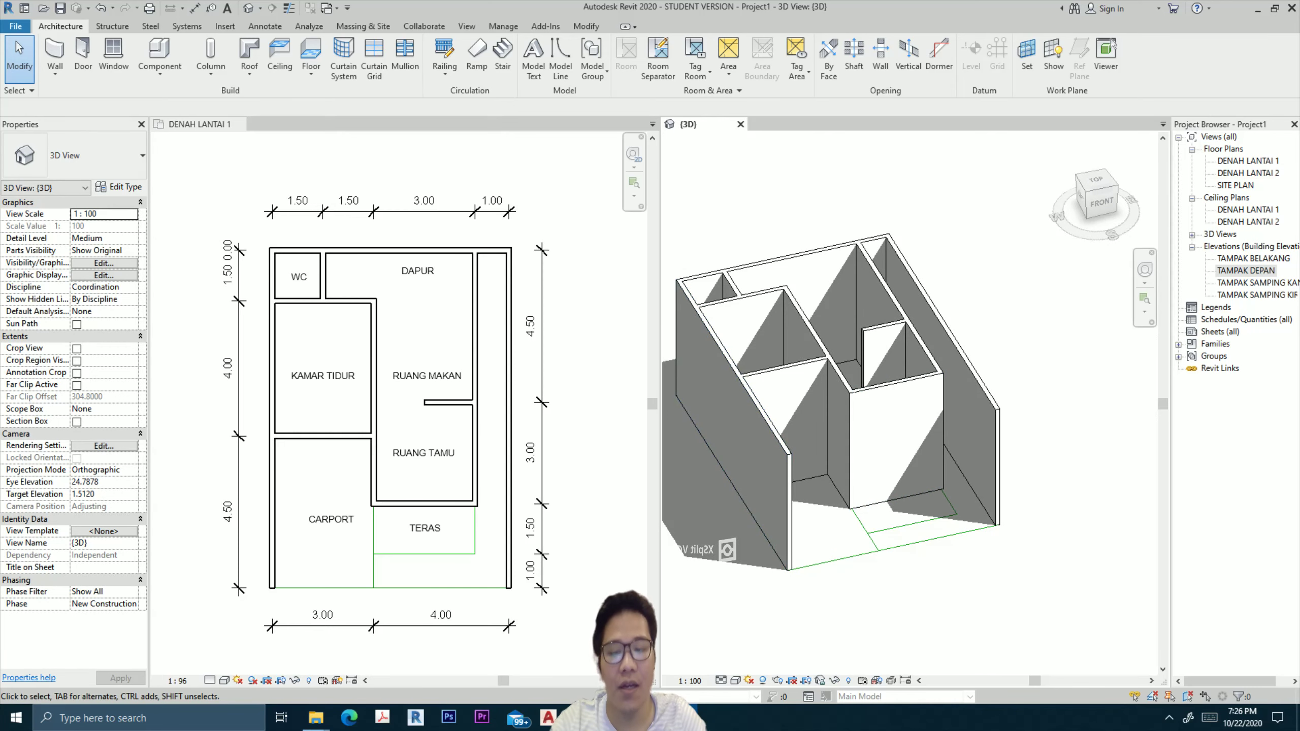
mouse_move(870, 461)
shift+middle_down()
mouse_move(835, 503)
mouse_move(870, 461)
shift+middle_up()
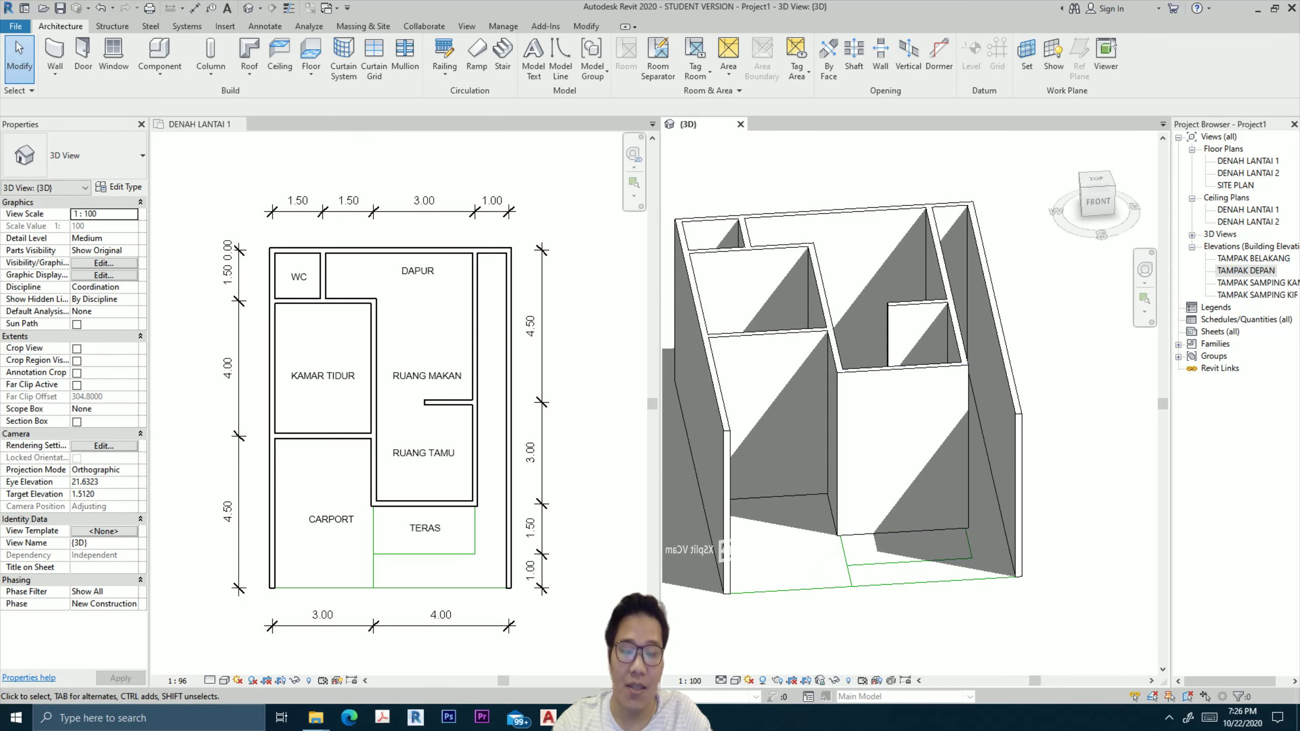
shift+middle_drag(870, 409, 845, 435)
scroll(886, 502, up, 2)
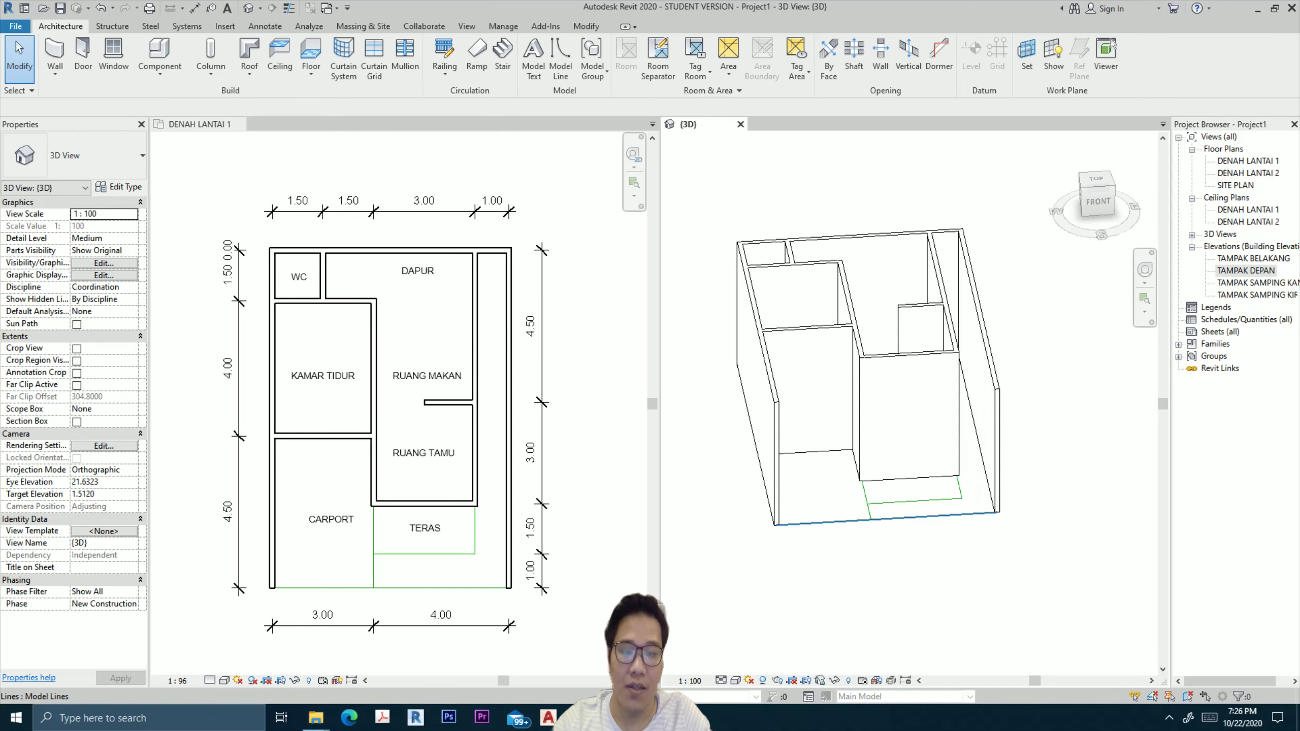
middle_drag(919, 497, 913, 521)
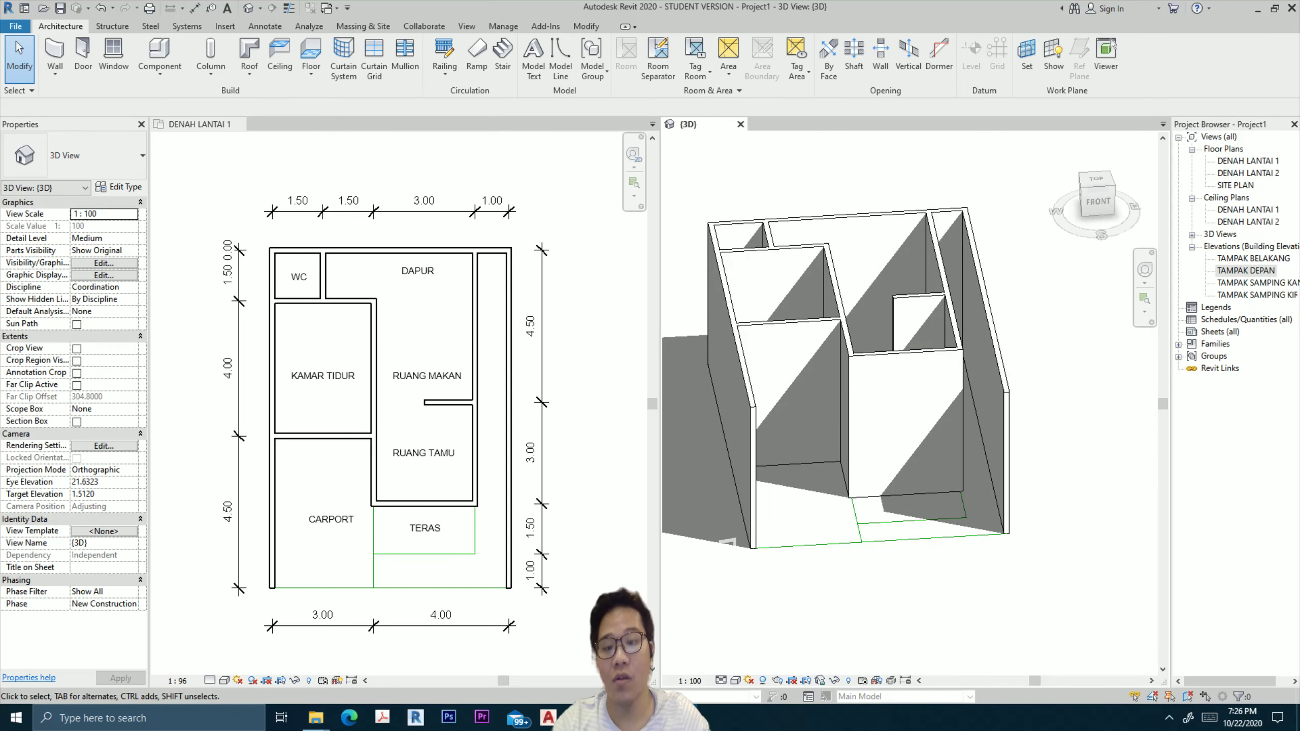
click(425, 554)
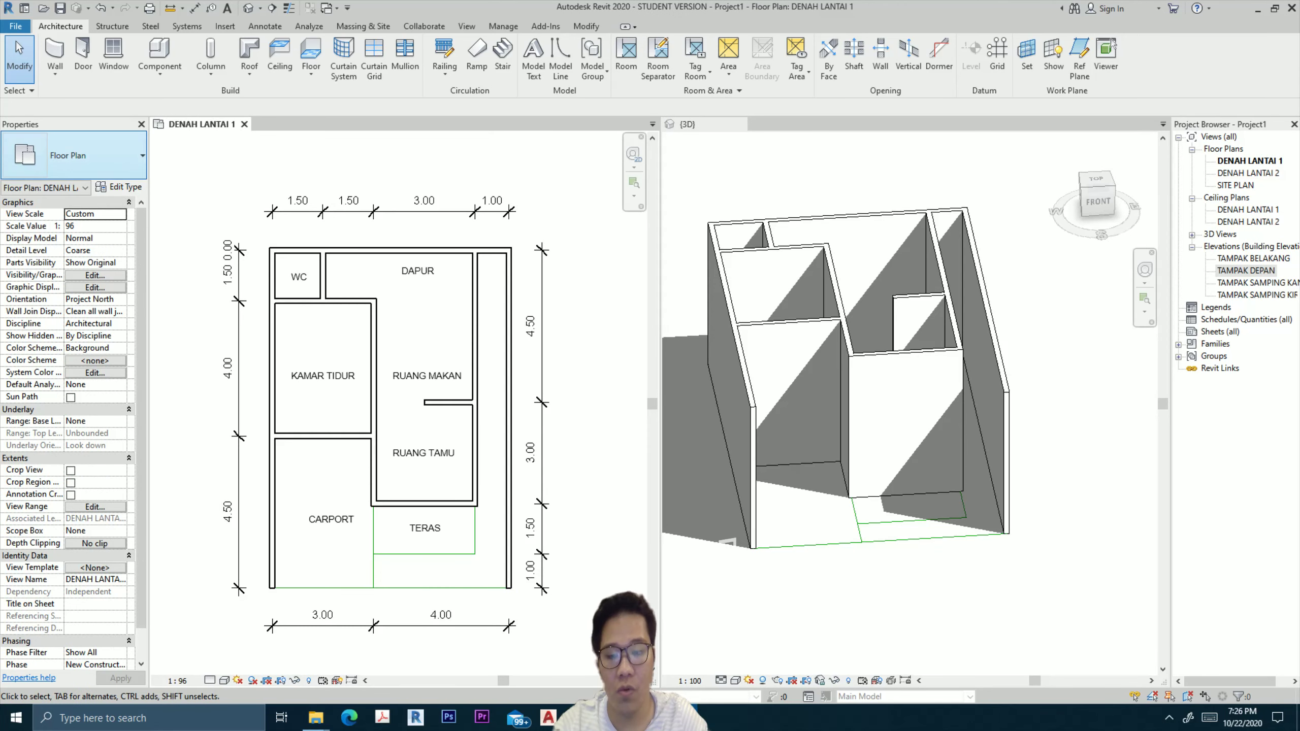
Start a new floor and duplicate the Generic - 12" type as LANTAI KERJA.
click(311, 56)
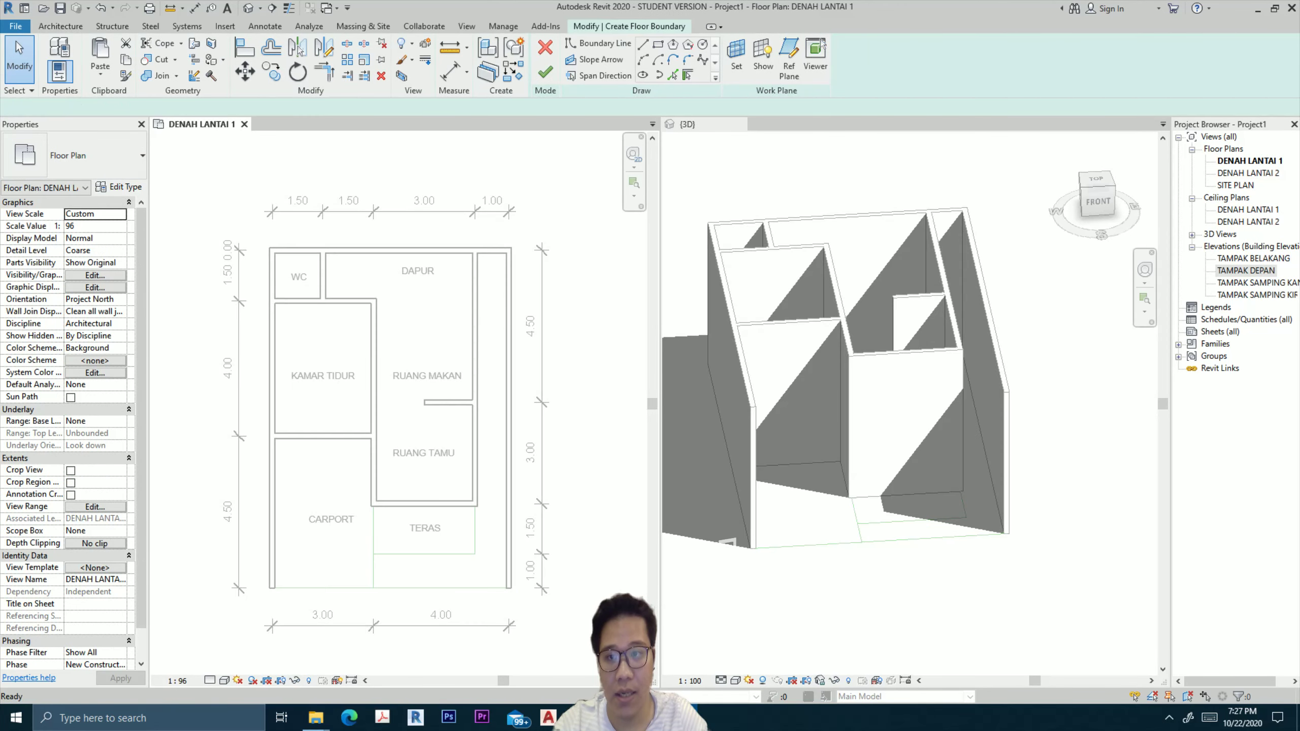
click(77, 156)
click(51, 252)
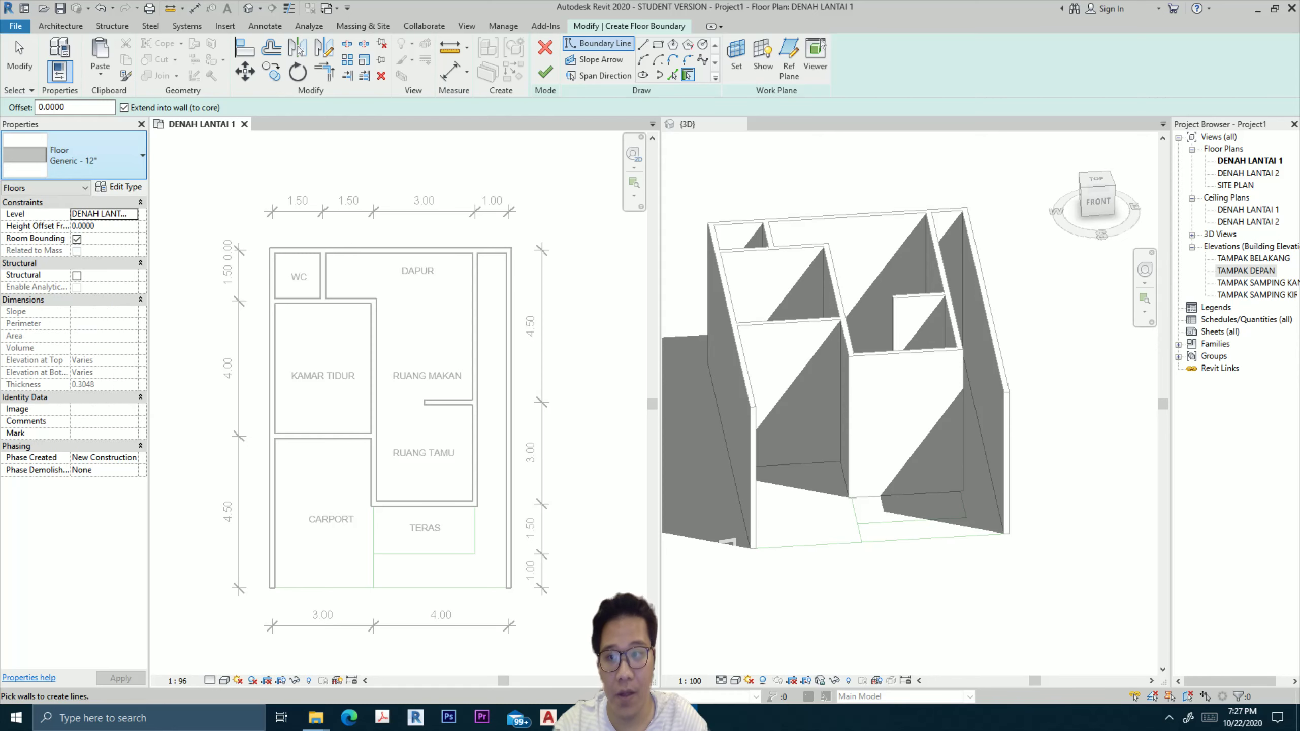
click(120, 187)
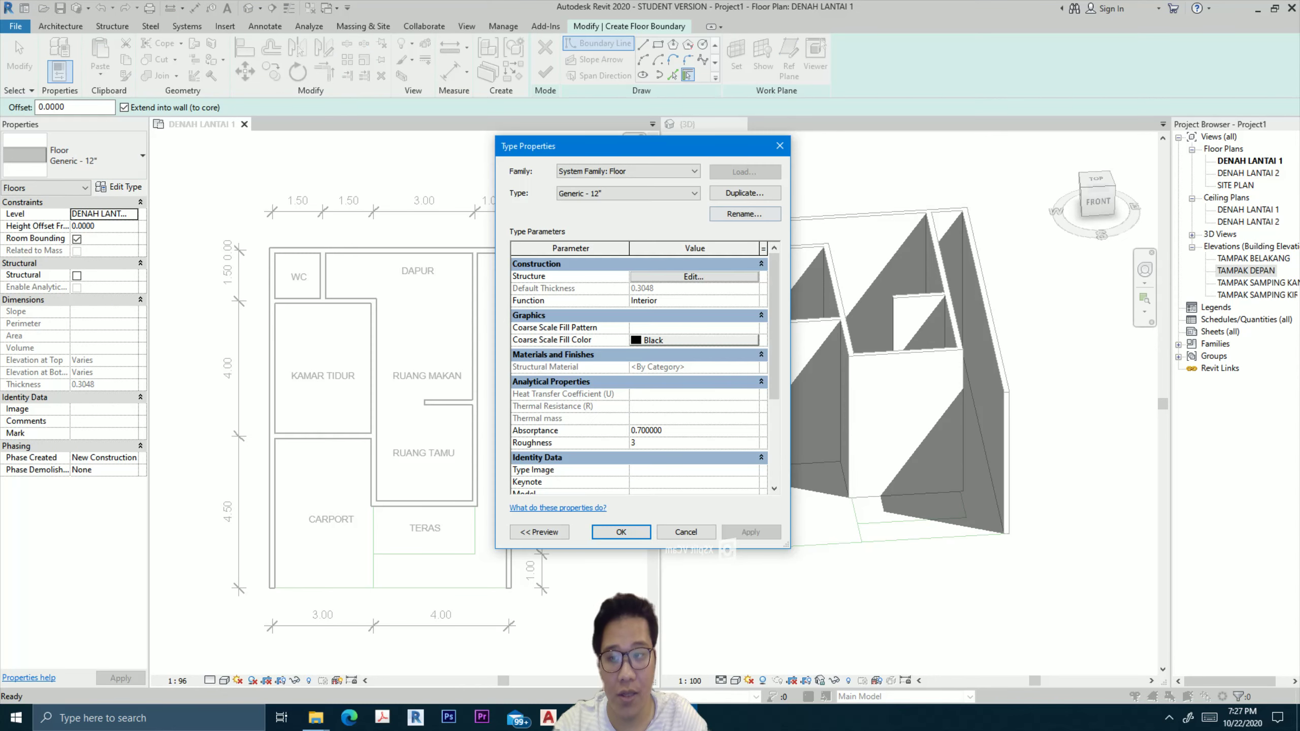
click(745, 193)
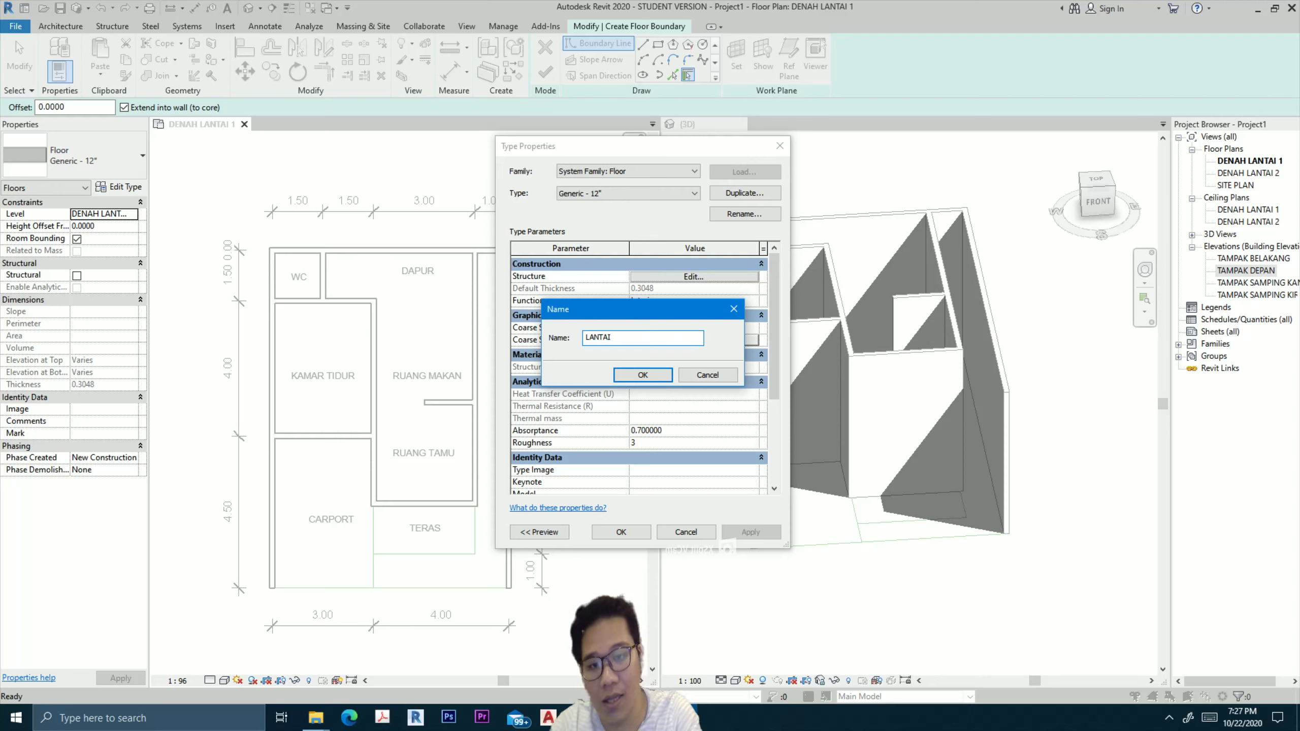
key(Return)
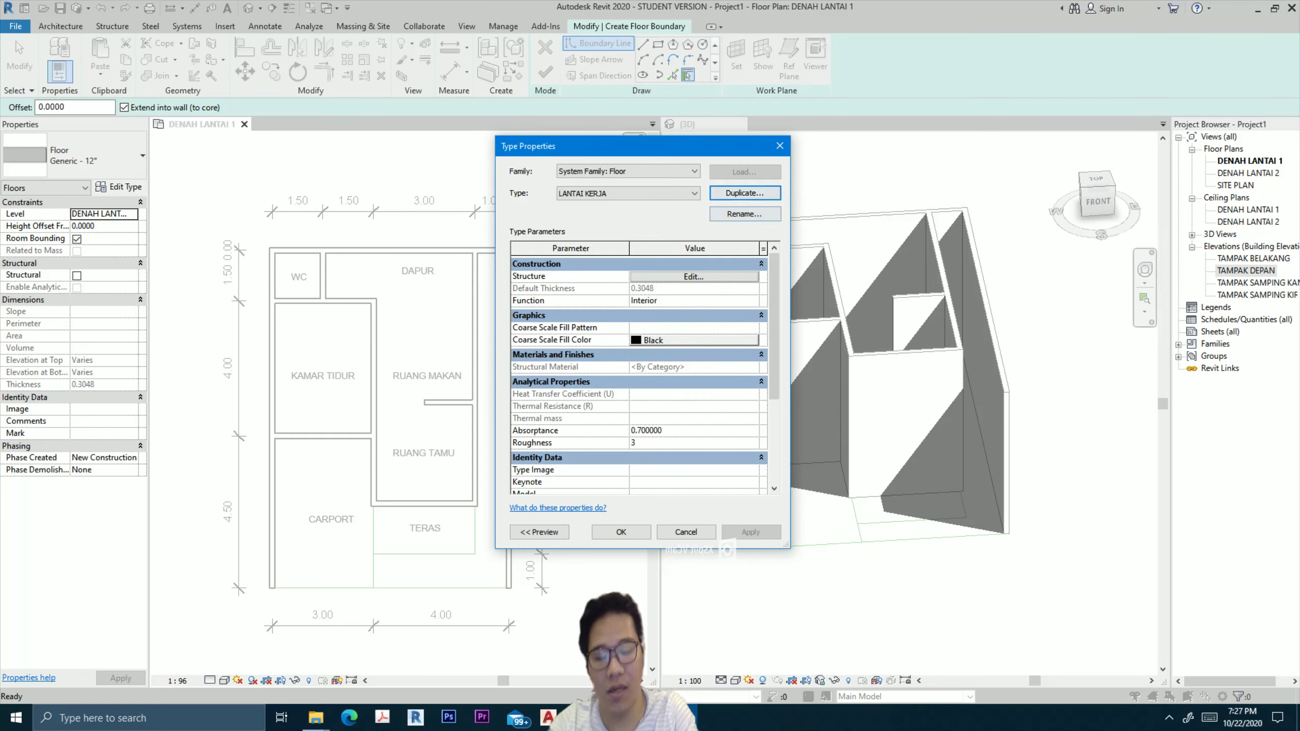
Give LANTAI KERJA a 0.12 structure layer made of Concrete, Precast.
click(694, 276)
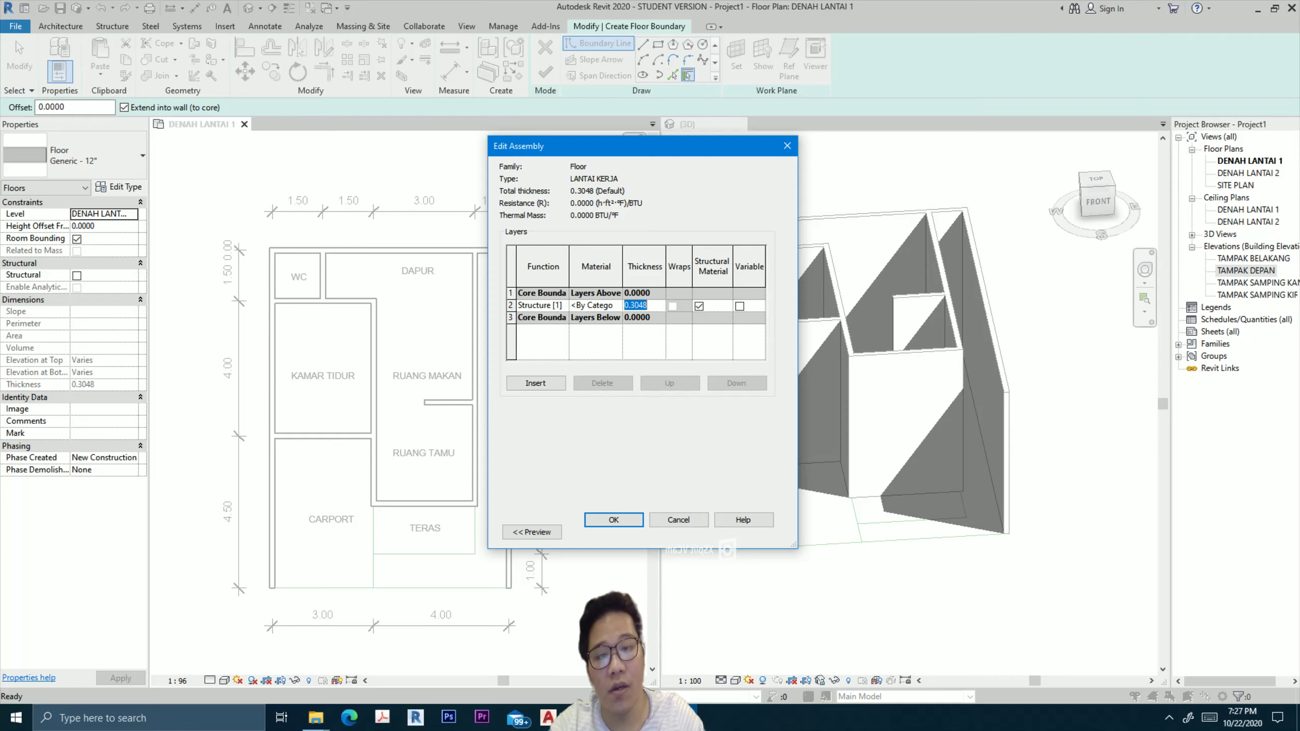
key(Tab)
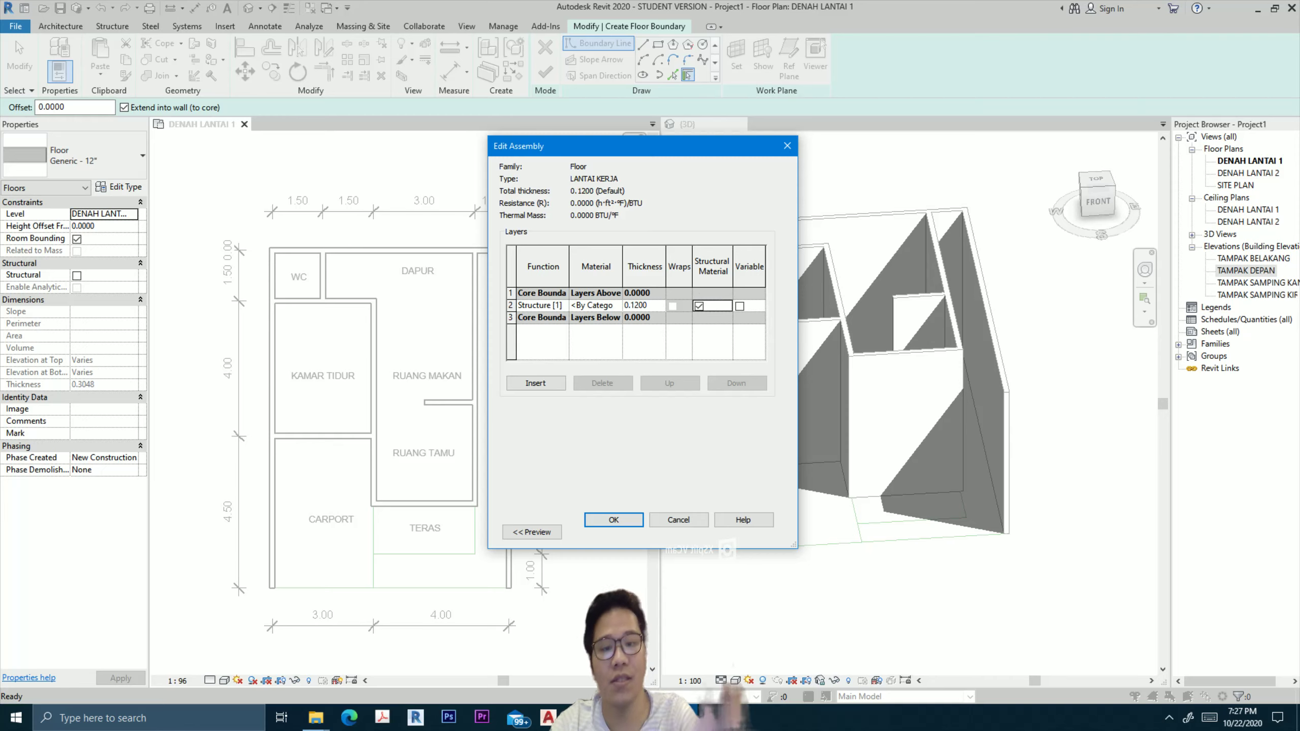
click(617, 306)
text(CONCRETE)
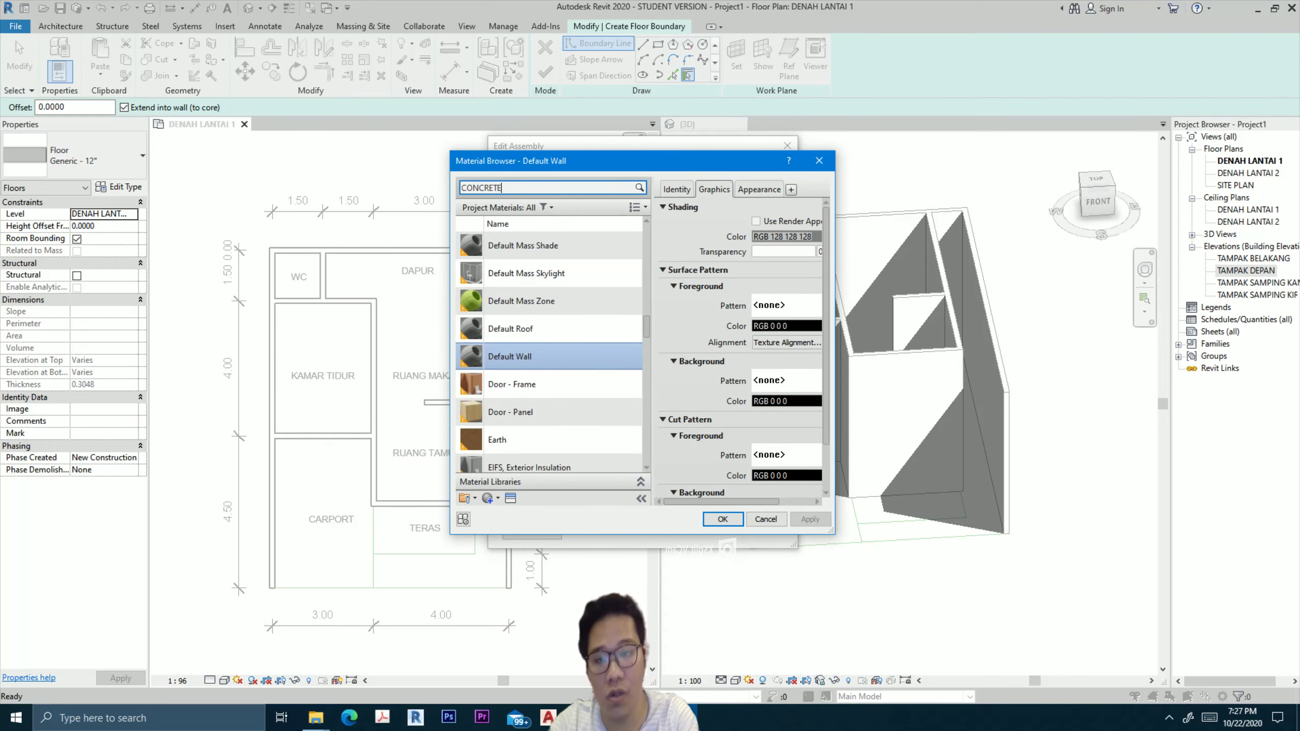
key(Return)
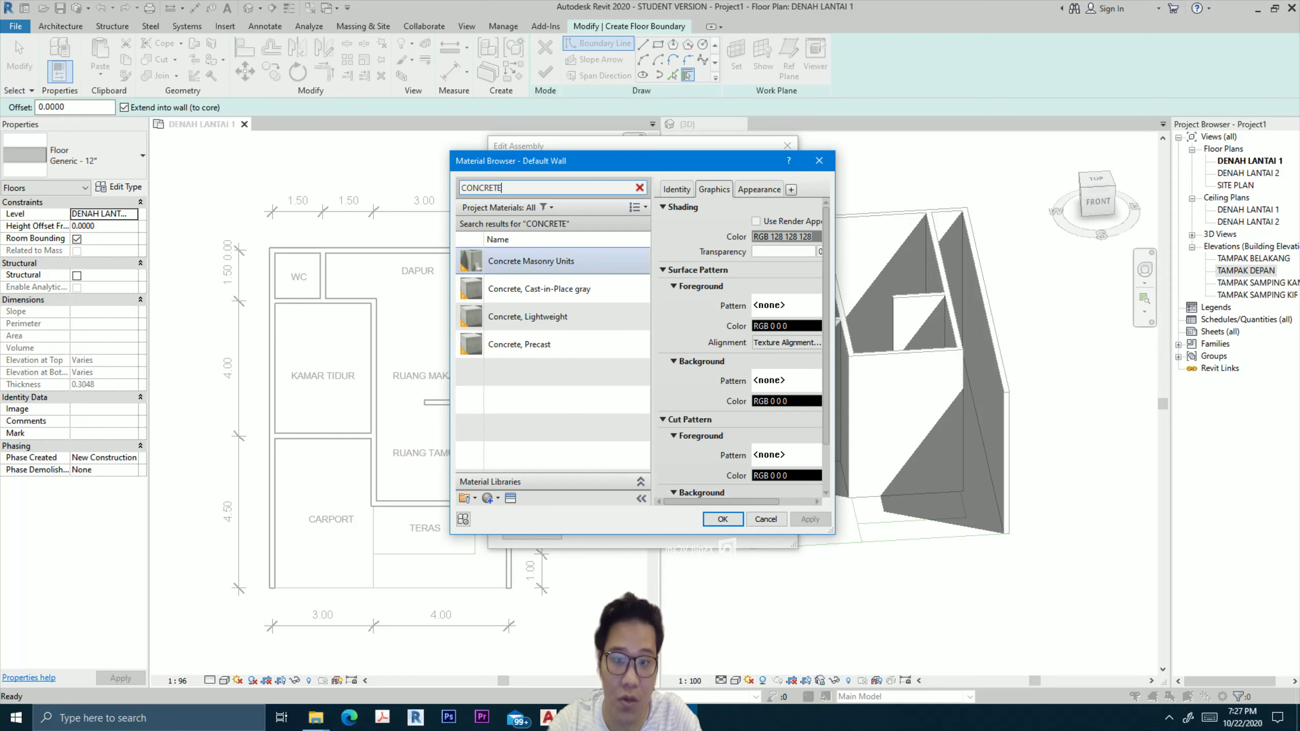
click(530, 261)
click(519, 344)
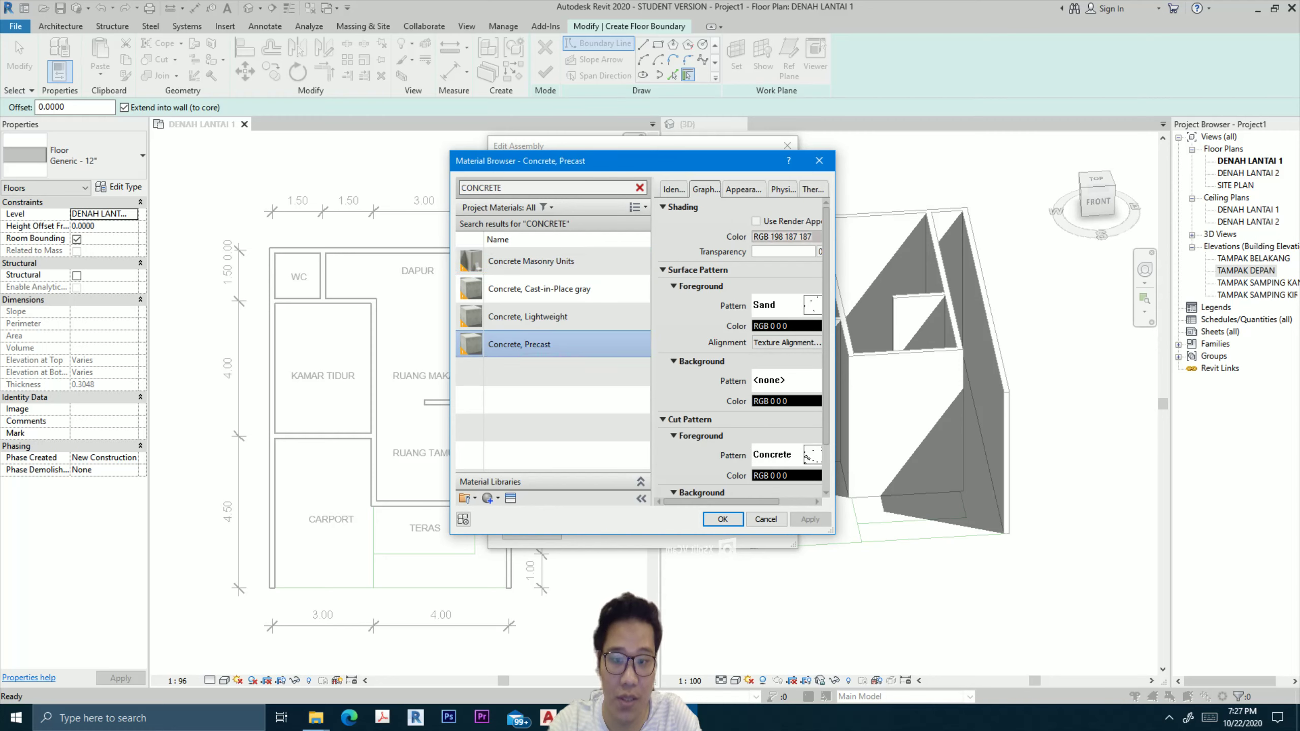
click(722, 519)
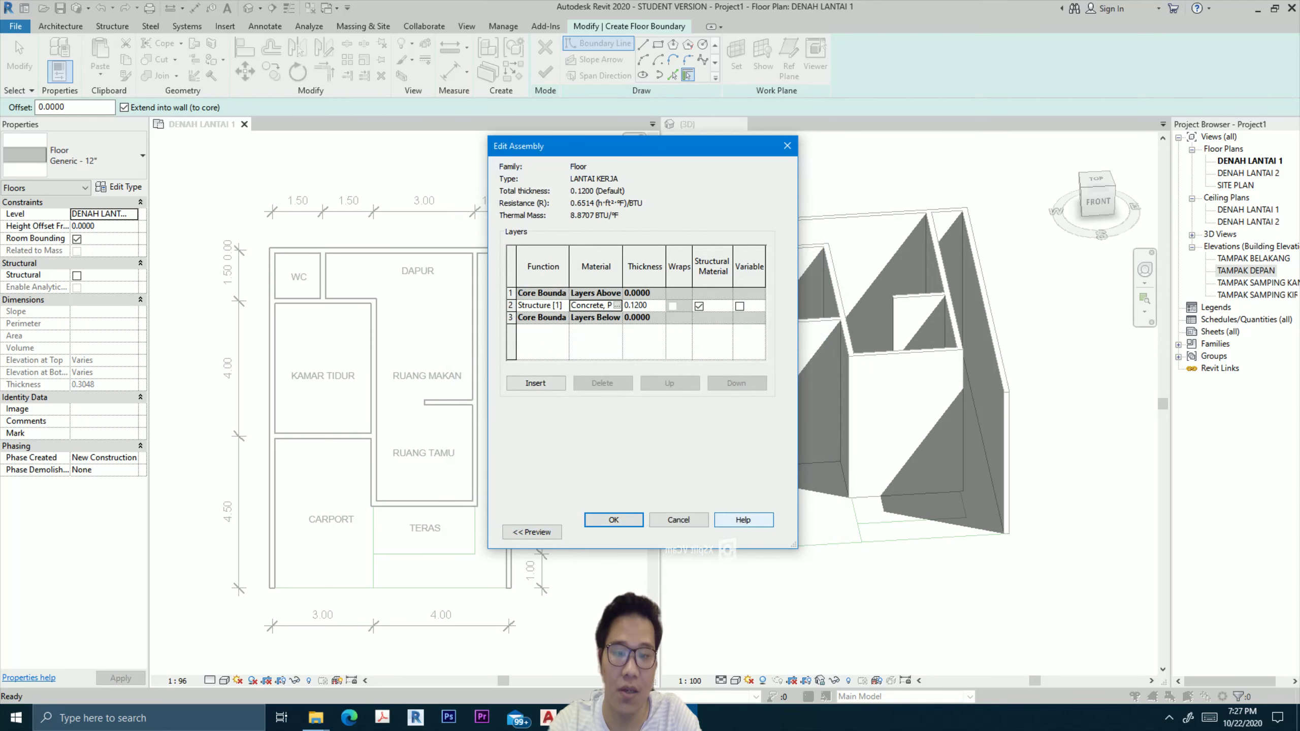
click(614, 521)
Apply the LANTAI KERJA floor type and orbit the 3D view toward the TERAS.
click(621, 532)
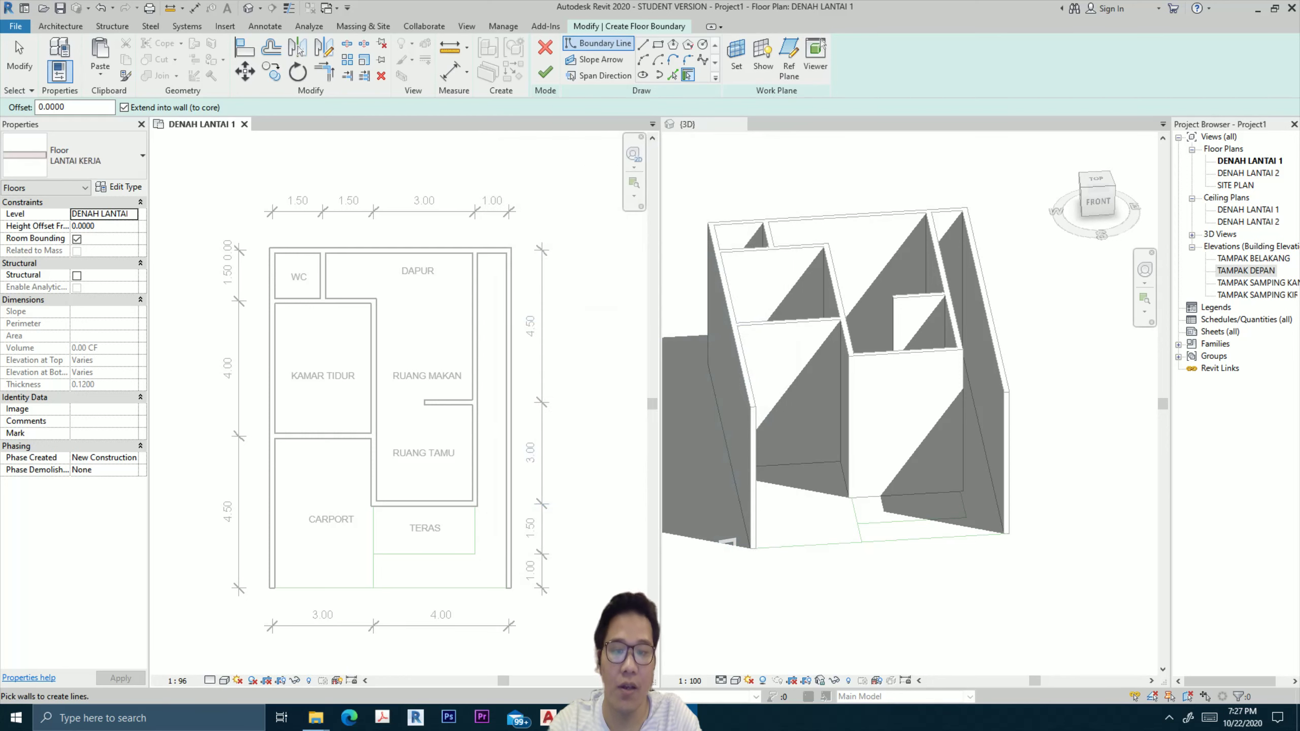
click(922, 368)
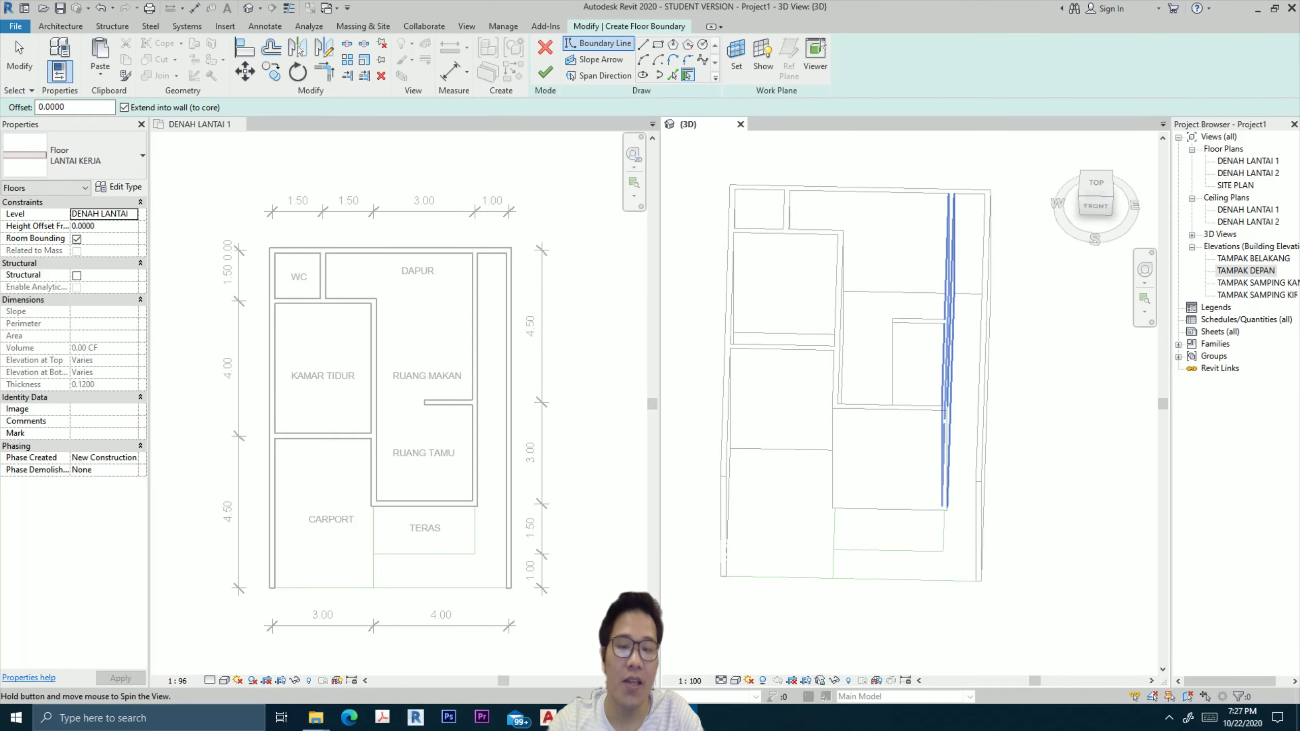
mouse_move(921, 369)
shift+middle_down()
mouse_move(947, 359)
mouse_move(901, 359)
shift+middle_up()
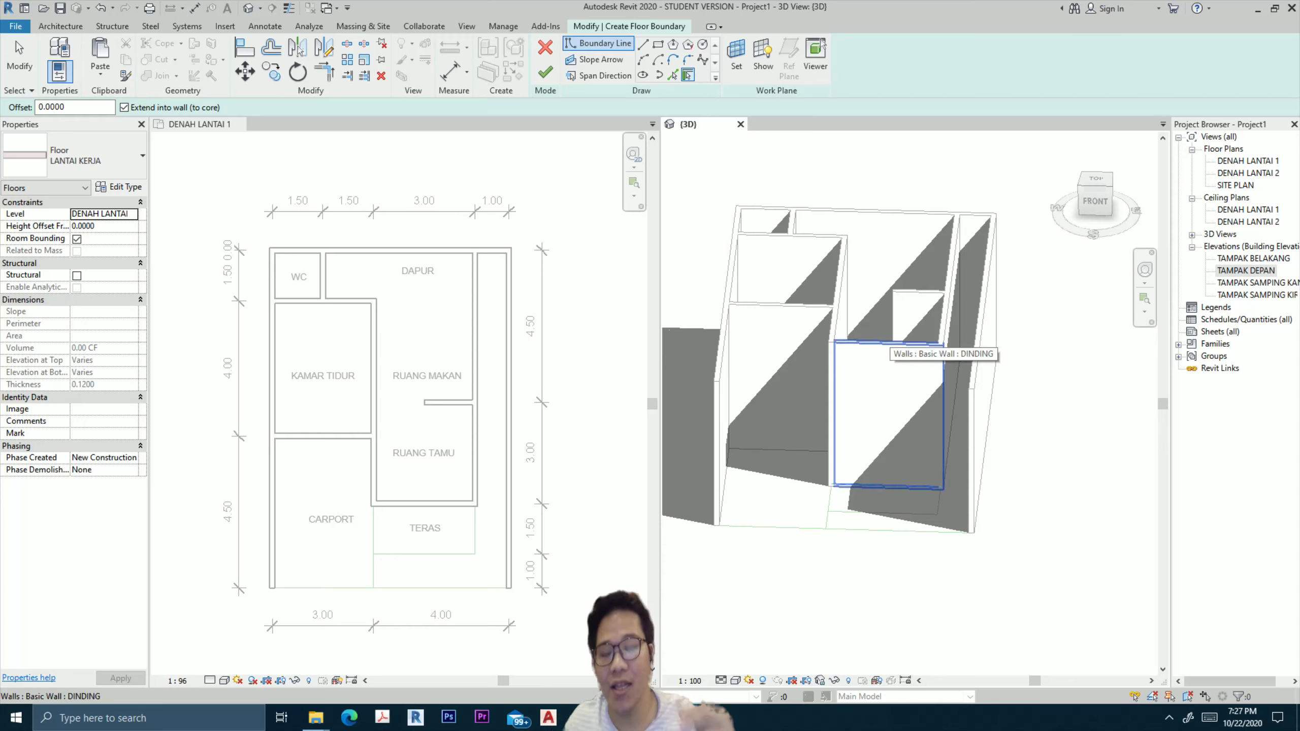
middle_drag(888, 344, 901, 348)
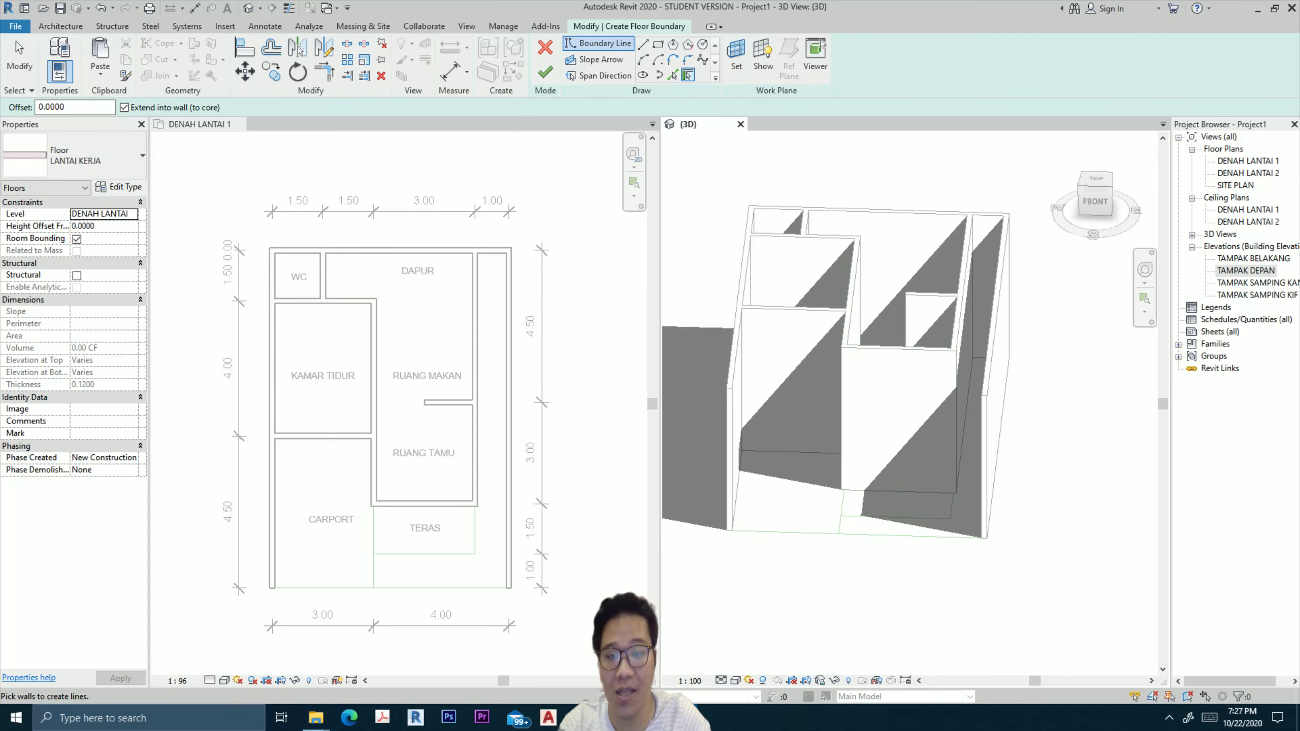
click(659, 45)
scroll(462, 555, up, 1)
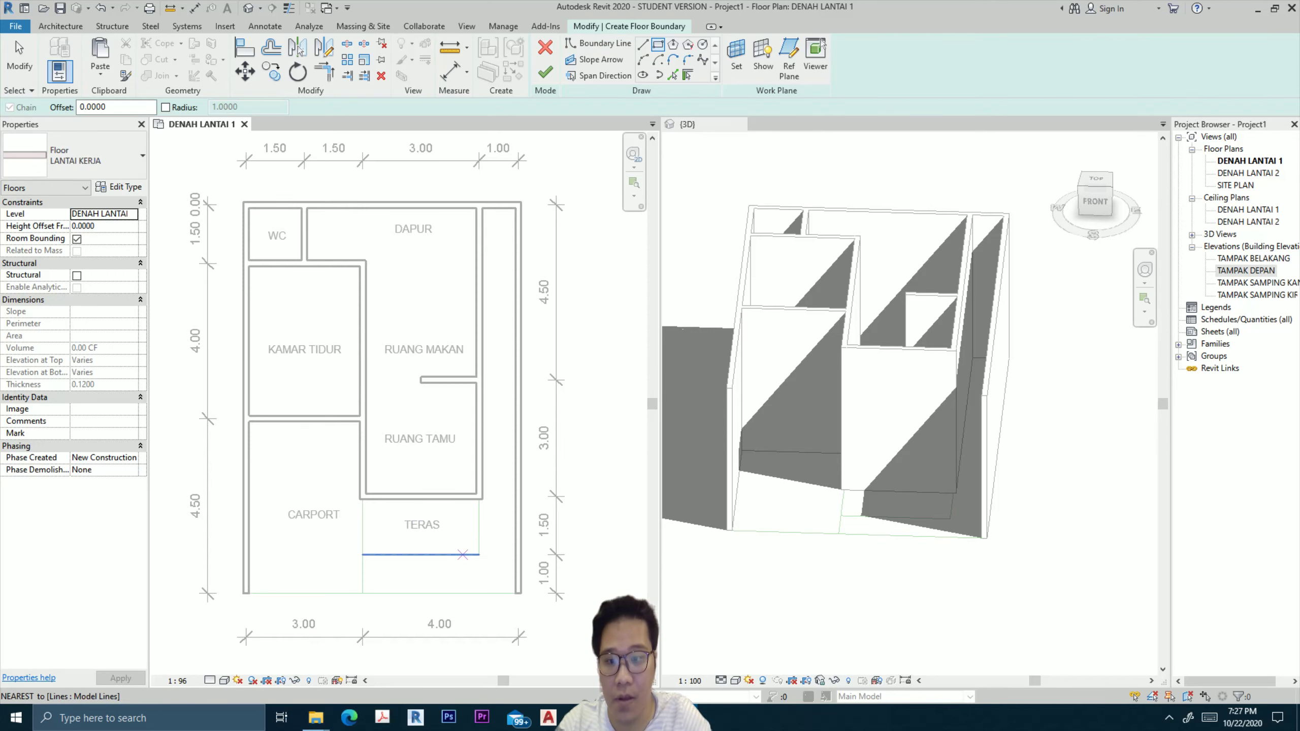
Sketch the TERAS floor boundary's bottom, left and top edges with Line (LI).
key(l)
key(i)
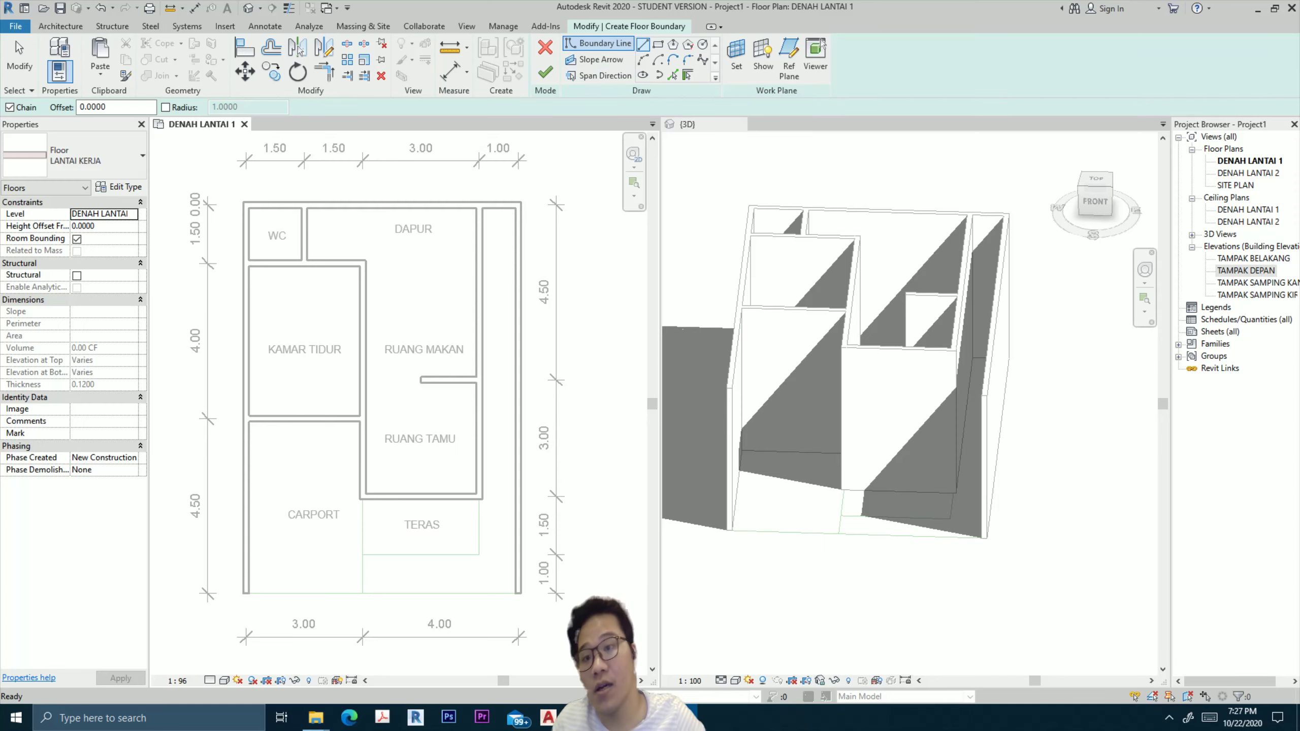
click(60, 26)
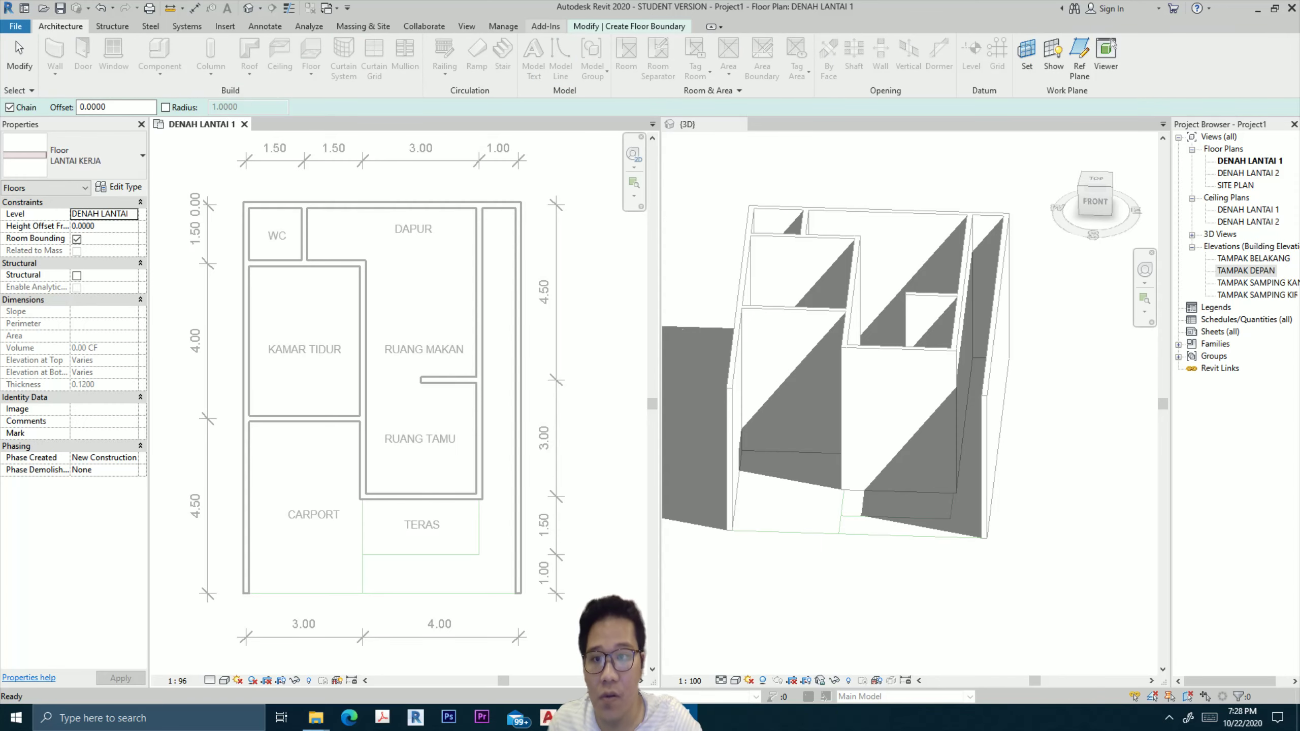
click(629, 26)
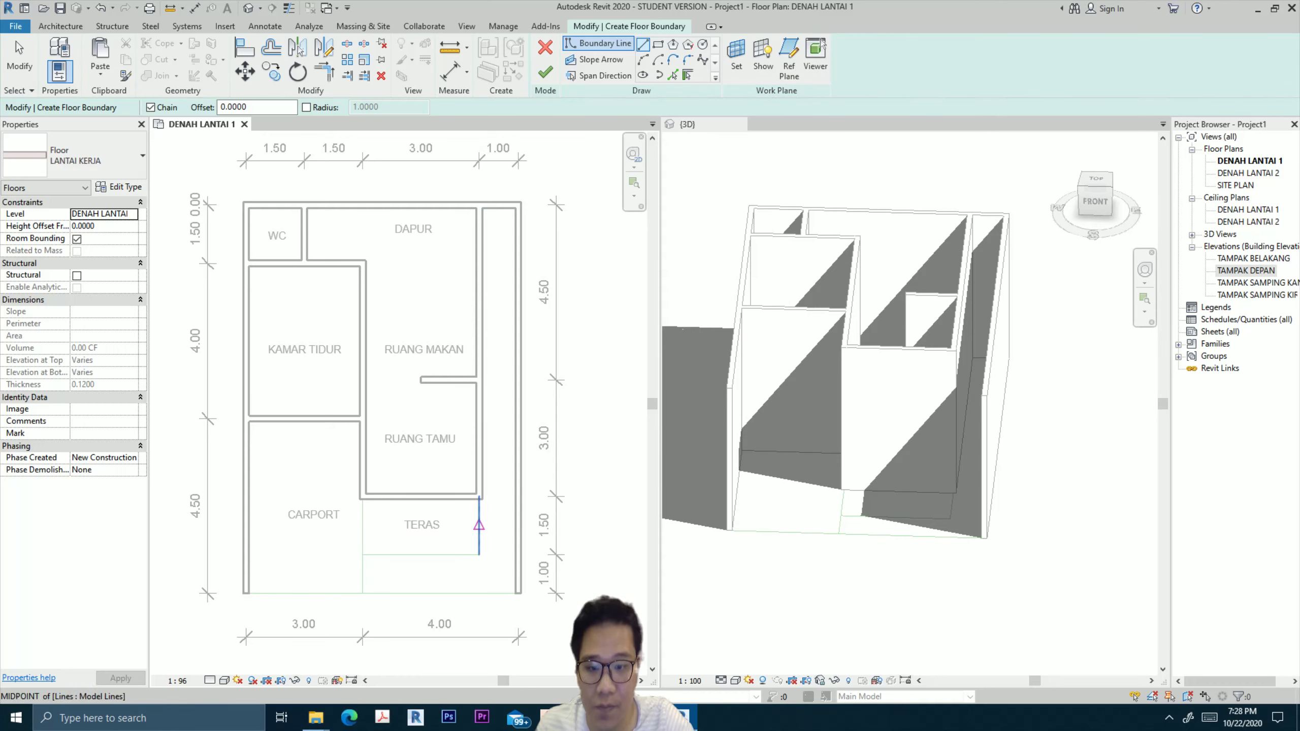
click(479, 554)
click(362, 554)
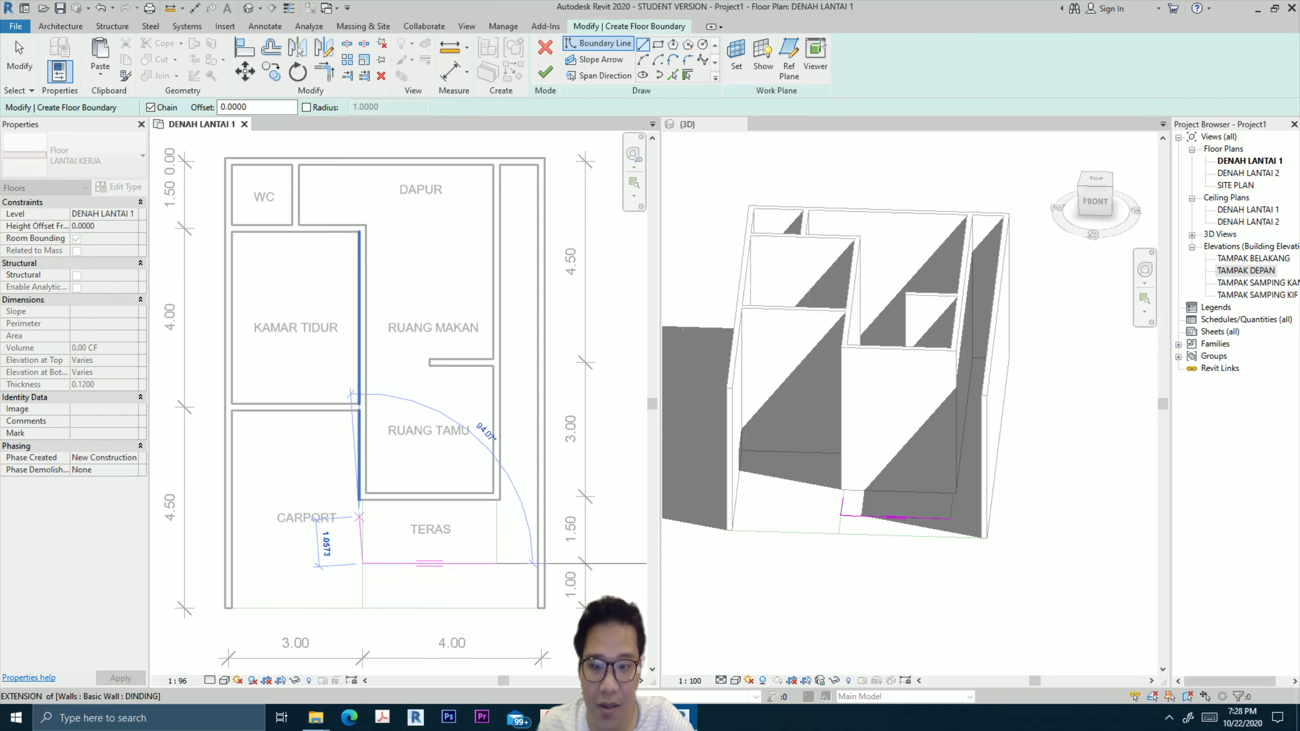
scroll(363, 494, up, 2)
click(363, 492)
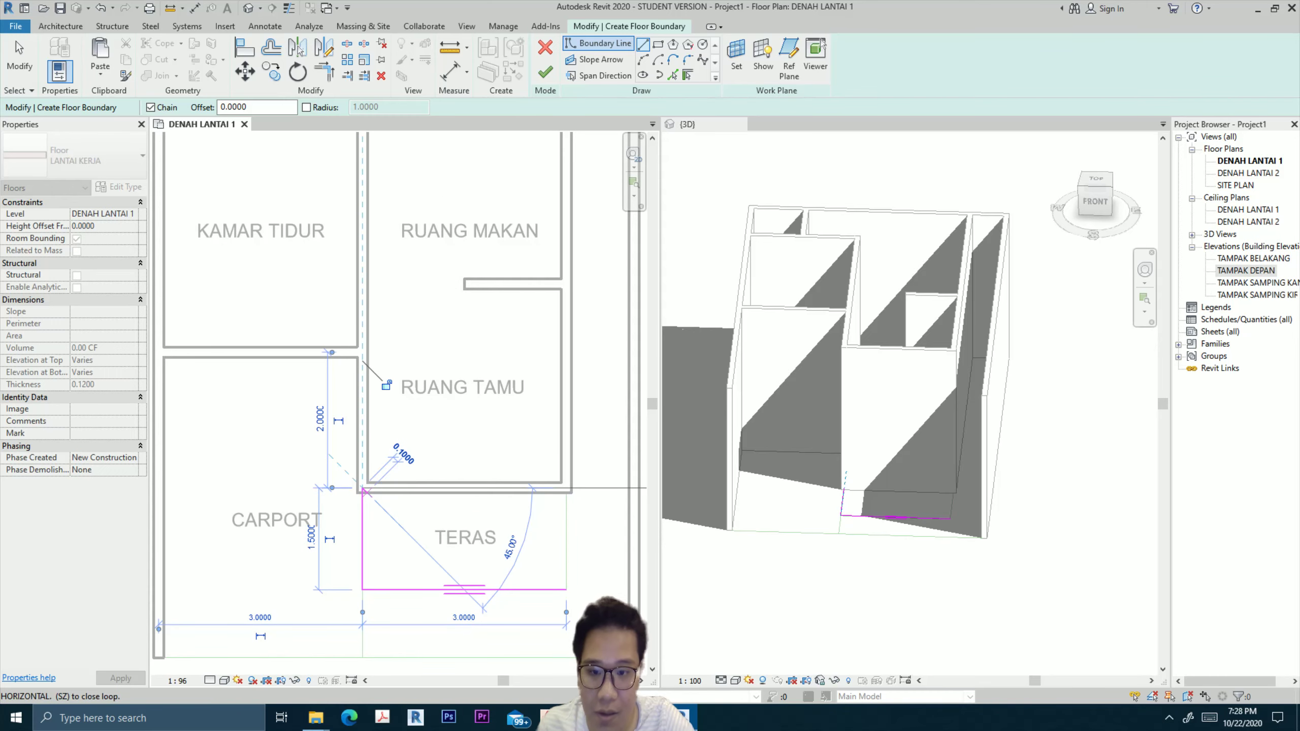
click(566, 487)
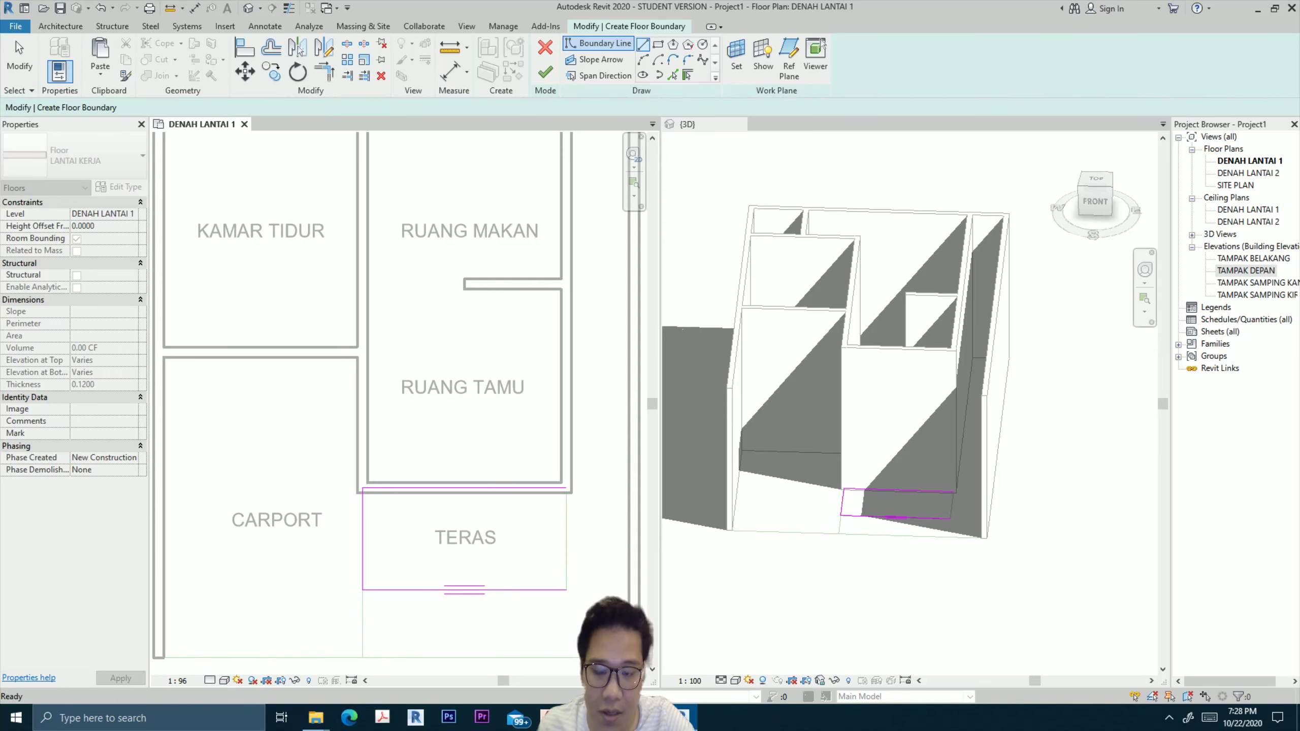
key(Escape)
key(Escape)
Move the top TERAS boundary line up to the wall face and draw the right edge.
click(543, 502)
drag(542, 502, 542, 493)
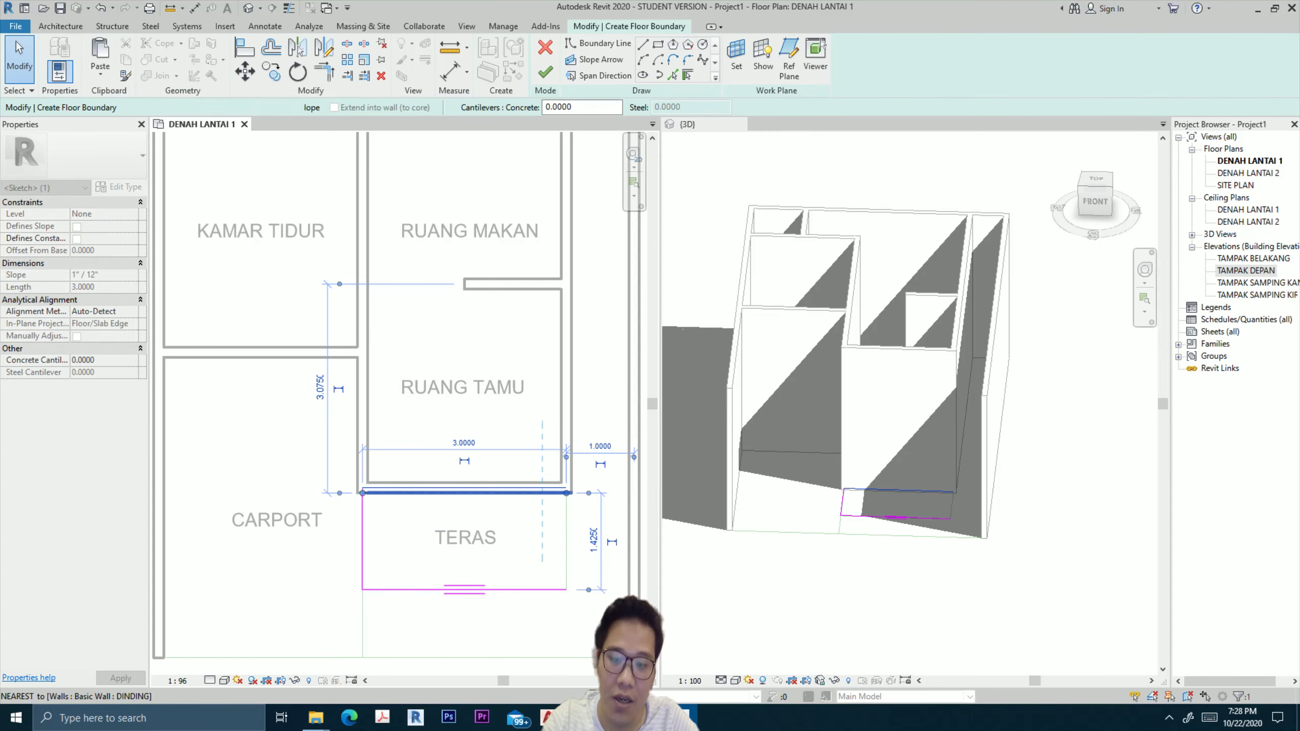
key(Escape)
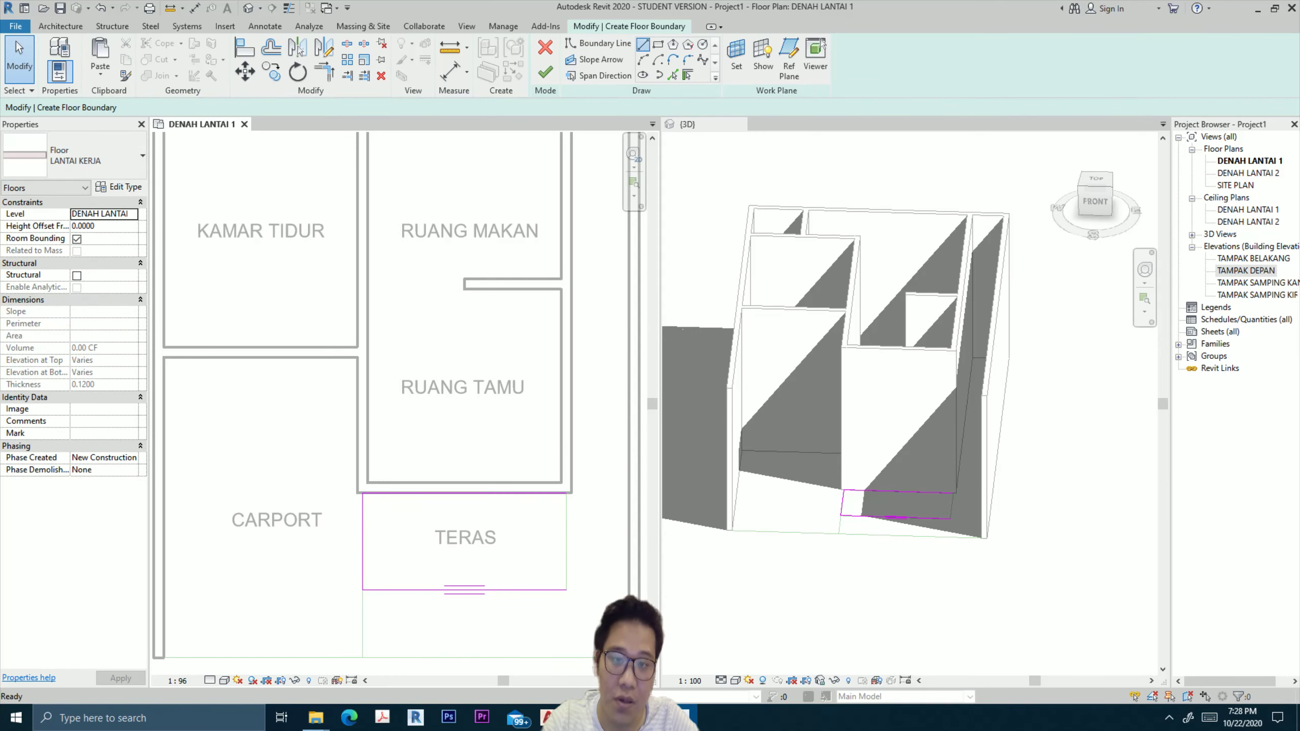
click(643, 44)
click(565, 591)
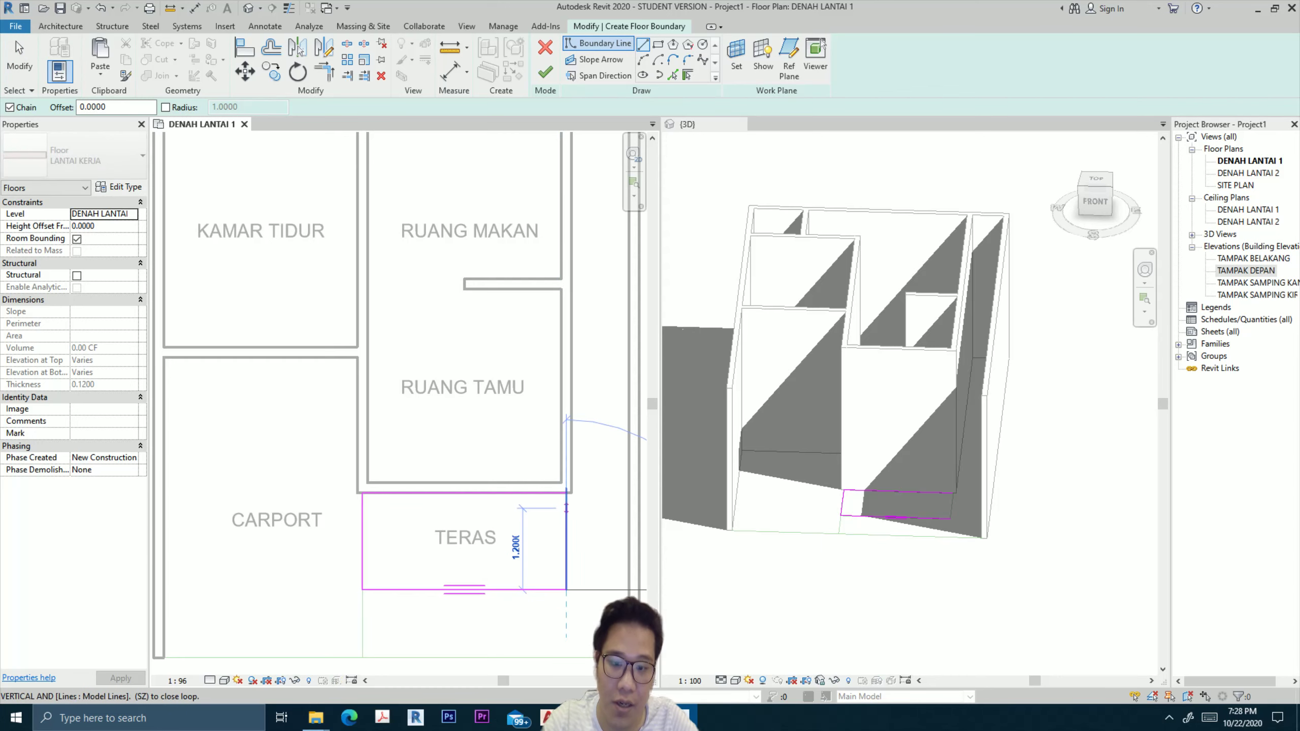
click(567, 493)
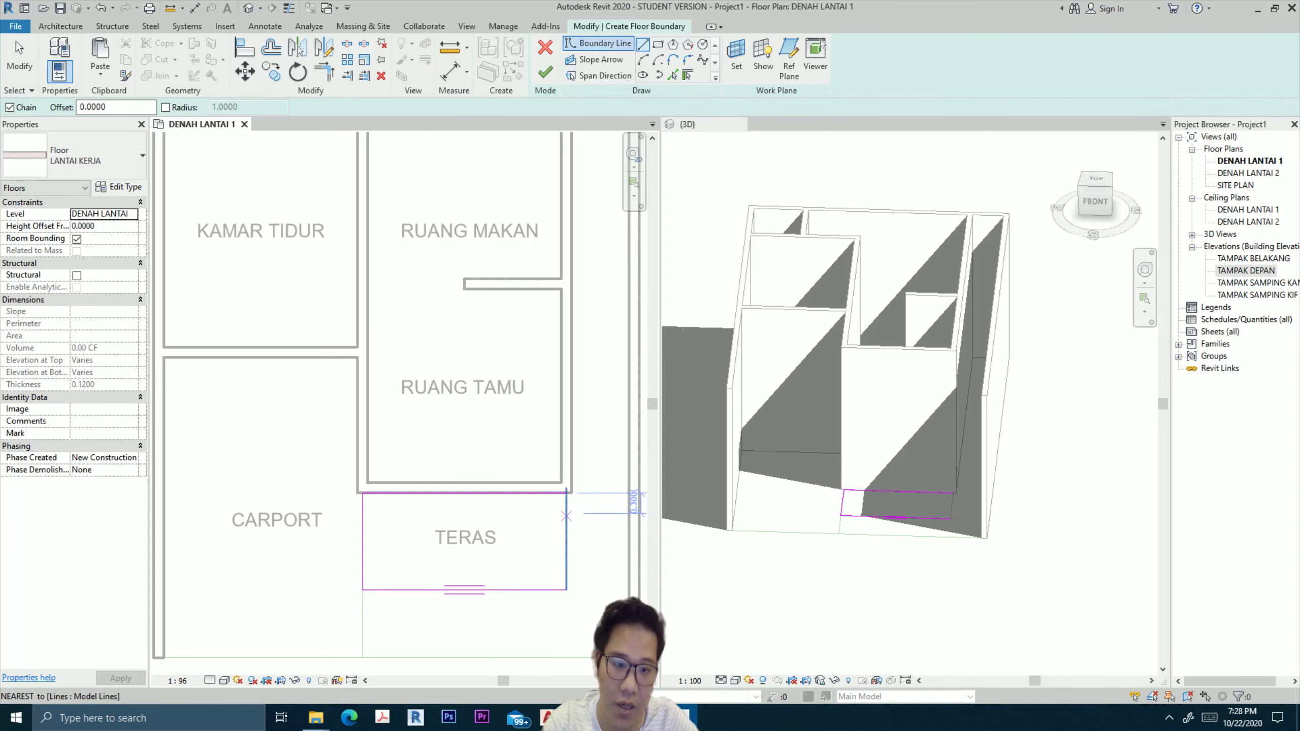
key(Escape)
key(Escape)
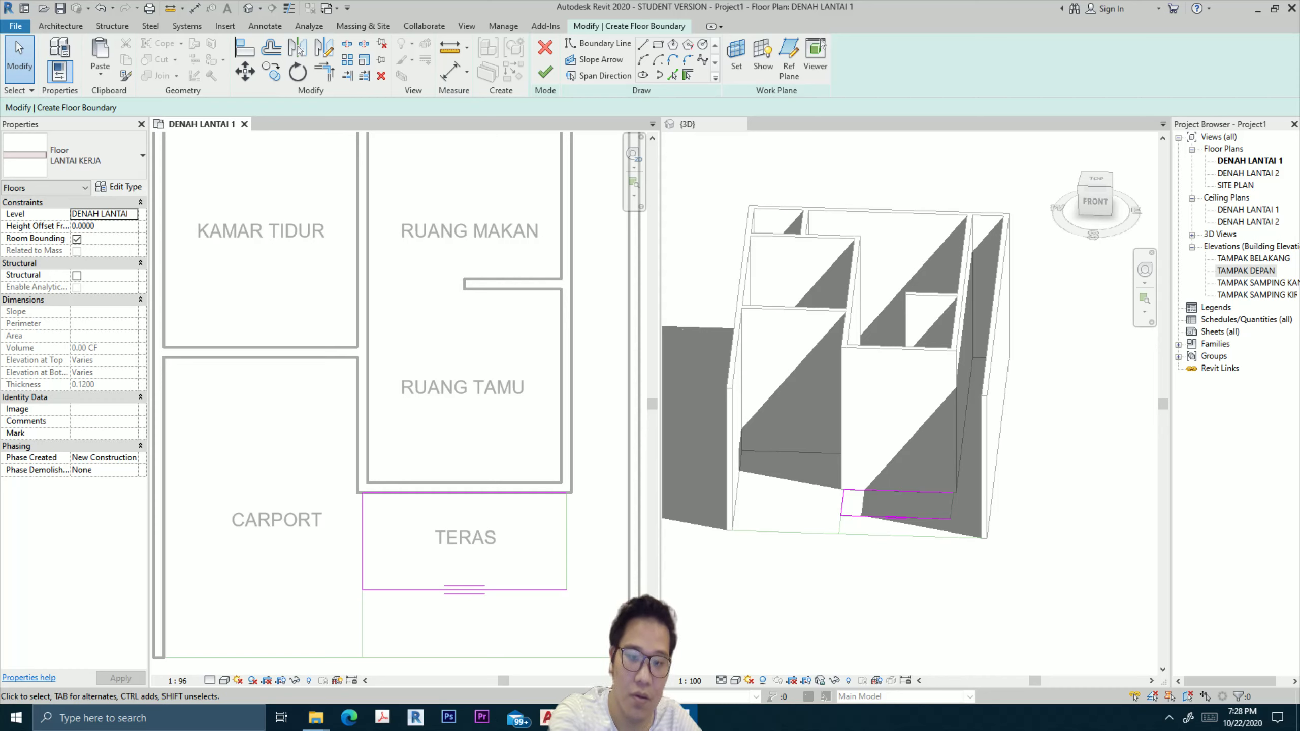
Redraw the TERAS right edge to close the boundary loop, then finish the floor.
click(643, 44)
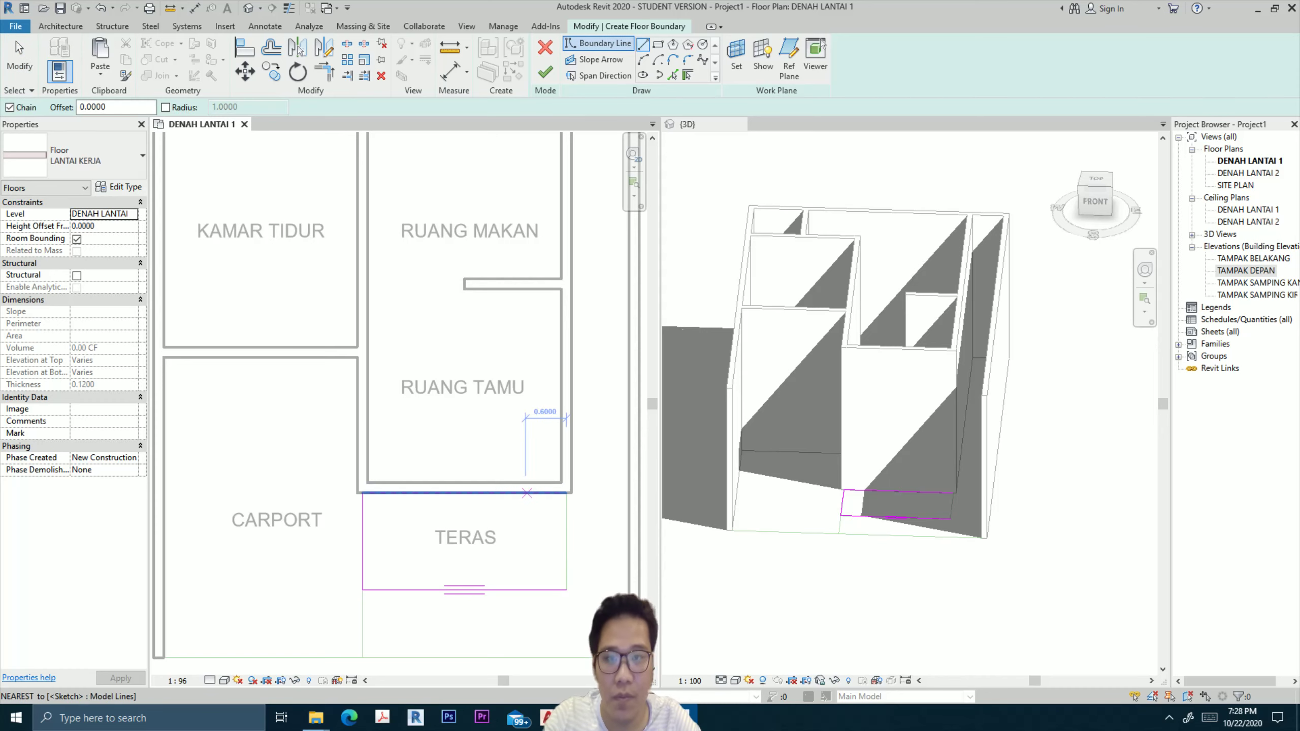
click(567, 493)
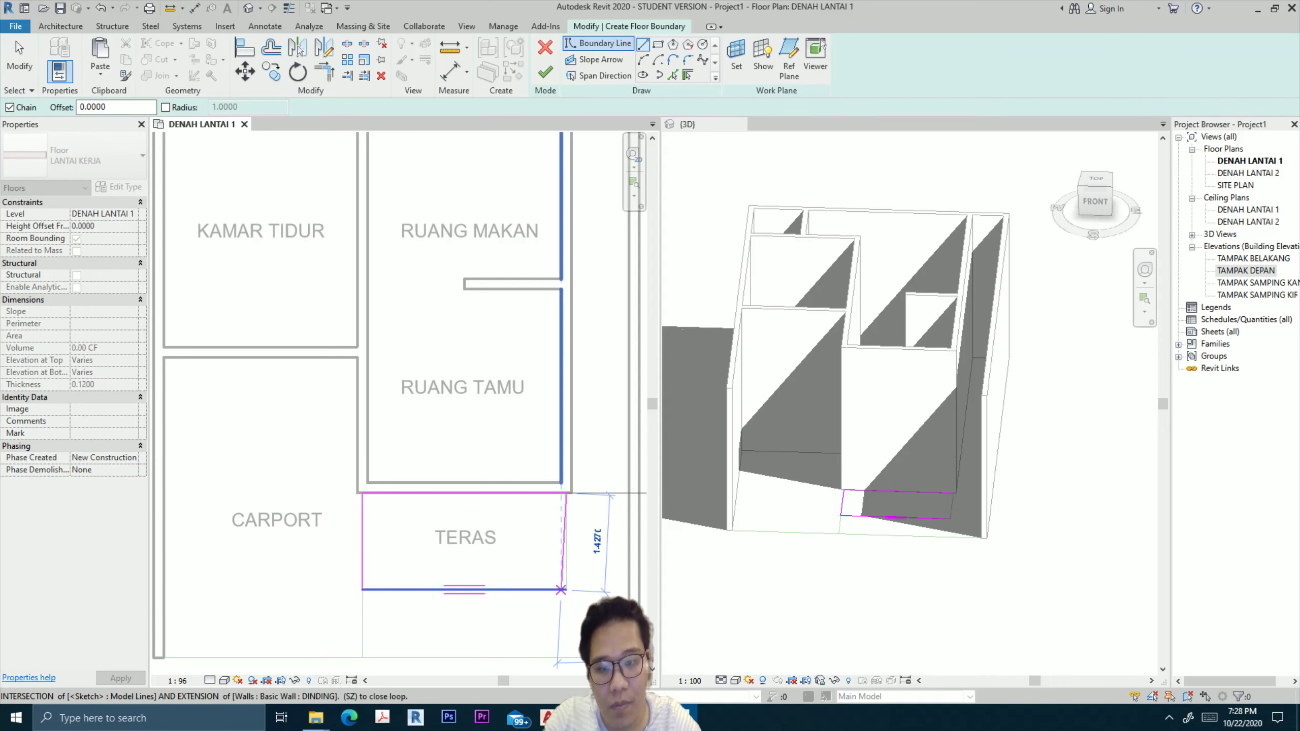
click(566, 591)
key(Escape)
key(Escape)
scroll(944, 512, up, 4)
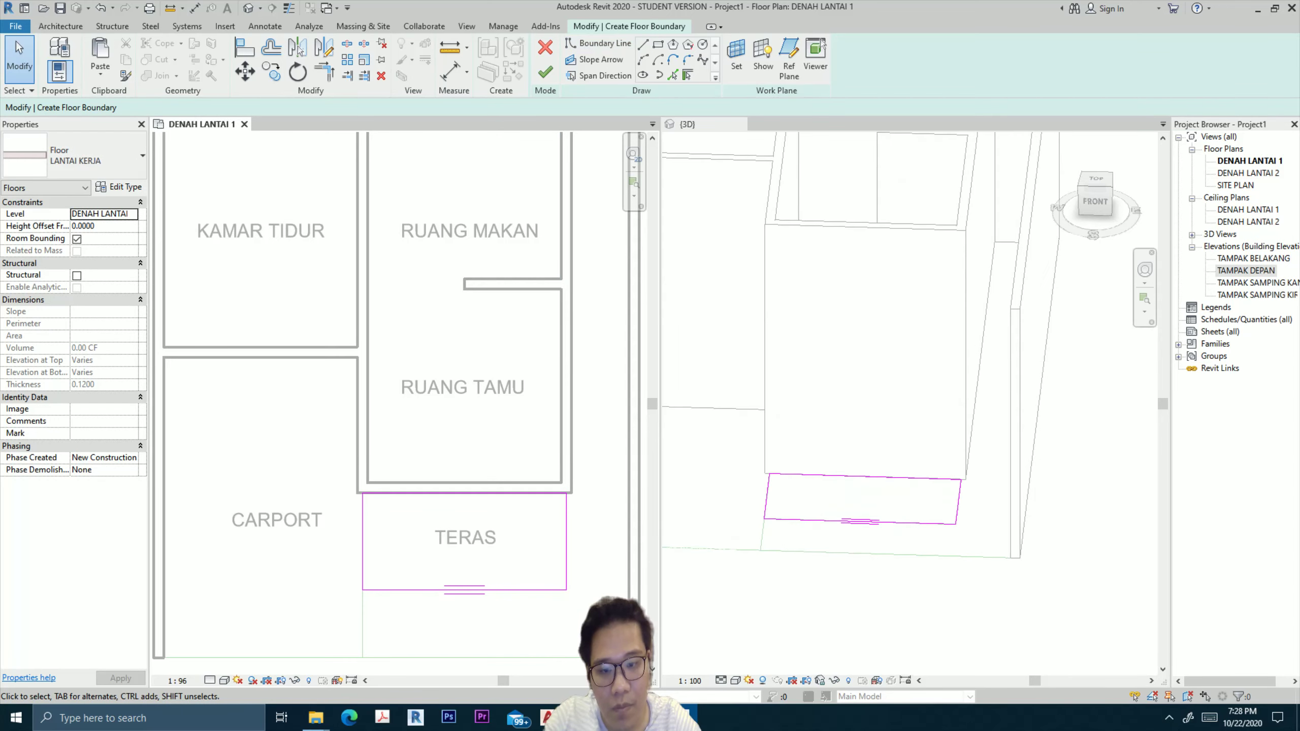
scroll(870, 512, down, 3)
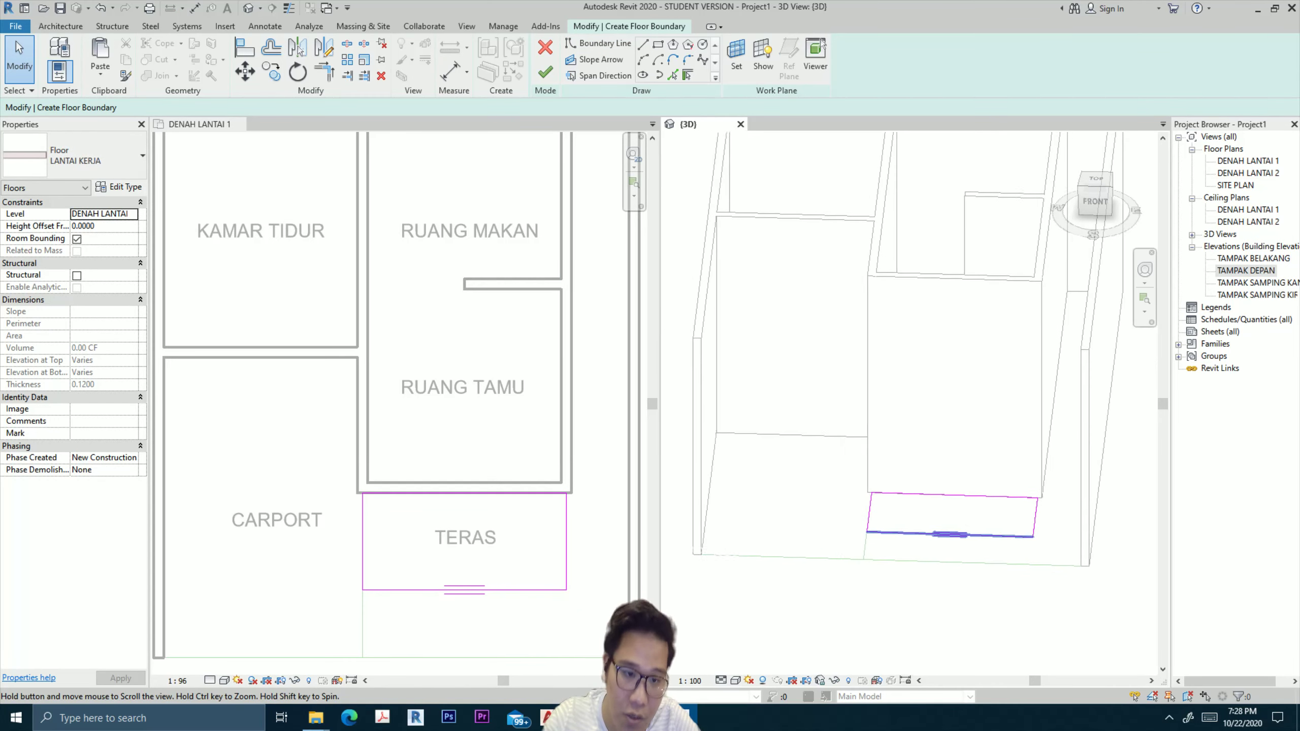
mouse_move(893, 514)
middle_down()
mouse_move(870, 514)
mouse_move(958, 481)
middle_up()
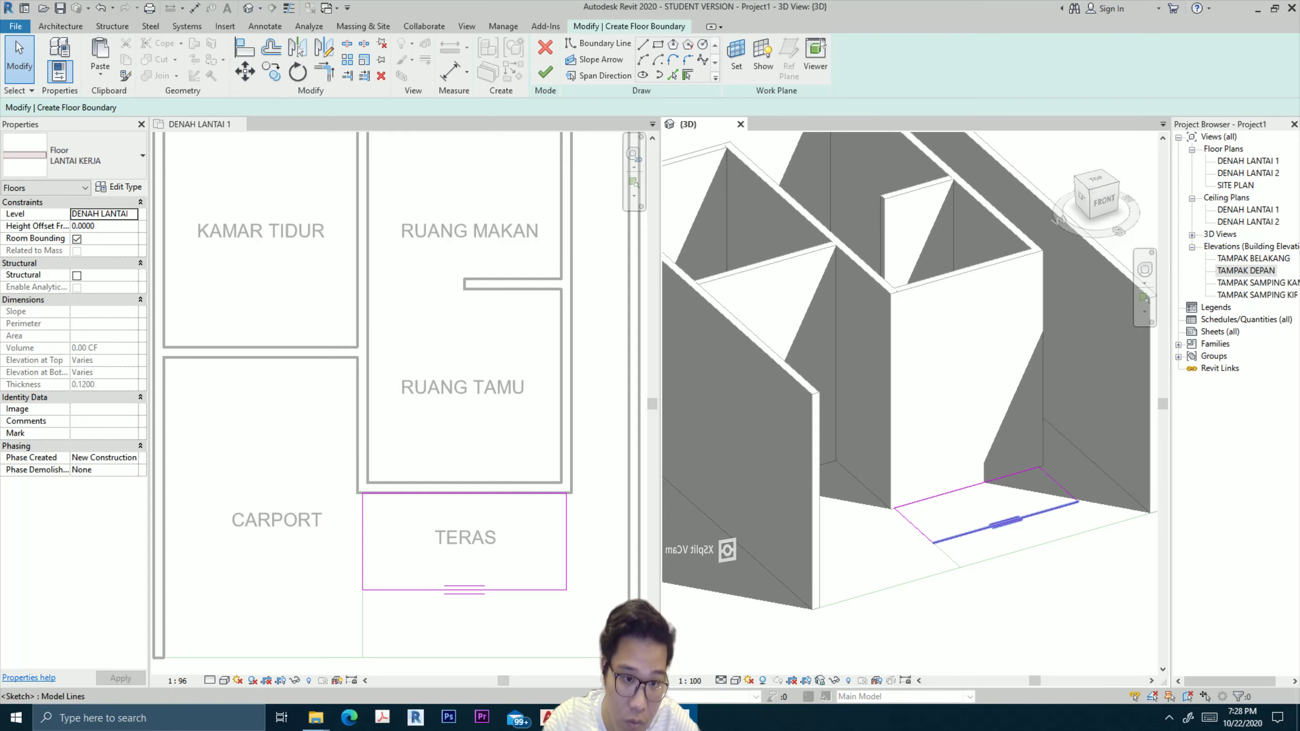
shift+middle_drag(1003, 520, 1029, 512)
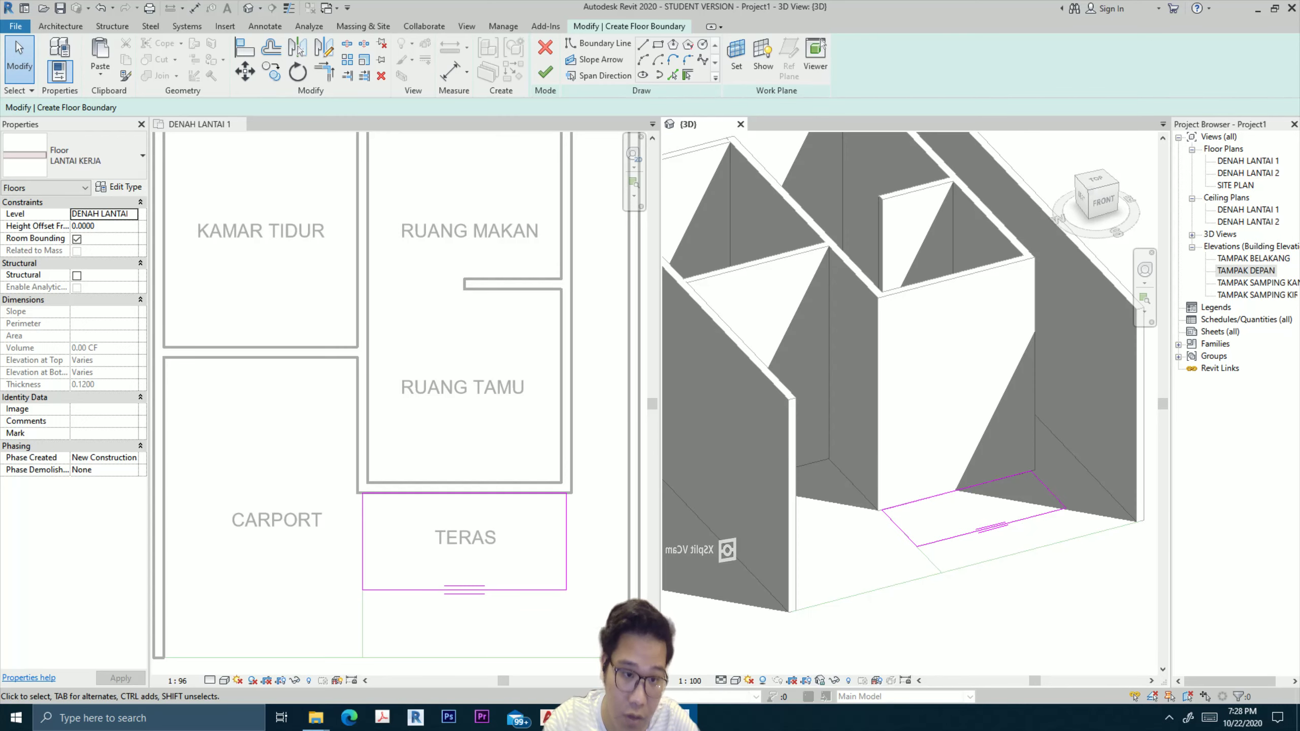
click(545, 71)
Select the TERAS floor and set its Height Offset From Level to -0.2.
key(Escape)
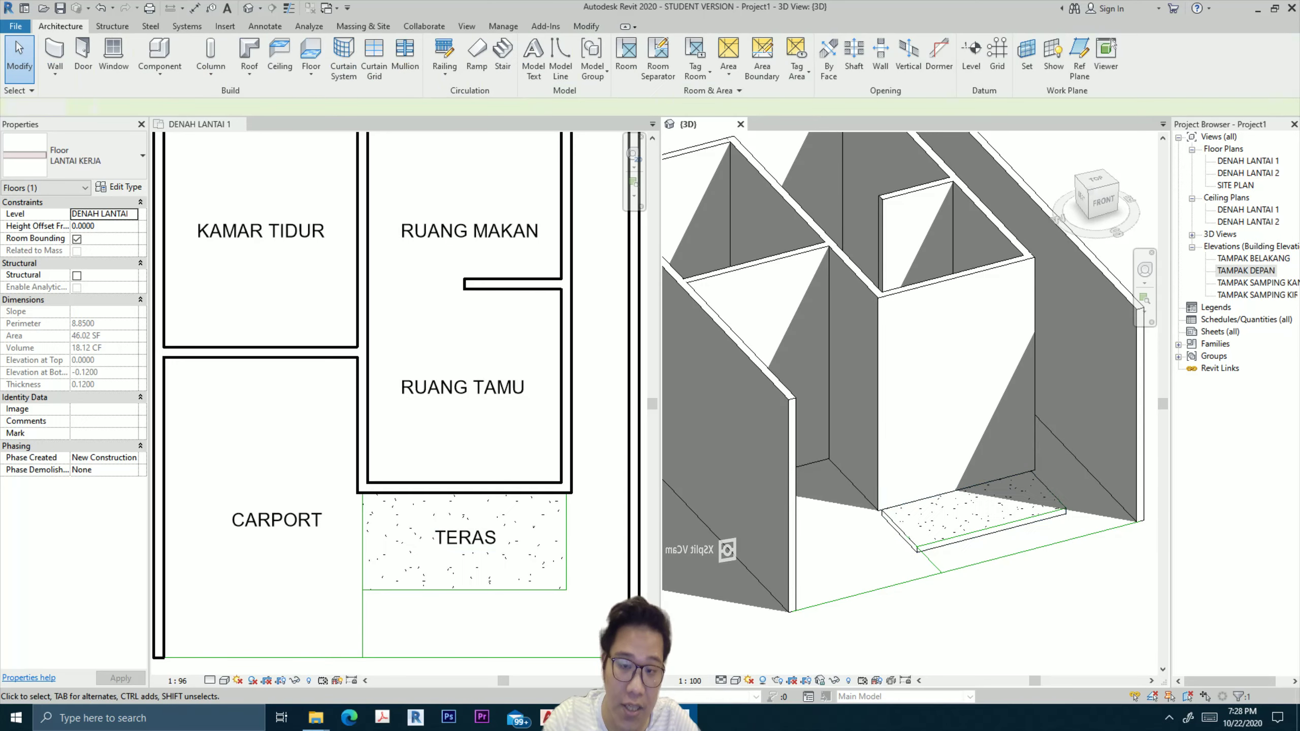
click(972, 512)
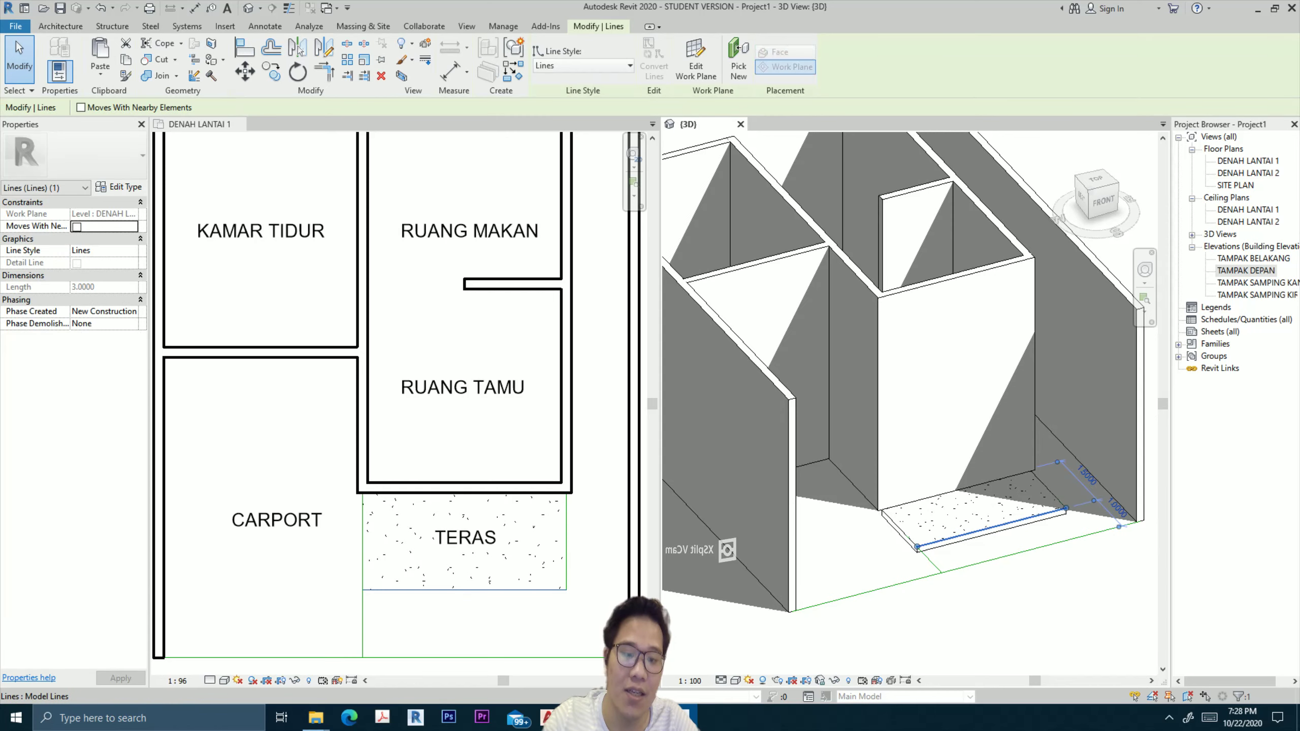
key(Escape)
click(972, 514)
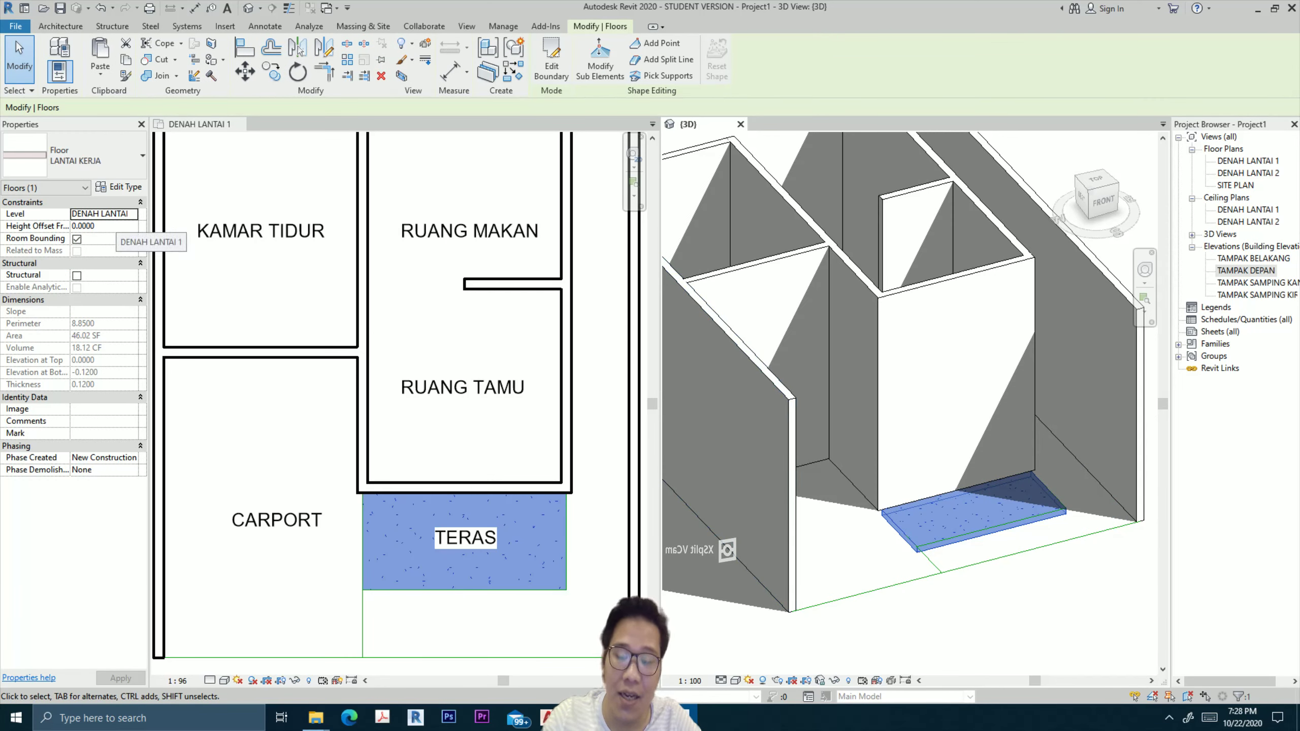
drag(148, 410, 158, 410)
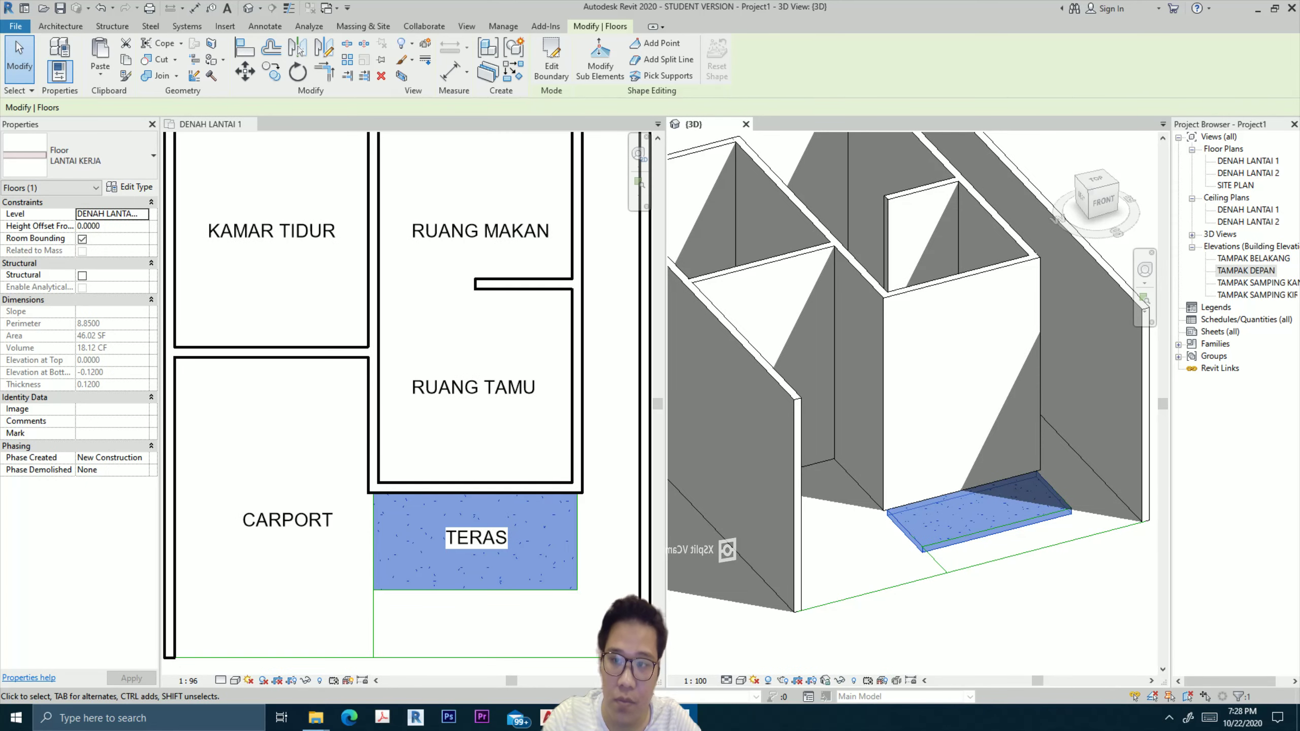
scroll(402, 367, down, 3)
text(-)
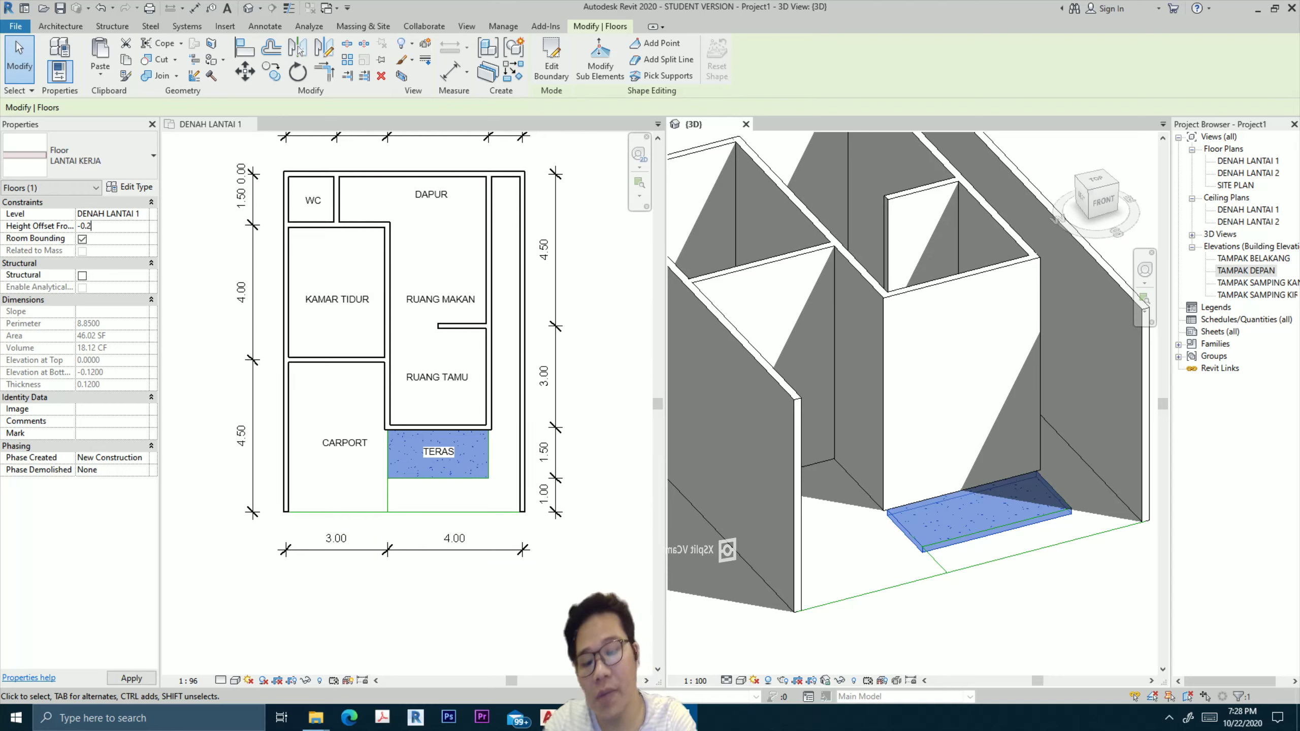
text(0.2000)
key(Escape)
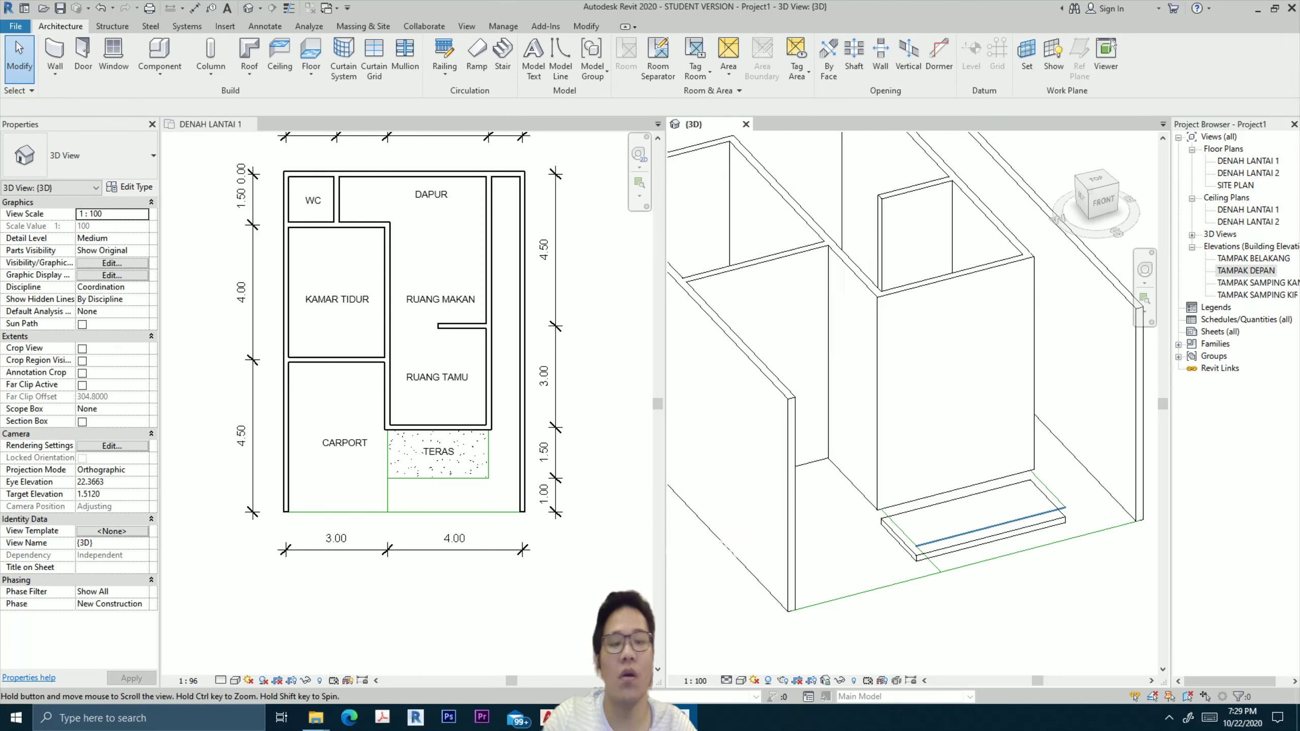
scroll(847, 502, down, 3)
shift+middle_drag(870, 410, 888, 436)
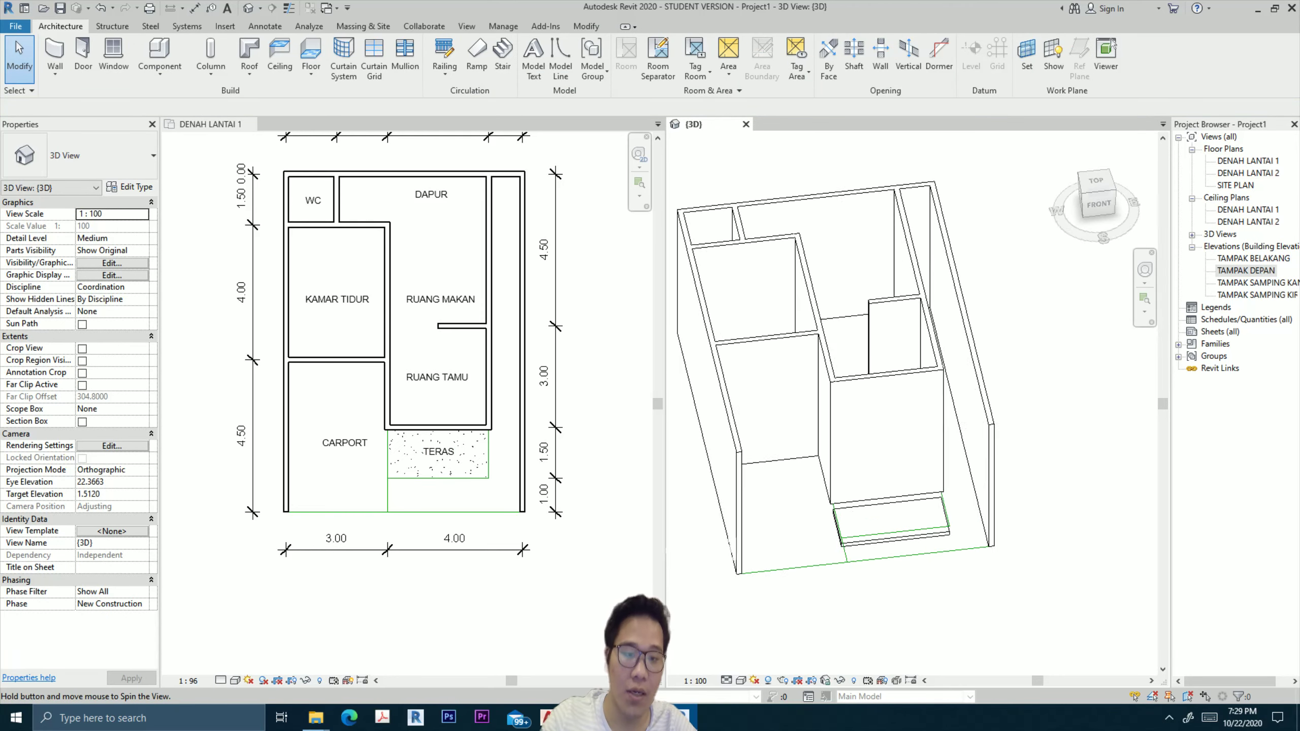
Select the seven walls: terrace front, right exterior, dining stub, and the KAMAR TIDUR and WC/DAPUR walls.
click(889, 435)
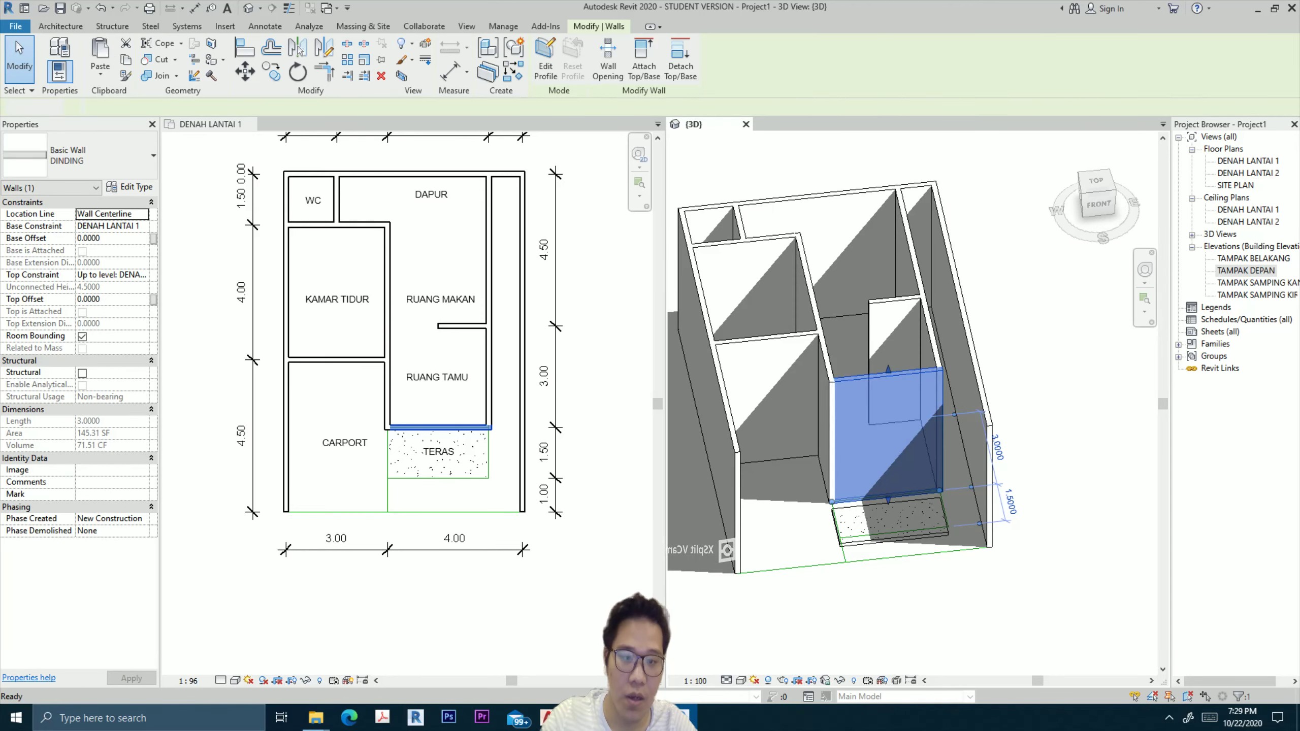
key(Escape)
click(962, 410)
key(e)
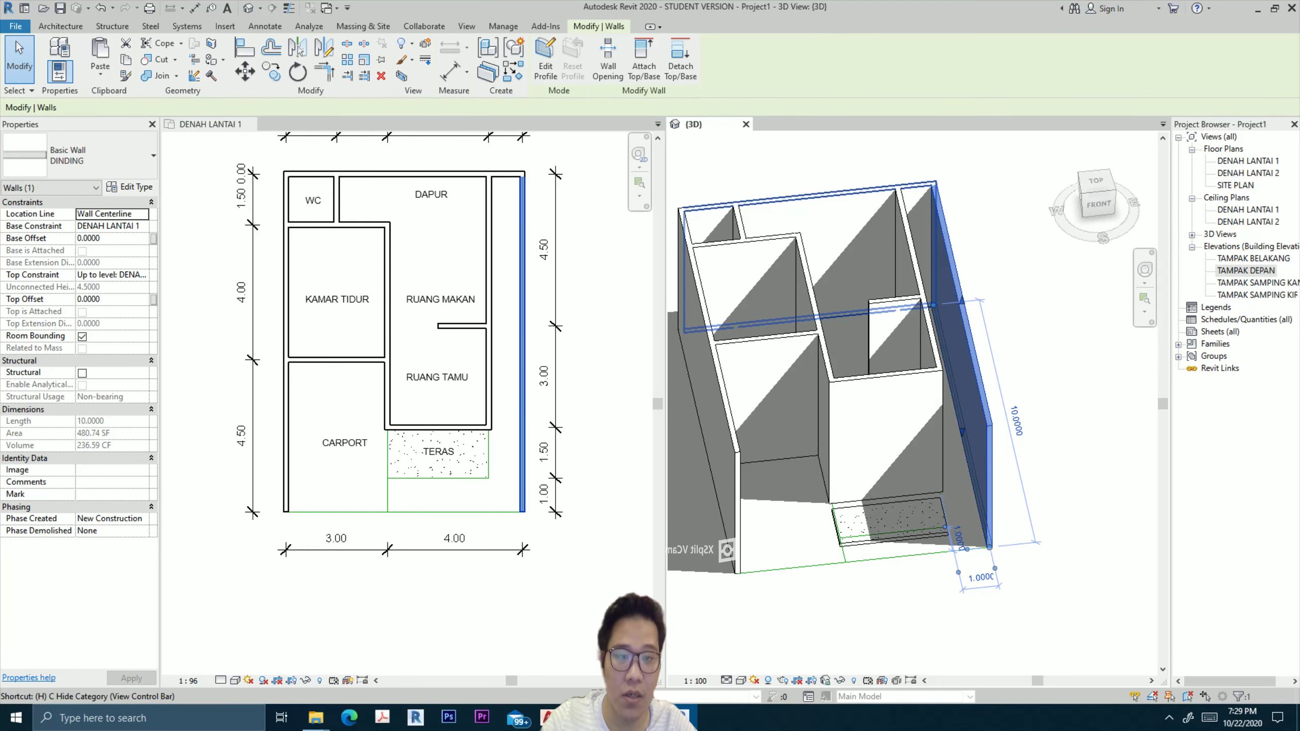
key(Escape)
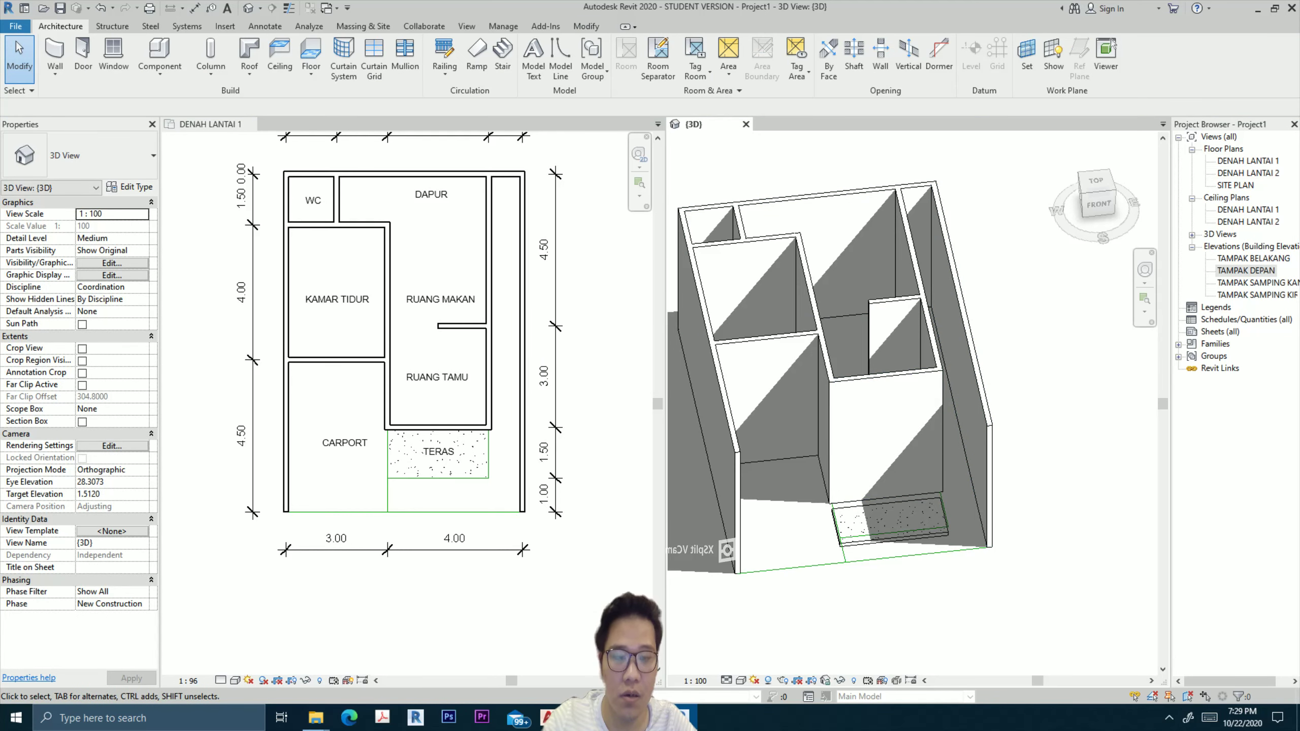
click(888, 435)
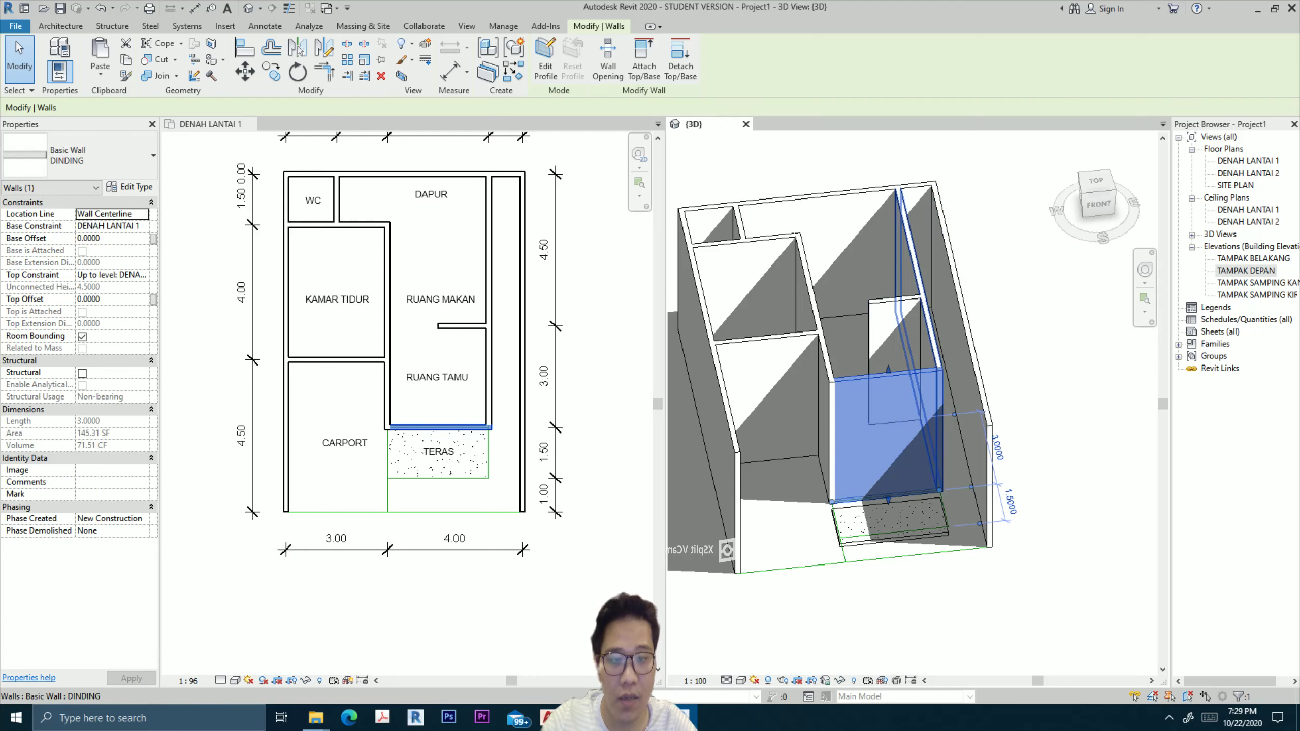
ctrl+click(924, 353)
ctrl+click(901, 327)
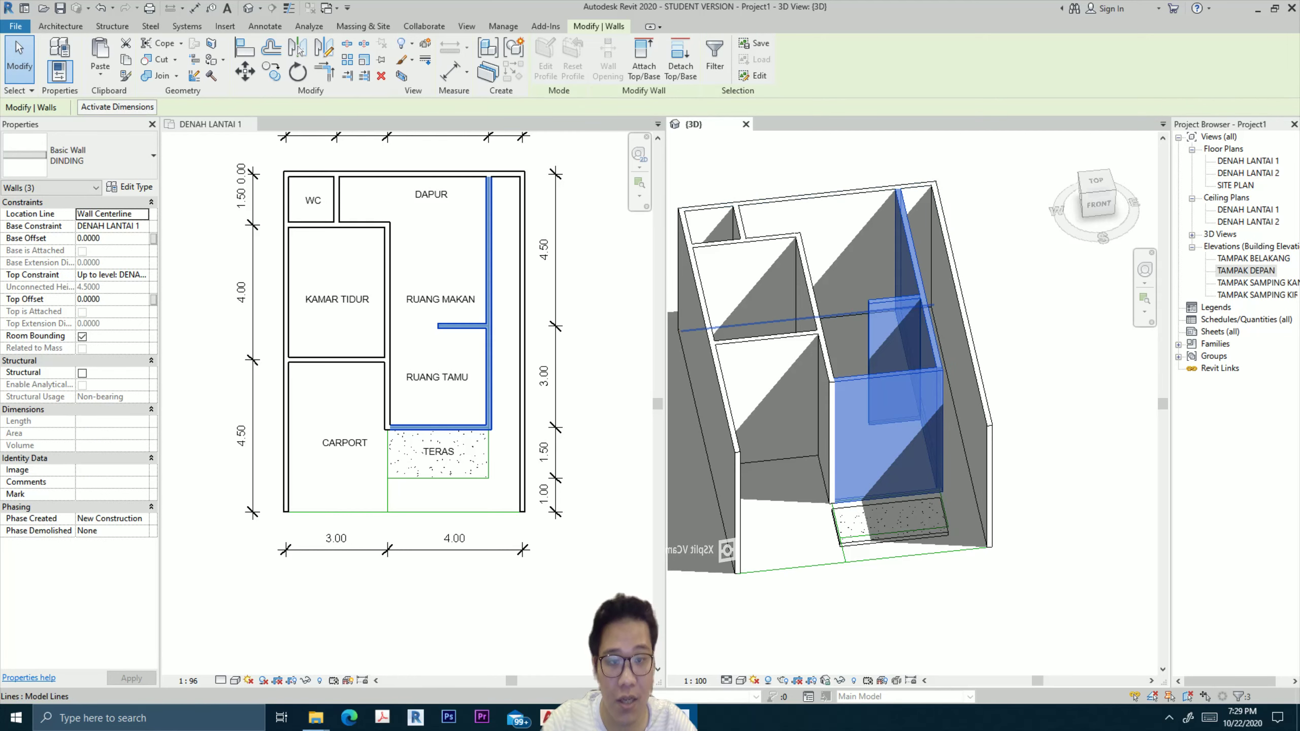
ctrl+click(824, 410)
ctrl+click(768, 400)
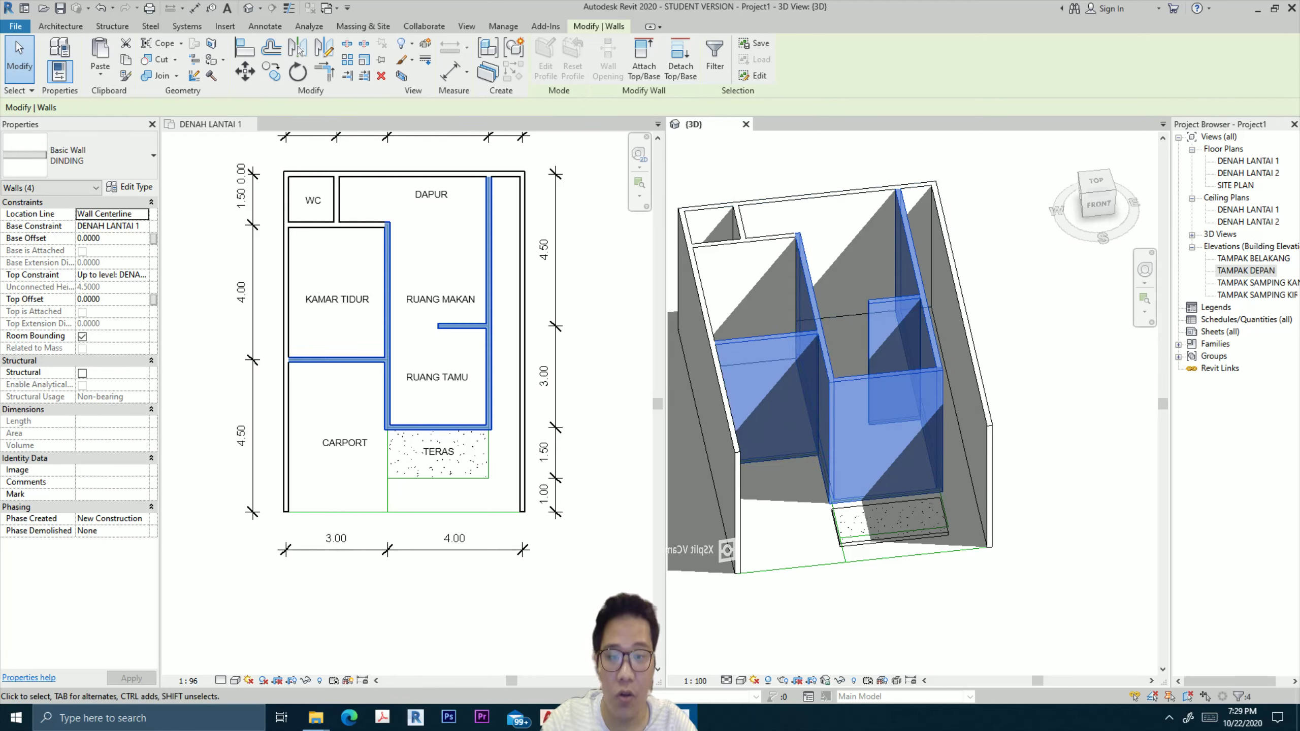
ctrl+click(753, 287)
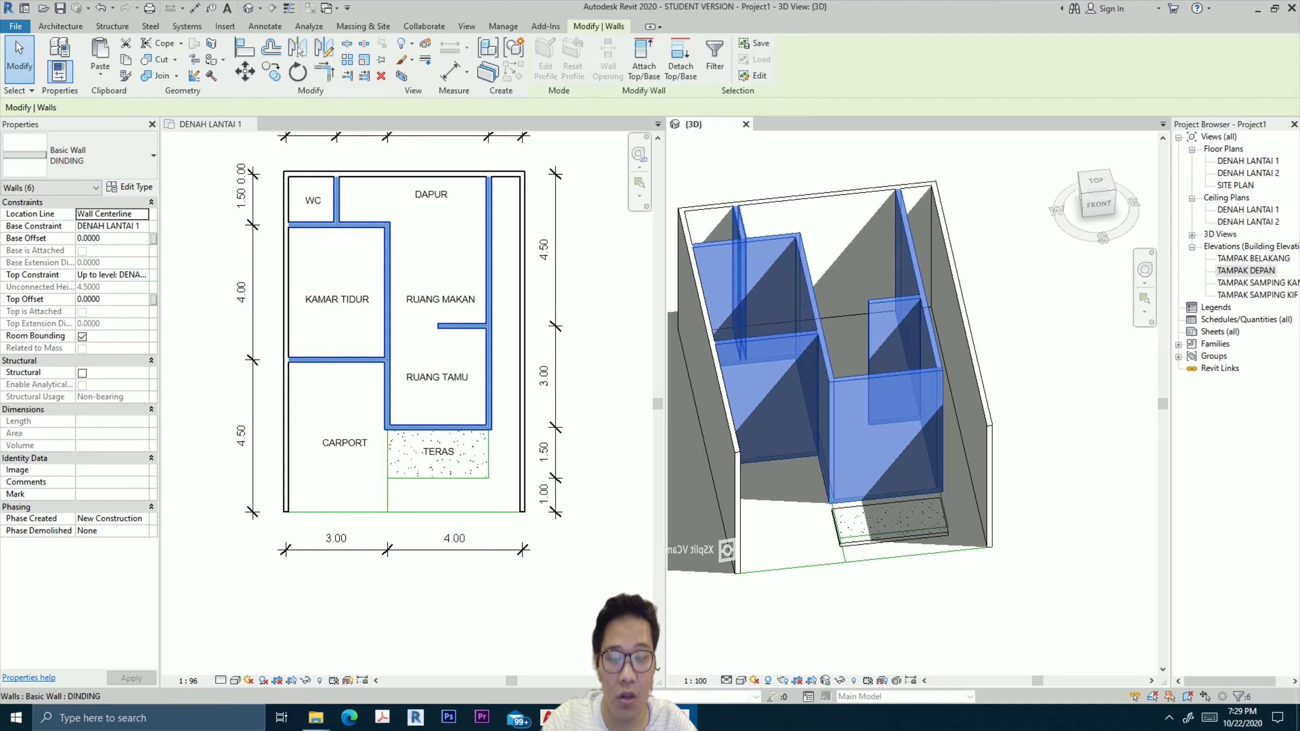
Apply a -0.2000 base offset to the selected walls, then clear the selection.
scroll(870, 359, up, 3)
shift+middle_drag(870, 358, 870, 328)
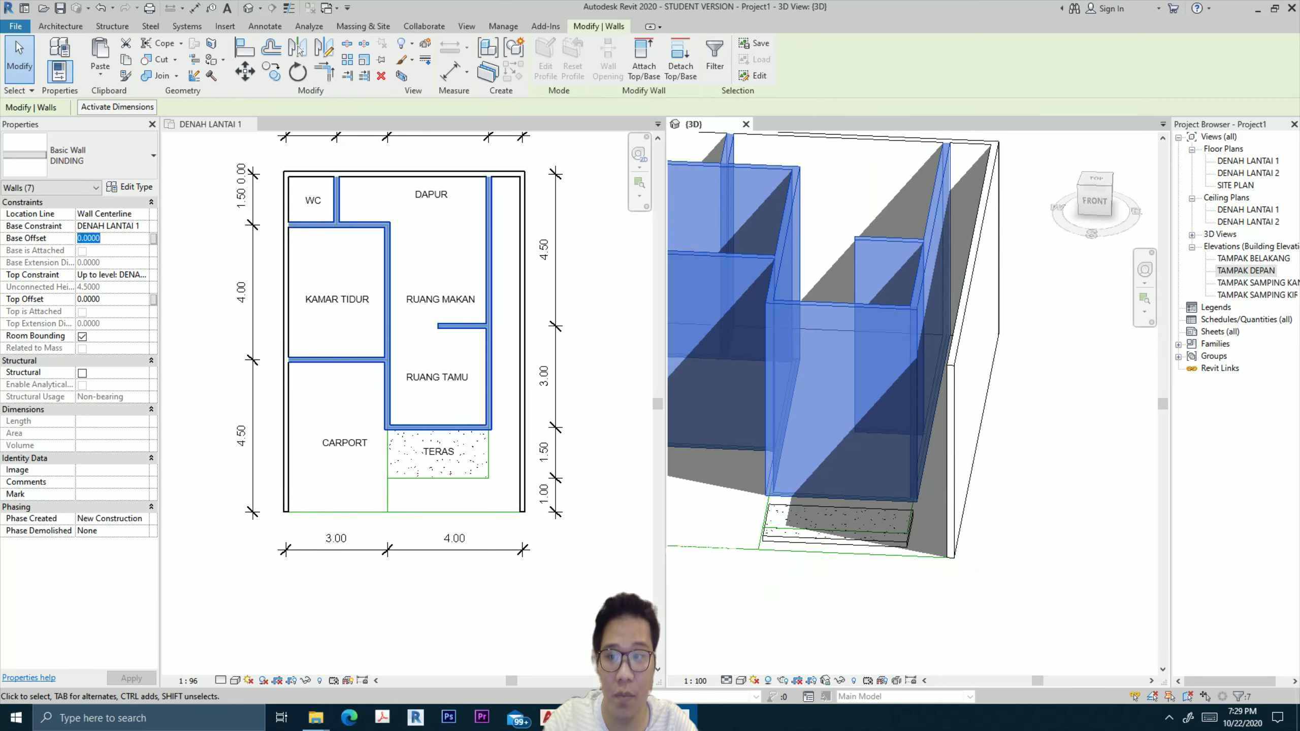
click(113, 238)
text(-0.2)
key(Return)
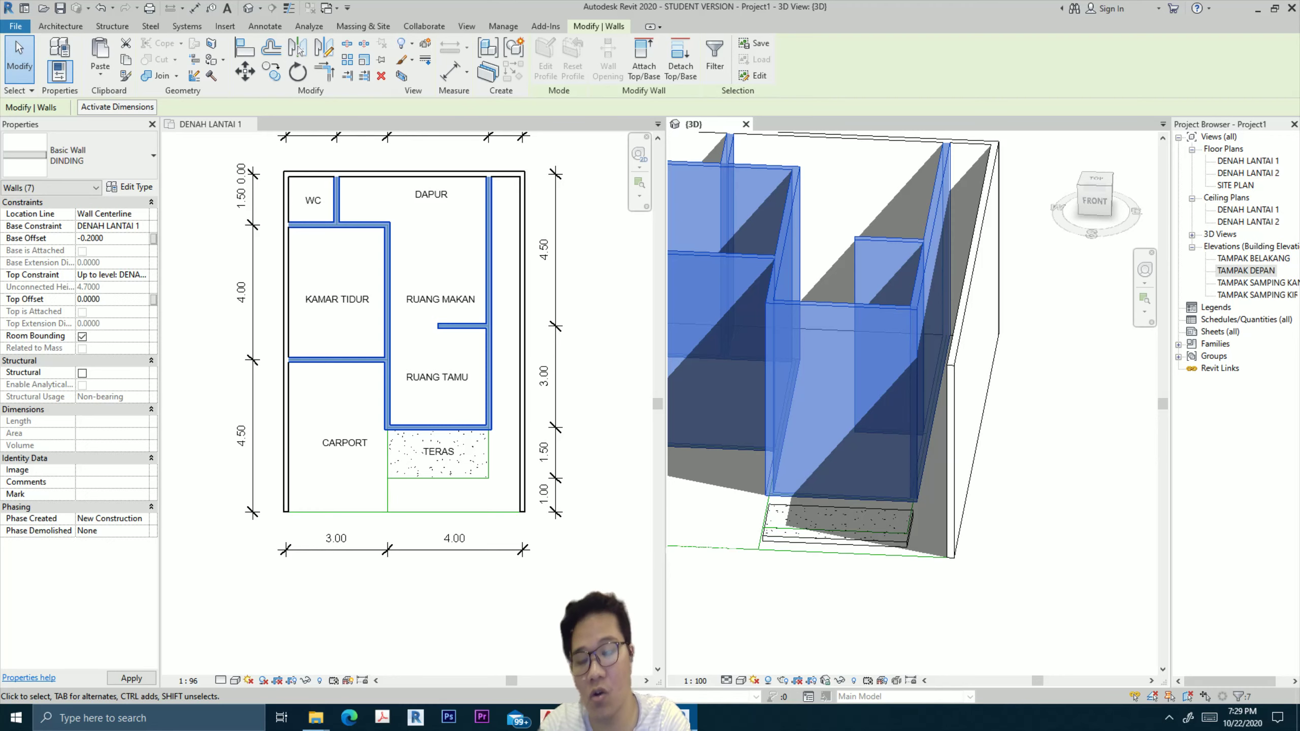
key(Escape)
scroll(911, 359, down, 3)
scroll(911, 358, down, 3)
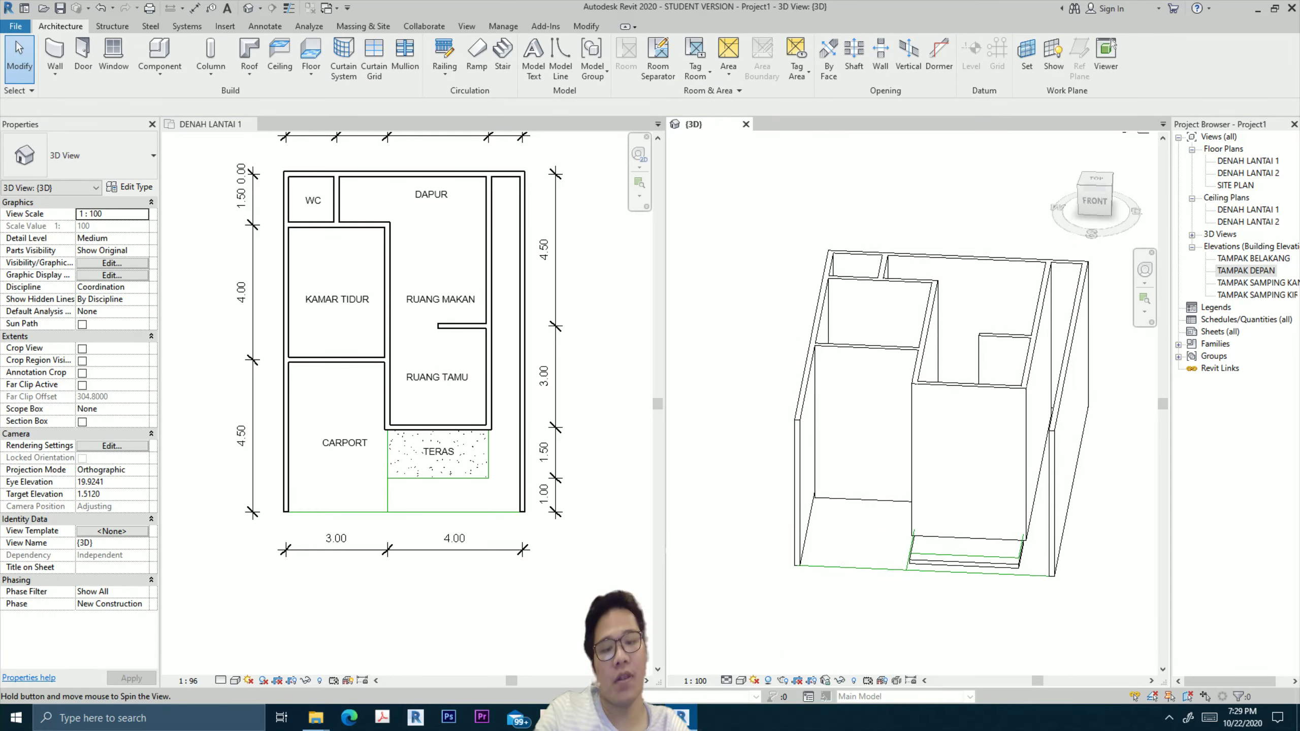
shift+middle_drag(911, 358, 911, 318)
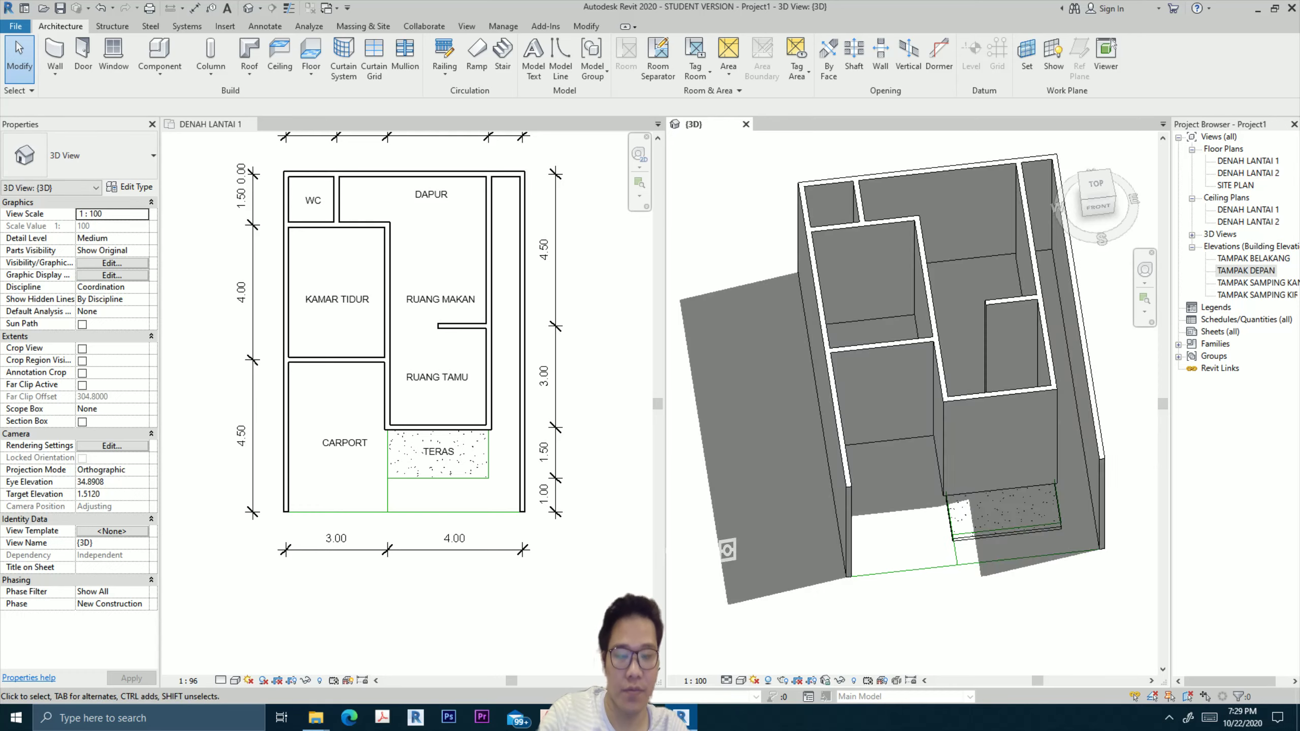
scroll(1036, 520, up, 2)
scroll(1061, 509, down, 2)
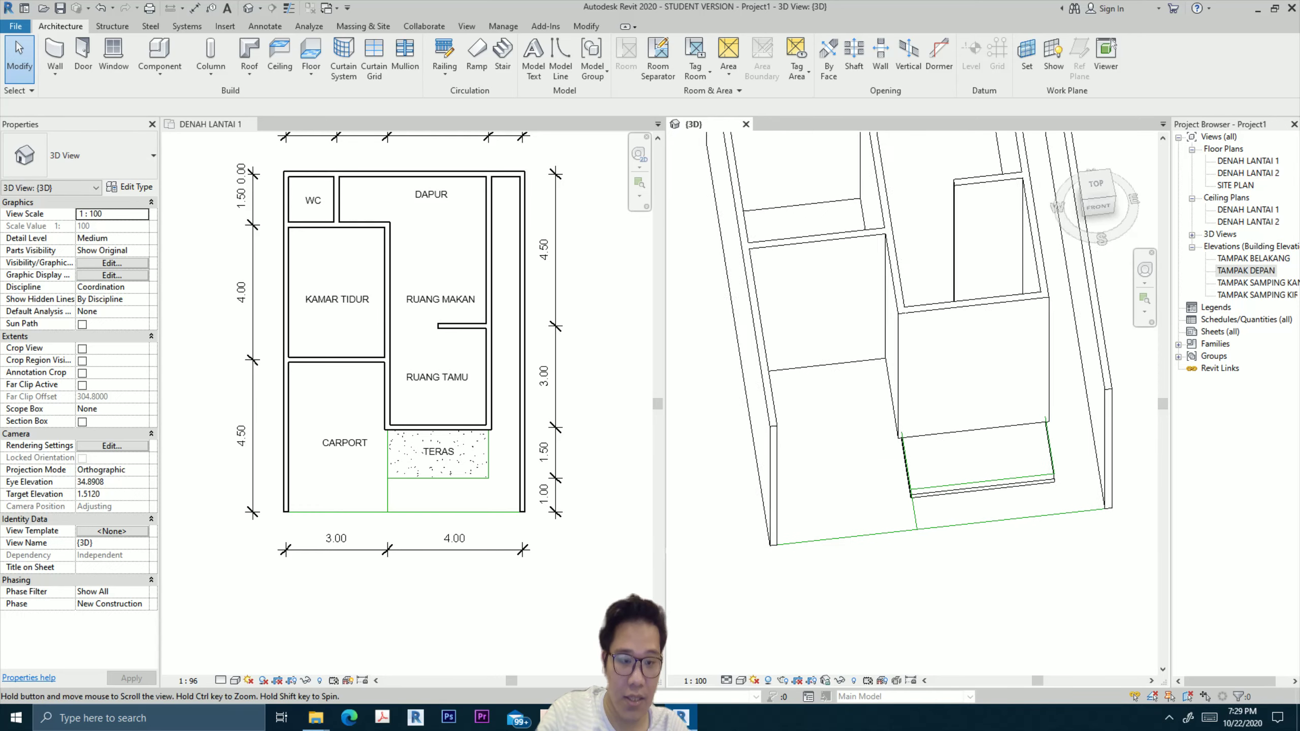
scroll(1060, 509, down, 3)
shift+middle_drag(973, 410, 1024, 332)
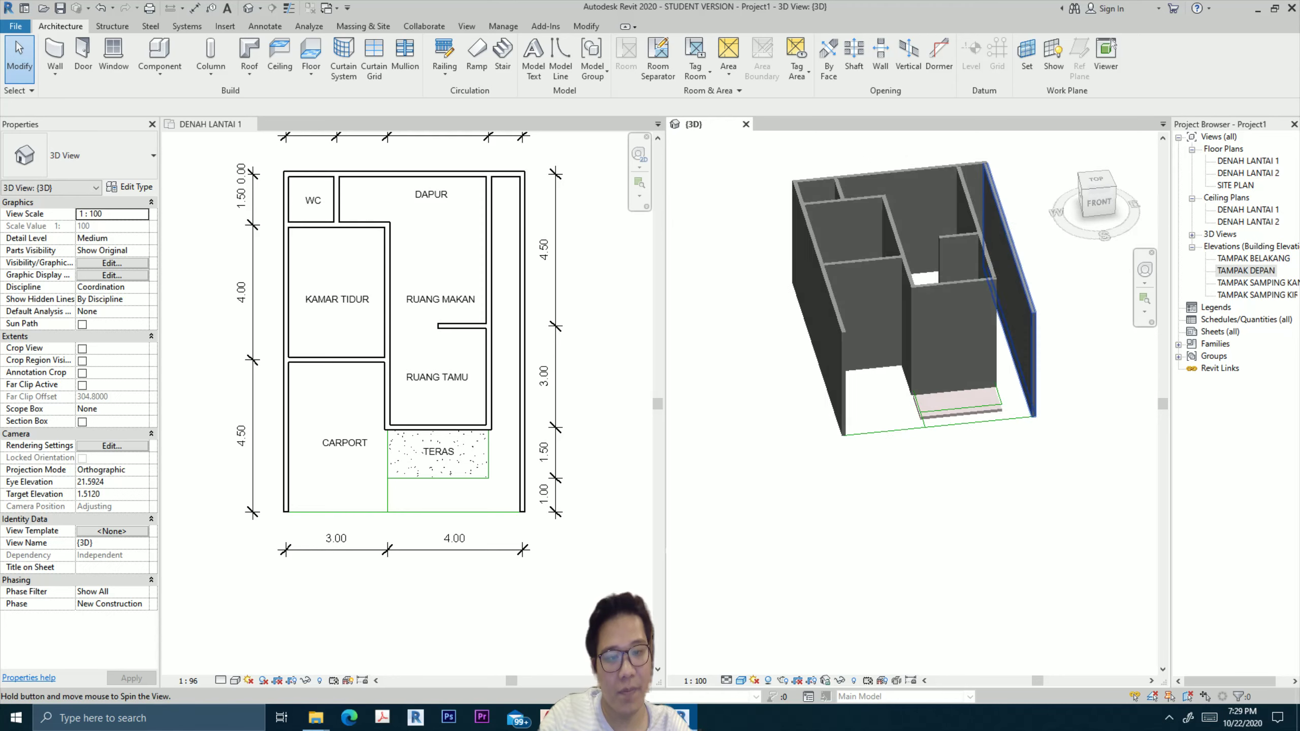
shift+middle_drag(870, 359, 844, 349)
middle_drag(751, 413, 727, 546)
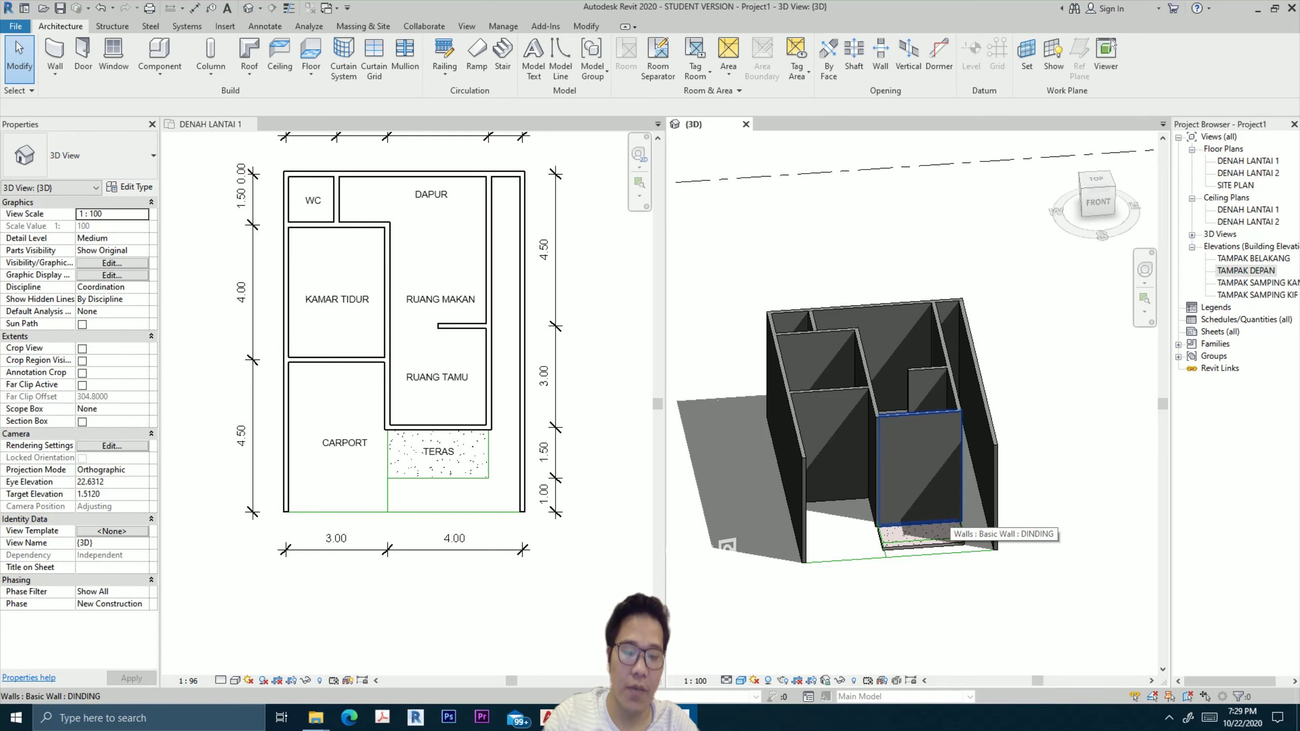
scroll(942, 520, up, 2)
scroll(942, 520, up, 1)
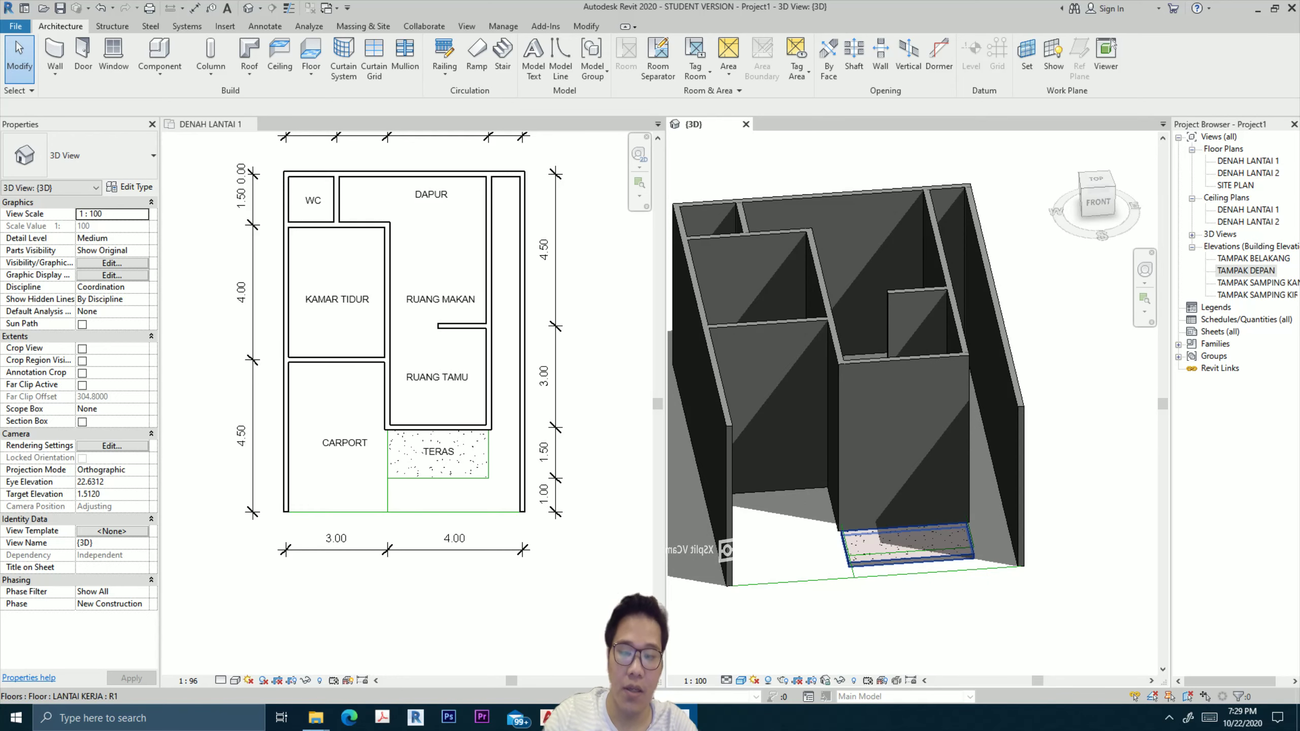
scroll(369, 389, up, 2)
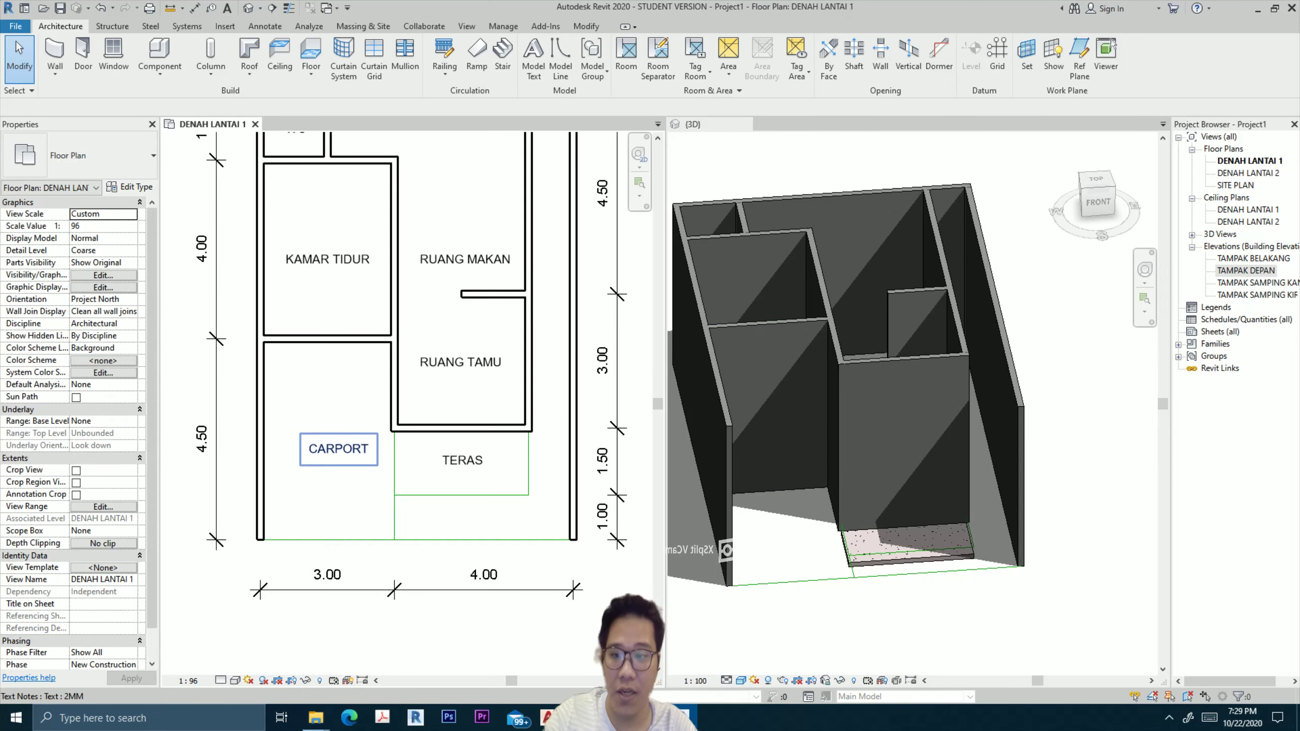
scroll(368, 389, up, 1)
Sketch the CARPORT floor rectangle with a -0.4000 height offset.
click(311, 51)
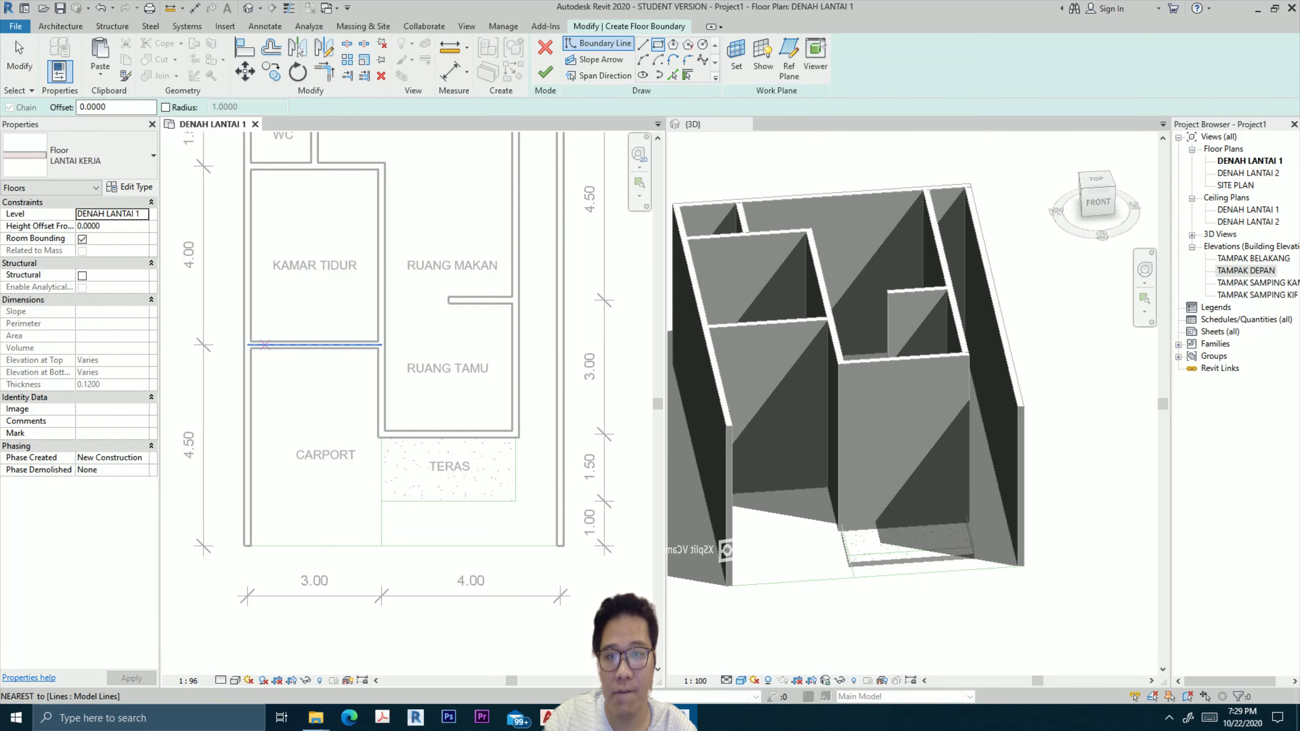
click(251, 349)
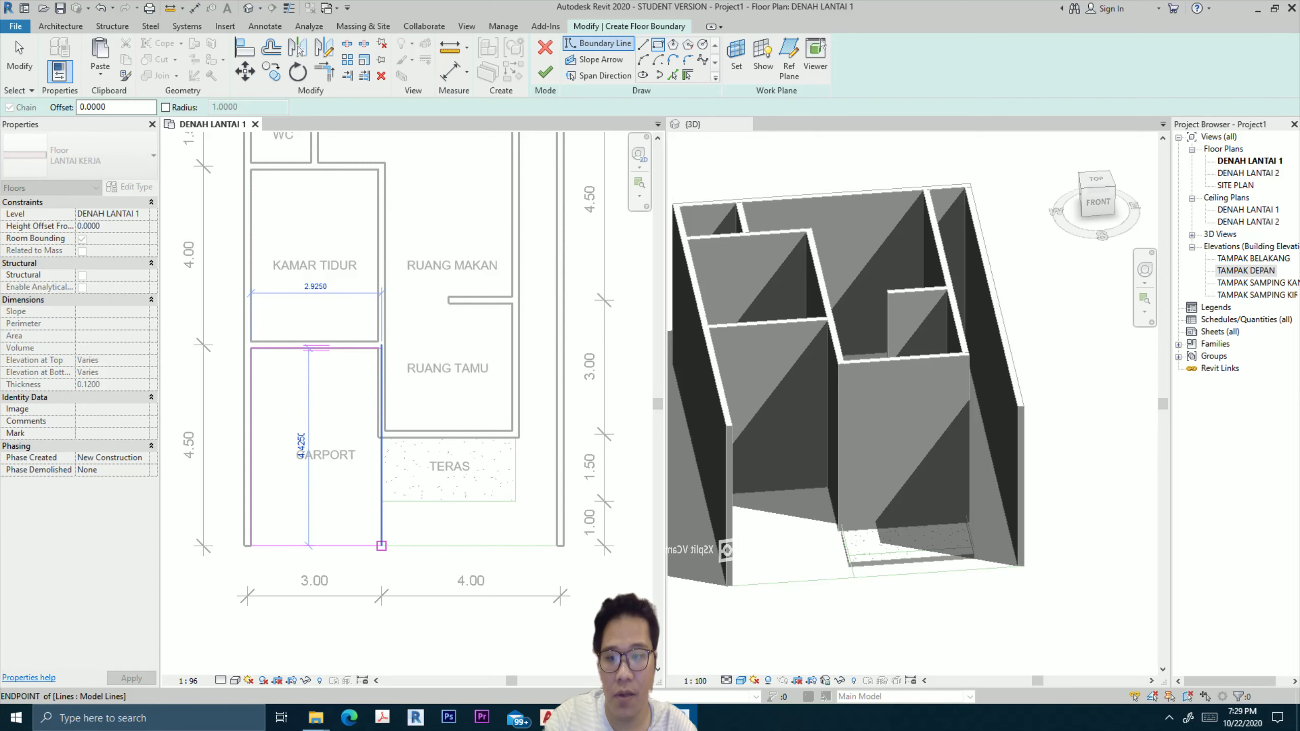
click(382, 545)
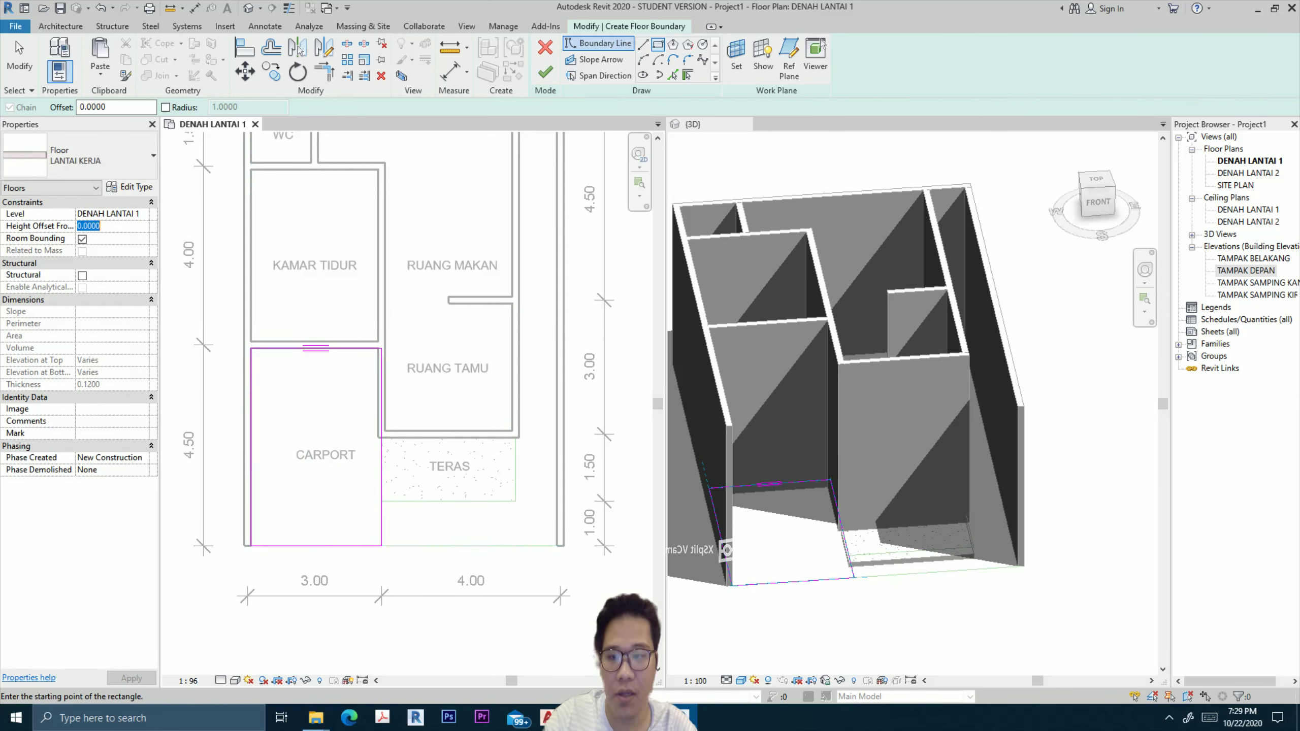
text(-0.4)
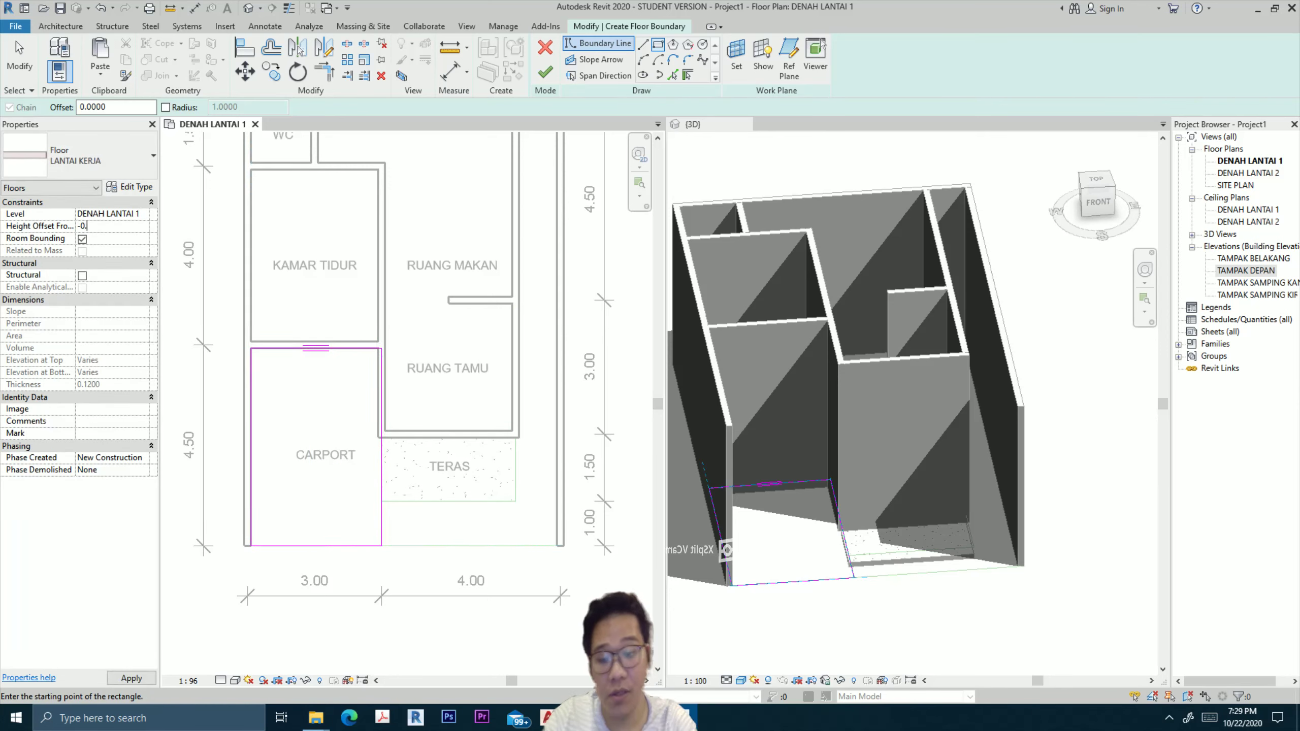
key(Return)
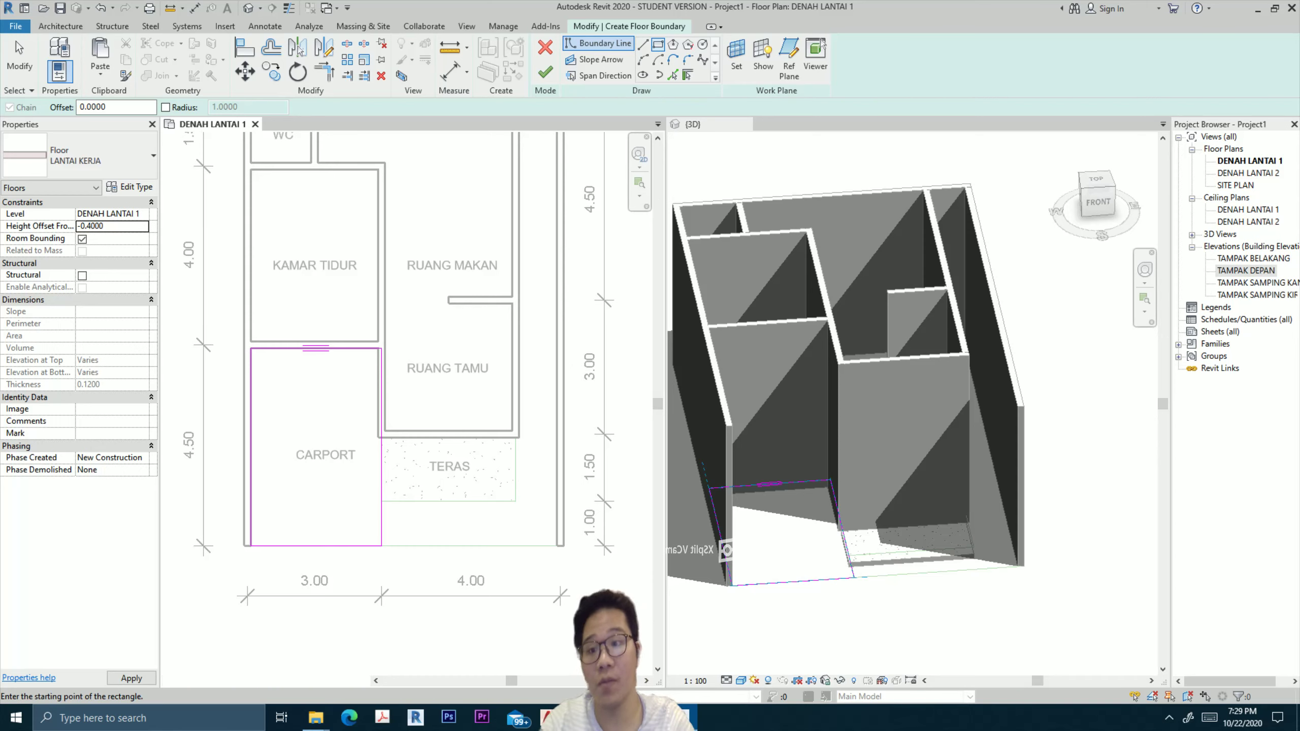
Add rectangles for the right side strip and the strip below TERAS, remove overlapping lines, and finish the floor.
scroll(404, 389, down, 2)
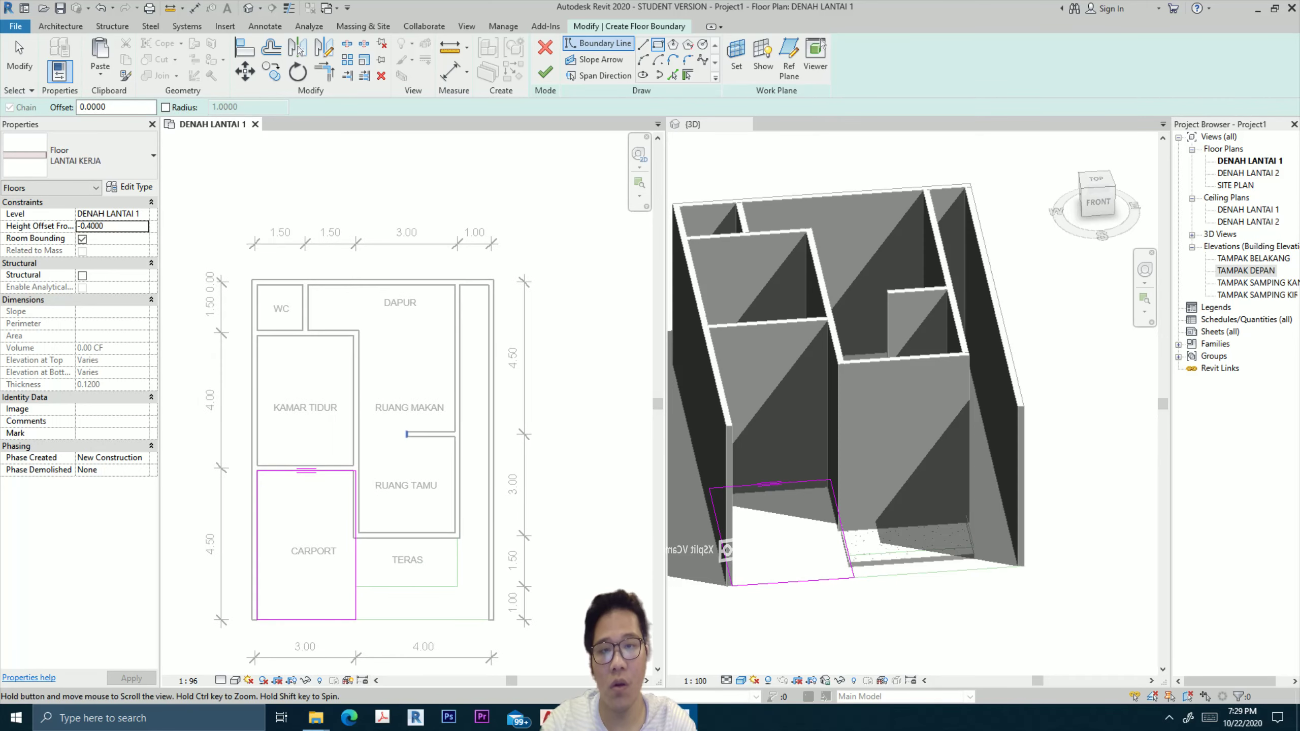
click(459, 285)
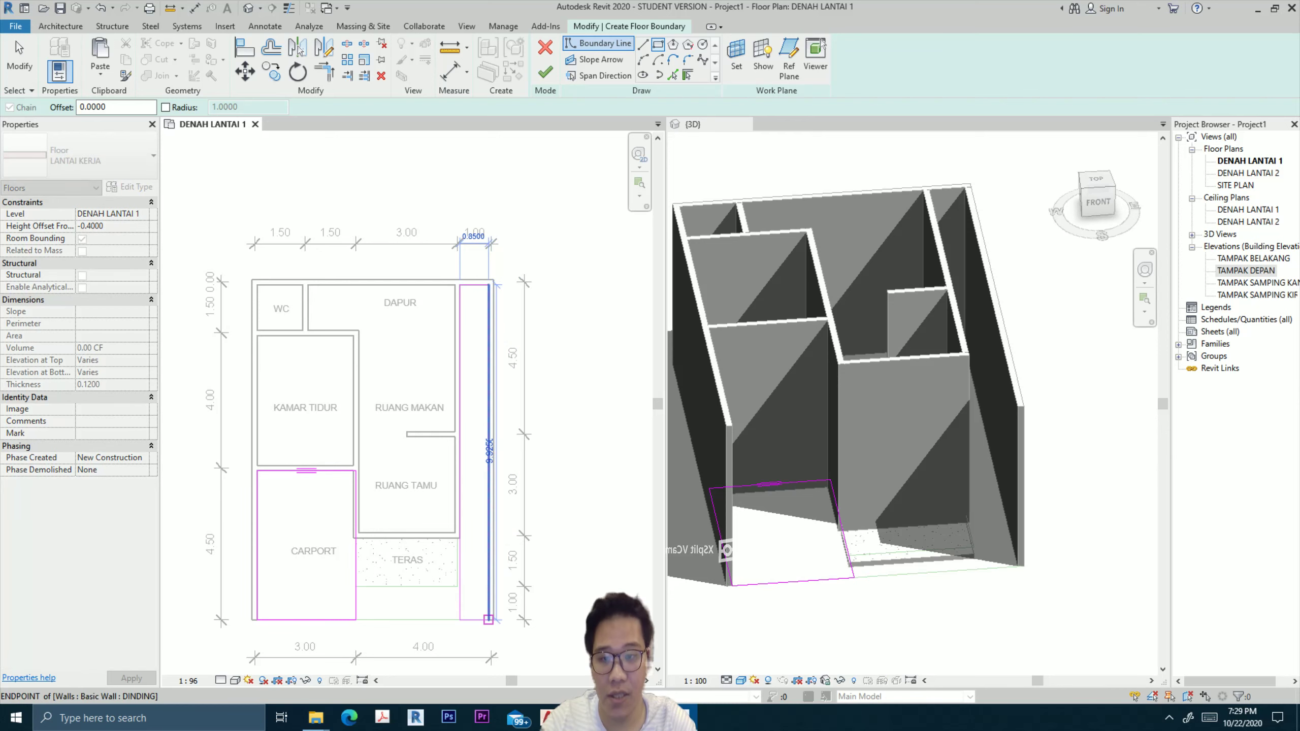
click(489, 619)
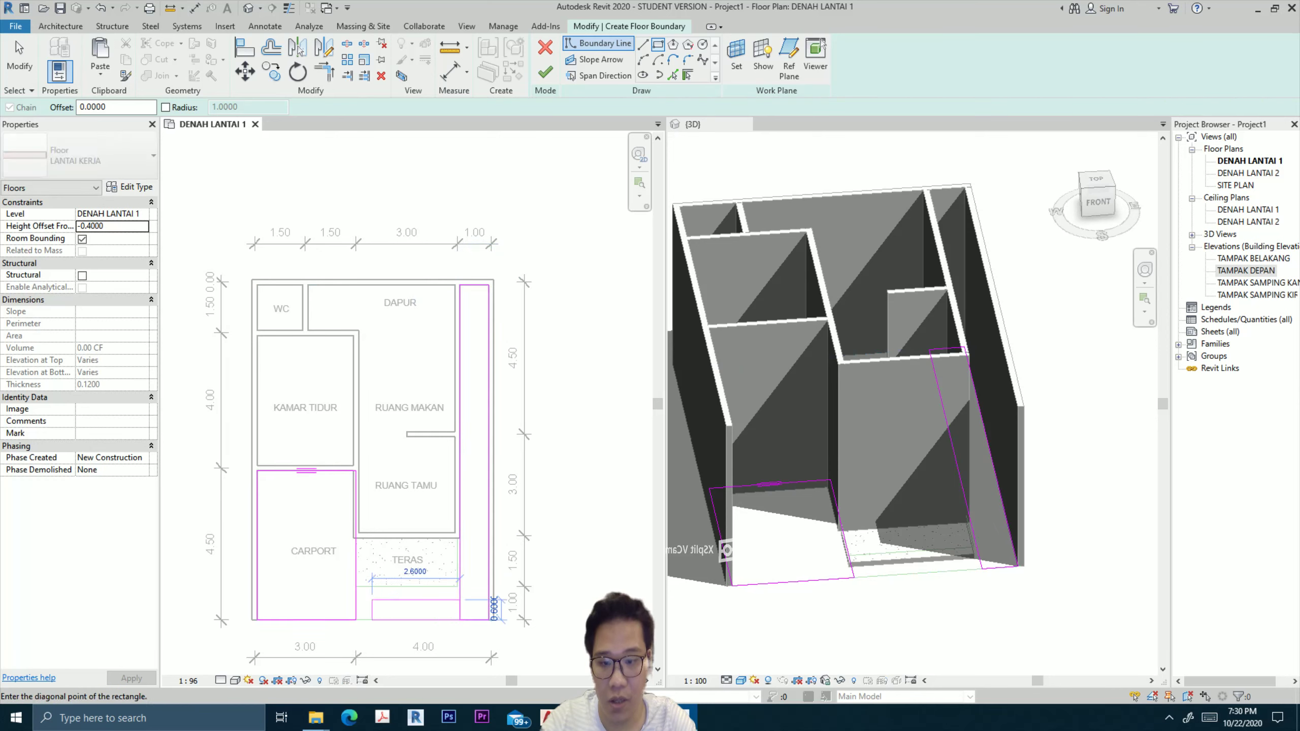
click(356, 586)
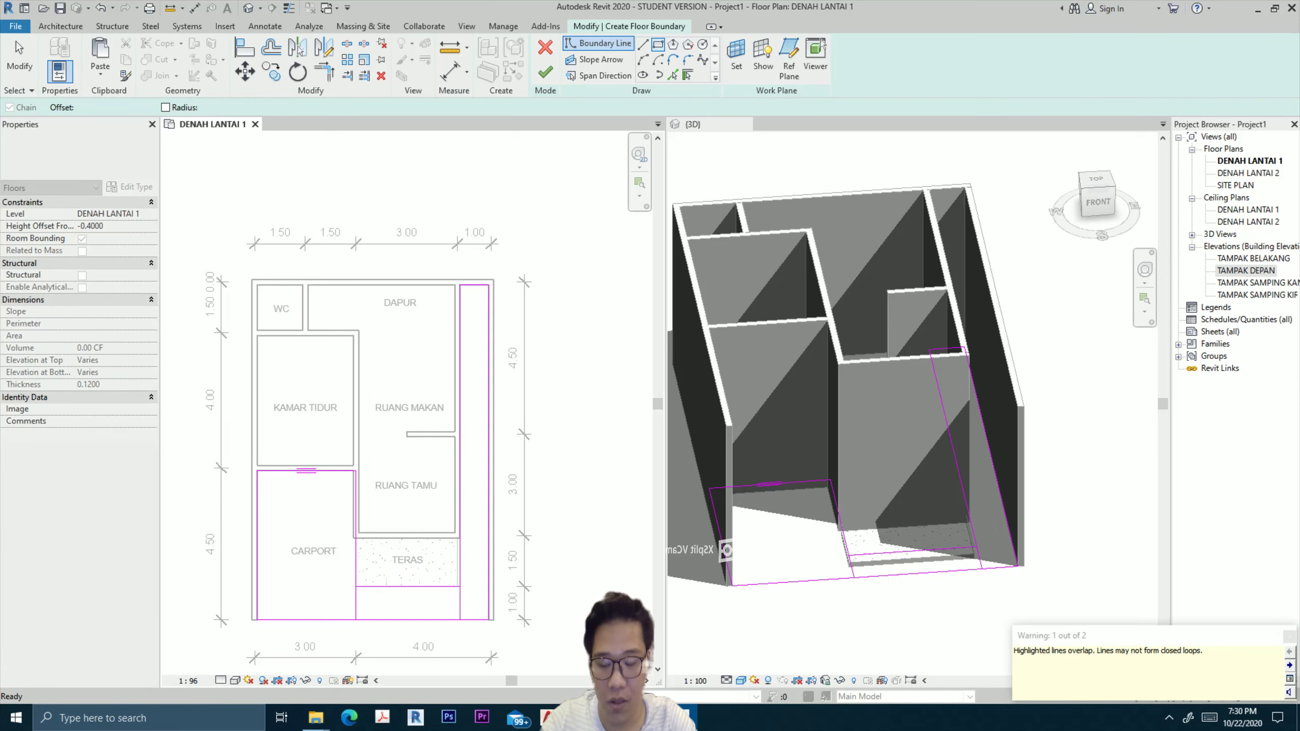
key(Escape)
key(Escape)
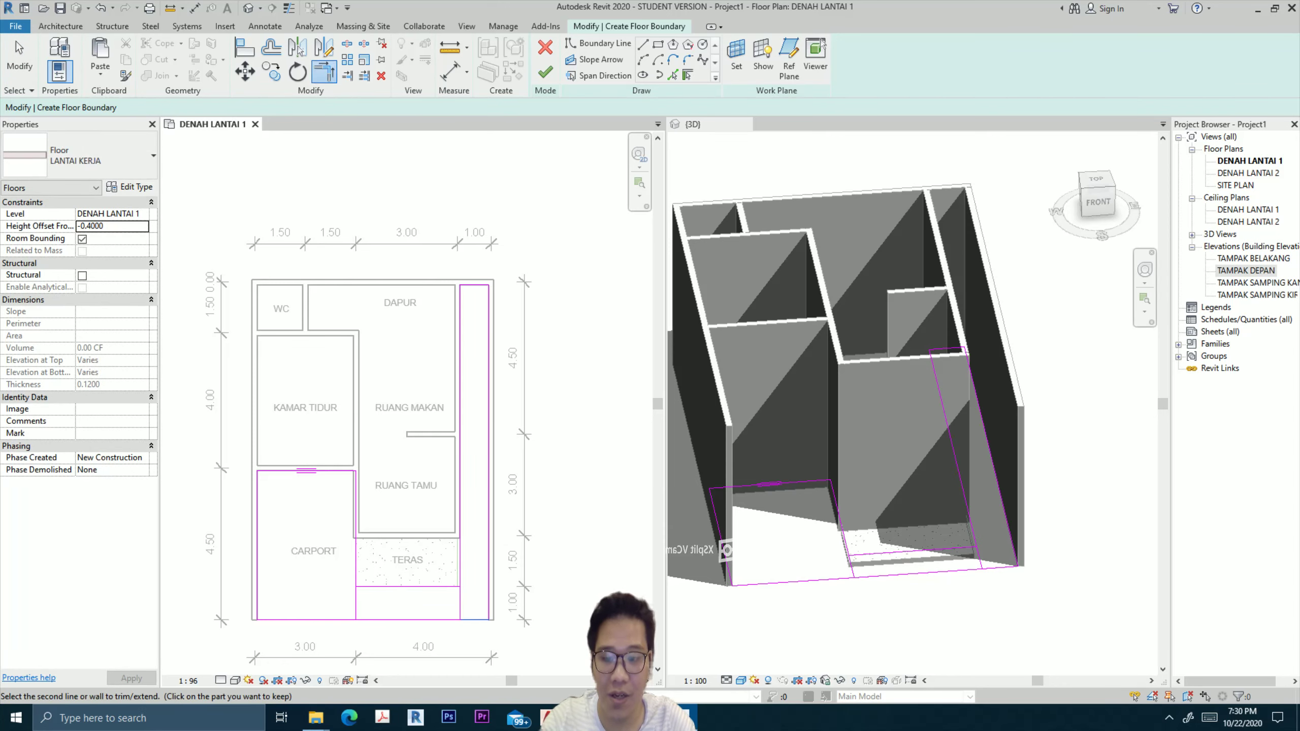
drag(480, 609, 394, 598)
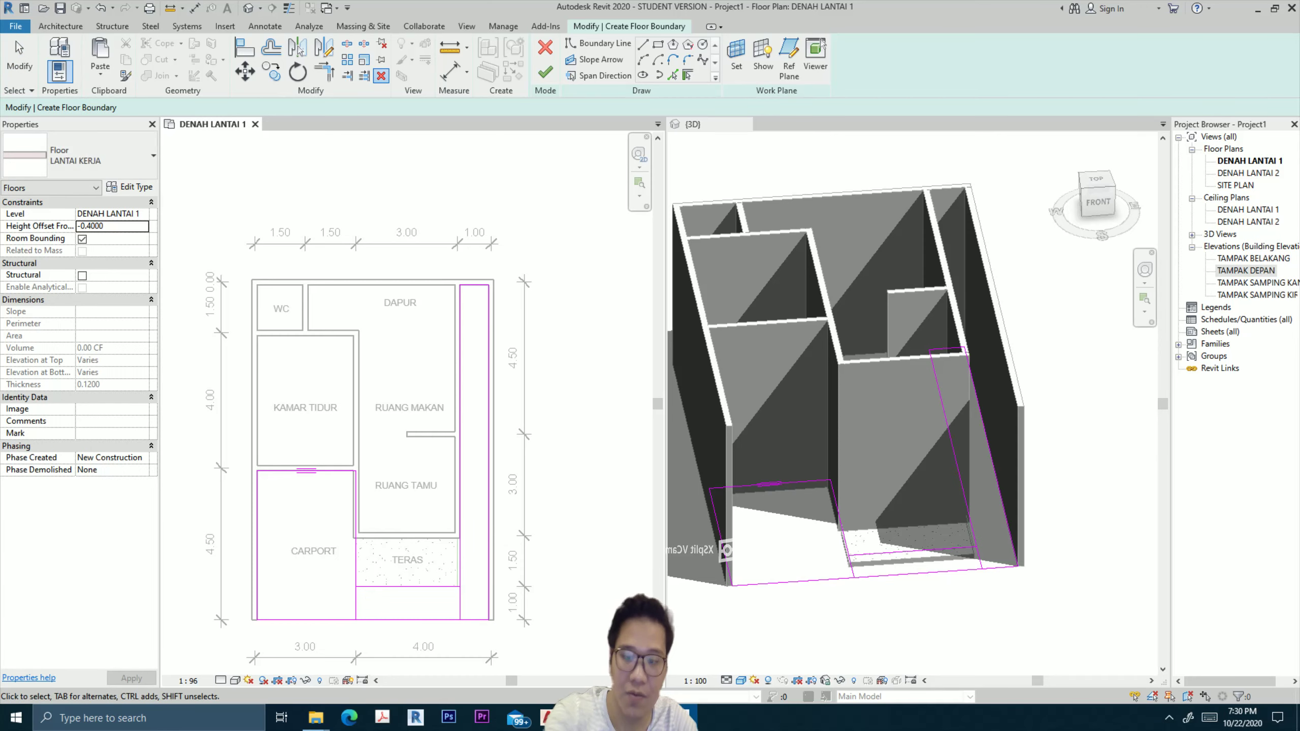
drag(469, 610, 339, 596)
key(Delete)
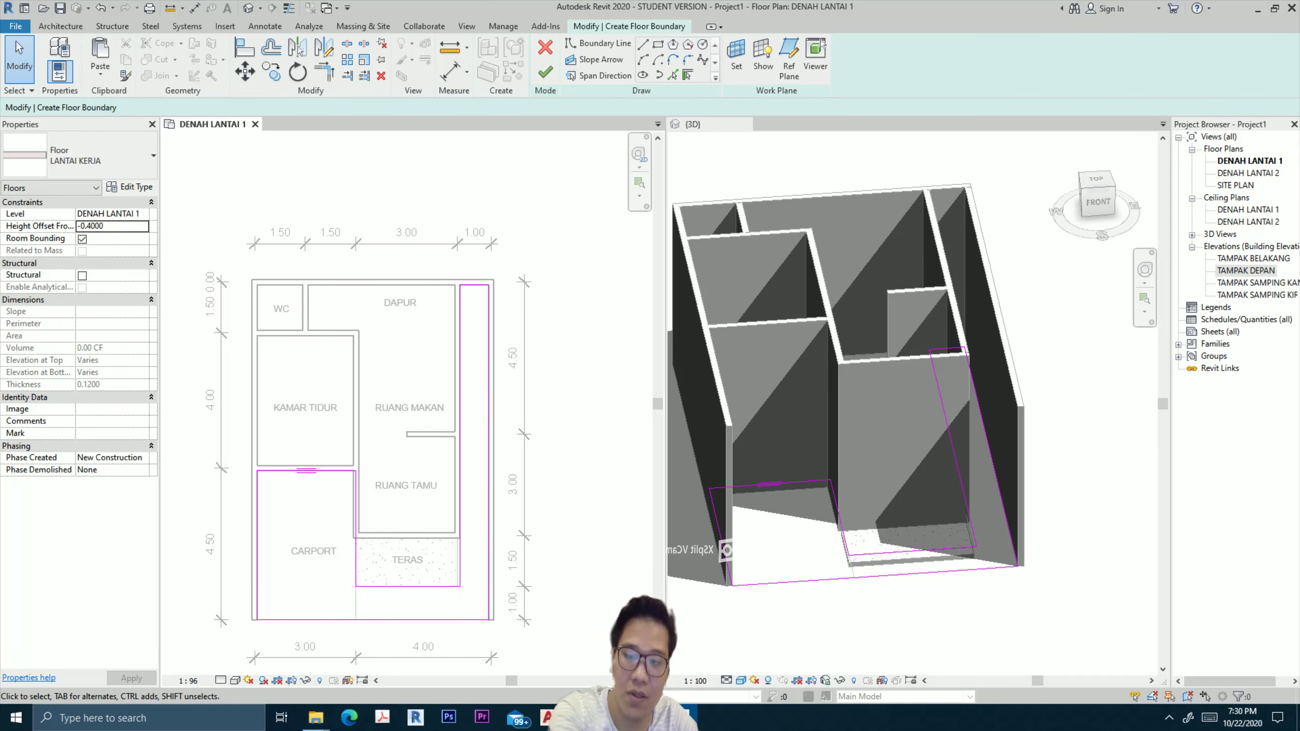
click(545, 72)
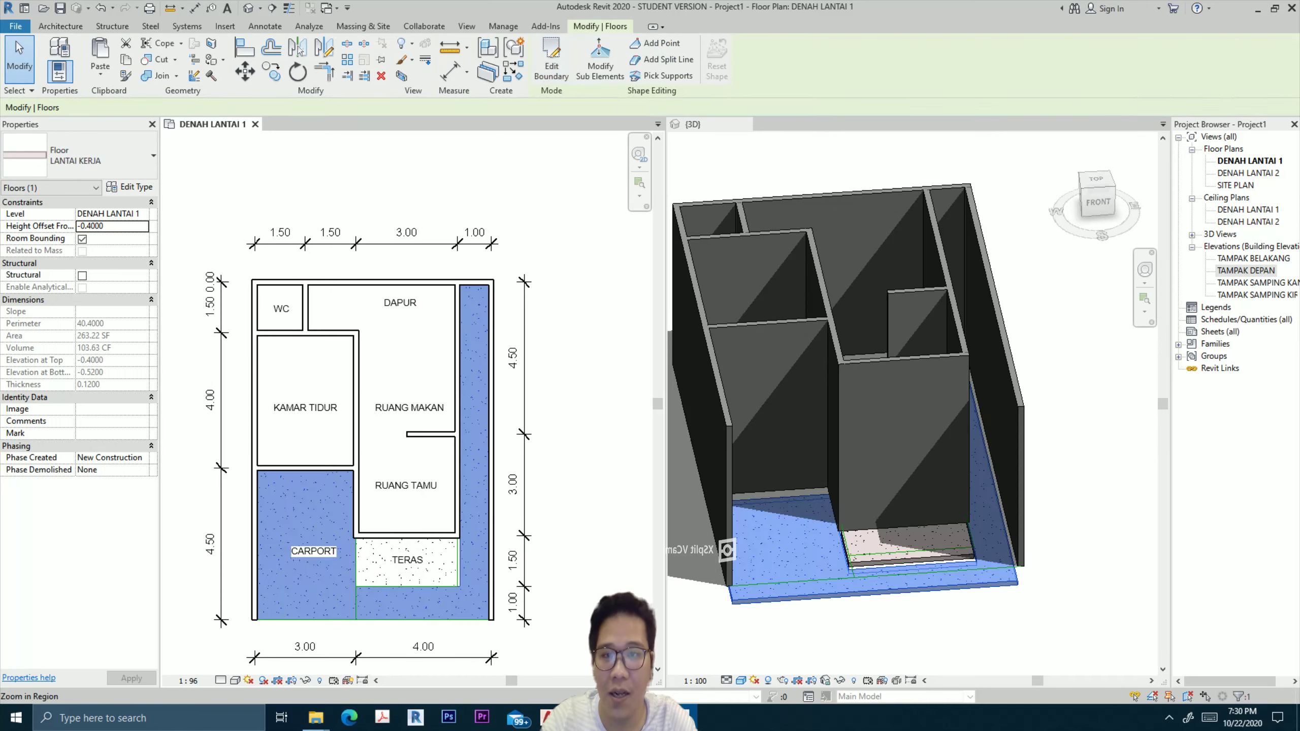
Lower the seven interior walls around RUANG MAKAN, DAPUR, WC and KAMAR TIDUR to a -0.4000 base offset.
key(Escape)
scroll(877, 510, up, 3)
scroll(877, 510, down, 2)
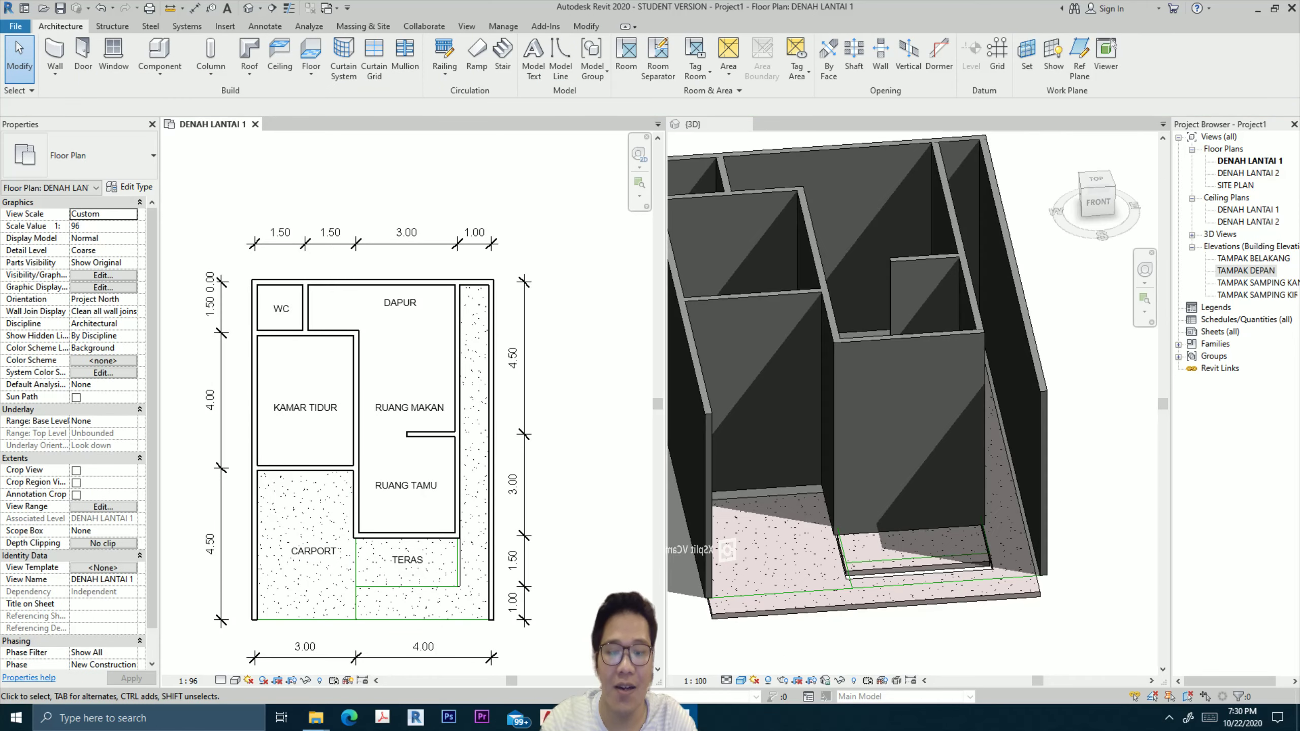
scroll(877, 510, down, 3)
scroll(877, 510, up, 2)
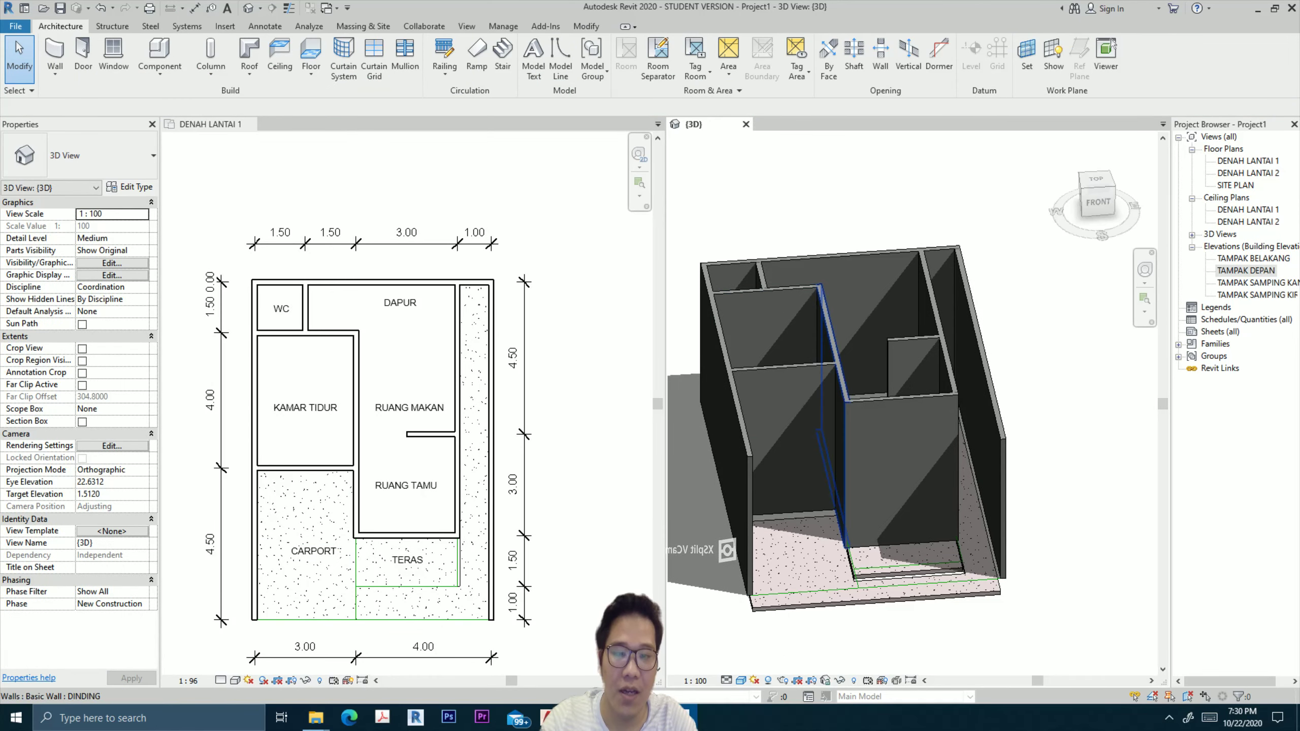
click(839, 435)
ctrl+click(768, 327)
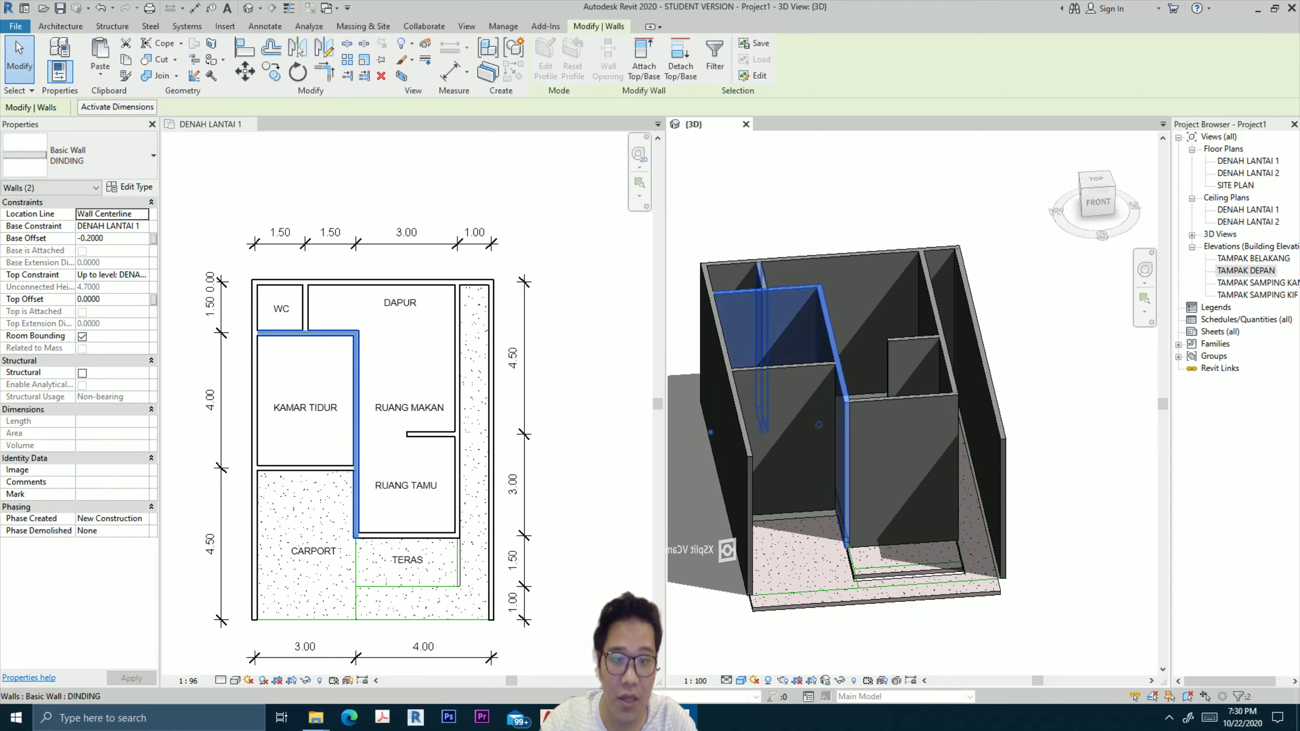
ctrl+click(788, 461)
ctrl+click(913, 359)
ctrl+click(901, 487)
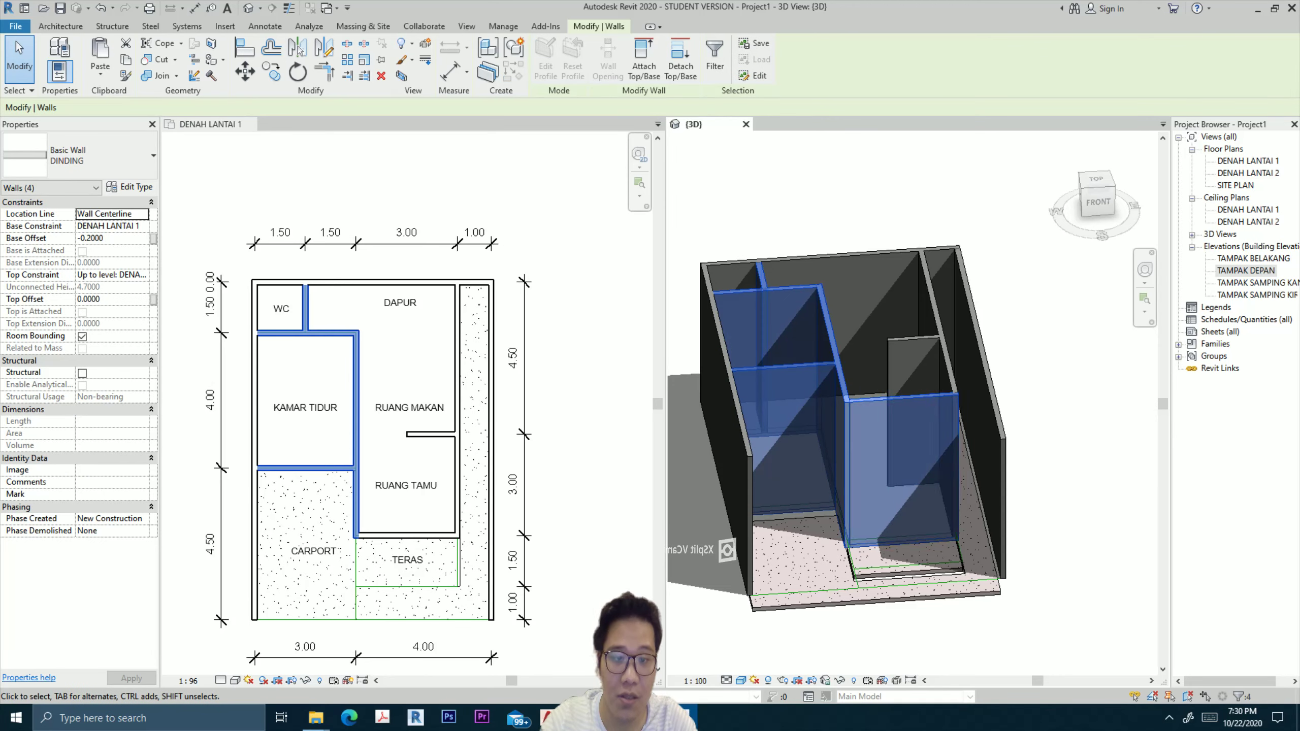
ctrl+click(914, 436)
ctrl+click(947, 461)
text(-0.4000)
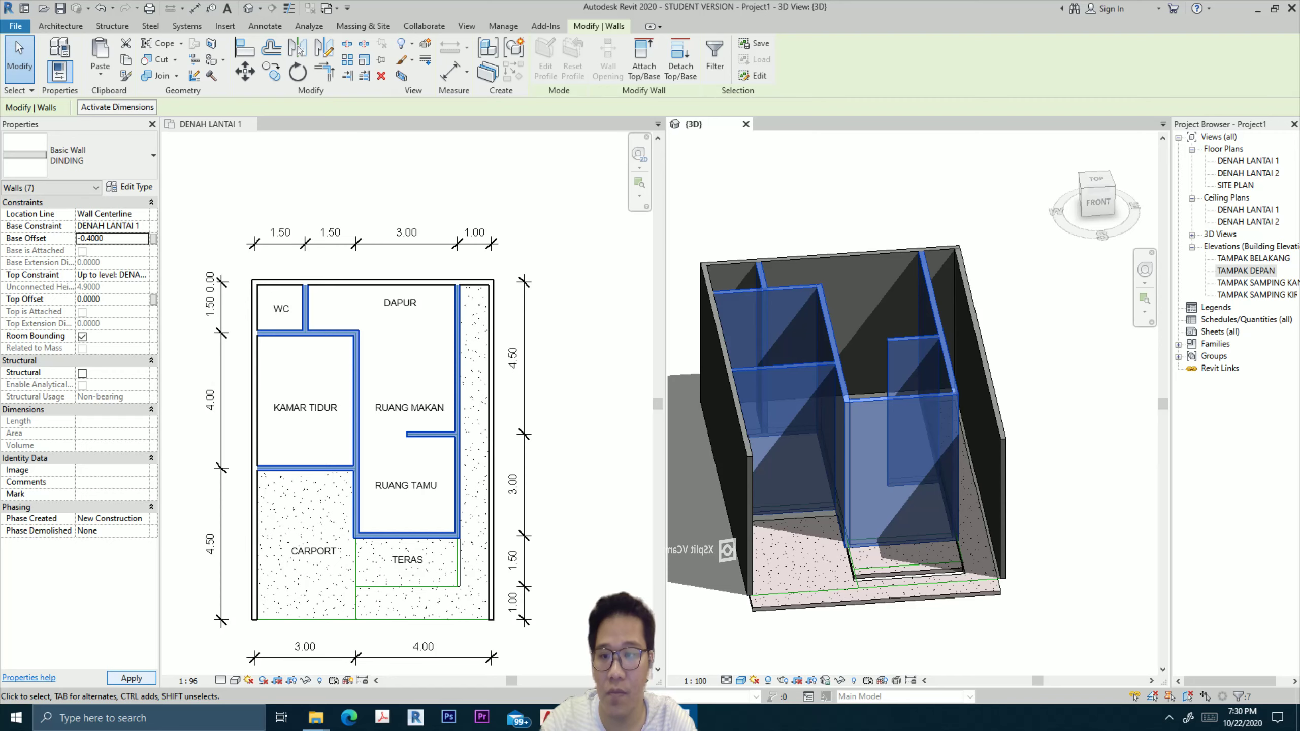
key(Escape)
Give the left and right exterior side walls a -0.4000 base offset.
scroll(870, 589, up, 3)
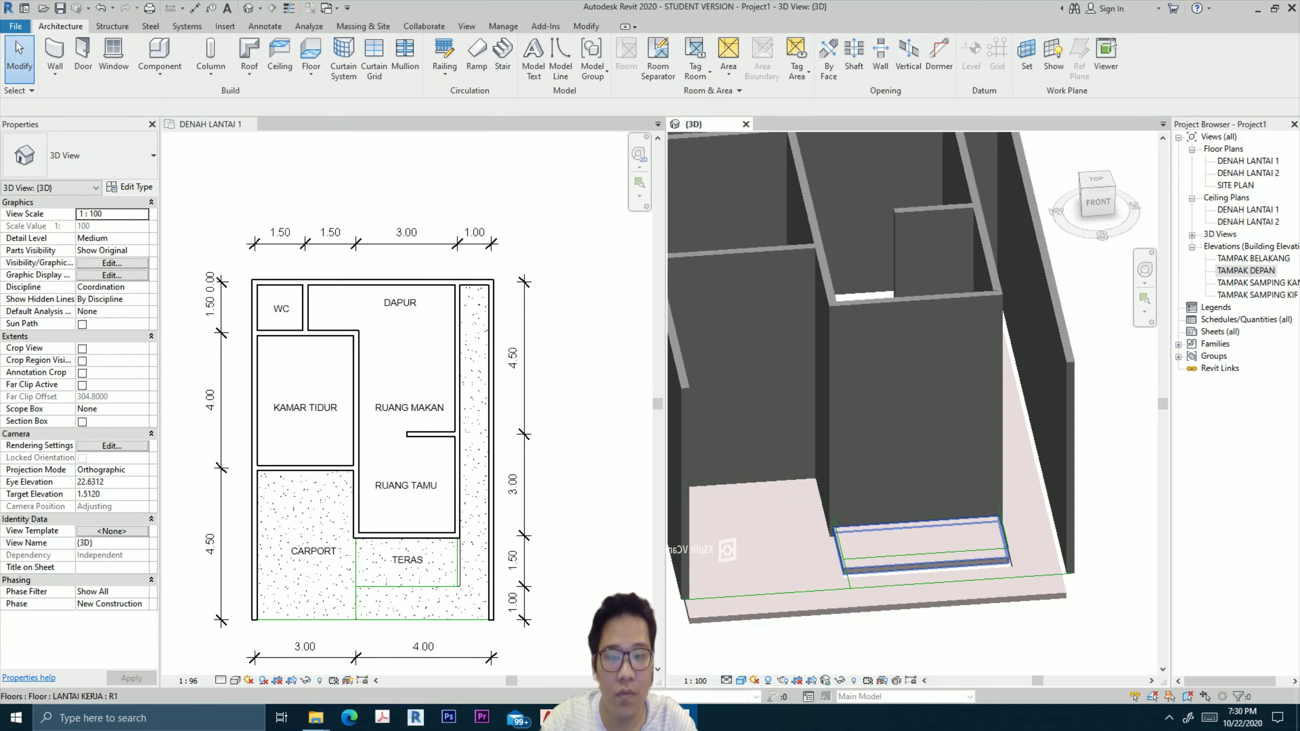
shift+middle_drag(911, 410, 845, 389)
scroll(845, 389, down, 5)
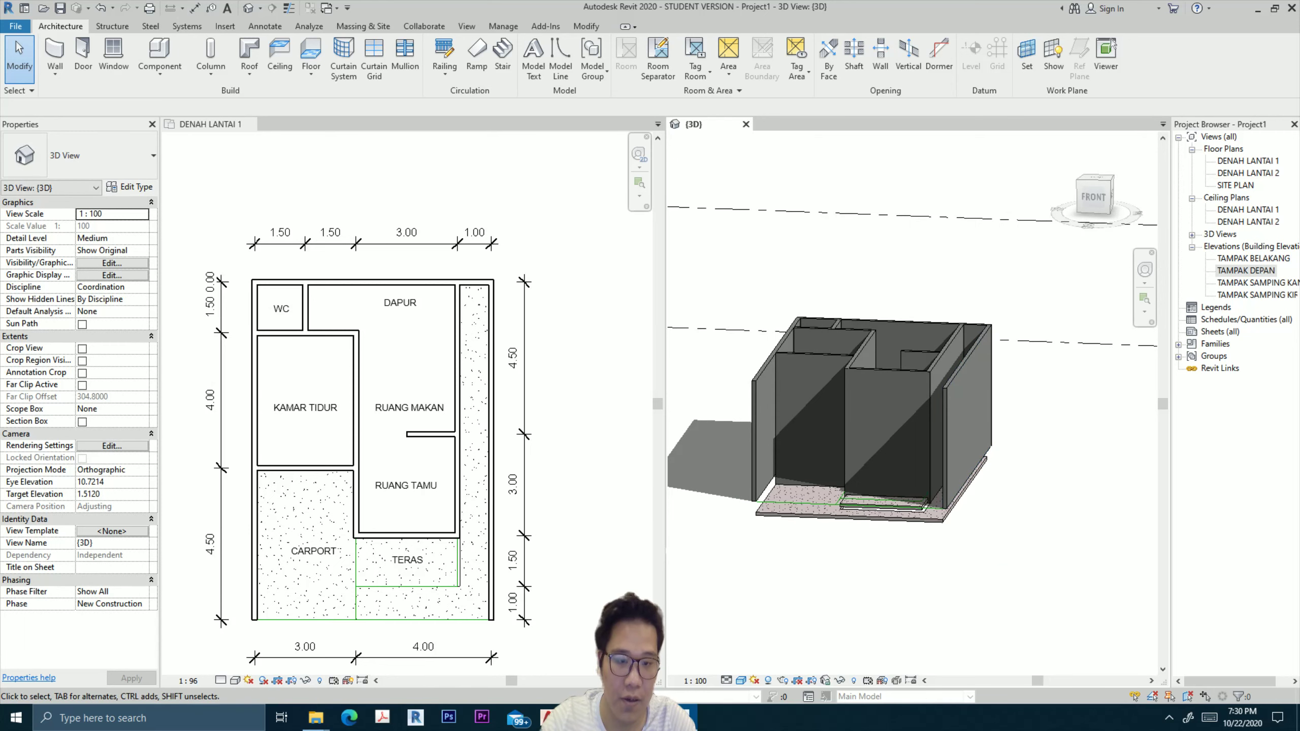
click(968, 409)
ctrl+click(768, 409)
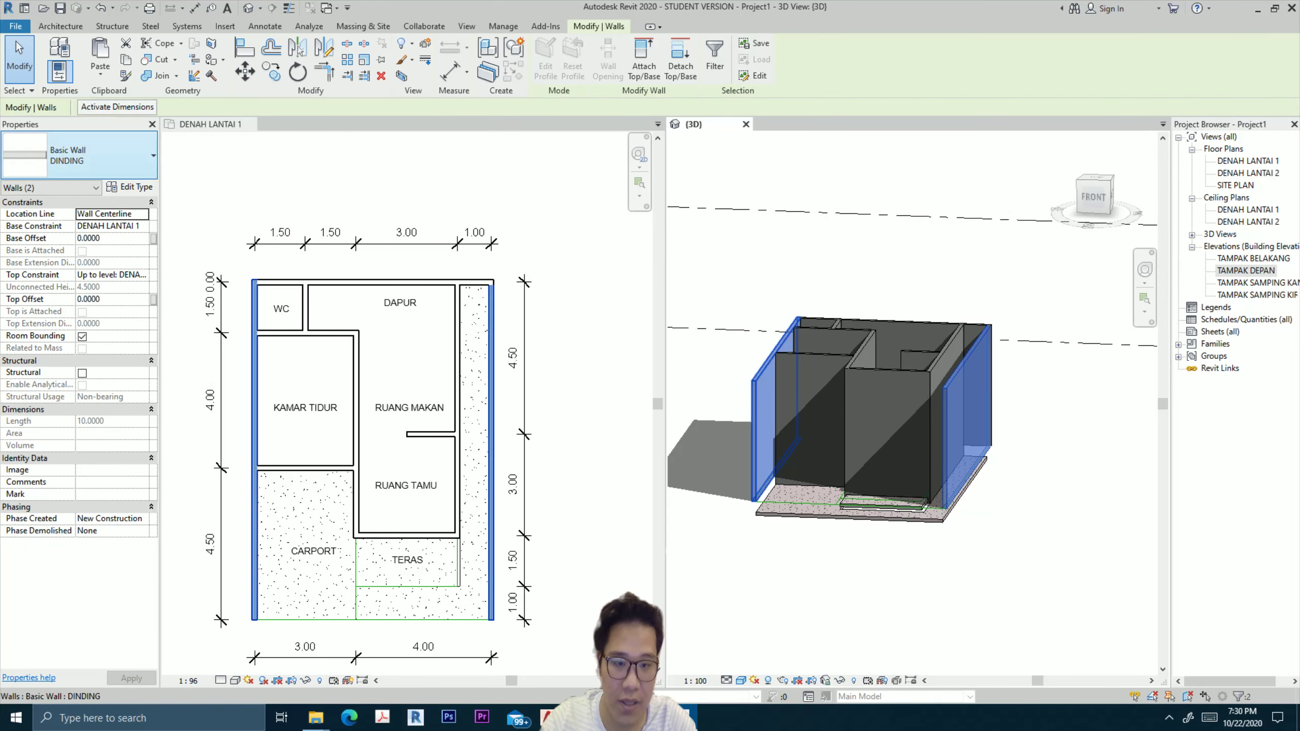
click(113, 238)
text(-0.4000)
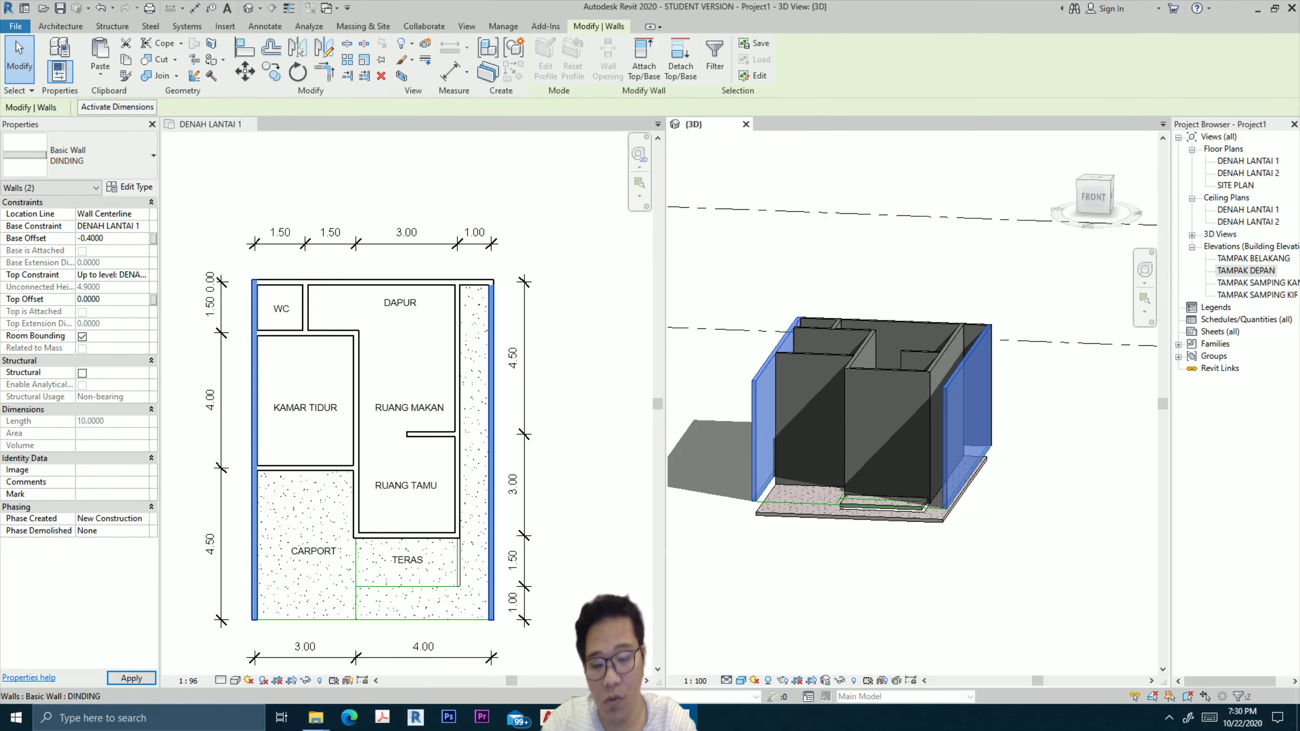
key(Escape)
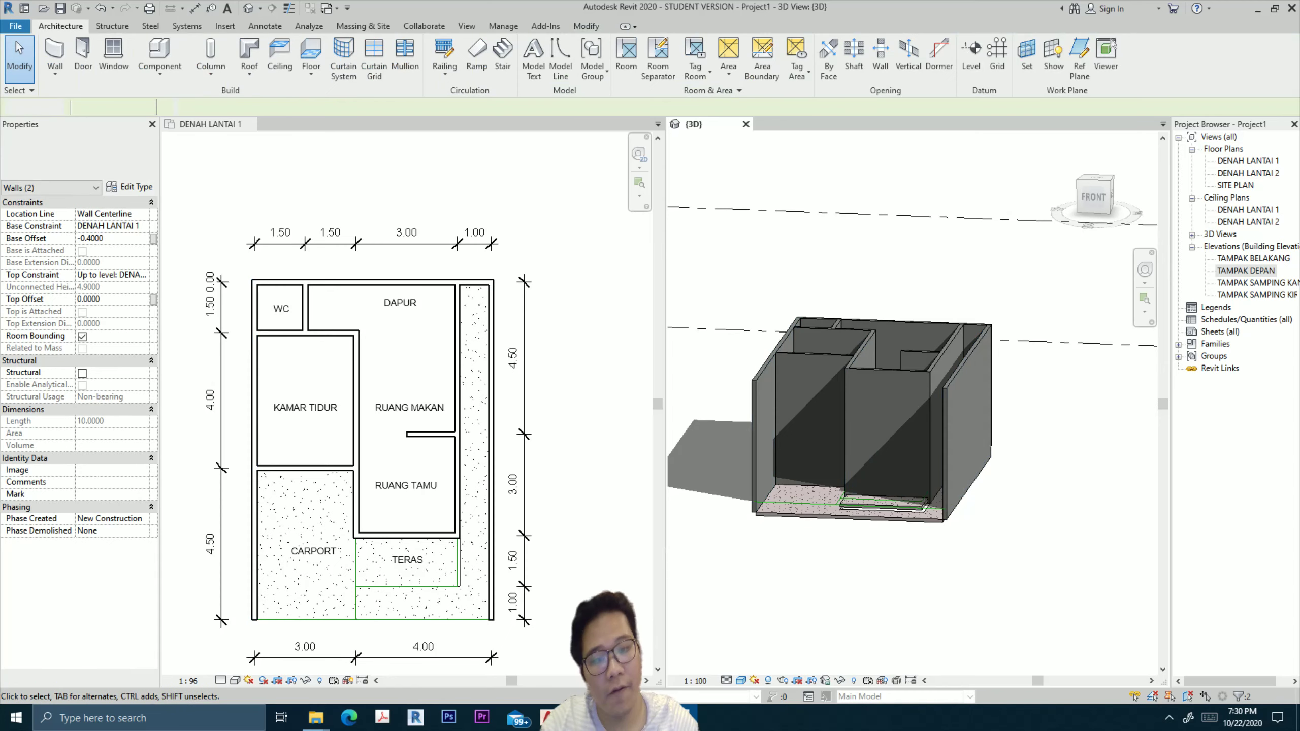
scroll(782, 408, up, 3)
mouse_move(911, 410)
shift+middle_down()
mouse_move(953, 379)
mouse_move(941, 389)
shift+middle_up()
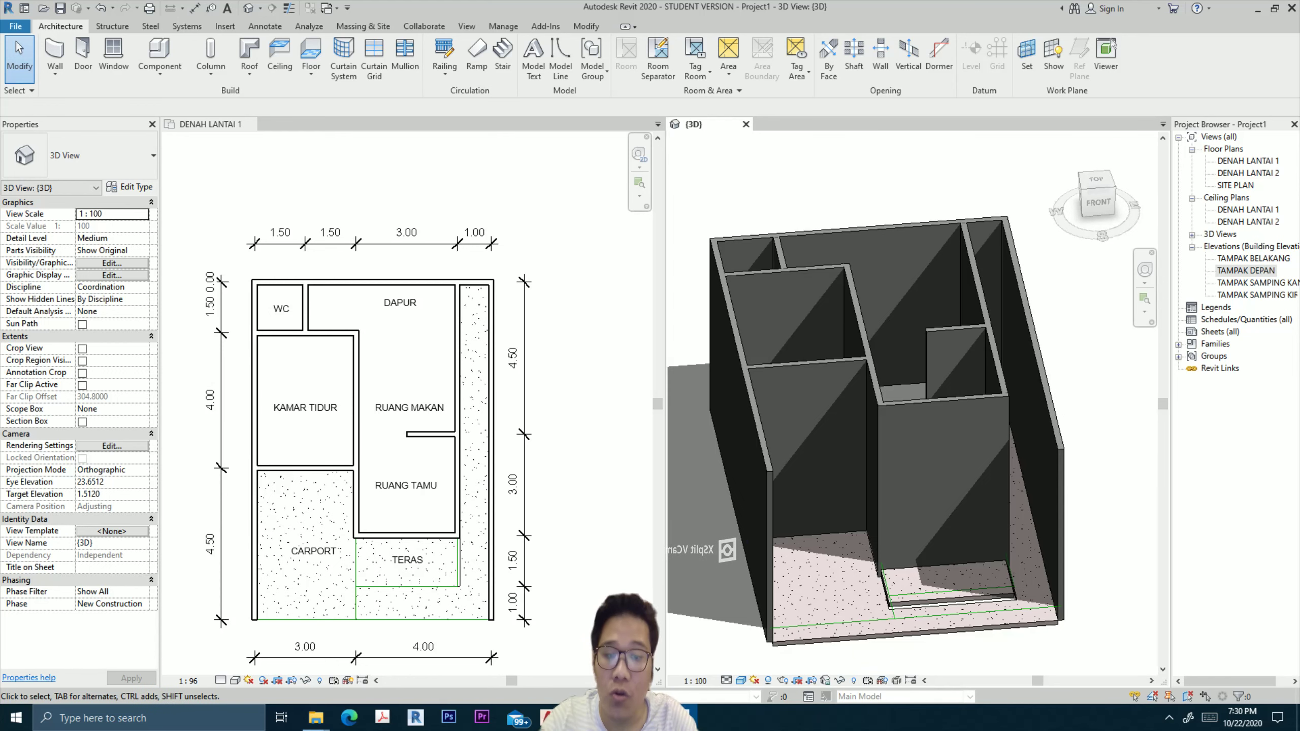
Switch the 3D view to Hidden Line and open the Single-Flush 36" x 84" door's type properties.
click(740, 680)
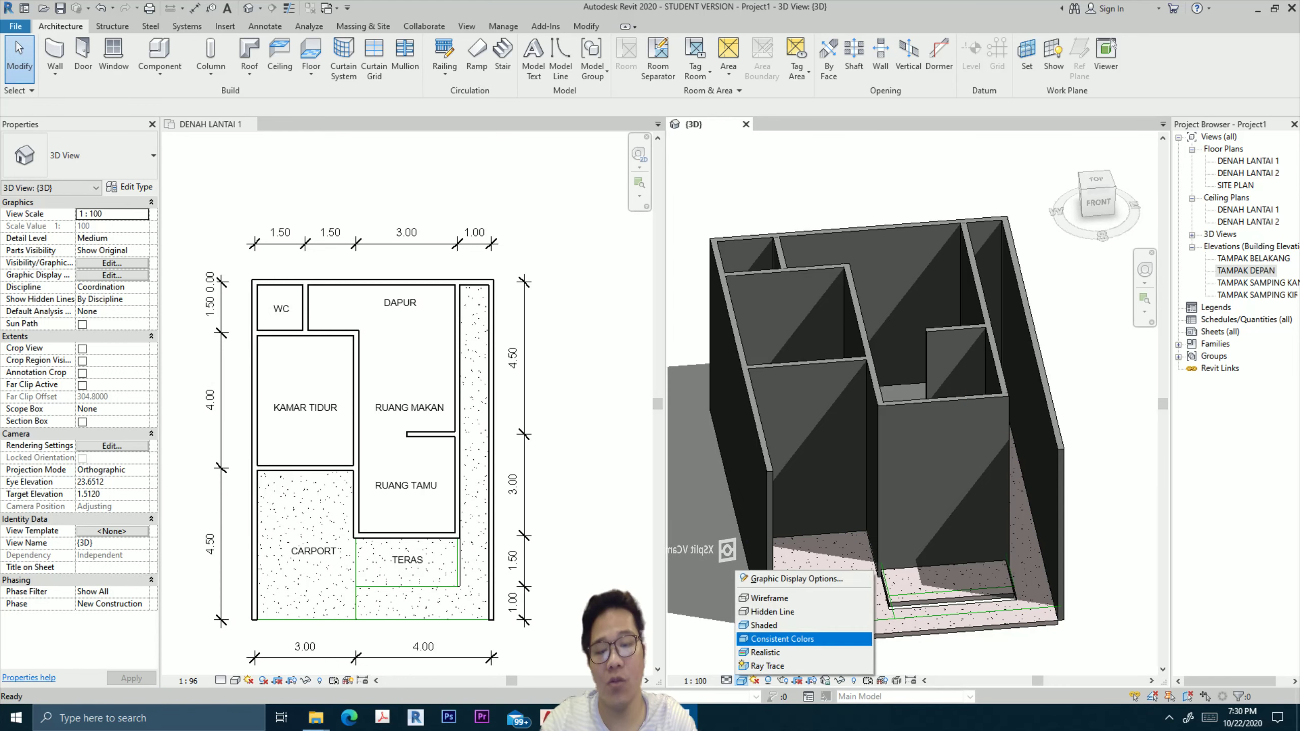
click(763, 613)
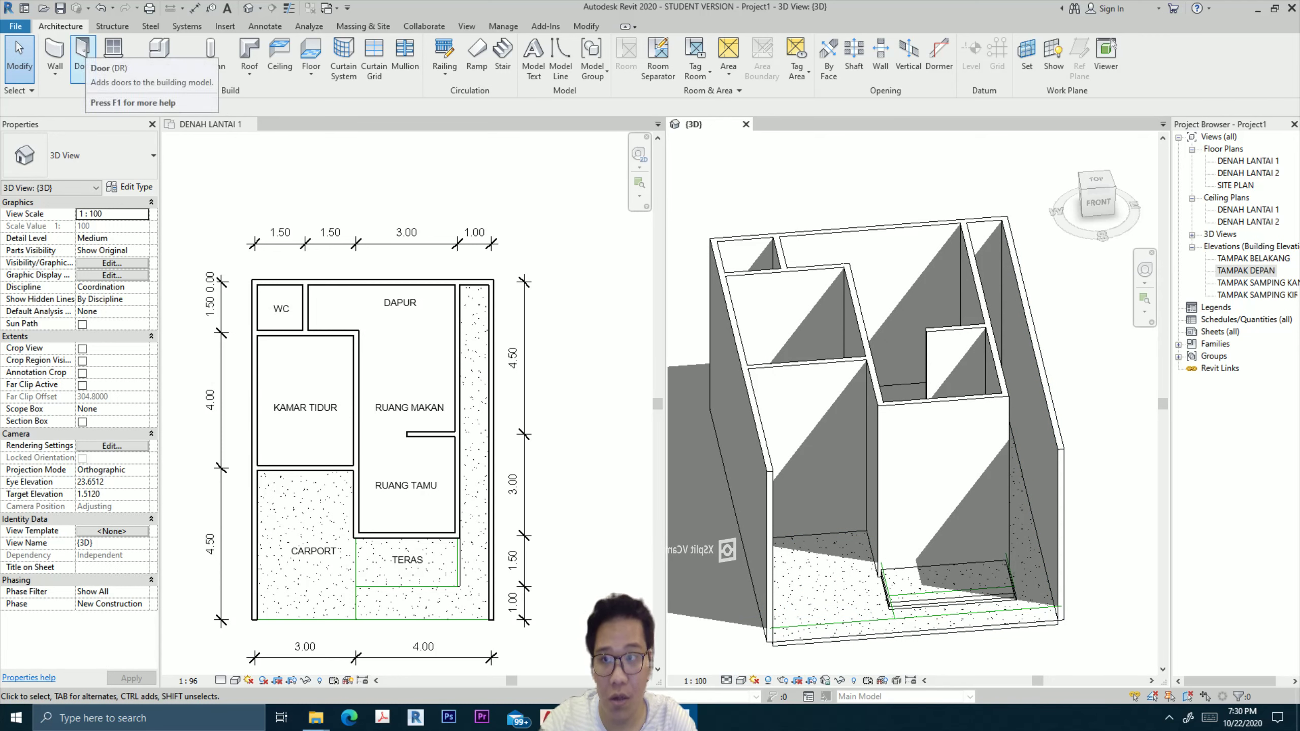
click(82, 57)
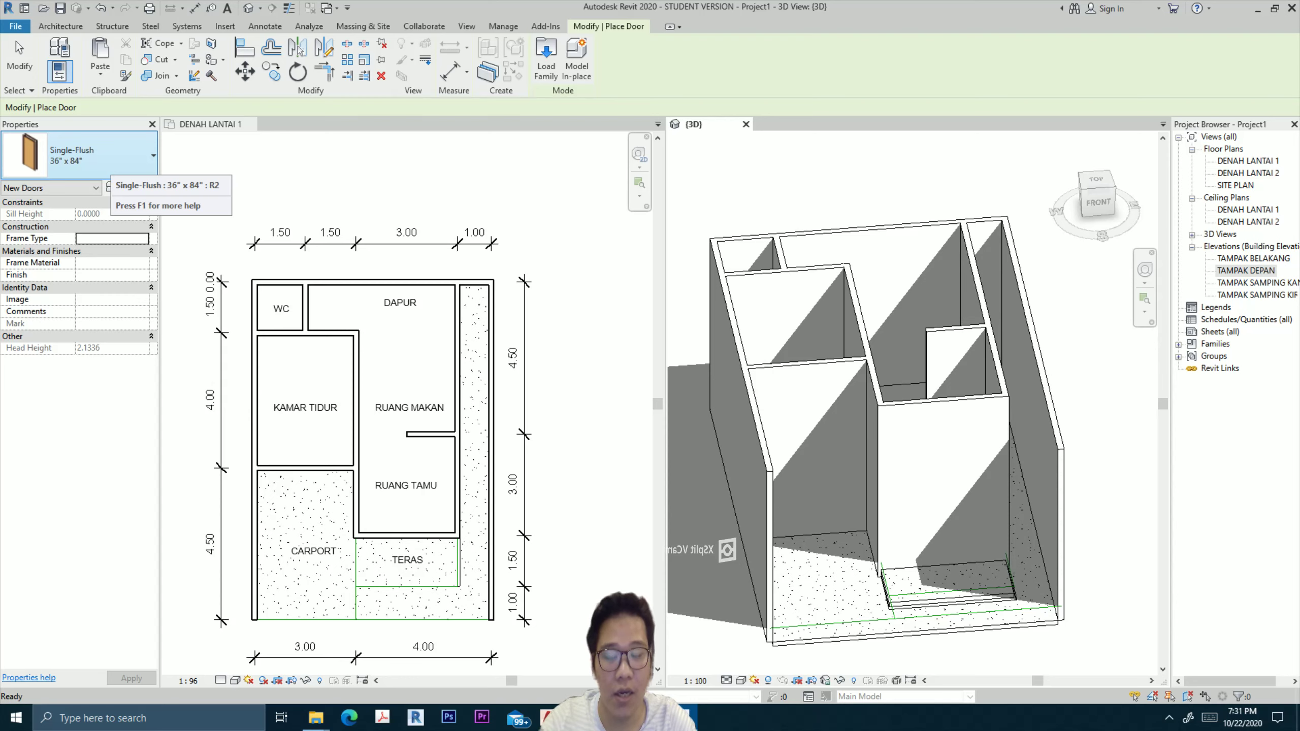
click(131, 187)
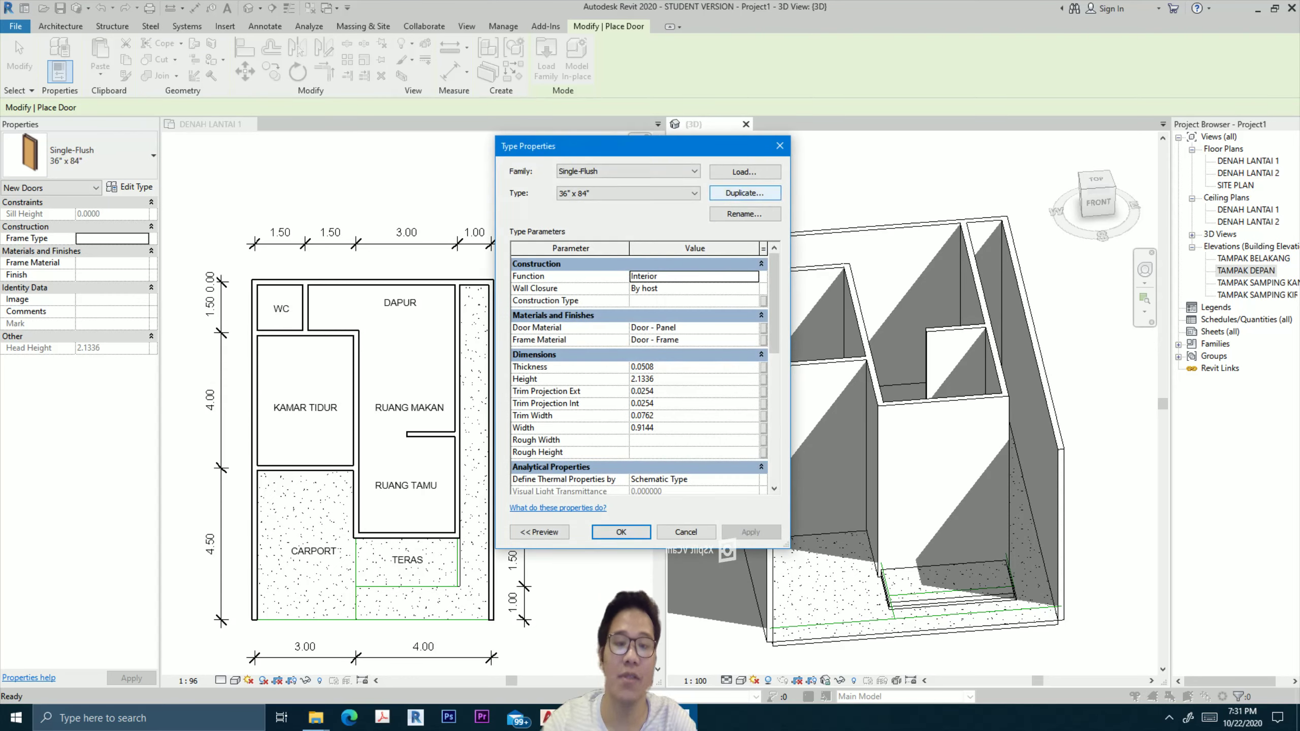
Duplicate the door as PINTU UTAMA 90 X 210: thickness 0.0500, height 2.1000, width 0.9000.
click(744, 192)
text(PINTU UTAMA 90 X 210)
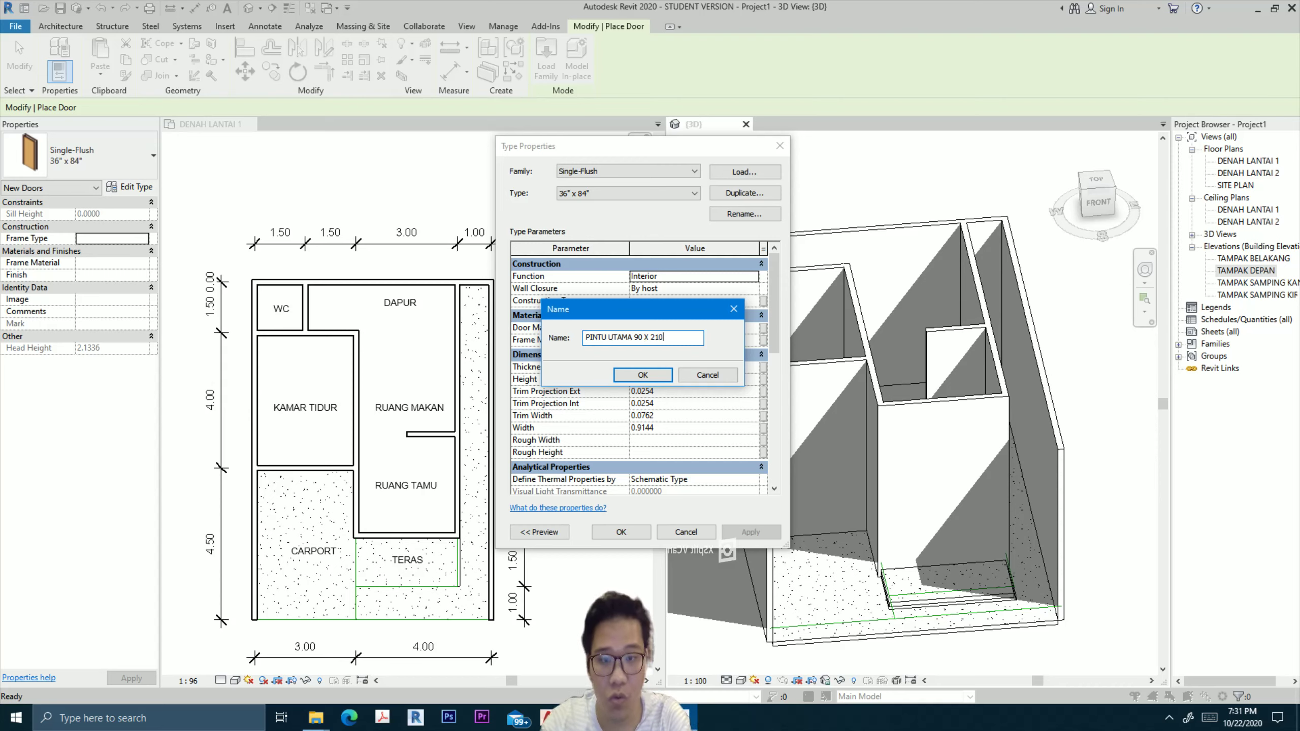
key(Return)
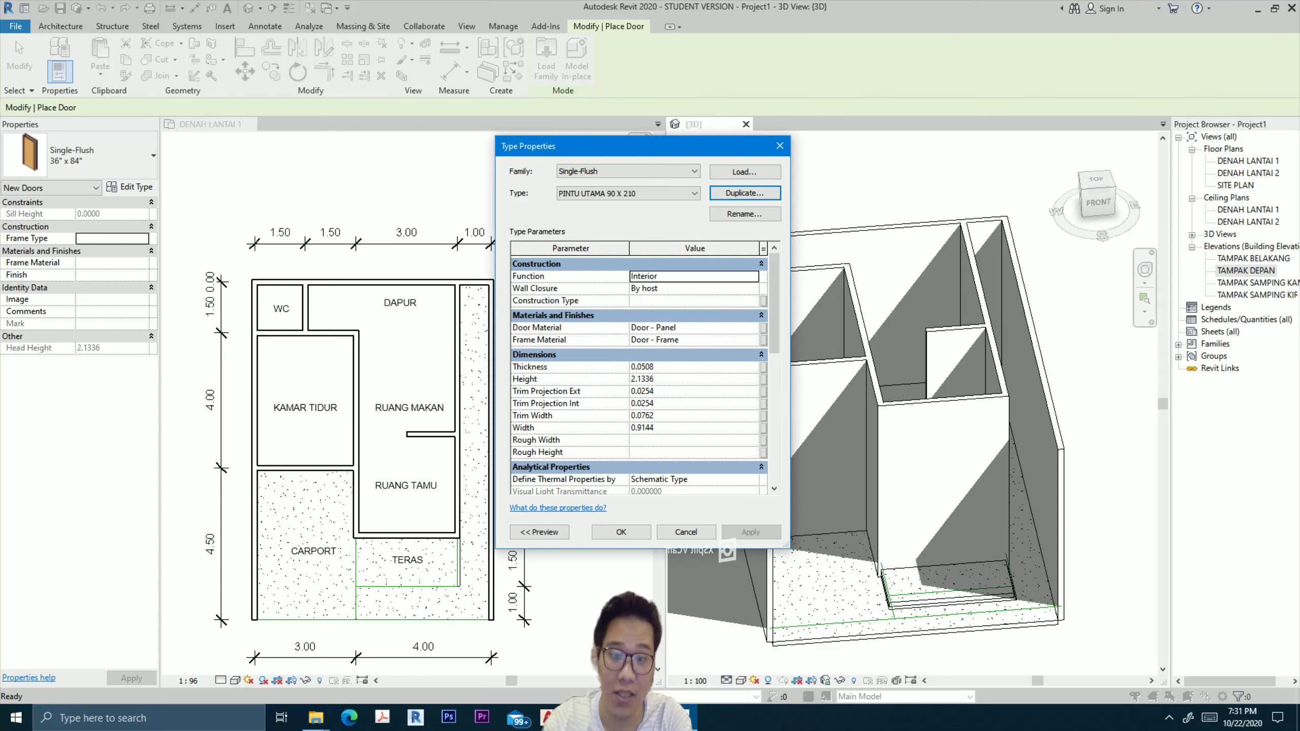
click(642, 378)
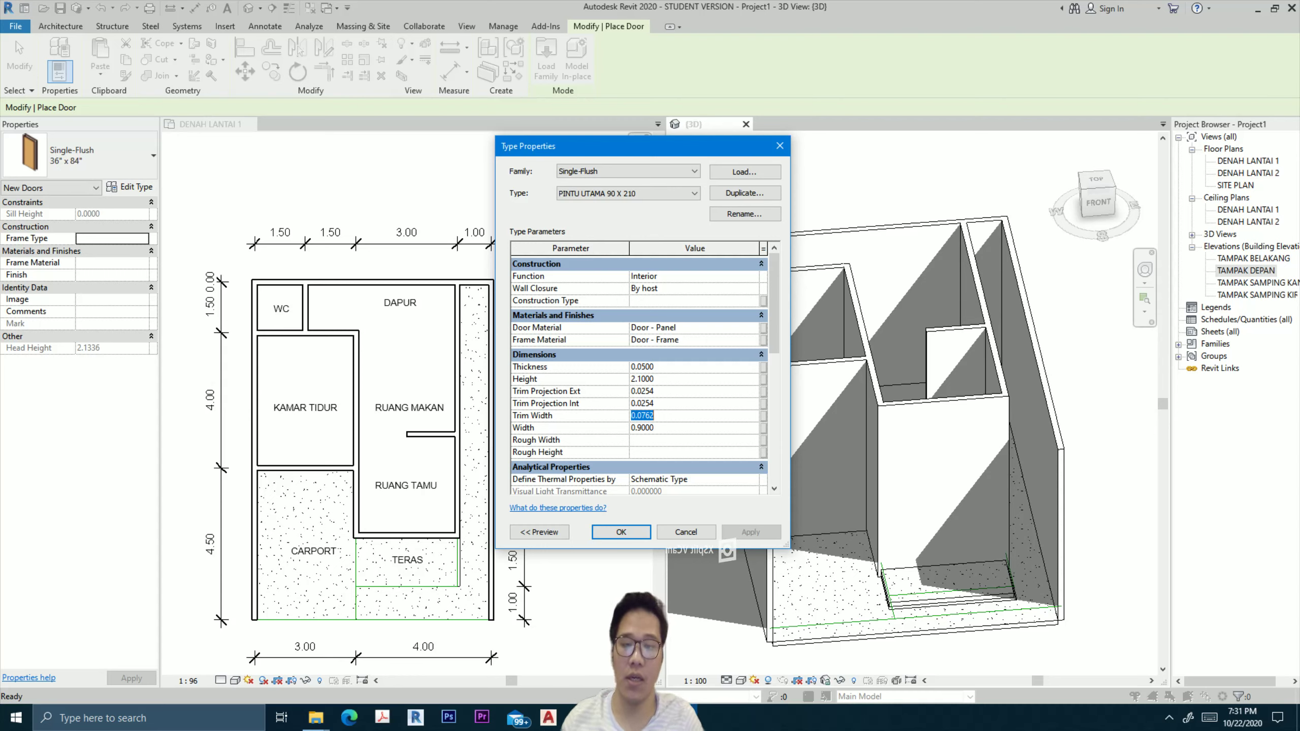
scroll(643, 374, down, 1)
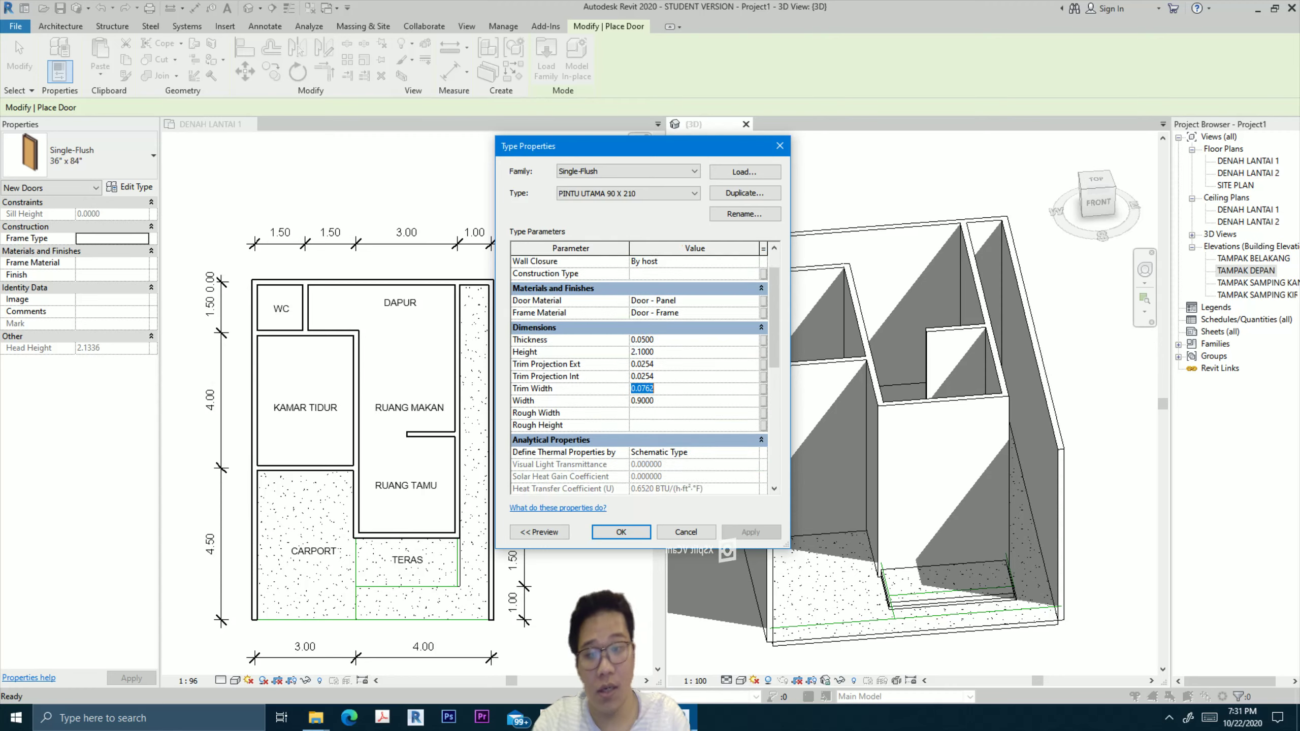
scroll(638, 374, down, 3)
click(621, 532)
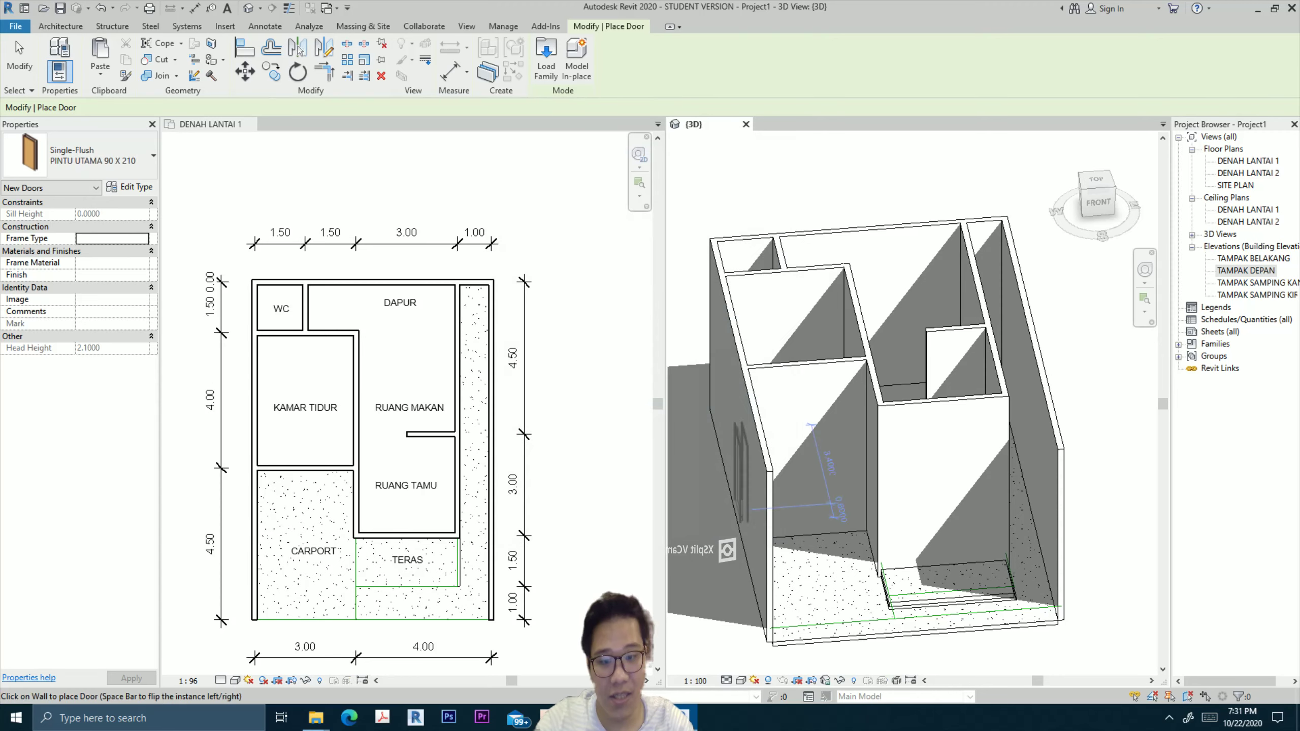
Place the PINTU UTAMA 90 X 210 door in the RUANG TAMU front wall facing TERAS.
scroll(926, 502, up, 3)
scroll(927, 500, up, 2)
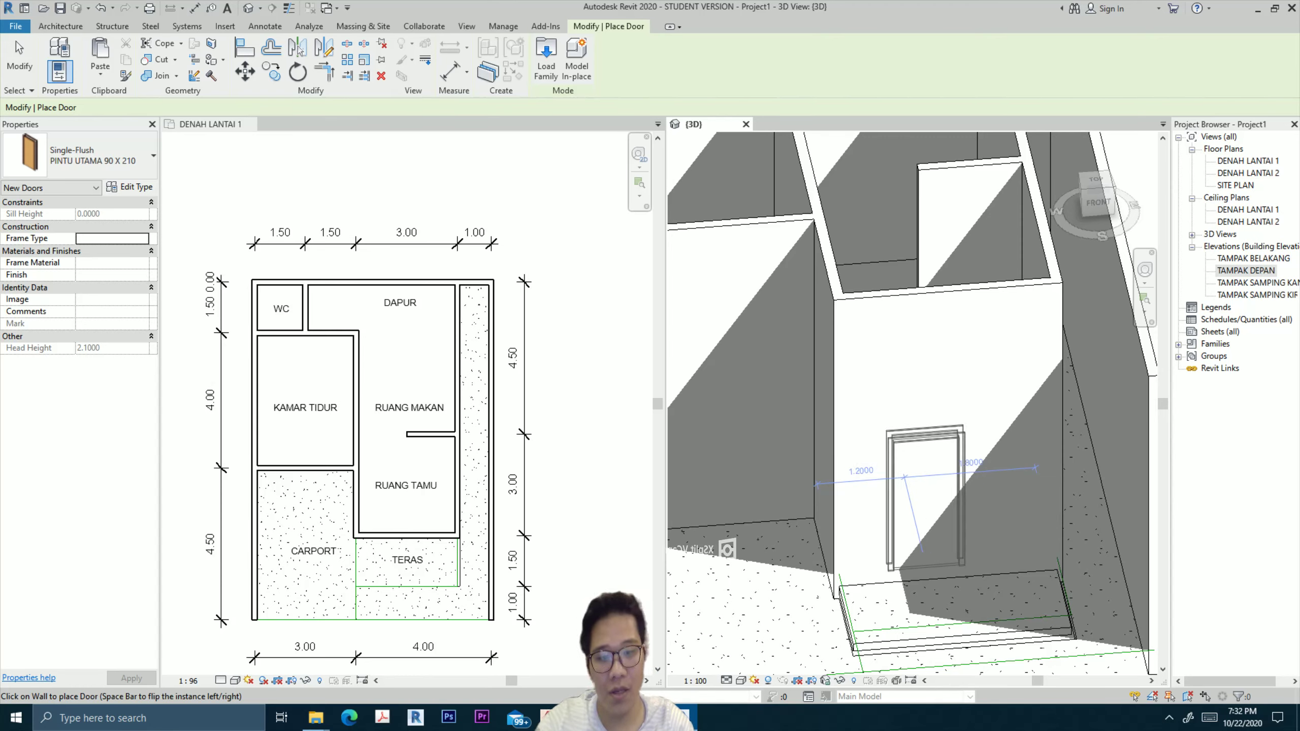
click(905, 478)
key(Escape)
key(Escape)
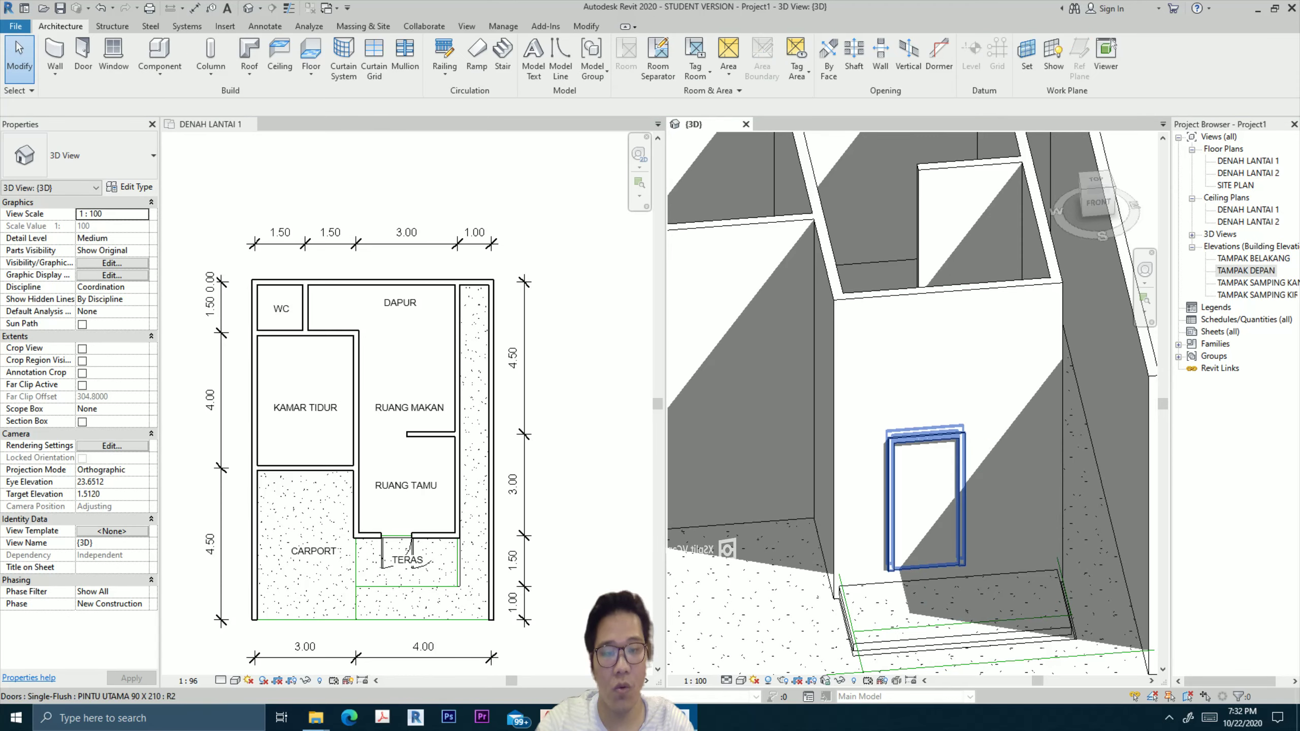
click(953, 497)
scroll(422, 569, up, 5)
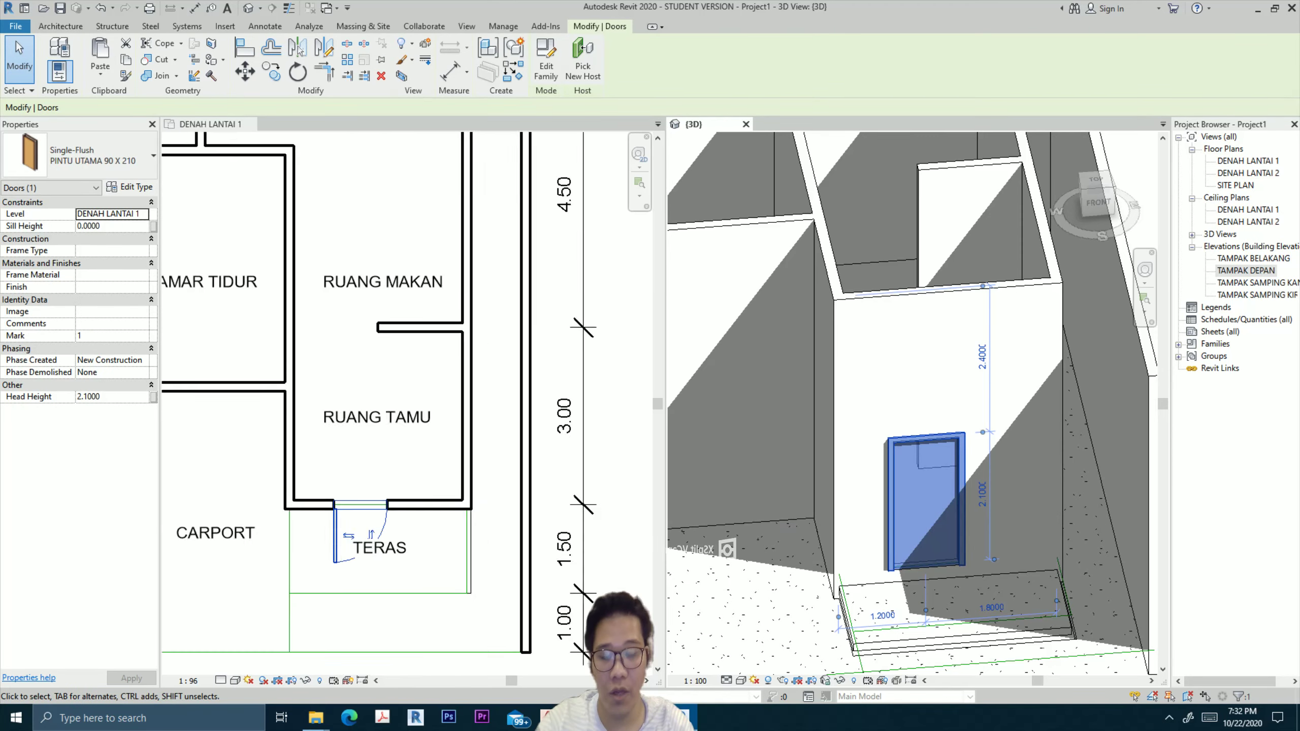
scroll(422, 569, up, 2)
key(Escape)
In the first-floor plan, flip the door so it opens inward into RUANG TAMU.
click(268, 506)
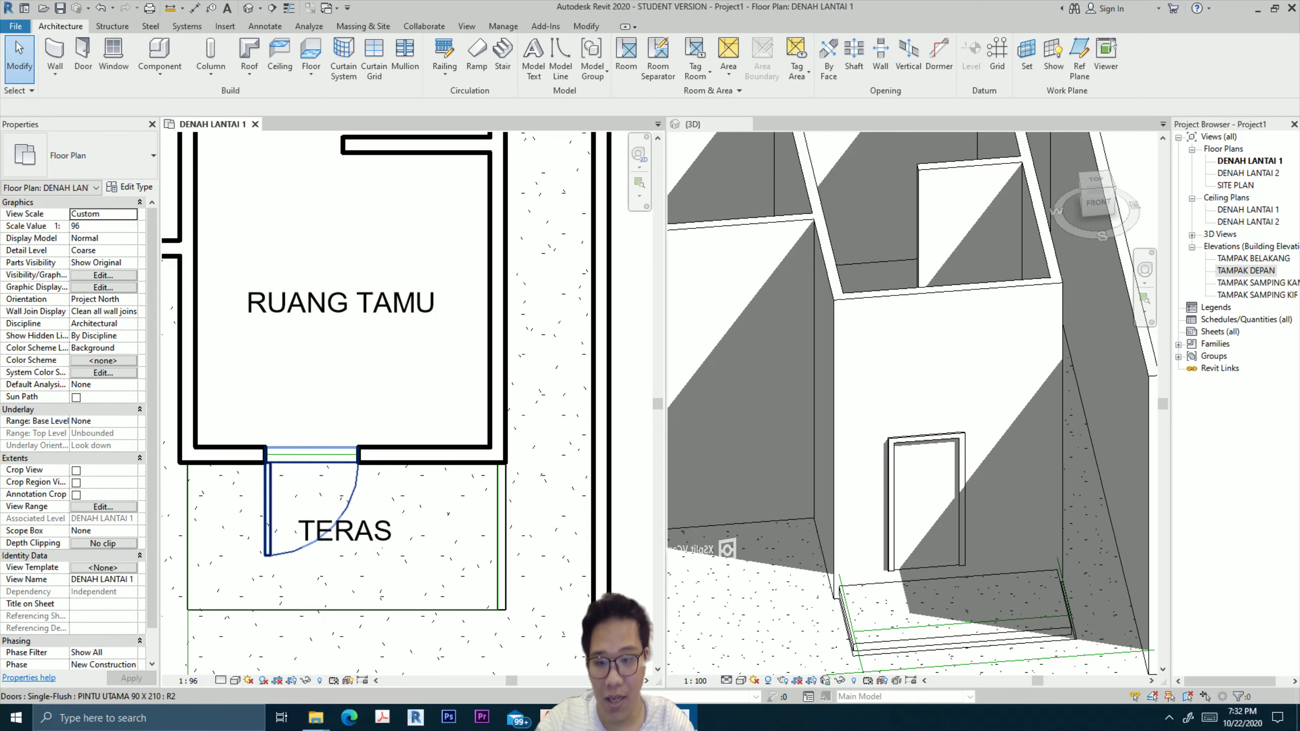
click(267, 507)
middle_drag(267, 507, 338, 468)
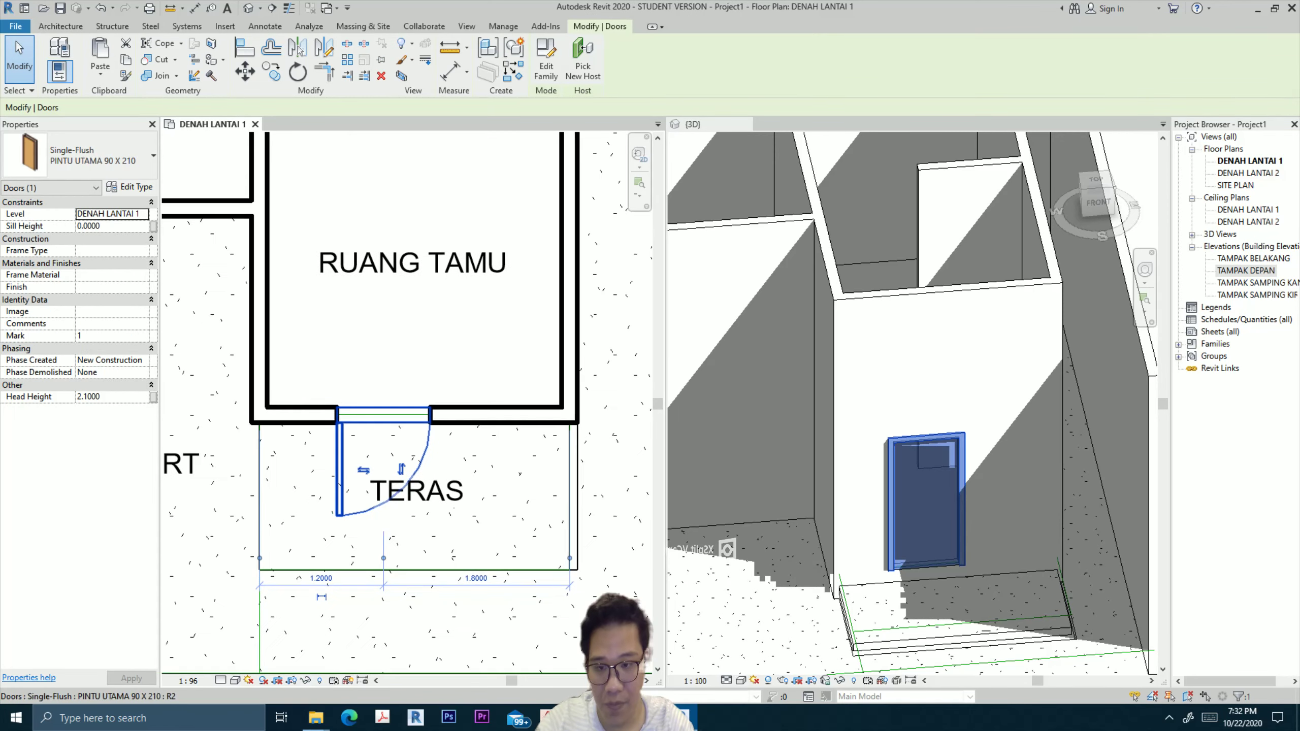
key(space)
key(space)
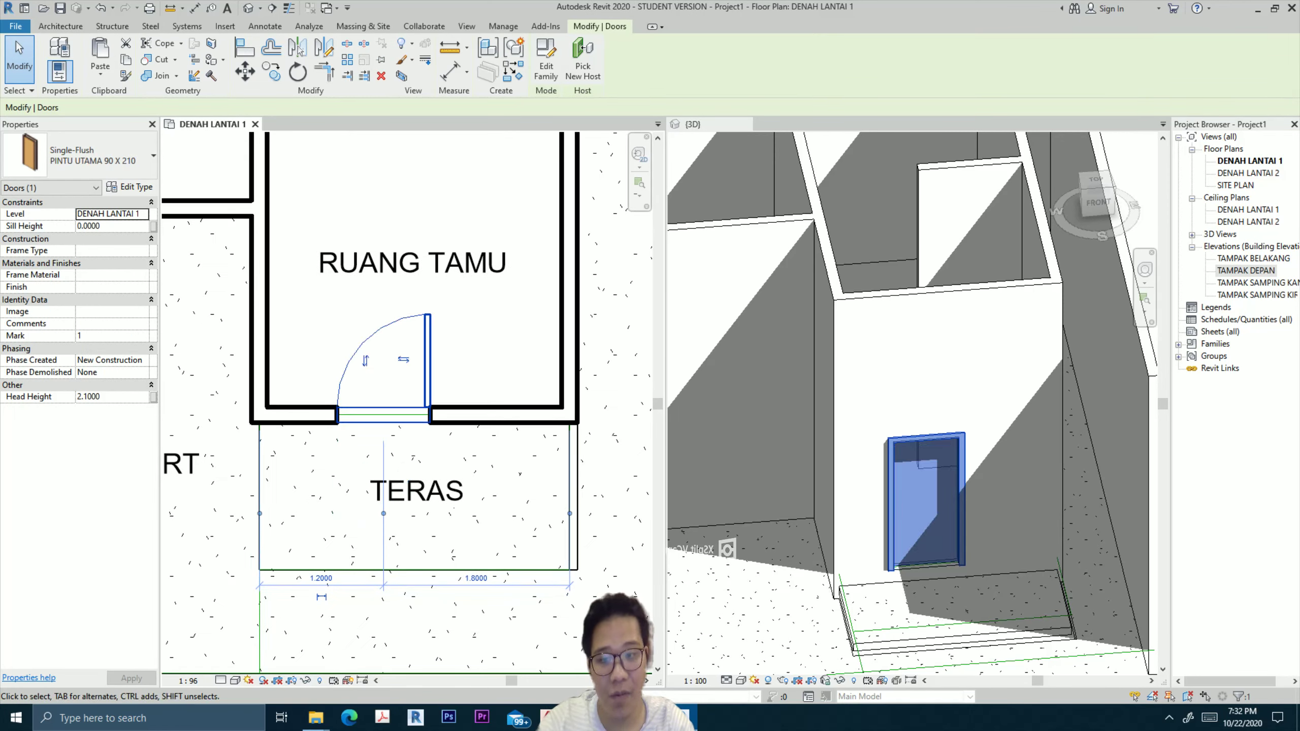
key(space)
key(space)
key(space)
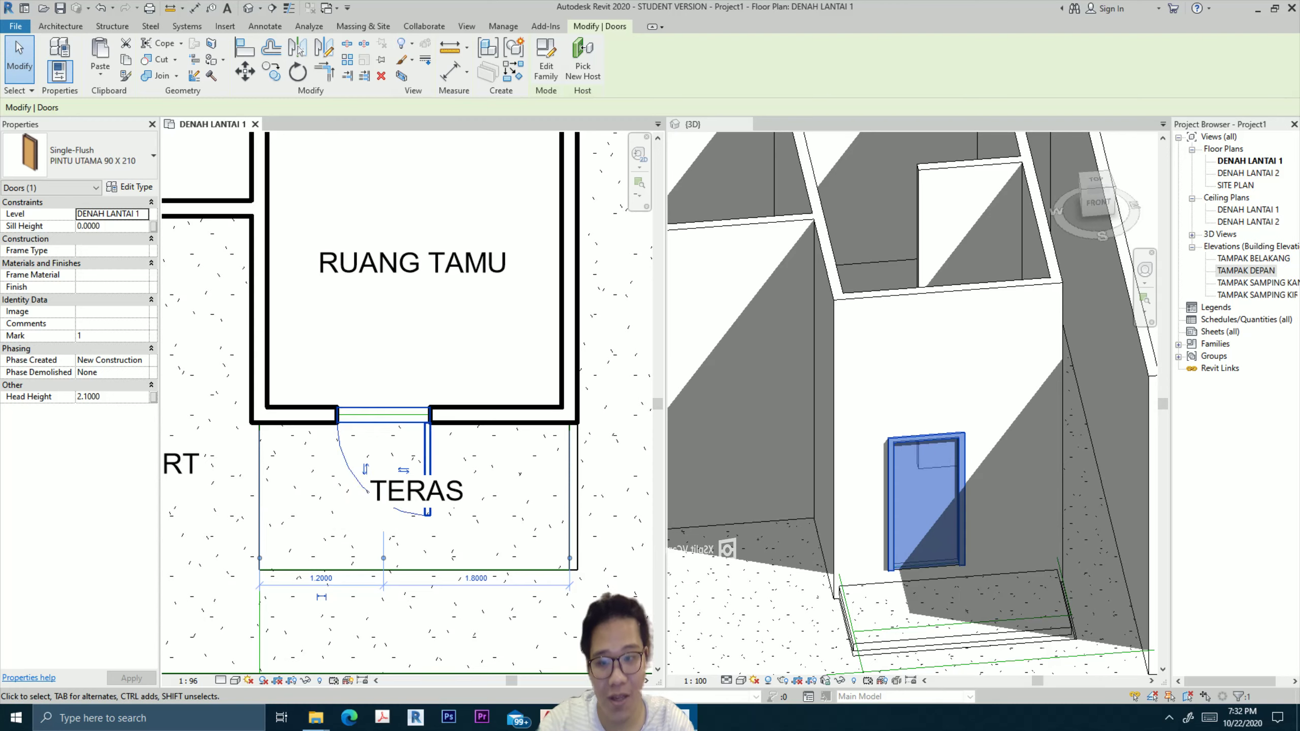
key(space)
key(space)
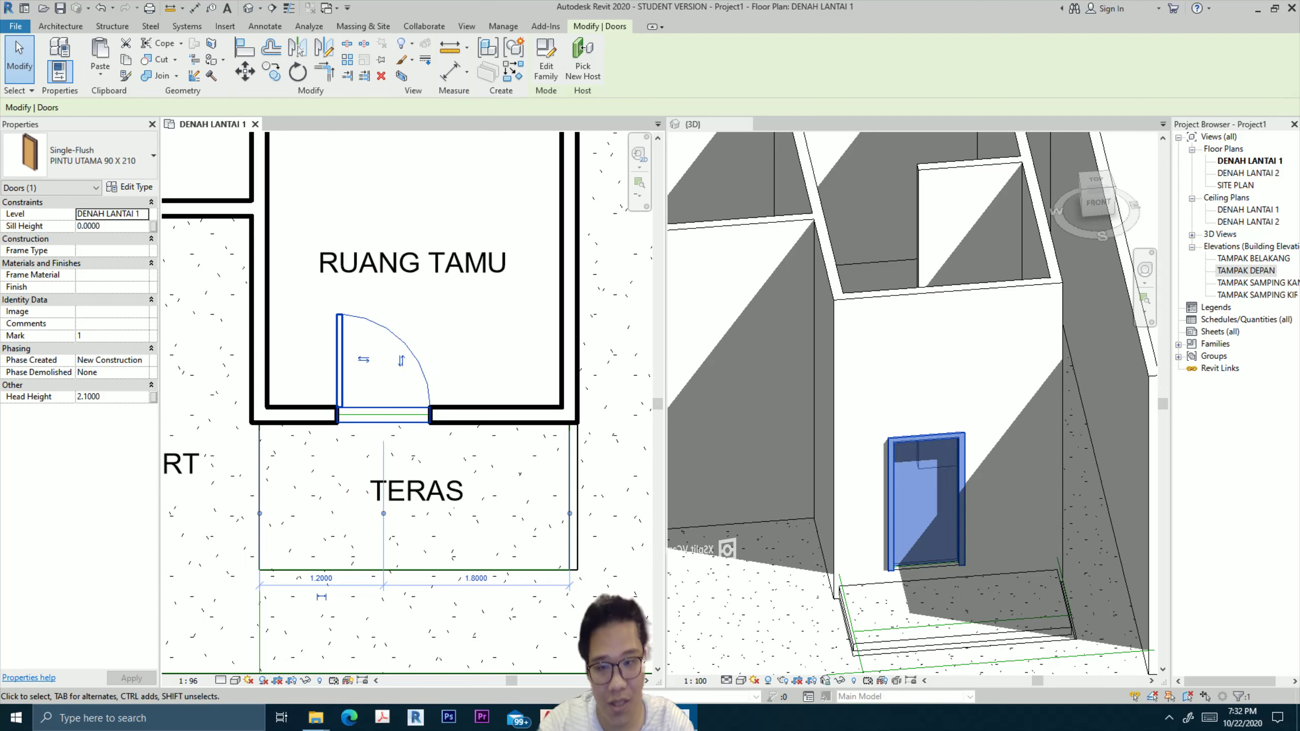
key(space)
key(space)
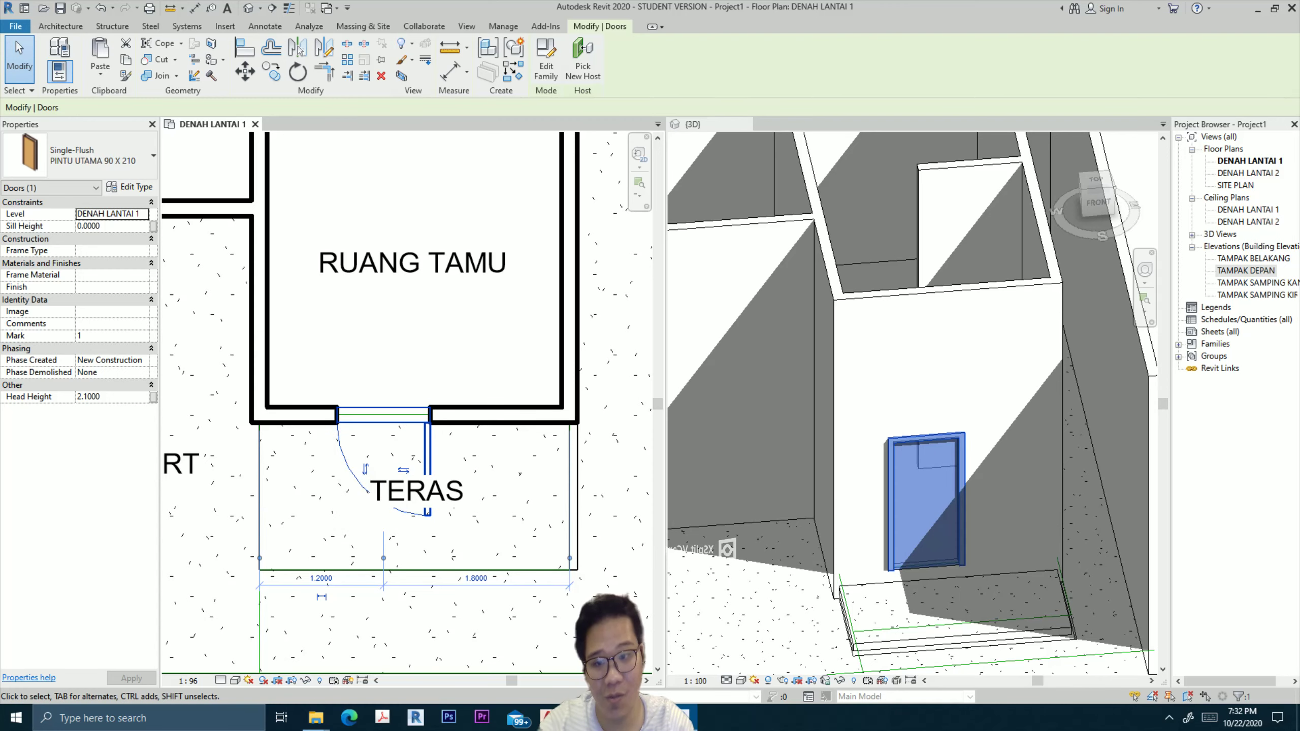
key(space)
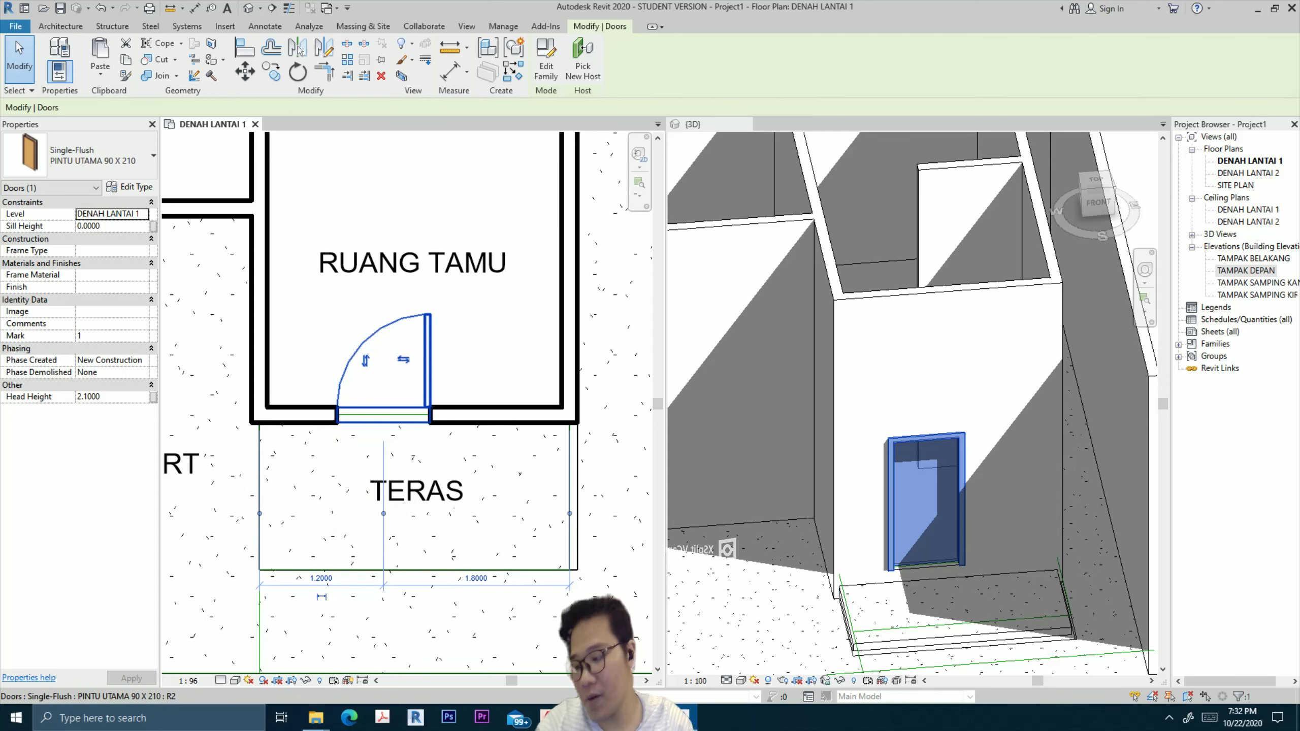
key(Escape)
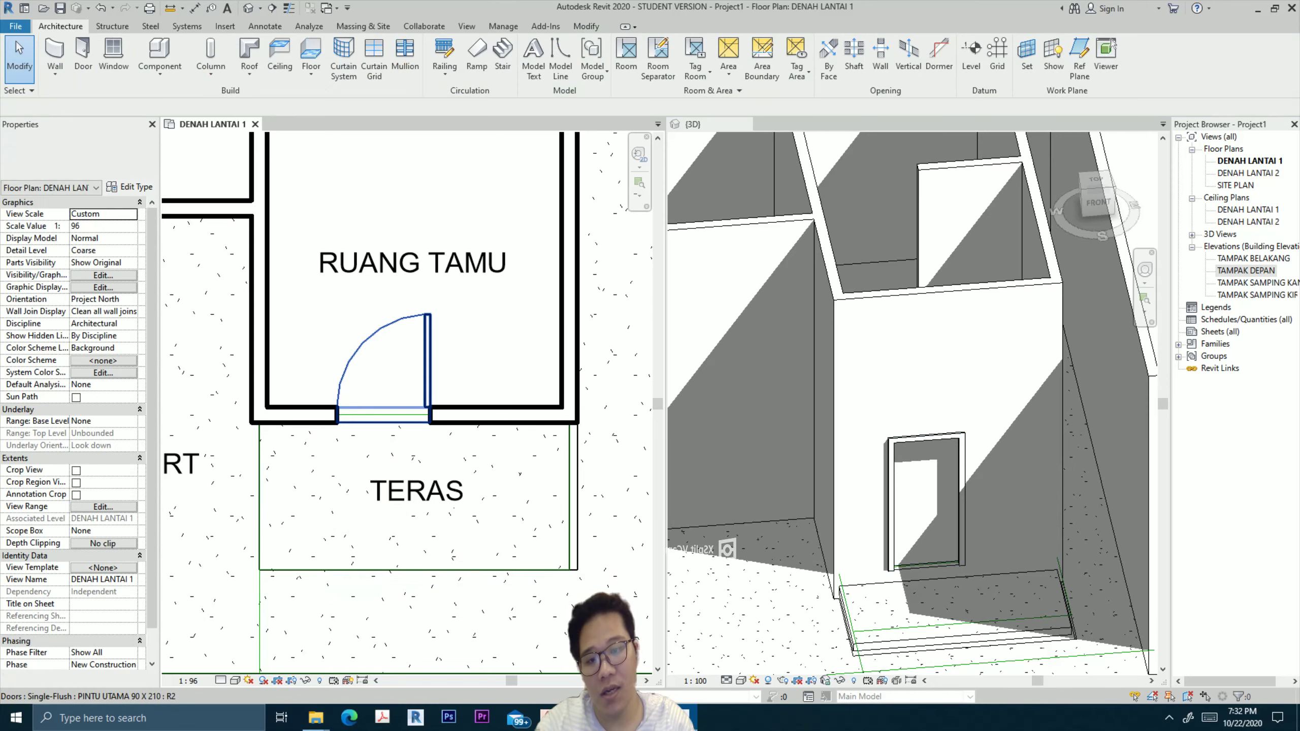
Slide the door along the wall until it is centred with 1.5000 on each side.
click(427, 366)
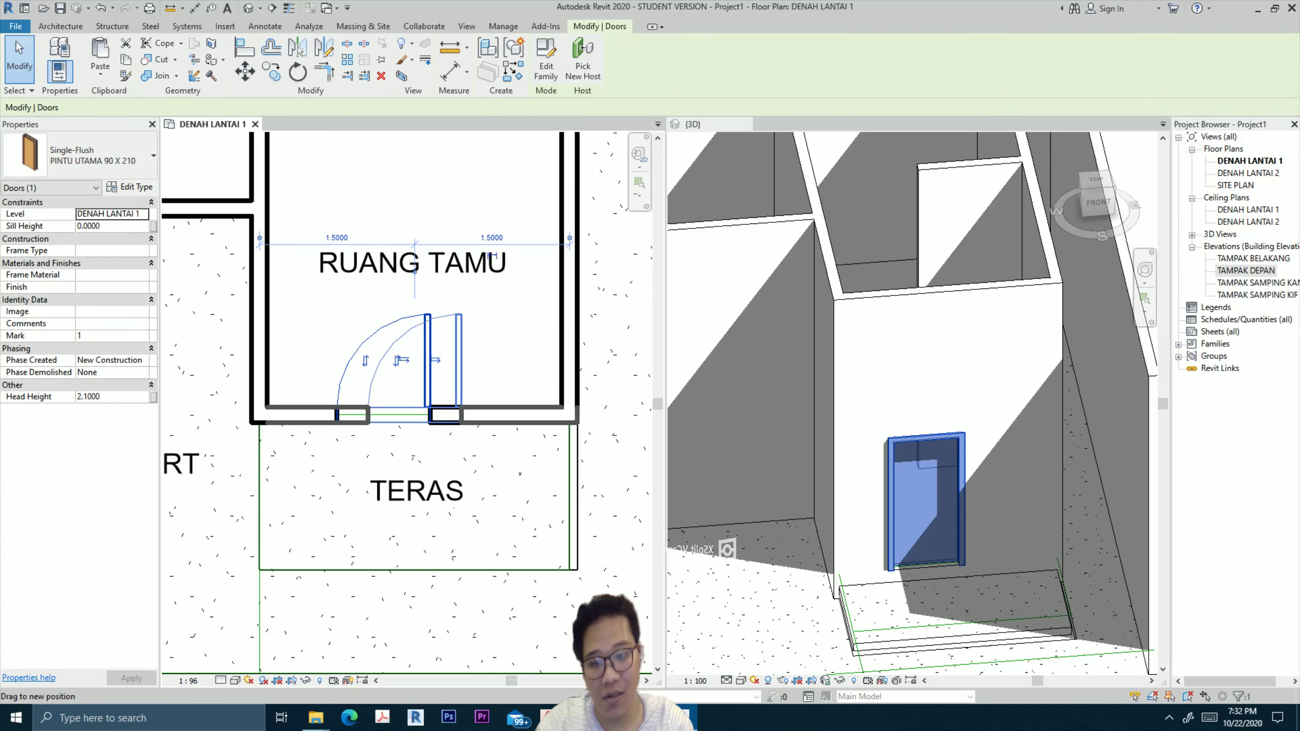
drag(384, 416, 426, 417)
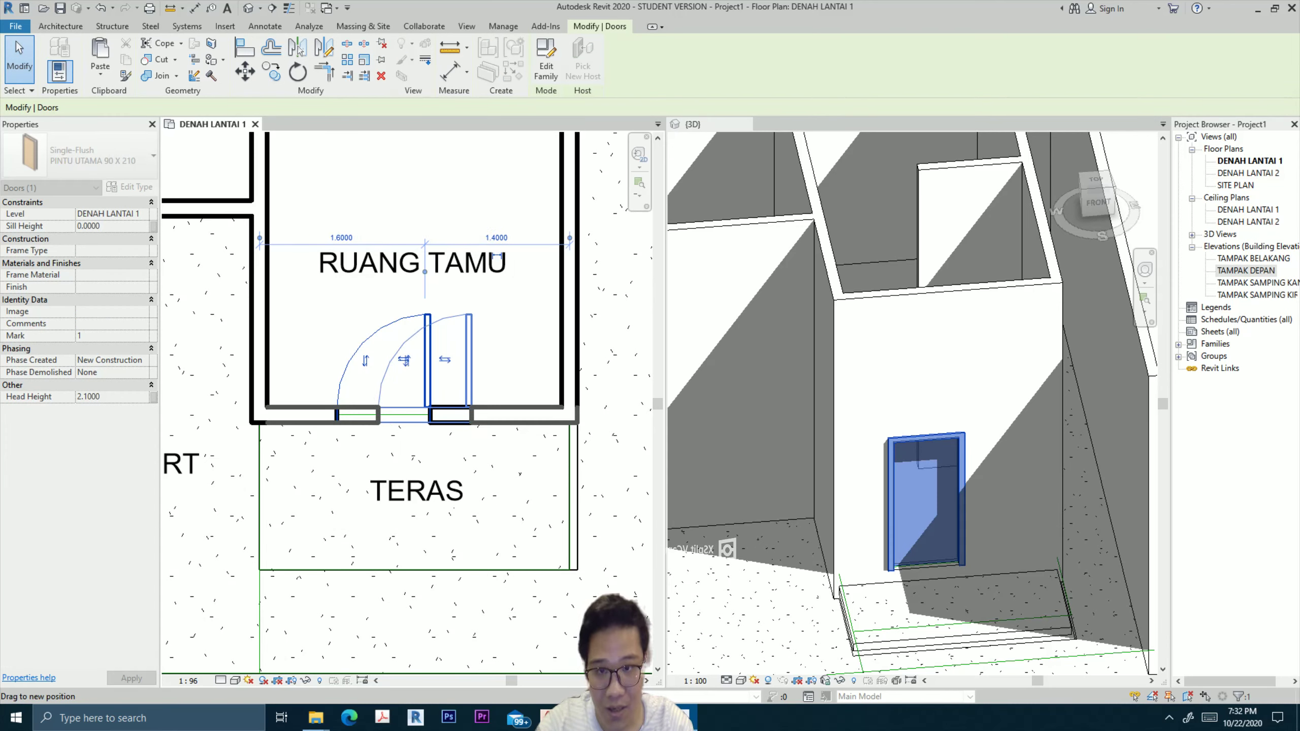
drag(425, 418, 415, 417)
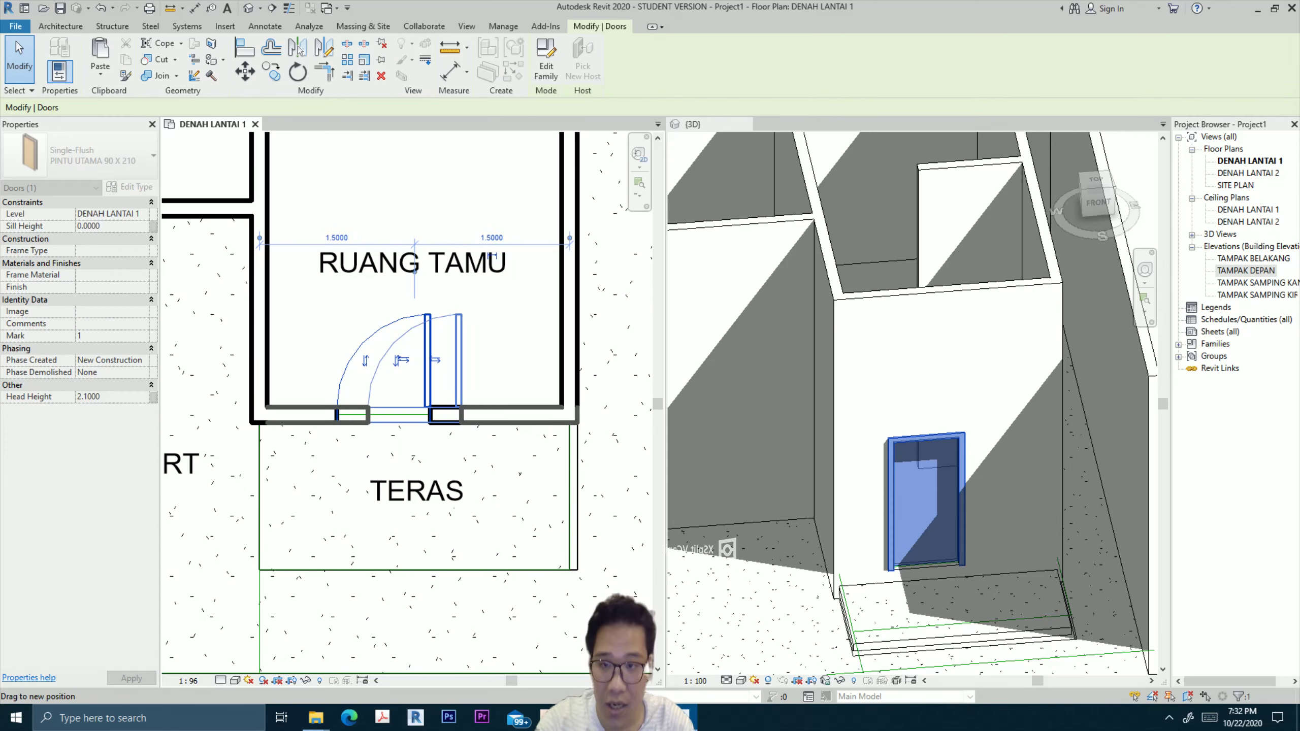
key(Escape)
scroll(431, 287, down, 5)
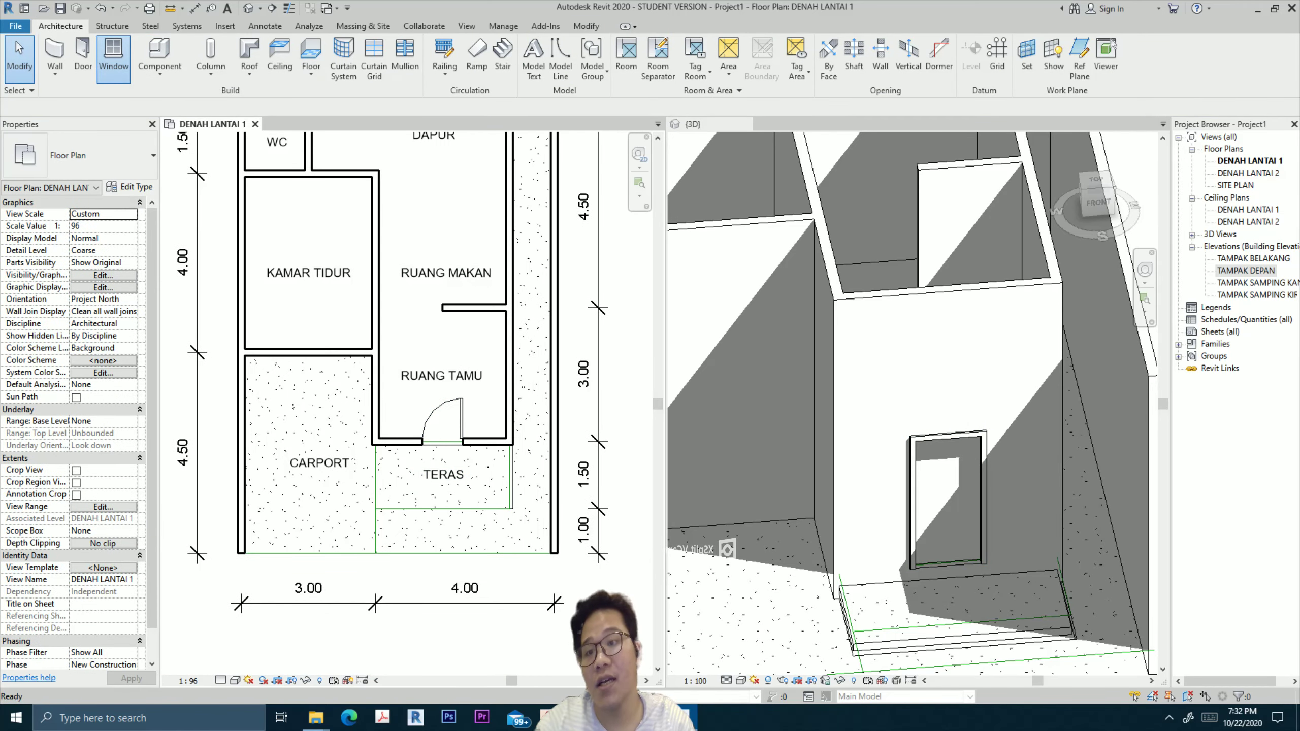
Duplicate the Fixed window type as 60 X 90 with height 0.9000 and width 0.6000.
click(114, 54)
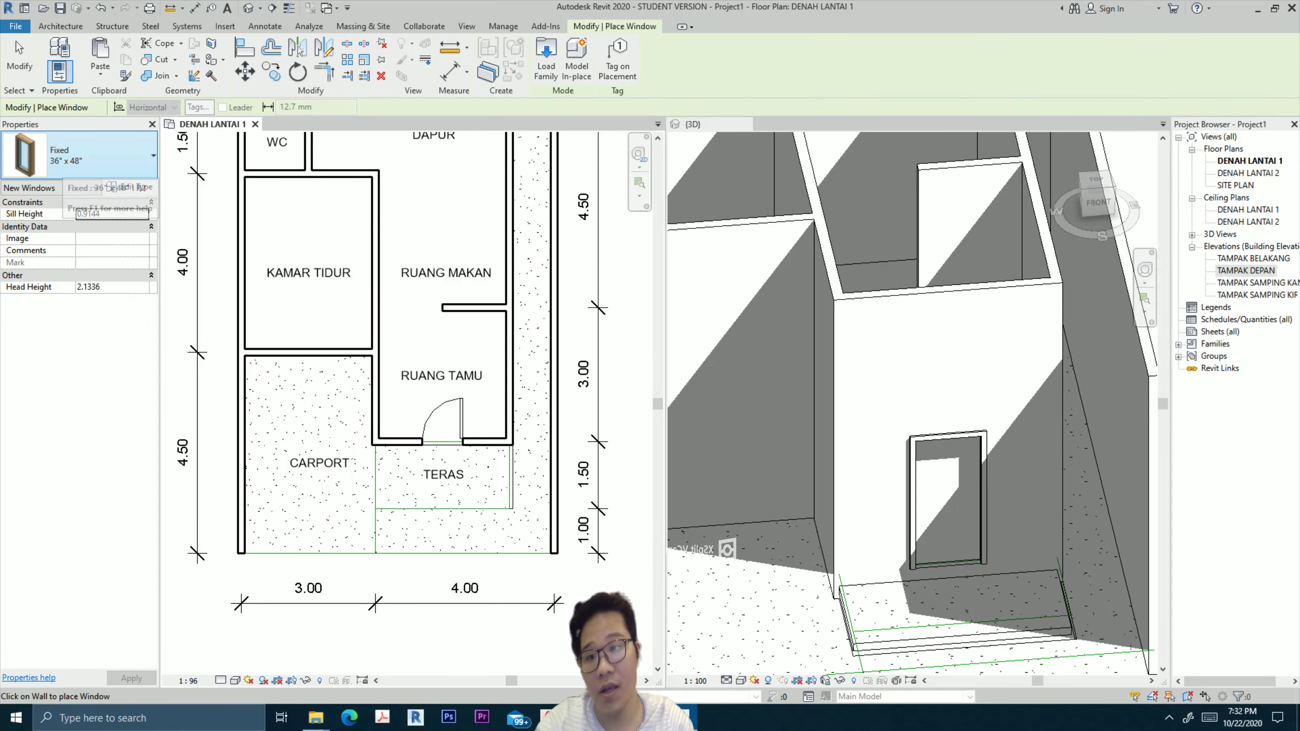
click(132, 187)
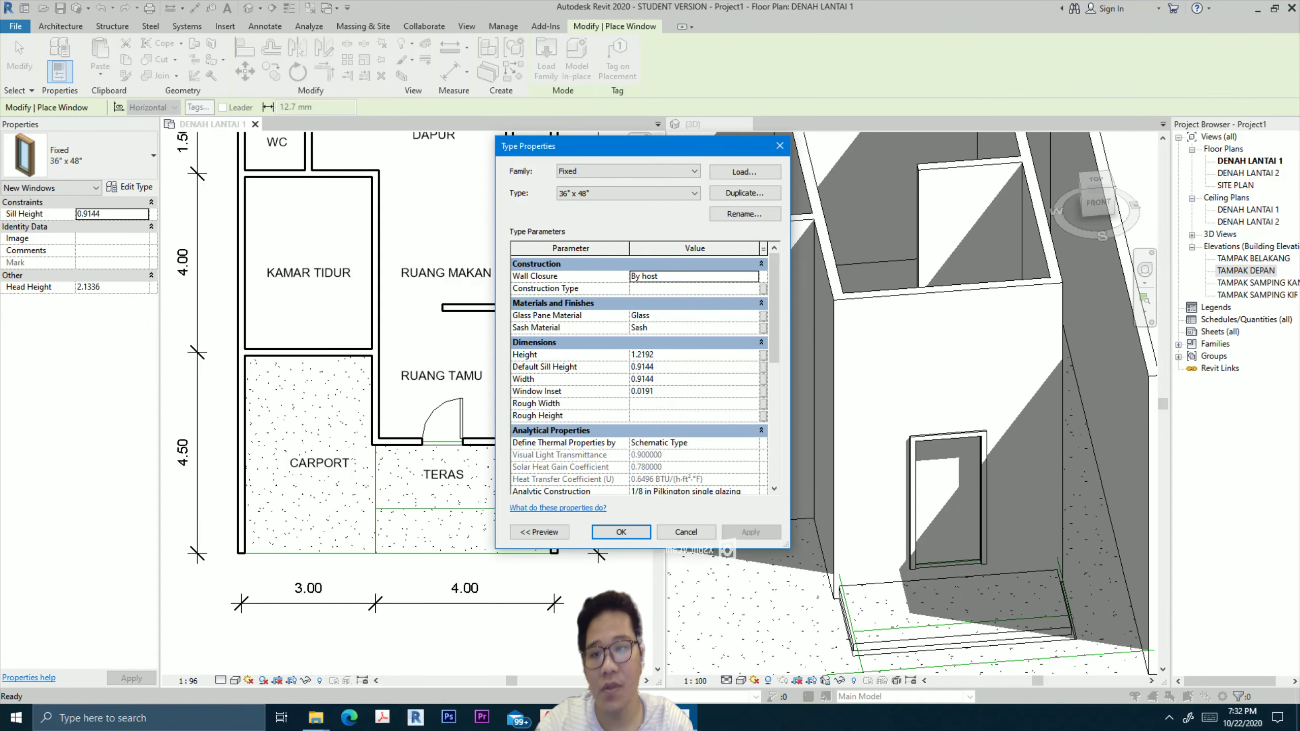
click(744, 193)
text(60 X 90)
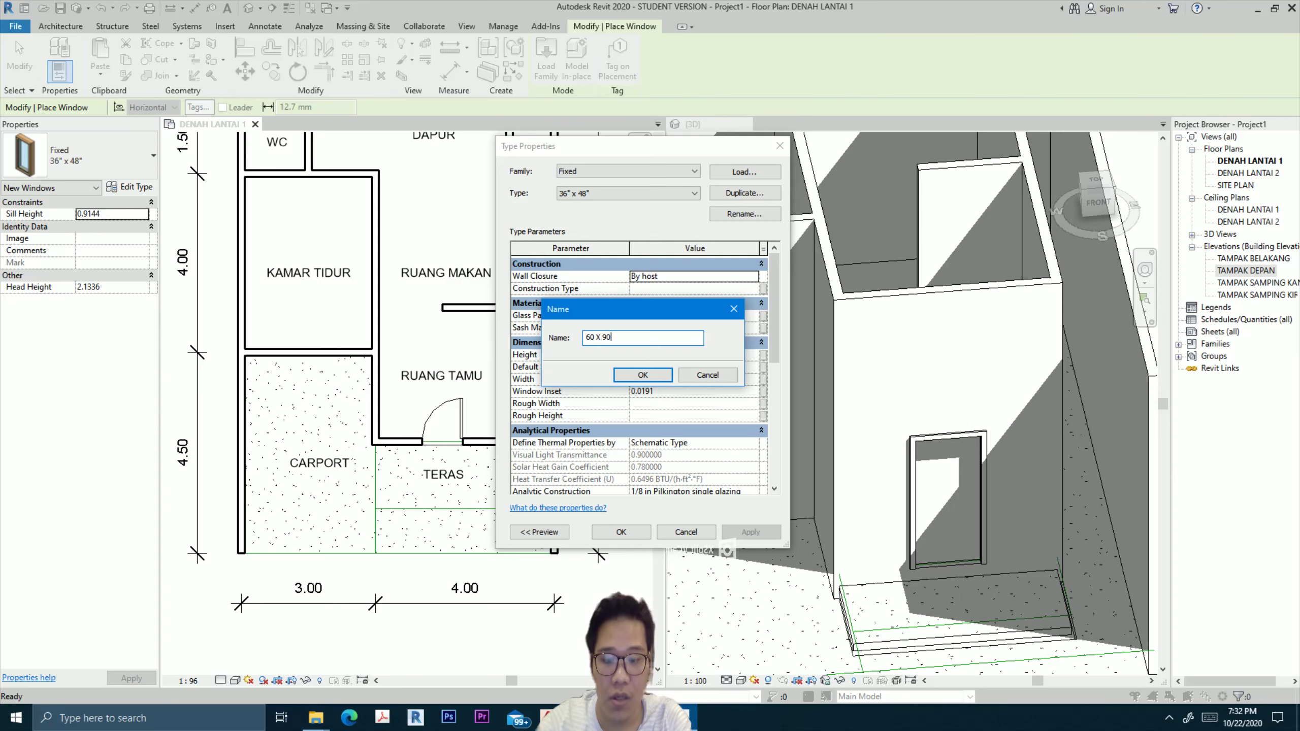
key(Return)
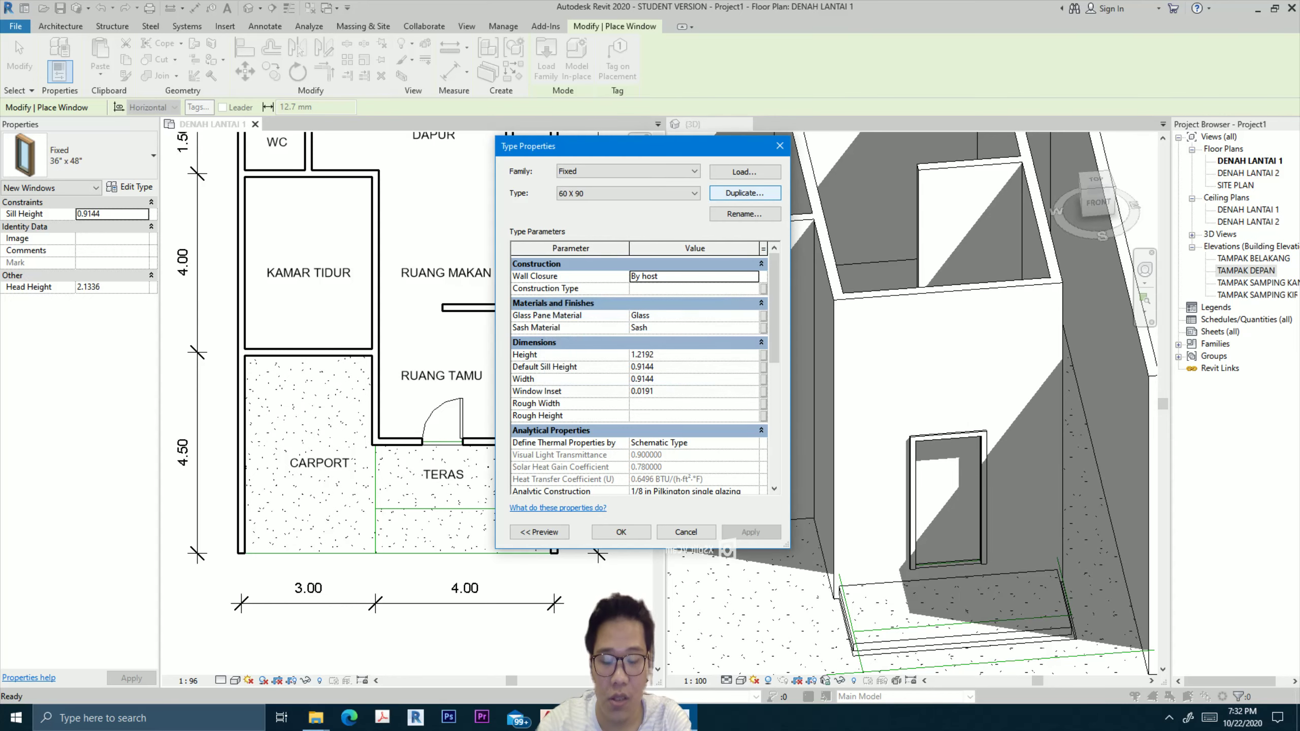
click(665, 354)
text(0.9000)
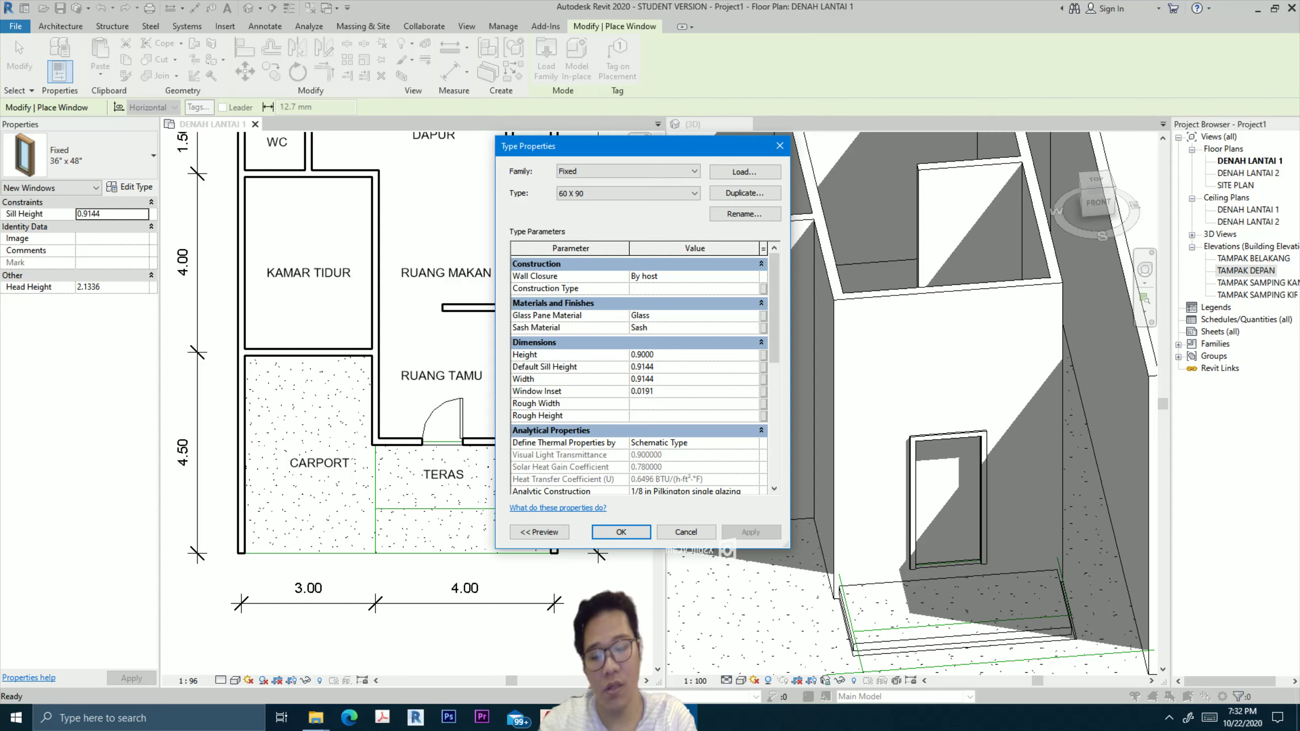
key(Tab)
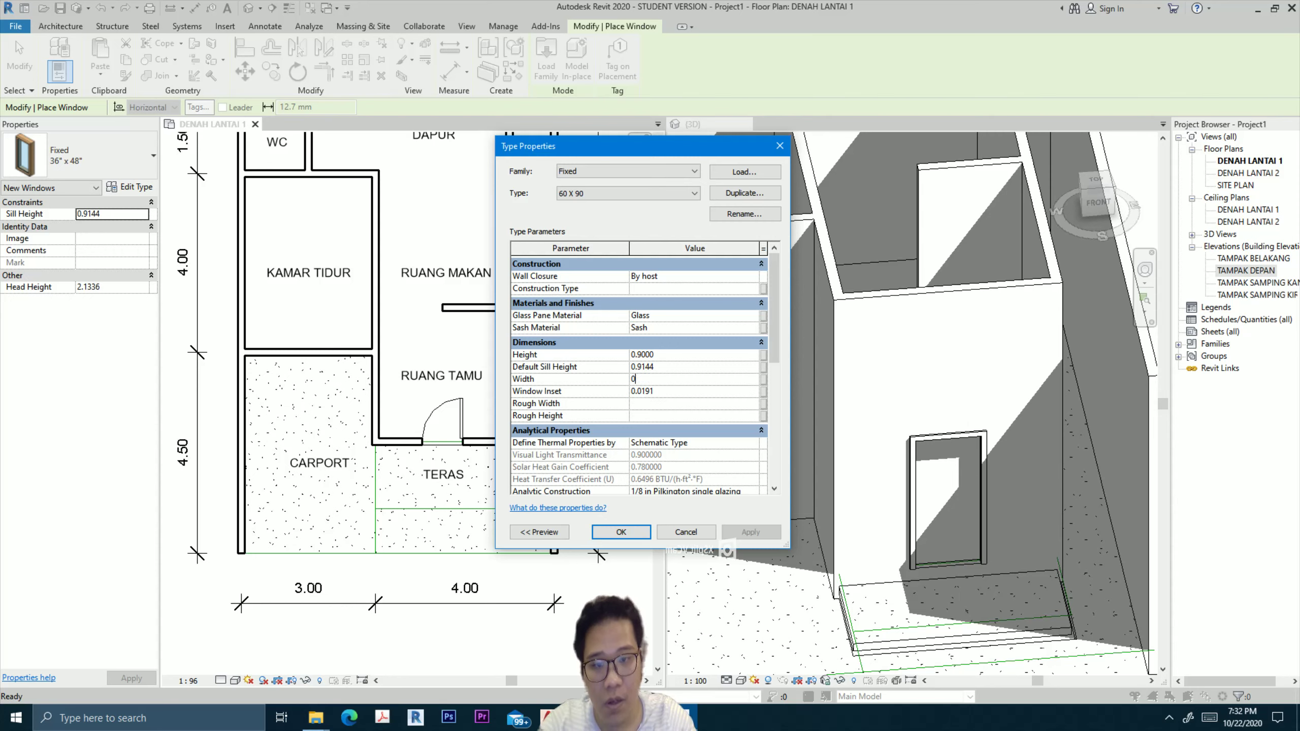
text(.6000)
key(Tab)
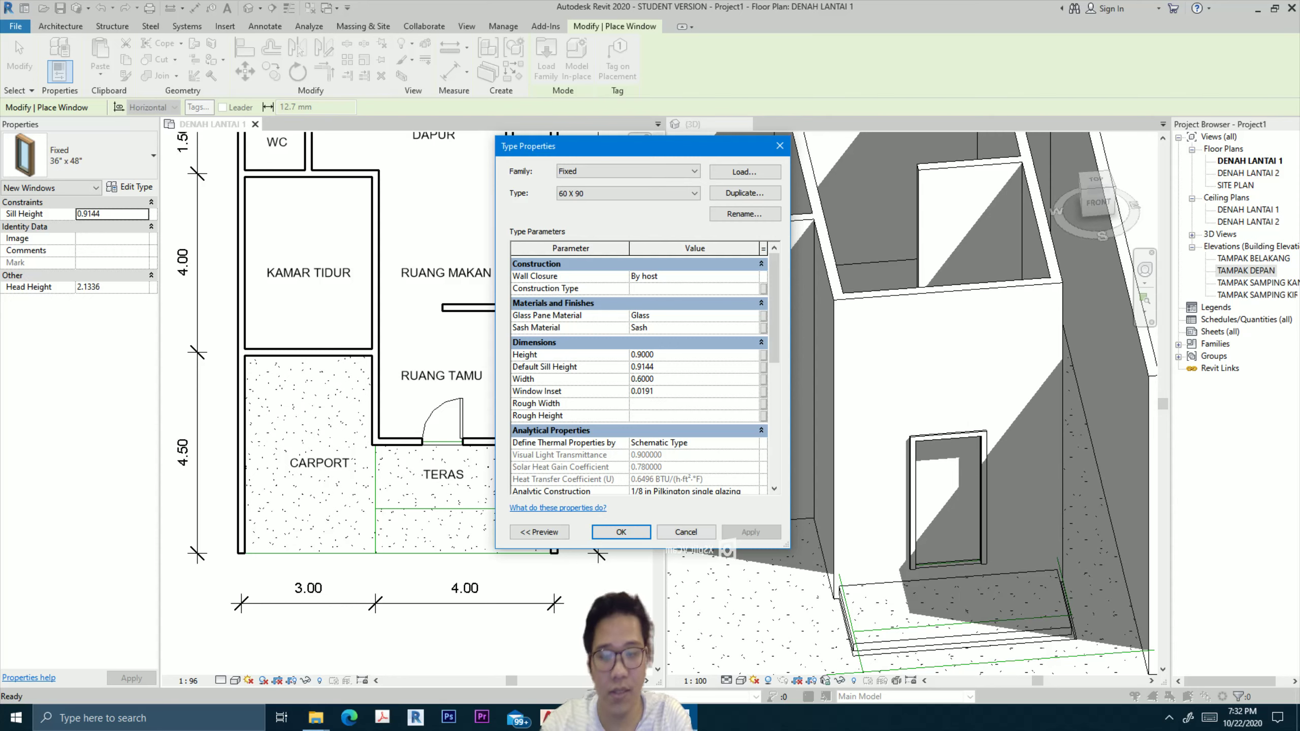
Accept the 60 X 90 type and place two windows side by side on the KAMAR TIDUR/CARPORT wall.
click(621, 531)
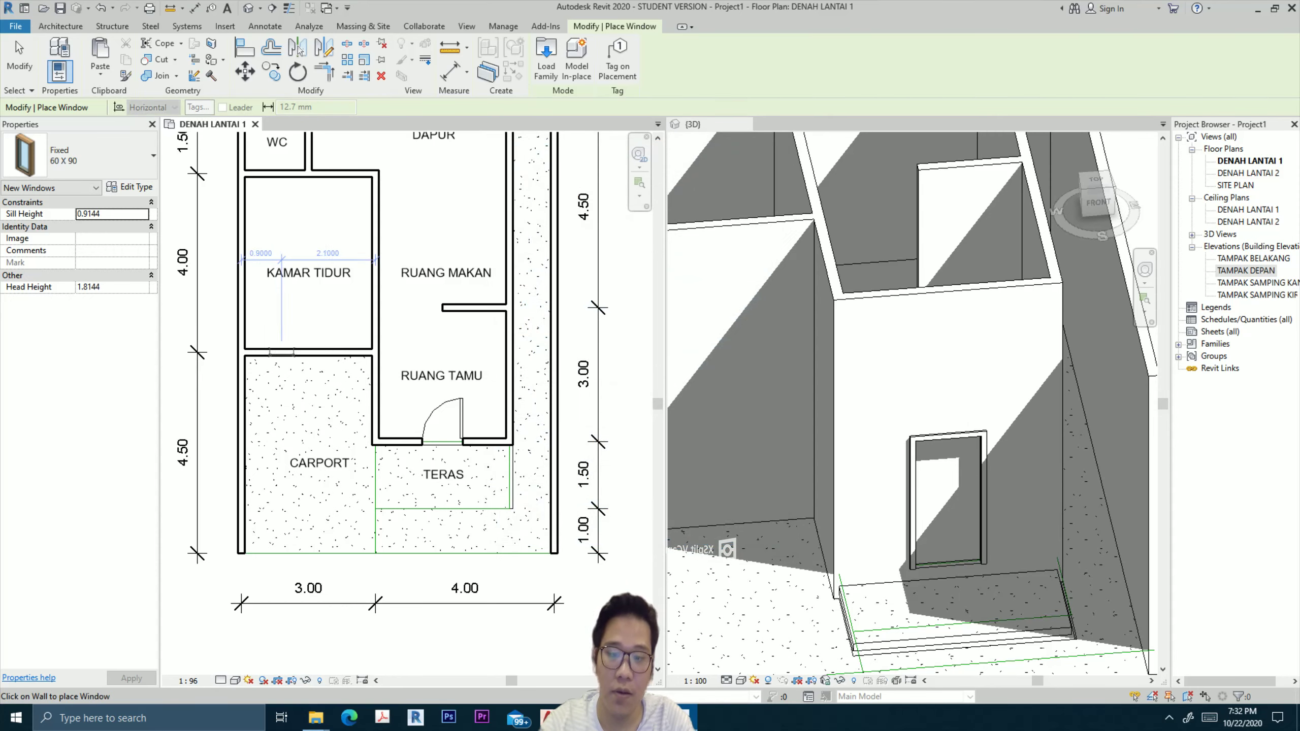
scroll(284, 361, up, 1)
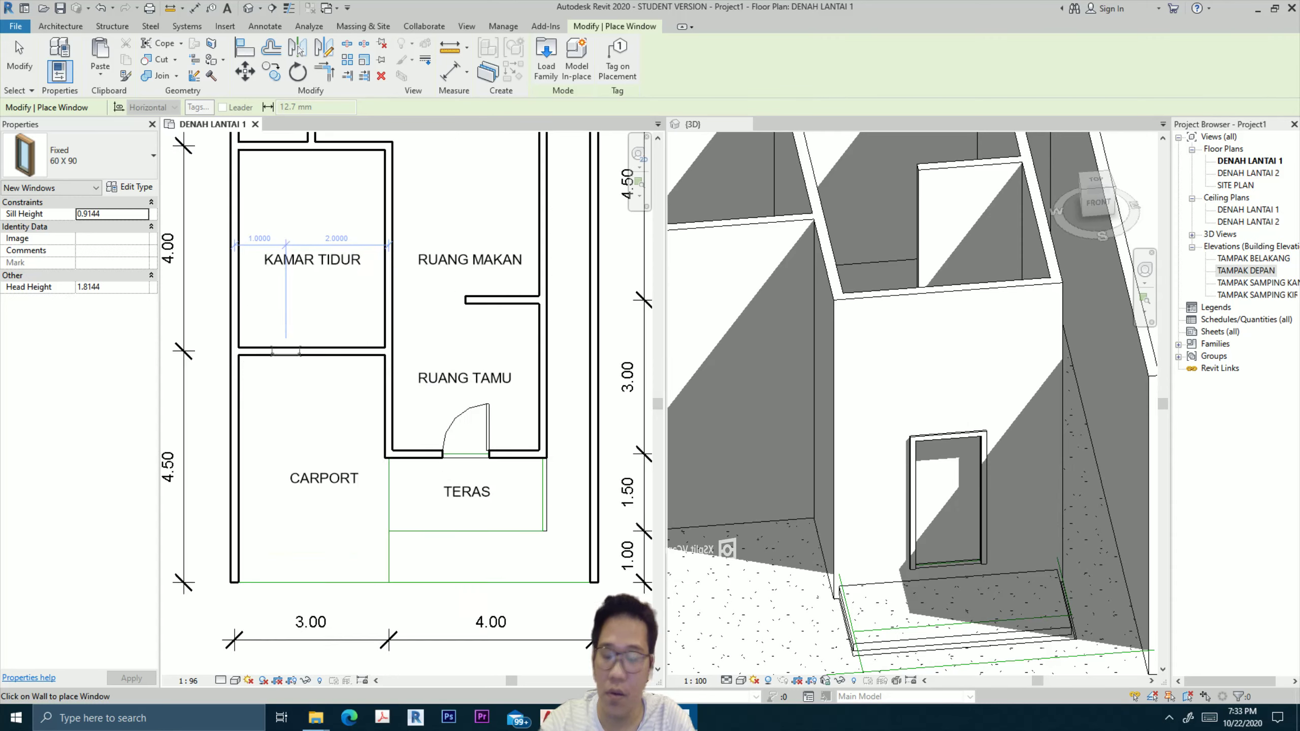
scroll(287, 357, up, 2)
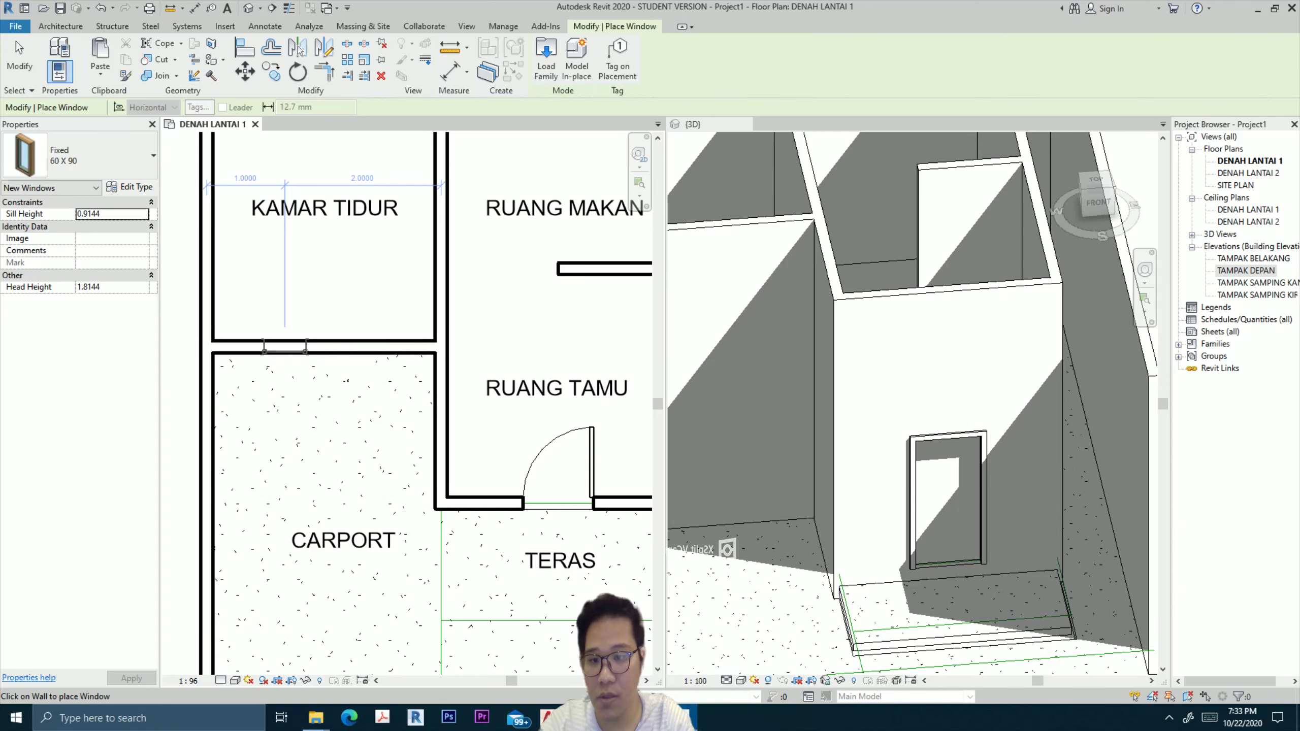
click(284, 347)
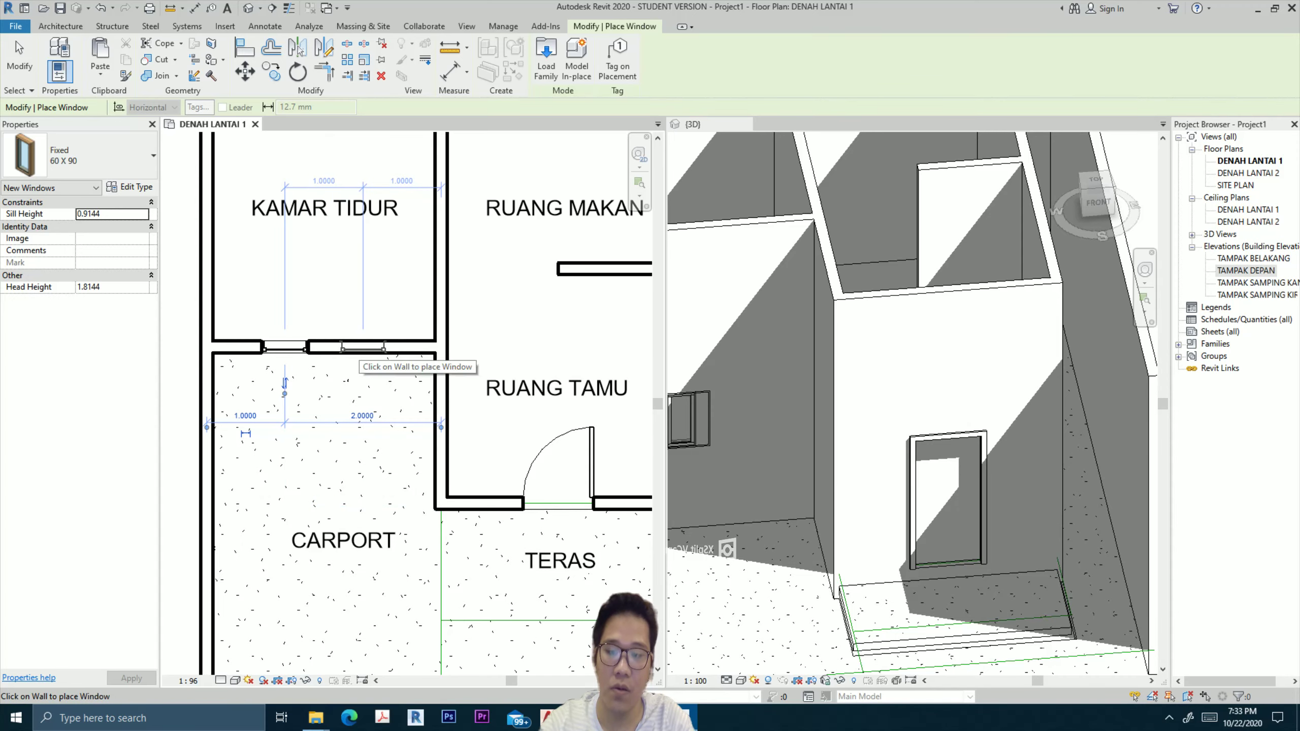
click(363, 348)
key(Escape)
key(Escape)
click(922, 409)
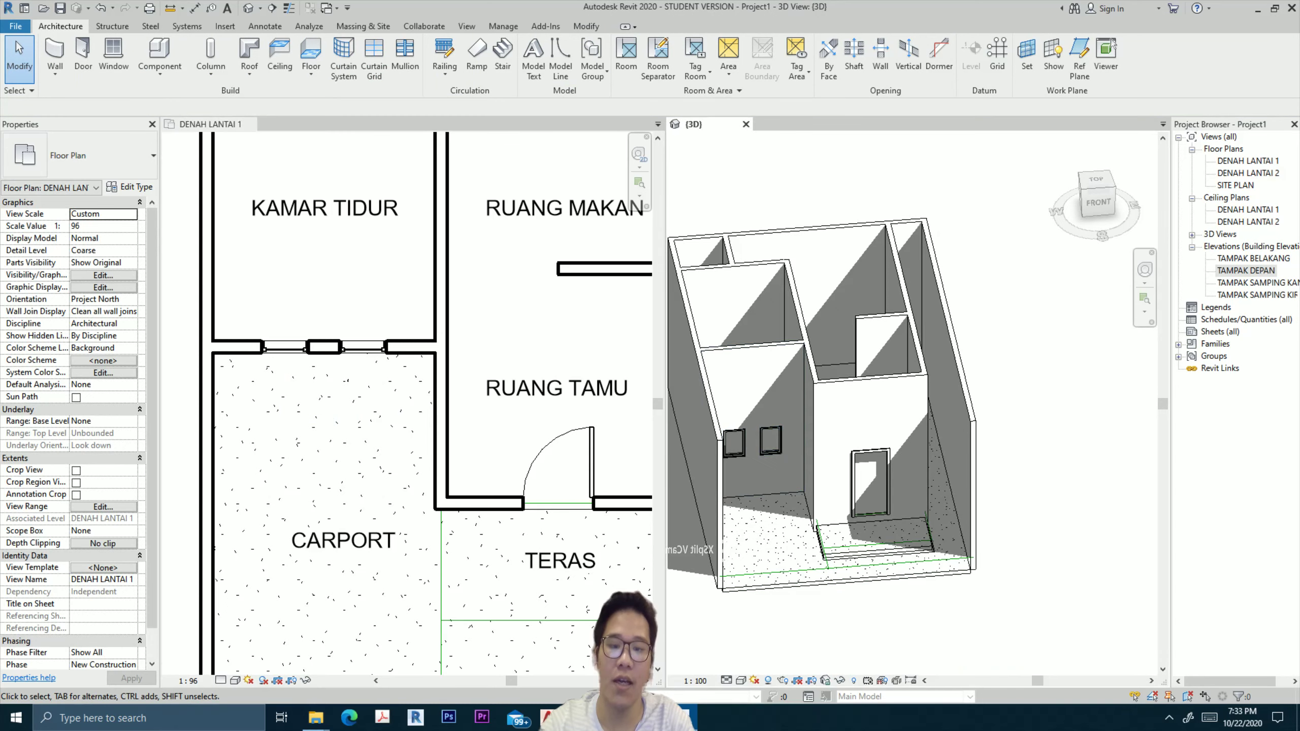
Set the front door's sill height to -0.2 in the 3D view.
scroll(911, 405, down, 3)
mouse_move(912, 405)
shift+middle_down()
mouse_move(820, 476)
mouse_move(881, 530)
shift+middle_up()
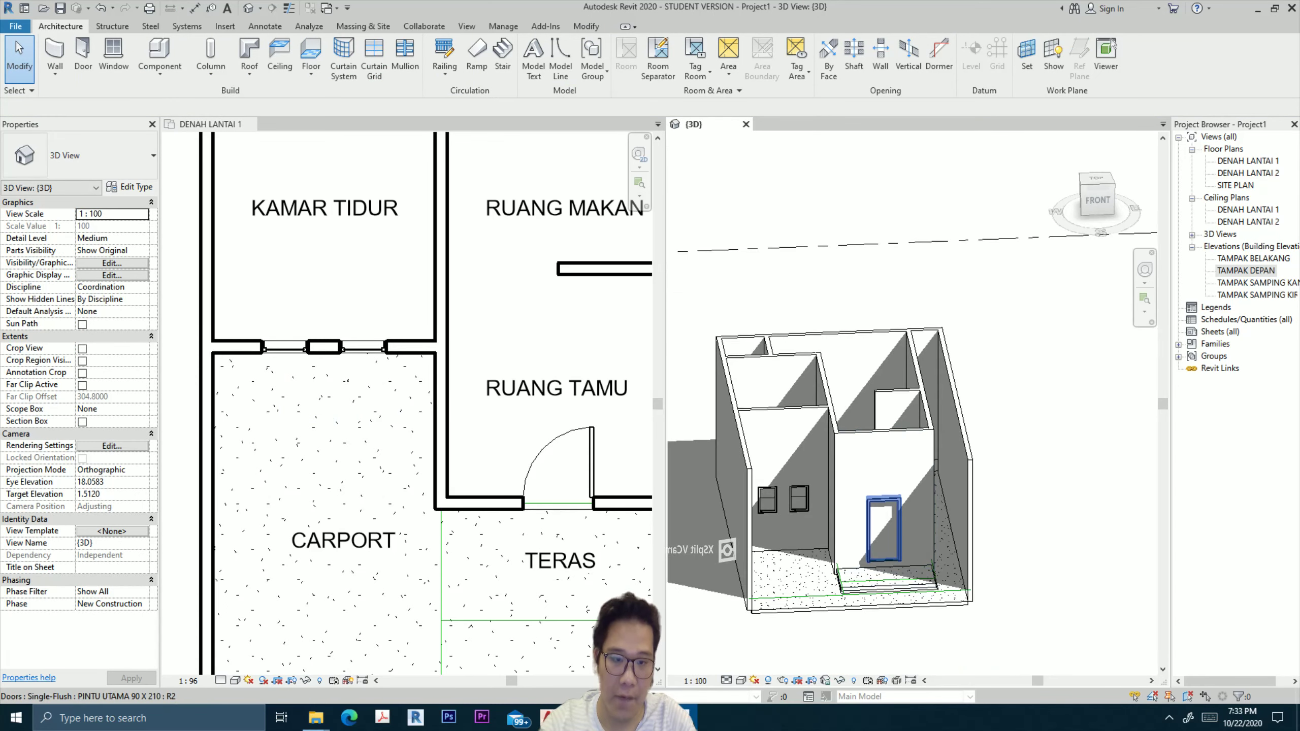
click(883, 528)
scroll(887, 555, up, 4)
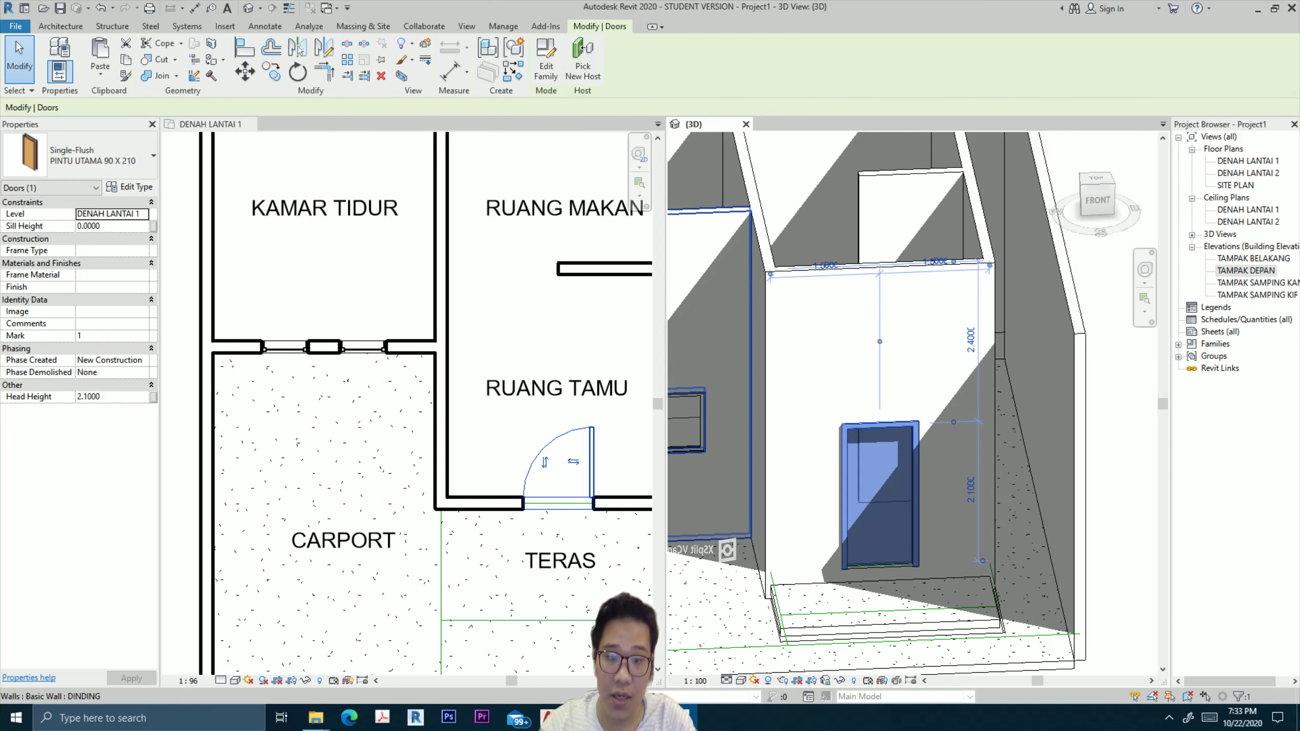
key(Tab)
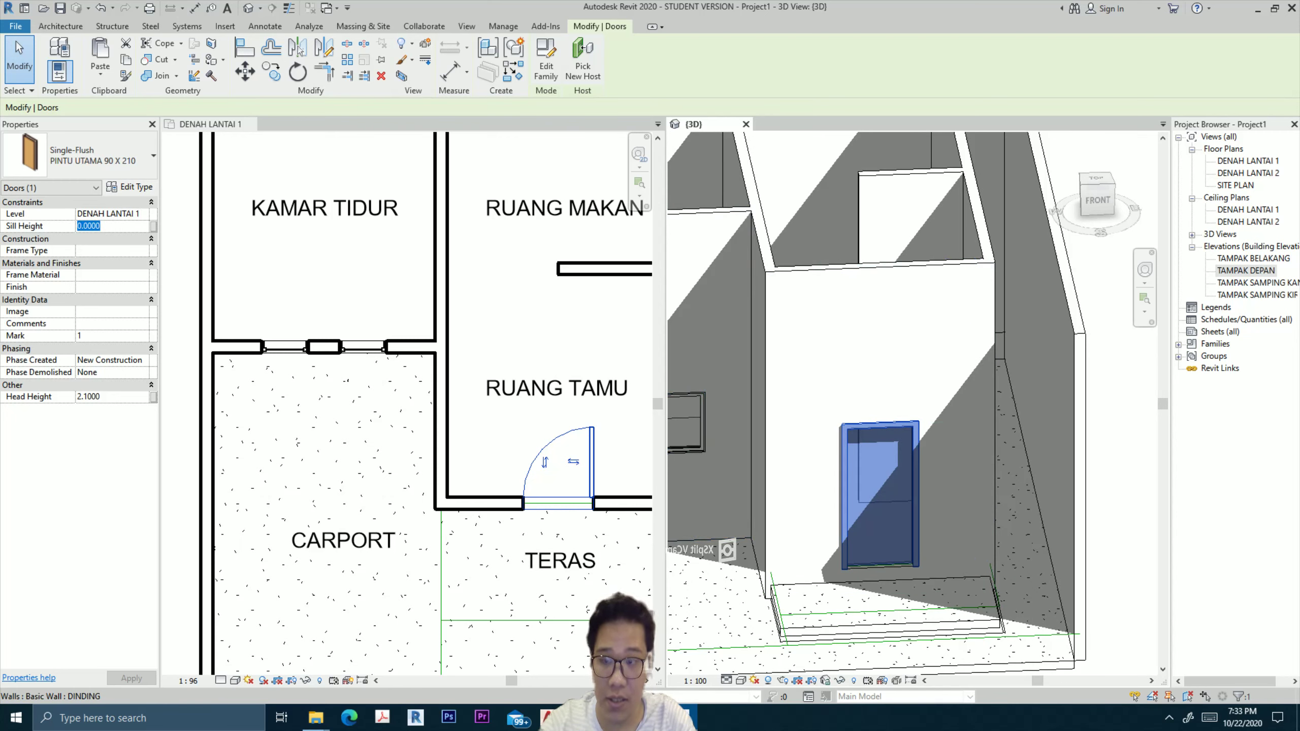
text(0.)
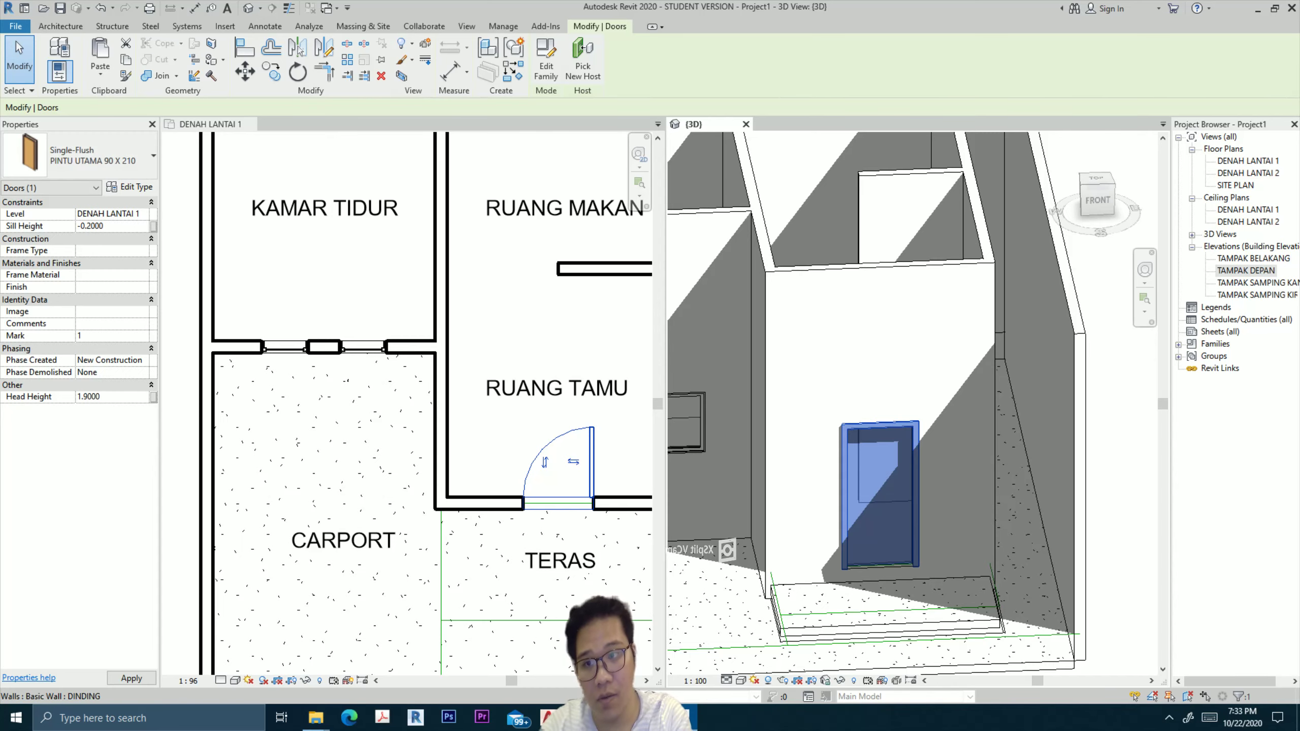
key(Escape)
Switch the 3D view to Shaded style and orbit to inspect the terrace-side wall.
scroll(870, 409, down, 5)
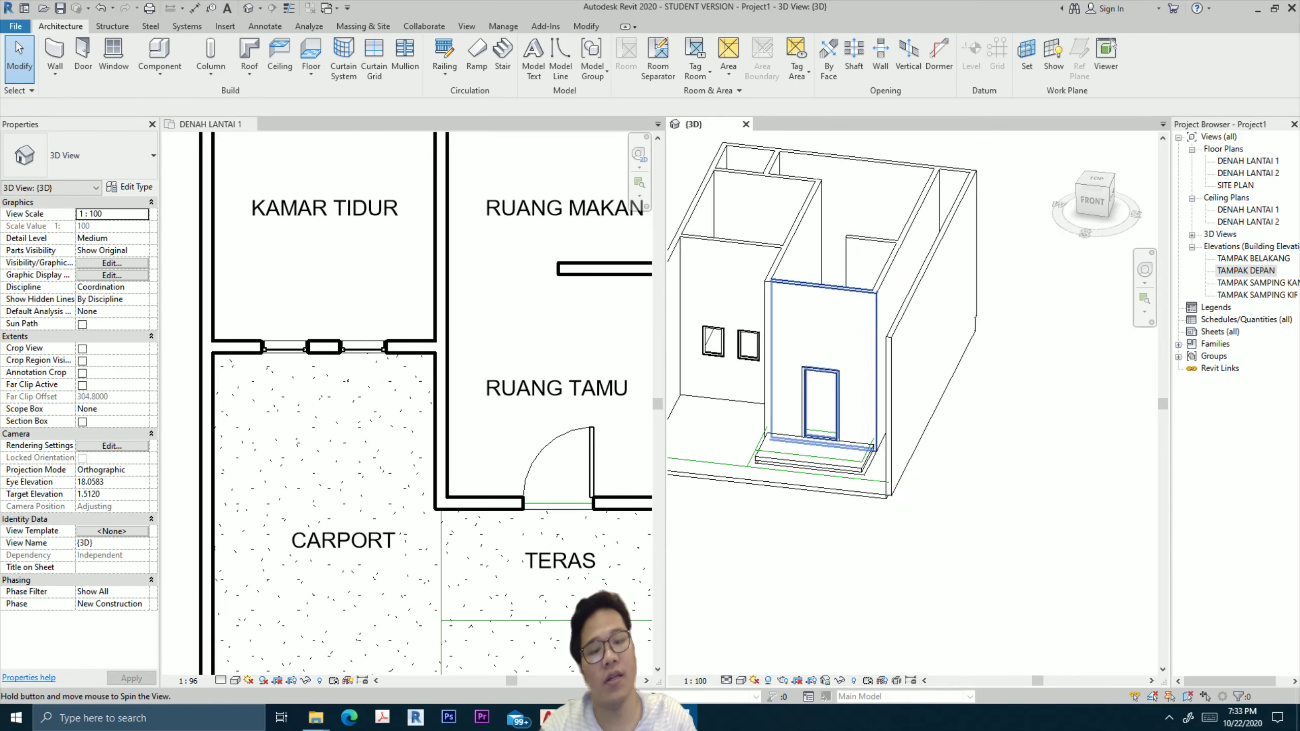
key(s)
key(d)
mouse_move(870, 359)
shift+middle_down()
mouse_move(1014, 351)
mouse_move(768, 384)
shift+middle_up()
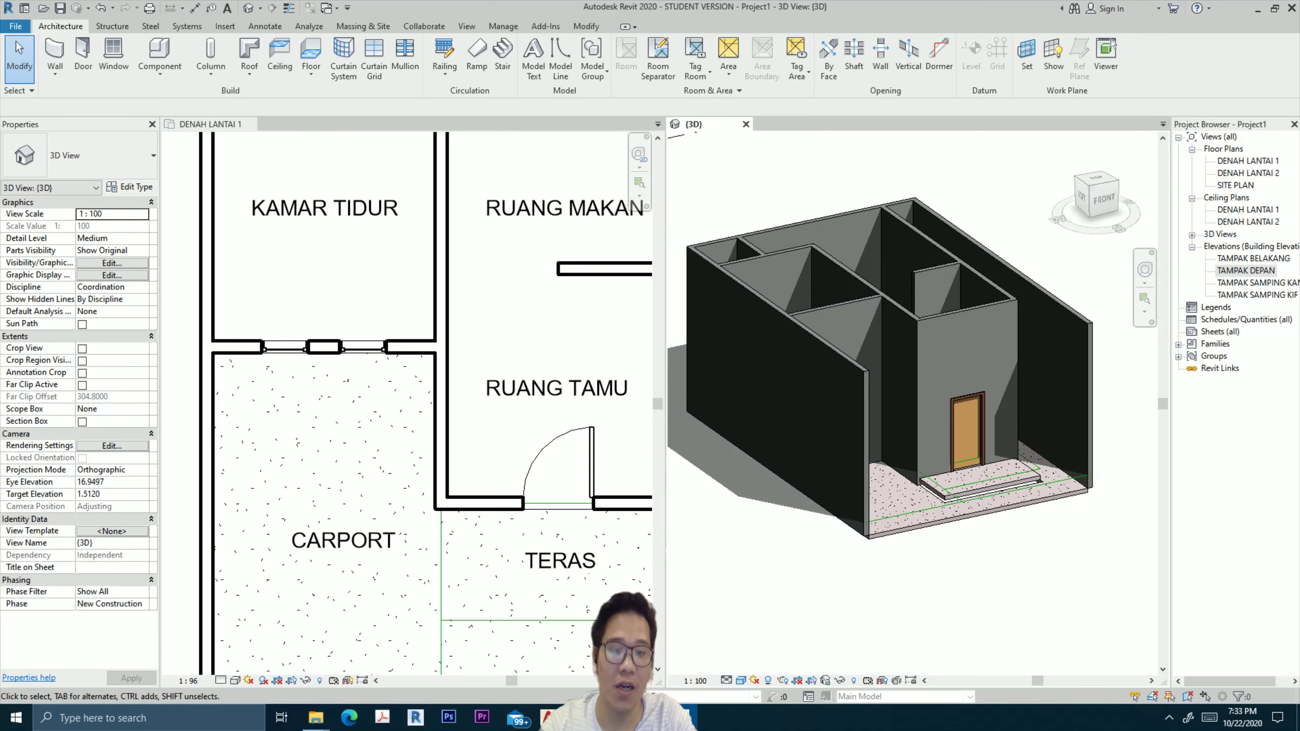
click(778, 389)
scroll(798, 379, up, 3)
mouse_move(799, 379)
shift+middle_down()
mouse_move(860, 366)
mouse_move(844, 377)
shift+middle_up()
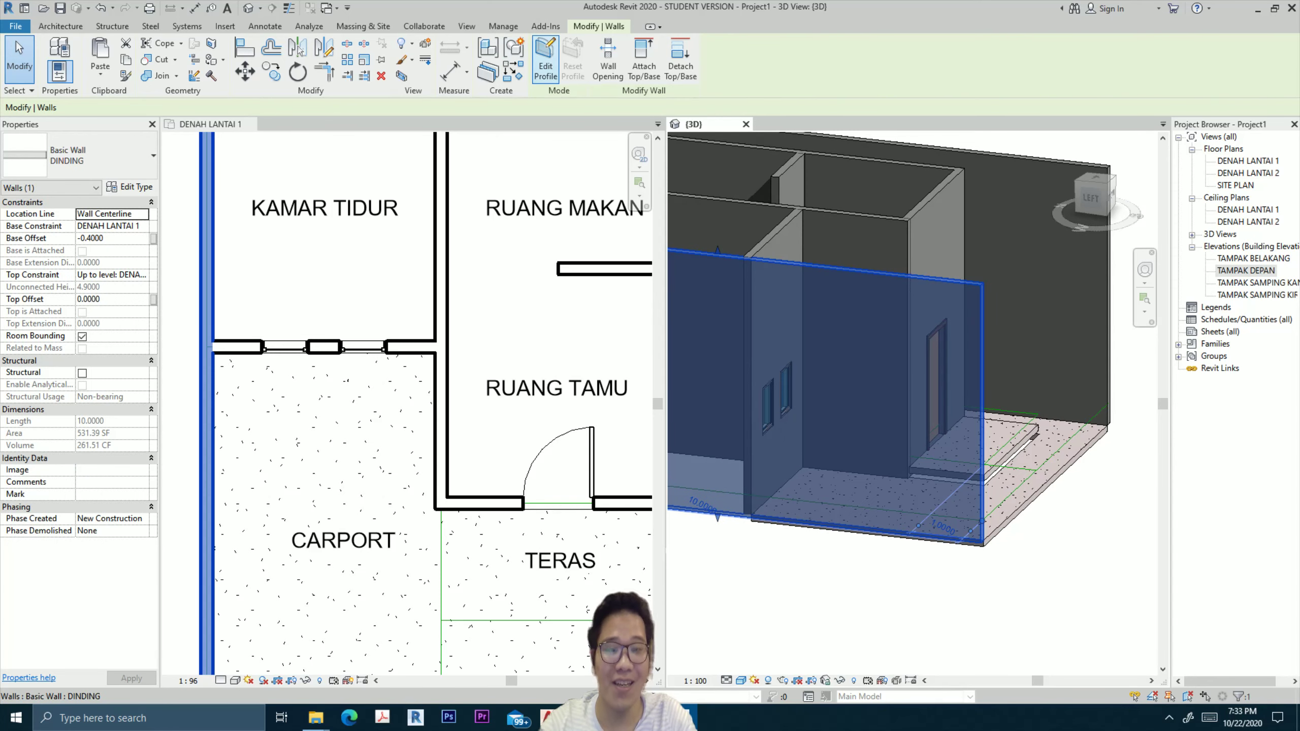
Start the side wall's profile sketch with a vertical line and a 2.5 horizontal step.
click(546, 59)
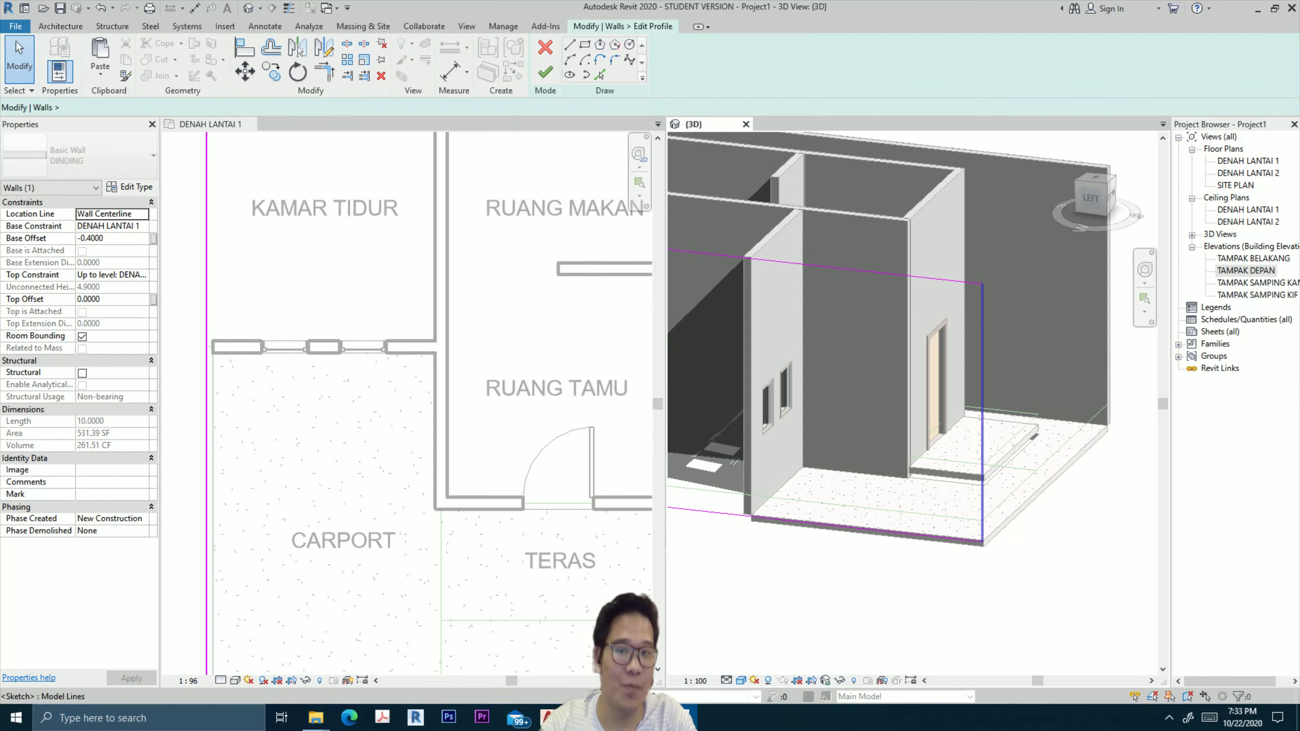
click(570, 44)
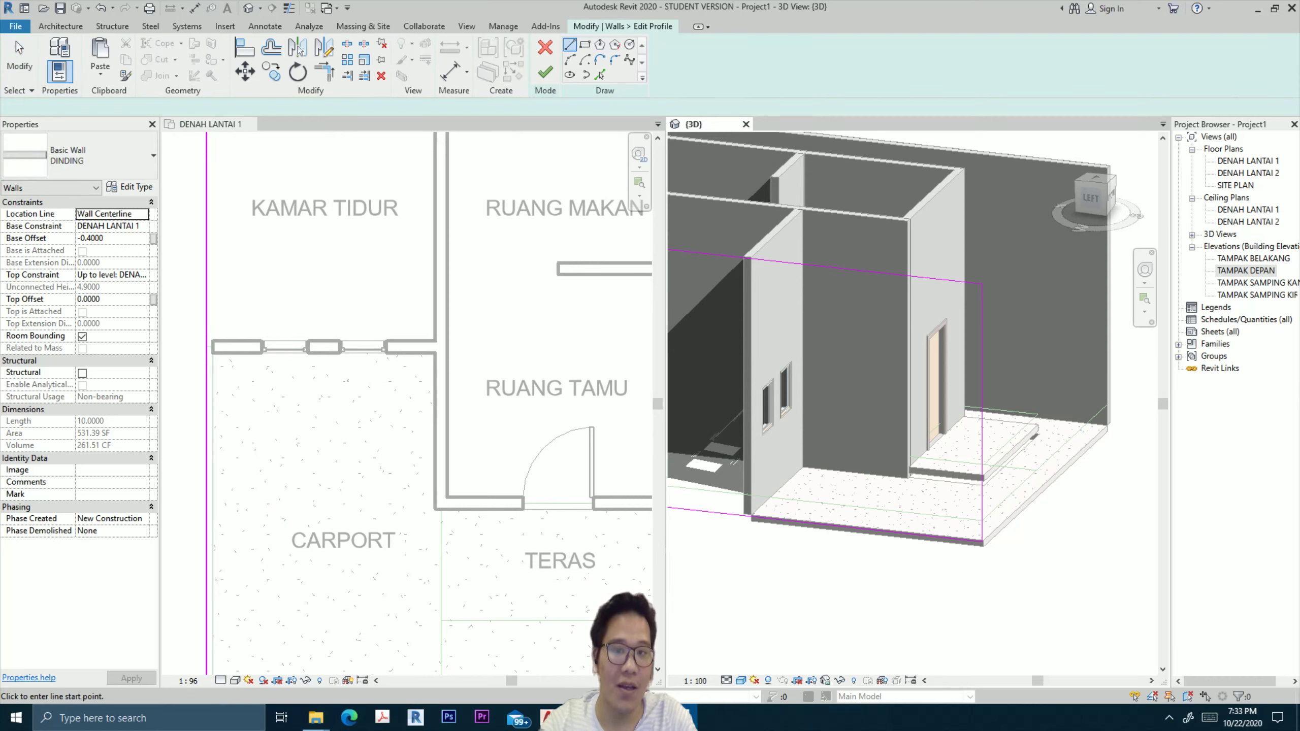
click(982, 542)
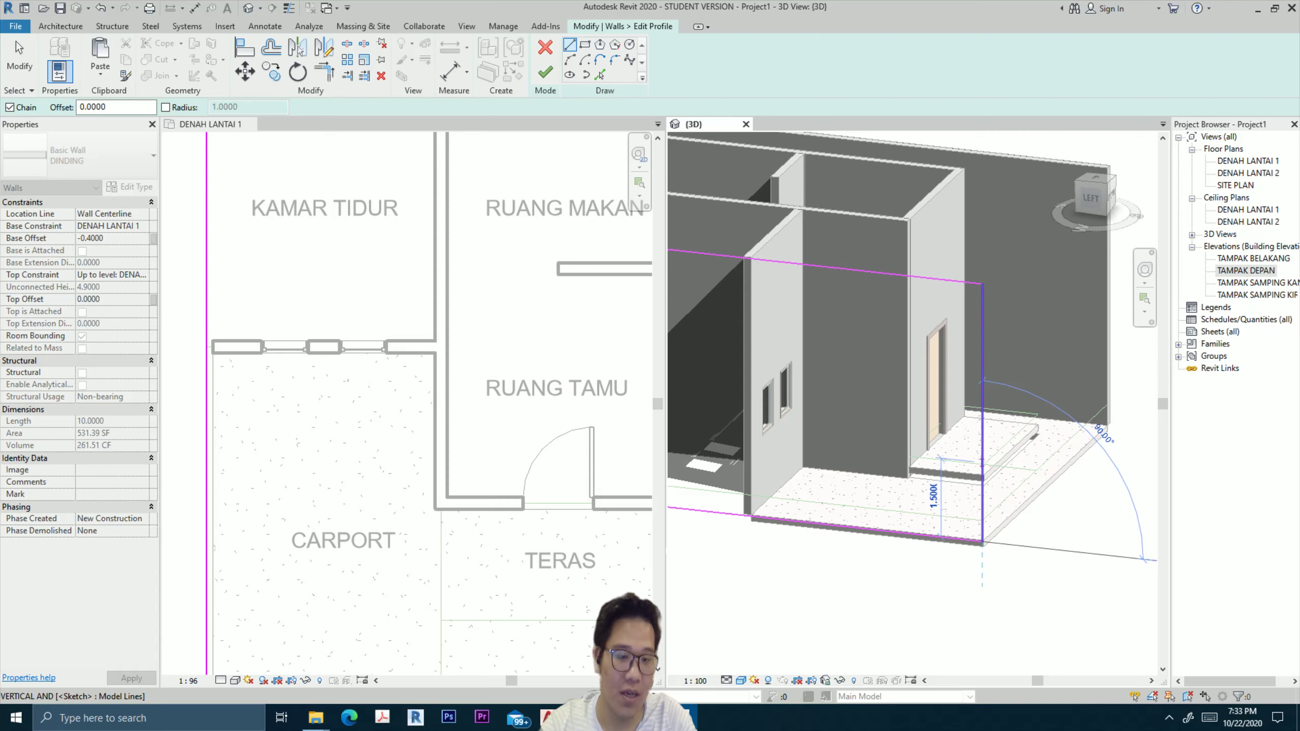
click(982, 464)
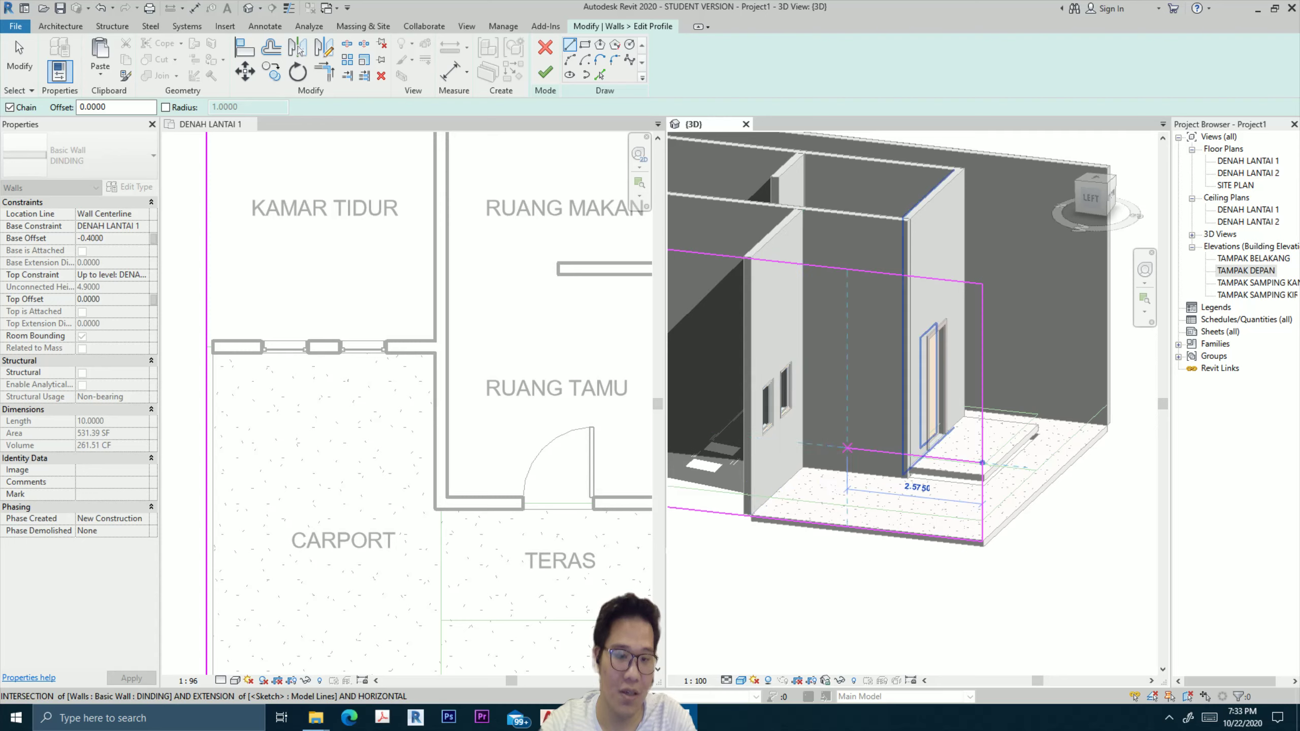
text(2.5)
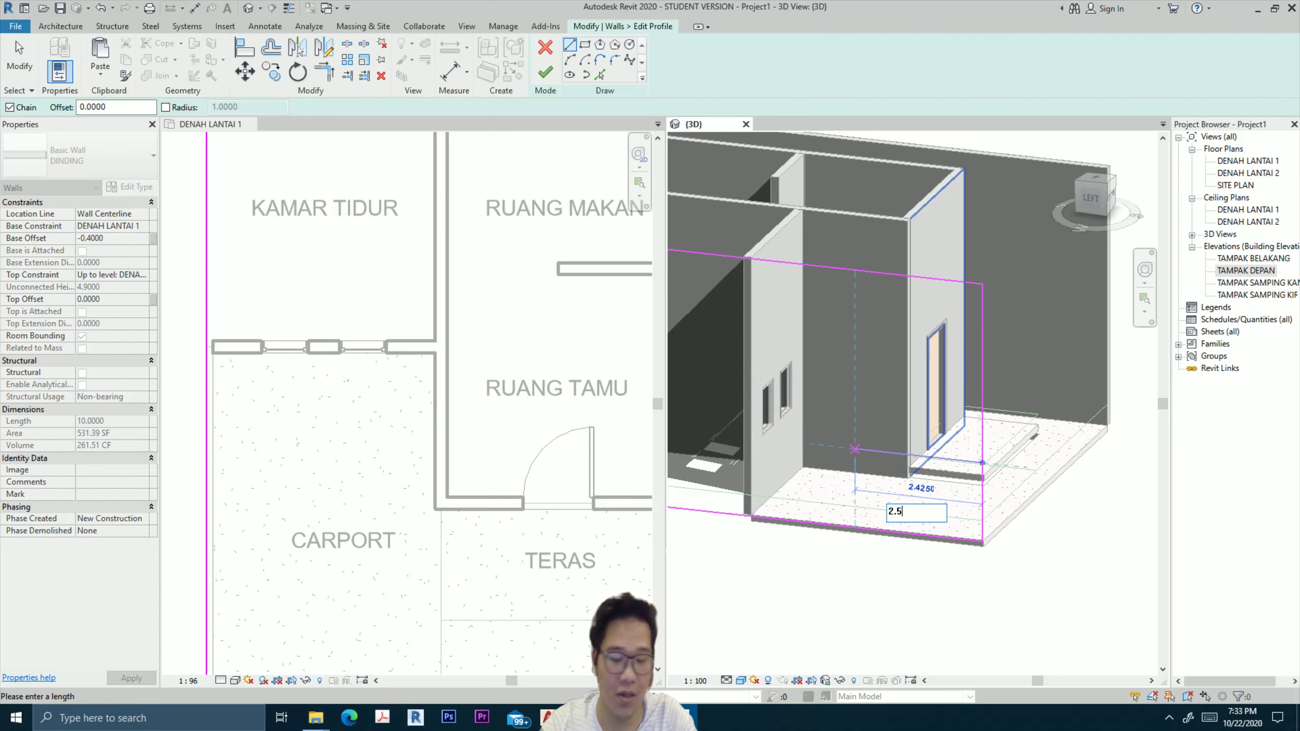
key(Return)
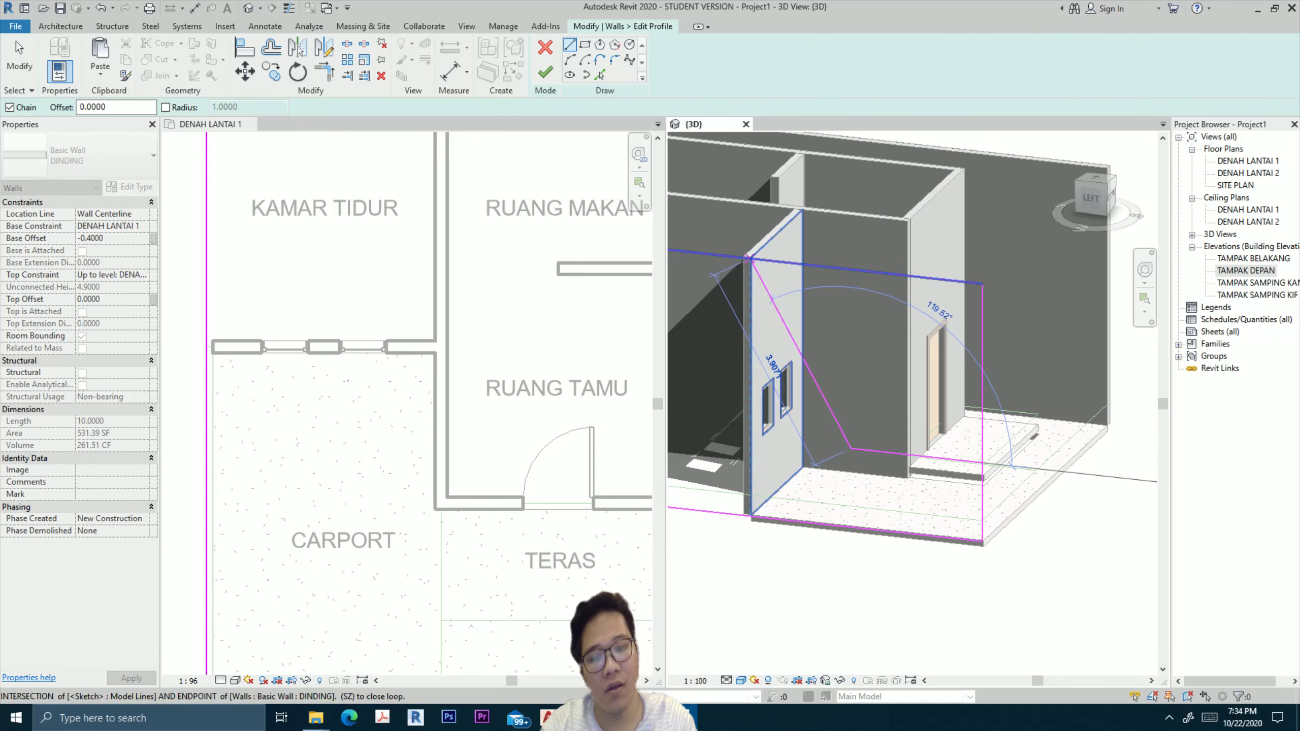
click(749, 259)
key(Escape)
key(Escape)
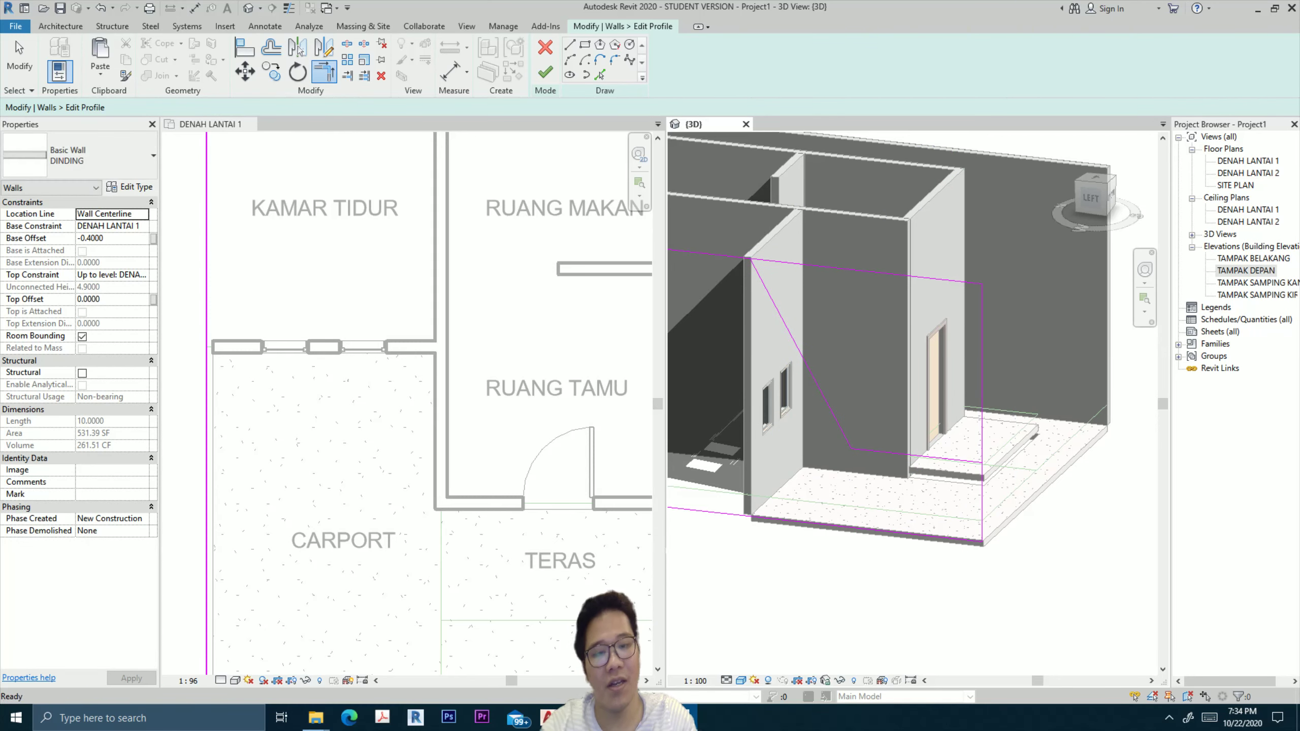
Replace the diagonal sketch line with a vertical line from the step to the wall top.
click(750, 259)
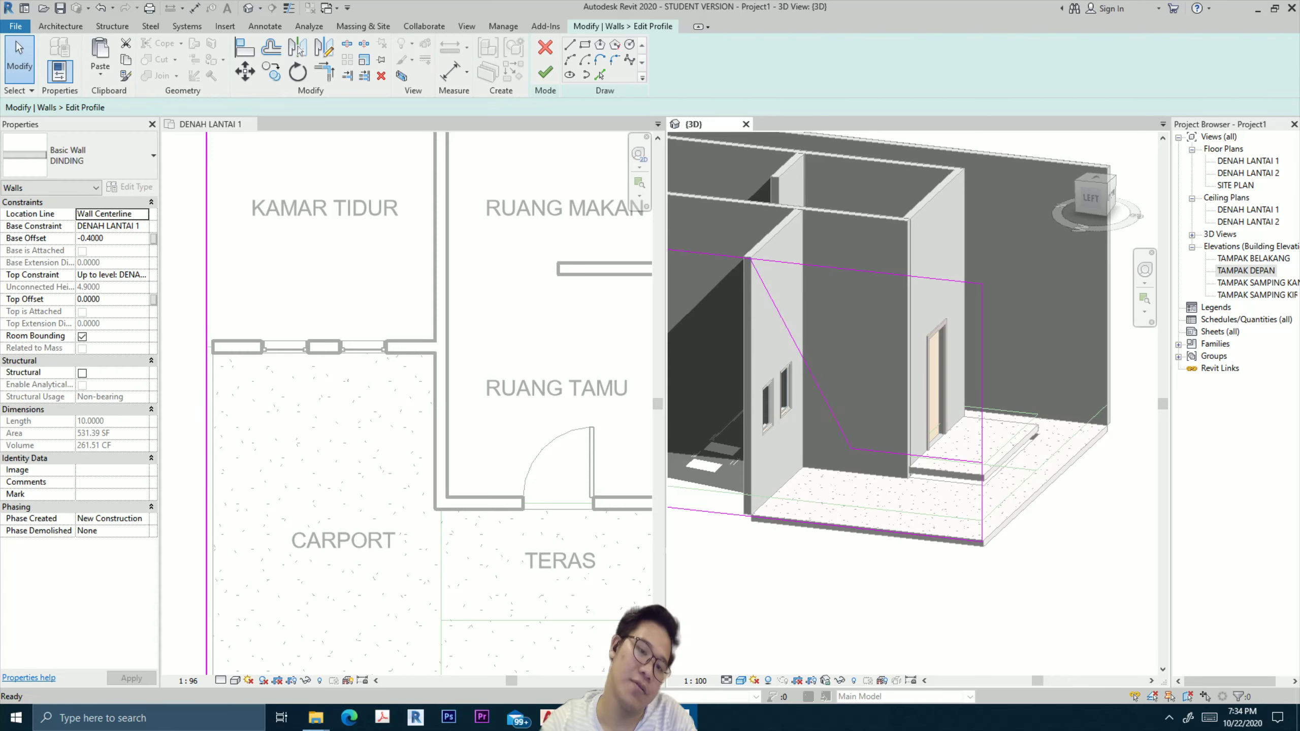
key(Delete)
key(l)
key(i)
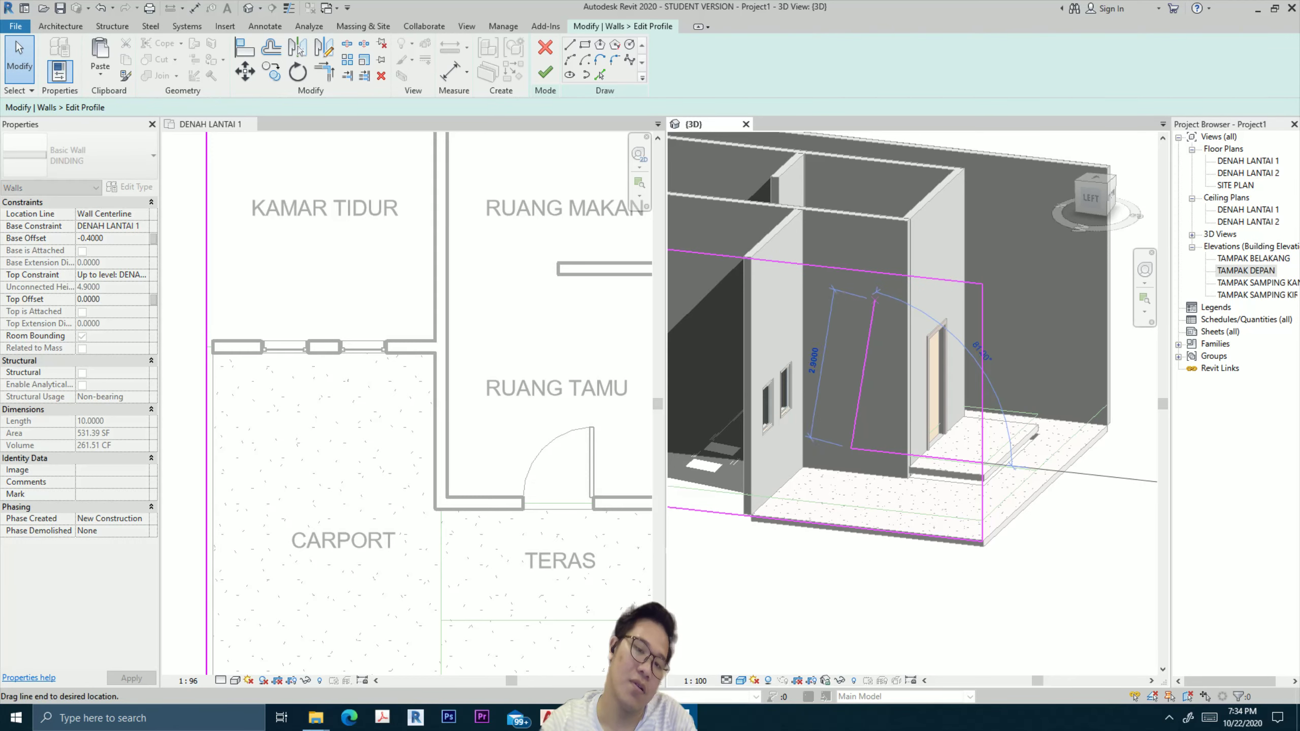
click(851, 449)
click(854, 272)
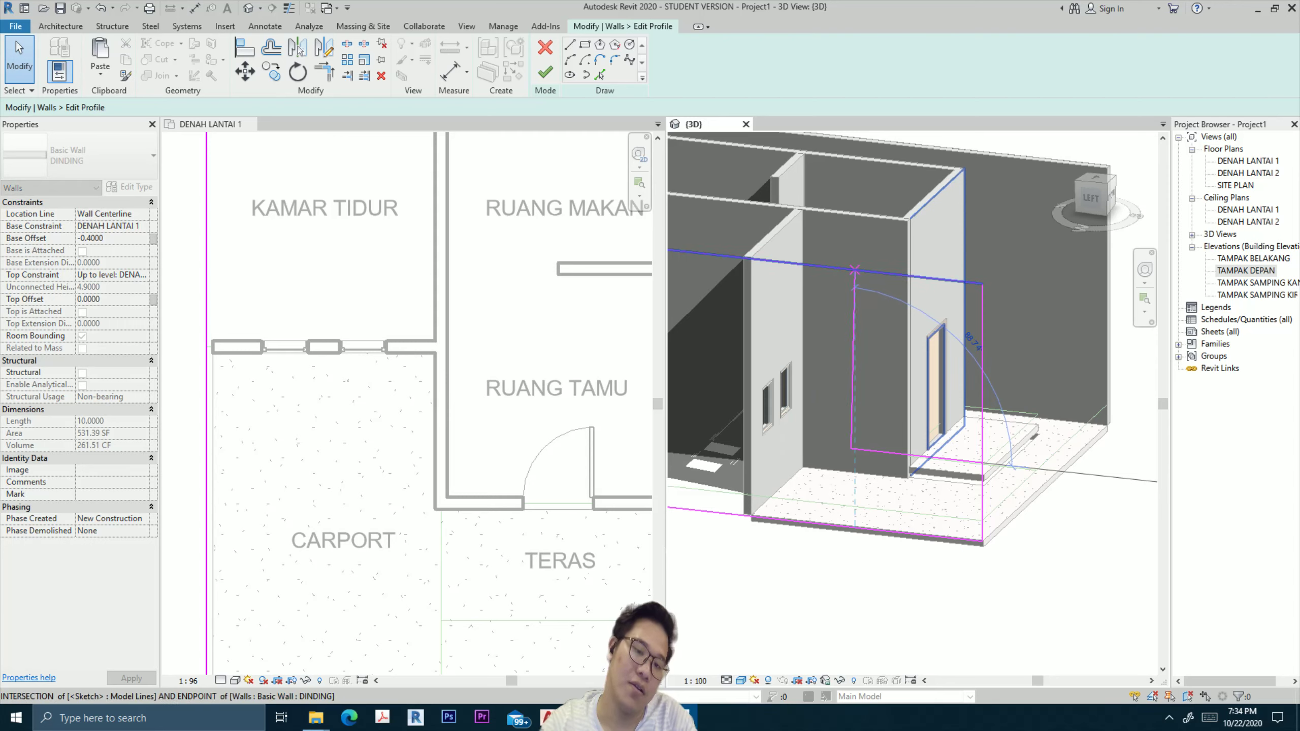
Trim the vertical line and step line to a clean bottom corner.
key(t)
key(r)
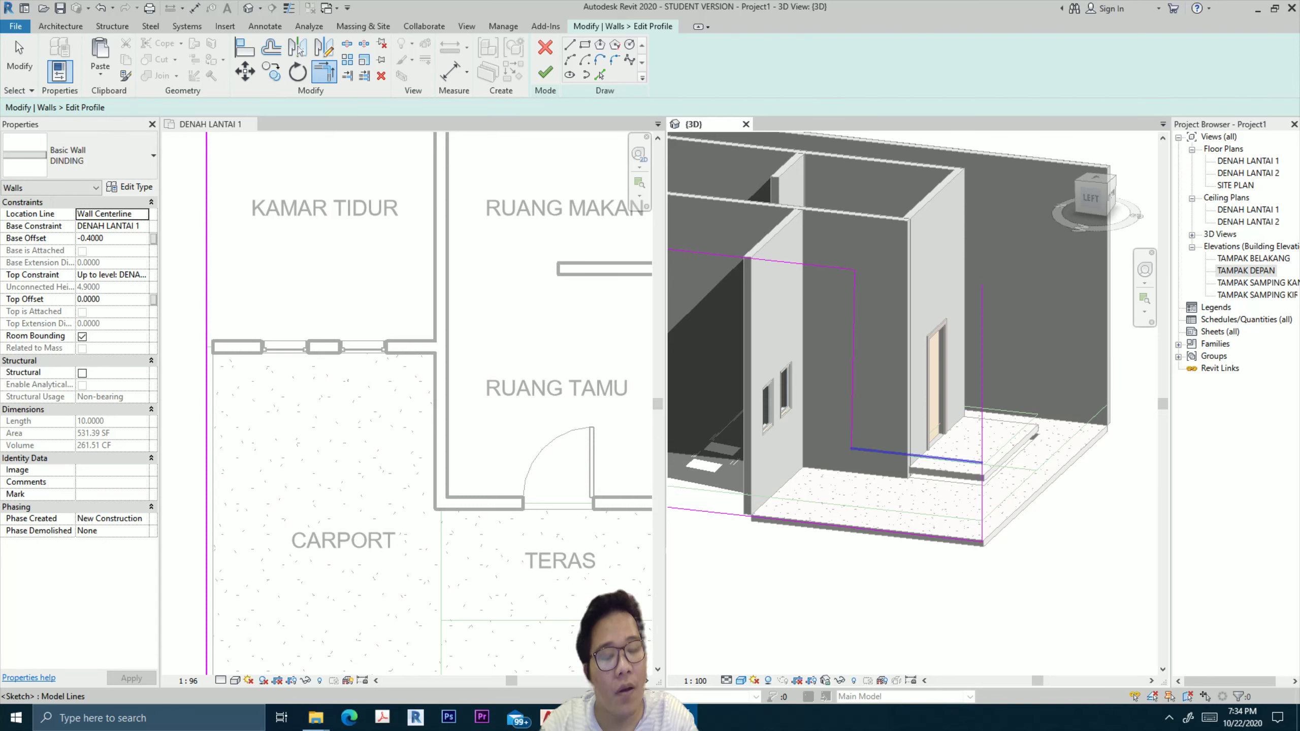
click(921, 456)
click(982, 501)
key(Escape)
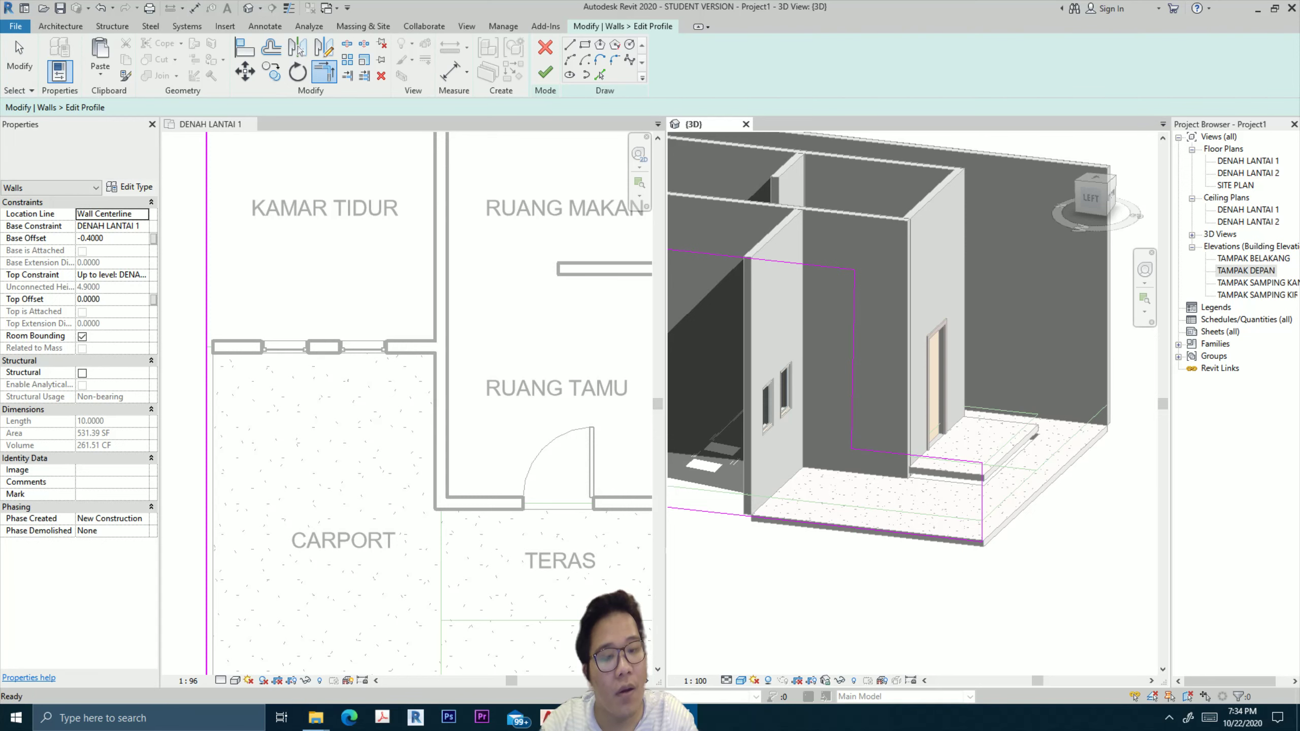
shift+middle_drag(896, 358, 870, 359)
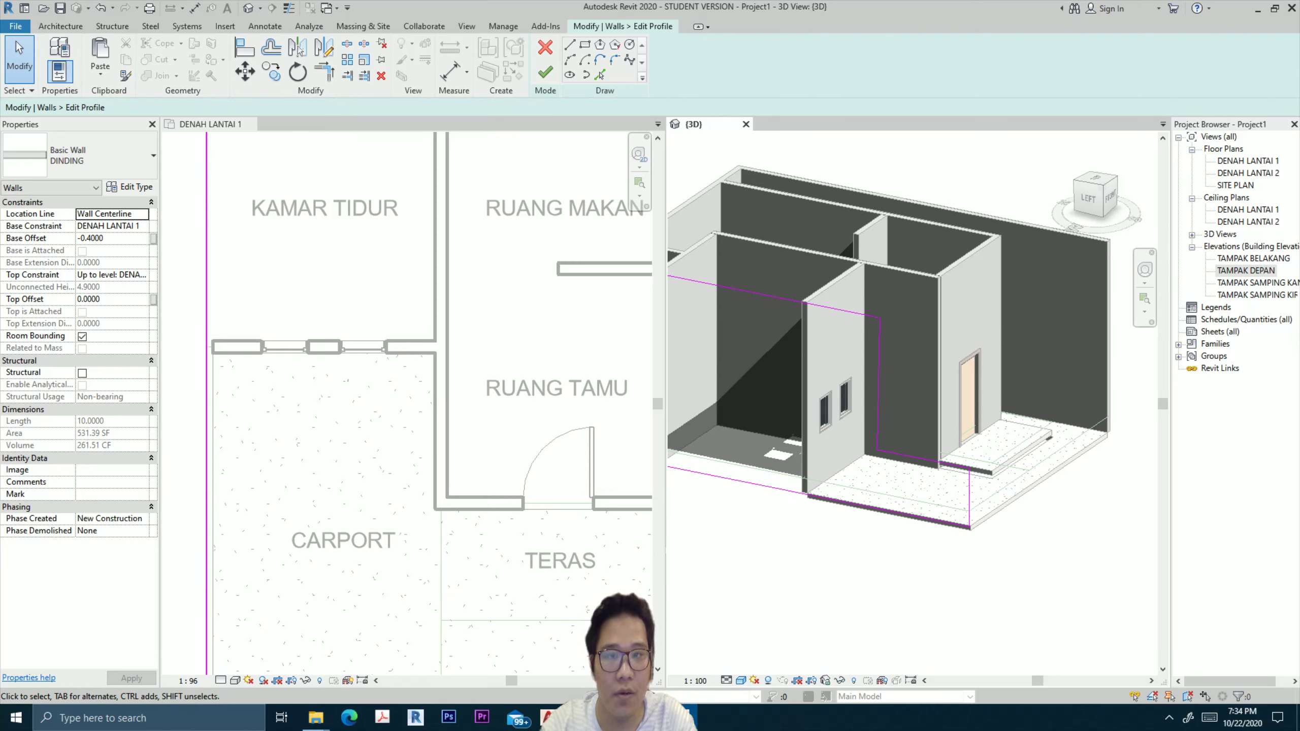
Clear the overlapping-lines error, remove the duplicate line, and finish the side wall profile.
click(545, 72)
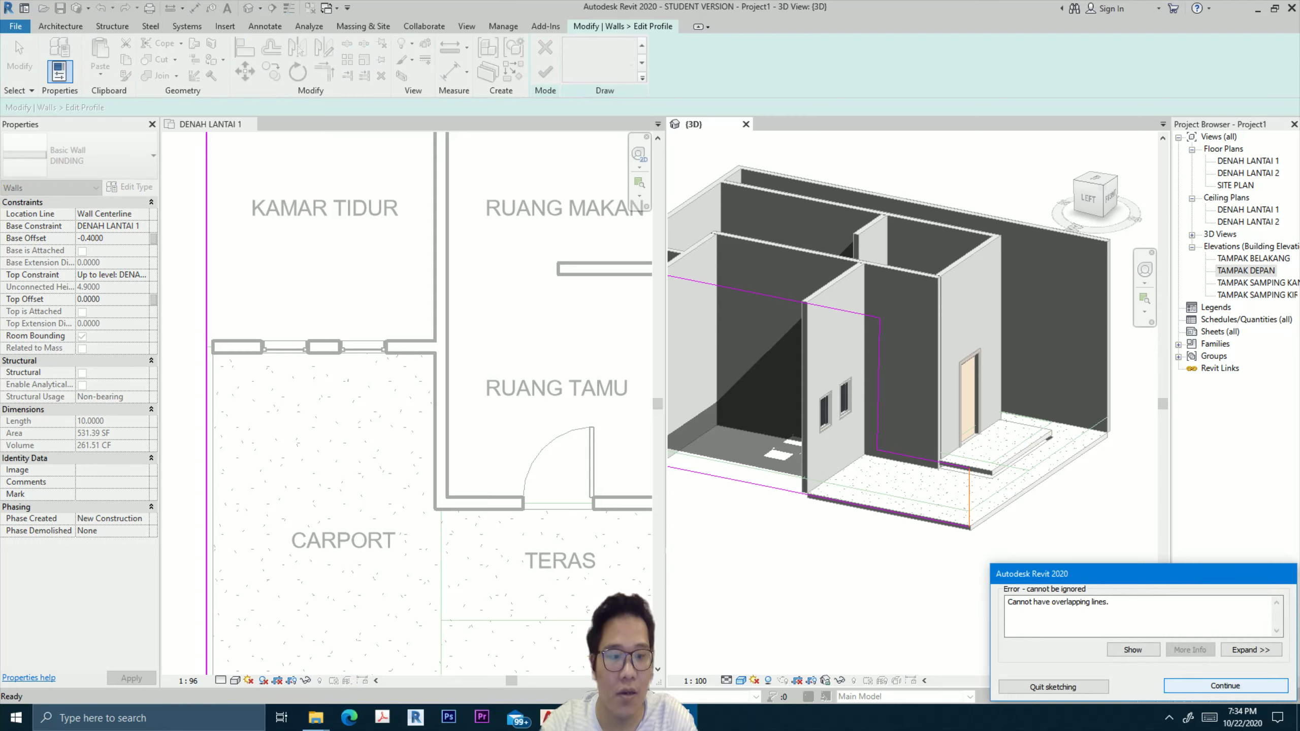
click(1225, 685)
scroll(998, 507, up, 2)
scroll(998, 507, up, 1)
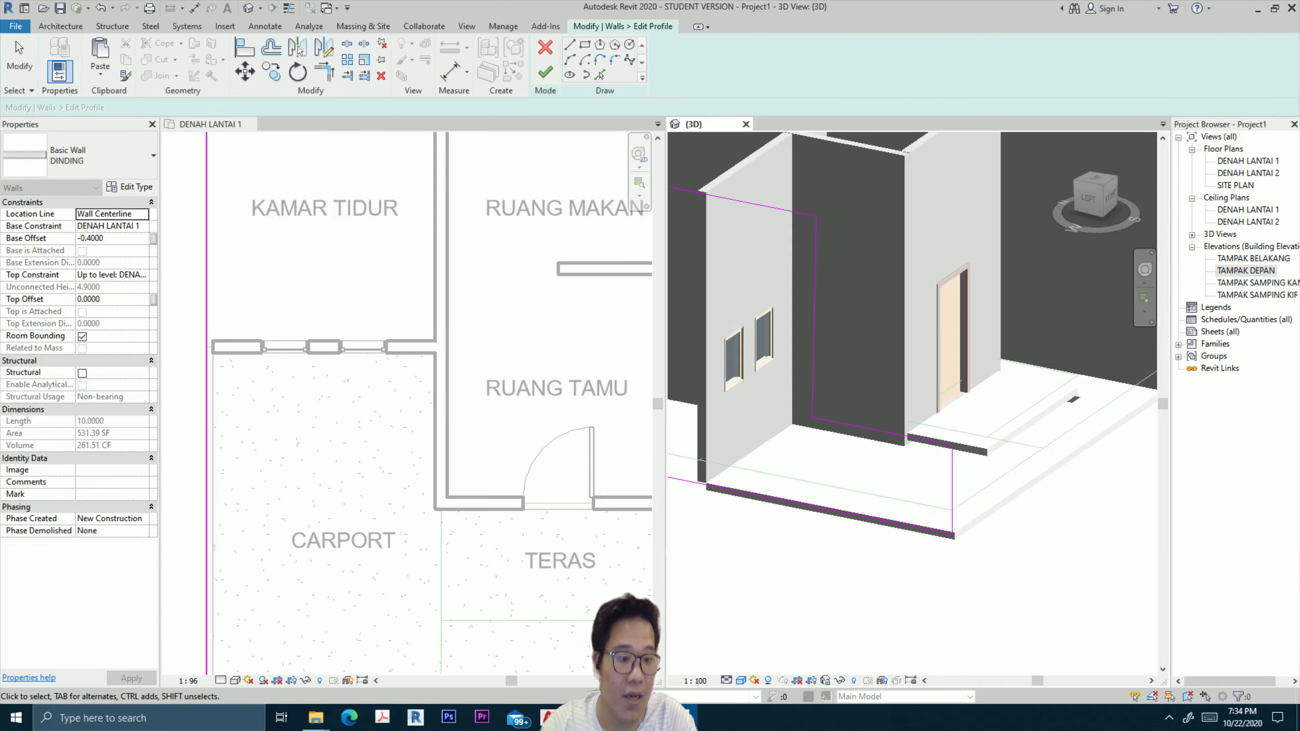
click(954, 500)
key(Escape)
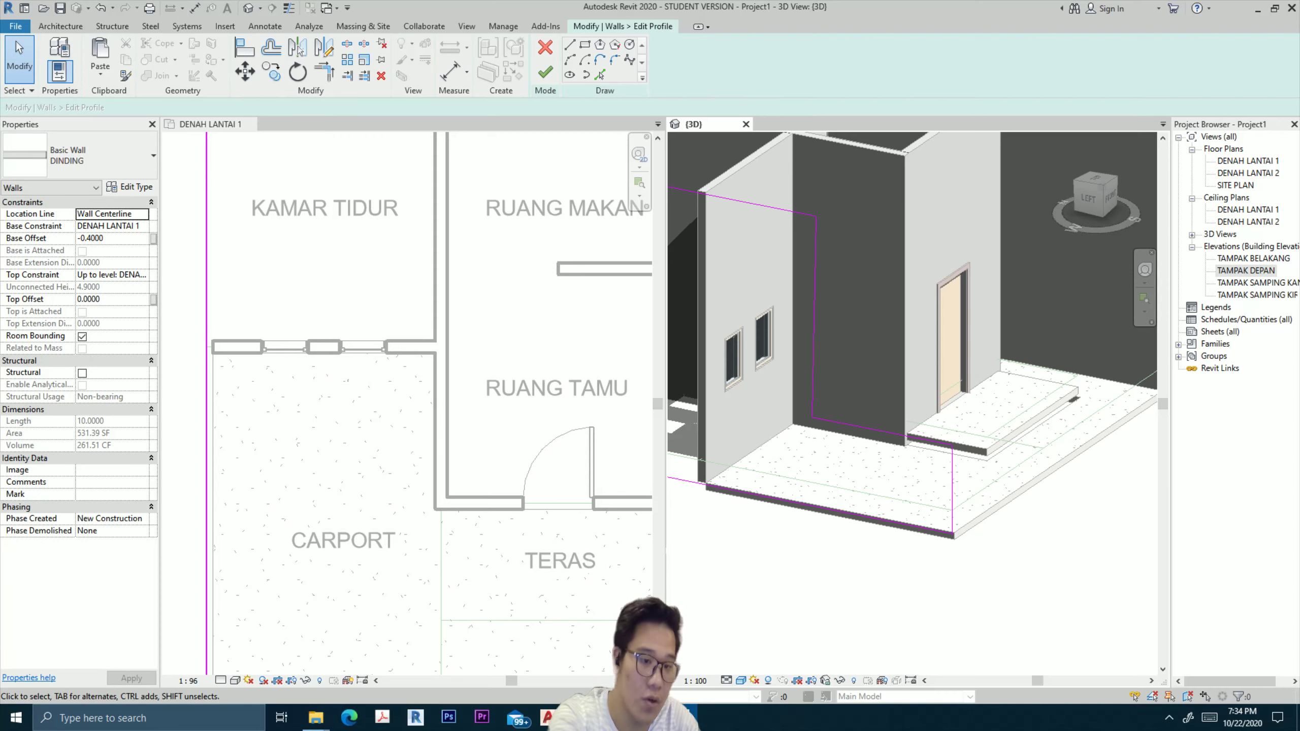
click(545, 72)
drag(1095, 198, 889, 405)
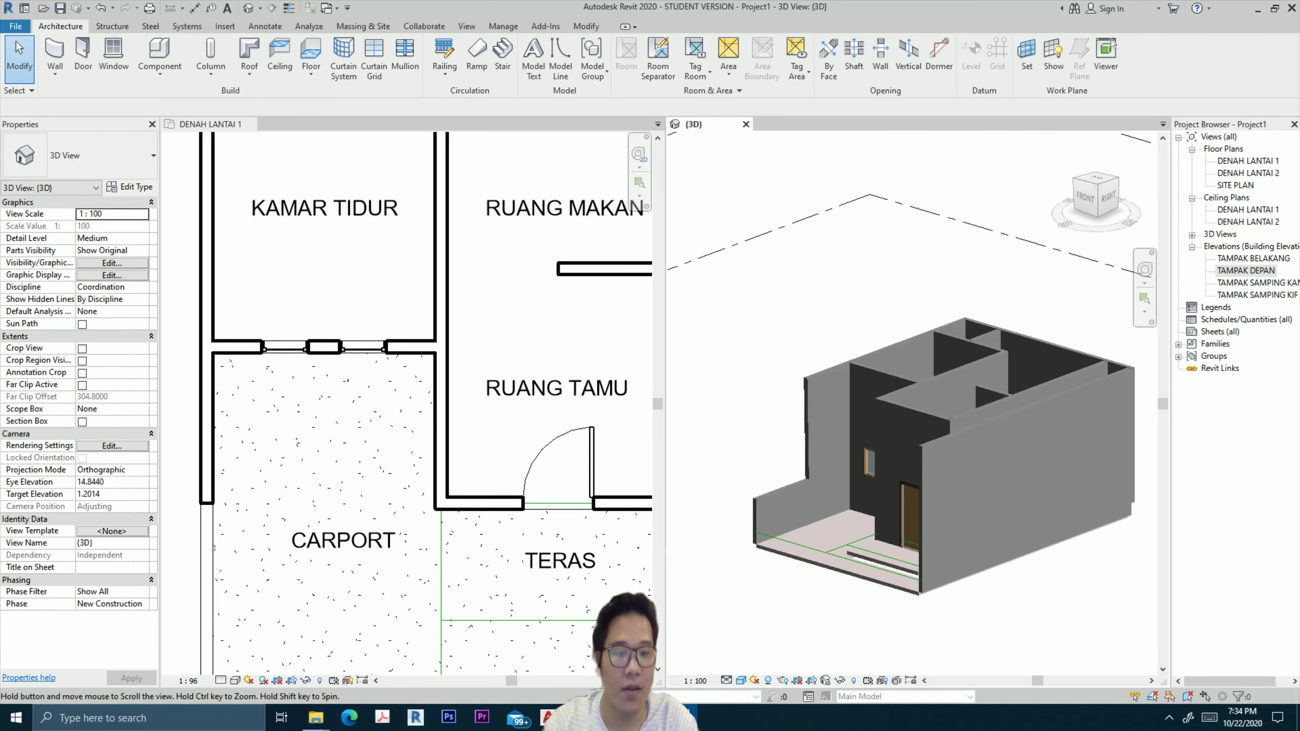
scroll(878, 404, up, 1)
Edit the front wall's profile with picked lines trimmed to corners so it steps down by the terrace.
click(957, 512)
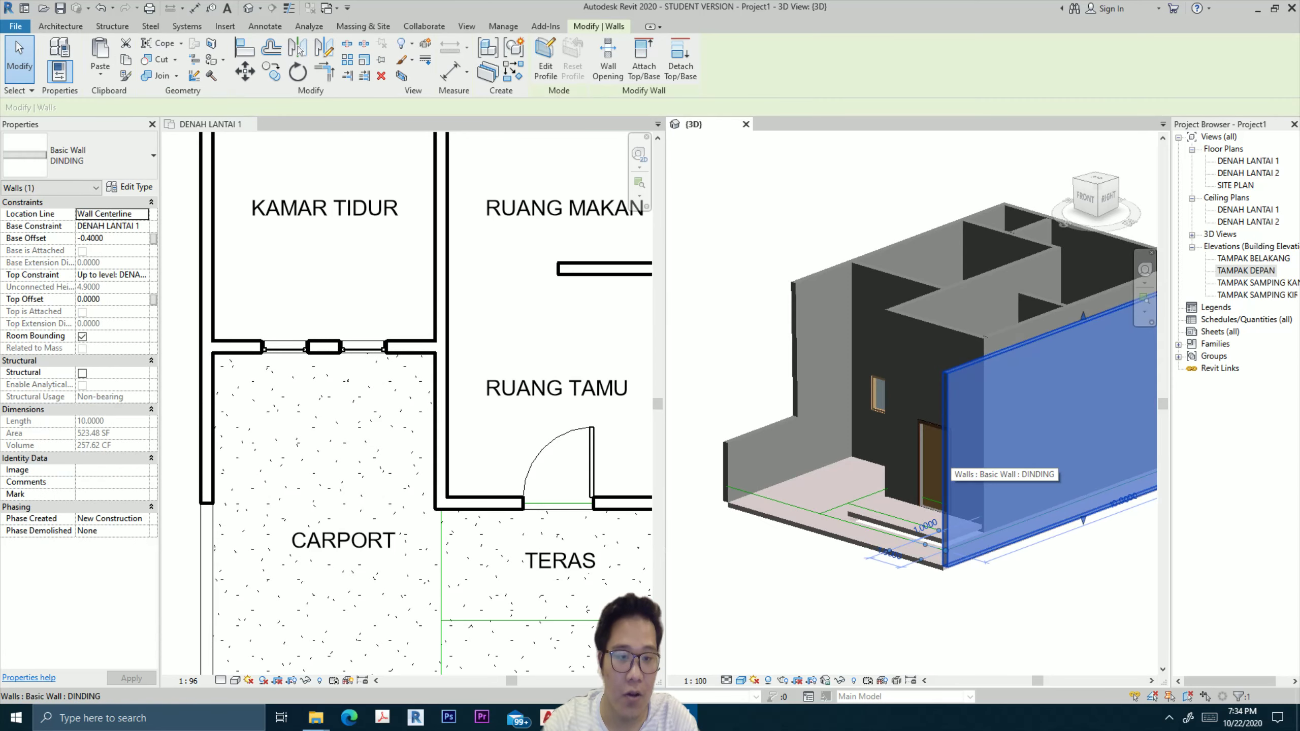
scroll(957, 512, up, 1)
click(545, 59)
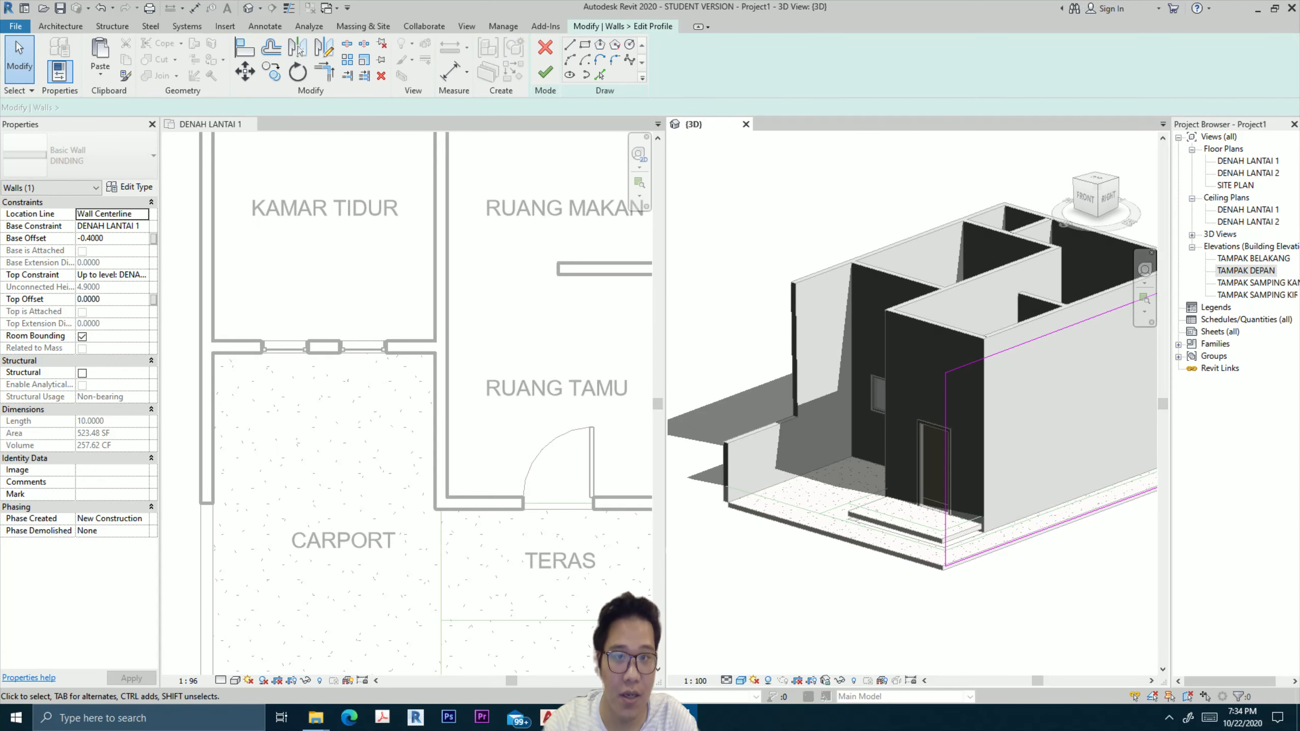
click(600, 76)
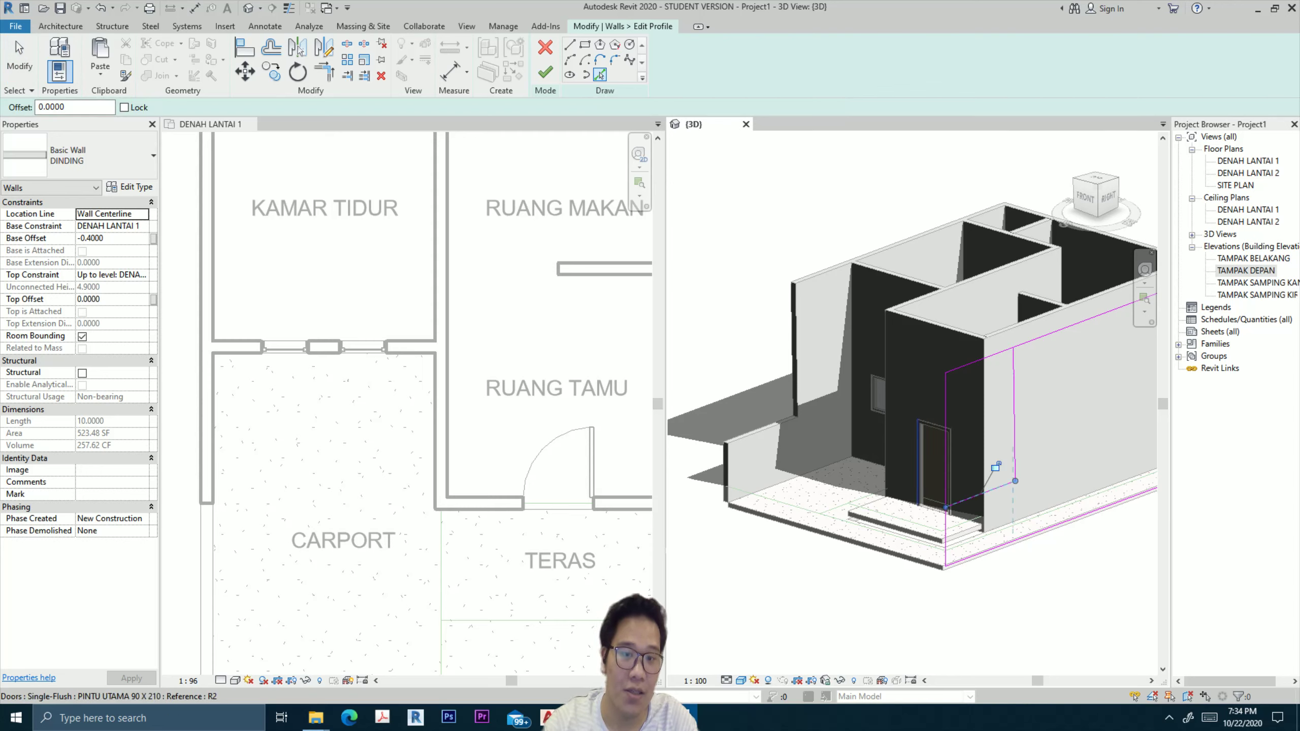
key(t)
key(r)
click(946, 537)
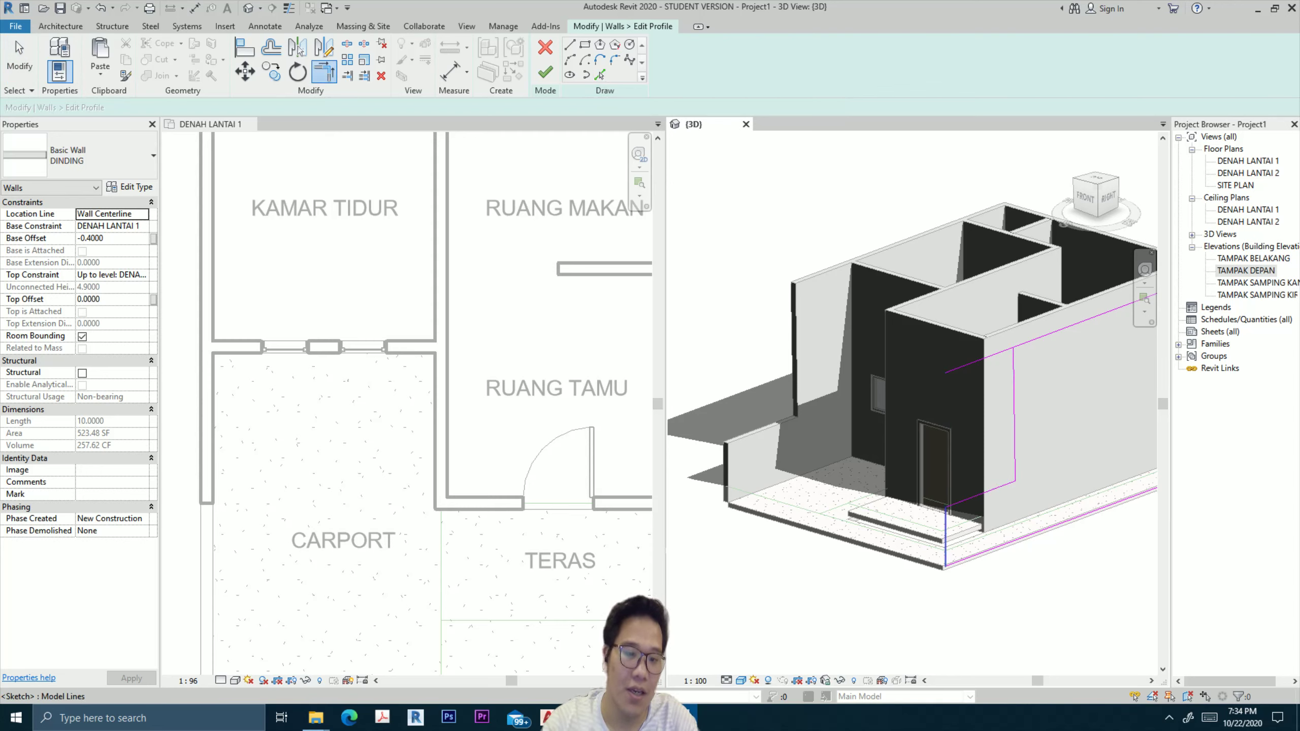
key(t)
key(r)
click(1014, 415)
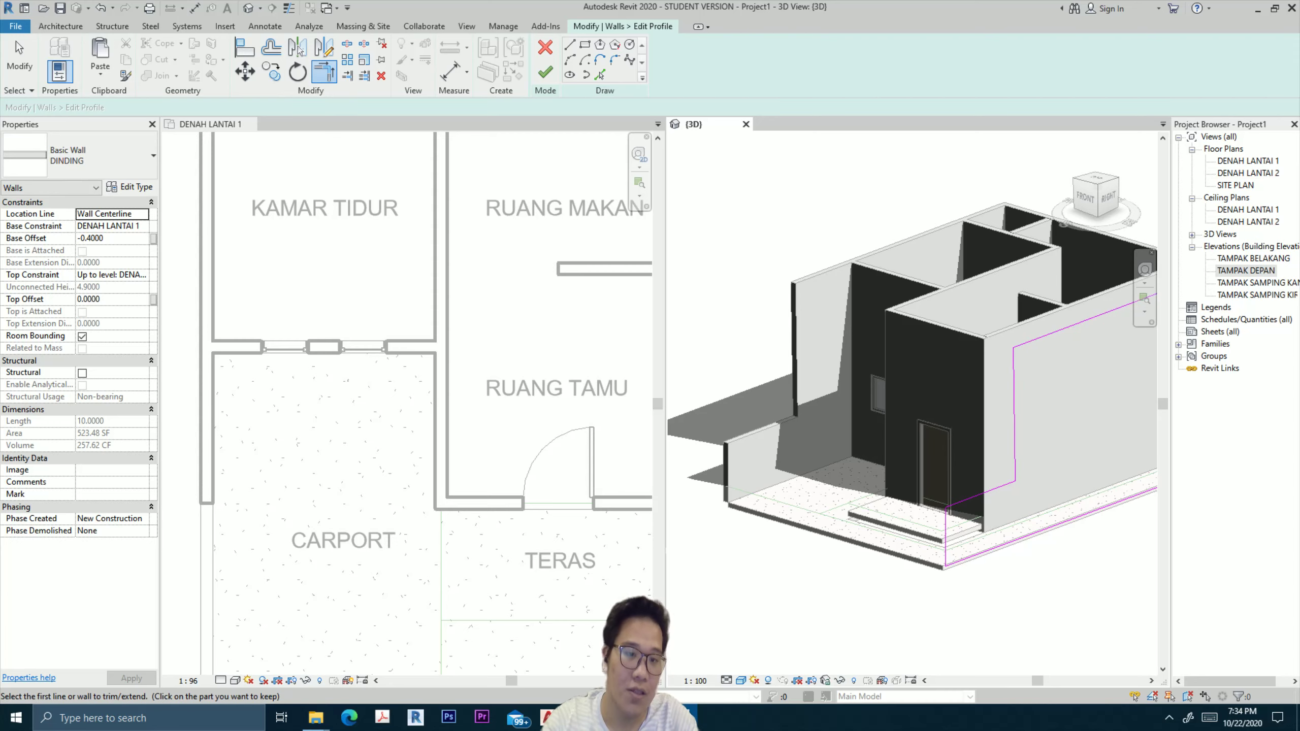
click(545, 72)
key(Escape)
Orbit to an isometric view of the house's left side in Hidden Line display.
click(1096, 179)
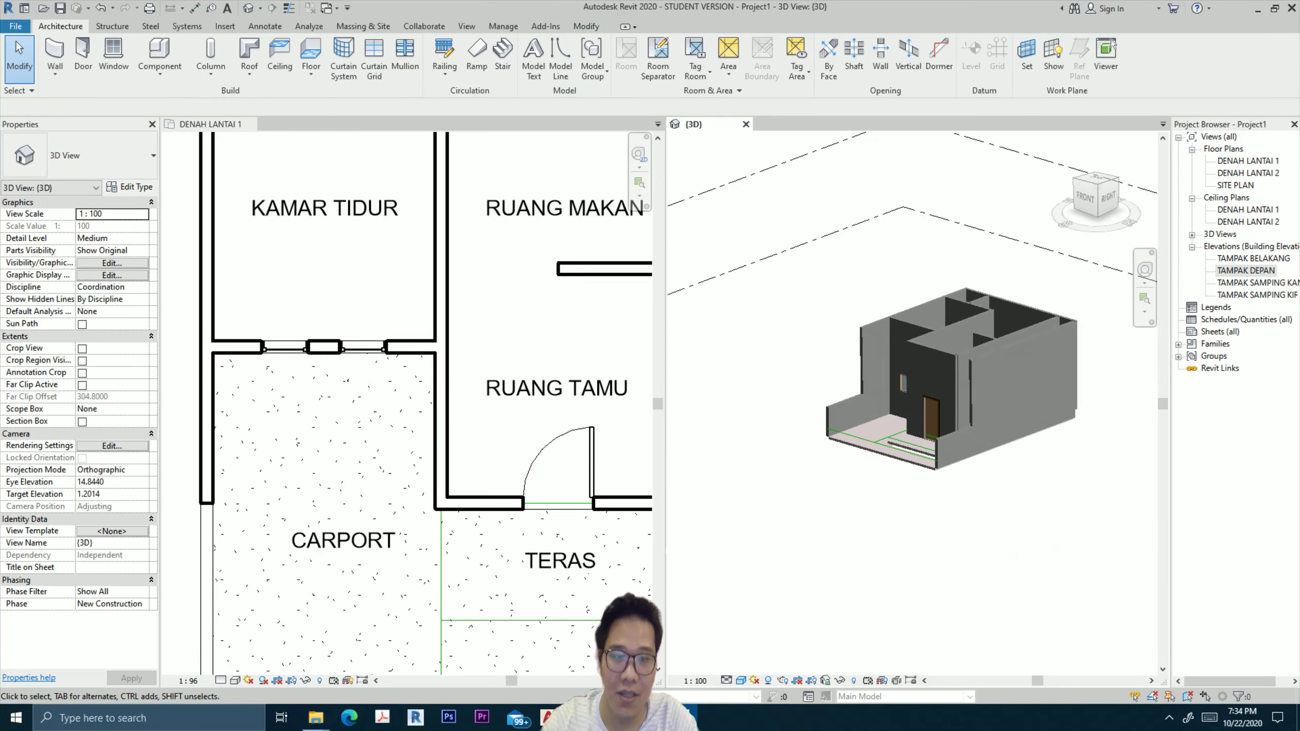
shift+middle_drag(921, 358, 972, 308)
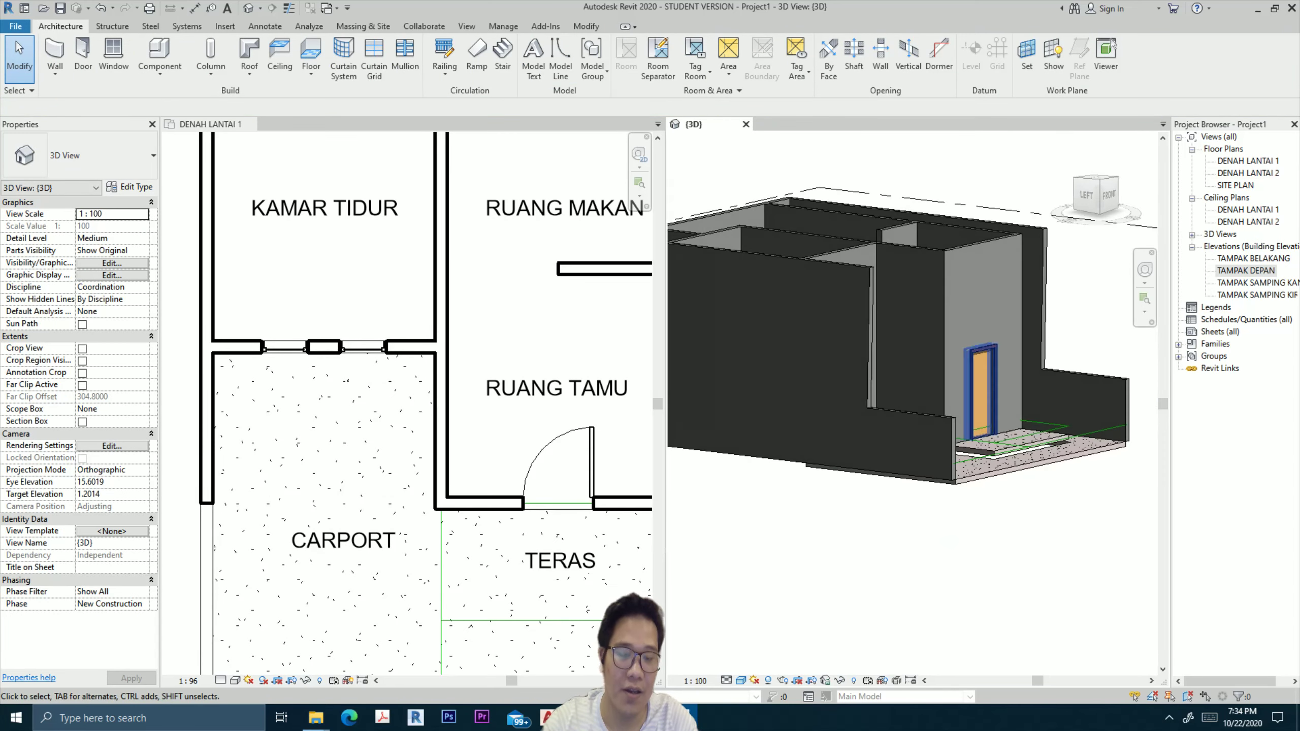
mouse_move(921, 359)
shift+middle_down()
mouse_move(870, 384)
mouse_move(896, 333)
mouse_move(932, 353)
mouse_move(873, 370)
shift+middle_up()
key(h)
key(l)
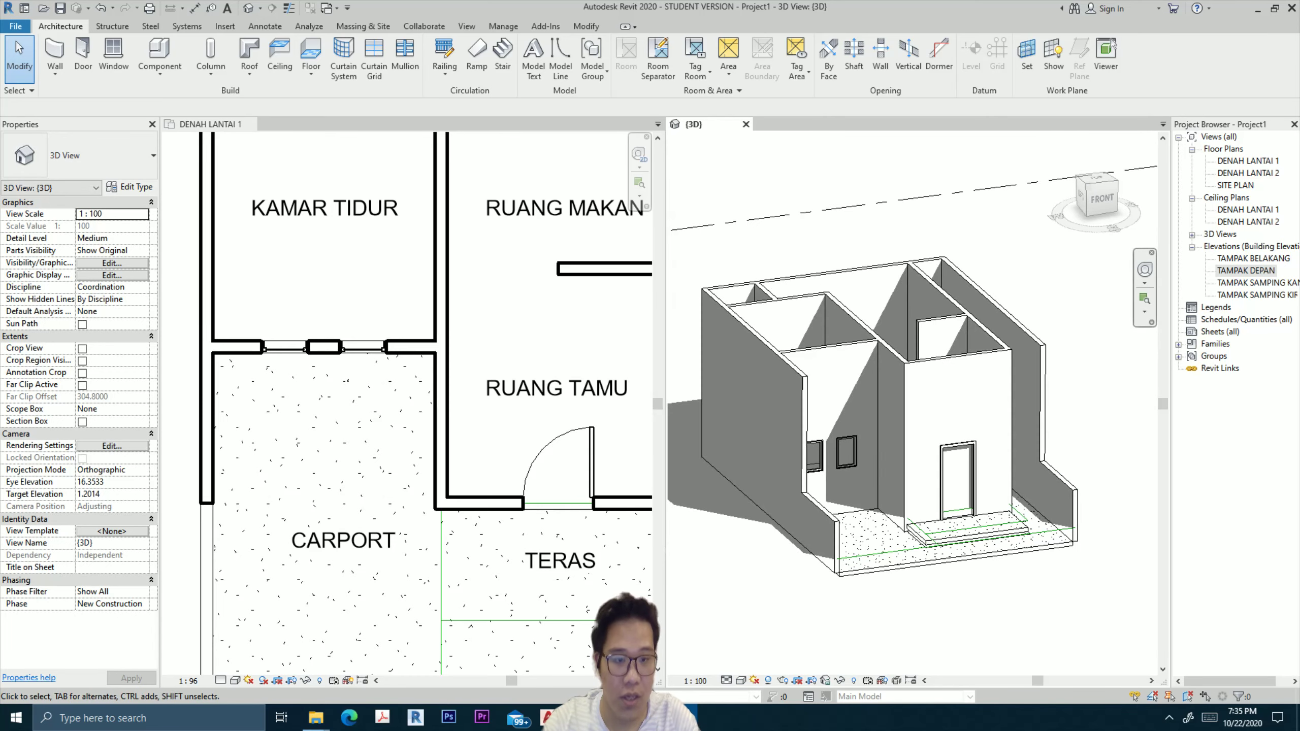